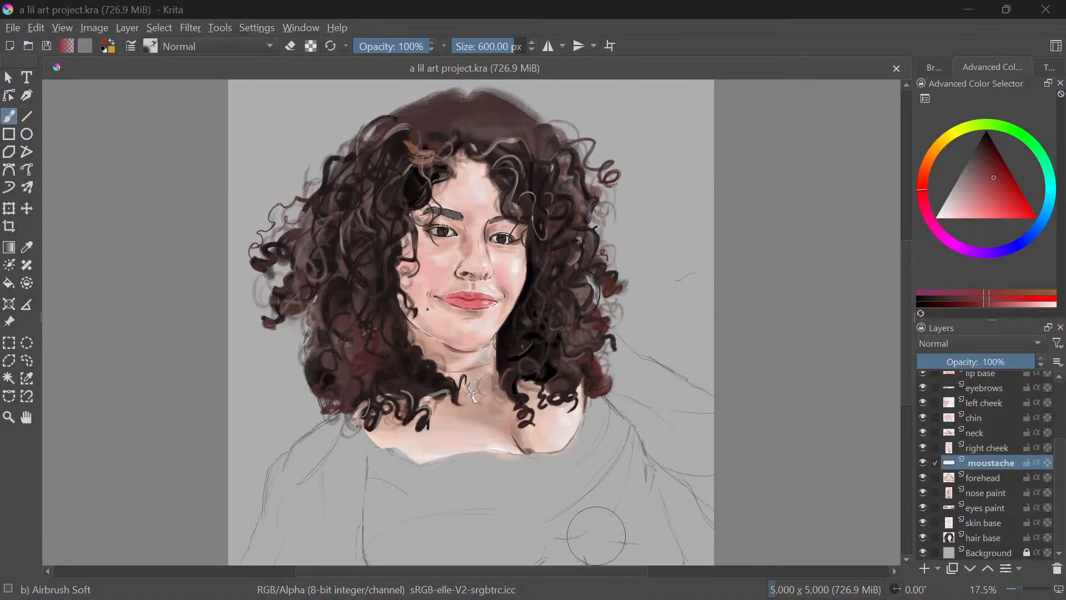
mouse_move(561, 452)
mouse_down()
mouse_move(477, 565)
mouse_move(553, 446)
mouse_move(503, 558)
mouse_up()
key(ctrl+z)
drag(543, 483, 514, 381)
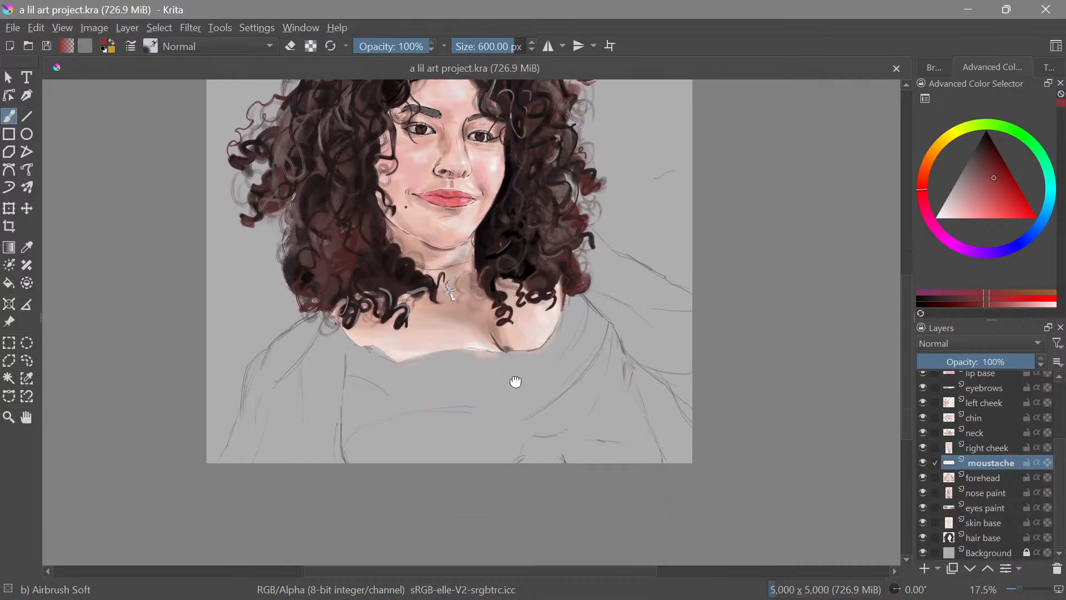
scroll(428, 394, up, 1)
drag(428, 395, 392, 387)
mouse_move(370, 397)
mouse_down()
mouse_move(476, 390)
mouse_move(440, 435)
mouse_move(375, 475)
mouse_up()
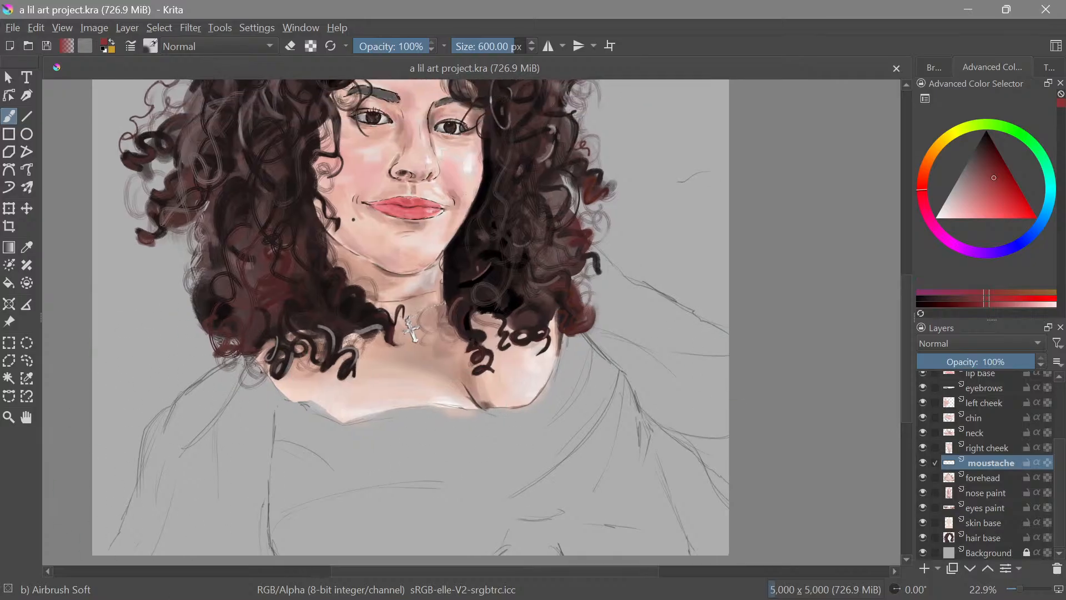
mouse_move(525, 357)
mouse_down()
mouse_move(546, 360)
mouse_move(554, 339)
mouse_up()
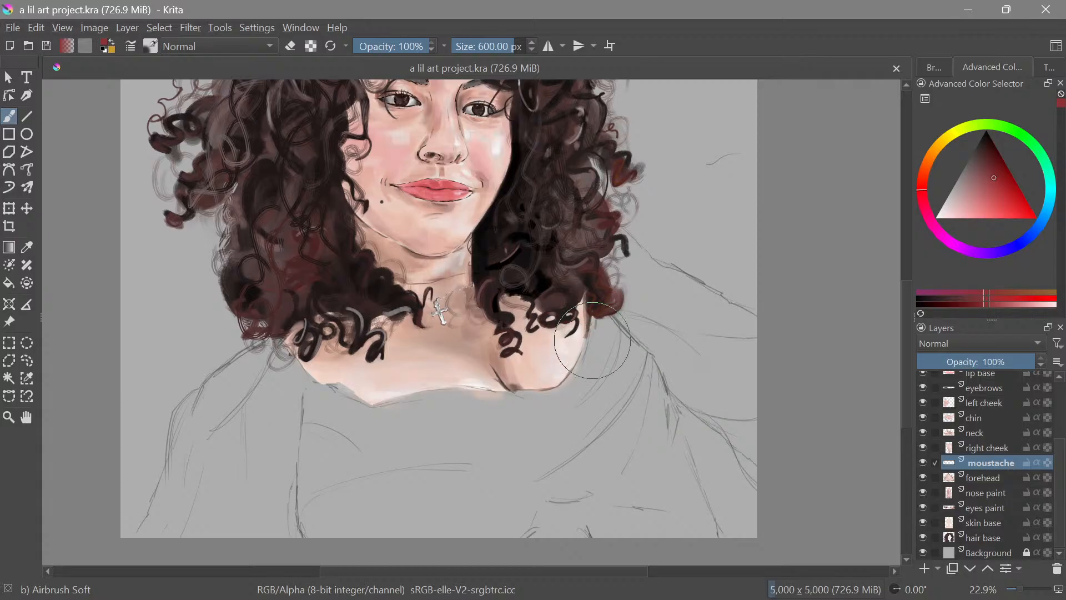
drag(560, 309, 609, 292)
scroll(668, 460, down, 5)
drag(605, 417, 594, 423)
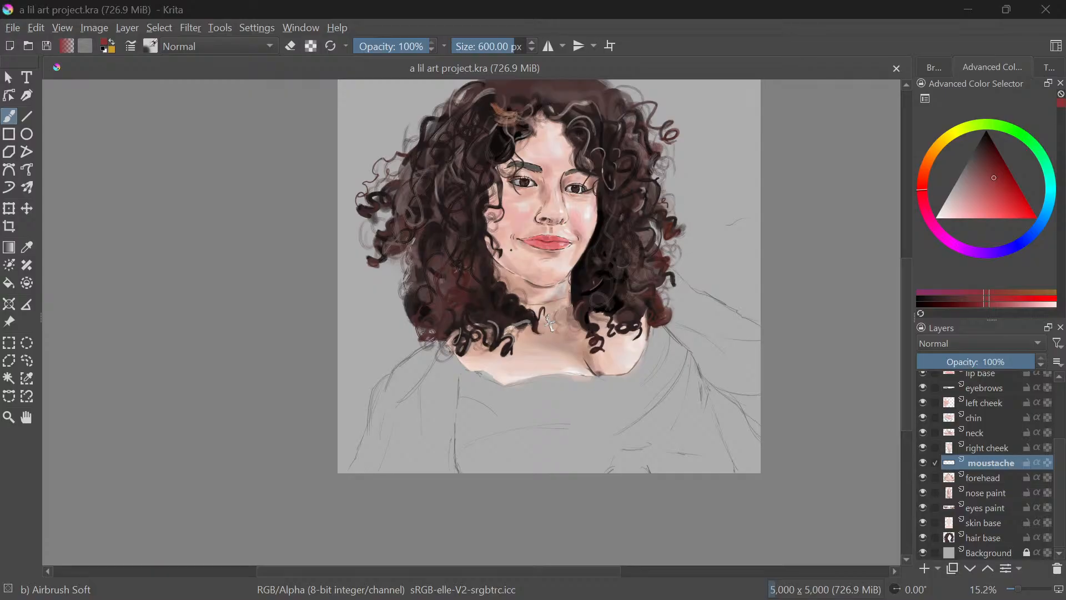
key(alt+Tab)
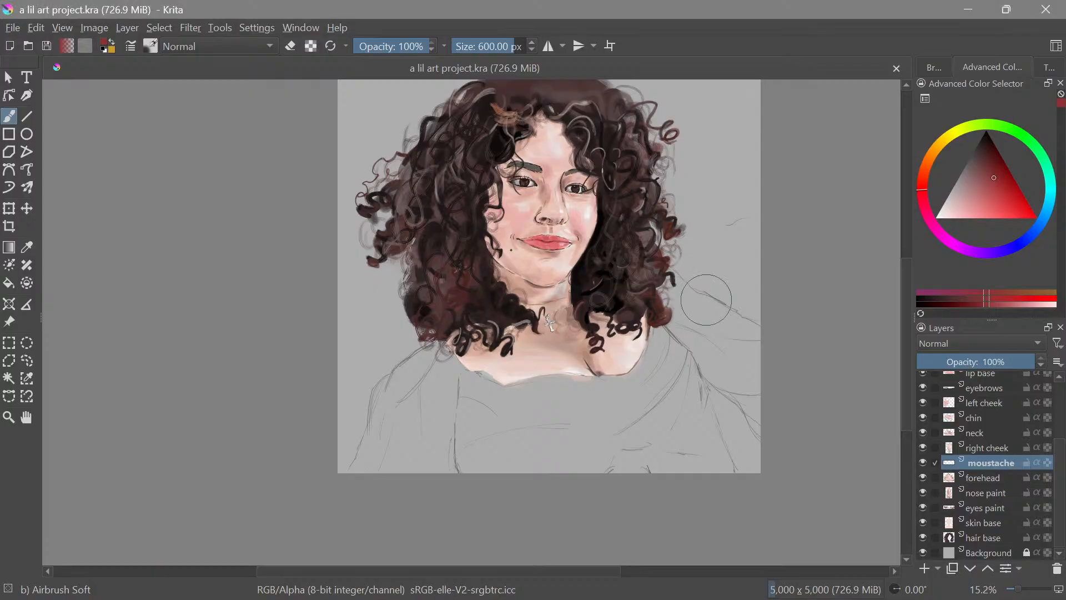
drag(688, 307, 639, 290)
scroll(629, 363, up, 2)
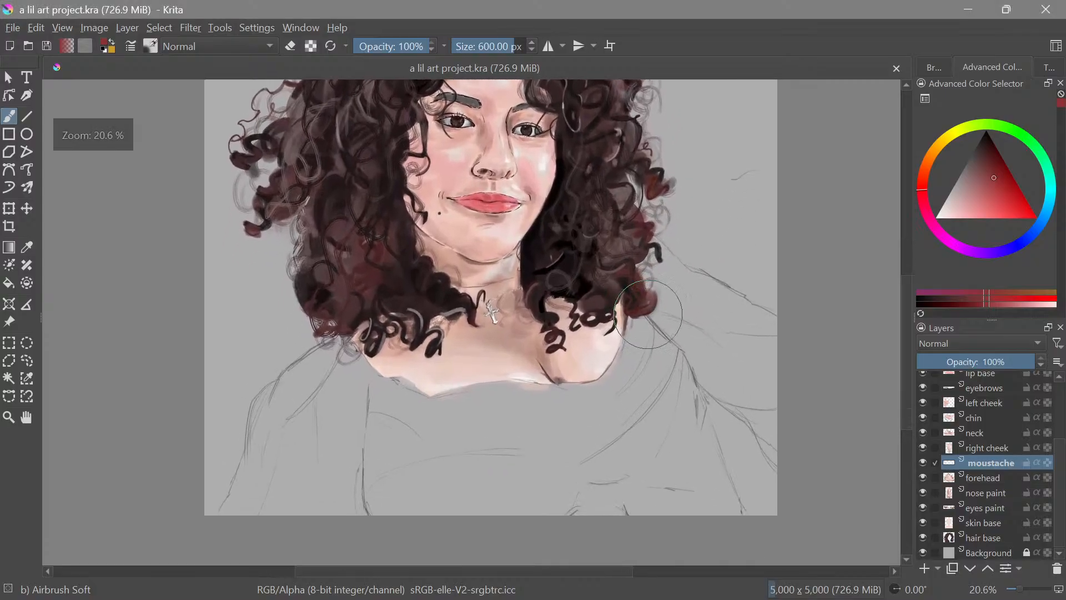
Add a new paint layer and place it directly above the hair paint layer
click(924, 569)
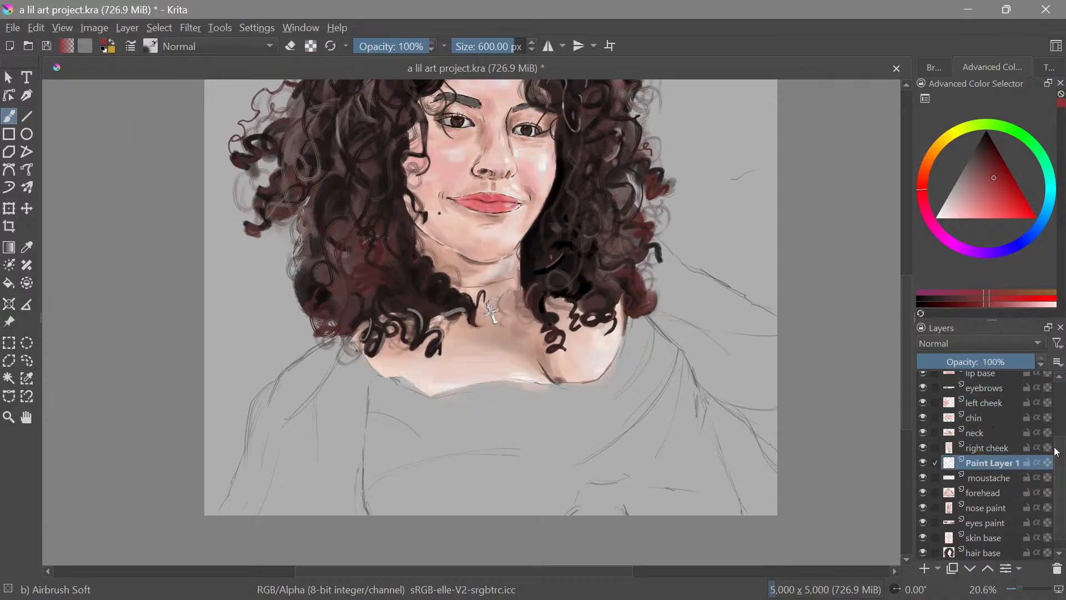
scroll(1057, 450, up, 1)
scroll(1058, 447, up, 3)
drag(998, 525, 992, 388)
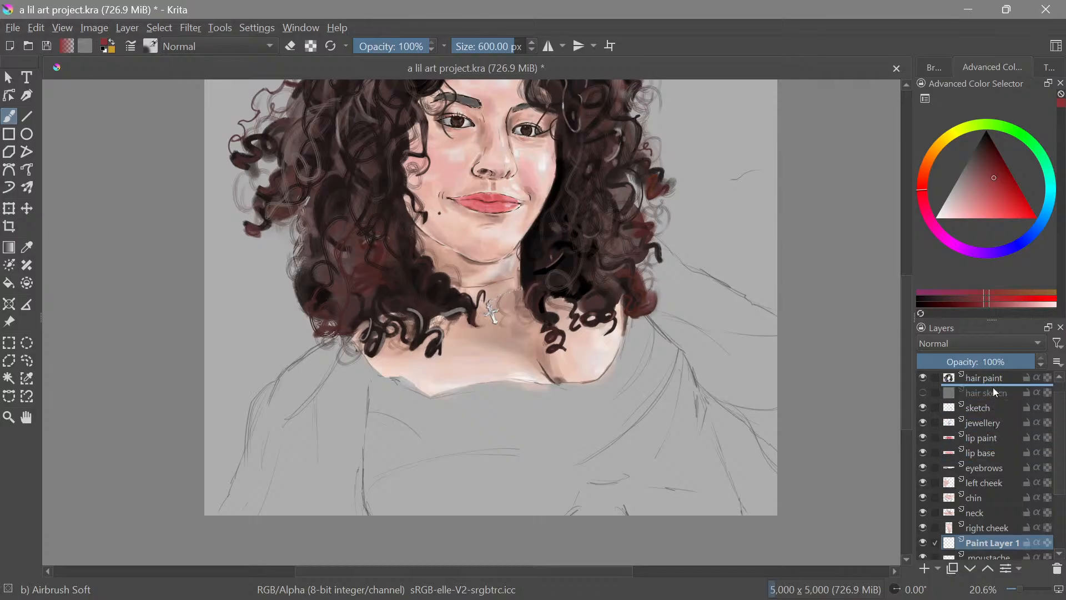
click(1054, 449)
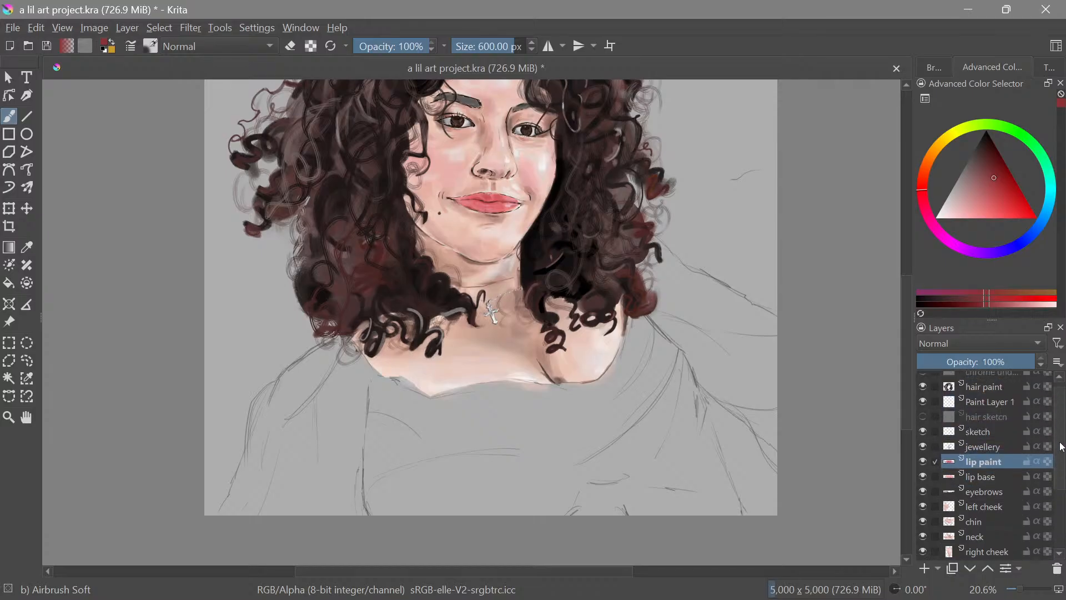
scroll(1040, 421, up, 1)
mouse_move(985, 409)
mouse_down()
mouse_move(991, 392)
mouse_move(984, 401)
mouse_up()
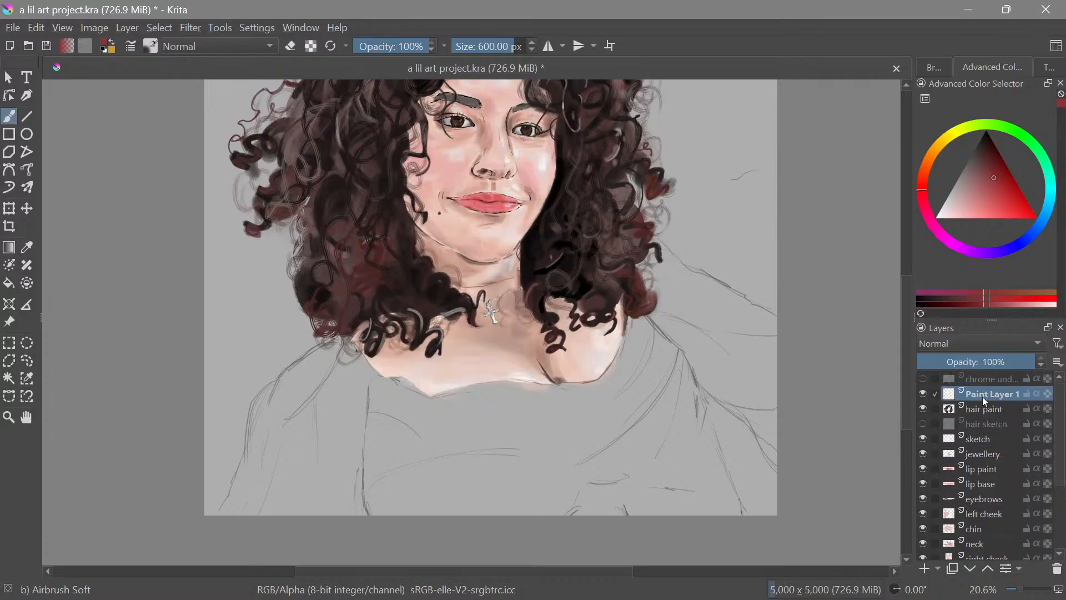
Rename the new paint layer as "dress base"
double_click(990, 389)
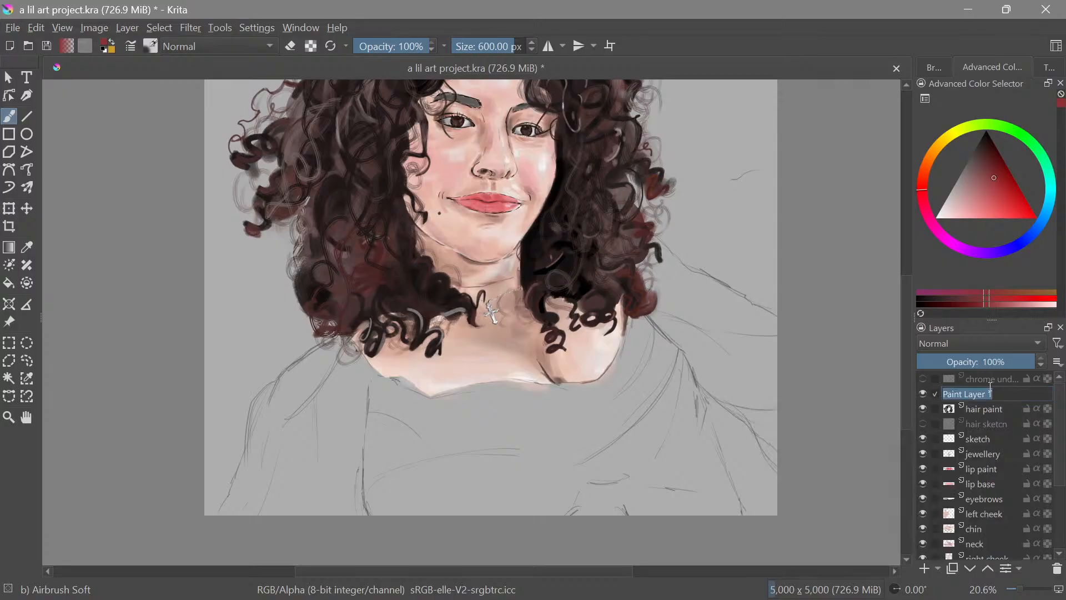
text(dress b ase)
key(Left)
key(Left)
key(Left)
key(BackSpace)
key(Return)
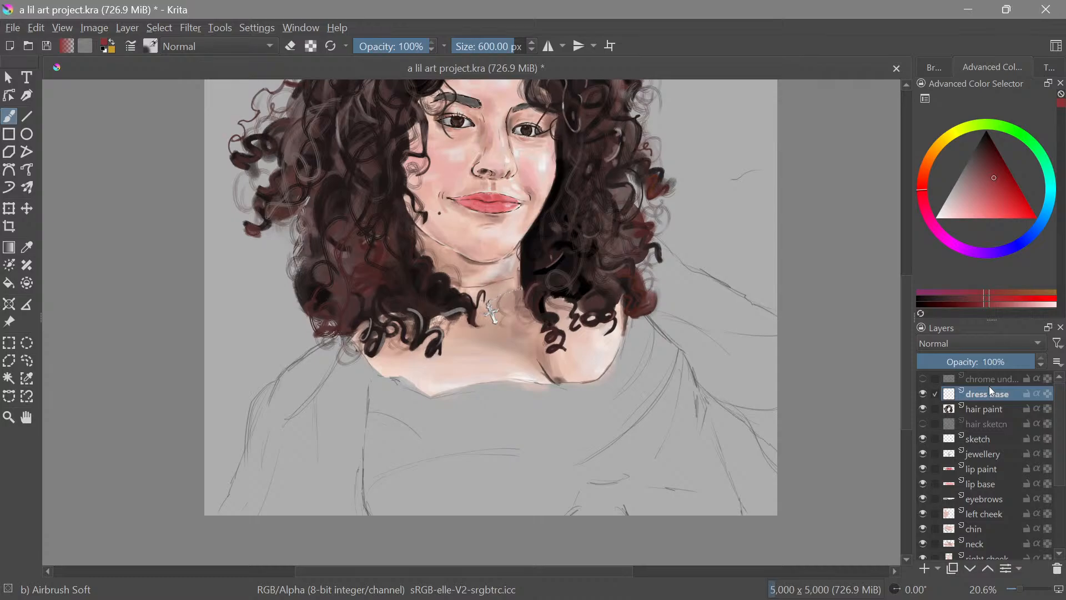
Pick a darker muted red and switch to the Basic-1 brush at a size of about 448 px
key(Page_Down)
drag(669, 359, 697, 343)
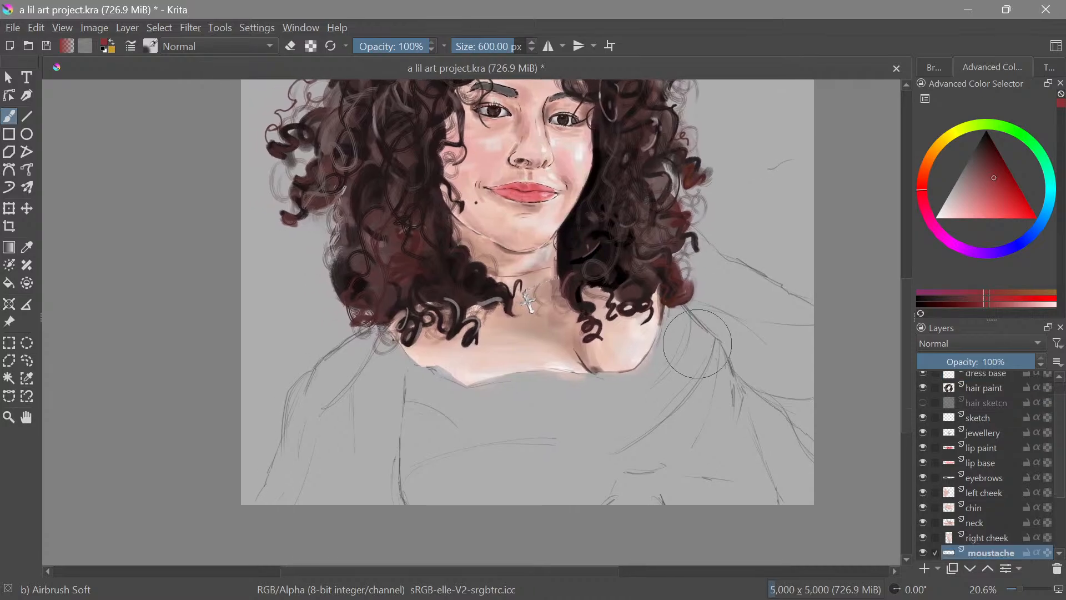
drag(992, 164, 989, 162)
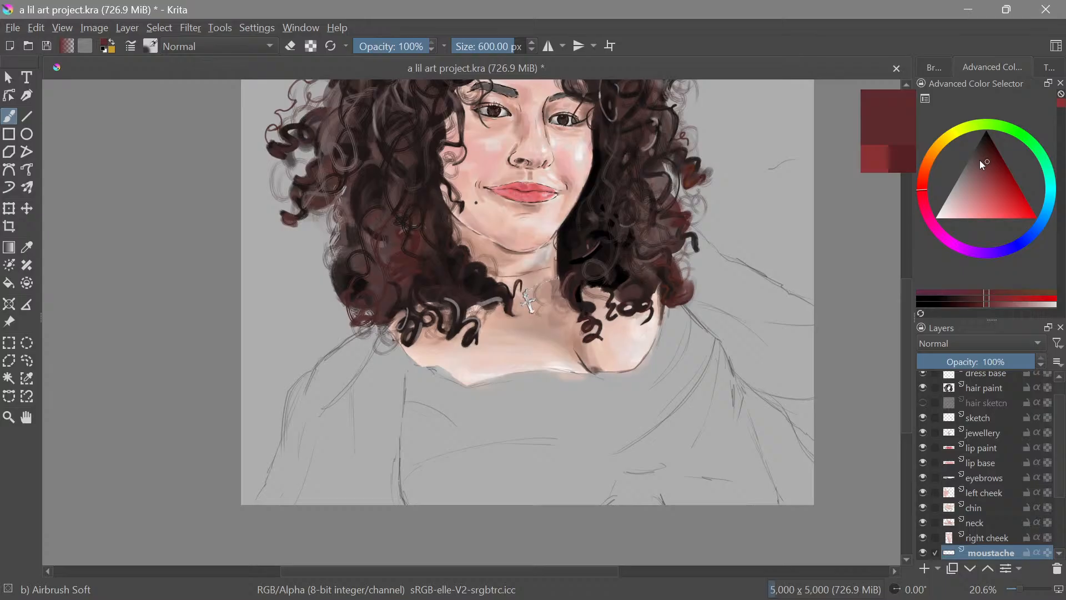
drag(618, 452, 647, 404)
click(945, 68)
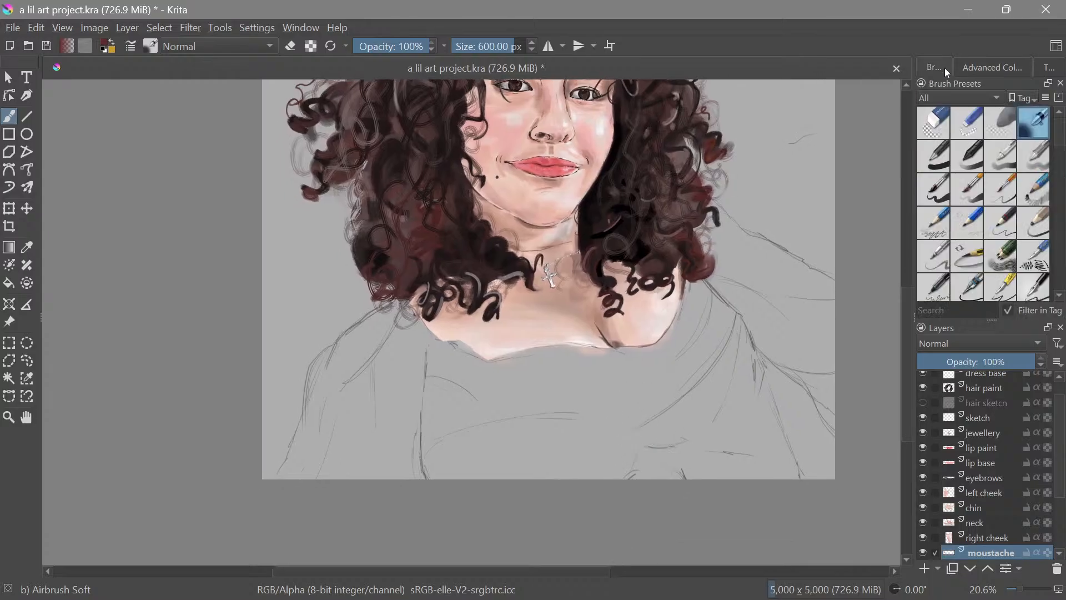
click(938, 159)
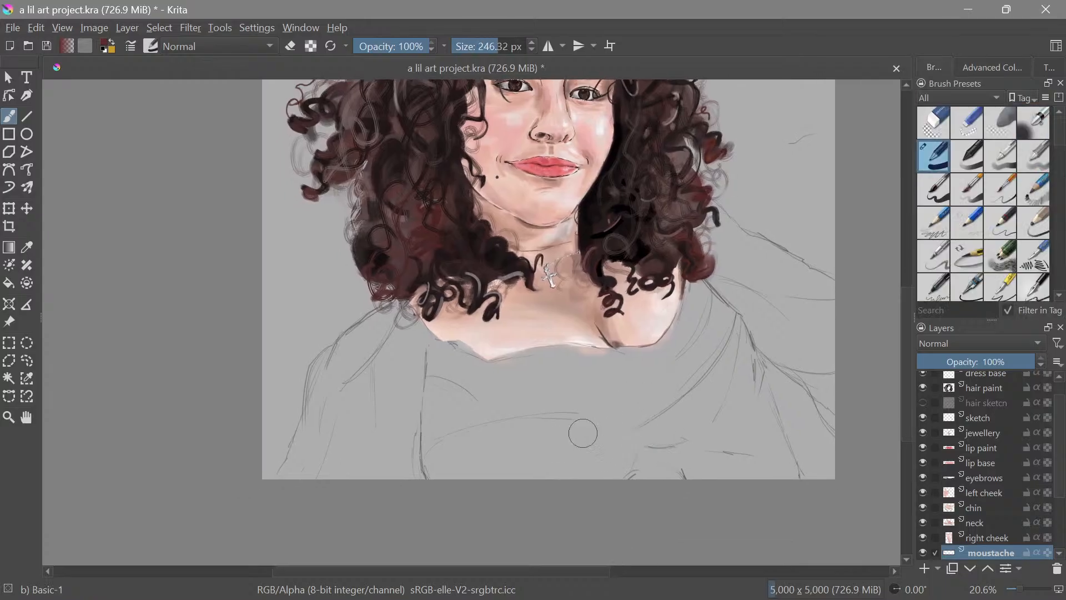
shift+drag(583, 433, 606, 431)
drag(706, 476, 686, 488)
Turn on Inherit Alpha for the jewellery layer and reselect the dress base layer
shift+click(1053, 433)
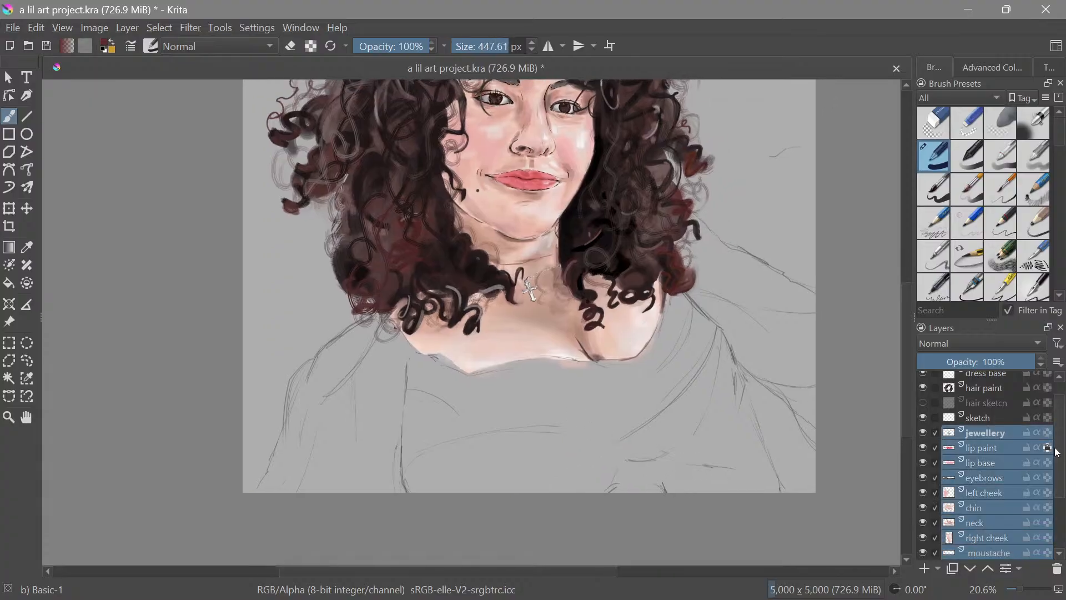
click(1037, 433)
click(1041, 453)
click(1011, 412)
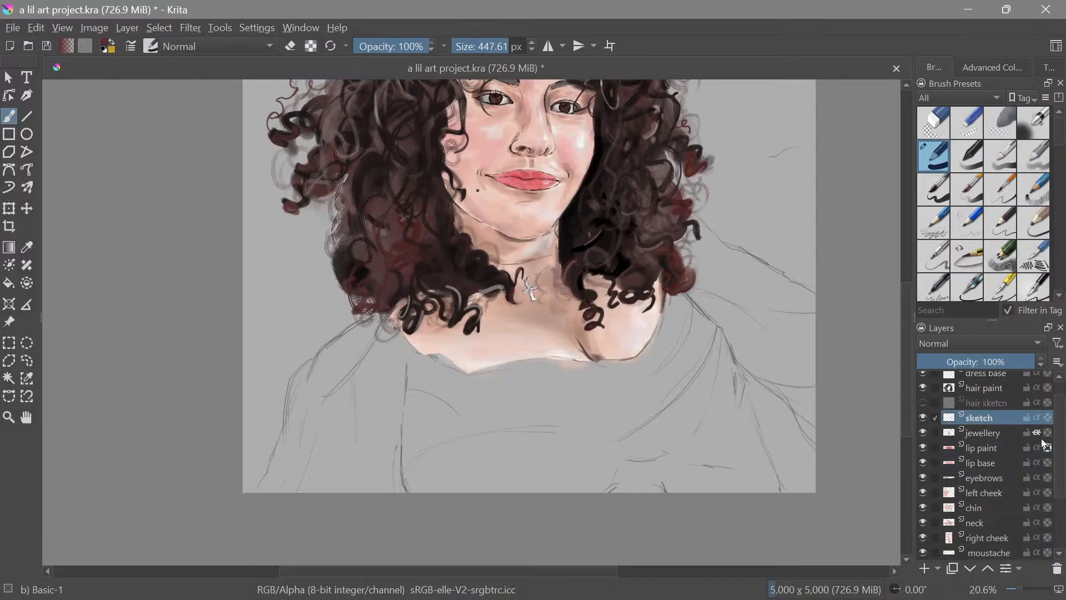
click(987, 376)
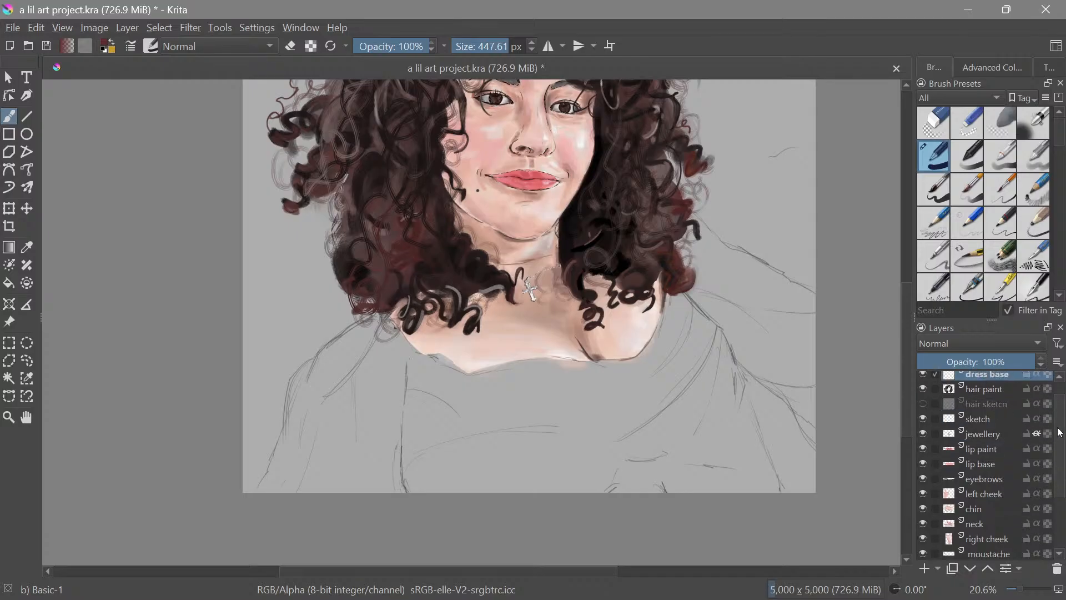
Move the sketch layer above dress base and make dress base the active layer
scroll(1061, 432, up, 1)
click(981, 439)
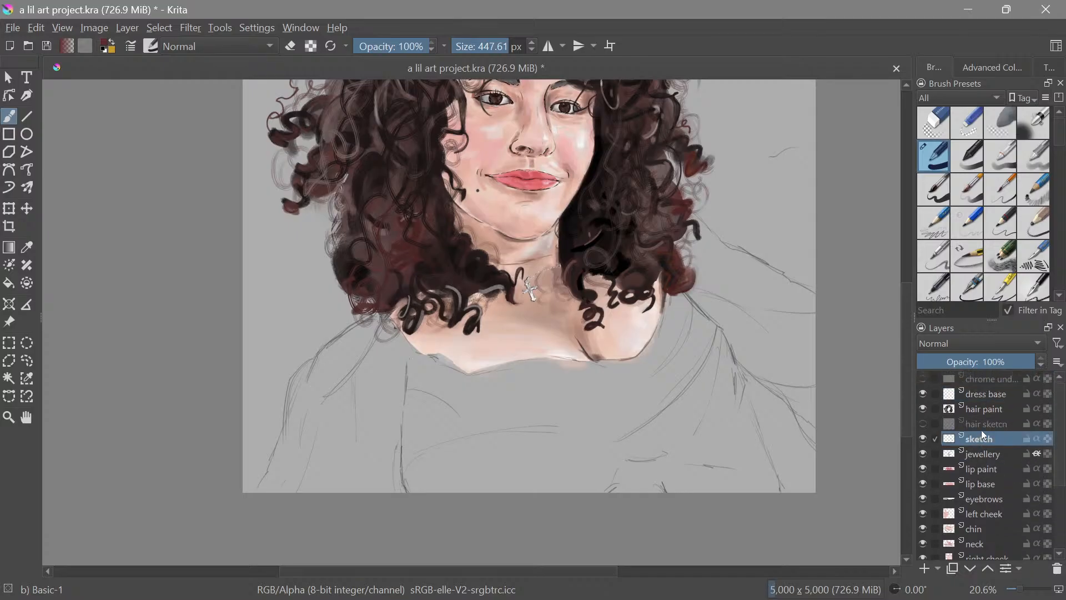
drag(982, 434, 982, 393)
click(984, 408)
Block in the dress bodice with dark red below the neckline, extending up to the shoulder on the image's right side
scroll(471, 322, down, 5)
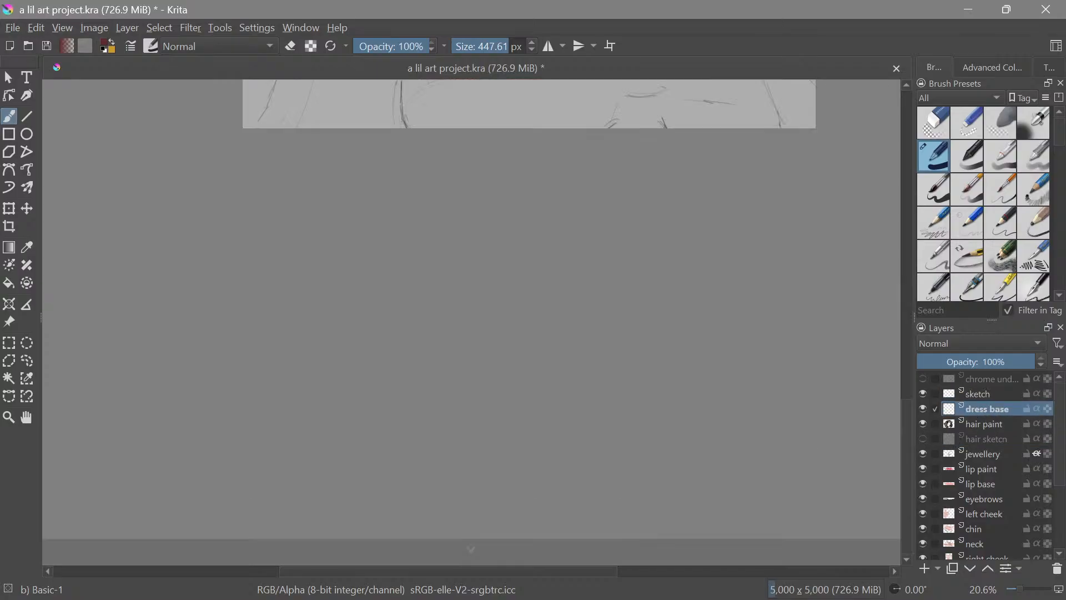
scroll(669, 436, up, 6)
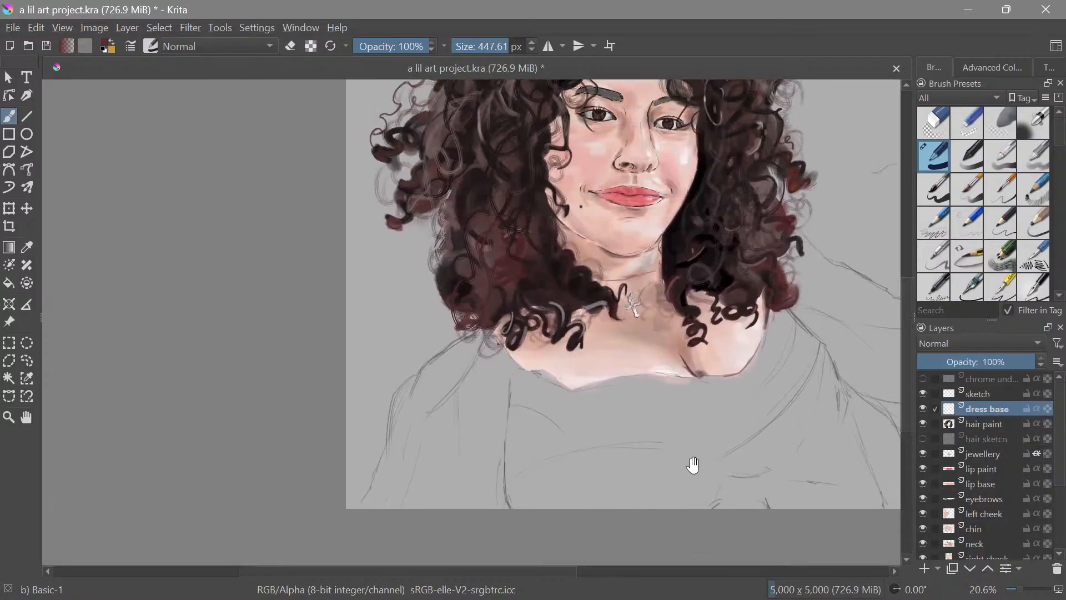
mouse_move(471, 434)
mouse_down()
mouse_move(460, 501)
mouse_move(521, 501)
mouse_move(561, 532)
mouse_move(571, 512)
mouse_move(481, 491)
mouse_move(639, 492)
mouse_move(480, 504)
mouse_move(731, 475)
mouse_move(557, 524)
mouse_move(791, 536)
mouse_move(685, 486)
mouse_move(622, 477)
mouse_move(639, 453)
mouse_move(546, 469)
mouse_move(633, 442)
mouse_move(578, 456)
mouse_move(780, 460)
mouse_move(671, 486)
mouse_move(711, 515)
mouse_up()
mouse_move(801, 474)
mouse_down()
mouse_move(659, 484)
mouse_move(617, 465)
mouse_move(638, 466)
mouse_move(638, 486)
mouse_move(664, 513)
mouse_move(662, 492)
mouse_move(676, 511)
mouse_move(684, 501)
mouse_move(679, 483)
mouse_up()
key(ctrl+z)
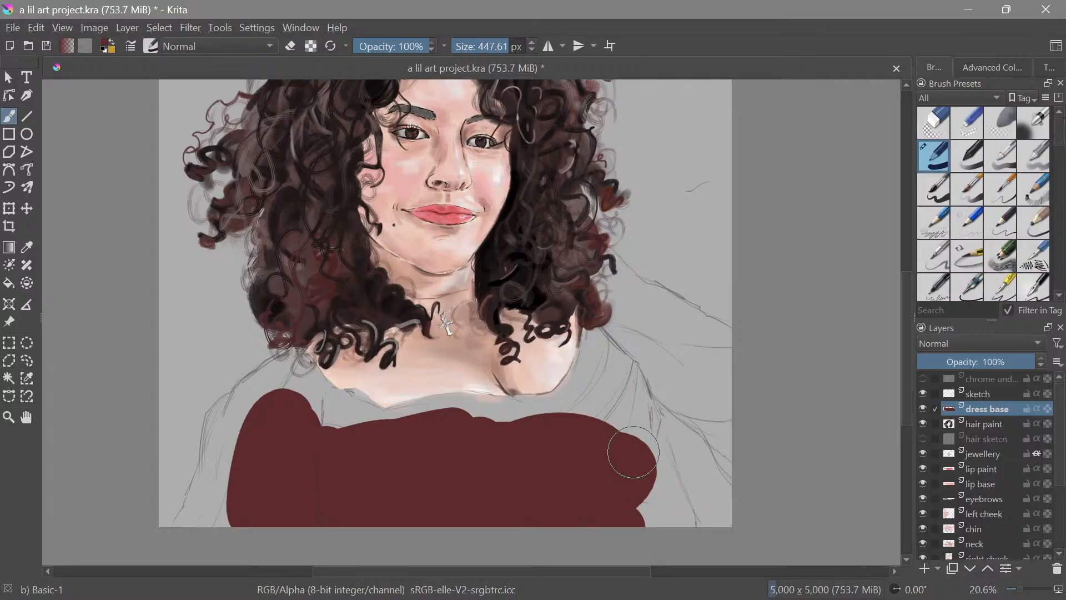
mouse_move(623, 395)
mouse_down()
mouse_move(657, 507)
mouse_move(625, 435)
mouse_move(623, 388)
mouse_move(674, 528)
mouse_up()
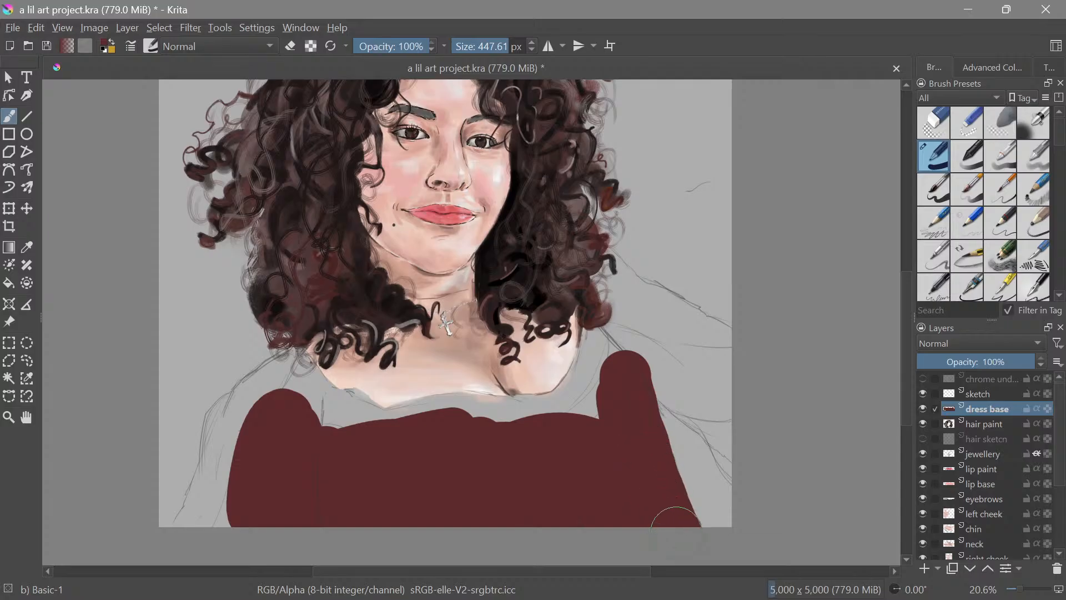
Fill the sleeve on the image's left side with dark red out to its sketched outline
mouse_move(671, 376)
mouse_down()
mouse_move(713, 377)
mouse_move(843, 321)
mouse_move(889, 320)
mouse_up()
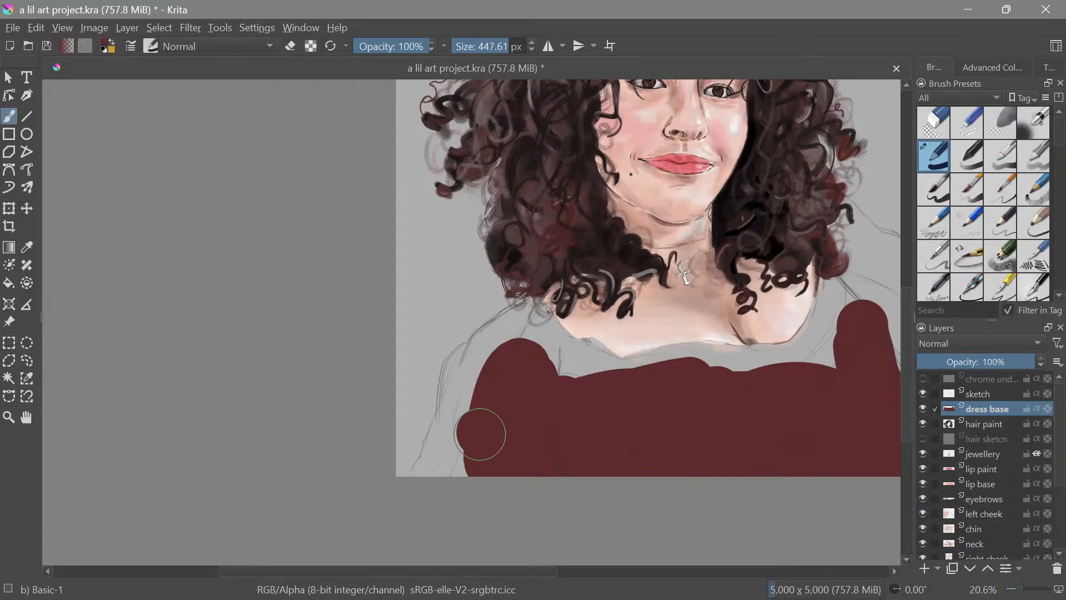
mouse_move(441, 472)
mouse_down()
mouse_move(427, 469)
mouse_move(448, 455)
mouse_move(466, 376)
mouse_move(491, 354)
mouse_up()
mouse_move(530, 393)
mouse_down()
mouse_move(491, 443)
mouse_move(507, 421)
mouse_move(503, 478)
mouse_up()
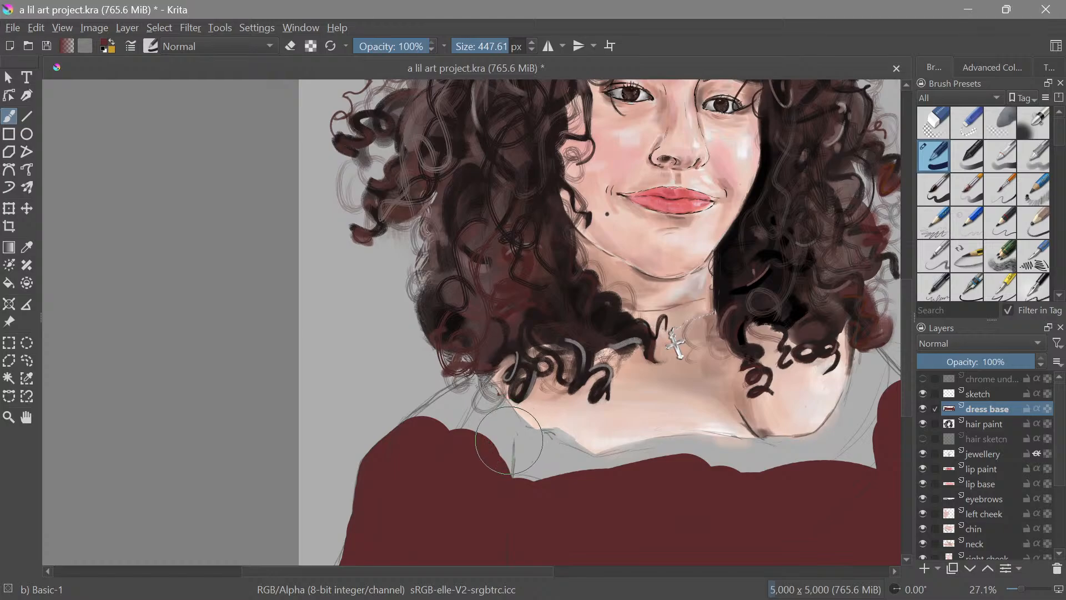
Reduce the brush size to 141.34 px and paint the left shoulder edge along the sketch up to the hair
scroll(503, 422, up, 2)
drag(503, 422, 502, 417)
drag(547, 461, 453, 461)
mouse_move(527, 425)
mouse_down()
mouse_move(461, 424)
mouse_move(525, 424)
mouse_up()
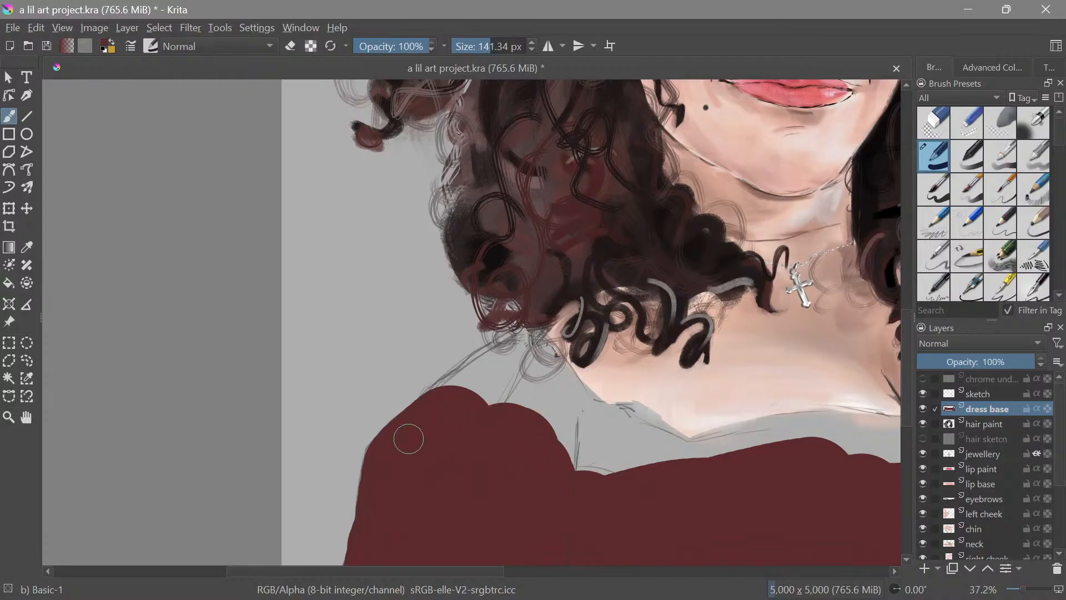
mouse_move(434, 407)
mouse_down()
mouse_move(476, 369)
mouse_move(547, 336)
mouse_up()
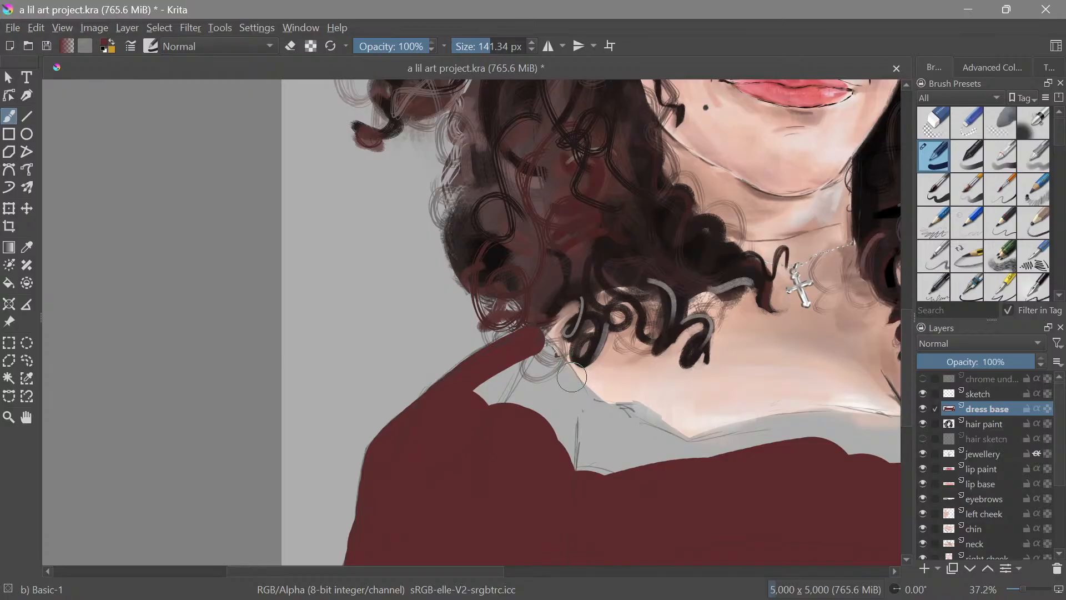
Place the hair paint layer above dress base and keep dress base active for painting
click(981, 422)
drag(982, 418, 990, 401)
click(994, 423)
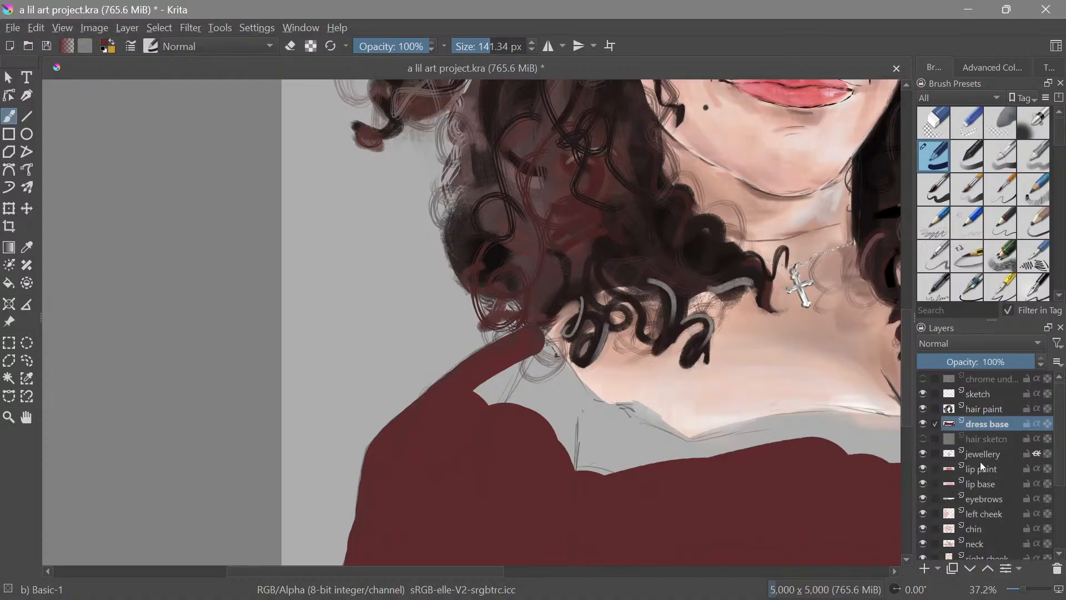
key(space)
click(999, 401)
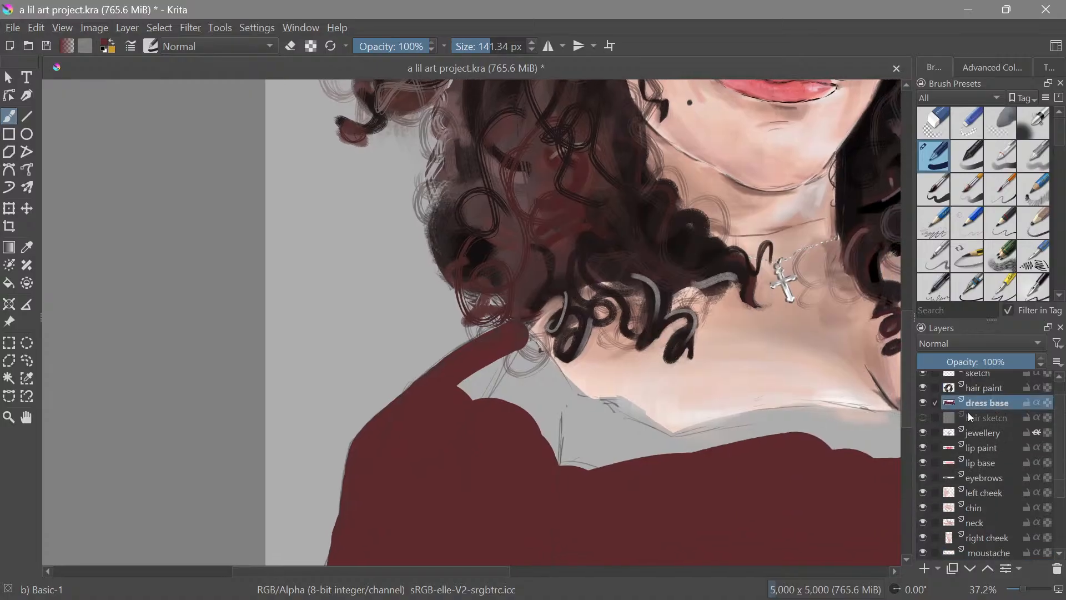
Paint the dress edge along the skin at the left shoulder and fill the remaining gap, redoing the first attempt
drag(598, 393, 595, 374)
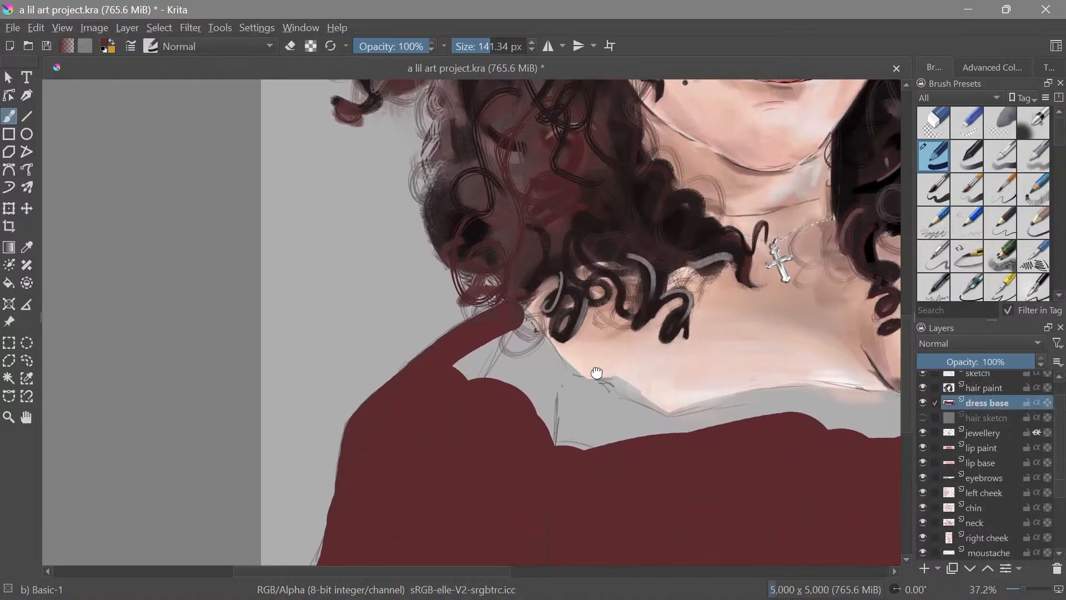
mouse_move(510, 343)
mouse_down()
mouse_move(548, 378)
mouse_move(508, 330)
mouse_move(536, 353)
mouse_move(515, 322)
mouse_move(579, 393)
mouse_move(519, 348)
mouse_move(574, 455)
mouse_move(512, 360)
mouse_up()
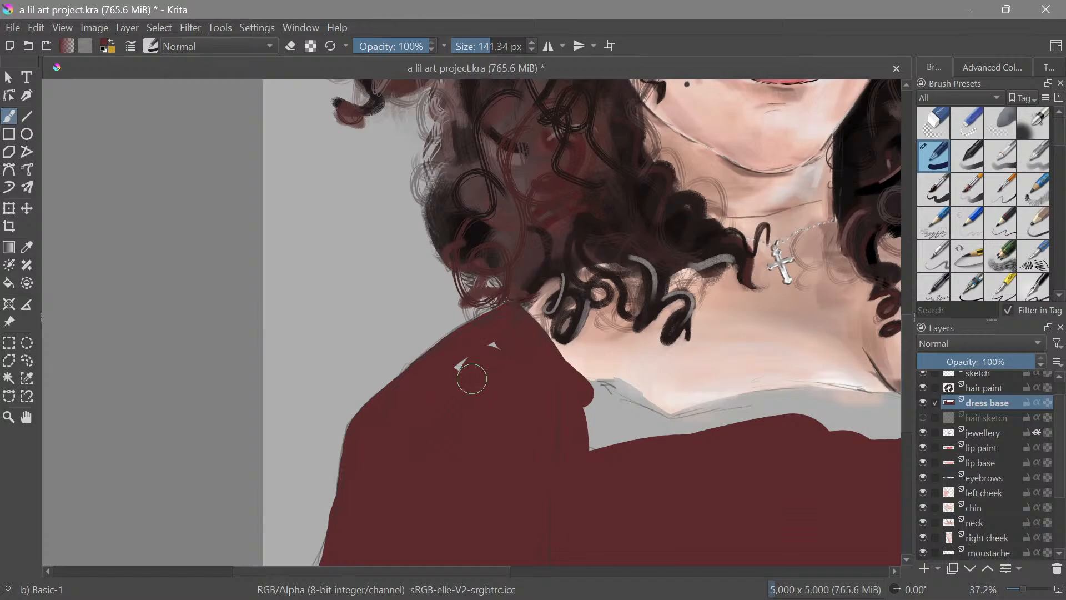
key(ctrl+z)
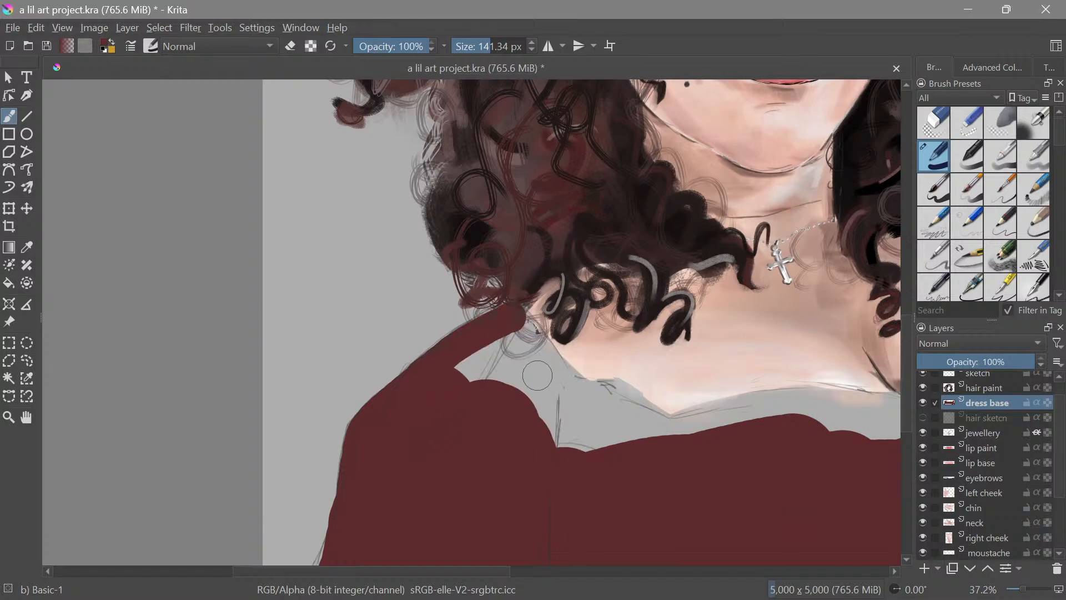
mouse_move(505, 321)
mouse_down()
mouse_move(598, 442)
mouse_move(574, 455)
mouse_move(522, 355)
mouse_move(539, 413)
mouse_move(463, 378)
mouse_move(484, 357)
mouse_up()
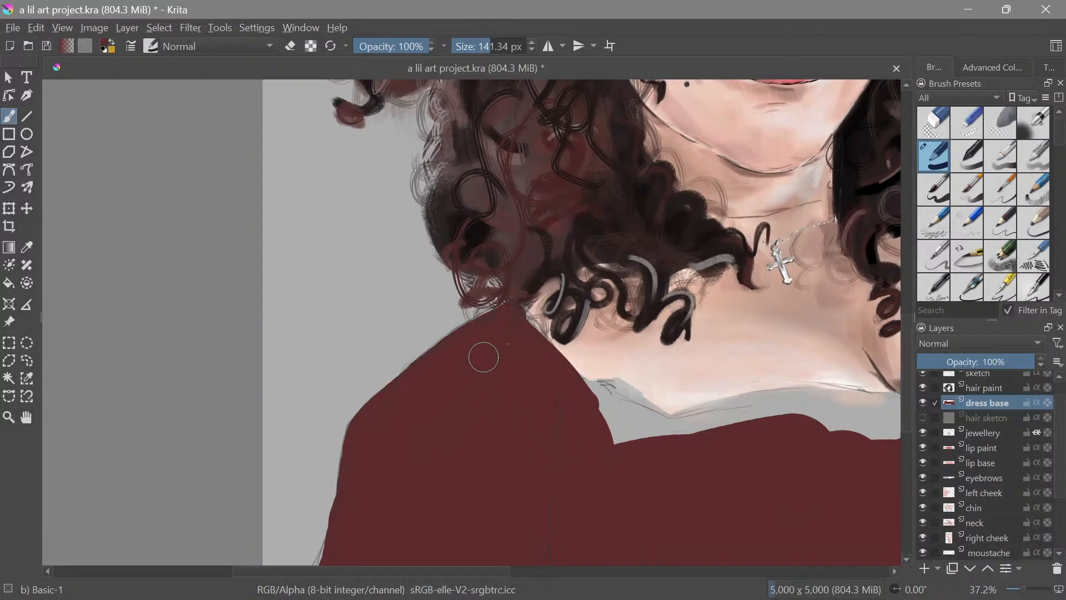
mouse_move(593, 355)
mouse_down()
mouse_move(436, 282)
mouse_move(431, 320)
mouse_up()
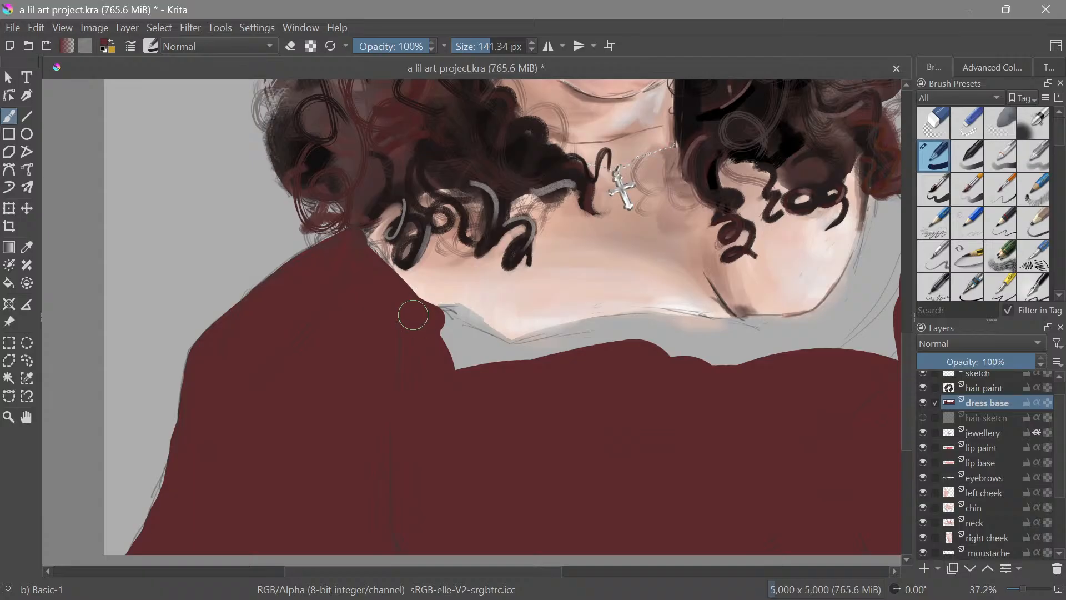
Paint the dress neckline along the sketch across the chest and fill the gap beneath it with dark red
mouse_move(424, 319)
mouse_down()
mouse_move(524, 372)
mouse_move(431, 317)
mouse_move(471, 369)
mouse_move(474, 336)
mouse_move(517, 332)
mouse_move(439, 327)
mouse_move(479, 359)
mouse_move(501, 346)
mouse_move(418, 361)
mouse_move(523, 326)
mouse_move(716, 334)
mouse_up()
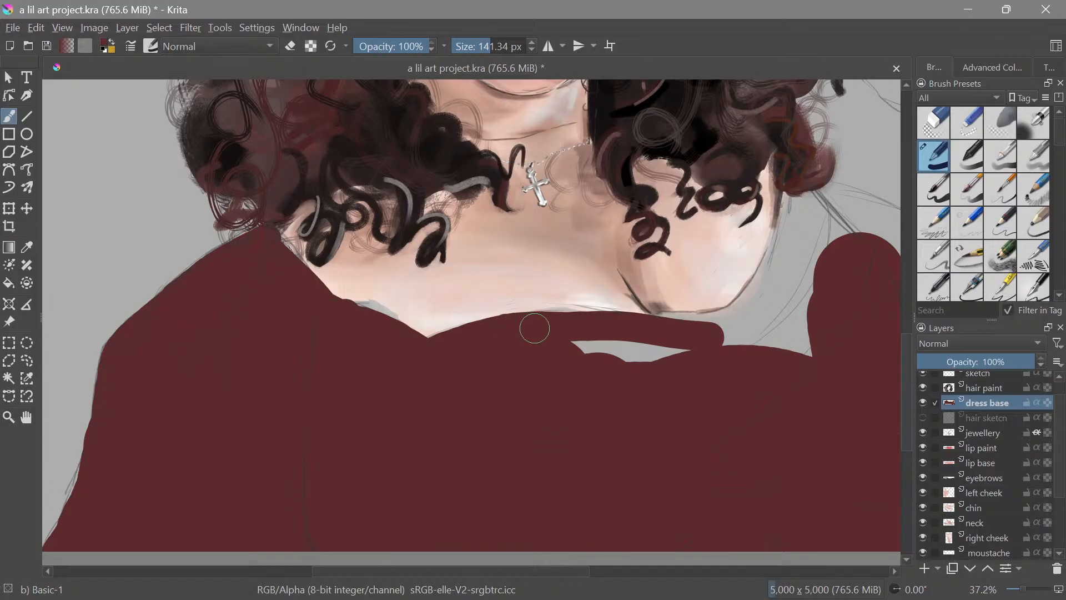
drag(657, 373, 511, 420)
mouse_move(434, 388)
mouse_down()
mouse_move(573, 391)
mouse_move(557, 371)
mouse_move(600, 360)
mouse_move(639, 317)
mouse_move(535, 421)
mouse_move(558, 400)
mouse_move(538, 490)
mouse_move(480, 471)
mouse_up()
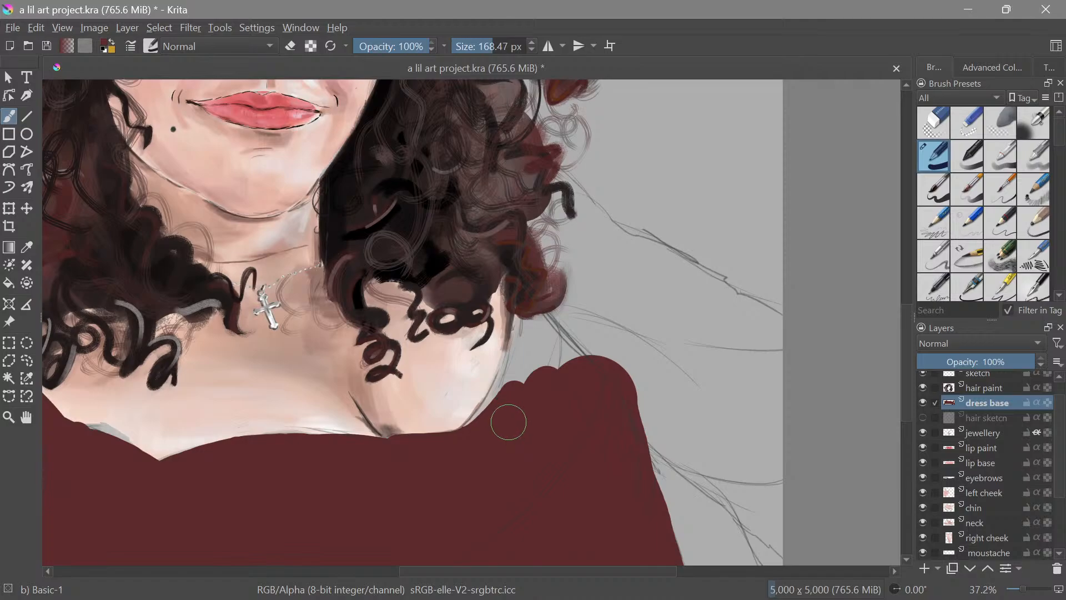
Reduce the brush size to 131.20 px and paint the dress edge along the skin at the shoulder on the image's right side, up to the hair
shift+drag(500, 447, 463, 439)
mouse_move(480, 429)
mouse_down()
mouse_move(528, 329)
mouse_move(521, 359)
mouse_move(533, 280)
mouse_up()
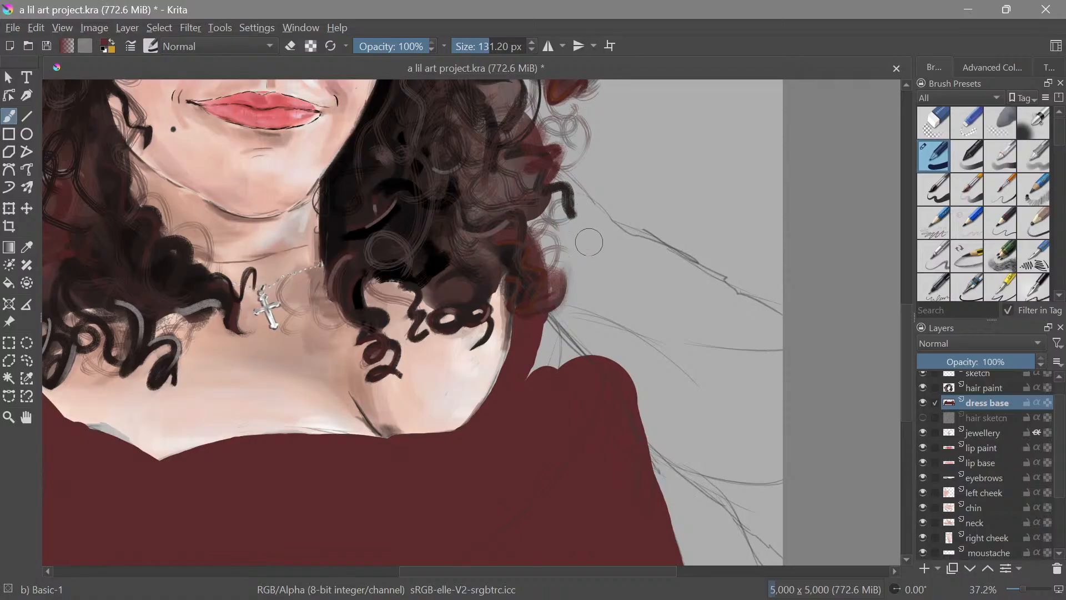
mouse_move(619, 288)
mouse_down()
mouse_move(564, 202)
mouse_move(550, 332)
mouse_move(525, 351)
mouse_move(467, 318)
mouse_move(477, 331)
mouse_move(519, 295)
mouse_move(510, 315)
mouse_up()
mouse_move(559, 236)
mouse_down()
mouse_move(566, 300)
mouse_move(588, 341)
mouse_move(657, 407)
mouse_move(678, 452)
mouse_move(657, 372)
mouse_move(622, 326)
mouse_move(516, 352)
mouse_up()
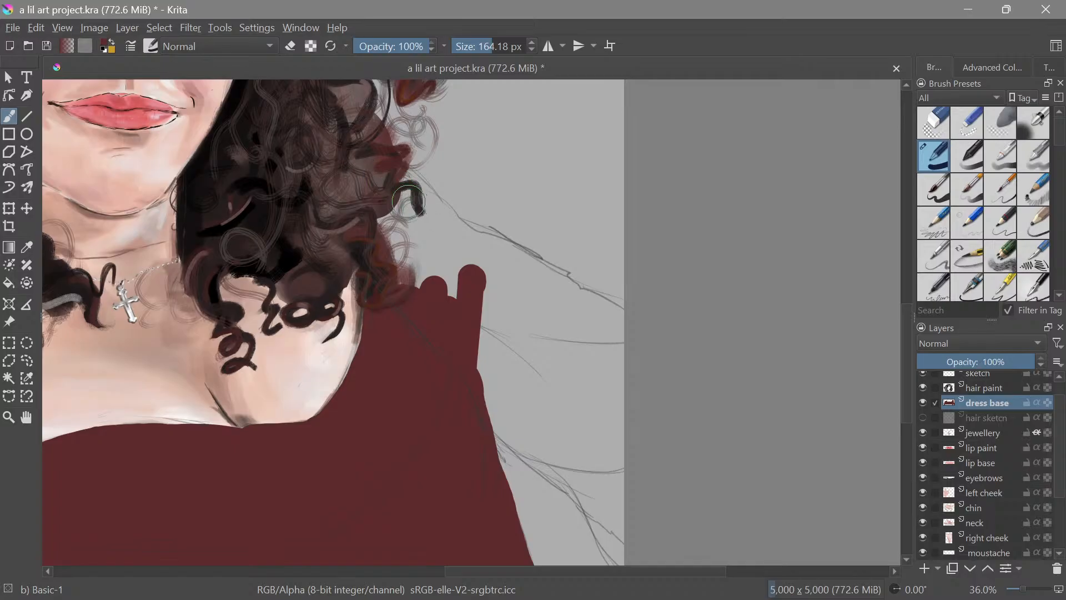
Paint the upper and lower edges of the sleeve on the image's right side along the sketch at 164.18 px, redoing the first stroke
drag(381, 174, 431, 229)
key(ctrl+z)
mouse_move(404, 185)
mouse_down()
mouse_move(461, 236)
mouse_move(541, 282)
mouse_up()
drag(480, 244, 626, 325)
drag(576, 352, 501, 293)
mouse_move(411, 236)
mouse_down()
mouse_move(472, 361)
mouse_move(439, 355)
mouse_move(408, 333)
mouse_move(521, 440)
mouse_move(541, 483)
mouse_move(505, 431)
mouse_up()
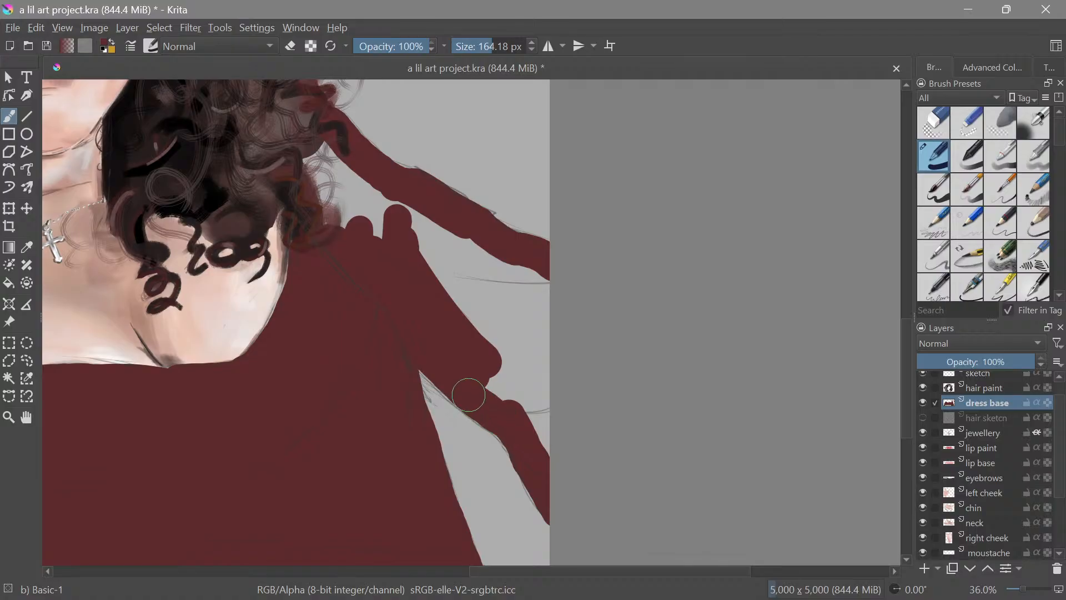
Enlarge the brush to 248.50 px and fill the inside of the sleeve on the image's right side with dark red
drag(523, 330, 527, 347)
mouse_move(346, 217)
mouse_down()
mouse_move(333, 196)
mouse_move(331, 257)
mouse_move(318, 193)
mouse_move(328, 183)
mouse_move(316, 187)
mouse_move(333, 170)
mouse_move(375, 262)
mouse_move(351, 190)
mouse_move(401, 244)
mouse_move(412, 207)
mouse_up()
shift+drag(420, 244, 465, 243)
mouse_move(422, 244)
mouse_down()
mouse_move(486, 350)
mouse_move(464, 369)
mouse_move(554, 345)
mouse_up()
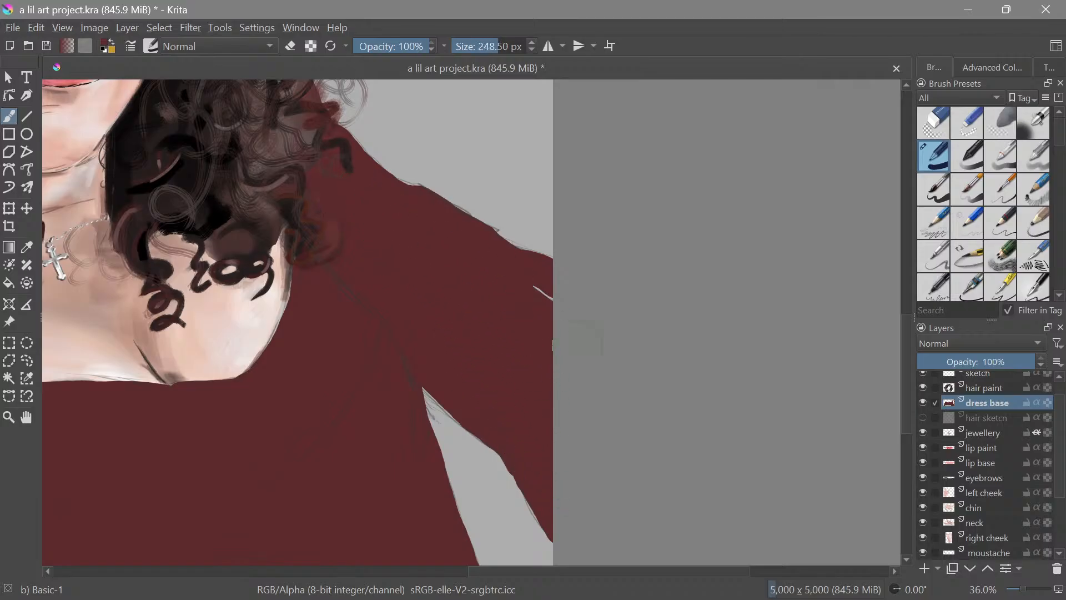
Check the flat dress base against the whole portrait and save the document
ctrl+drag(555, 271, 681, 398)
drag(568, 232, 599, 247)
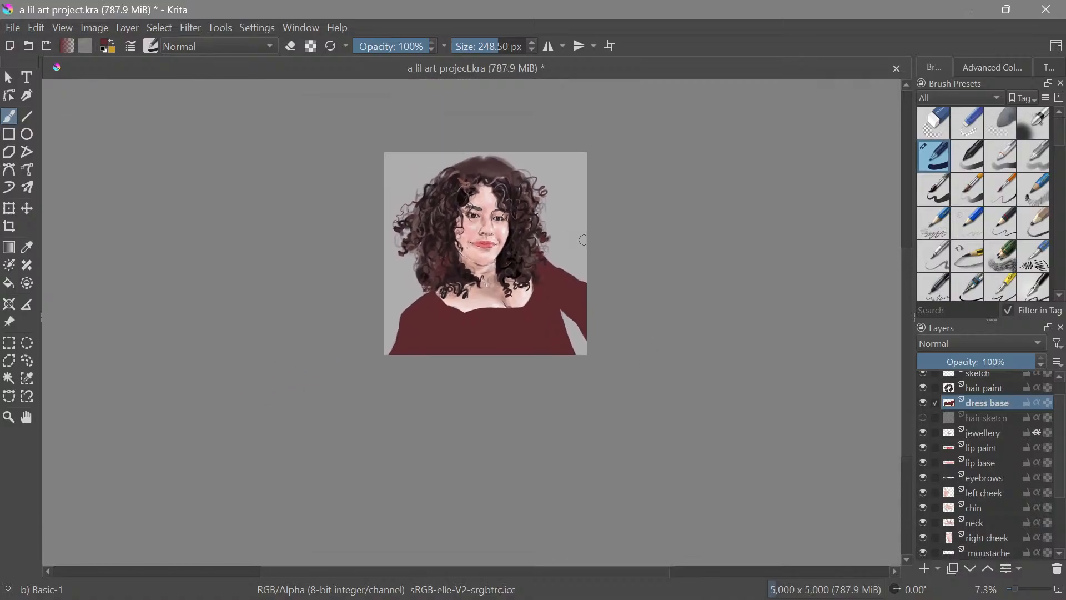
ctrl+drag(529, 266, 525, 181)
drag(514, 244, 558, 186)
drag(541, 222, 552, 287)
ctrl+drag(552, 287, 613, 305)
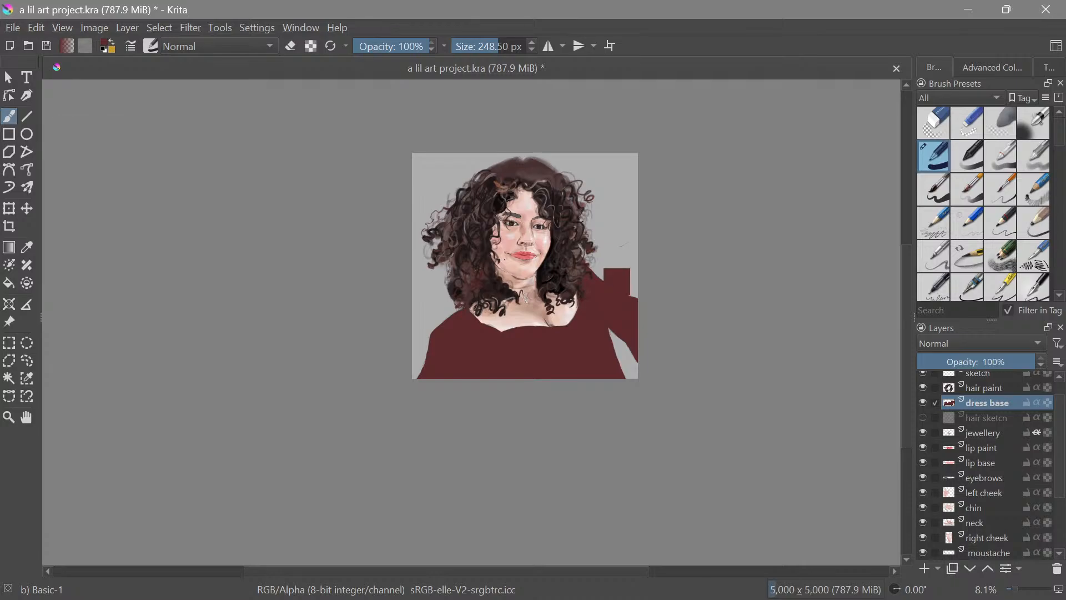
key(ctrl+s)
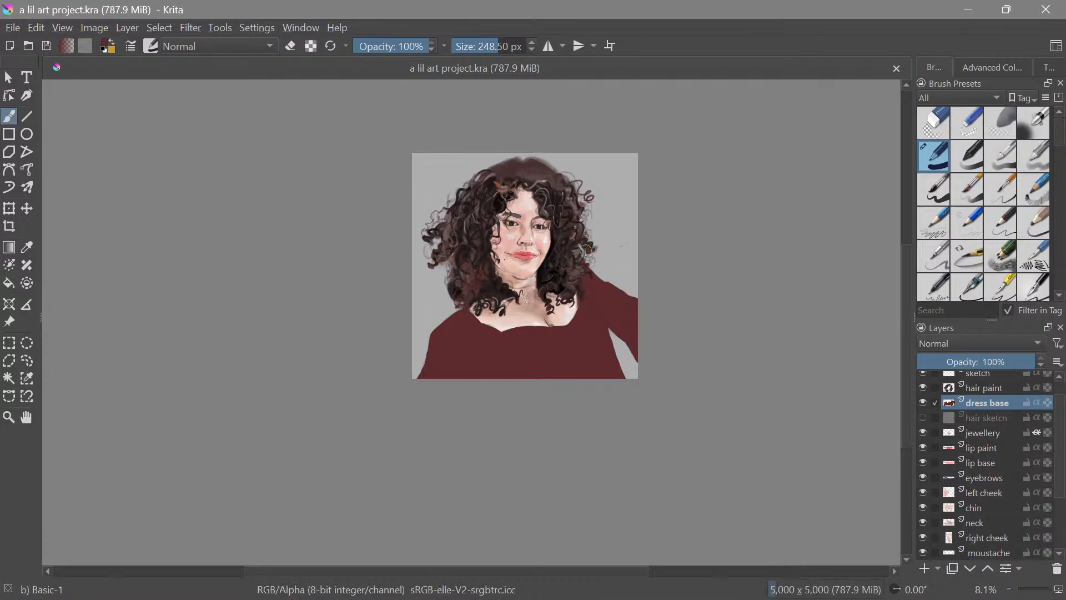
Add a new paint layer above dress base and name it "dress paint"
click(924, 569)
key(ctrl+shift+0)
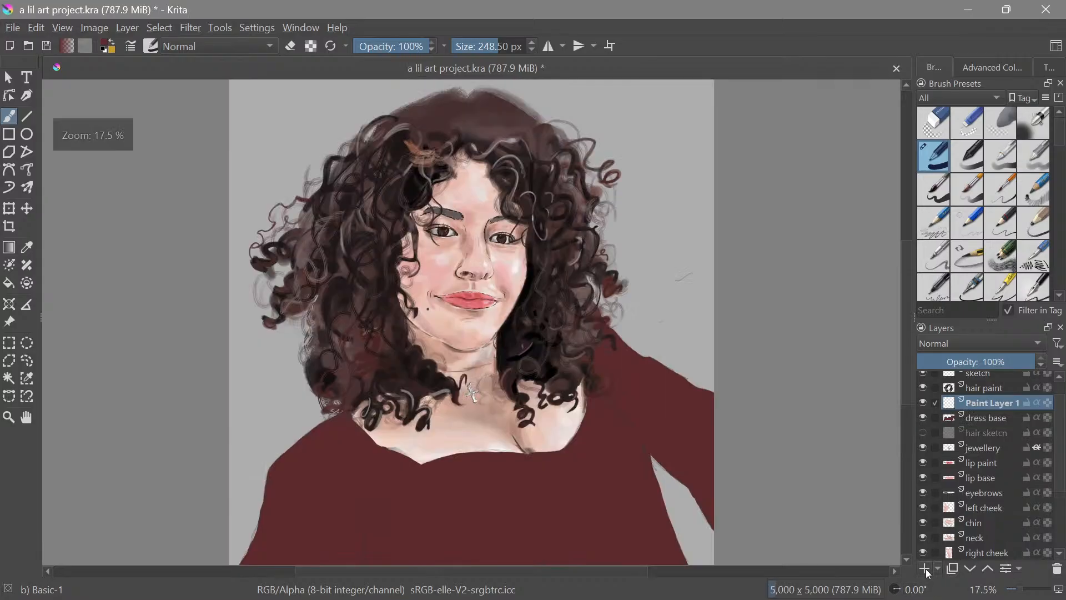
key(F2)
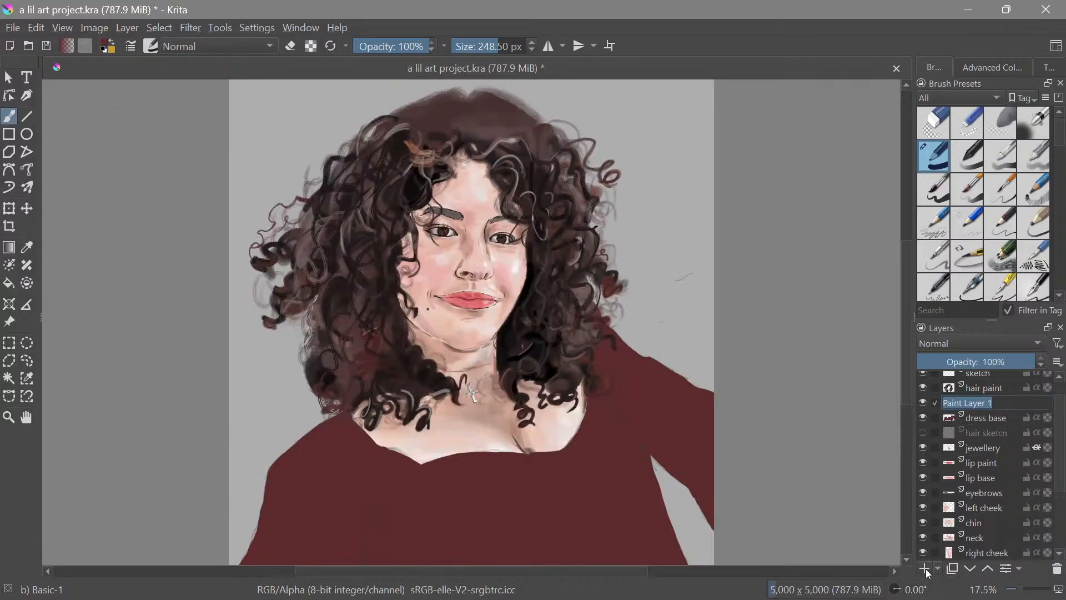
text(dresdsd\\\)
key(BackSpace)
key(BackSpace)
key(BackSpace)
key(BackSpace)
key(BackSpace)
key(BackSpace)
text(s paint)
key(Return)
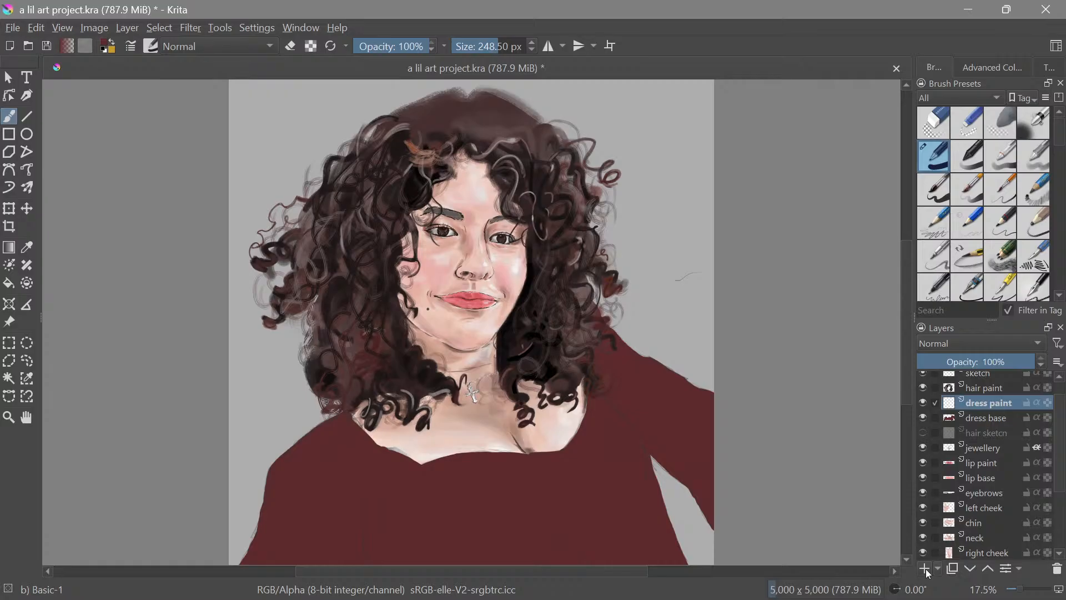
key(m)
drag(609, 400, 661, 364)
drag(637, 446, 624, 402)
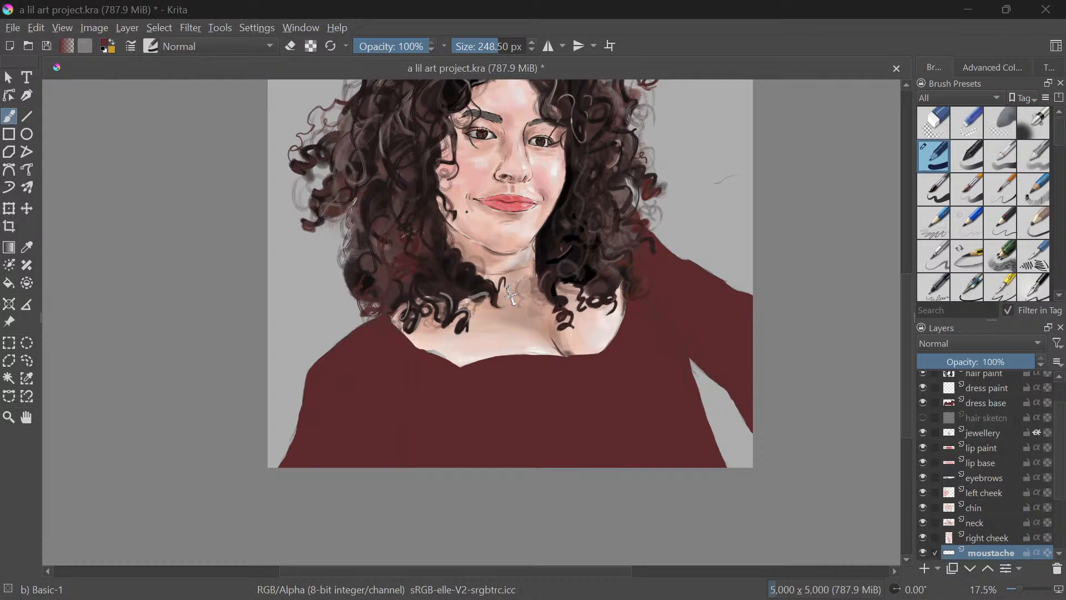
click(544, 80)
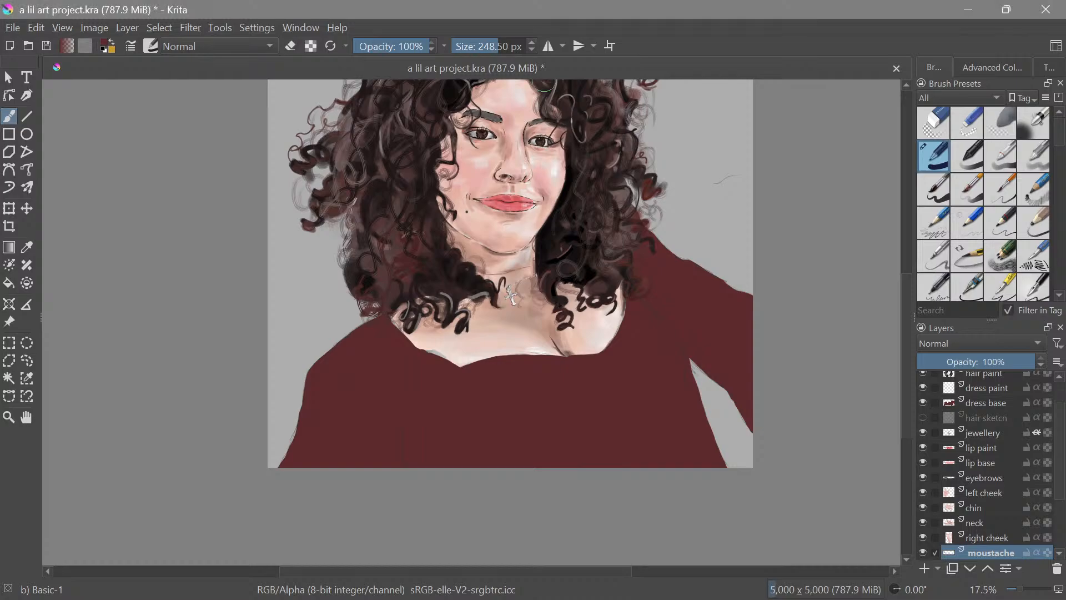
drag(722, 434, 706, 508)
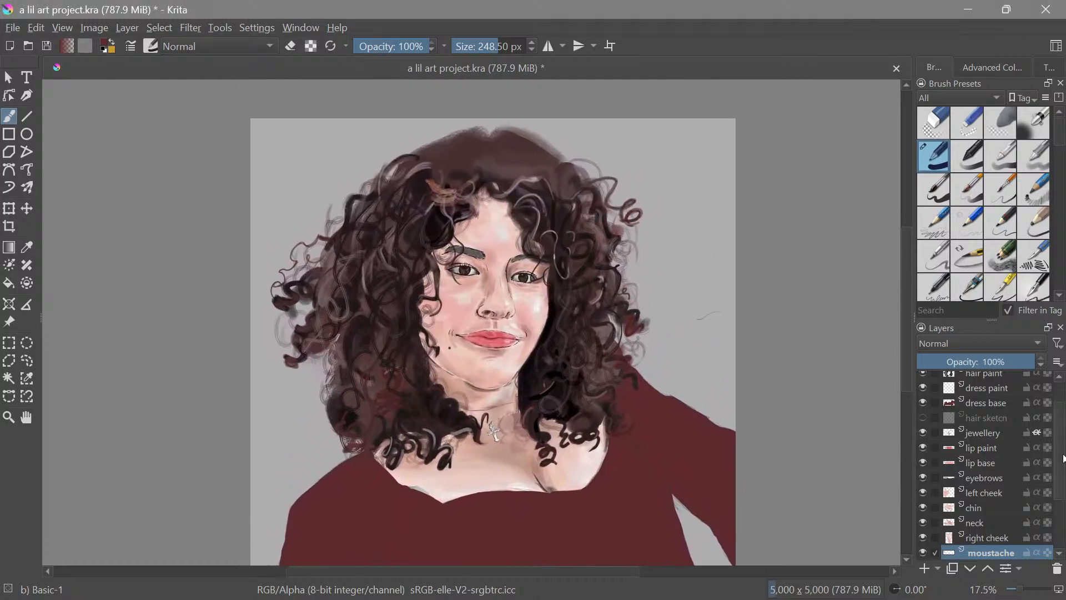
Make the dress paint layer active for painting on the bodice
scroll(1037, 398, up, 1)
click(1002, 424)
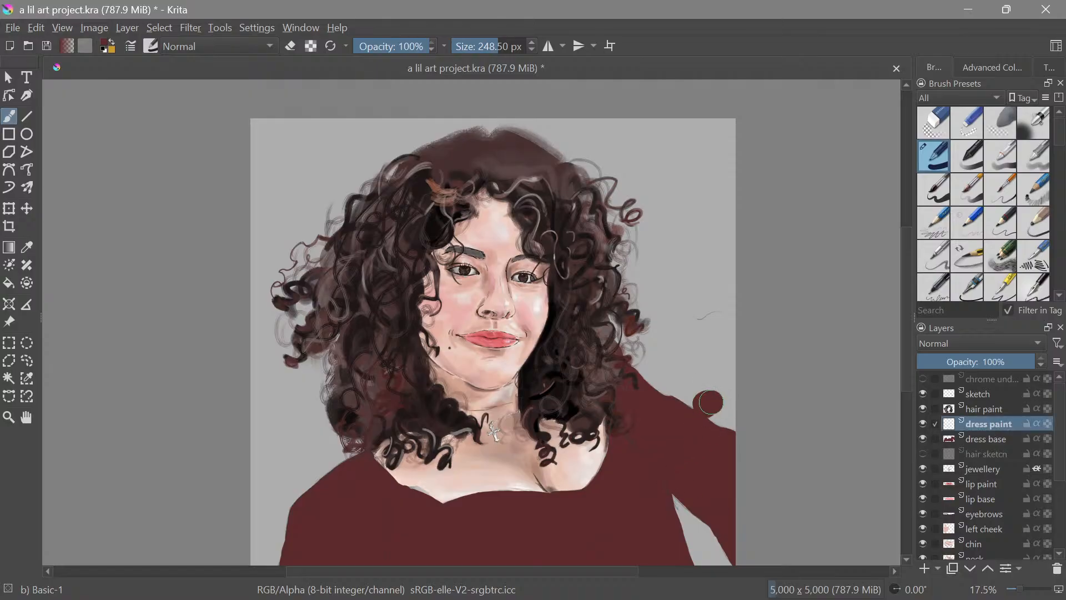
mouse_move(704, 442)
mouse_down()
mouse_move(743, 408)
mouse_move(788, 395)
mouse_move(775, 370)
mouse_up()
drag(687, 398, 736, 371)
mouse_move(663, 400)
mouse_down()
mouse_move(666, 361)
mouse_move(660, 413)
mouse_move(645, 399)
mouse_up()
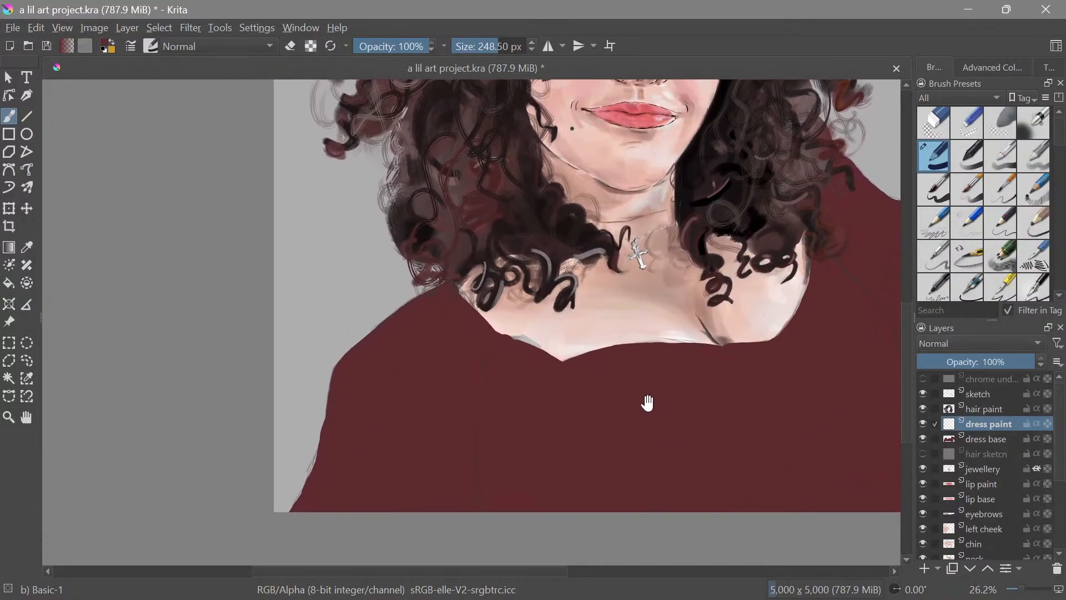
Choose a darker, more saturated red as the paint colour and select the Dry Bristles brush preset
click(1027, 65)
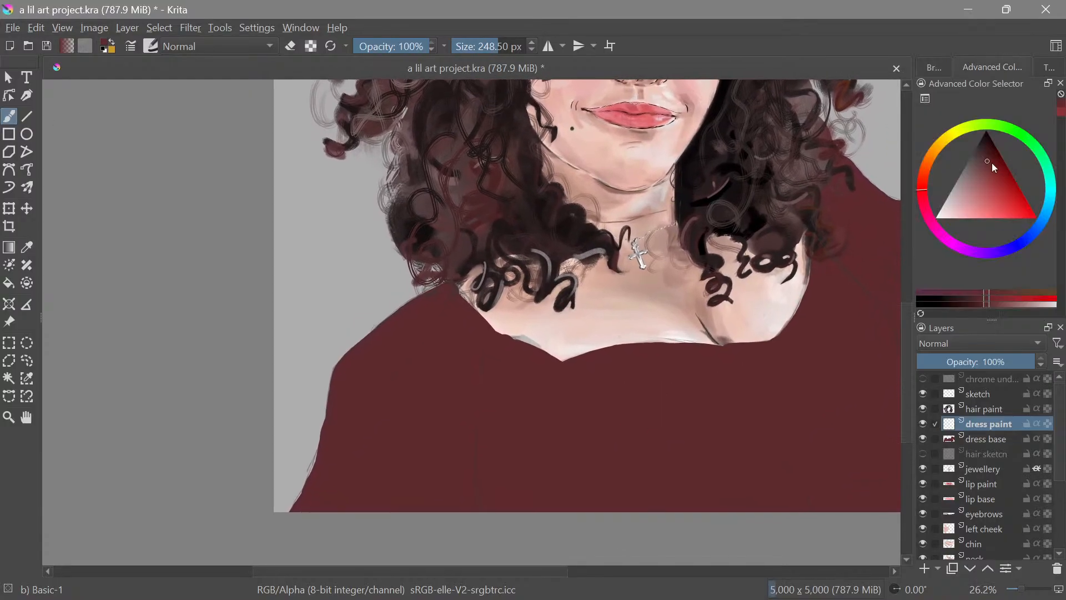
drag(995, 168, 995, 160)
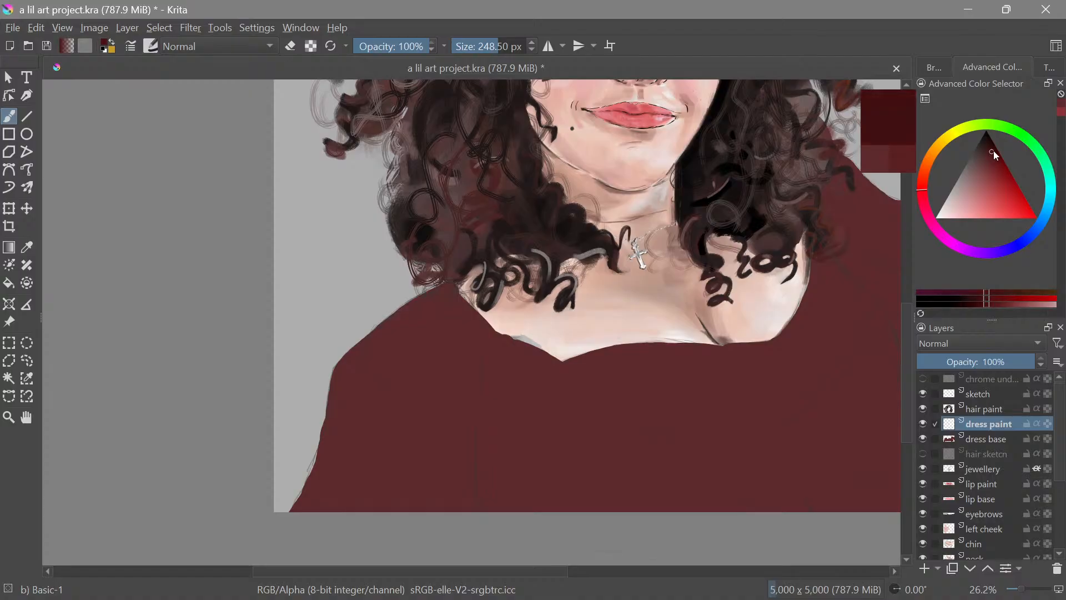
click(934, 67)
drag(1058, 143, 1062, 170)
click(1002, 225)
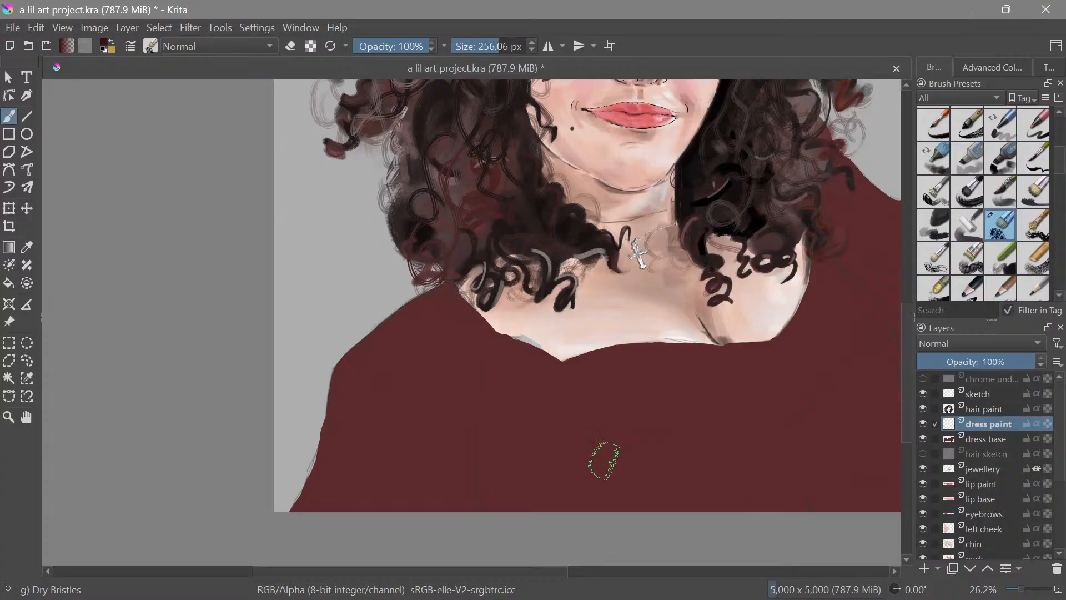
Undo a test stroke on the bodice and set the Dry Bristles brush size to 224.70 px
mouse_move(607, 456)
mouse_down()
mouse_move(689, 483)
mouse_move(675, 439)
mouse_up()
key(ctrl+z)
drag(666, 426, 669, 427)
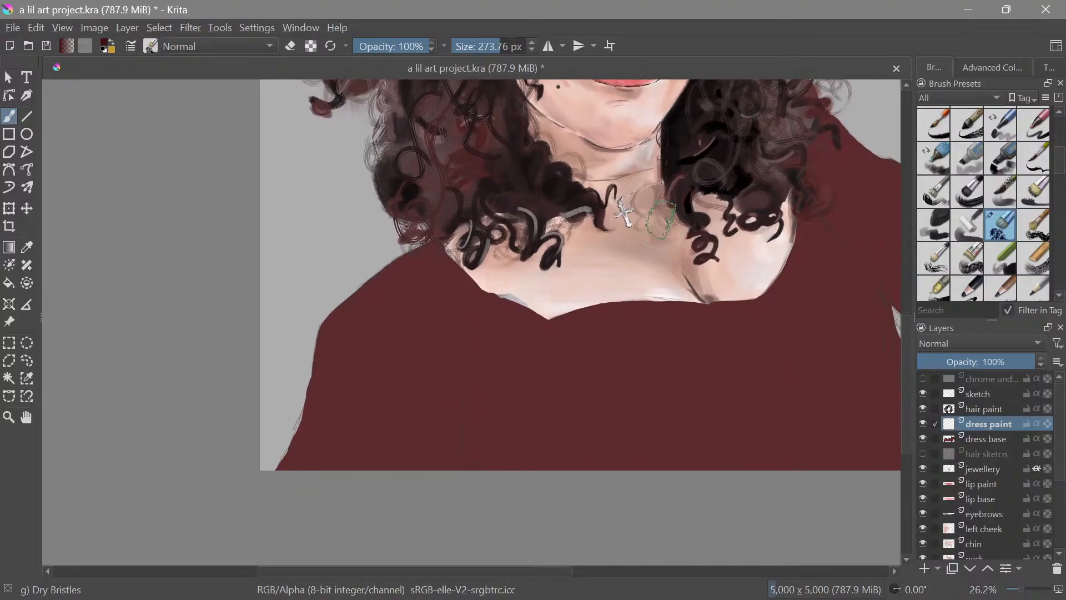
drag(548, 367, 539, 354)
drag(545, 406, 528, 396)
drag(531, 403, 523, 431)
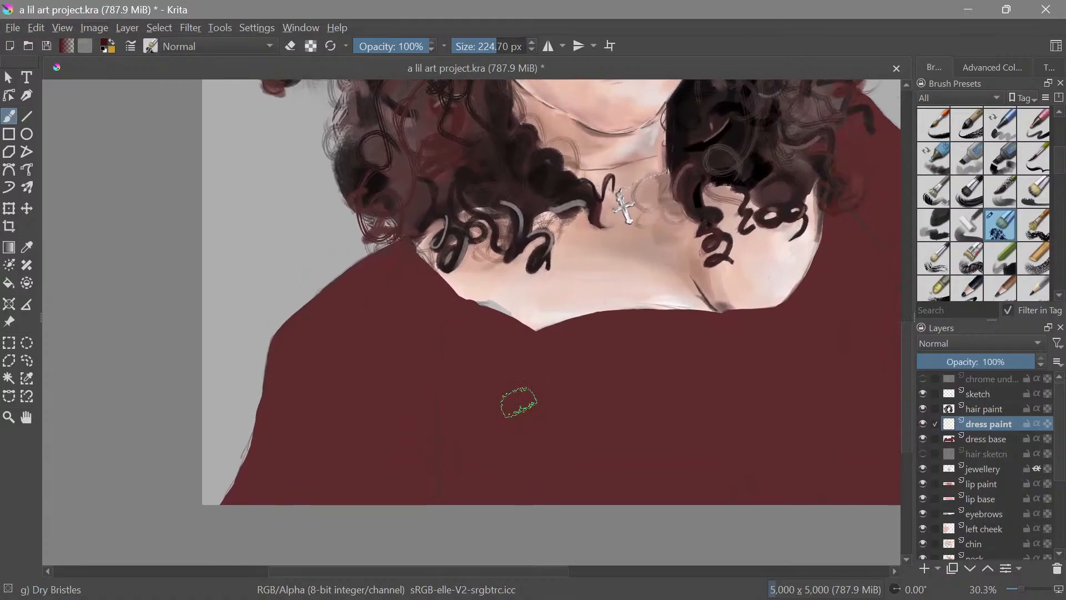
Lower the brush opacity to 50% and paint a curved dark fold shadow on the bodice just below the neckline point
drag(627, 357, 623, 335)
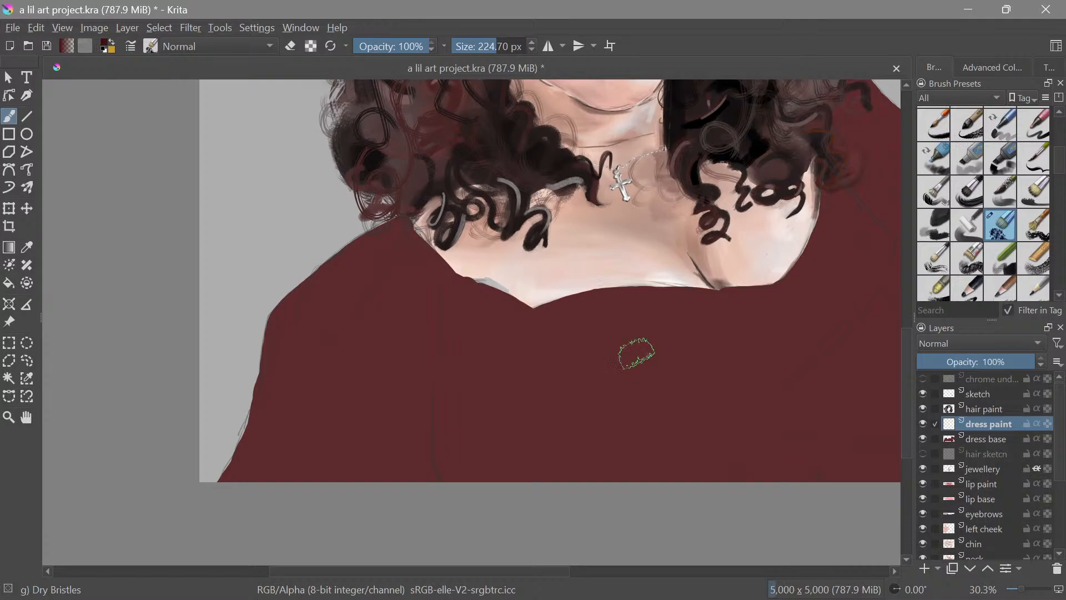
drag(605, 397, 585, 433)
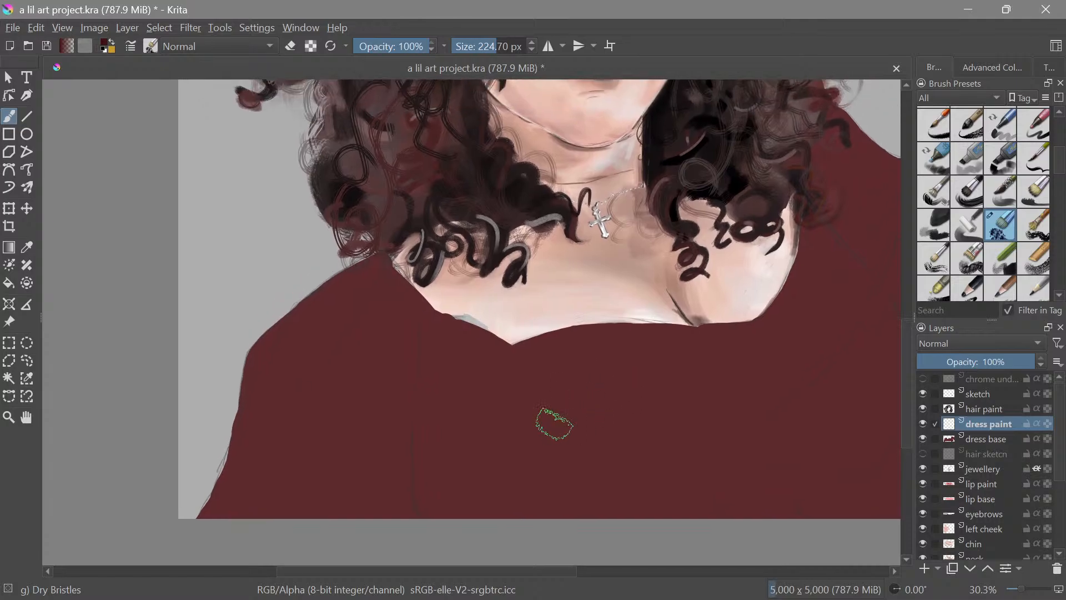
scroll(554, 424, up, 2)
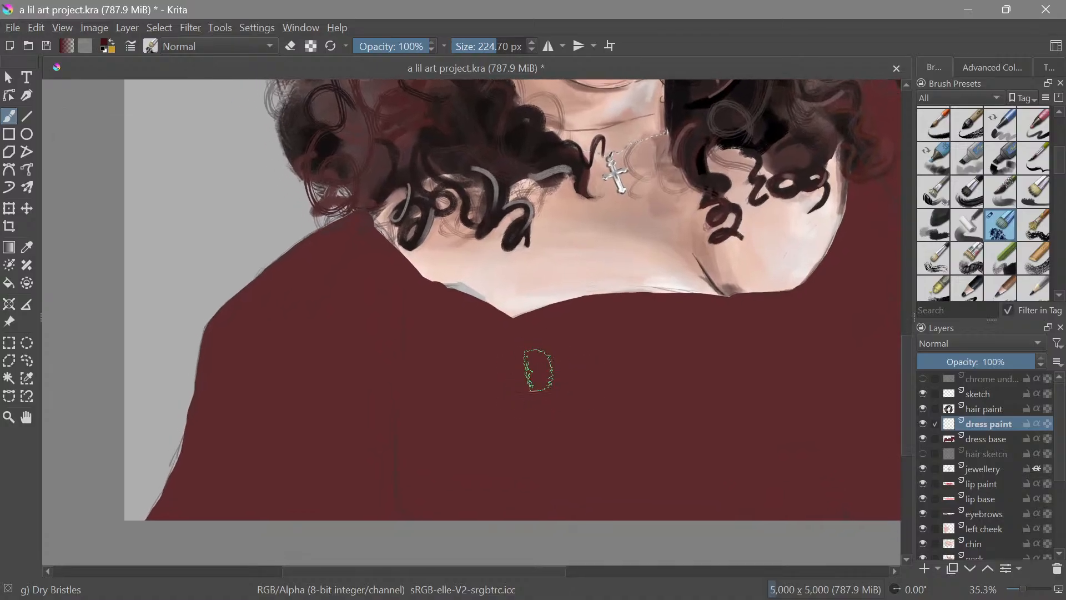
mouse_move(484, 397)
mouse_down()
mouse_move(524, 334)
mouse_move(599, 326)
mouse_up()
click(395, 46)
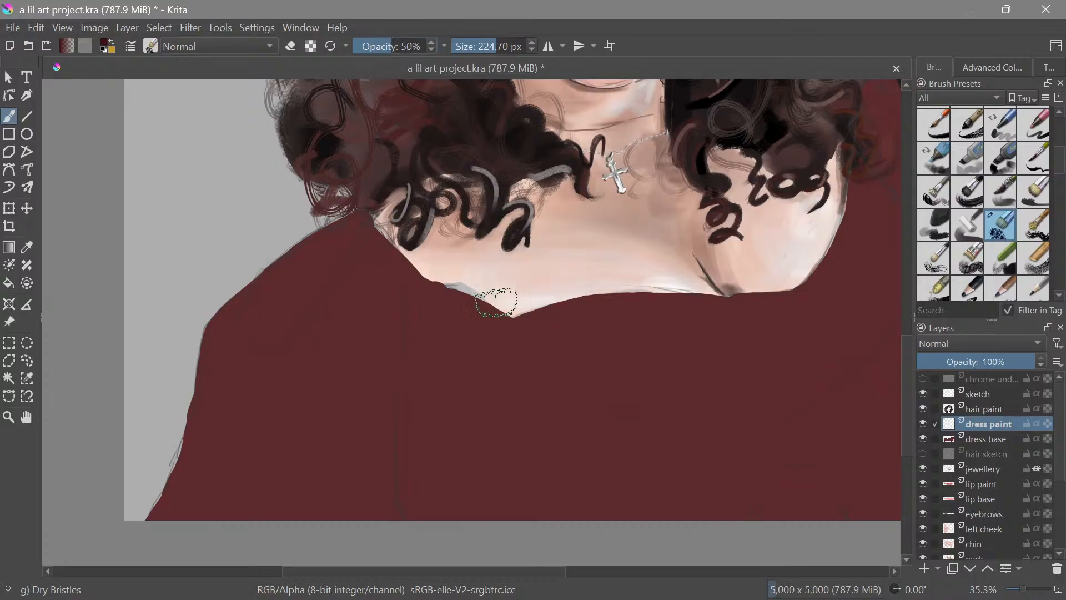
mouse_move(500, 376)
mouse_down()
mouse_move(516, 340)
mouse_move(569, 319)
mouse_up()
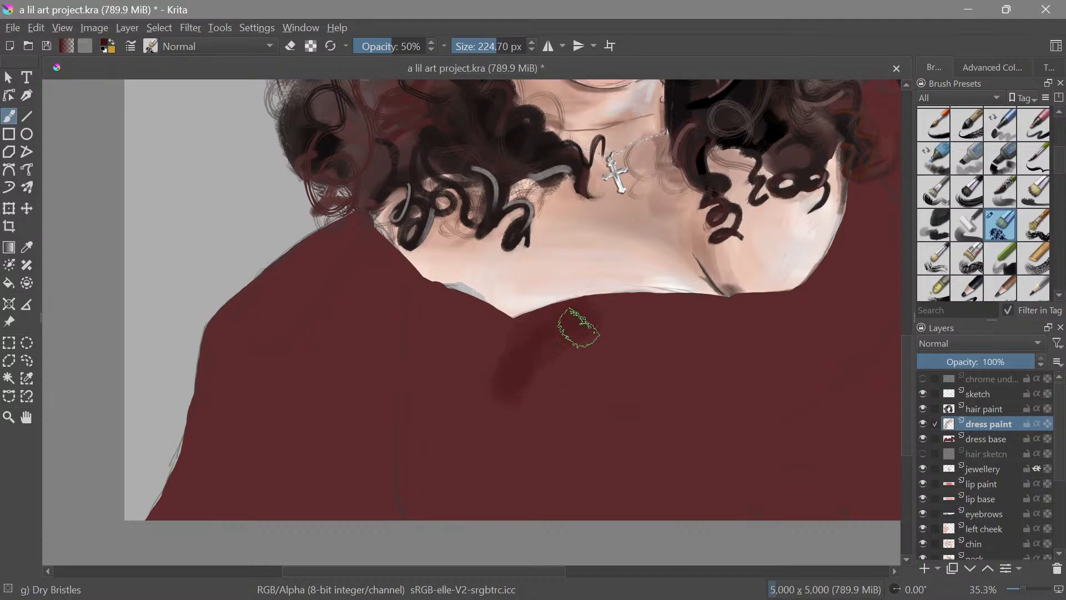
mouse_move(579, 327)
mouse_down()
mouse_move(509, 378)
mouse_move(518, 371)
mouse_up()
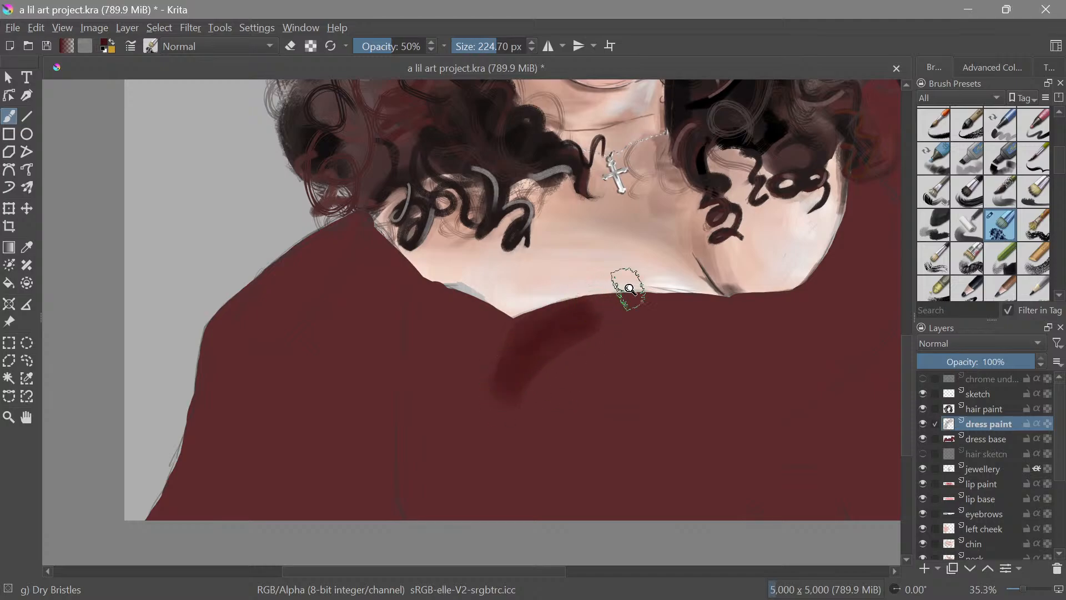
Paint a vertical dark fold shadow down the bodice with a 302.99 px brush, replacing the undone shorter stroke
mouse_move(623, 286)
mouse_down()
mouse_move(642, 400)
mouse_move(638, 466)
mouse_move(660, 397)
mouse_move(638, 364)
mouse_move(638, 331)
mouse_up()
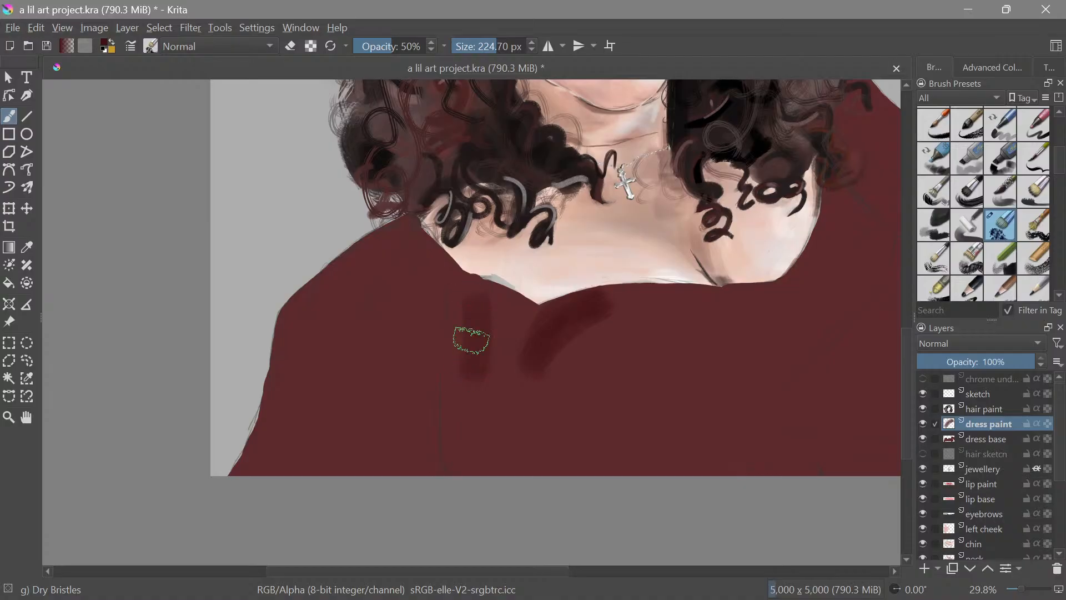
drag(505, 357, 521, 356)
key(ctrl+z)
drag(504, 320, 498, 314)
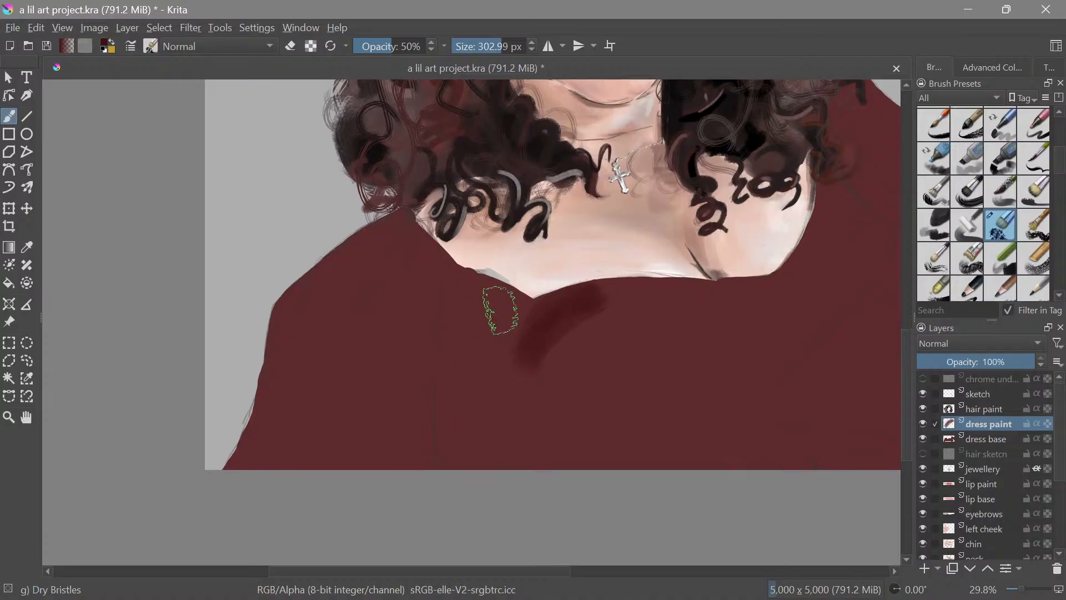
drag(475, 404, 474, 468)
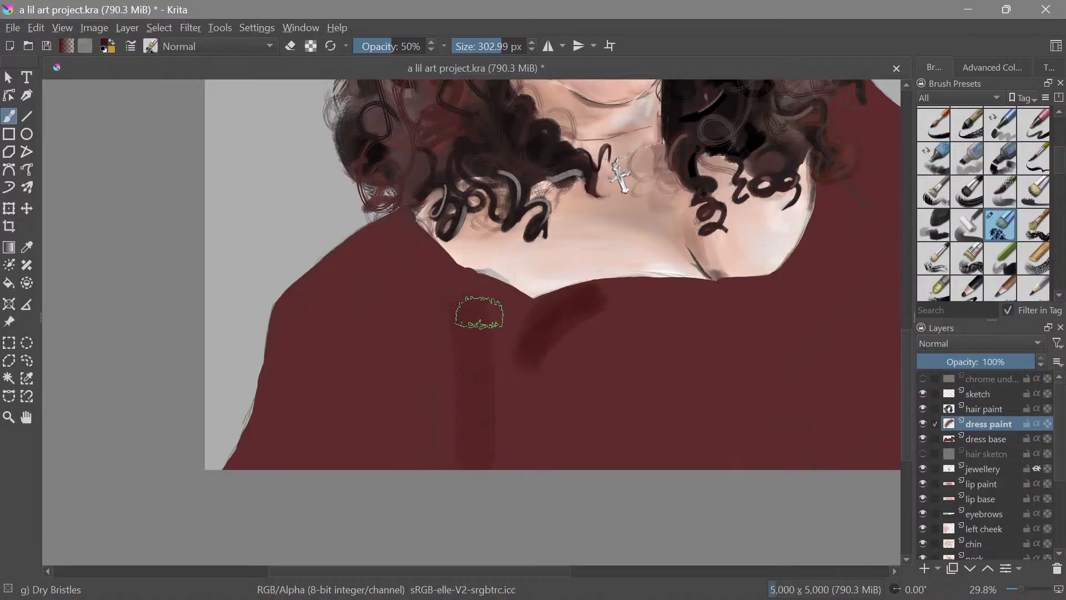
drag(473, 303, 472, 316)
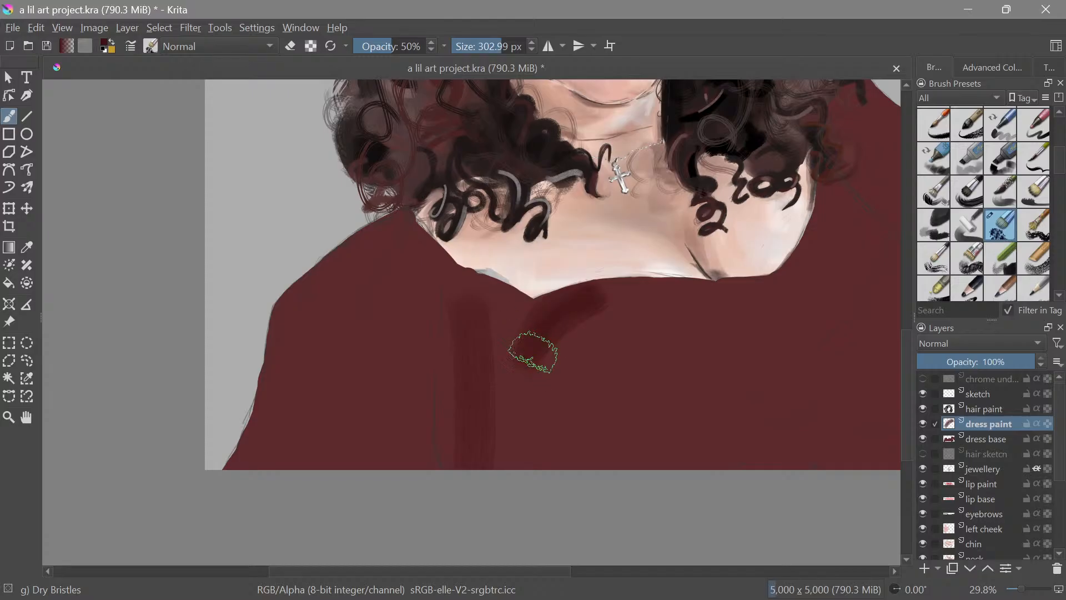
Reduce the brush size to 77.67 px, add a small dark shadow beside the vertical fold and check it against the whole portrait
drag(533, 351, 524, 359)
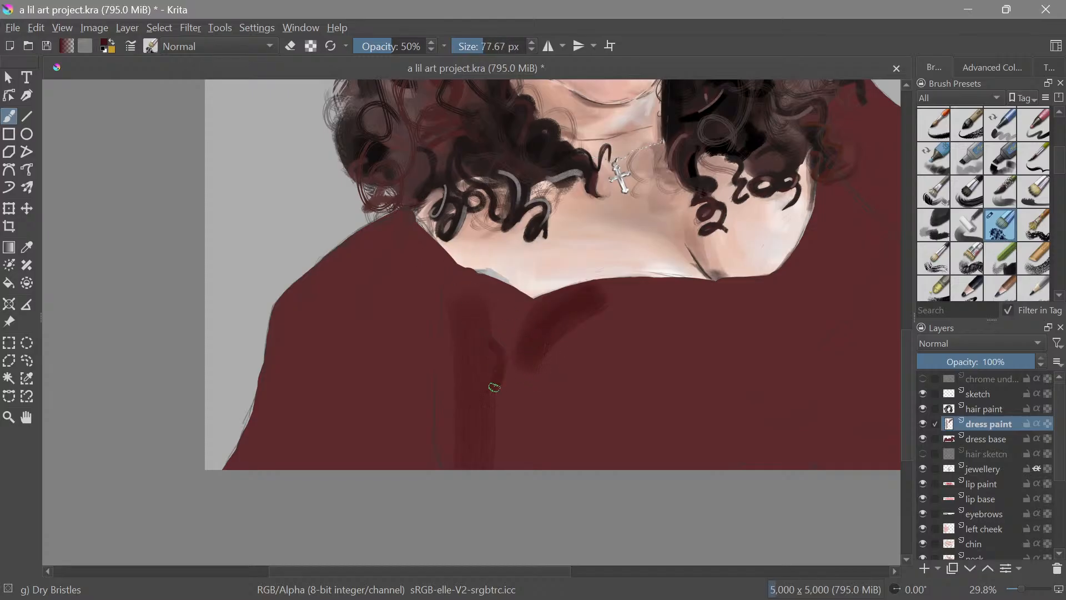
scroll(597, 388, down, 5)
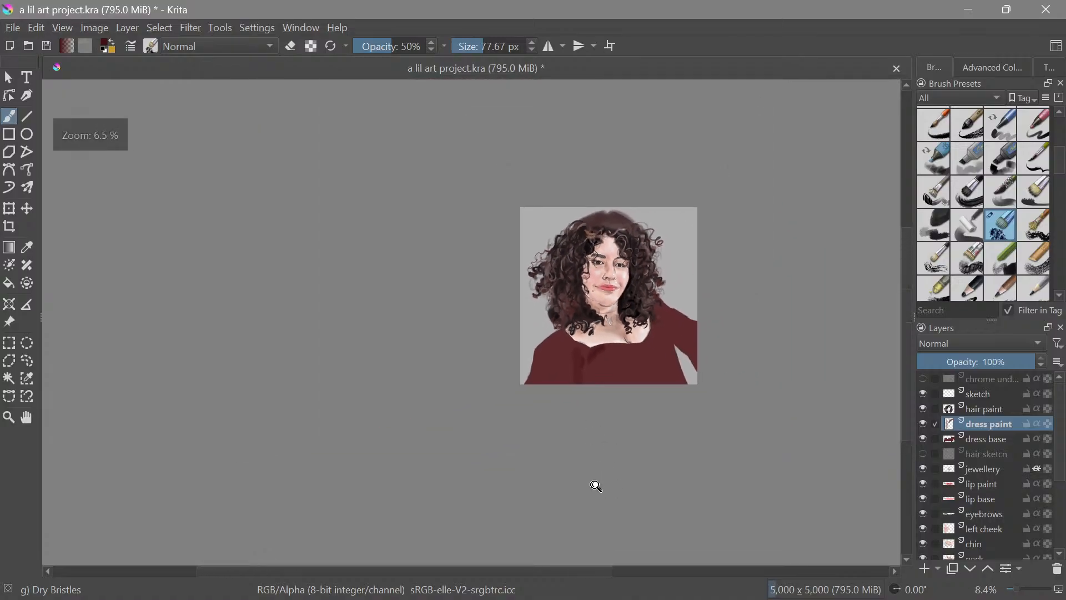
scroll(594, 486, up, 4)
drag(590, 391, 557, 368)
scroll(538, 353, up, 1)
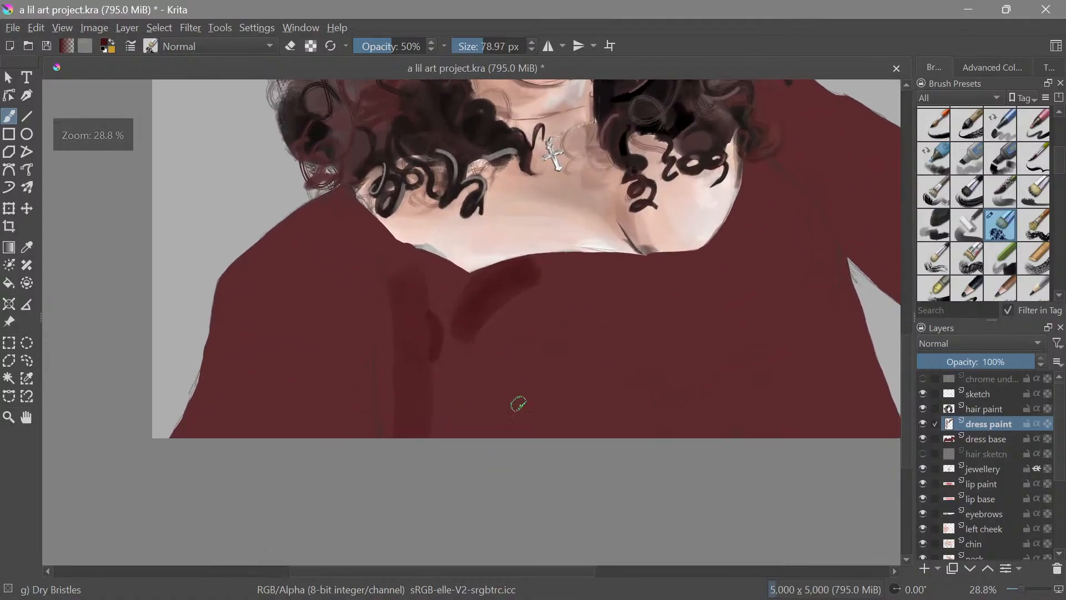
Enlarge the brush to 485.73 px and paint a broad diagonal fold shadow up from the dress's lower edge beside the vertical fold
drag(518, 405, 569, 442)
mouse_move(517, 354)
mouse_down()
mouse_move(638, 354)
mouse_move(650, 444)
mouse_up()
drag(550, 375, 555, 387)
drag(555, 387, 570, 349)
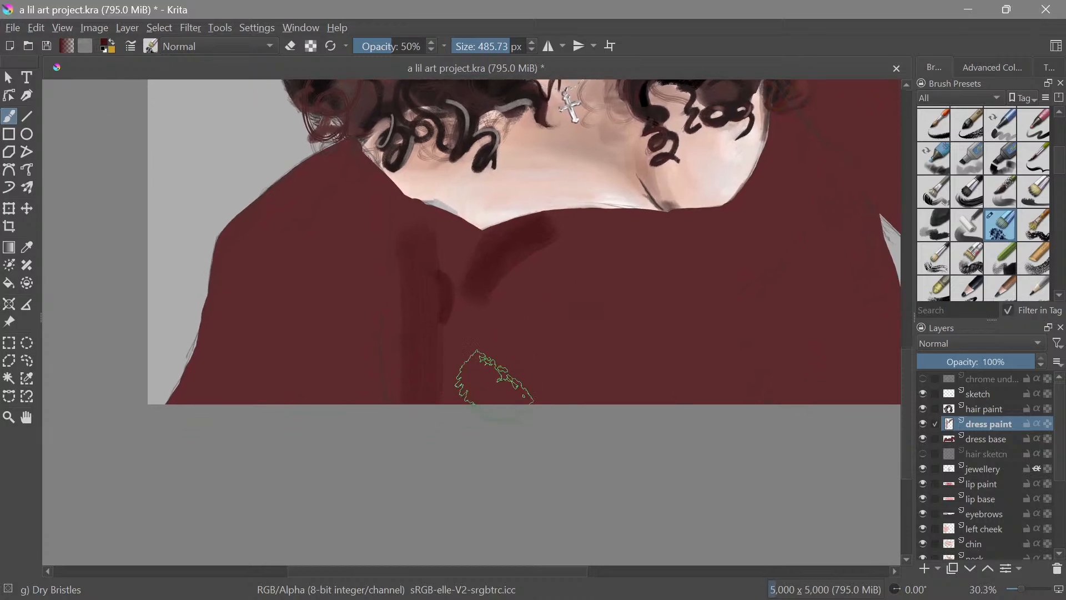
mouse_move(463, 404)
mouse_down()
mouse_move(495, 350)
mouse_move(543, 314)
mouse_move(493, 300)
mouse_move(533, 326)
mouse_move(502, 307)
mouse_move(469, 373)
mouse_move(440, 389)
mouse_up()
mouse_move(562, 318)
mouse_down()
mouse_move(585, 424)
mouse_move(576, 485)
mouse_move(602, 404)
mouse_move(564, 338)
mouse_up()
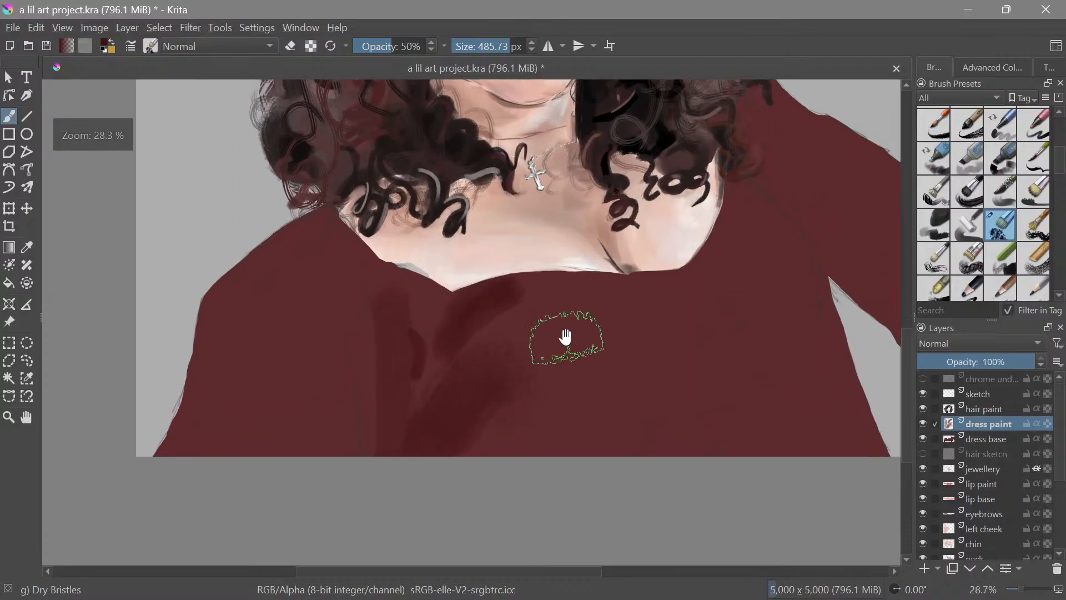
Set the brush size to 472.21 px and paint a soft dark patch in the middle of the bodice
key(bracketleft)
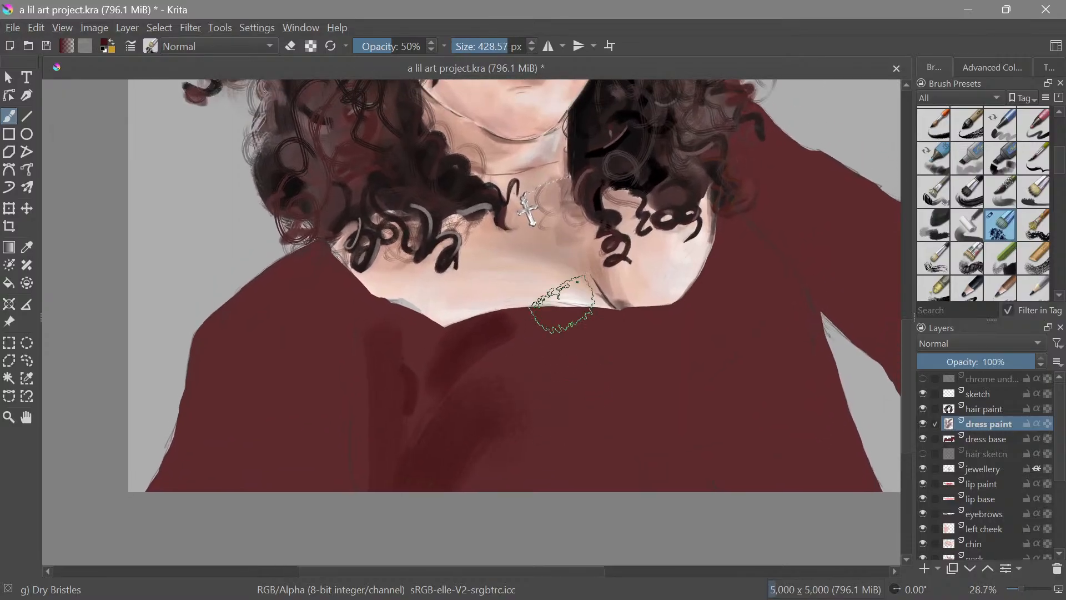
key(bracketright)
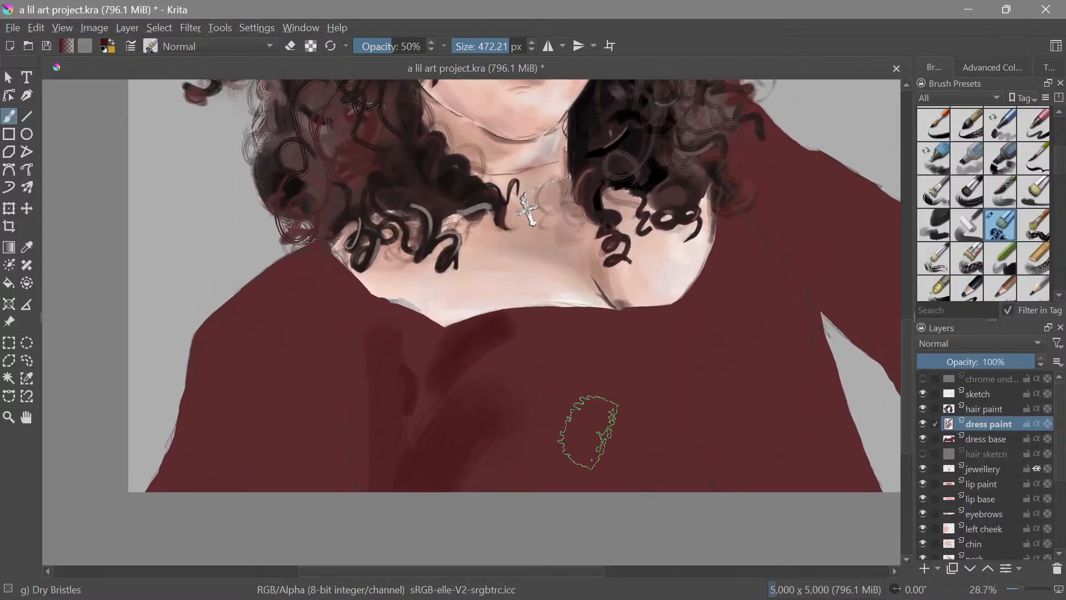
drag(555, 393, 562, 404)
Paint a broad vertical fold shadow down to the dress's lower edge, between the central dark patch and the armpit gap
mouse_move(615, 336)
mouse_down()
mouse_move(602, 478)
mouse_move(661, 381)
mouse_move(572, 374)
mouse_move(548, 355)
mouse_move(531, 311)
mouse_up()
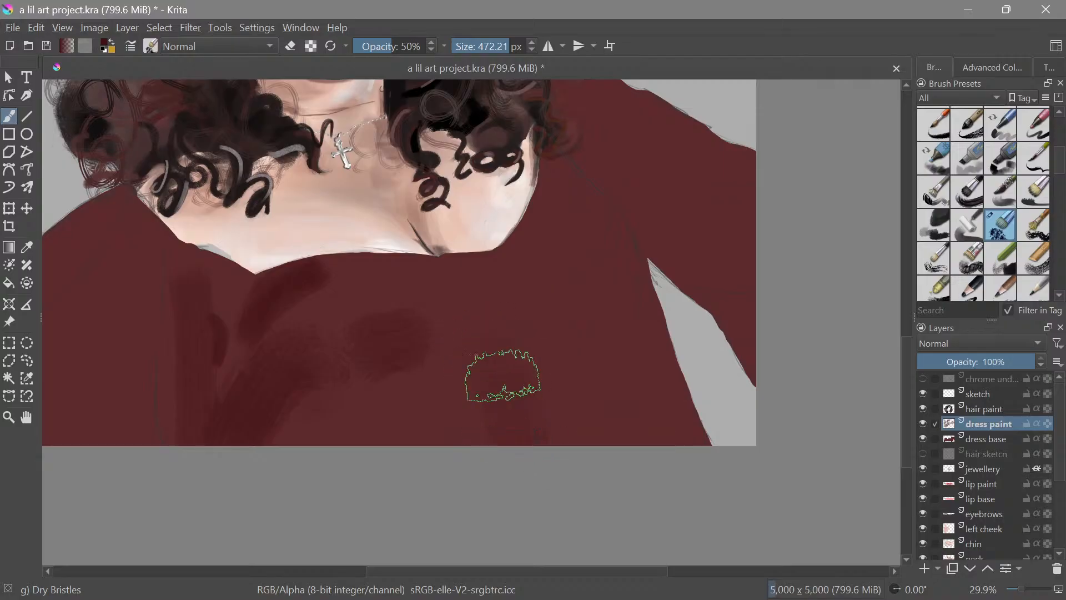
drag(502, 376, 492, 430)
drag(616, 373, 599, 411)
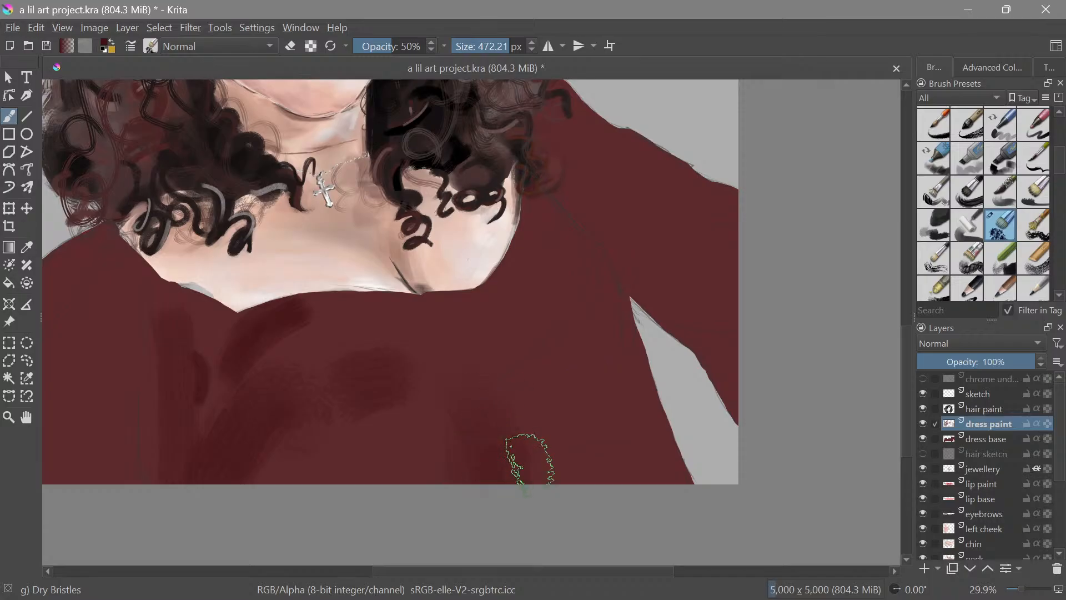
mouse_move(461, 382)
mouse_down()
mouse_move(469, 413)
mouse_move(456, 491)
mouse_up()
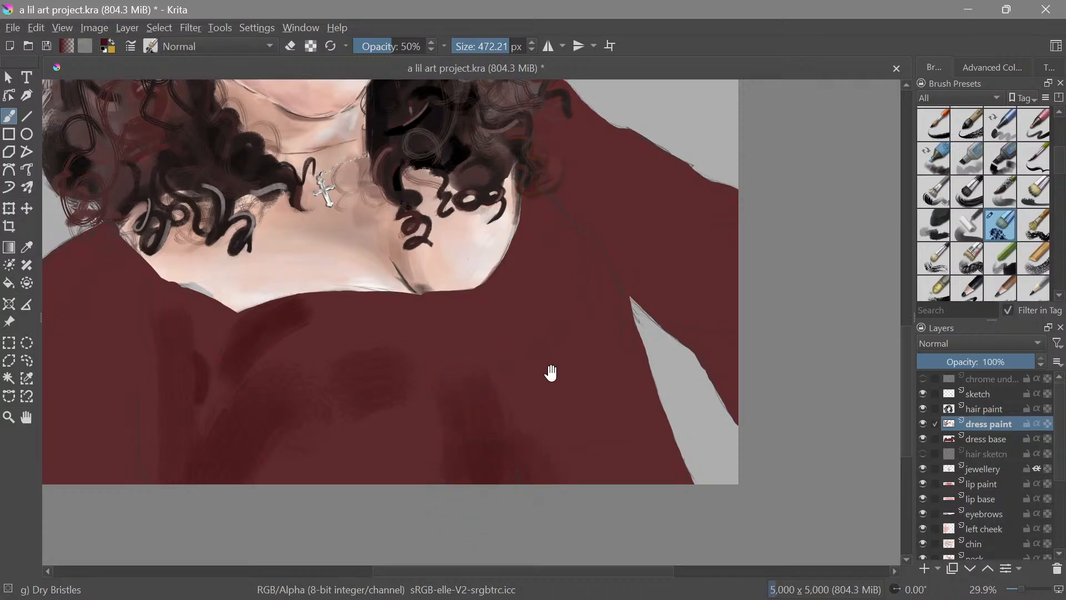
Reduce the brush to 104.67 px and paint a thin dark shadow along the dress side of the neckline
mouse_move(543, 389)
mouse_down()
mouse_move(528, 423)
mouse_move(492, 396)
mouse_move(427, 395)
mouse_up()
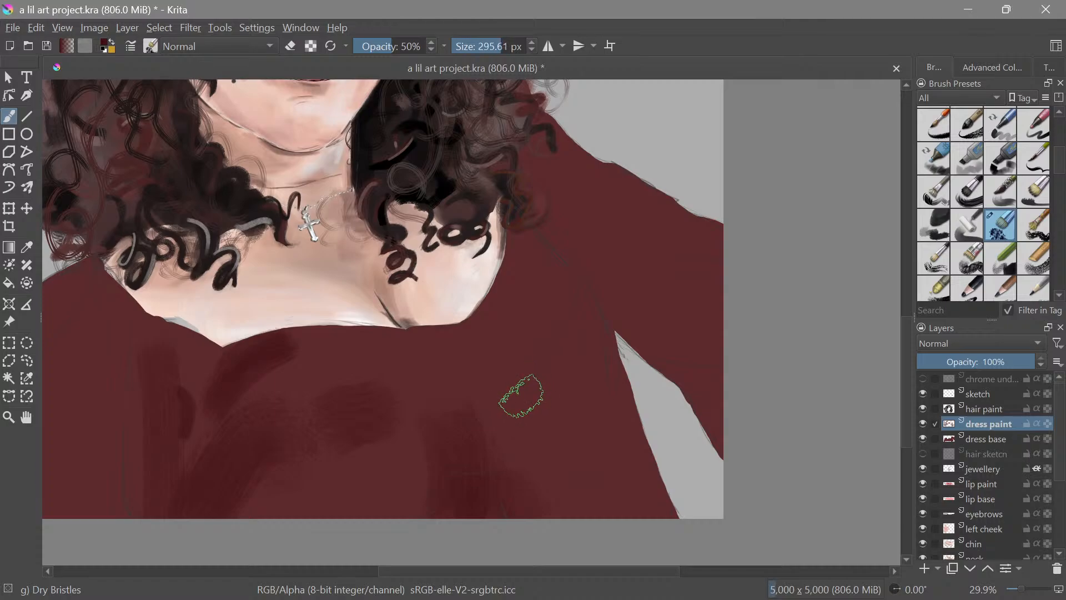
mouse_move(471, 321)
shift+mouse_down()
mouse_move(440, 321)
mouse_move(457, 295)
mouse_move(460, 329)
shift+mouse_up()
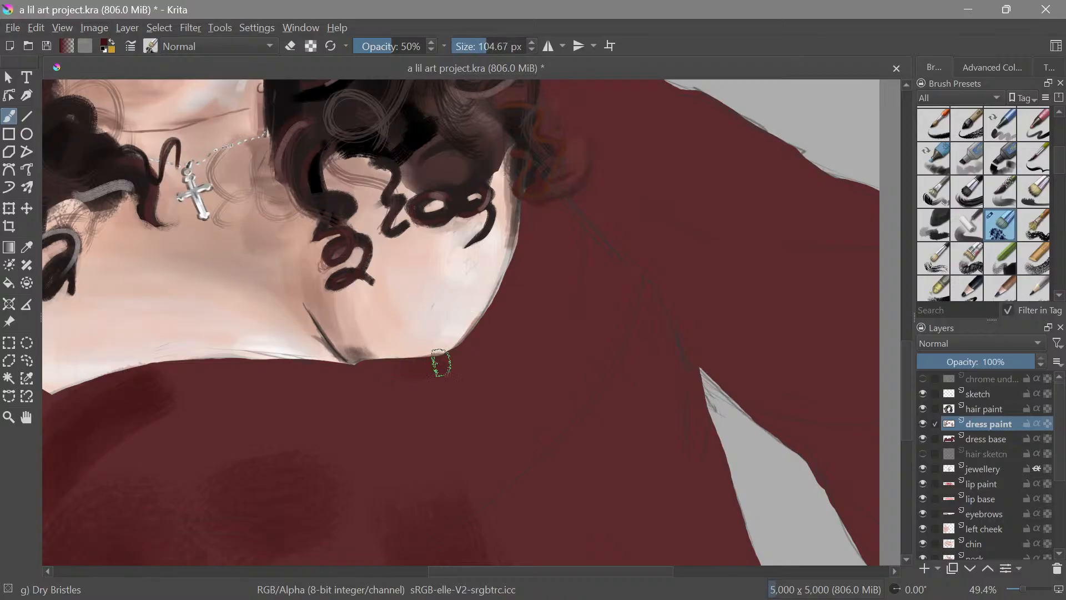
mouse_move(462, 354)
mouse_down()
mouse_move(532, 336)
mouse_move(518, 422)
mouse_move(539, 365)
mouse_move(554, 356)
mouse_move(503, 335)
mouse_move(508, 369)
mouse_move(499, 290)
mouse_move(431, 338)
mouse_move(655, 380)
mouse_move(638, 361)
mouse_up()
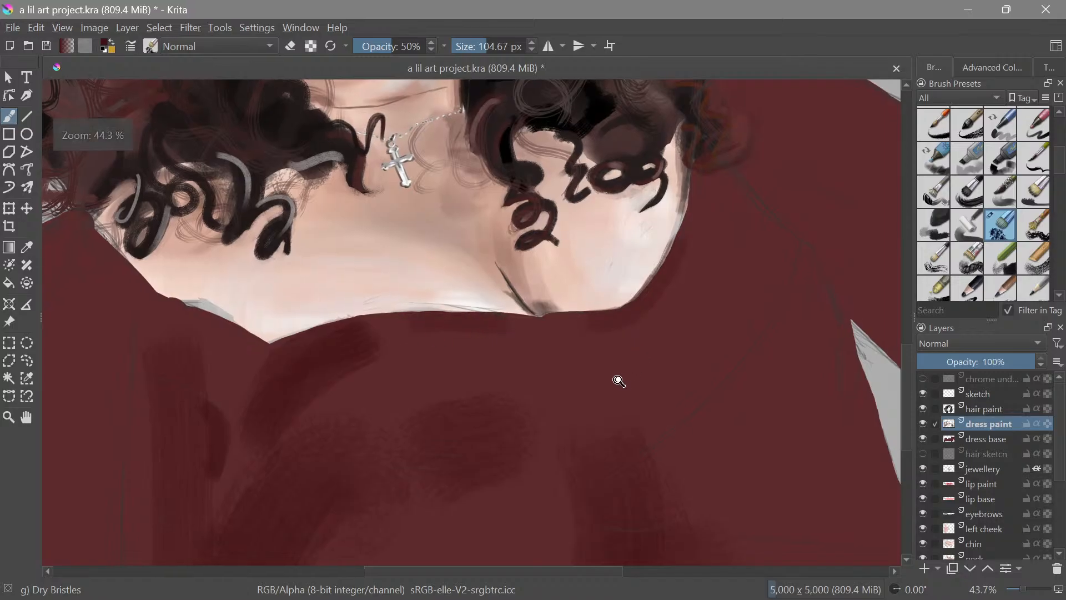
Enlarge the brush to 308.48 px and paint a soft shadow just below the neckline corner nearest the armpit gap
drag(616, 376, 553, 341)
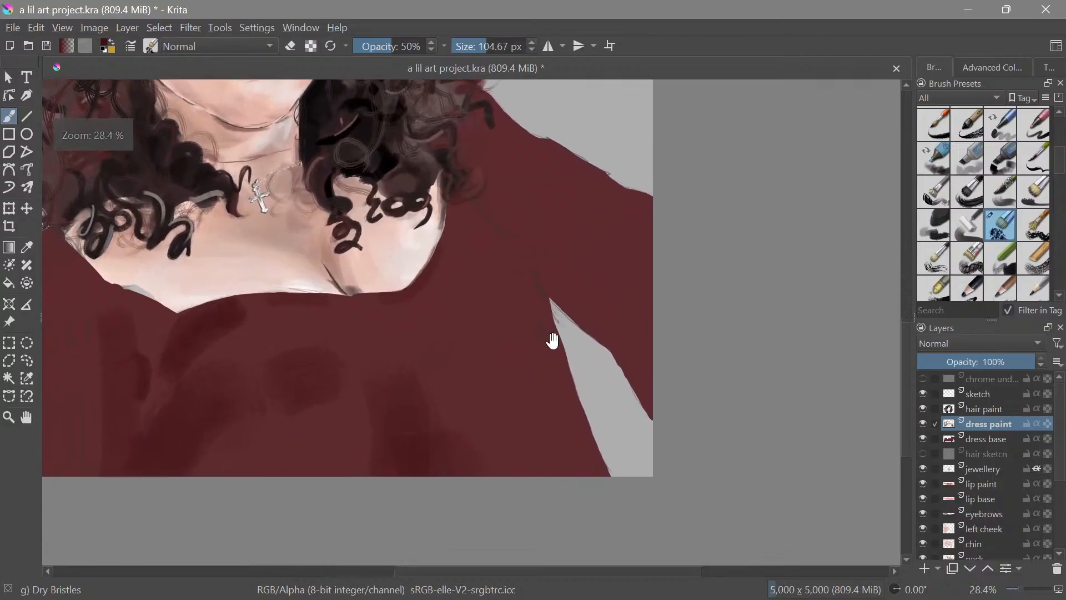
mouse_move(461, 361)
shift+mouse_down()
mouse_move(567, 402)
mouse_move(612, 444)
shift+mouse_up()
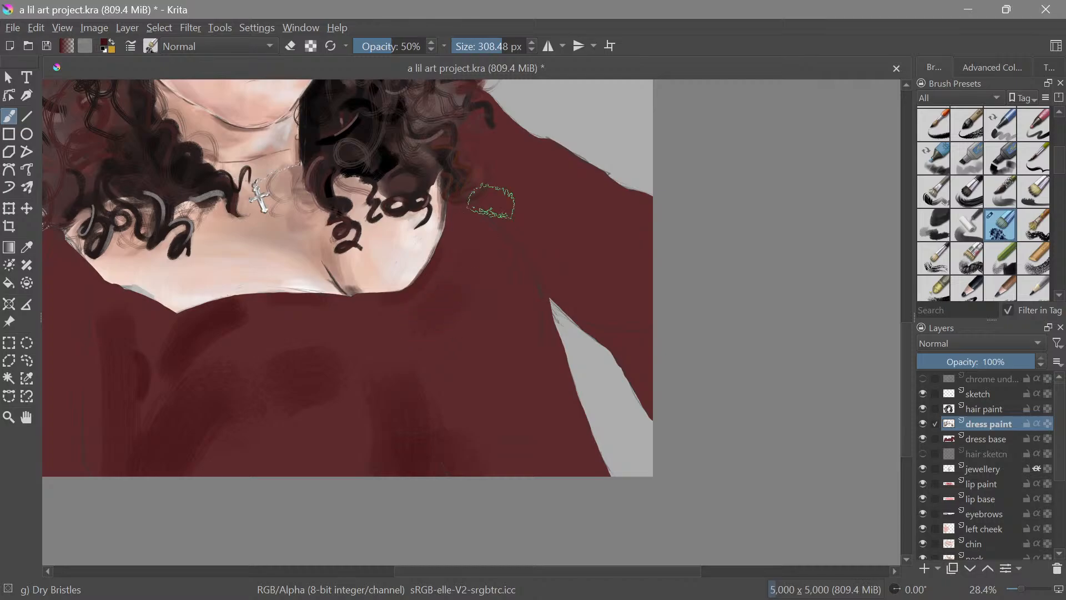
drag(561, 314, 493, 222)
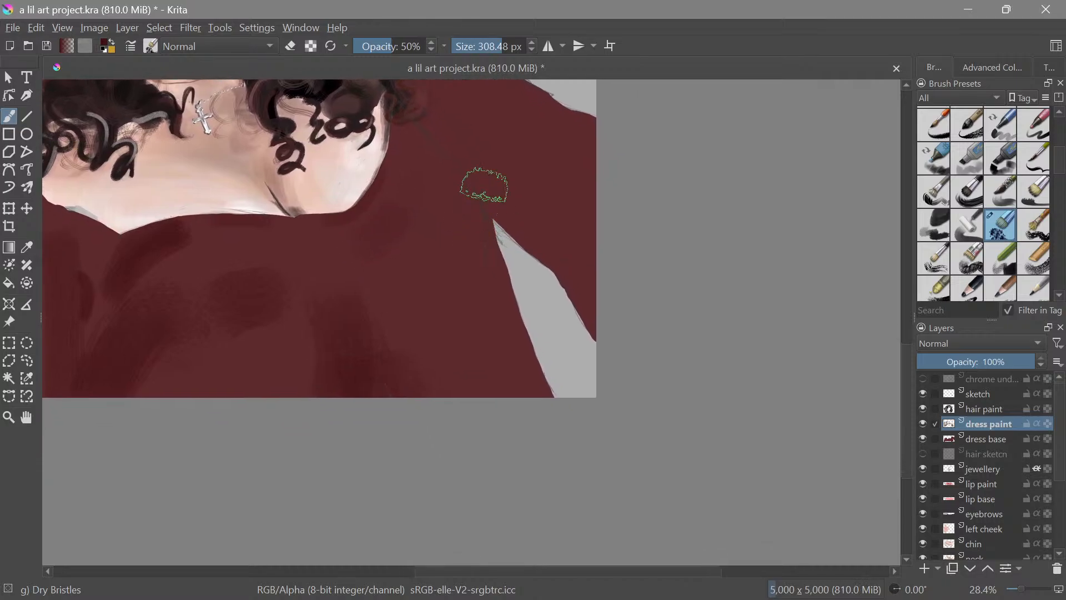
Reduce the brush to 77.13 px, paint a short narrow shadow below the shoulder curls and check it against the whole portrait
drag(463, 288, 464, 422)
mouse_move(418, 277)
ctrl+mouse_down()
mouse_move(417, 250)
mouse_move(425, 258)
ctrl+mouse_up()
mouse_move(440, 317)
shift+mouse_down()
mouse_move(420, 317)
mouse_move(412, 300)
mouse_move(419, 320)
mouse_move(428, 309)
mouse_move(373, 223)
shift+mouse_up()
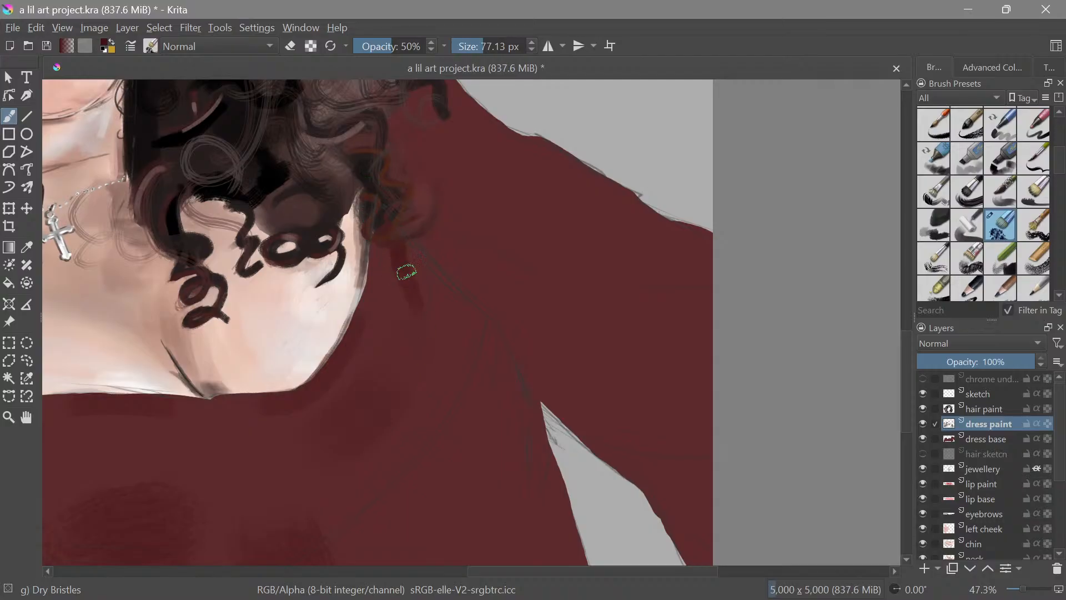
scroll(427, 388, down, 6)
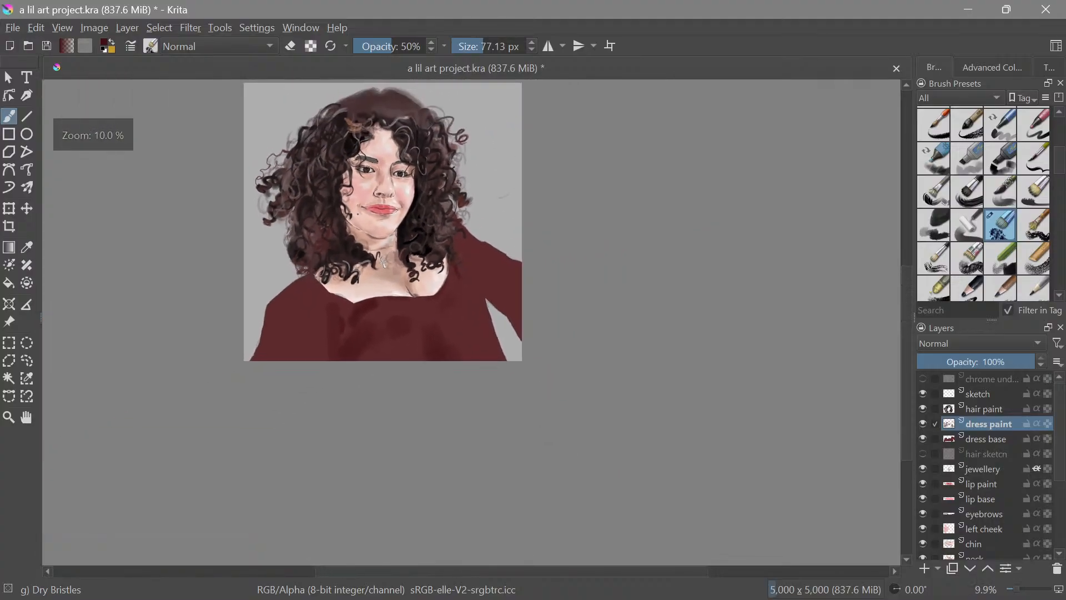
scroll(481, 295, up, 5)
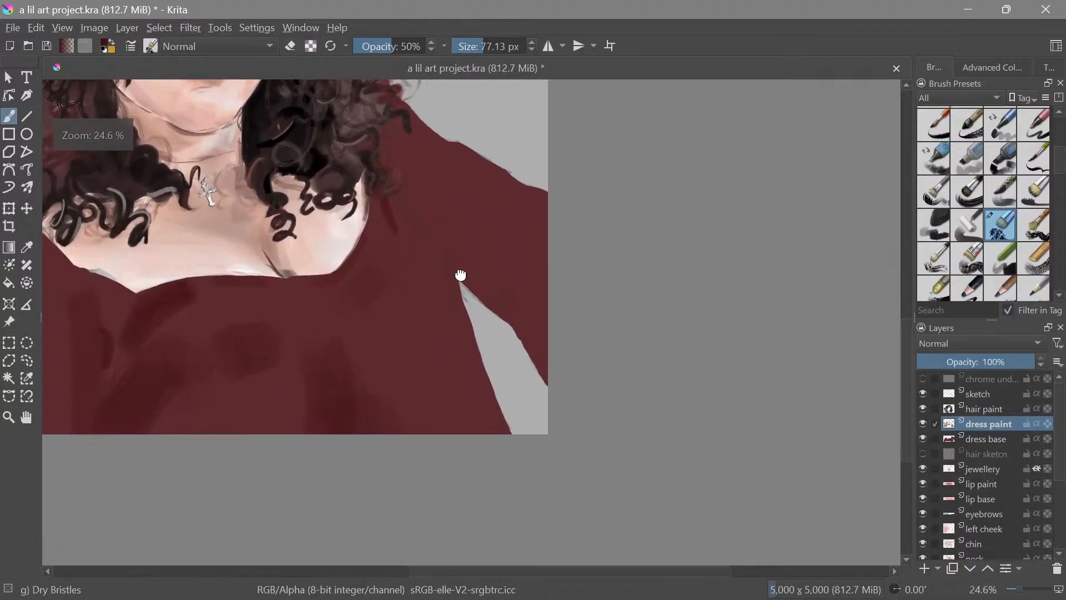
Set the brush size to 356.17 px and paint a soft slanted fold shadow on the bodice below the armpit
drag(432, 249, 435, 238)
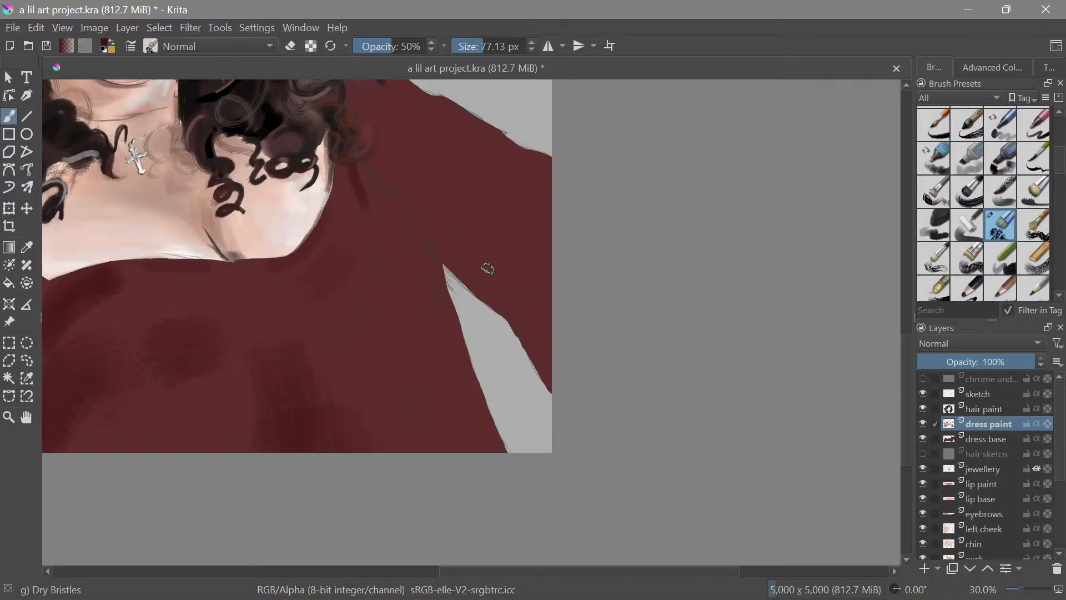
shift+drag(445, 334, 599, 454)
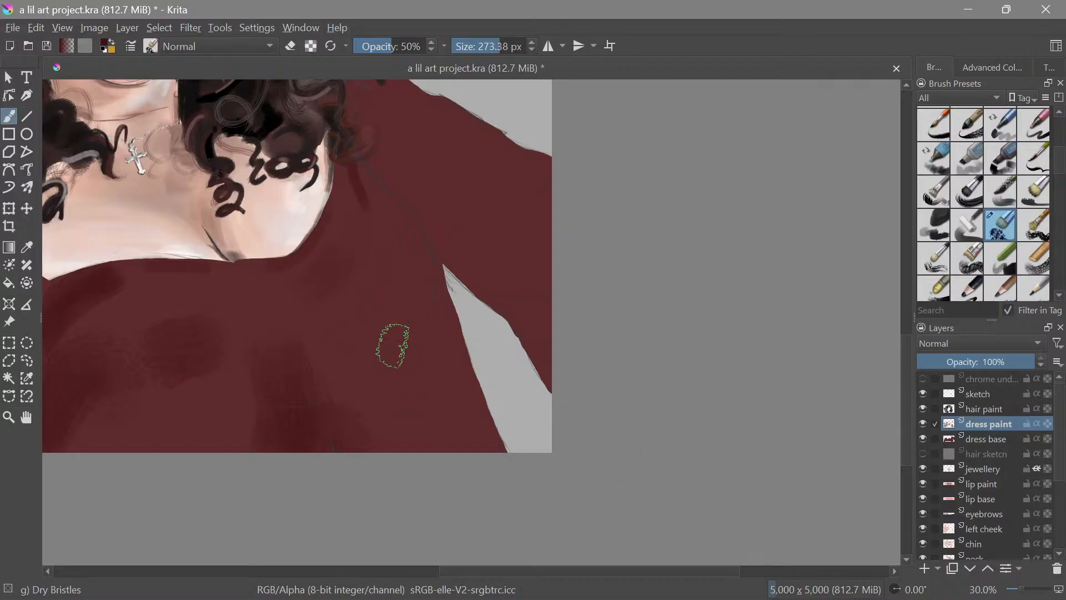
mouse_move(396, 345)
shift+mouse_down()
mouse_move(430, 389)
mouse_move(376, 389)
shift+mouse_up()
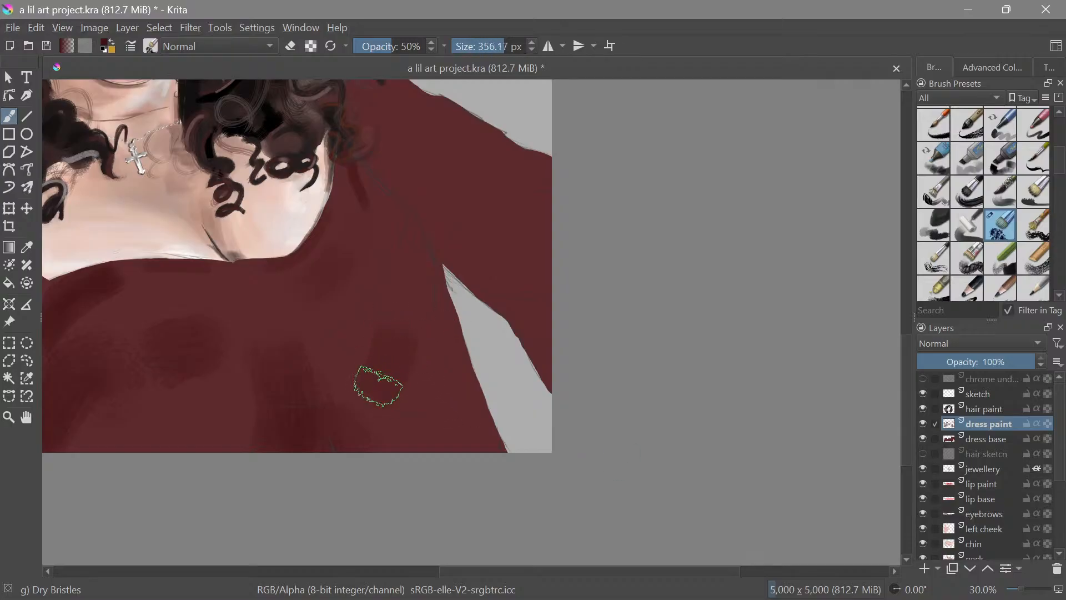
mouse_move(458, 365)
mouse_down()
mouse_move(428, 325)
mouse_move(414, 325)
mouse_up()
Paint a dark shadow down the side of the dress from the armpit with a 308.30 px brush, replacing the undone stroke
mouse_move(410, 199)
mouse_down()
mouse_move(449, 211)
mouse_move(453, 177)
mouse_move(404, 230)
mouse_move(412, 316)
mouse_up()
key(ctrl+z)
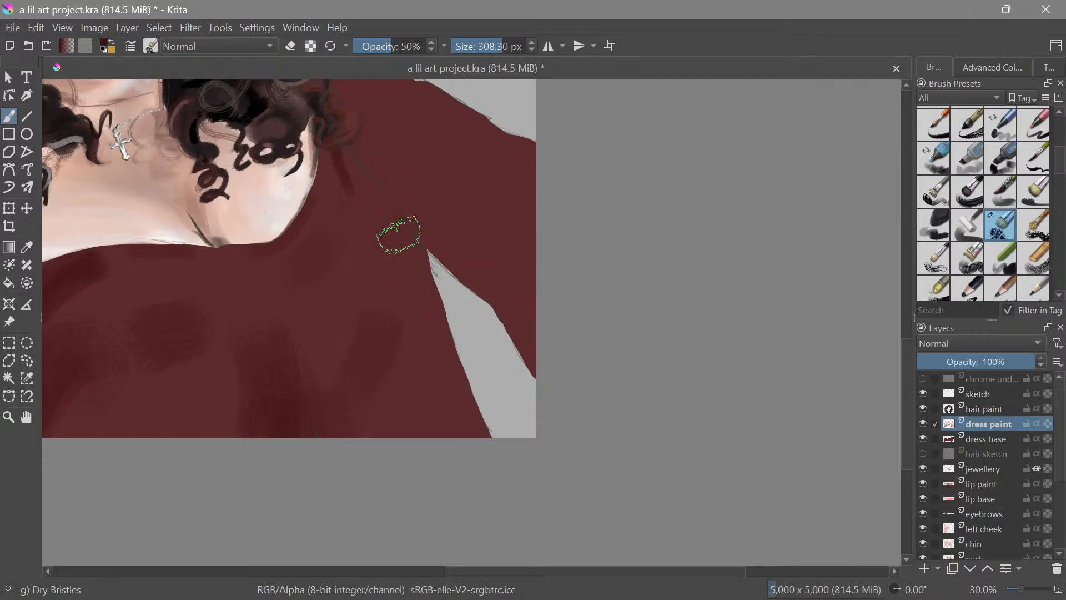
drag(399, 235, 411, 332)
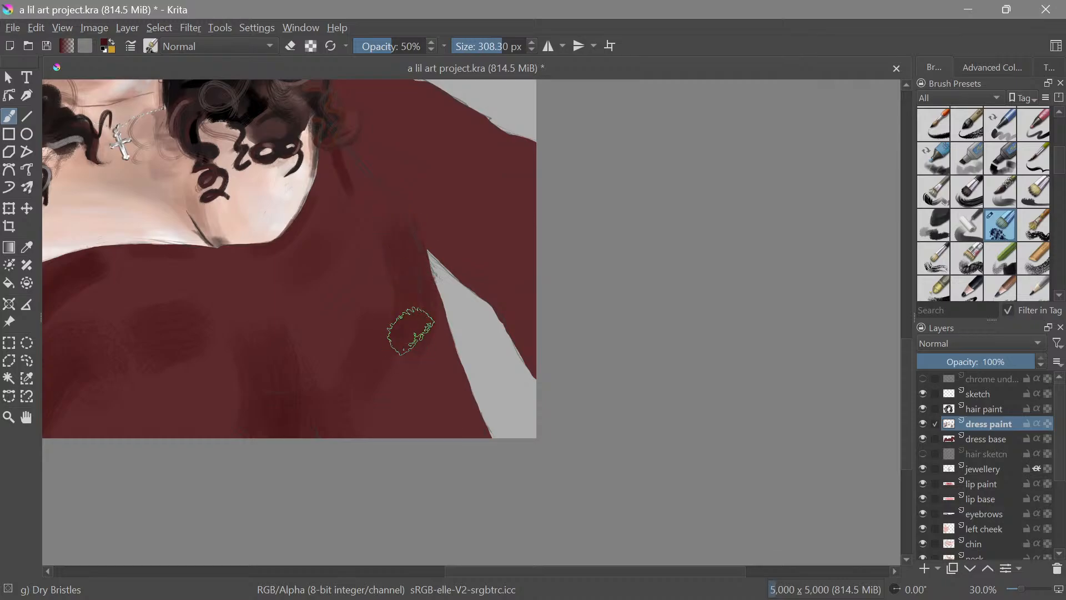
Darken the dress's lower corner and side edge below the armpit with overlapping 342.28 px strokes, and check the whole portrait
mouse_move(482, 265)
ctrl+mouse_down()
mouse_move(488, 395)
mouse_move(522, 236)
ctrl+mouse_up()
ctrl+drag(486, 294, 488, 239)
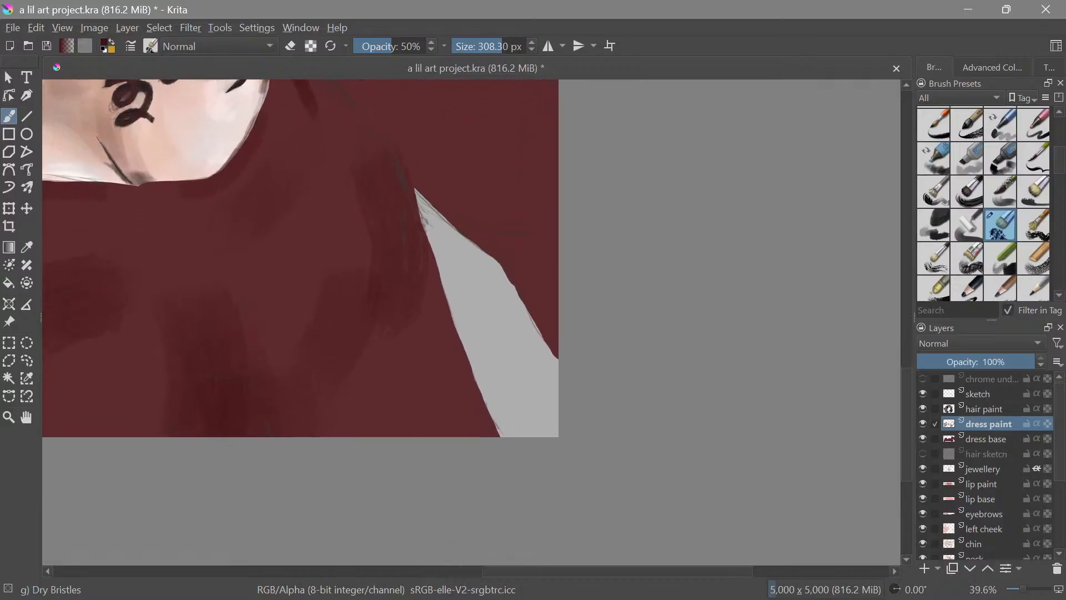
shift+drag(442, 324, 459, 341)
drag(393, 295, 361, 428)
drag(391, 323, 400, 438)
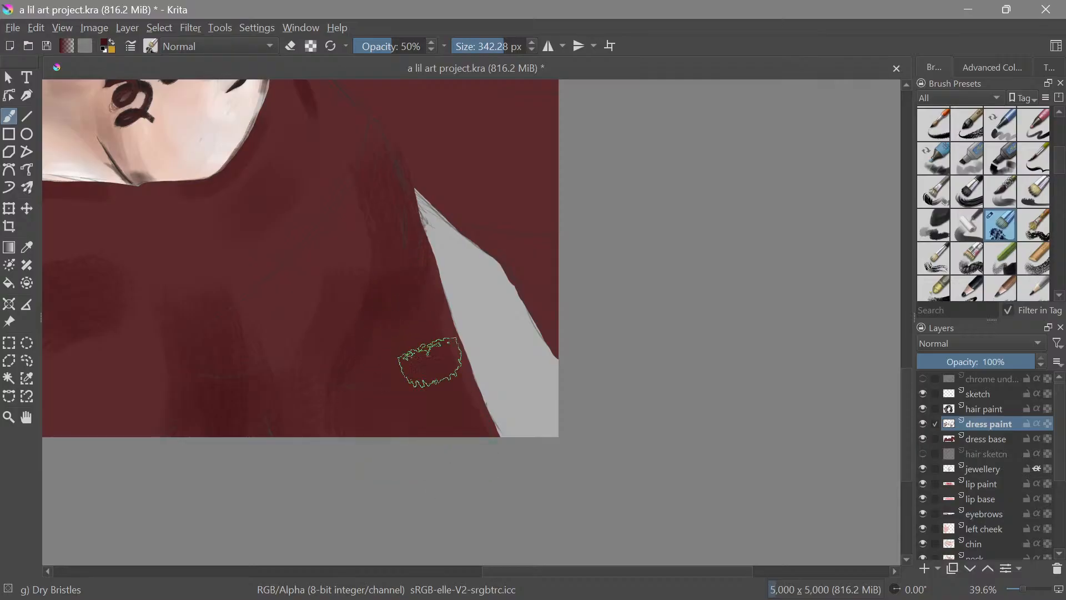
mouse_move(417, 313)
mouse_down()
mouse_move(453, 433)
mouse_move(411, 339)
mouse_move(376, 415)
mouse_up()
drag(385, 354, 341, 408)
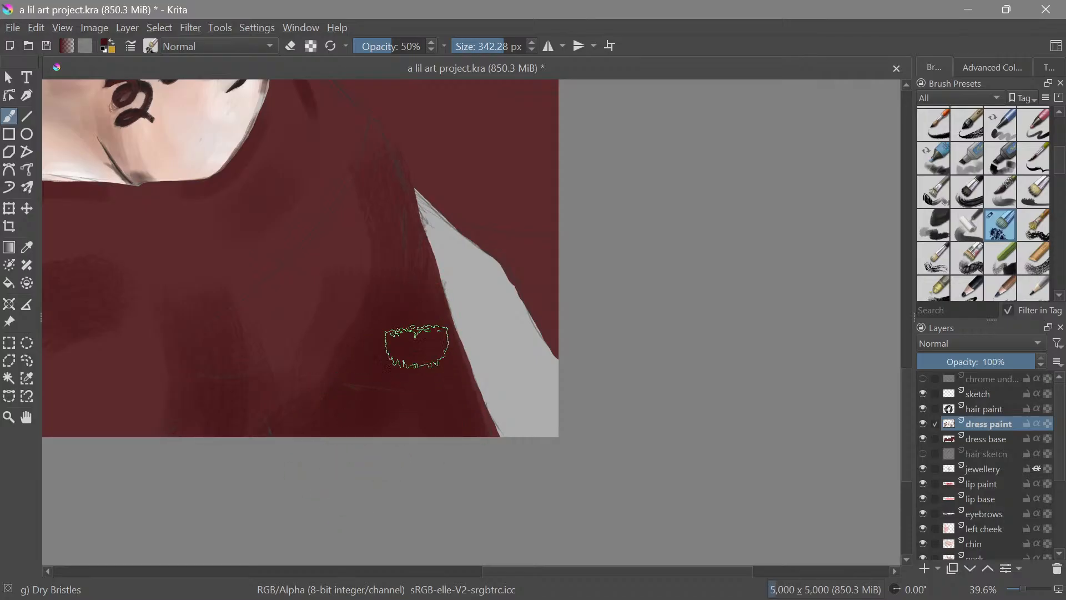
drag(449, 289, 504, 460)
drag(417, 267, 483, 359)
mouse_move(458, 304)
mouse_down()
mouse_move(481, 242)
mouse_move(579, 316)
mouse_move(567, 309)
mouse_move(584, 357)
mouse_up()
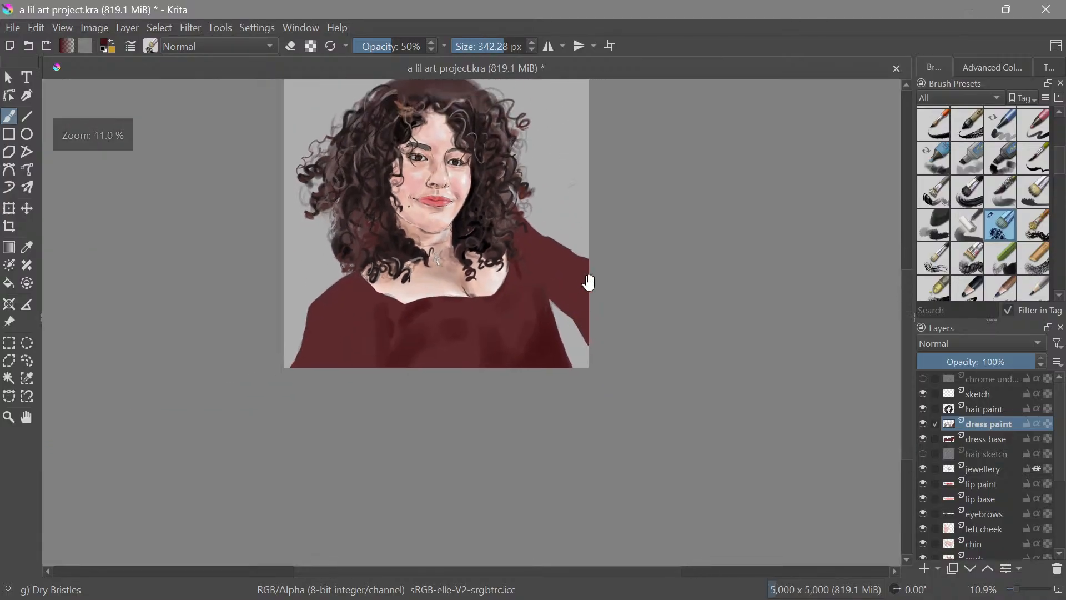
drag(588, 282, 568, 335)
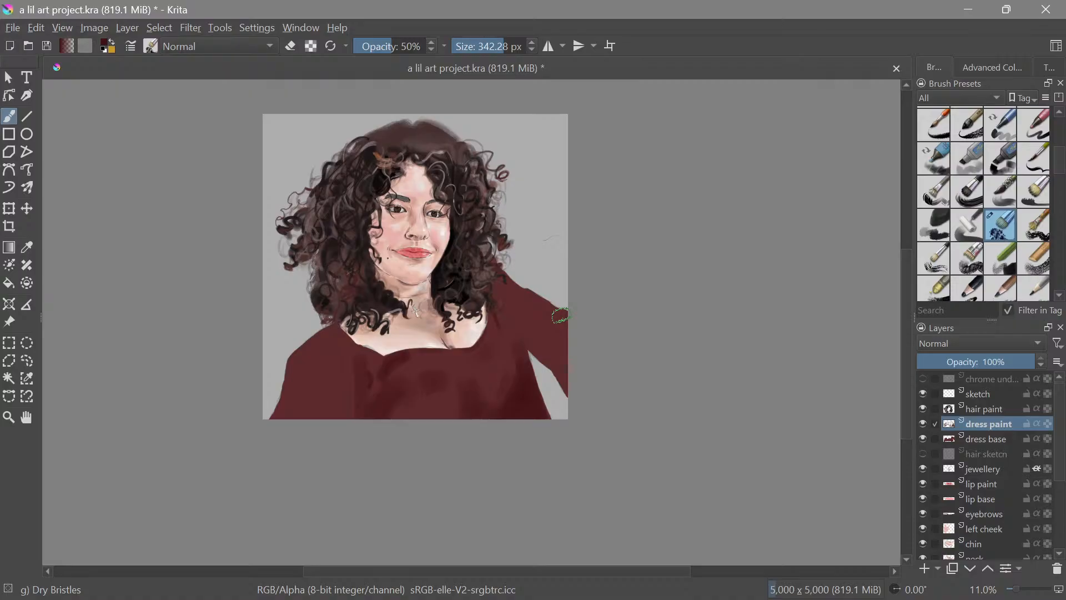
Pick a darker, near-black red as the painting colour
drag(499, 345, 489, 353)
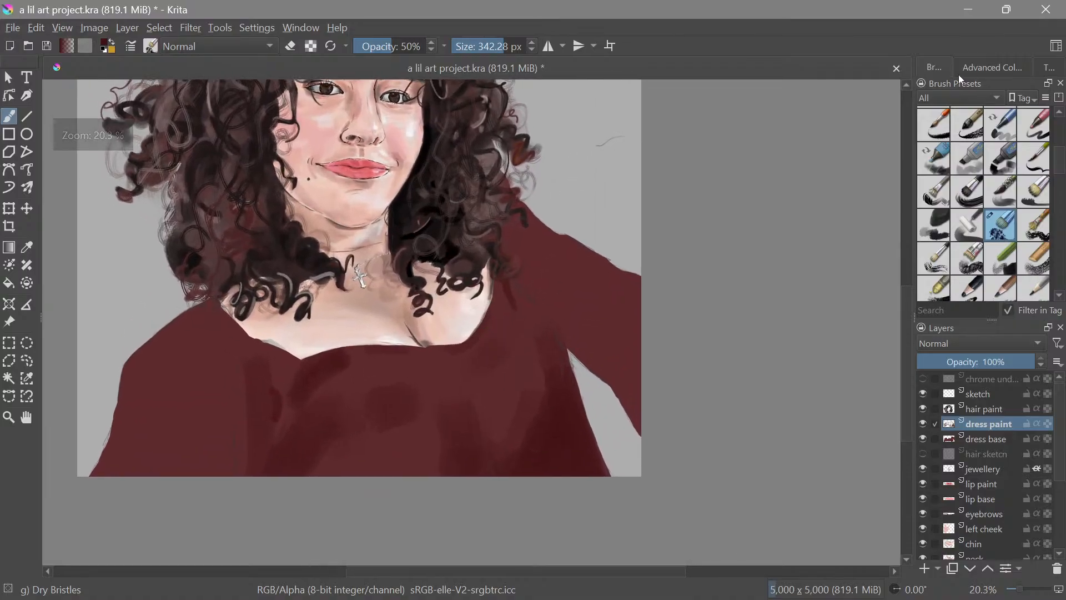
click(986, 67)
drag(990, 147, 990, 140)
Deepen the curved fold below the neckline point with near-black red accents, using brush sizes of 112.09 px and 99.15 px
drag(559, 436, 534, 384)
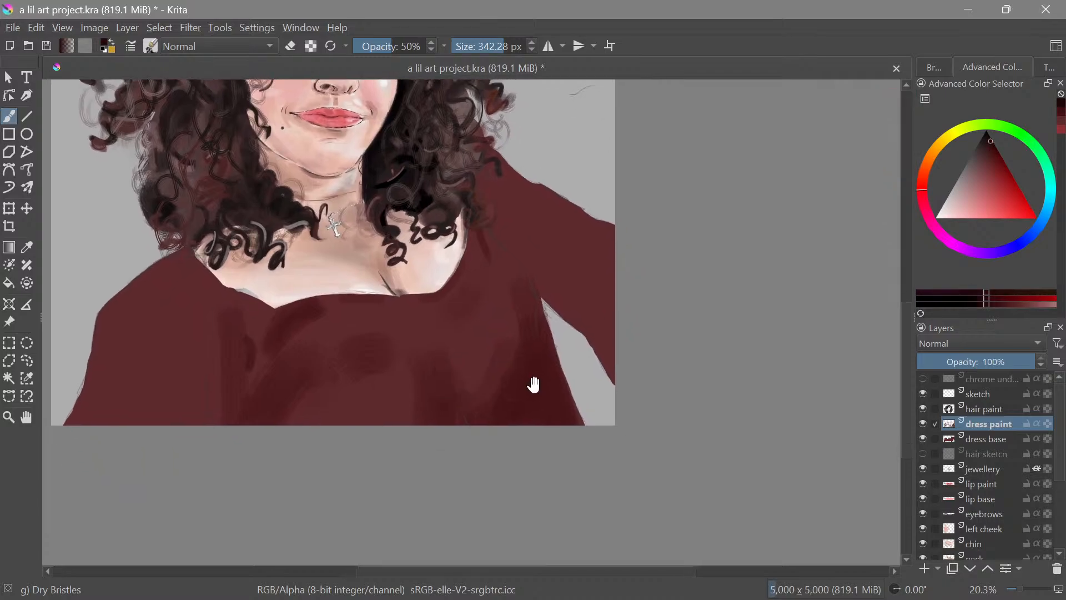
mouse_move(550, 461)
mouse_down()
mouse_move(673, 433)
mouse_move(641, 411)
mouse_up()
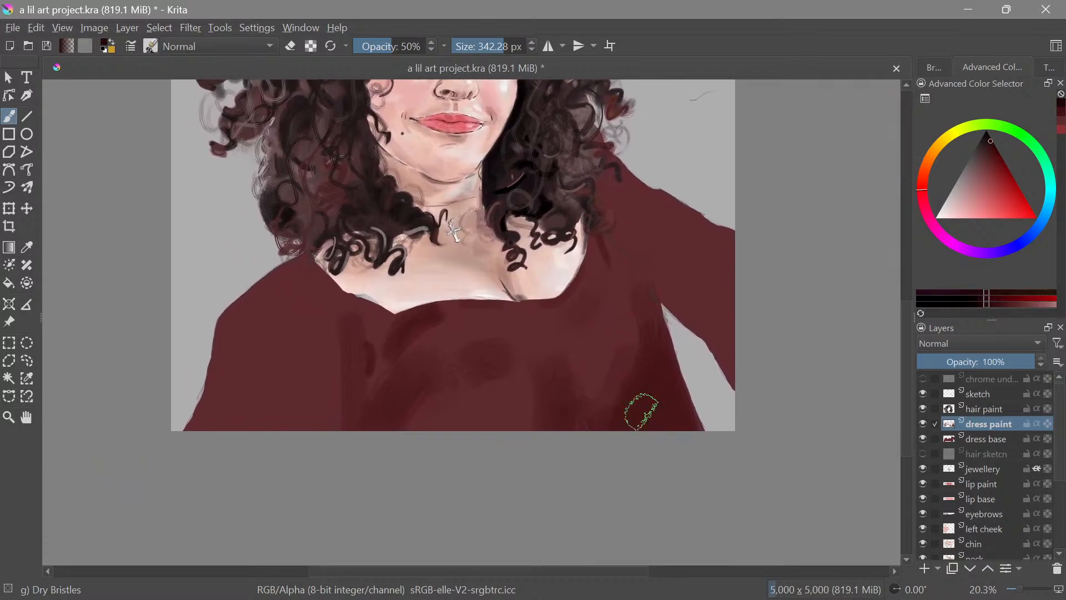
scroll(465, 350, up, 3)
mouse_move(389, 329)
mouse_down()
mouse_move(445, 388)
mouse_move(433, 410)
mouse_move(452, 423)
mouse_up()
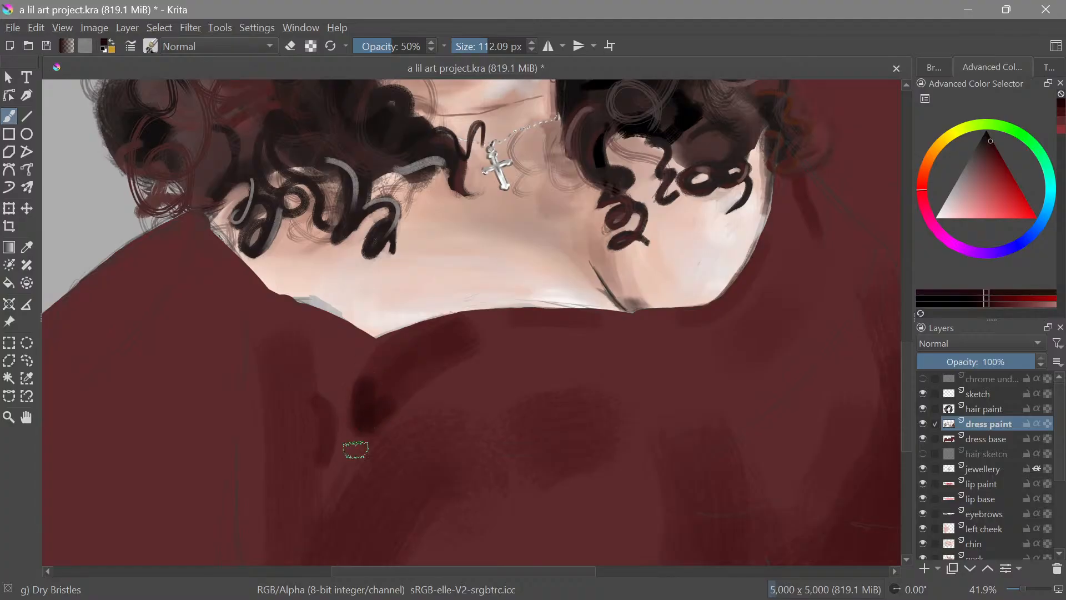
drag(431, 408, 387, 434)
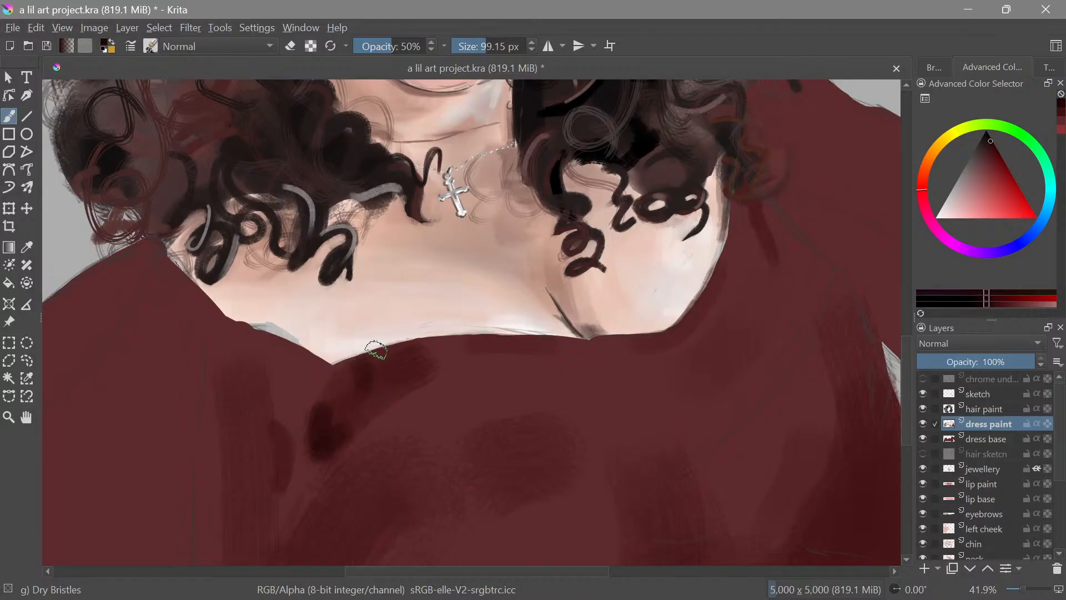
mouse_move(389, 374)
mouse_down()
mouse_move(406, 365)
mouse_move(440, 492)
mouse_move(450, 431)
mouse_move(433, 457)
mouse_up()
Reduce the brush to 64.80 px and paint a narrow dark accent along the diagonal fold at the dress's lower edge
scroll(437, 428, down, 3)
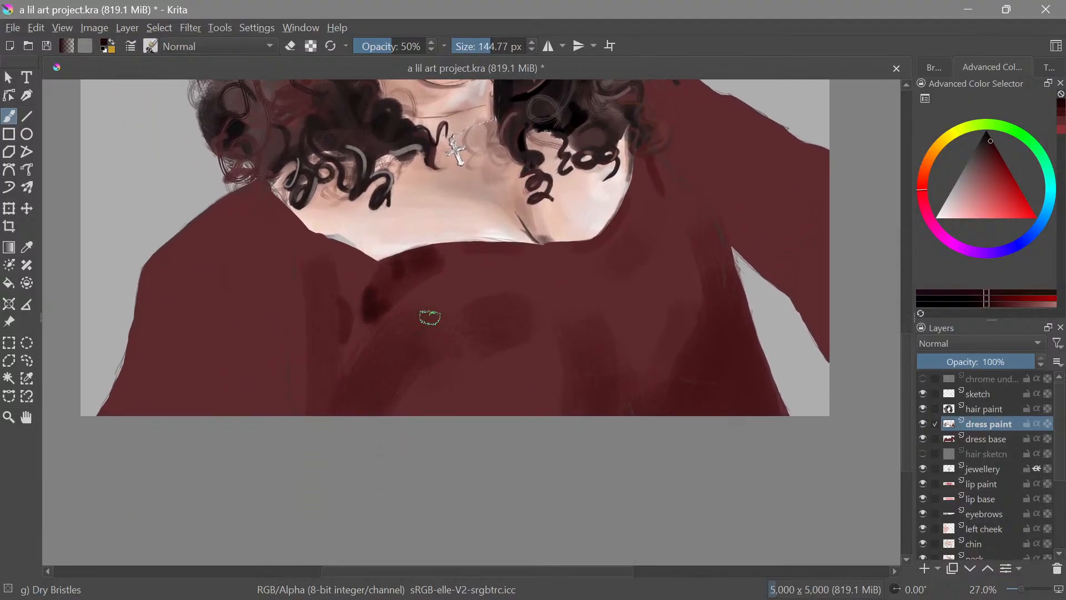
drag(389, 378, 389, 333)
drag(384, 409, 372, 409)
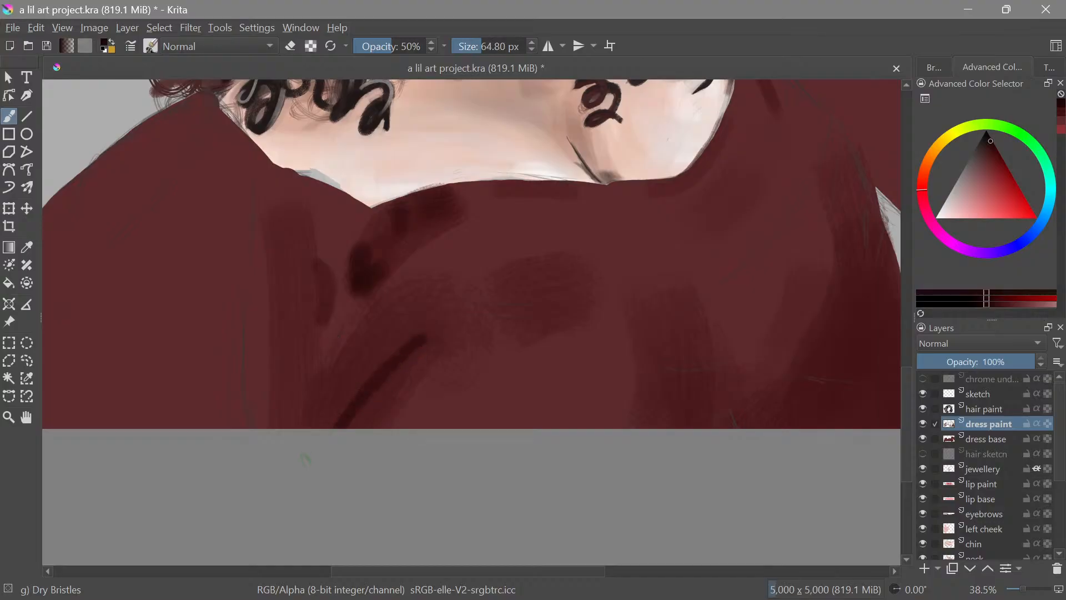
Add dark accents to the top and lower part of the vertical fold, using brush sizes of 78.42 px and 86.80 px
drag(428, 350, 444, 386)
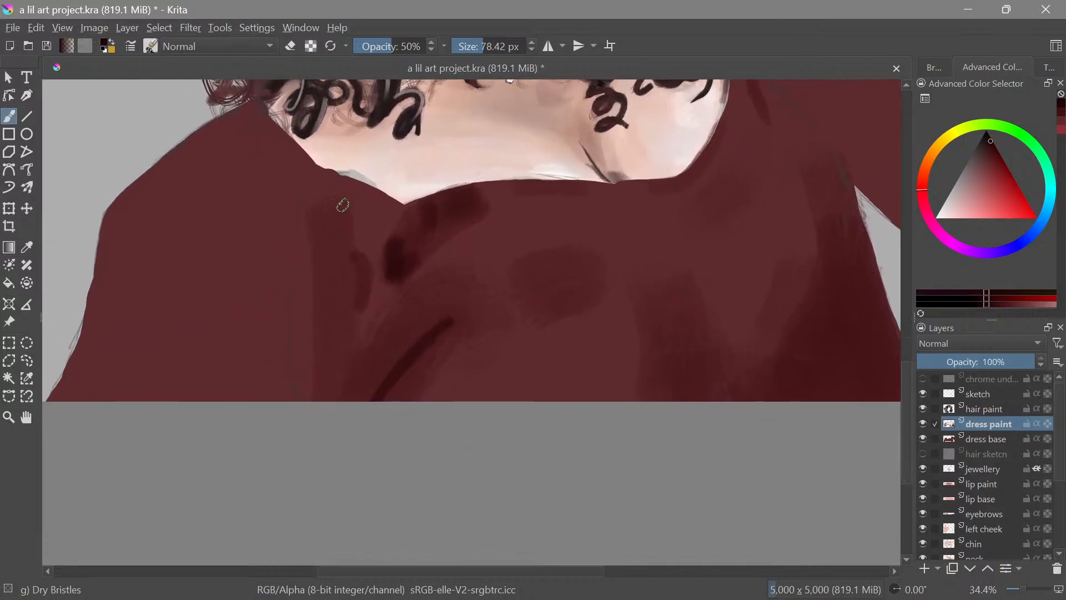
mouse_move(328, 253)
mouse_down()
mouse_move(468, 392)
mouse_move(459, 261)
mouse_move(444, 273)
mouse_move(429, 207)
mouse_up()
drag(344, 259, 337, 368)
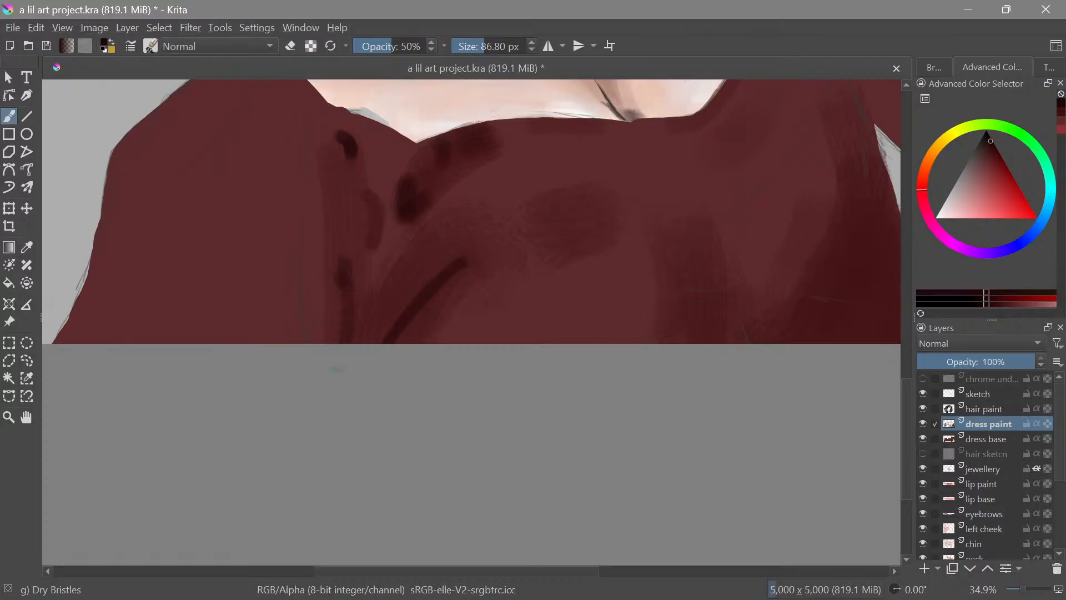
Enlarge the brush to 235.86 px and add a near-black red accent to the shadow patch at the centre of the chest
scroll(476, 357, down, 5)
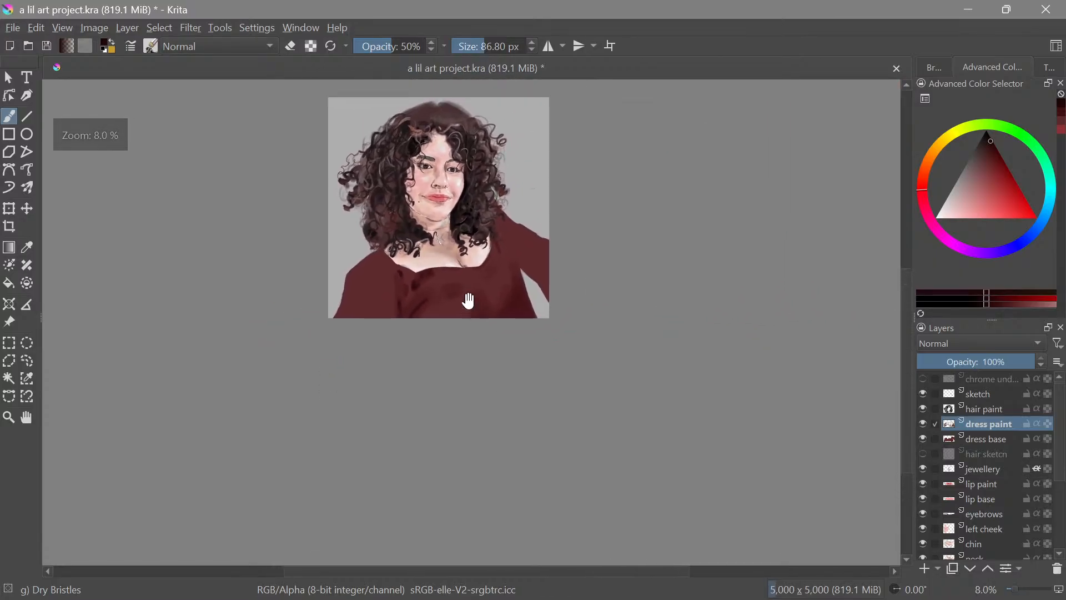
scroll(486, 272, up, 5)
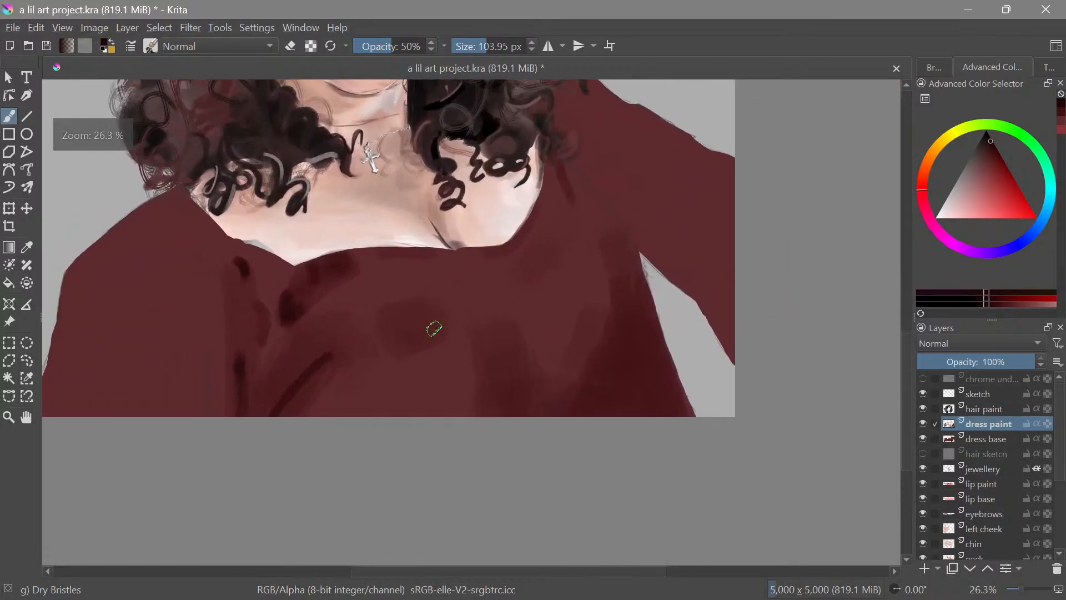
drag(539, 366, 521, 328)
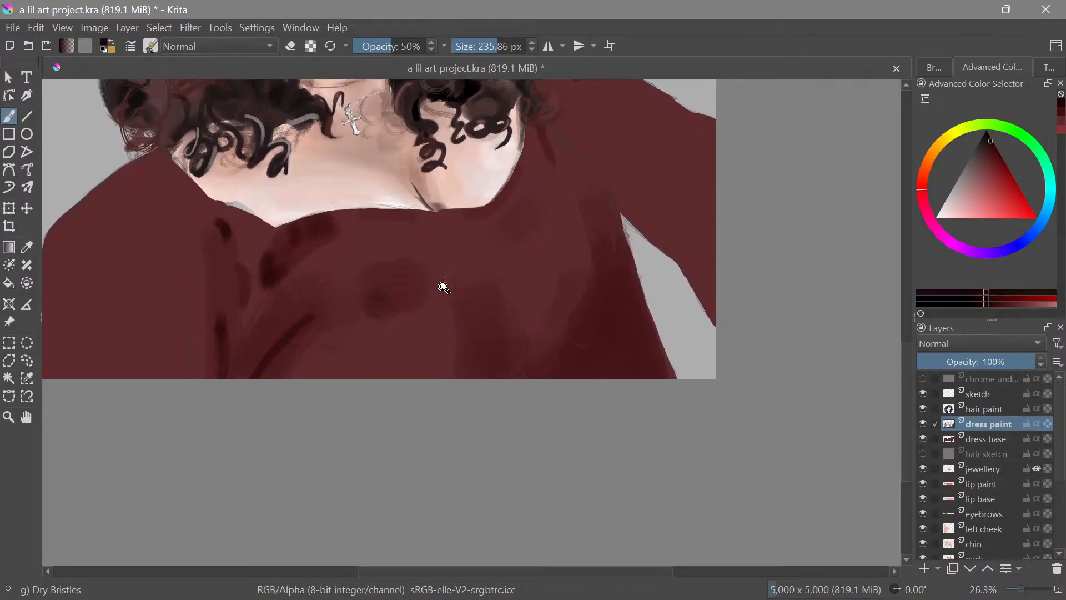
Paint short crease marks below the neckline at 16.87 px and darken the narrow fold under the shoulder curls at 25.90 px
drag(444, 287, 443, 312)
drag(456, 341, 411, 262)
drag(411, 262, 451, 366)
mouse_move(391, 354)
mouse_down()
mouse_move(366, 347)
mouse_move(357, 311)
mouse_up()
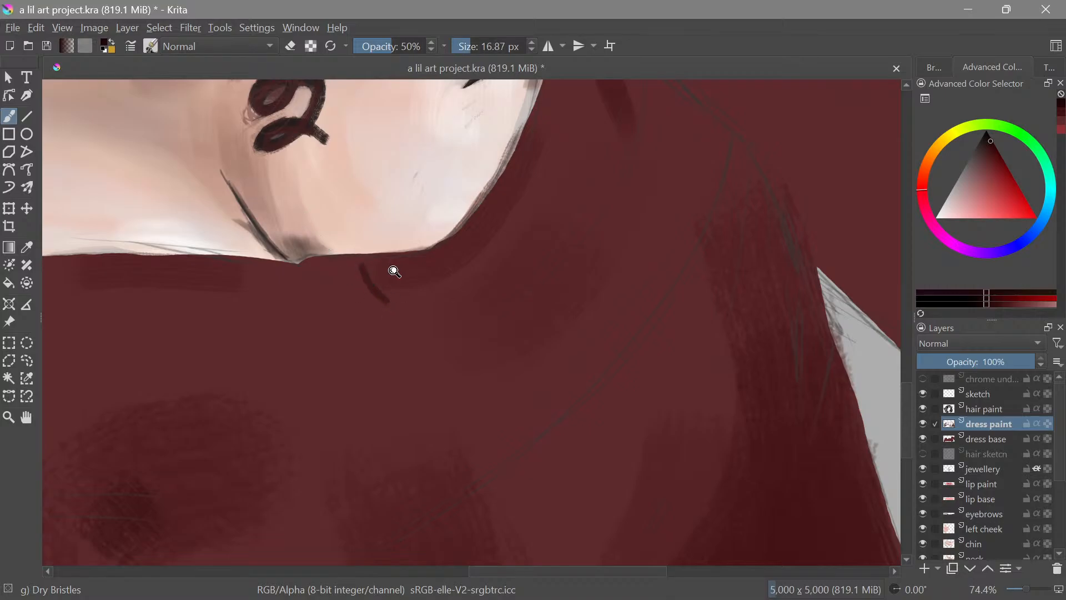
mouse_move(395, 272)
mouse_down()
mouse_move(464, 447)
mouse_move(427, 315)
mouse_move(383, 228)
mouse_up()
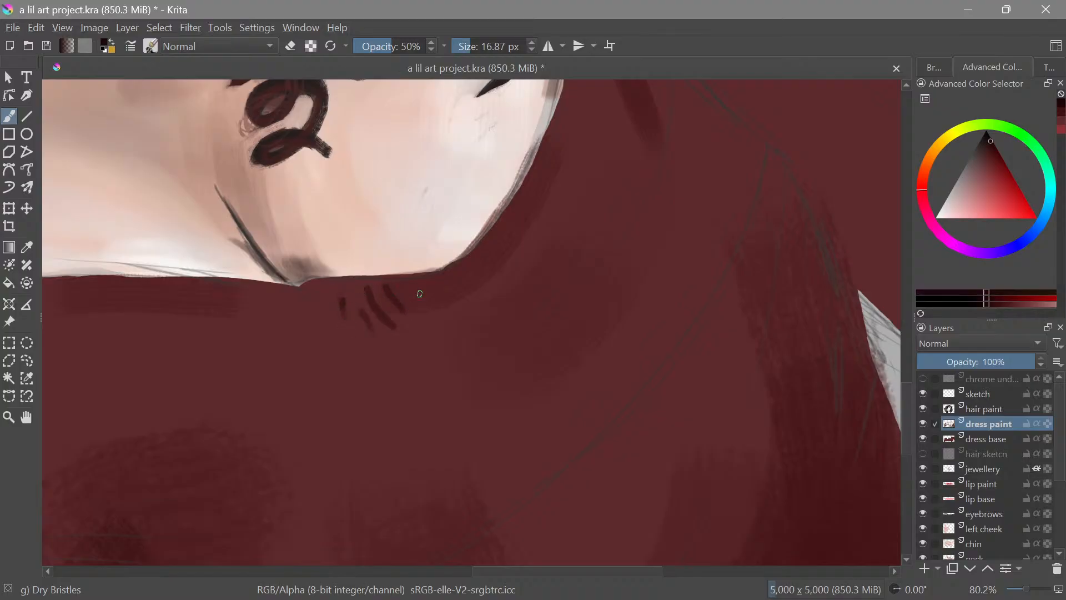
drag(465, 254, 522, 355)
drag(367, 305, 476, 257)
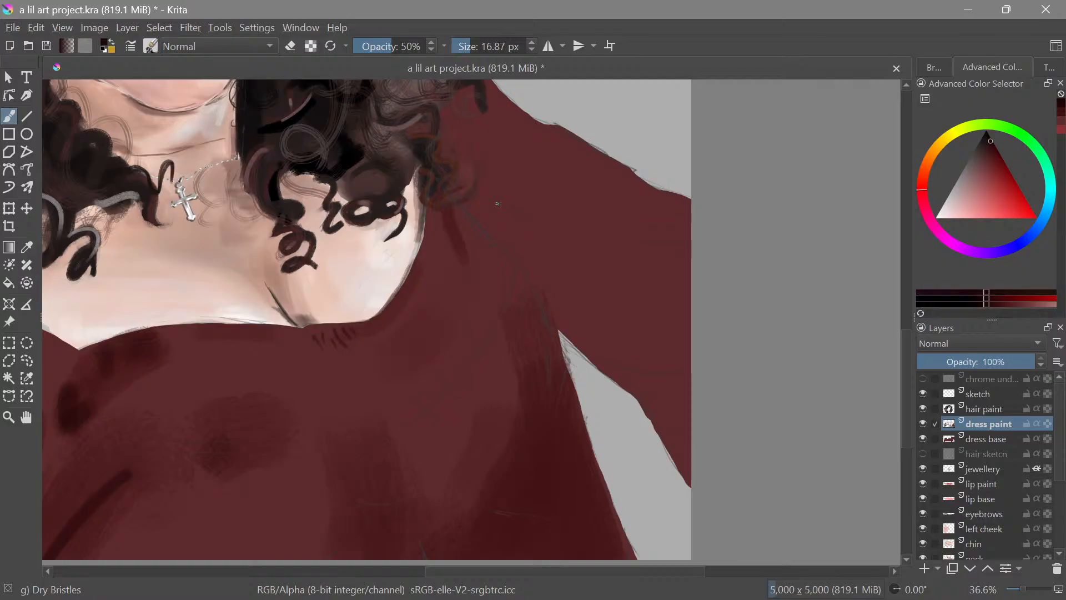
drag(498, 203, 452, 206)
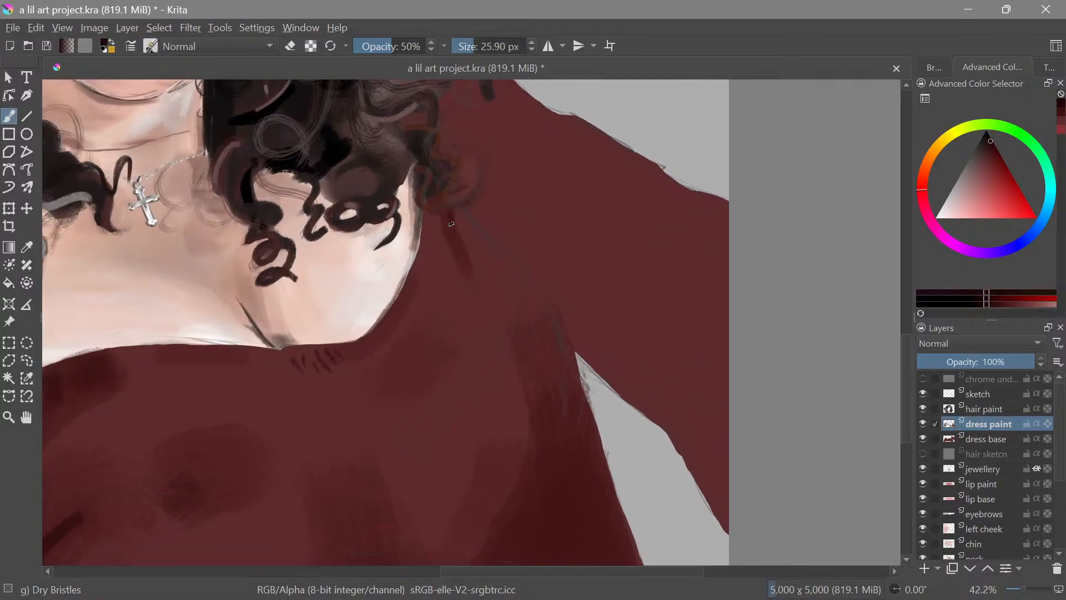
mouse_move(460, 252)
mouse_down()
mouse_move(519, 297)
mouse_move(545, 364)
mouse_move(500, 181)
mouse_move(509, 155)
mouse_up()
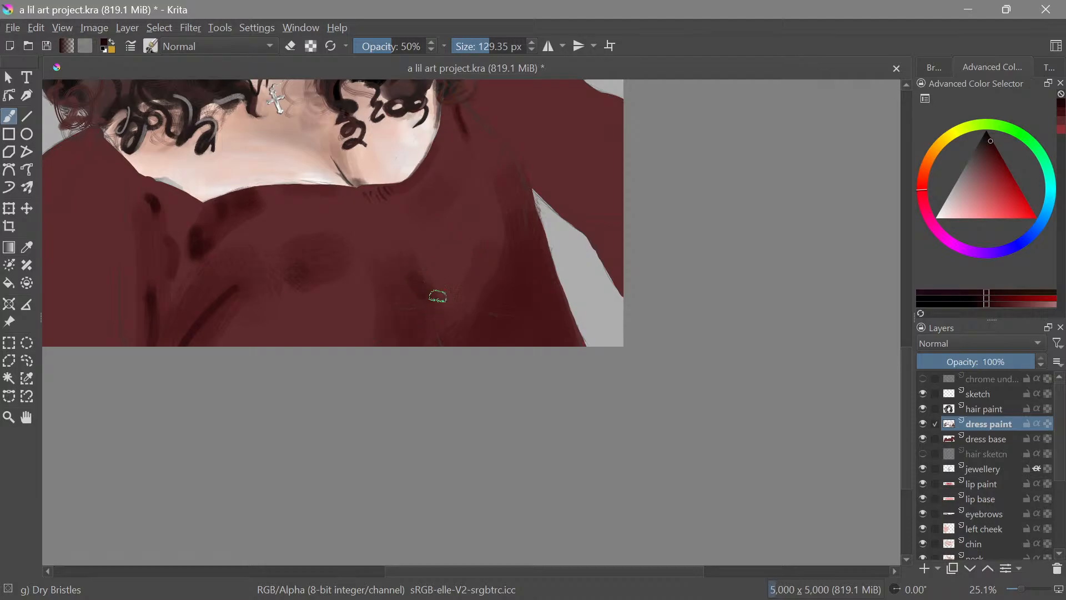
Darken the paired folds beside the dress's centre and the spot at its lower edge, using 129.35 px and 196.75 px brushes
mouse_move(437, 297)
mouse_down()
mouse_move(488, 364)
mouse_move(486, 388)
mouse_move(455, 259)
mouse_up()
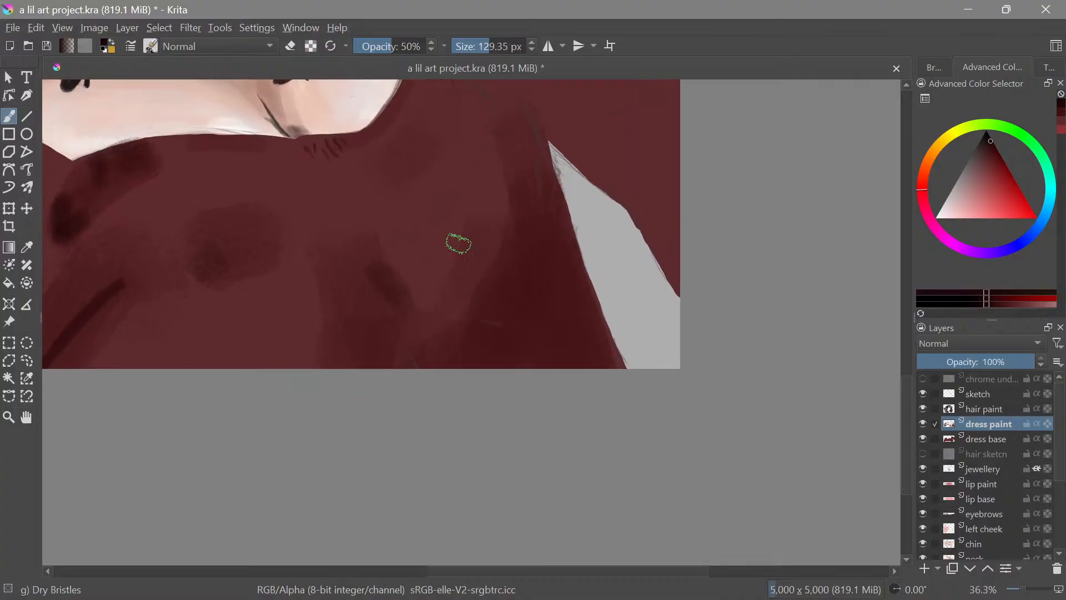
drag(343, 290, 366, 289)
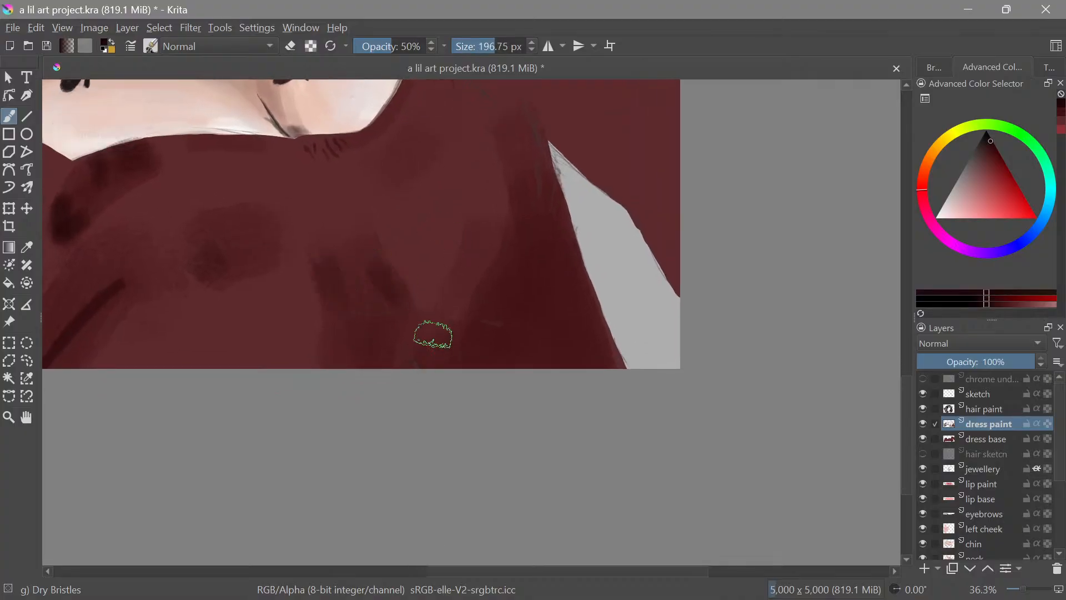
drag(466, 288, 431, 290)
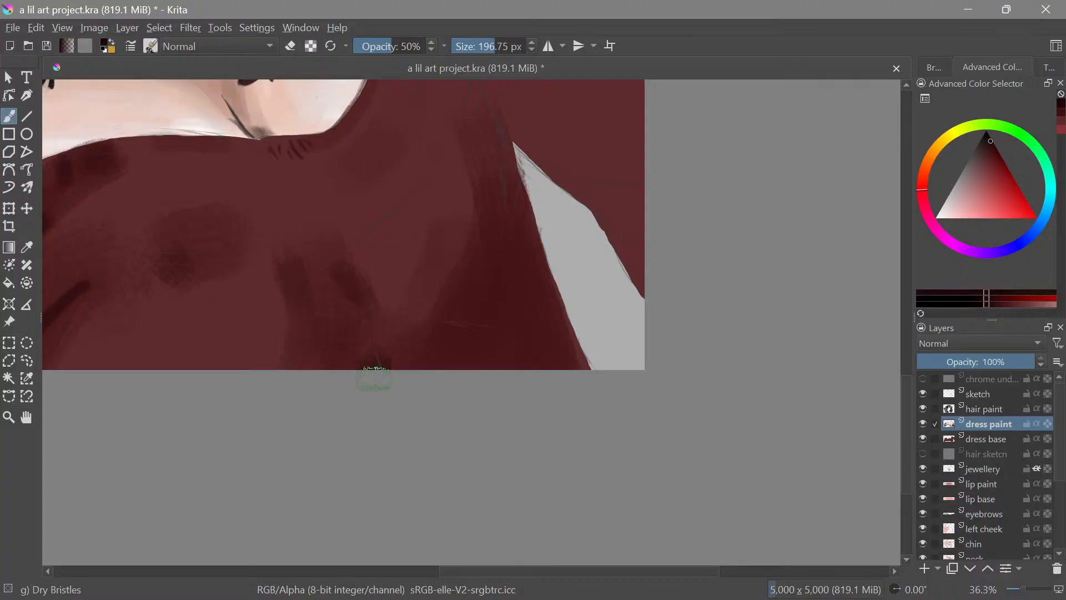
drag(489, 328, 383, 356)
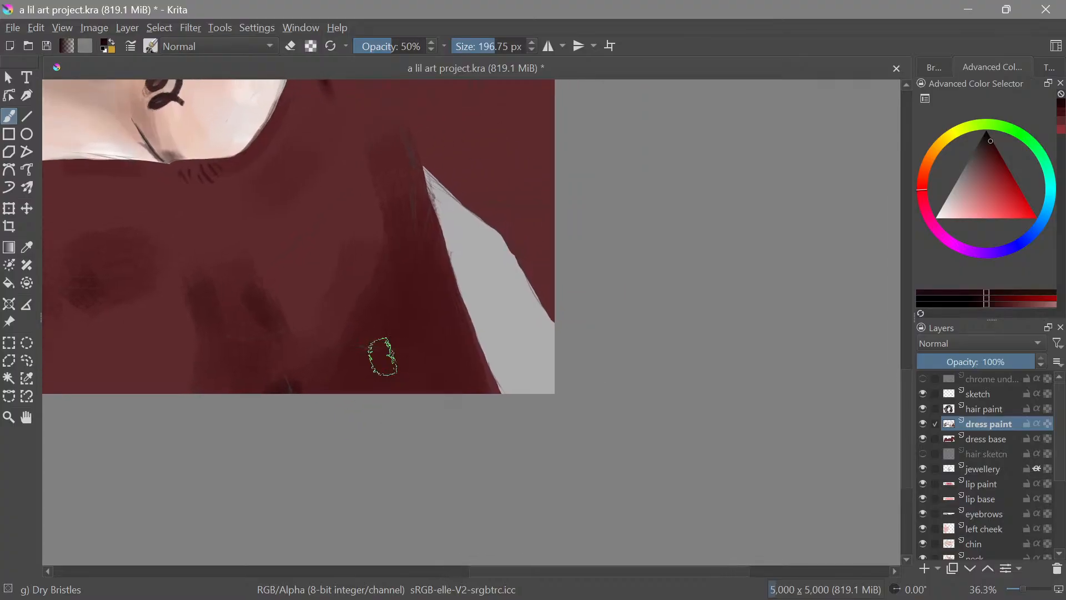
Paint a deep shadow on the dress's side below the armpit, using brush sizes of 229.87 px, 71.10 px and 162.81 px
mouse_move(410, 291)
mouse_down()
mouse_move(366, 279)
mouse_move(373, 274)
mouse_move(362, 285)
mouse_move(366, 320)
mouse_up()
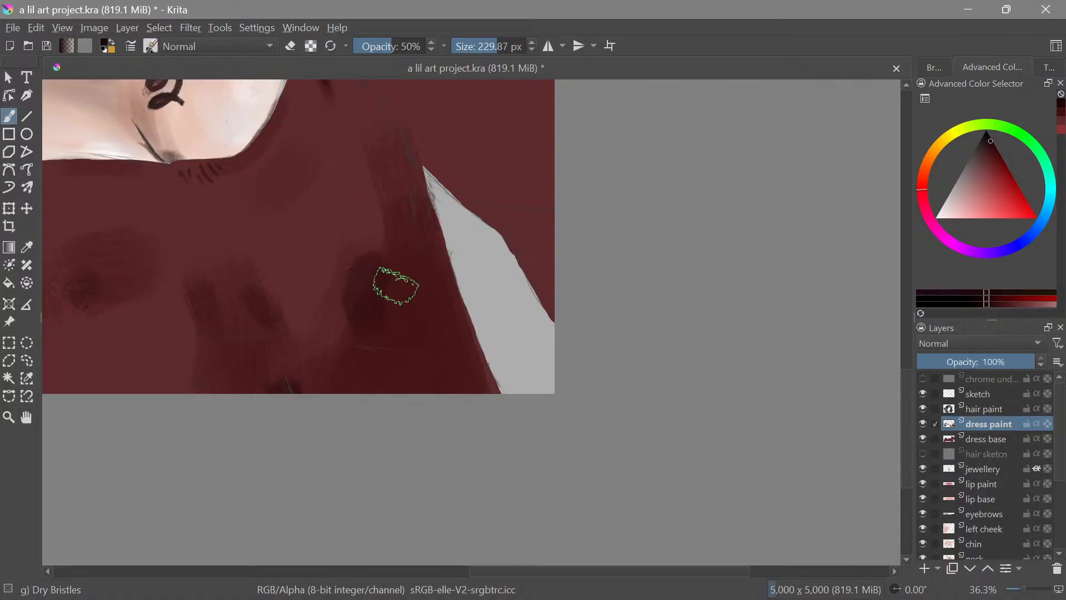
mouse_move(396, 286)
mouse_down()
mouse_move(407, 311)
mouse_move(428, 278)
mouse_up()
mouse_move(464, 320)
mouse_down()
mouse_move(408, 319)
mouse_move(419, 333)
mouse_up()
drag(463, 315, 451, 351)
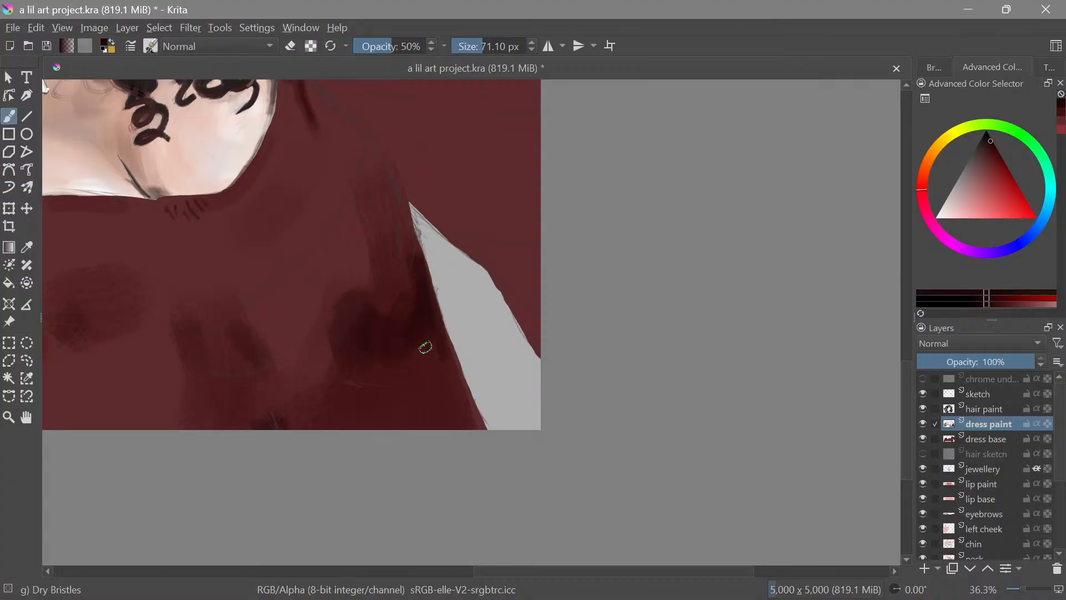
shift+drag(426, 347, 423, 366)
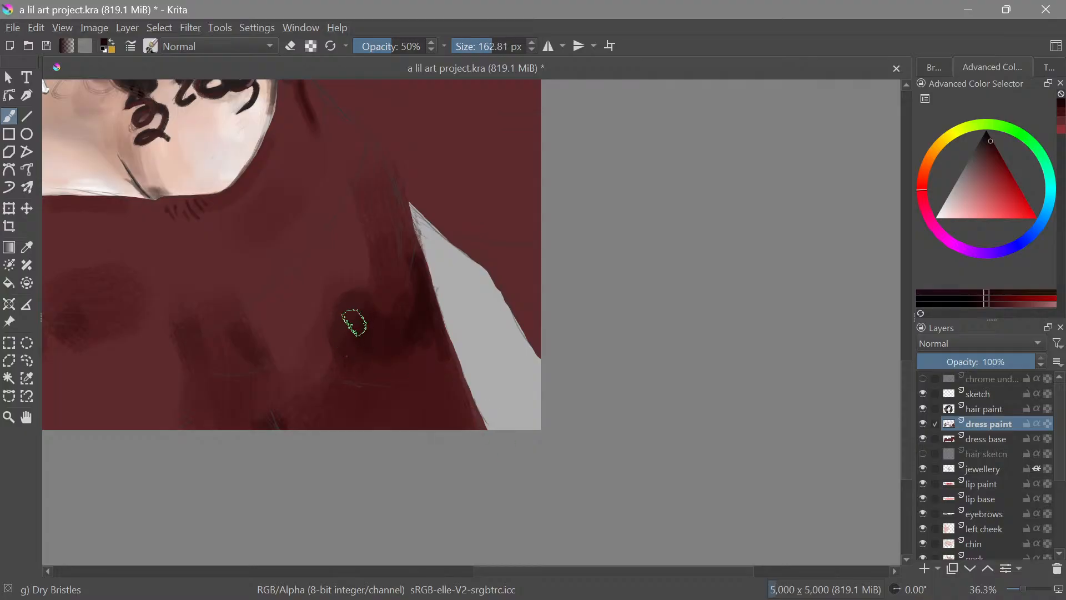
shift+drag(382, 386, 367, 417)
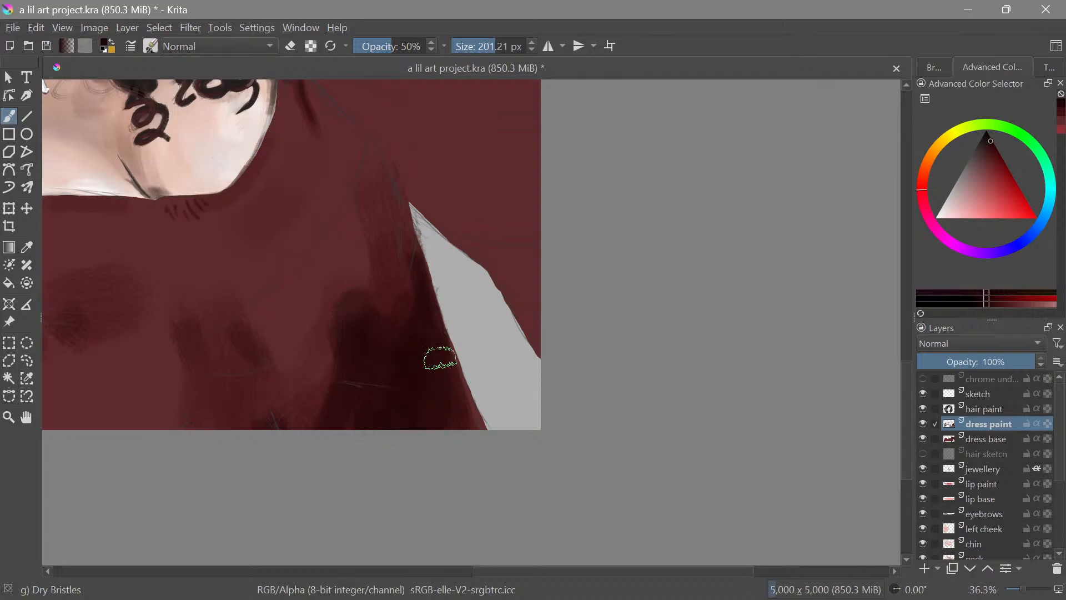
Sample the near-black red and fill the lower side of the dress down to the canvas edge with a 201.21 px brush
right_click(454, 415)
right_click(458, 412)
ctrl+click(398, 381)
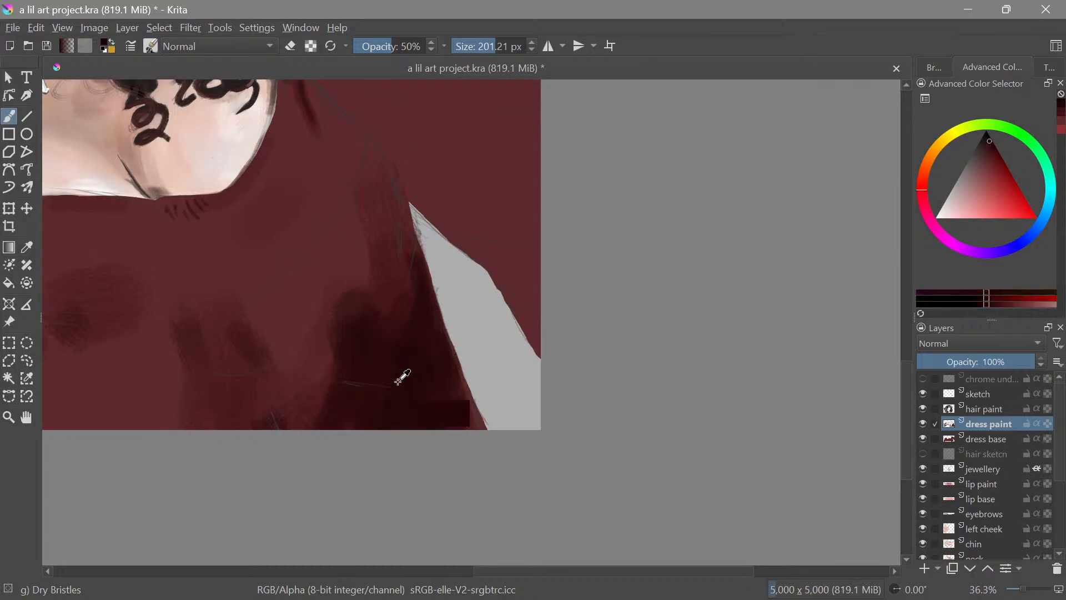
drag(431, 383, 441, 399)
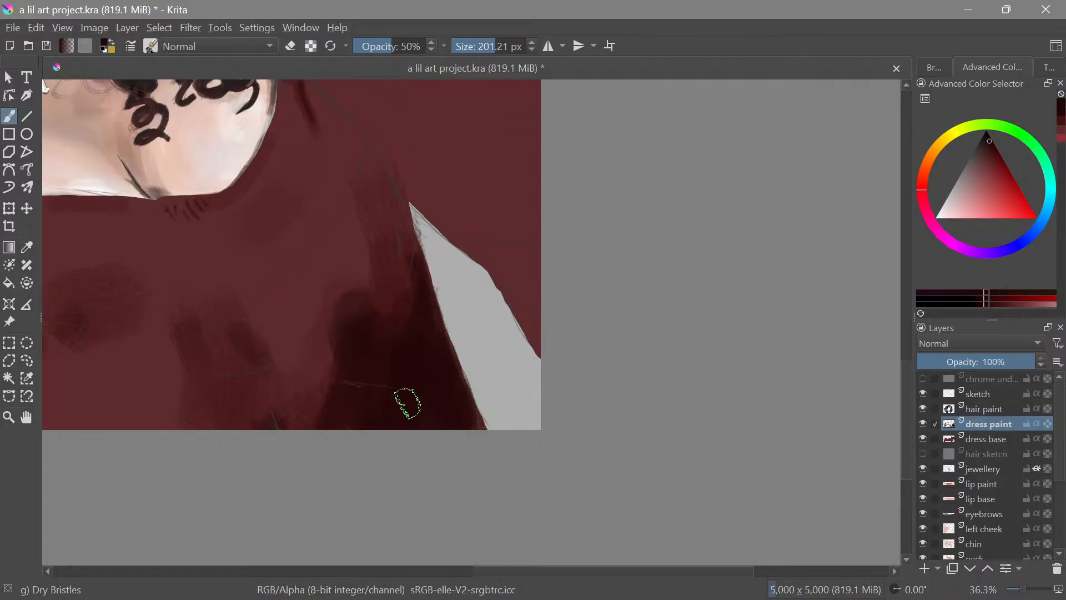
Examine the dress shading in the full portrait and close up around the neckline and chest
scroll(417, 426, down, 8)
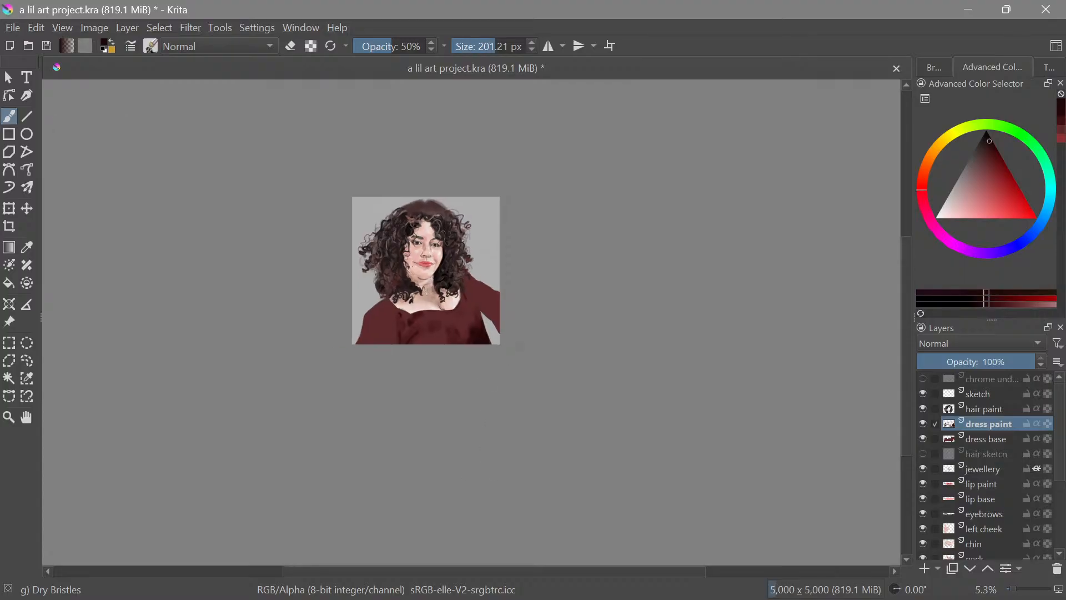
scroll(520, 320, up, 8)
drag(446, 351, 557, 305)
scroll(509, 335, down, 2)
drag(499, 325, 562, 307)
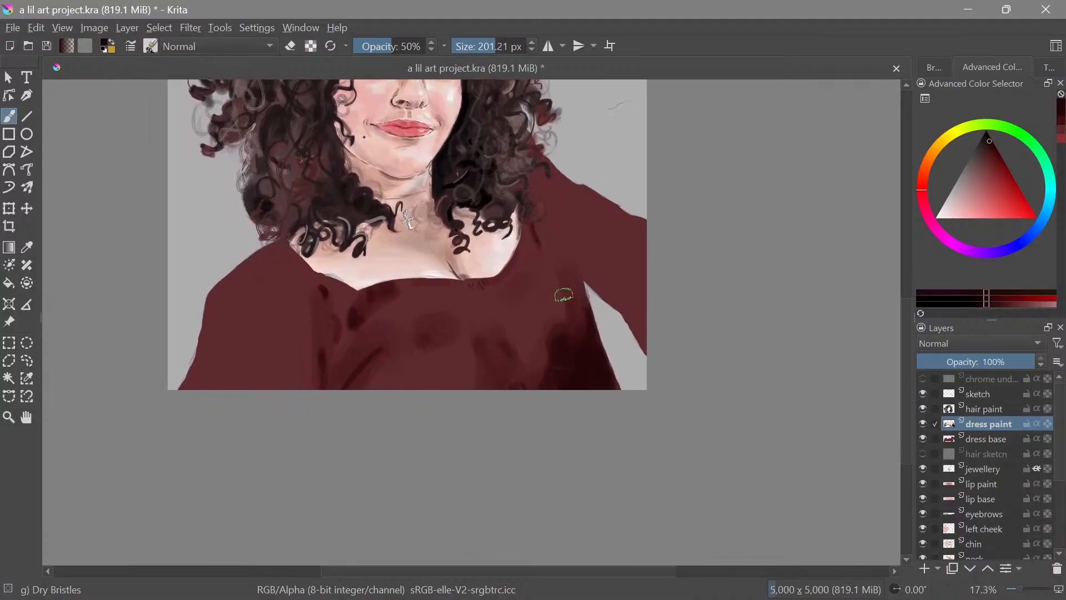
scroll(562, 294, up, 2)
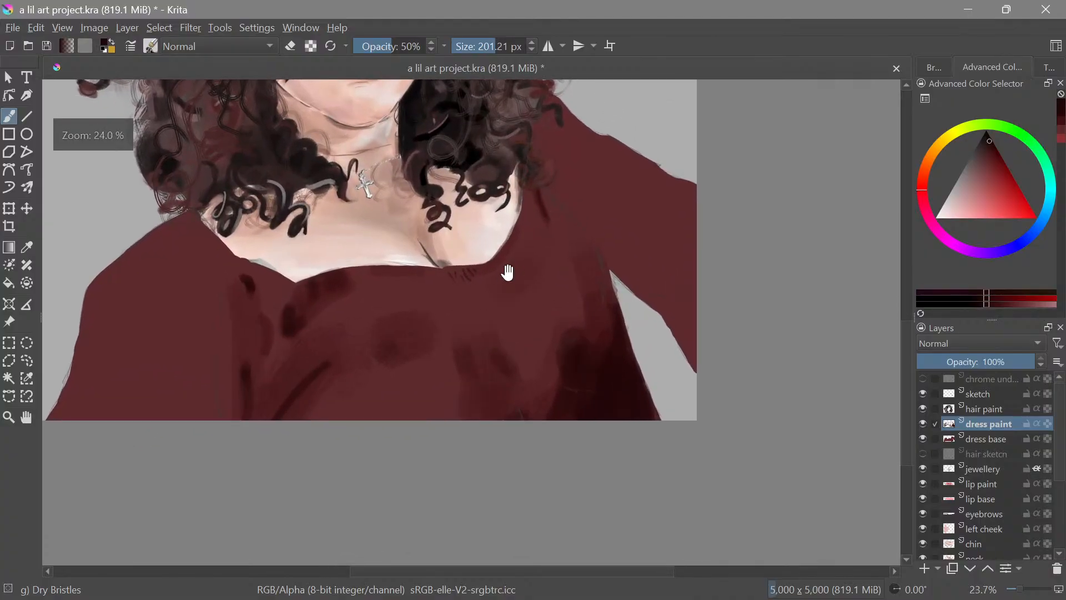
scroll(542, 271, up, 2)
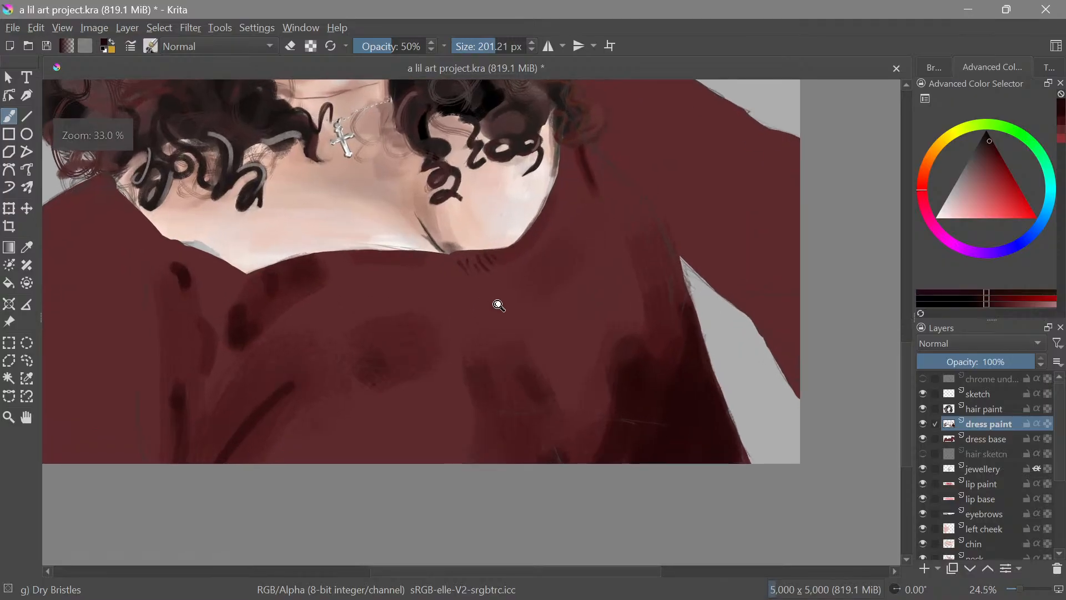
drag(495, 303, 572, 261)
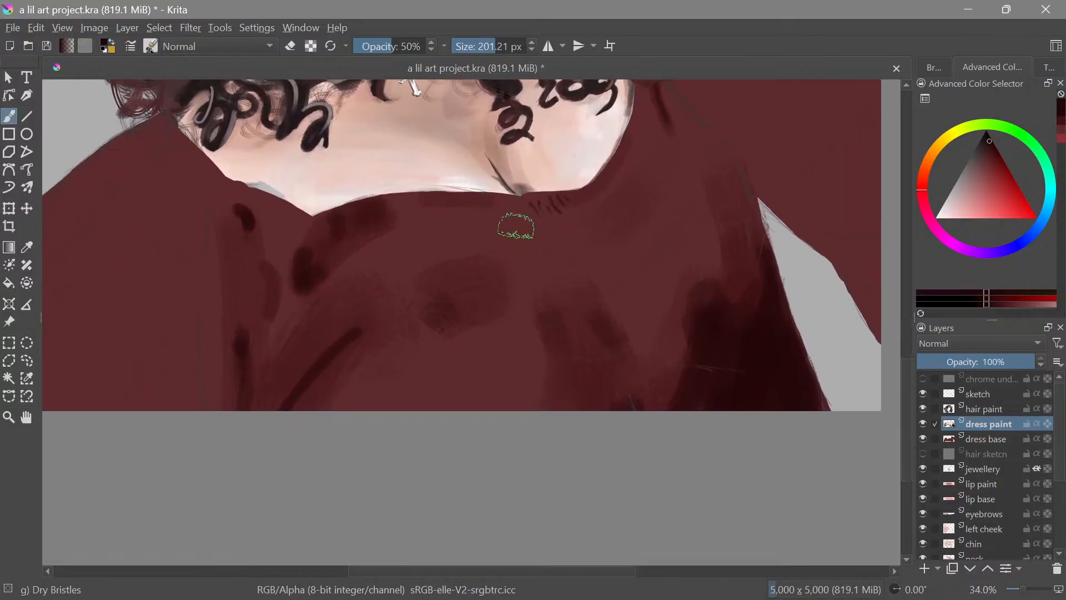
scroll(352, 333, down, 3)
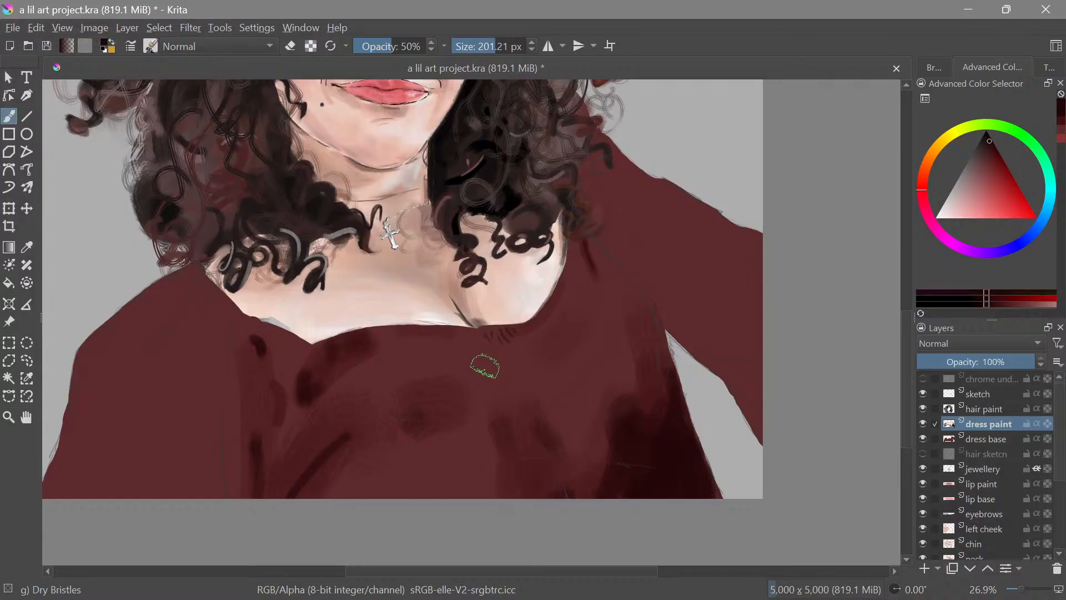
drag(554, 368, 504, 400)
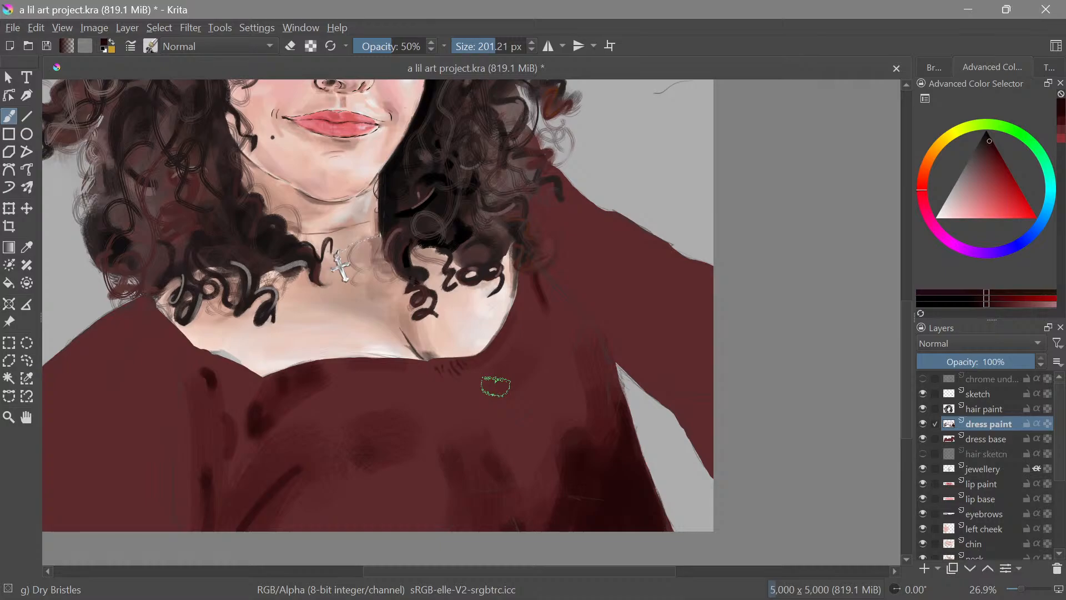
Sample the dress's mid red, pick a lighter red from it as the painting colour, and undo a test stroke on the chest
ctrl+click(364, 381)
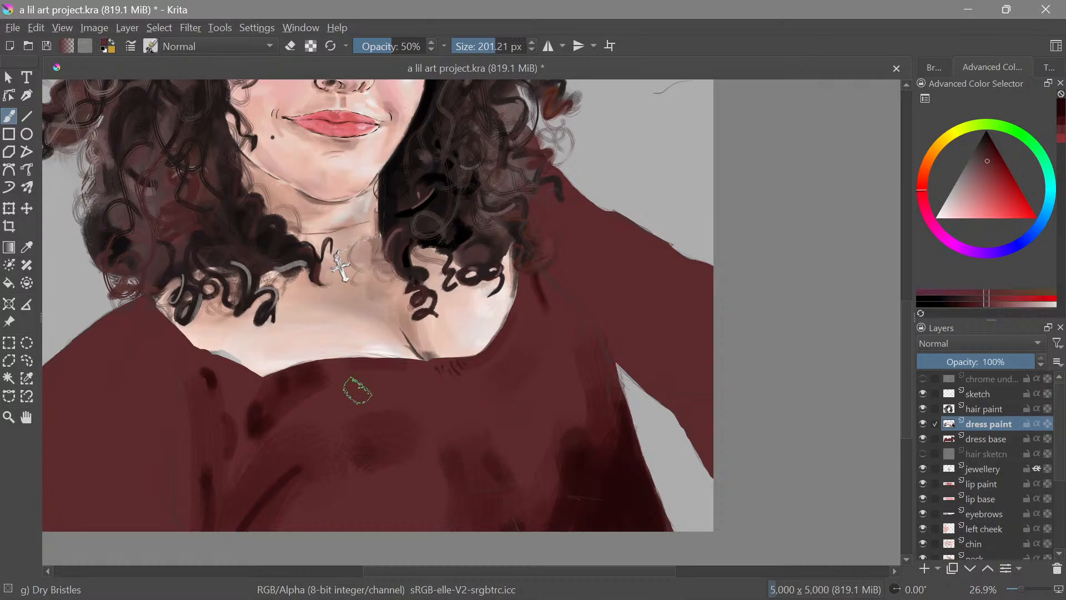
drag(988, 165, 992, 178)
mouse_move(409, 392)
mouse_down()
mouse_move(498, 390)
mouse_move(587, 362)
mouse_up()
key(ctrl+z)
drag(455, 387, 489, 386)
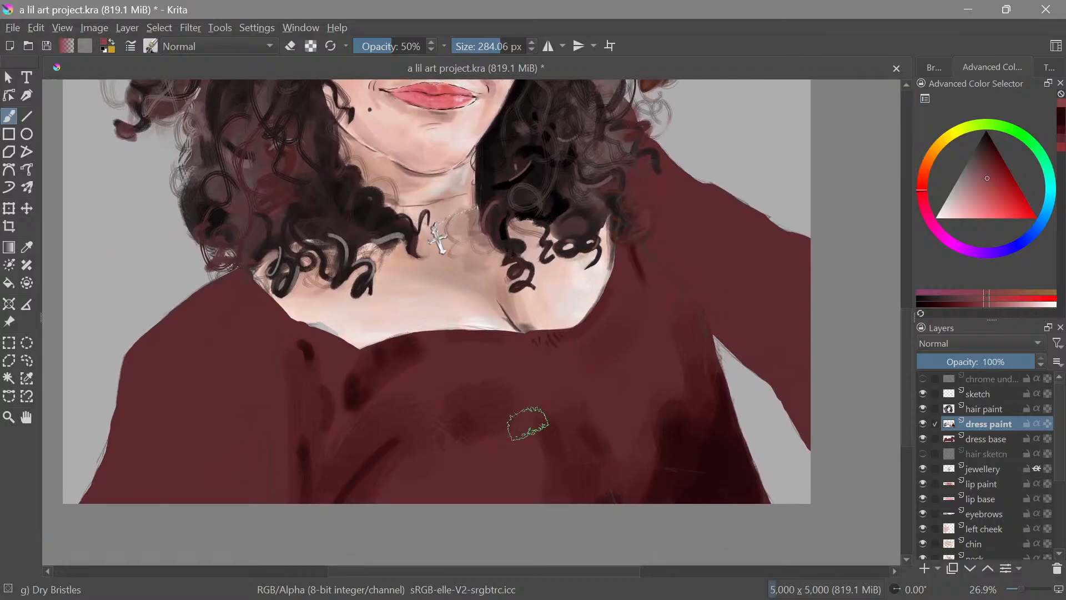
Paint lighter red highlights between the vertical and curved folds and below the neckline with a 220.85 px brush
shift+drag(335, 380, 304, 380)
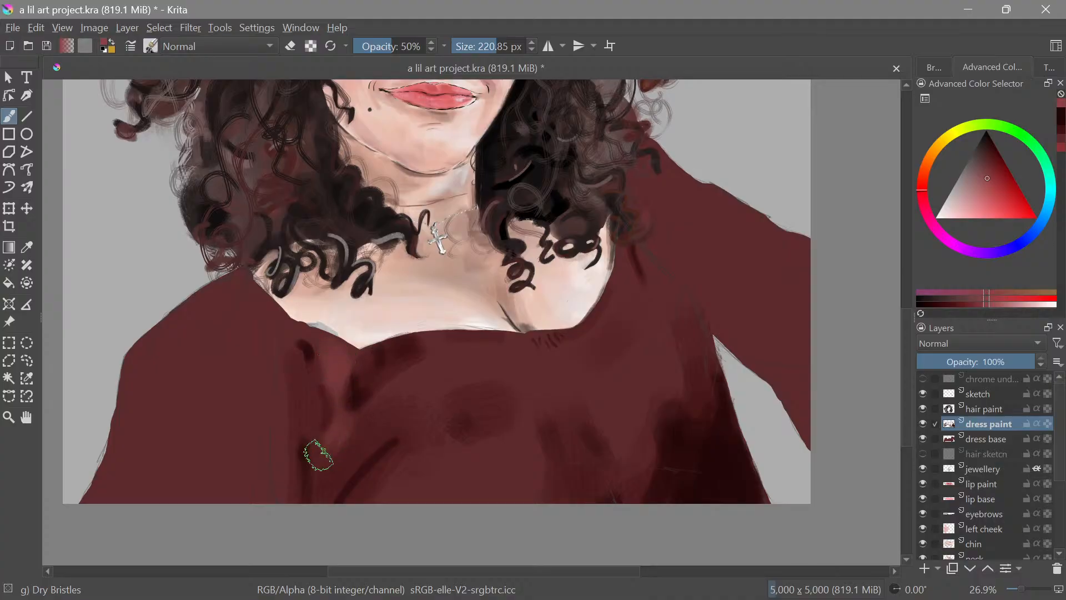
drag(407, 420, 361, 386)
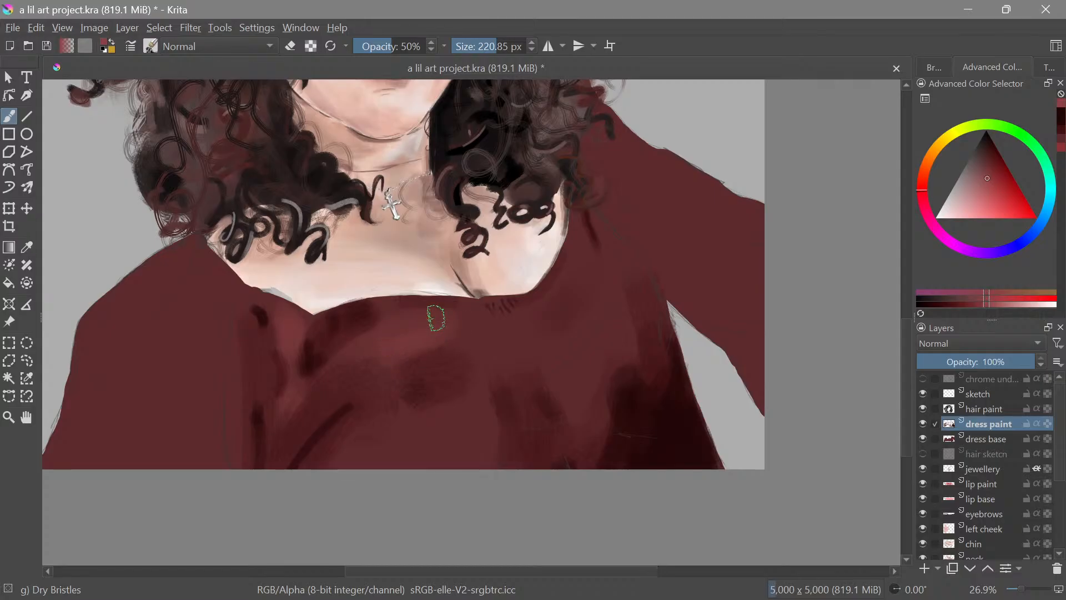
drag(496, 342, 538, 380)
drag(474, 425, 460, 380)
Brush broad lighter red highlights over the lower bodice, side chest and shoulder, using brush sizes of 358.45 px and 305.92 px
mouse_move(424, 400)
shift+mouse_down()
mouse_move(433, 400)
mouse_move(421, 388)
mouse_move(449, 419)
mouse_move(435, 427)
shift+mouse_up()
drag(519, 339, 449, 416)
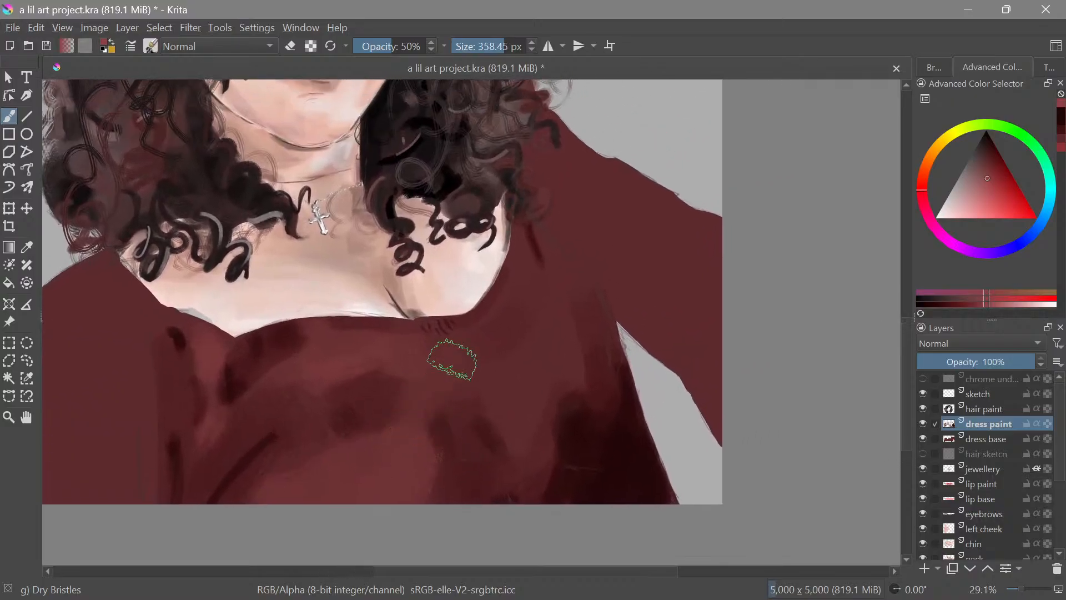
drag(519, 418, 554, 312)
shift+drag(547, 363, 538, 363)
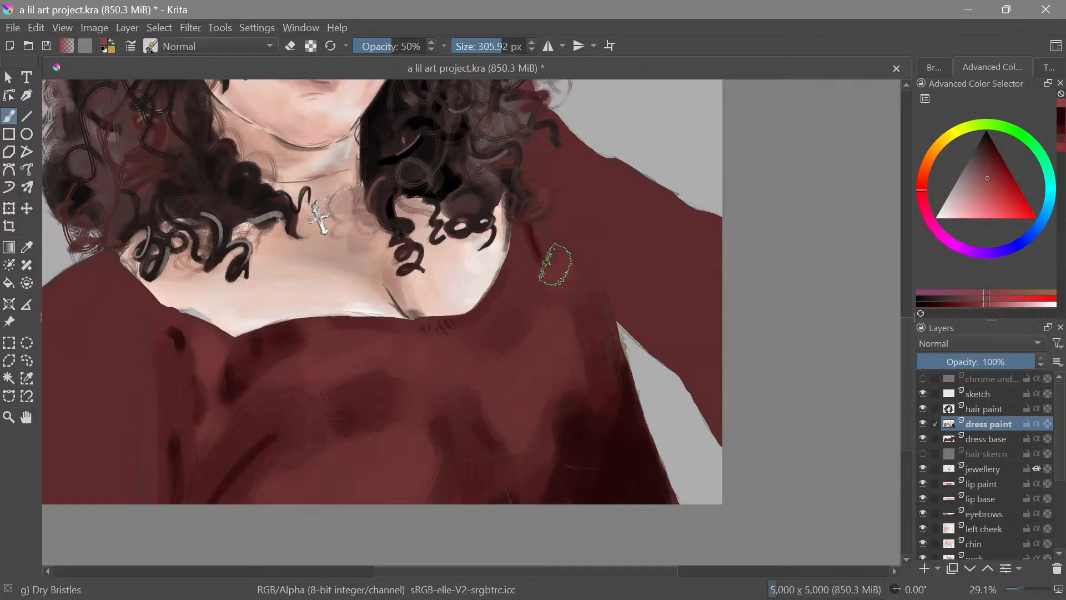
mouse_move(578, 319)
ctrl+mouse_down()
mouse_move(601, 396)
mouse_move(566, 493)
mouse_move(588, 388)
mouse_move(578, 360)
ctrl+mouse_up()
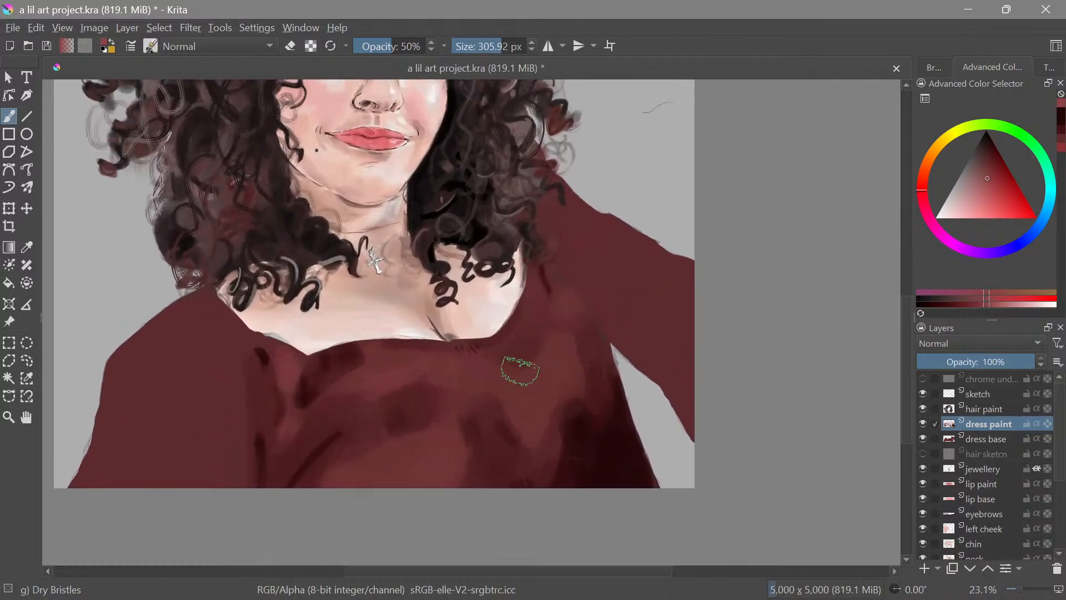
Pick a paler, pinkish red as the painting colour and undo a test stroke across the chest
drag(990, 183, 980, 192)
mouse_move(475, 376)
mouse_down()
mouse_move(498, 389)
mouse_move(551, 372)
mouse_up()
key(ctrl+z)
Try paler red highlight strokes around the folds below the neckline with a 216.87 px brush, and undo the last stroke
shift+drag(509, 355, 498, 355)
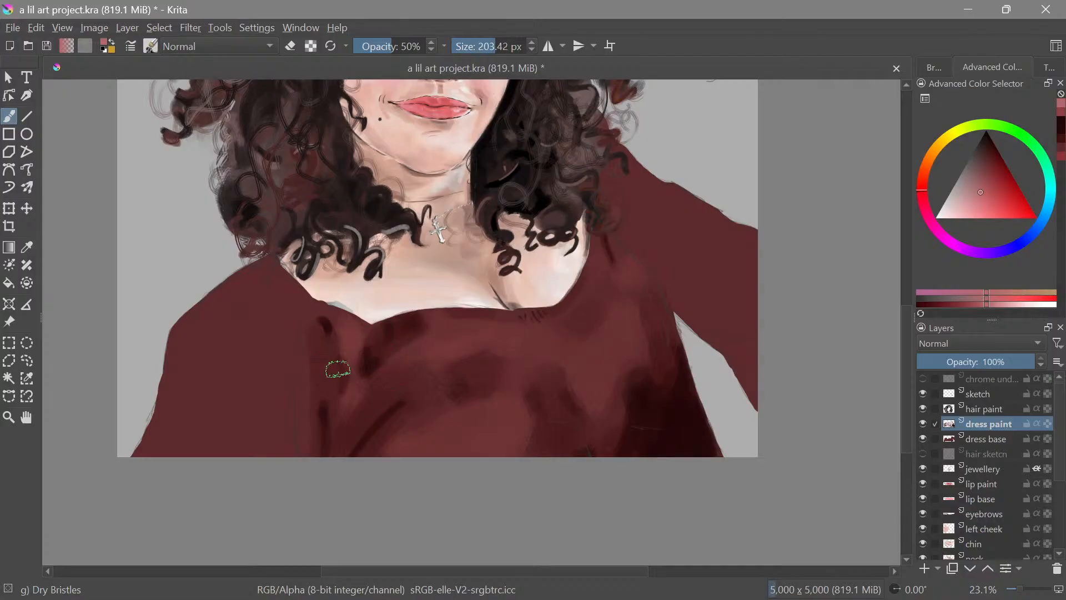
scroll(337, 369, up, 2)
drag(323, 364, 325, 338)
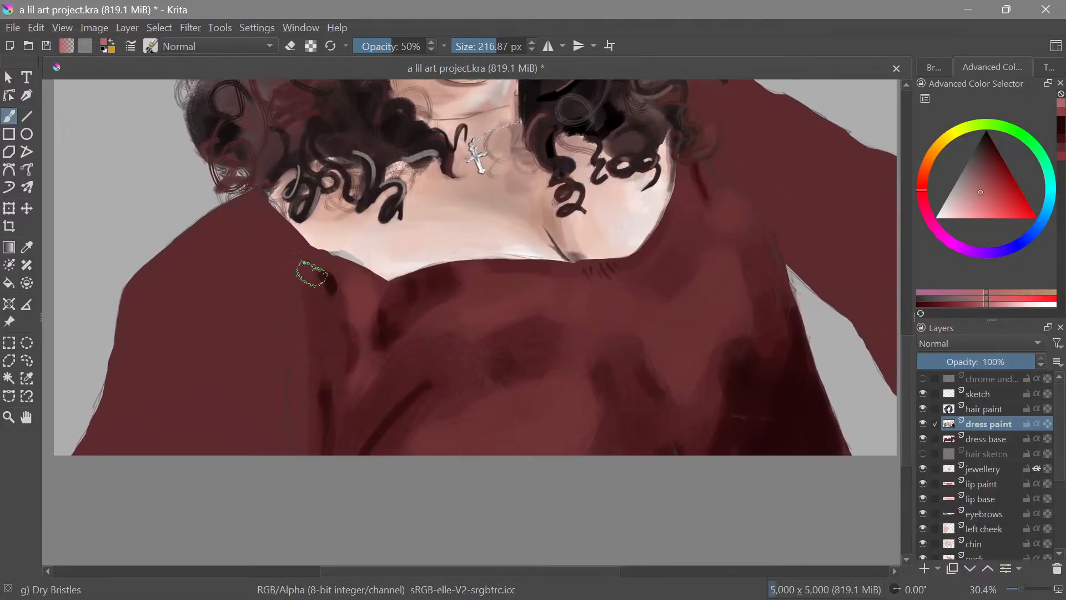
drag(312, 273, 304, 435)
mouse_move(430, 361)
mouse_down()
mouse_move(488, 528)
mouse_move(476, 550)
mouse_move(502, 459)
mouse_move(506, 345)
mouse_up()
key(ctrl+z)
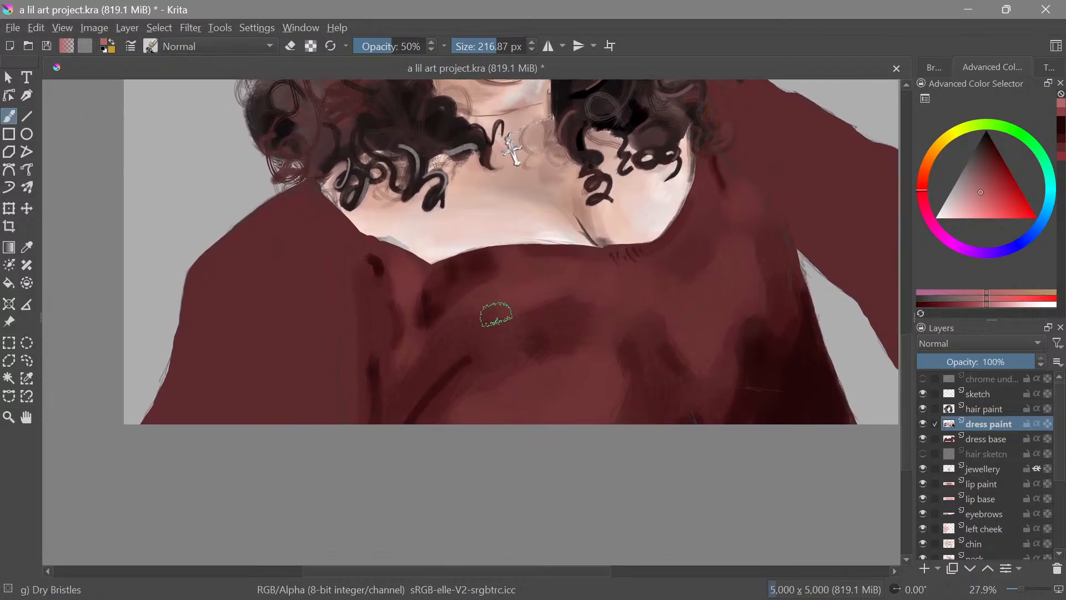
Try paler red highlight strokes down the side of the vertical fold with a 255.37 px brush, and undo them
shift+drag(332, 311, 338, 311)
drag(357, 264, 358, 421)
drag(359, 351, 356, 417)
mouse_move(458, 319)
ctrl+mouse_down()
mouse_move(444, 441)
mouse_move(428, 454)
mouse_move(500, 327)
mouse_move(452, 348)
mouse_move(442, 330)
ctrl+mouse_up()
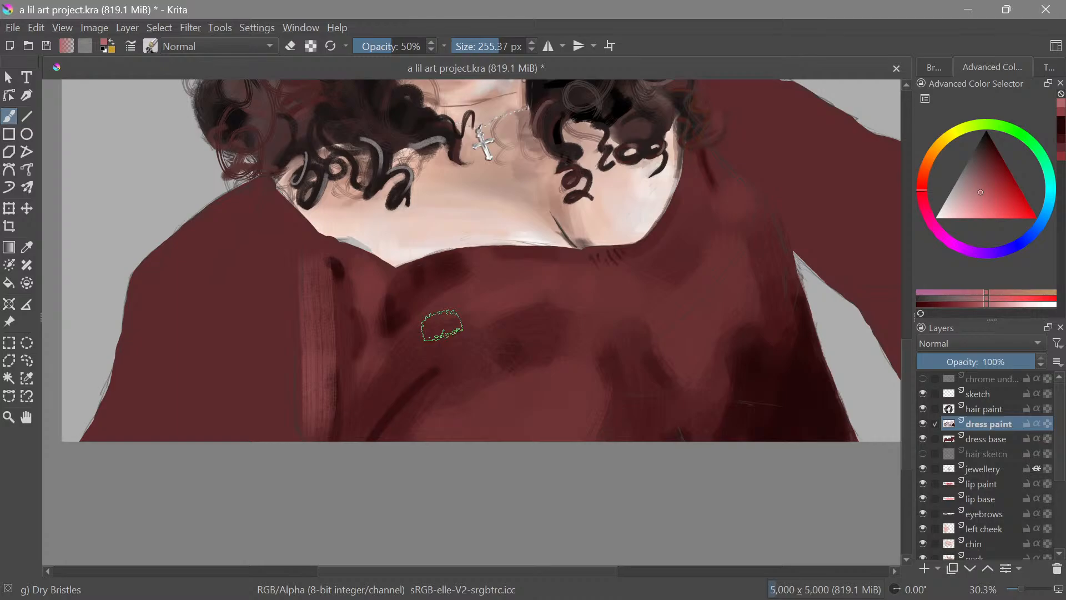
ctrl+click(442, 324)
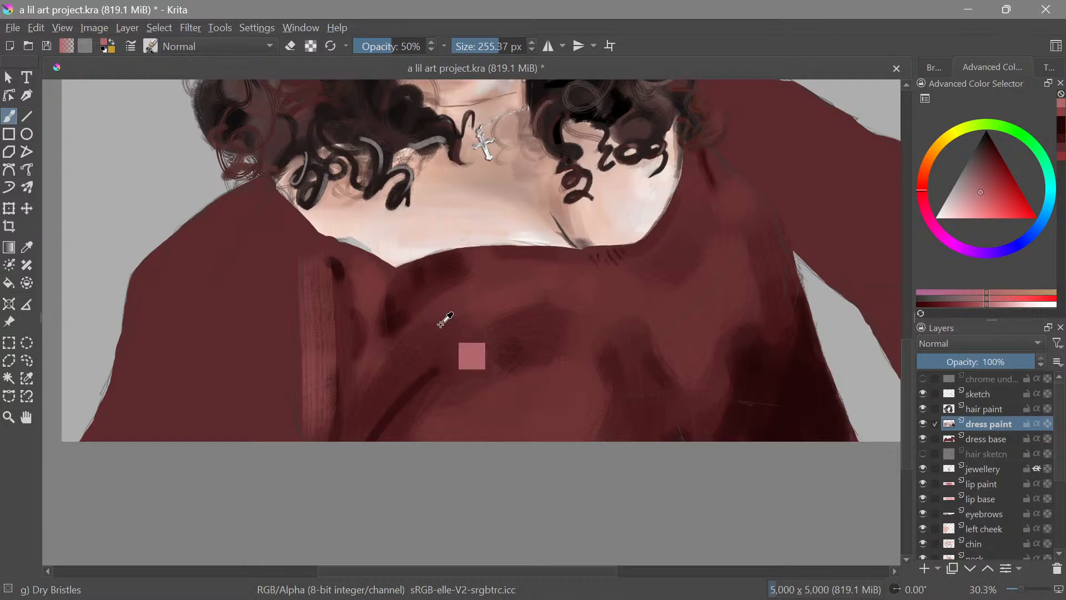
key(ctrl+z)
key(ctrl+shift+z)
key(ctrl+z)
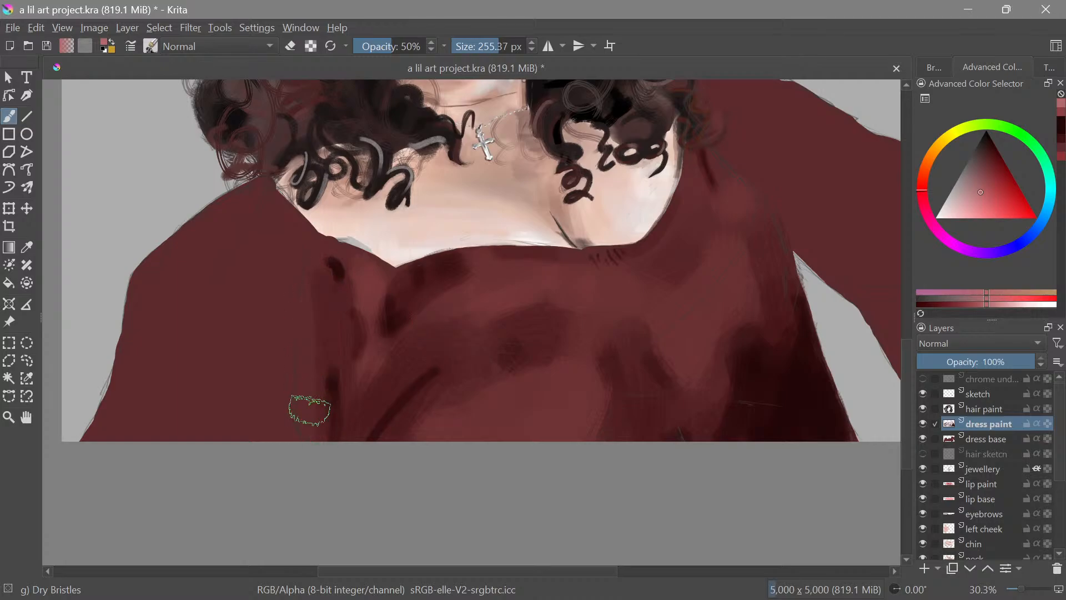
mouse_move(344, 361)
mouse_down()
mouse_move(357, 364)
mouse_move(321, 373)
mouse_up()
key(ctrl+z)
Paint a small paler red highlight at the top of the vertical fold, just below the neckline, with a 143.06 px brush
drag(425, 408, 383, 436)
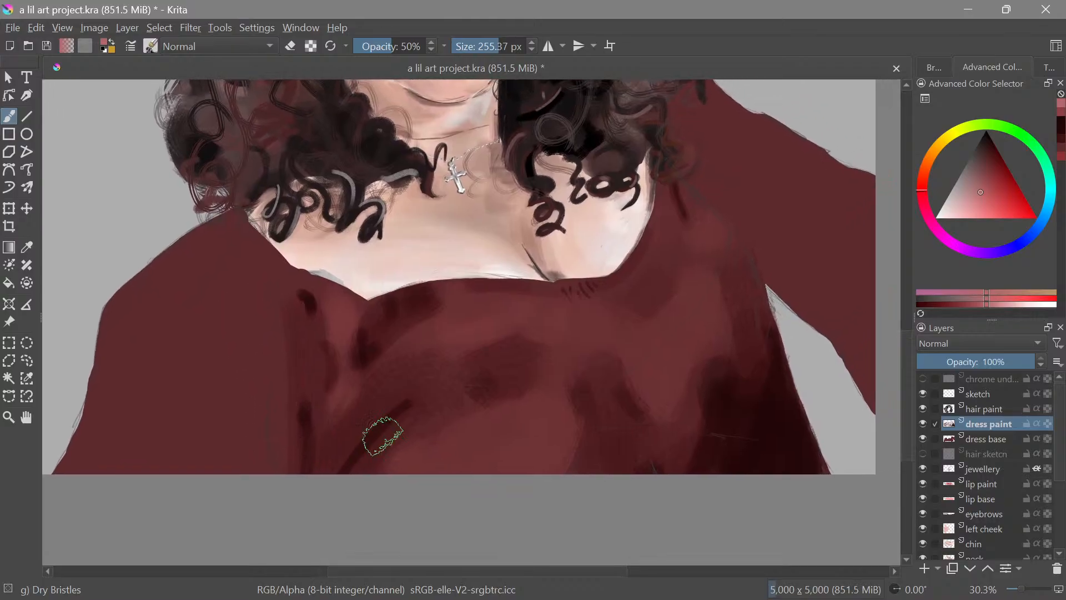
drag(452, 357, 454, 332)
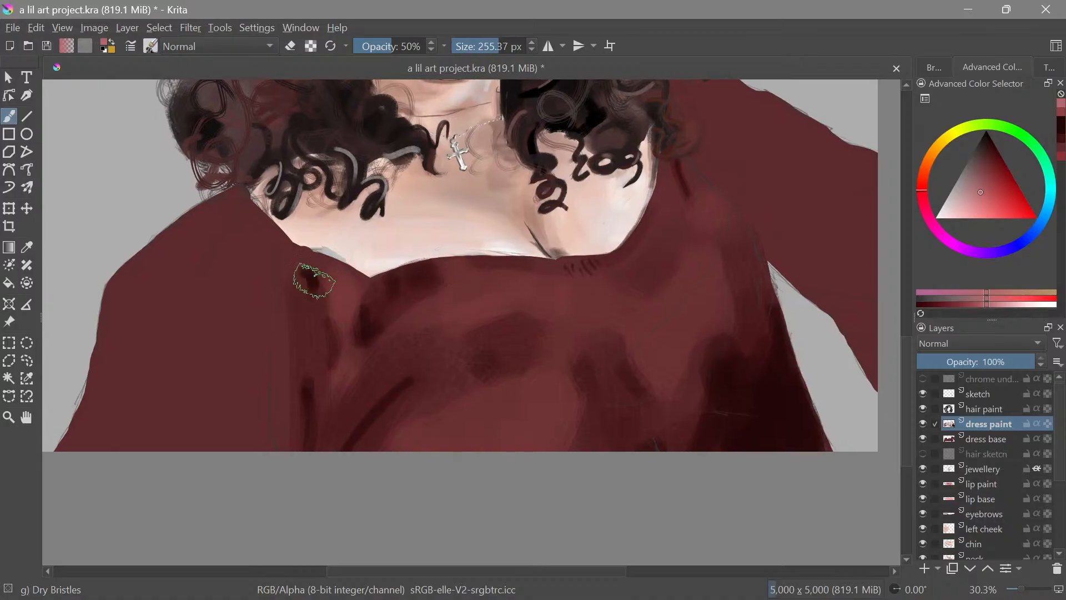
shift+drag(307, 297, 293, 297)
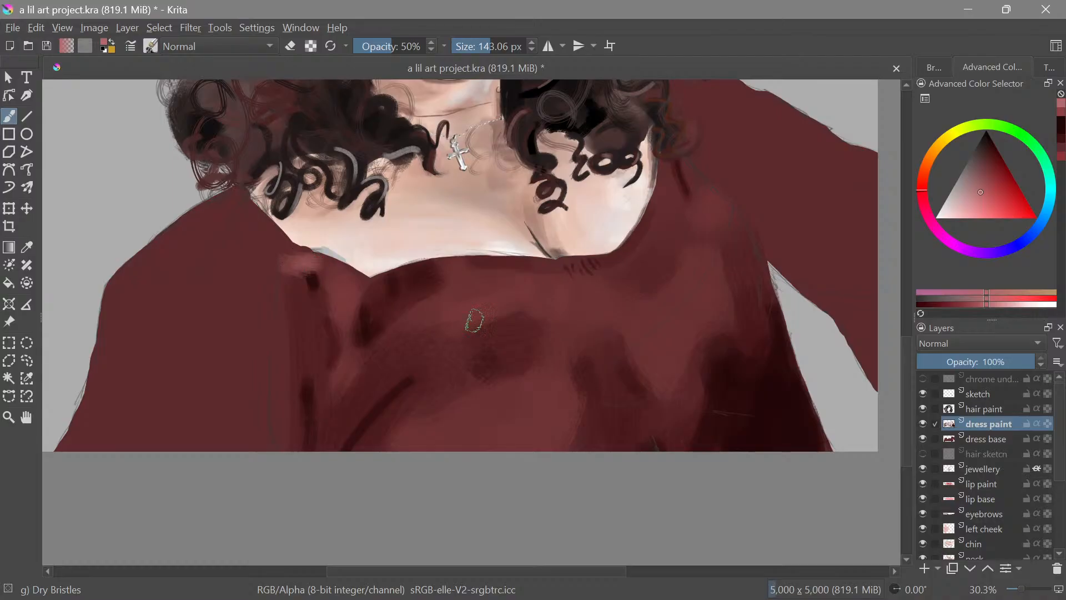
mouse_move(414, 409)
mouse_down()
mouse_move(471, 412)
mouse_move(442, 488)
mouse_move(455, 419)
mouse_move(413, 361)
mouse_up()
ctrl+drag(467, 417, 414, 329)
Paint a soft paler red highlight patch on the chest below the neckline with a 253.94 px brush
shift+drag(409, 347, 418, 347)
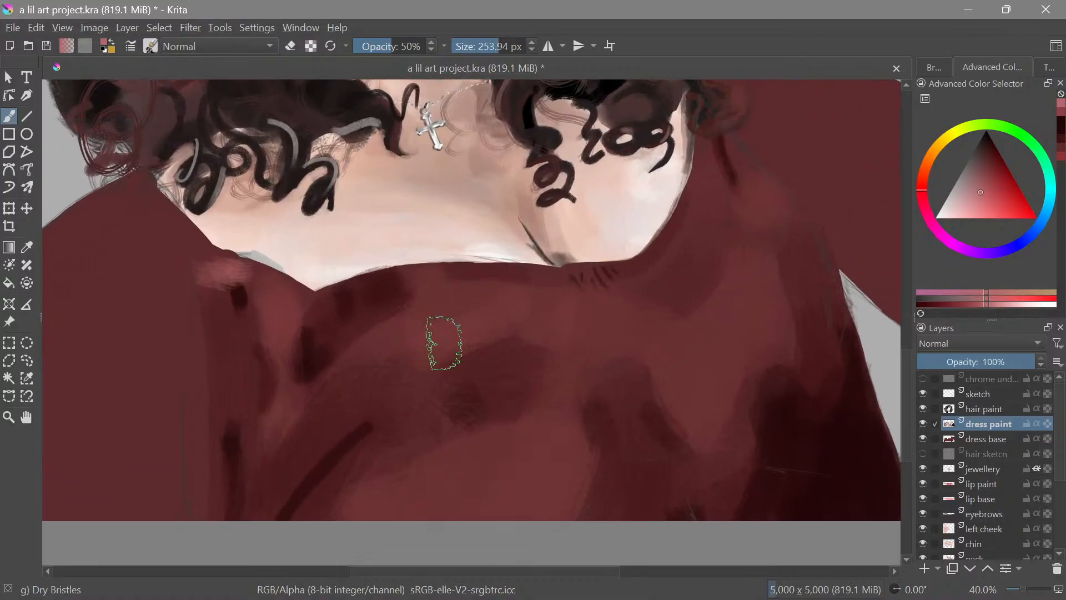
mouse_move(445, 267)
mouse_down()
mouse_move(392, 292)
mouse_move(398, 285)
mouse_move(393, 319)
mouse_move(421, 303)
mouse_move(409, 291)
mouse_move(393, 336)
mouse_up()
mouse_move(471, 283)
ctrl+mouse_down()
mouse_move(435, 472)
mouse_move(483, 352)
mouse_move(451, 356)
mouse_move(435, 404)
ctrl+mouse_up()
scroll(439, 394, up, 1)
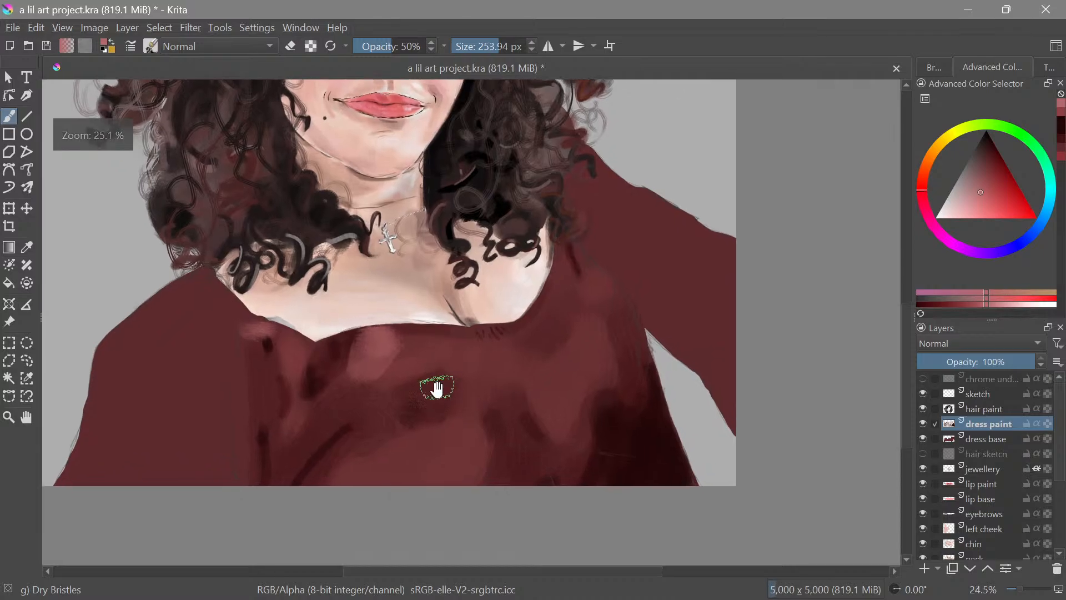
drag(438, 388, 457, 355)
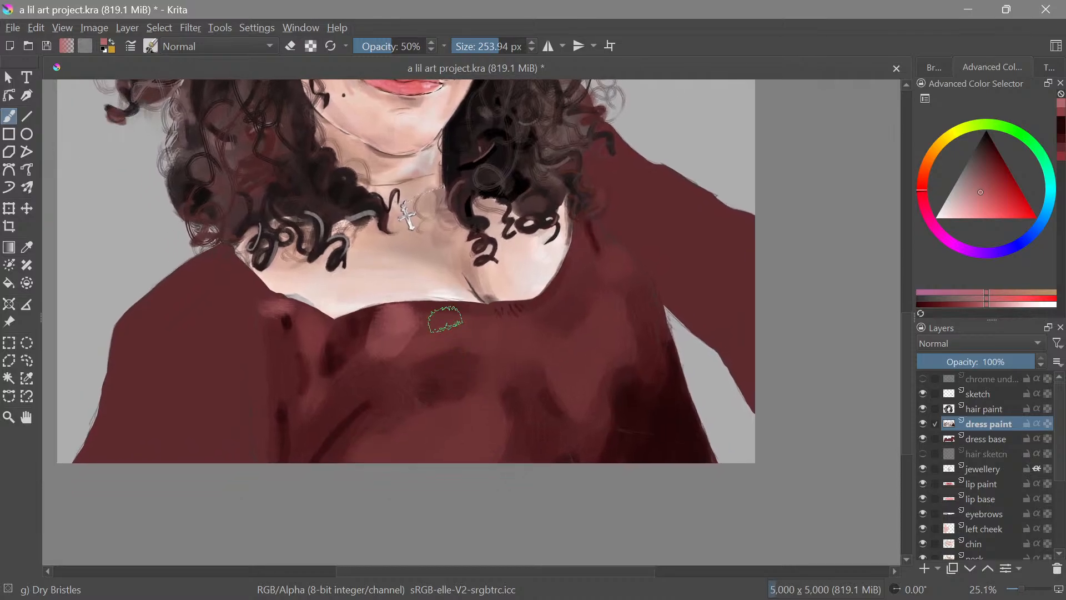
Paint thin paler red highlights between the folds at the lower edge and along the curved diagonal fold with a 65.86 px brush
key(bracketleft)
shift+drag(402, 465, 389, 464)
drag(357, 404, 395, 347)
scroll(392, 356, up, 1)
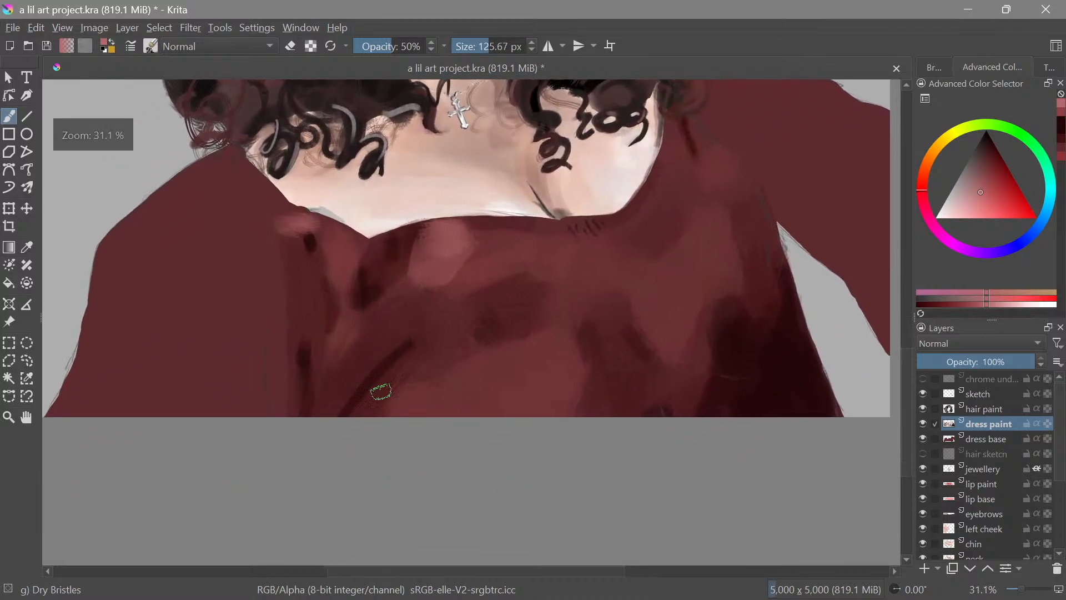
shift+drag(381, 392, 364, 392)
key(bracketright)
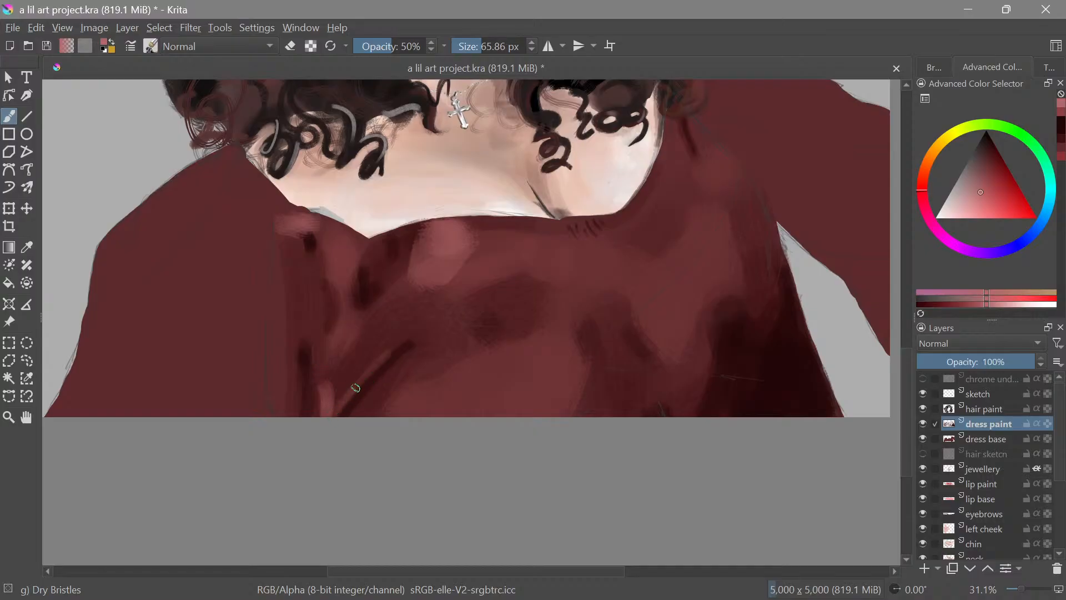
drag(356, 388, 376, 374)
drag(463, 357, 444, 380)
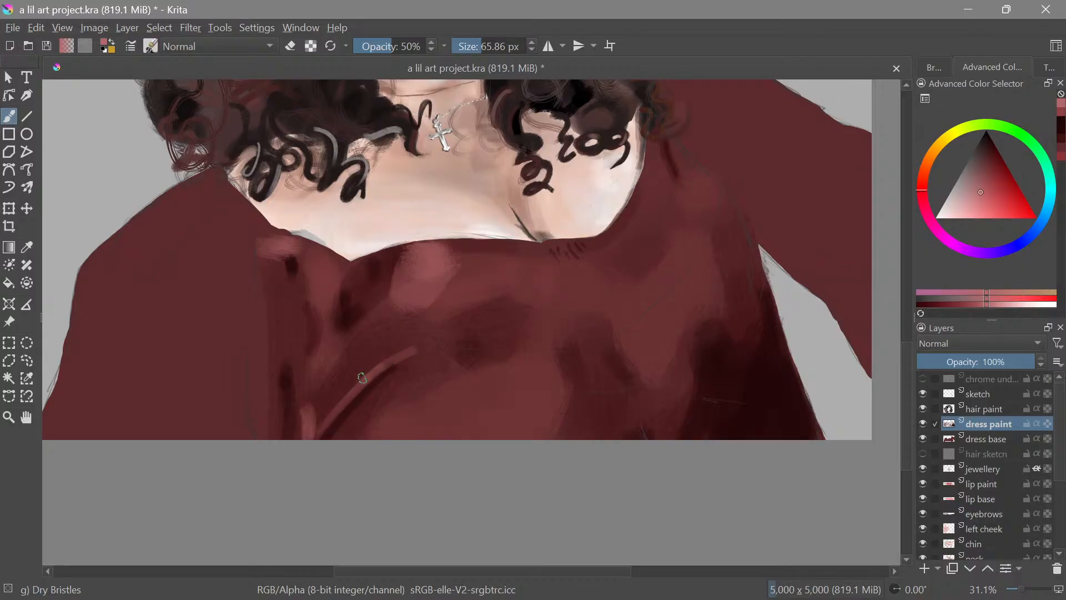
drag(394, 364, 368, 398)
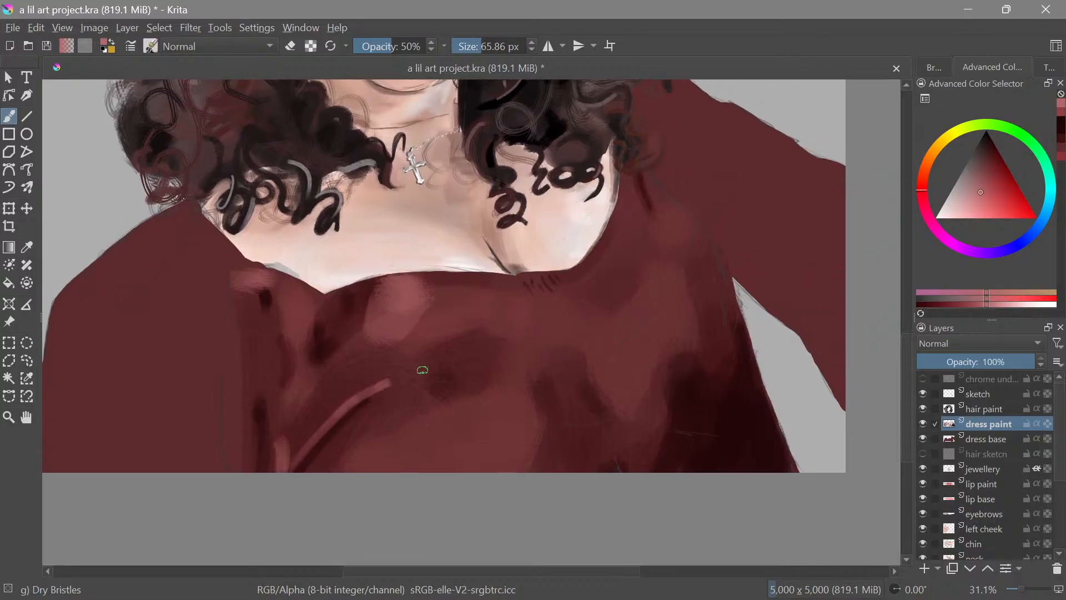
Extend the curved fold's highlight across the chest and round off its upper end with a 176.08 px brush
shift+drag(451, 392, 510, 390)
mouse_move(413, 367)
shift+mouse_down()
mouse_move(464, 333)
mouse_move(465, 345)
shift+mouse_up()
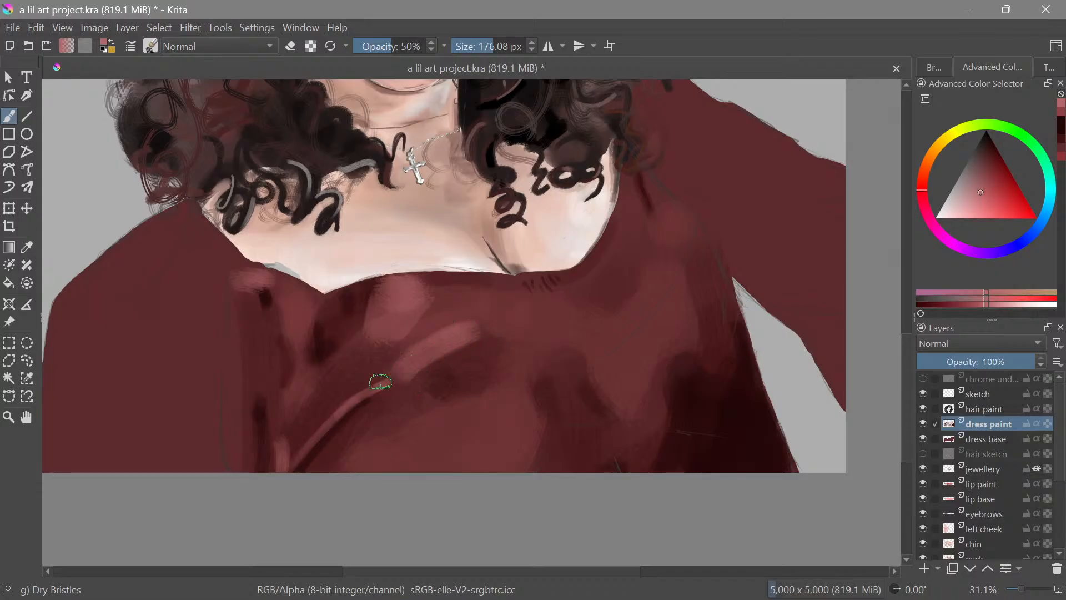
mouse_move(380, 382)
mouse_down()
mouse_move(515, 394)
mouse_move(497, 522)
mouse_move(542, 384)
mouse_move(528, 394)
mouse_move(482, 381)
mouse_up()
drag(535, 407, 519, 412)
Paint broad paler red highlights over the lower middle of the bodice with a 395.52 px brush
mouse_move(530, 364)
mouse_down()
mouse_move(524, 340)
mouse_move(496, 349)
mouse_up()
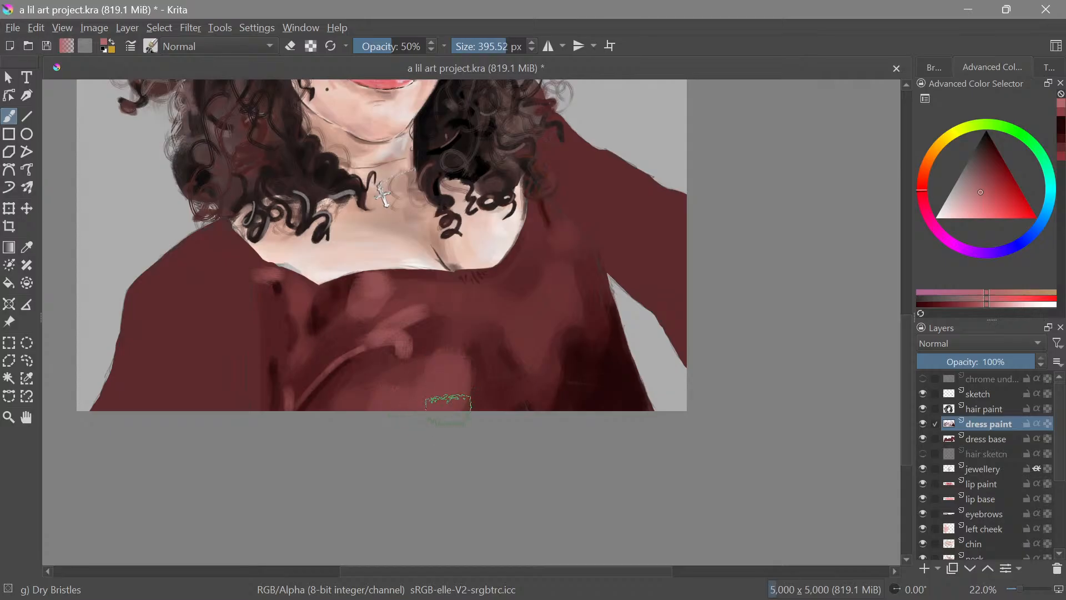
mouse_move(486, 334)
mouse_down()
mouse_move(448, 338)
mouse_move(435, 405)
mouse_move(429, 338)
mouse_move(436, 392)
mouse_move(418, 376)
mouse_move(400, 405)
mouse_up()
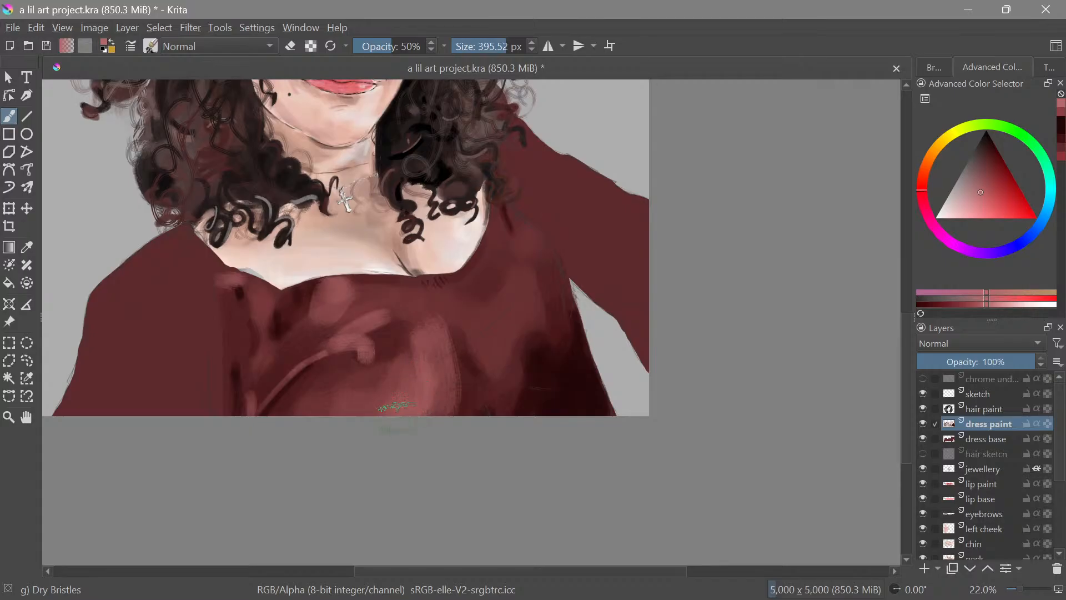
mouse_move(482, 357)
mouse_down()
mouse_move(459, 364)
mouse_move(400, 328)
mouse_move(443, 366)
mouse_up()
mouse_move(494, 271)
mouse_down()
mouse_move(525, 423)
mouse_move(528, 257)
mouse_move(476, 302)
mouse_move(470, 272)
mouse_up()
Paint broad paler red highlights over the side chest and up to the shoulder, using brush sizes of 311.98 px and 341.97 px
mouse_move(418, 377)
mouse_down()
mouse_move(302, 376)
mouse_move(477, 378)
mouse_up()
drag(461, 342, 438, 368)
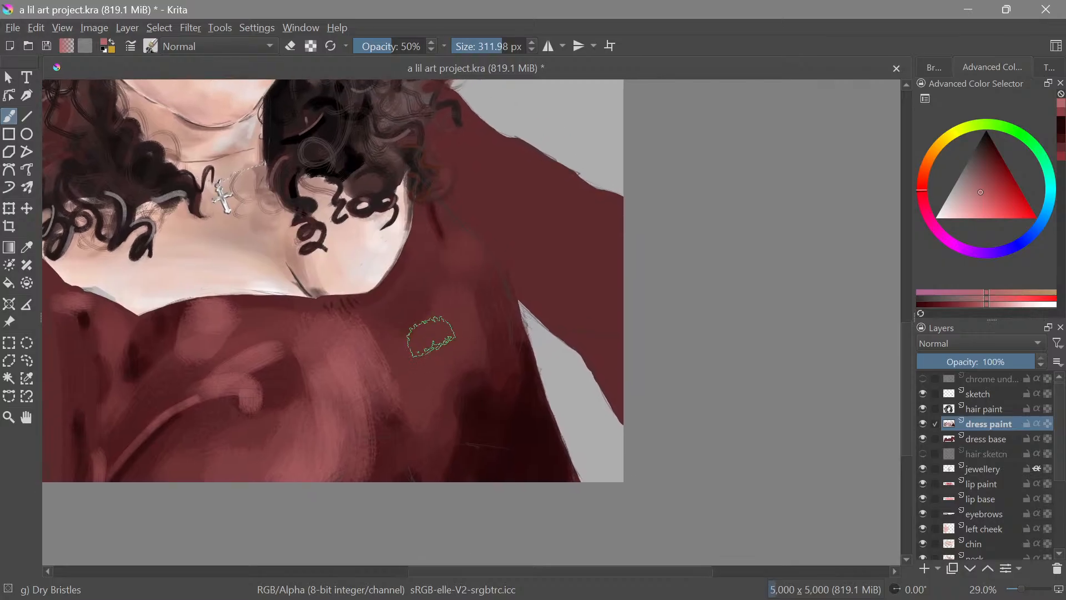
mouse_move(386, 338)
mouse_down()
mouse_move(416, 417)
mouse_move(410, 339)
mouse_move(417, 399)
mouse_up()
mouse_move(457, 326)
mouse_down()
mouse_move(422, 351)
mouse_move(437, 327)
mouse_up()
drag(395, 261, 367, 327)
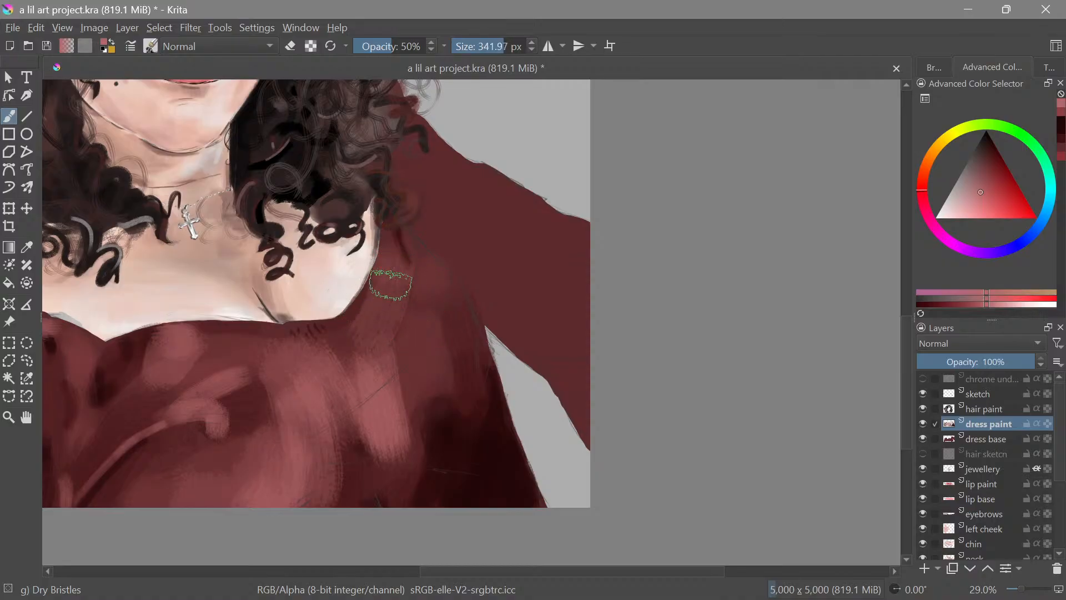
mouse_move(391, 282)
mouse_down()
mouse_move(346, 347)
mouse_move(398, 274)
mouse_move(408, 309)
mouse_move(433, 282)
mouse_move(430, 254)
mouse_move(413, 267)
mouse_move(429, 288)
mouse_move(420, 281)
mouse_move(431, 384)
mouse_move(414, 293)
mouse_move(410, 380)
mouse_move(409, 328)
mouse_move(398, 351)
mouse_move(395, 338)
mouse_move(367, 349)
mouse_move(401, 292)
mouse_up()
drag(403, 329, 416, 355)
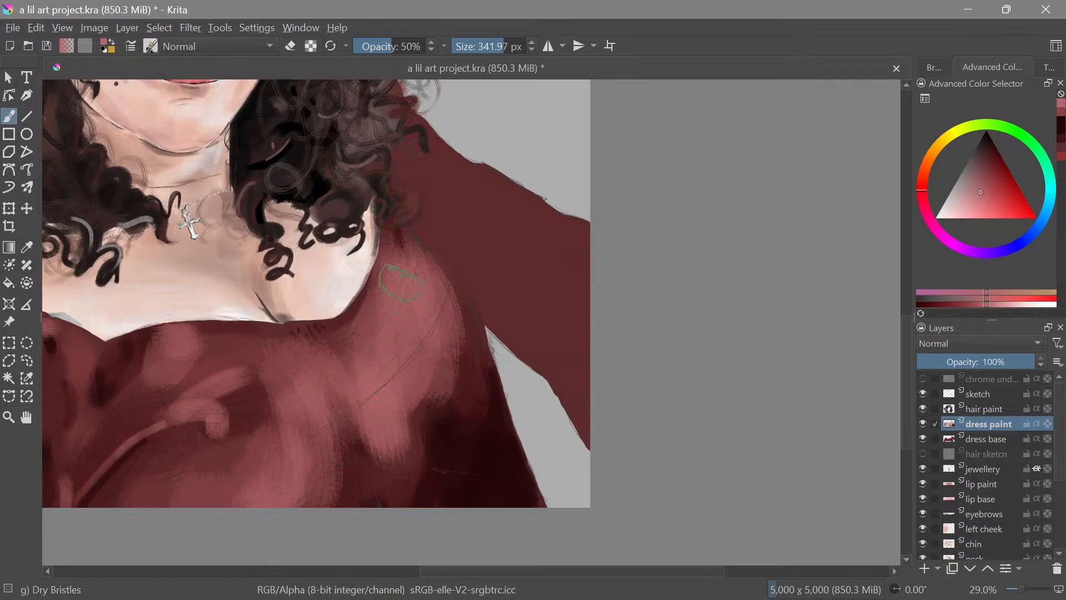
mouse_move(414, 281)
mouse_down()
mouse_move(431, 387)
mouse_move(398, 347)
mouse_move(341, 355)
mouse_move(374, 332)
mouse_up()
Examine the dress highlights against the whole portrait, both in full view and close up around the neckline
scroll(504, 431, down, 6)
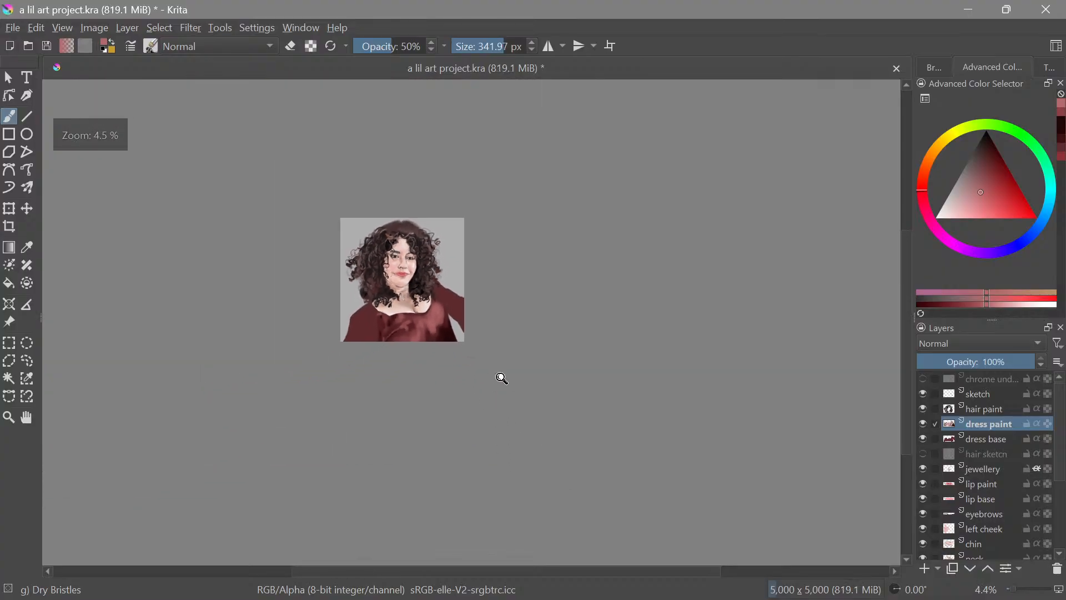
scroll(500, 376, up, 3)
scroll(499, 310, up, 2)
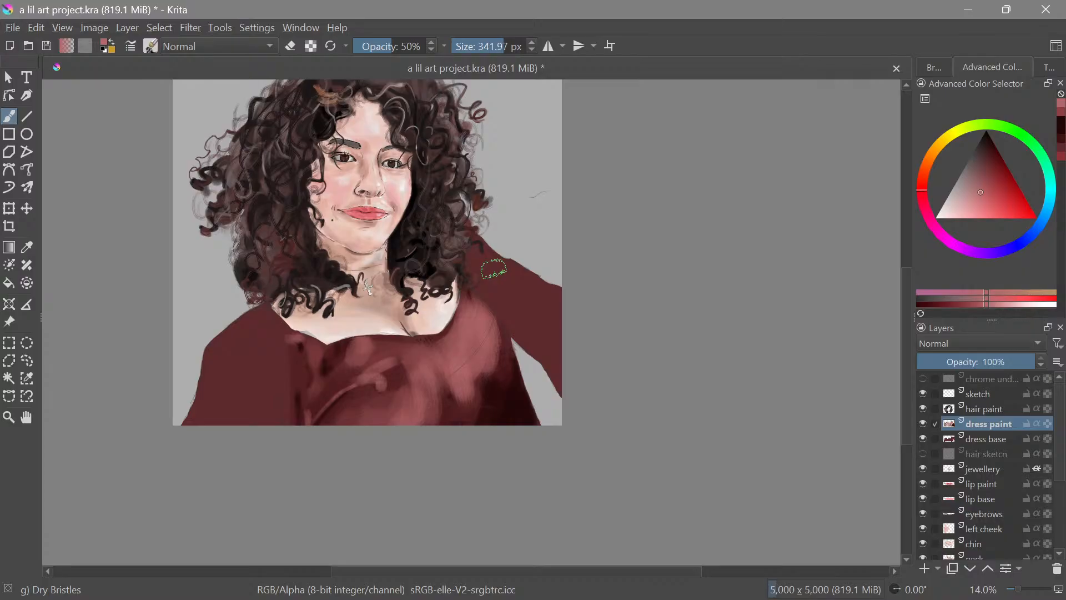
drag(511, 382, 541, 391)
drag(545, 355, 590, 413)
drag(591, 376, 605, 355)
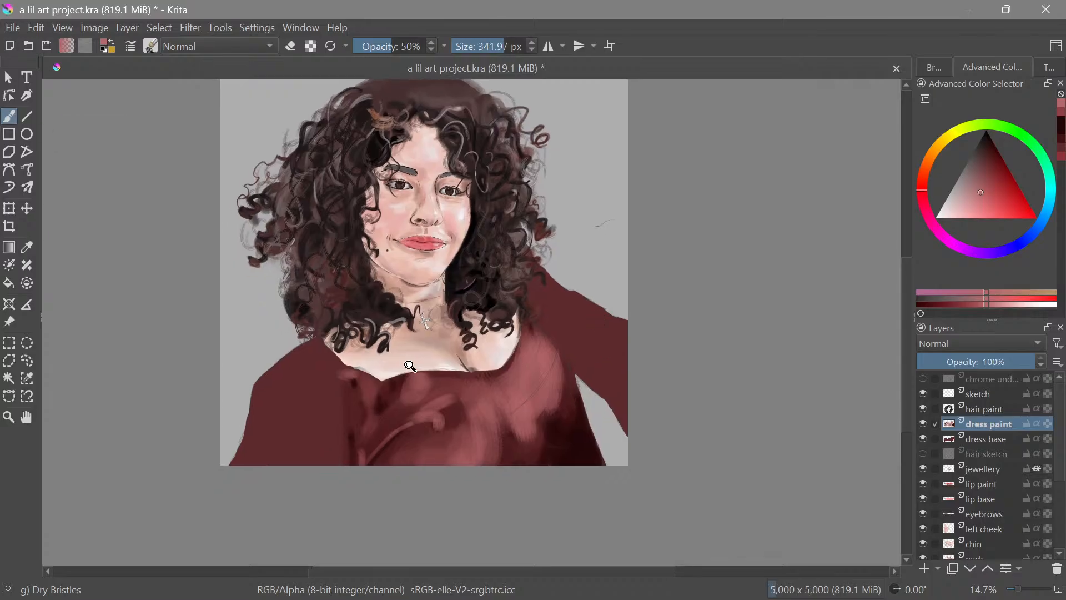
drag(410, 366, 409, 278)
drag(433, 464, 368, 326)
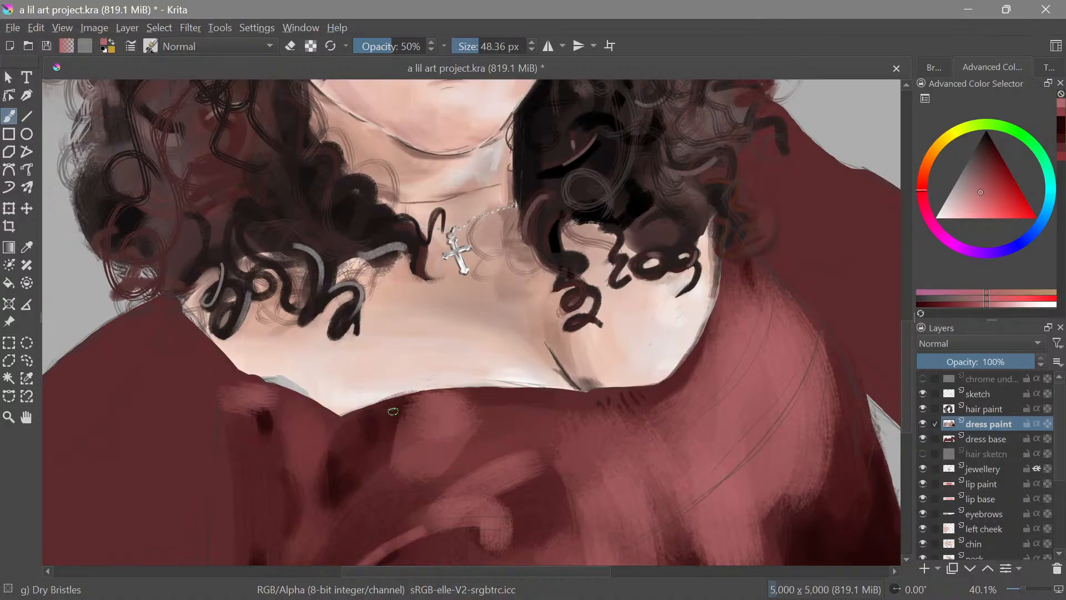
scroll(581, 421, down, 4)
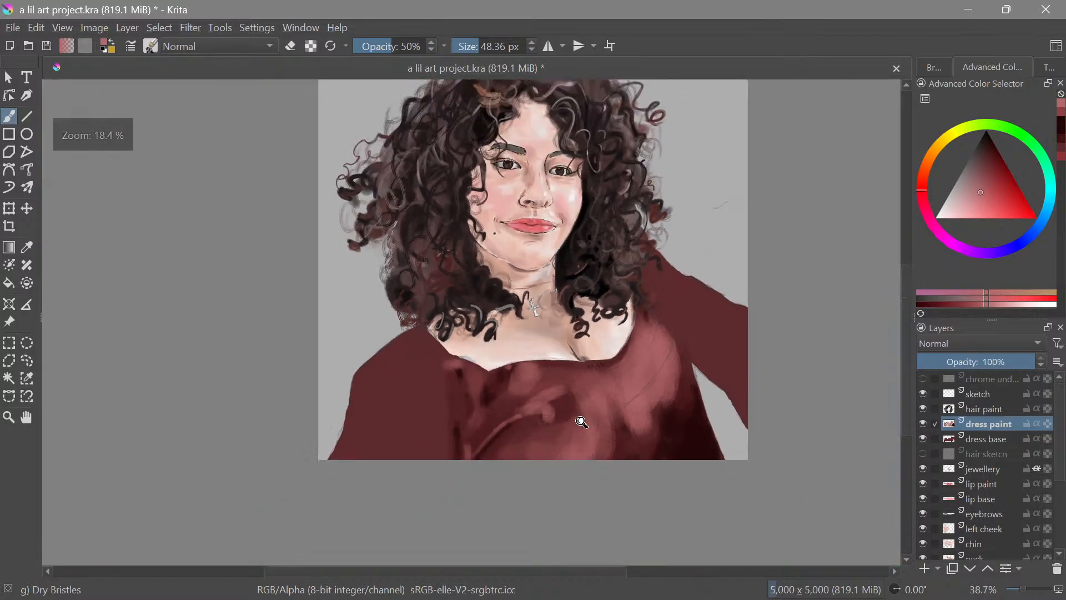
drag(612, 422, 426, 434)
scroll(426, 433, up, 2)
scroll(442, 413, up, 2)
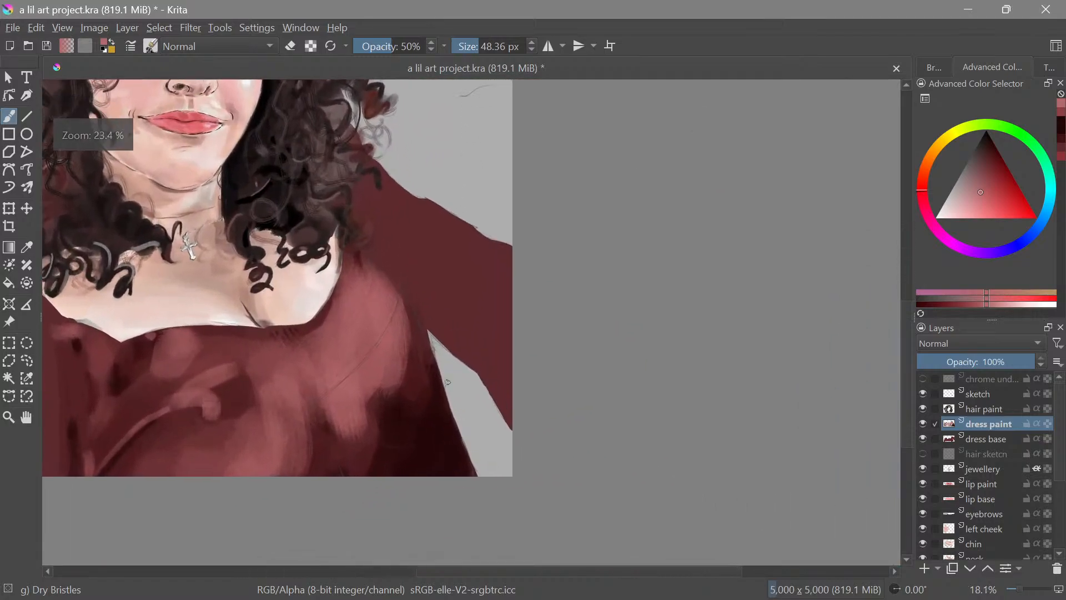
drag(451, 388, 500, 399)
Sample a dark red from the dress and shade between the side chest highlights with a 226.26 px brush
drag(421, 365, 467, 355)
ctrl+click(413, 435)
drag(417, 428, 450, 428)
mouse_move(392, 369)
mouse_down()
mouse_move(395, 419)
mouse_move(406, 368)
mouse_move(385, 416)
mouse_move(405, 356)
mouse_move(387, 409)
mouse_move(401, 370)
mouse_move(430, 379)
mouse_up()
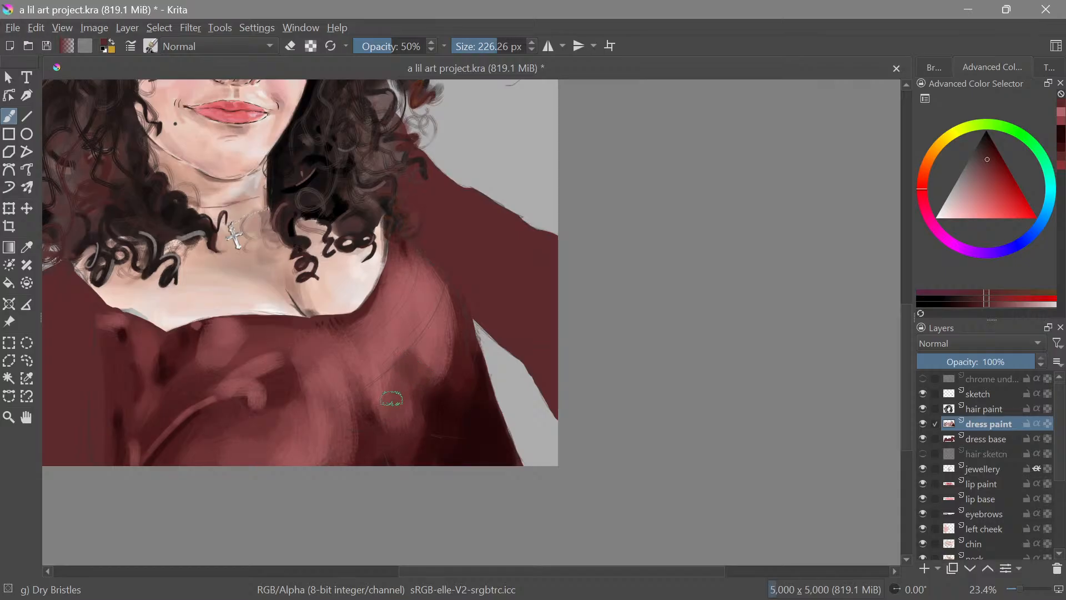
Pick a pale pink and paint small highlights by the neckline folds and on the curved fold with 107.02 px and 84.28 px brushes
scroll(459, 445, down, 6)
scroll(431, 500, up, 4)
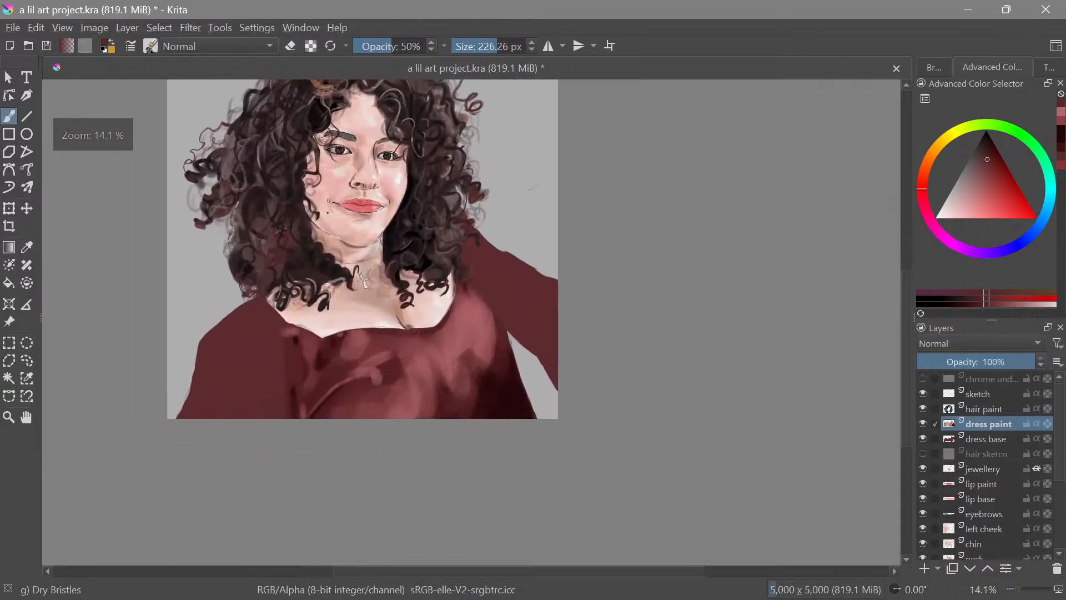
drag(982, 184, 968, 194)
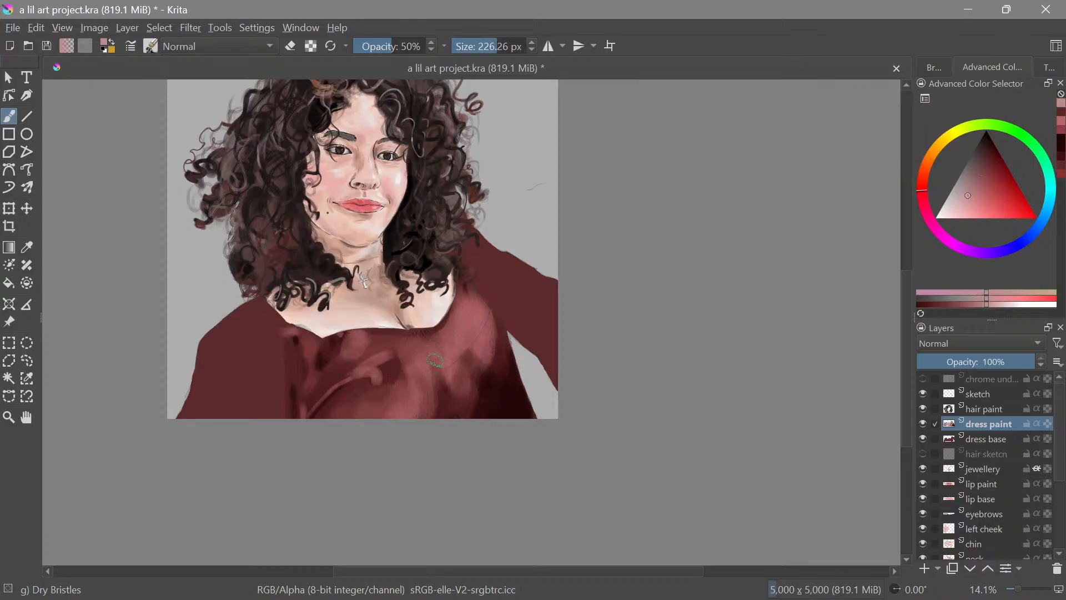
drag(436, 396, 493, 364)
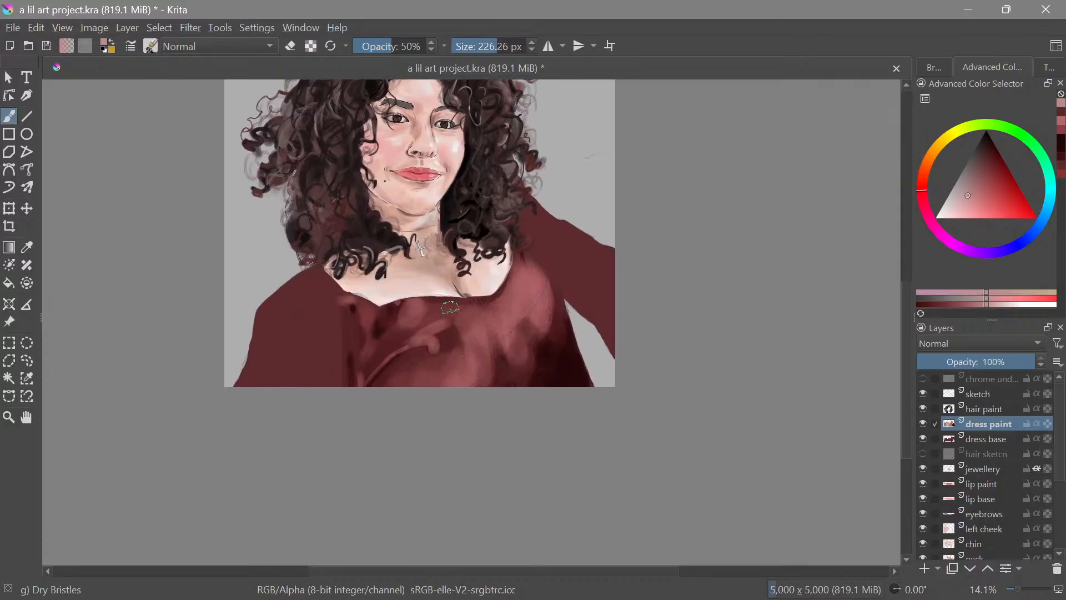
ctrl+drag(383, 348, 327, 295)
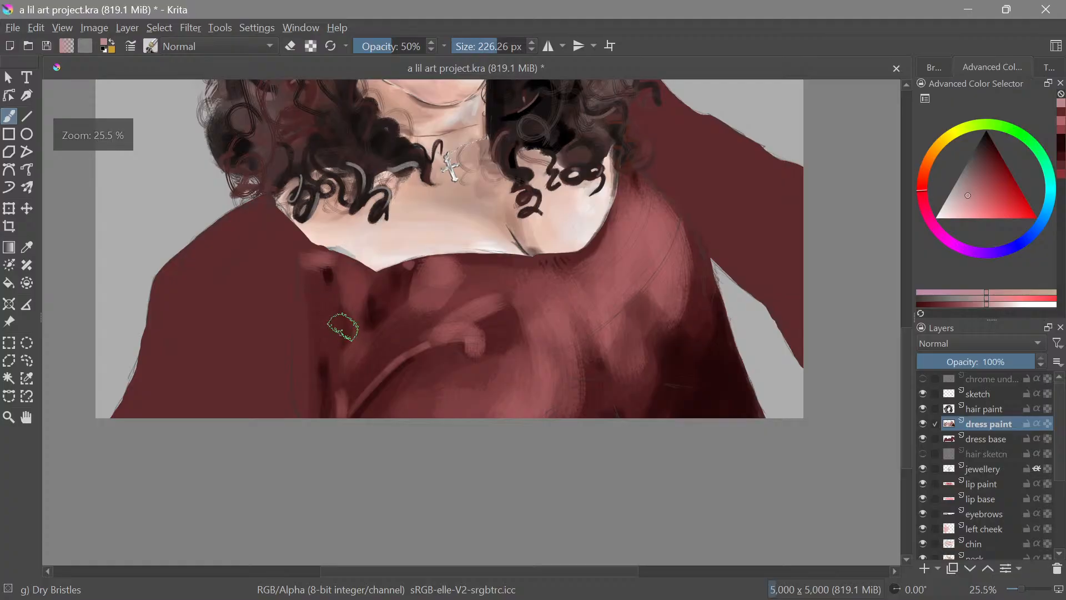
shift+drag(421, 391, 402, 390)
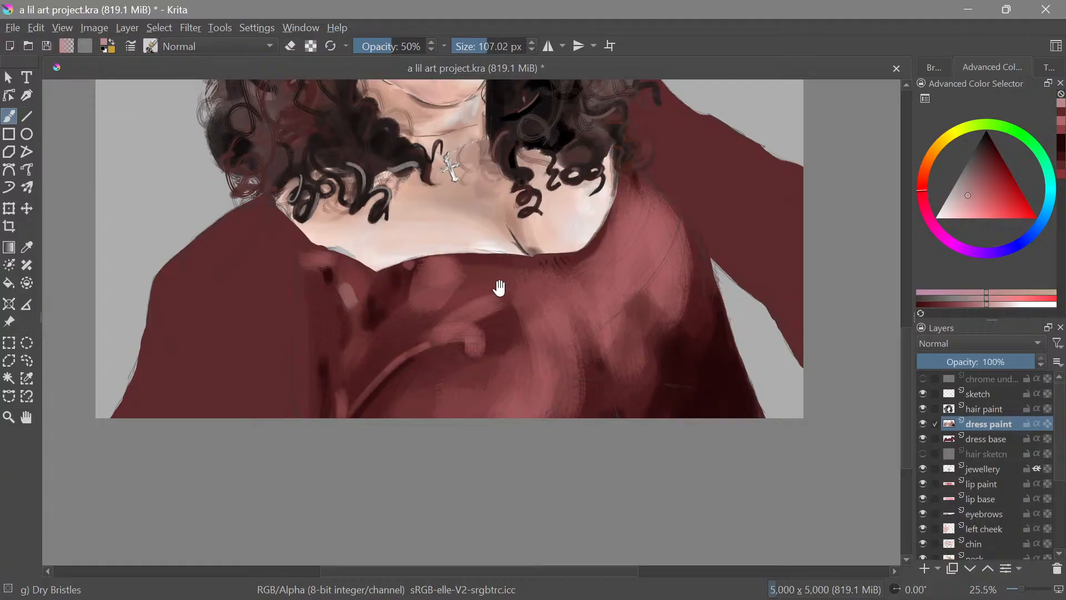
drag(499, 288, 444, 299)
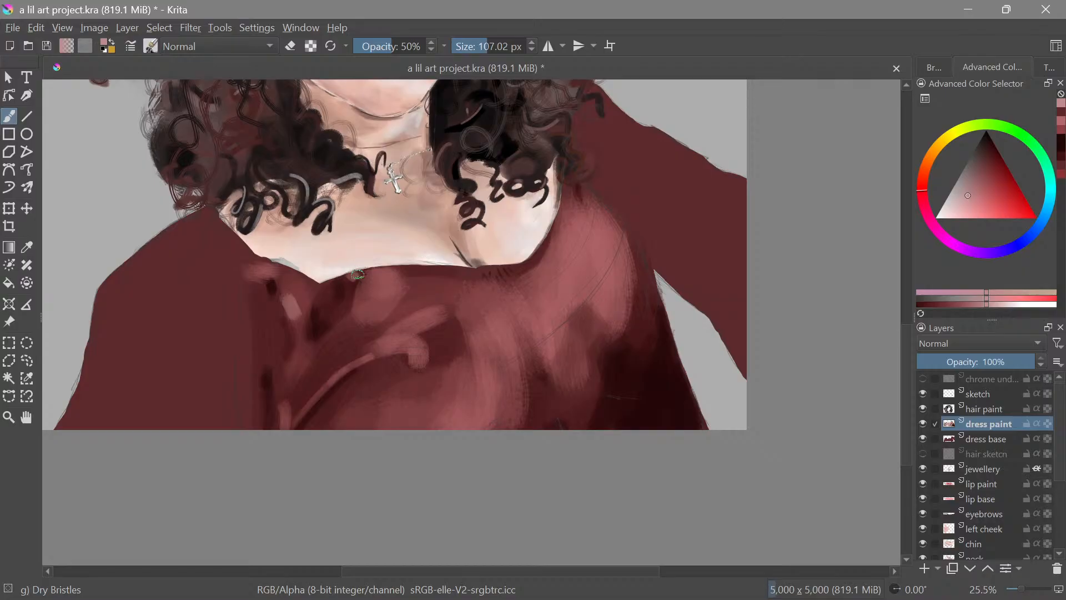
mouse_move(478, 371)
mouse_down()
mouse_move(455, 330)
mouse_move(432, 318)
mouse_up()
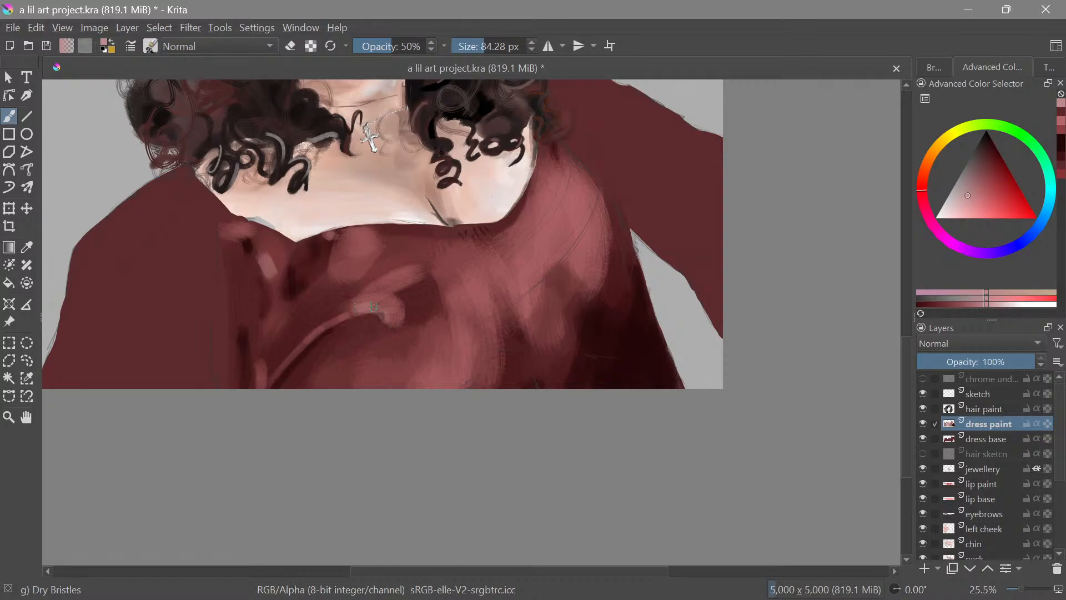
drag(356, 312, 373, 298)
Paint a broad pale pink highlight on the middle of the chest below the neckline, enlarging the brush to 241.38 px
mouse_move(457, 280)
ctrl+mouse_down()
mouse_move(445, 421)
mouse_move(476, 315)
mouse_move(437, 329)
ctrl+mouse_up()
mouse_move(429, 329)
shift+mouse_down()
mouse_move(470, 330)
mouse_move(456, 316)
shift+mouse_up()
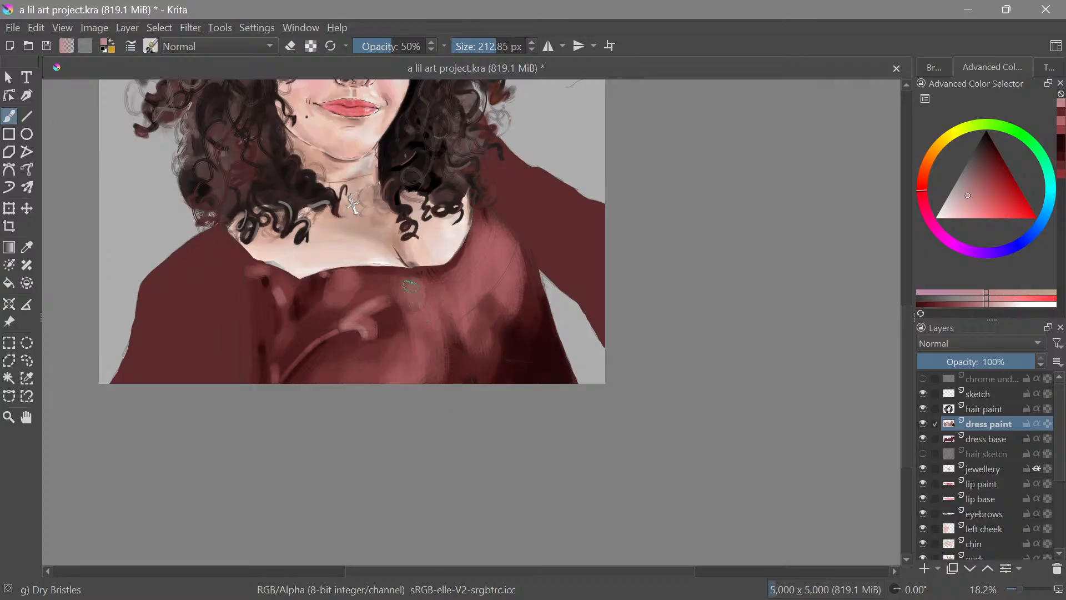
ctrl+drag(448, 282, 512, 270)
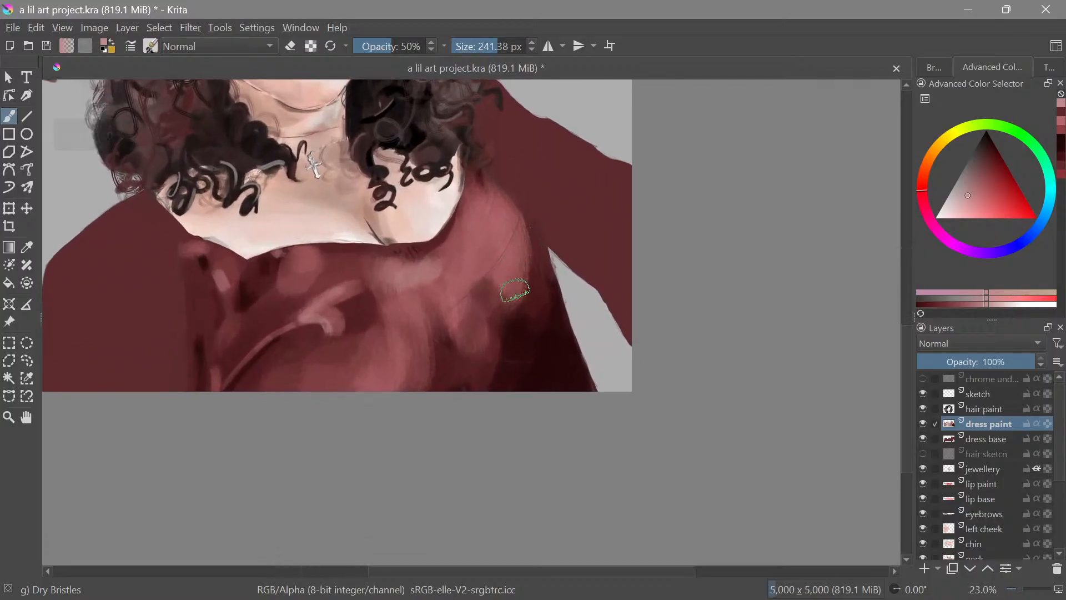
Reduce the brush to 101.09 px and paint a pale pink highlight stroke down the middle chest fold
shift+drag(522, 355, 474, 358)
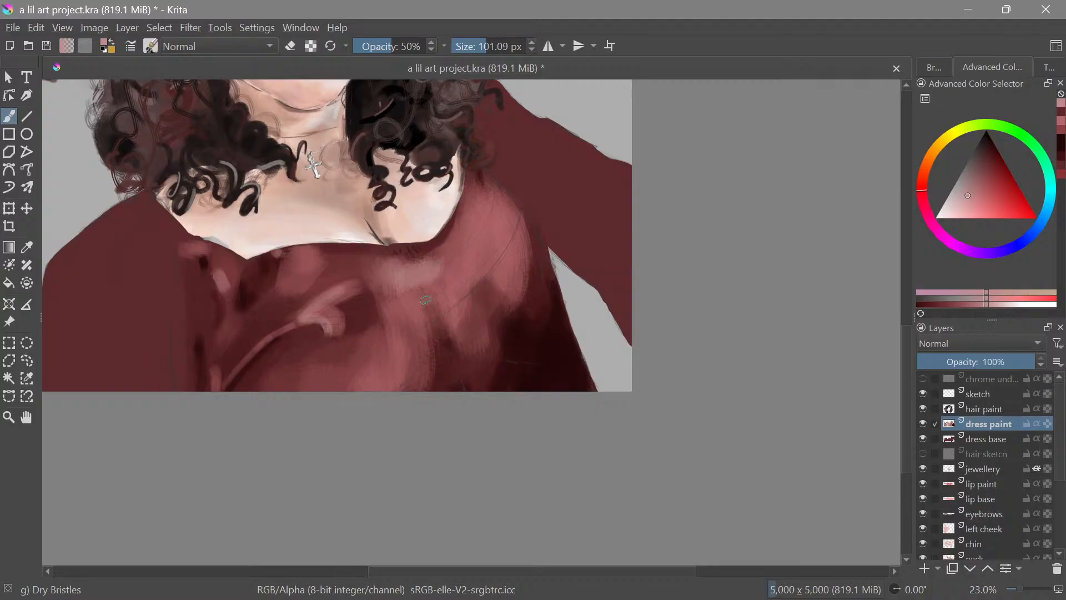
drag(427, 302, 445, 356)
mouse_move(459, 282)
ctrl+mouse_down()
mouse_move(457, 433)
mouse_move(495, 326)
mouse_move(458, 293)
mouse_move(424, 312)
mouse_move(417, 335)
mouse_move(498, 447)
ctrl+mouse_up()
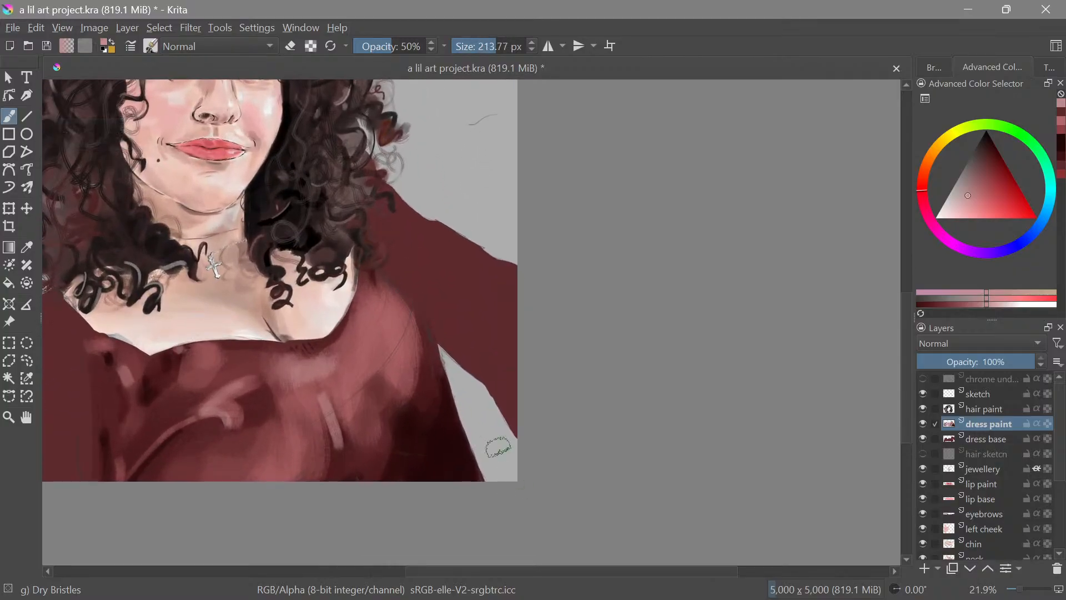
Paint thin pale pink highlights on the shoulder near the hair and along its outer curve with a 59.39 px brush
mouse_move(418, 325)
ctrl+mouse_down()
mouse_move(379, 271)
mouse_move(376, 230)
ctrl+mouse_up()
mouse_move(392, 353)
shift+mouse_down()
mouse_move(371, 354)
mouse_move(377, 382)
shift+mouse_up()
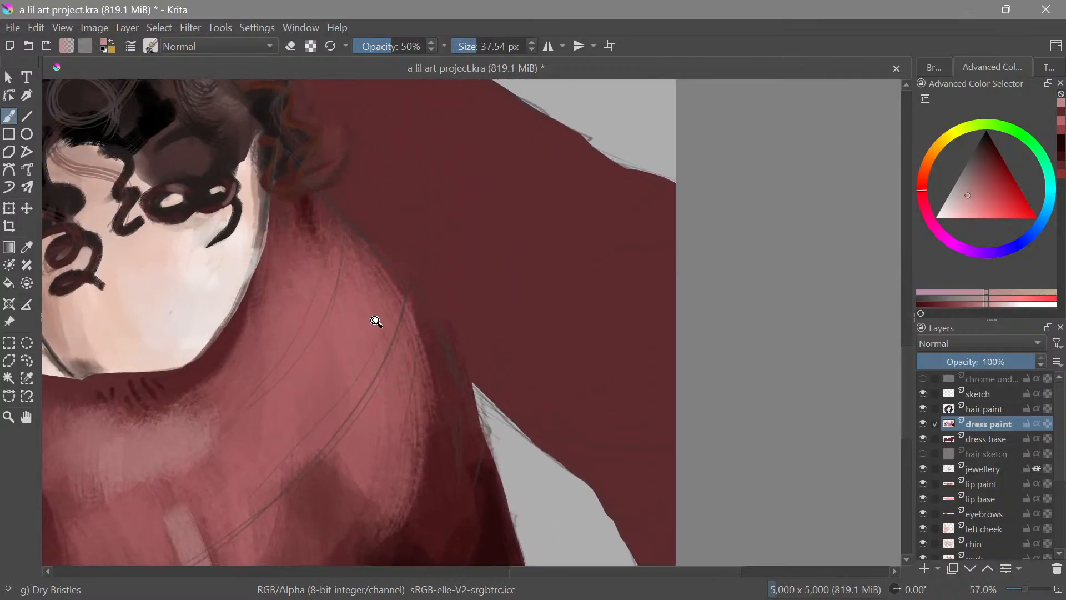
ctrl+drag(376, 321, 369, 333)
mouse_move(309, 239)
shift+mouse_down()
mouse_move(318, 239)
mouse_move(297, 251)
mouse_move(336, 322)
shift+mouse_up()
mouse_move(400, 281)
ctrl+mouse_down()
mouse_move(440, 435)
mouse_move(433, 462)
mouse_move(445, 381)
mouse_move(395, 289)
mouse_move(377, 277)
ctrl+mouse_up()
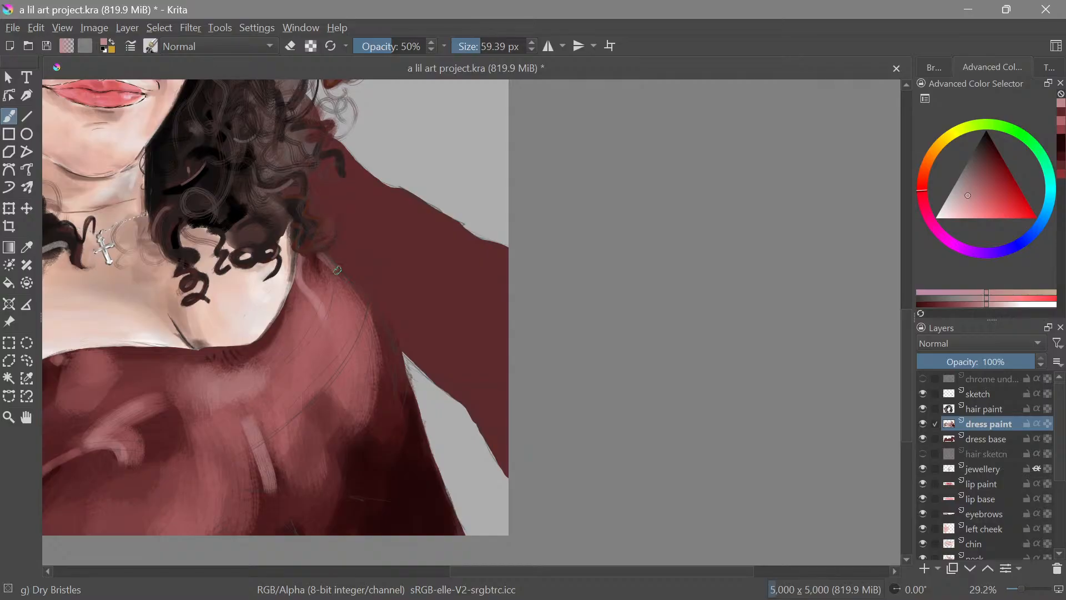
drag(357, 295, 361, 399)
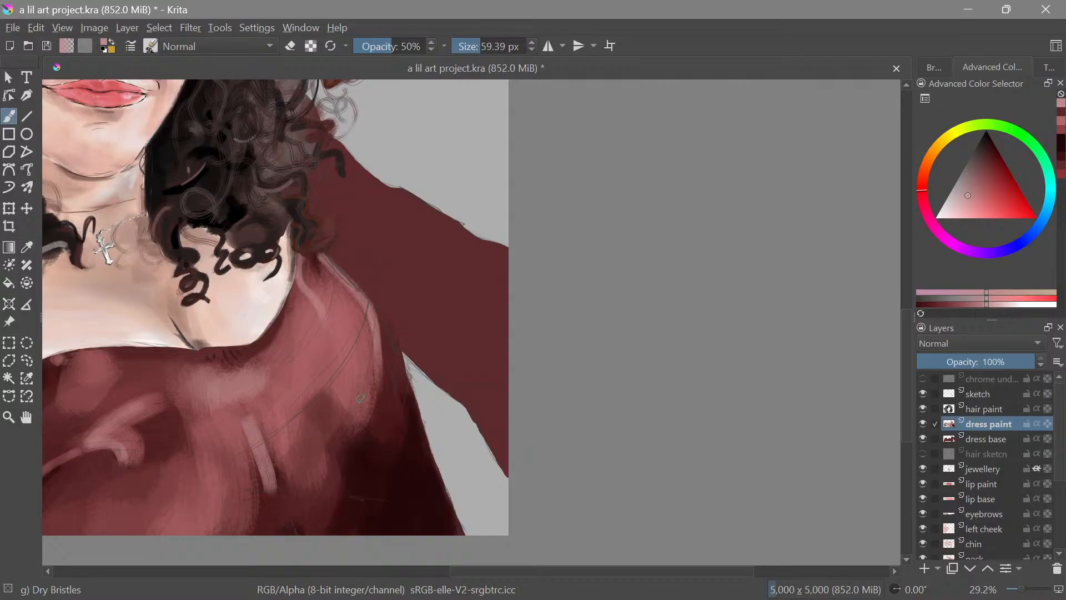
Hide the sketch layer and check the dress highlights against the whole portrait
mouse_move(412, 240)
ctrl+mouse_down()
mouse_move(462, 355)
mouse_move(472, 415)
mouse_move(444, 331)
ctrl+mouse_up()
drag(445, 273, 479, 284)
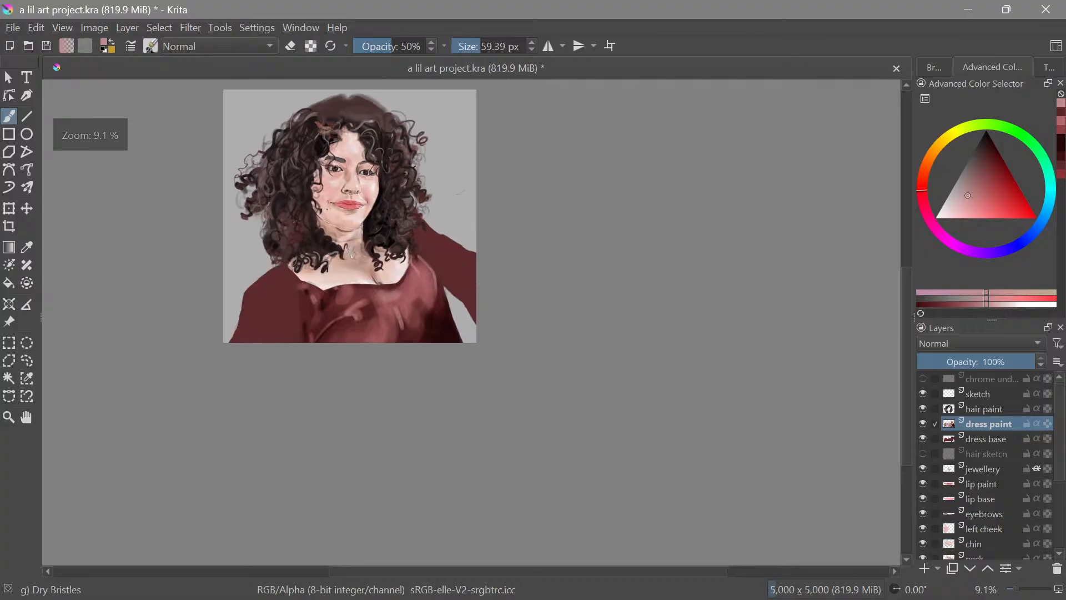
drag(429, 313, 523, 447)
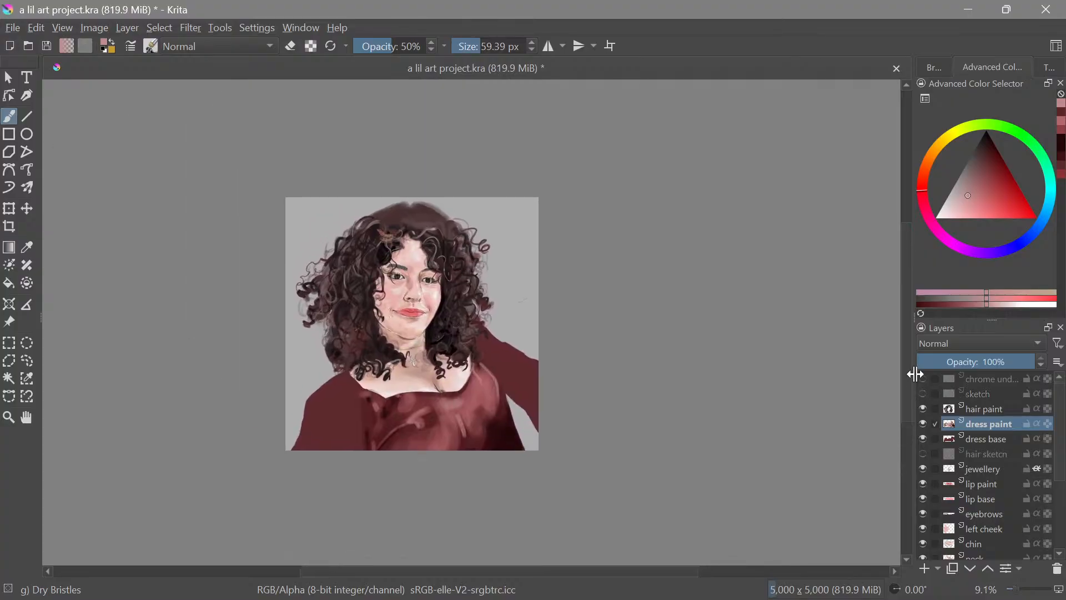
ctrl+drag(538, 355, 555, 387)
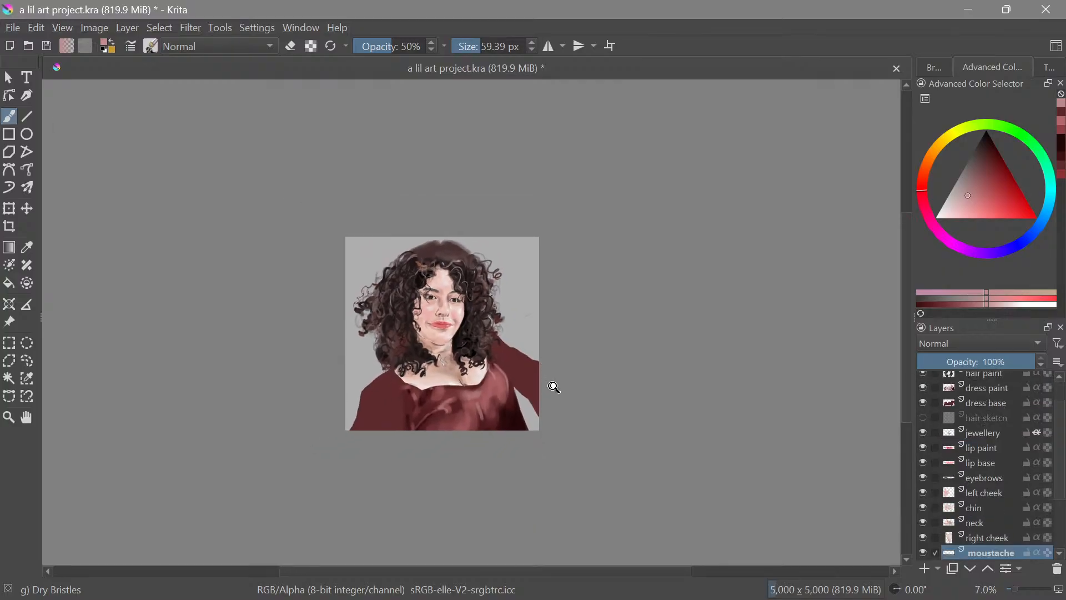
ctrl+drag(554, 387, 486, 319)
Reactivate the dress paint layer and brush a pale pink streak down the dress side under the arm at 246.79 px
shift+drag(482, 372, 588, 541)
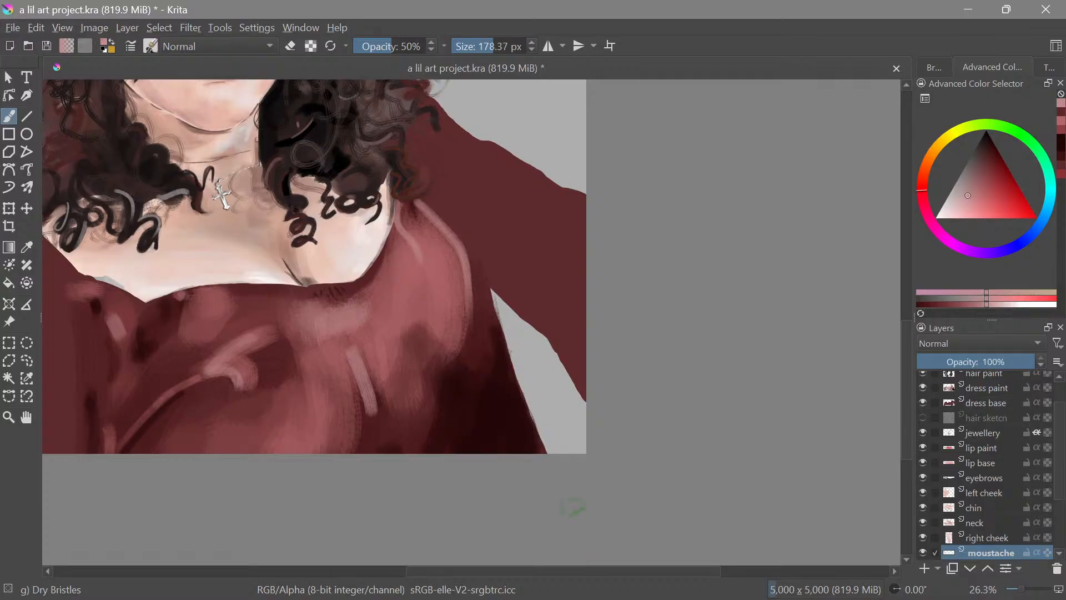
shift+drag(492, 325, 493, 325)
drag(1058, 452, 1050, 409)
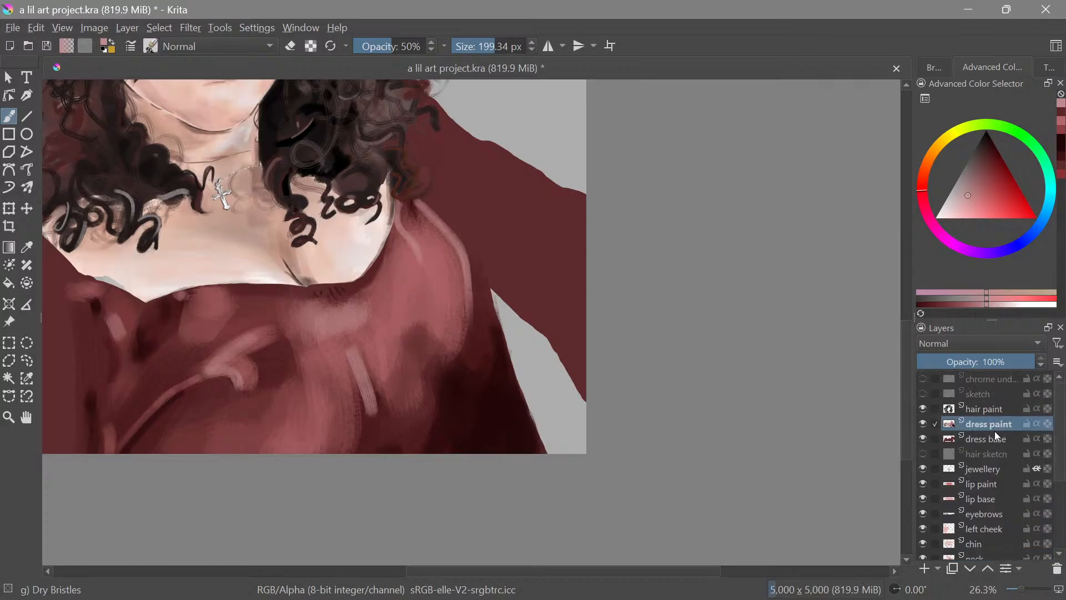
drag(562, 393, 565, 421)
click(984, 389)
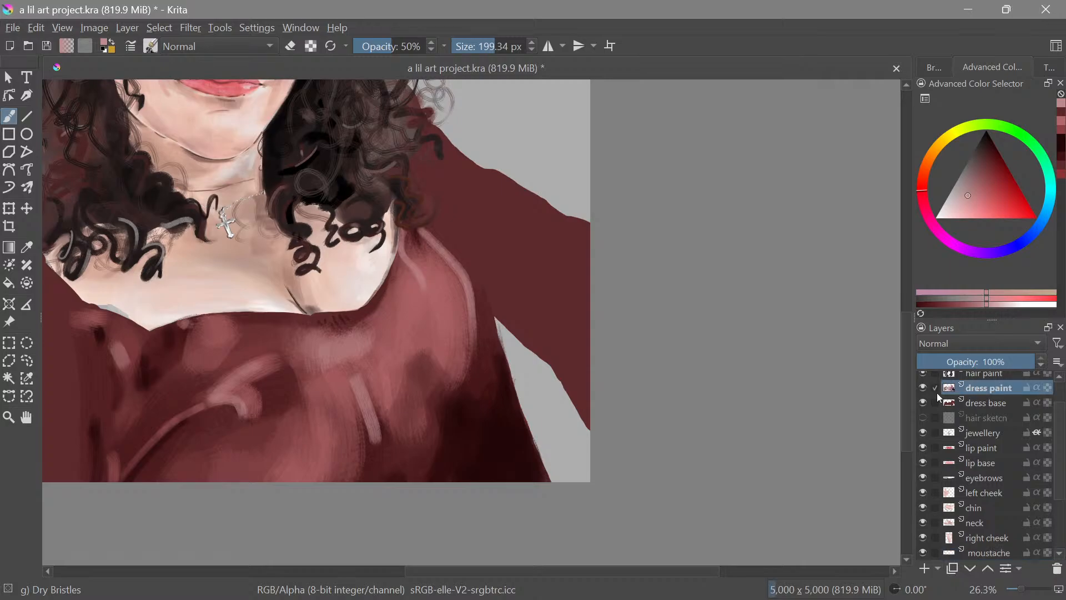
drag(492, 448, 477, 442)
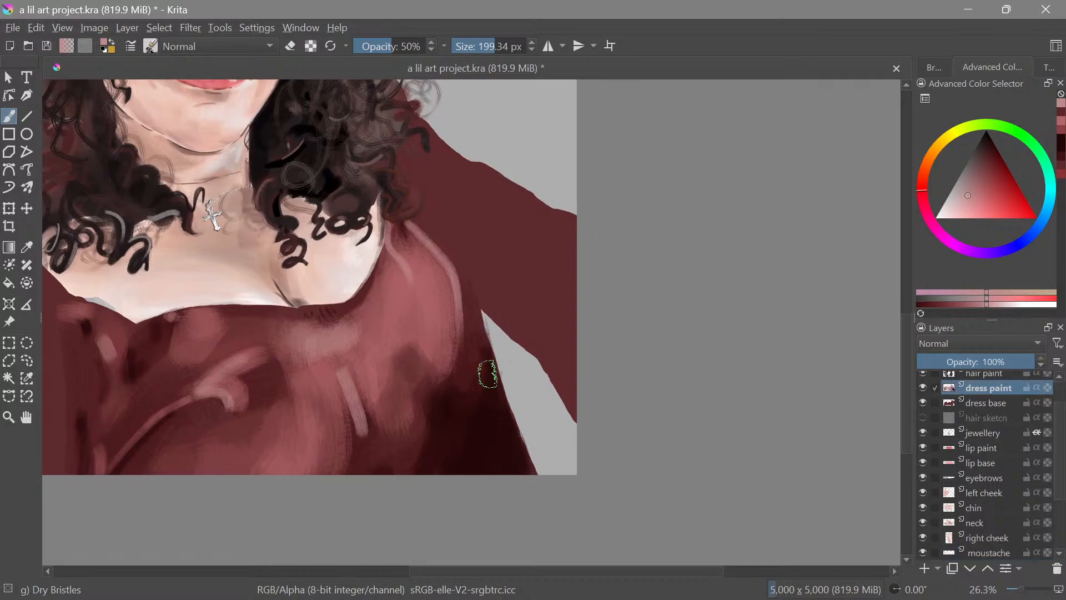
drag(487, 372, 493, 362)
mouse_move(469, 305)
mouse_down()
mouse_move(469, 423)
mouse_move(458, 289)
mouse_move(468, 341)
mouse_move(457, 431)
mouse_move(481, 374)
mouse_move(466, 424)
mouse_up()
mouse_move(511, 339)
mouse_down()
mouse_move(516, 457)
mouse_move(526, 443)
mouse_move(513, 353)
mouse_up()
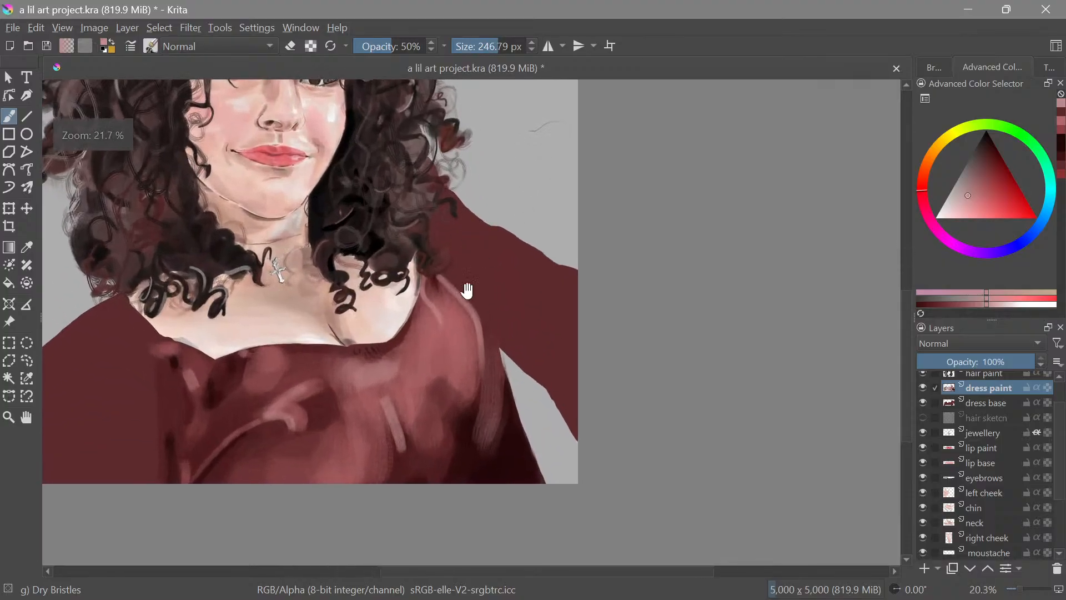
Sample a dark red from the dress and shade its lower outer side under the arm with a 276.95 px brush
drag(466, 290, 493, 233)
ctrl+click(345, 352)
key(])
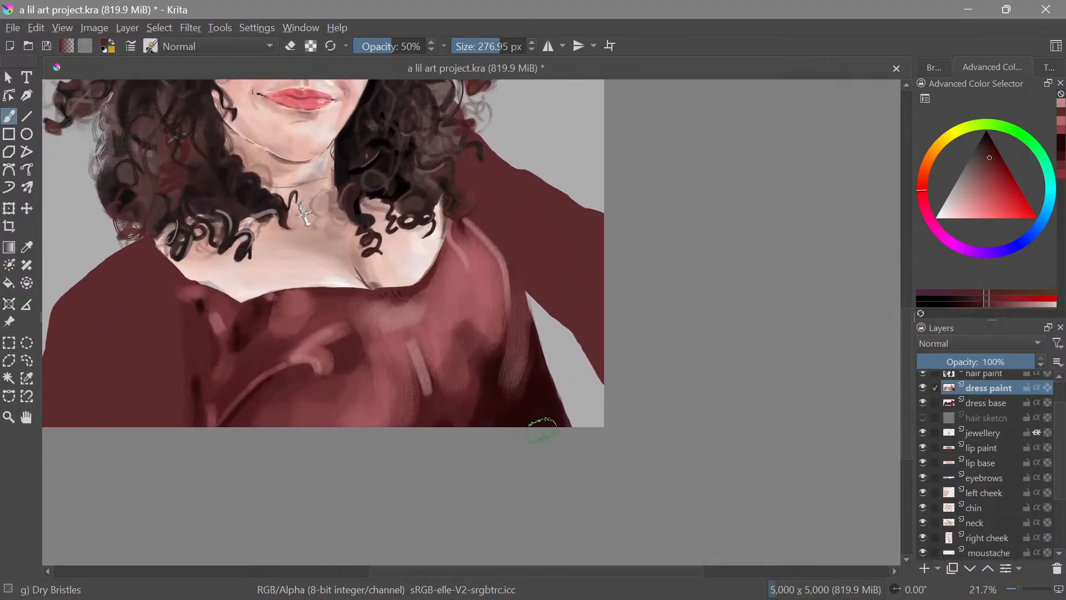
drag(531, 402, 504, 431)
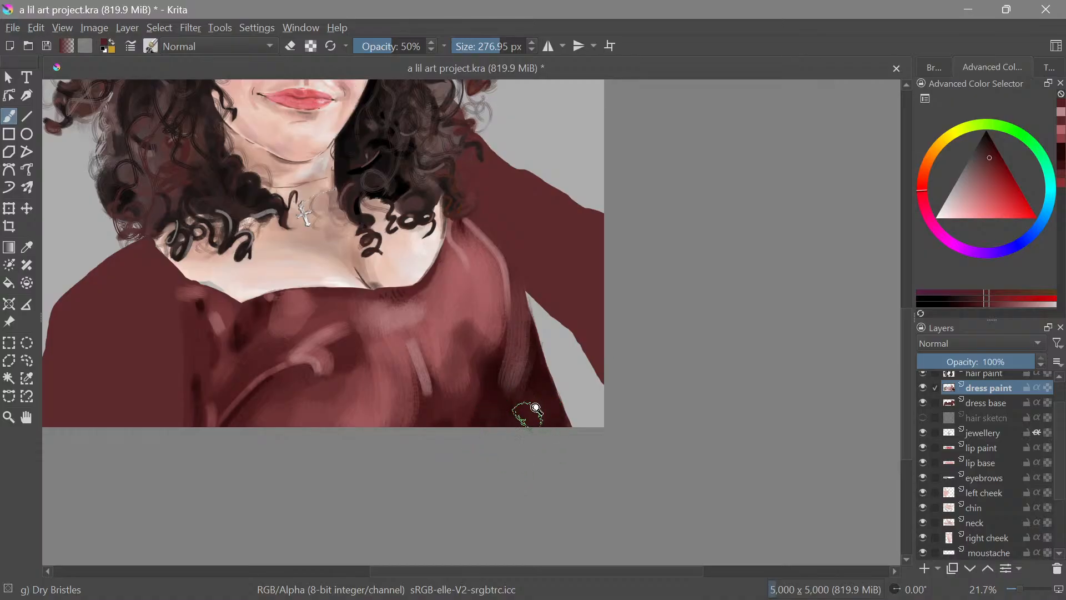
drag(598, 402, 606, 479)
drag(661, 420, 660, 395)
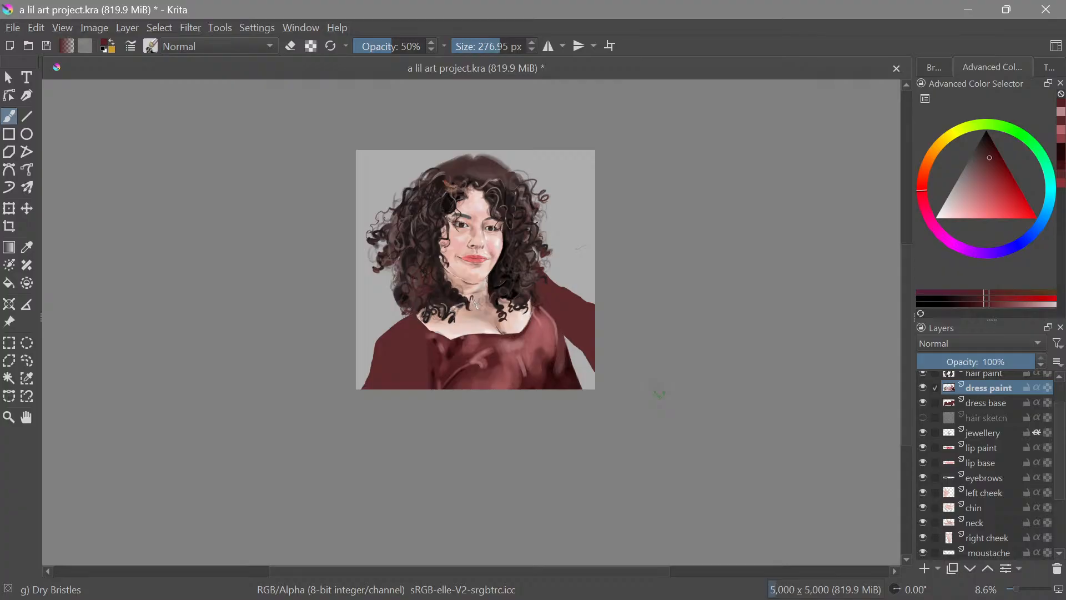
Sample a very dark red from the dress and reduce the brush to 23.55 px for fine neckline detail
scroll(478, 332, up, 6)
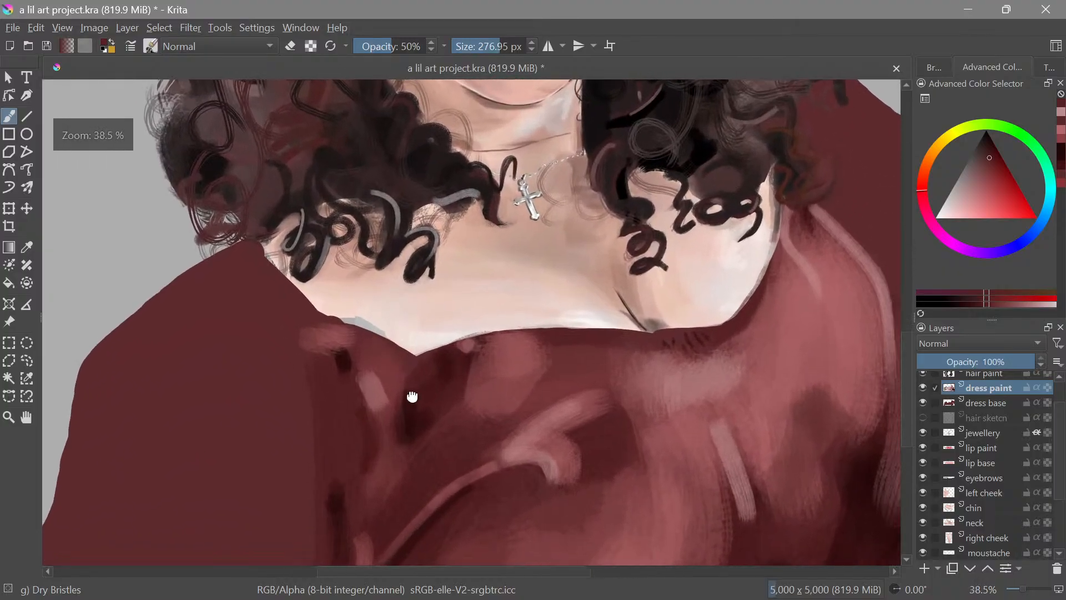
drag(472, 408, 457, 389)
drag(504, 461, 316, 316)
drag(758, 365, 674, 495)
ctrl+click(692, 381)
ctrl+click(658, 348)
drag(403, 331, 588, 316)
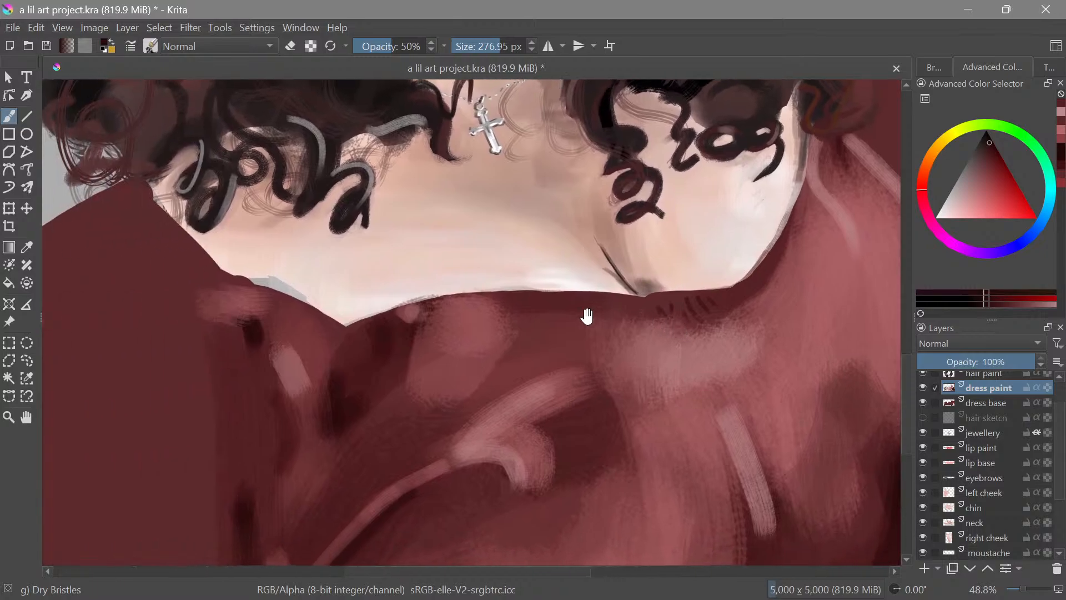
mouse_move(418, 401)
mouse_down()
mouse_move(406, 384)
mouse_move(365, 387)
mouse_up()
mouse_move(416, 428)
mouse_down()
mouse_move(364, 397)
mouse_move(324, 261)
mouse_up()
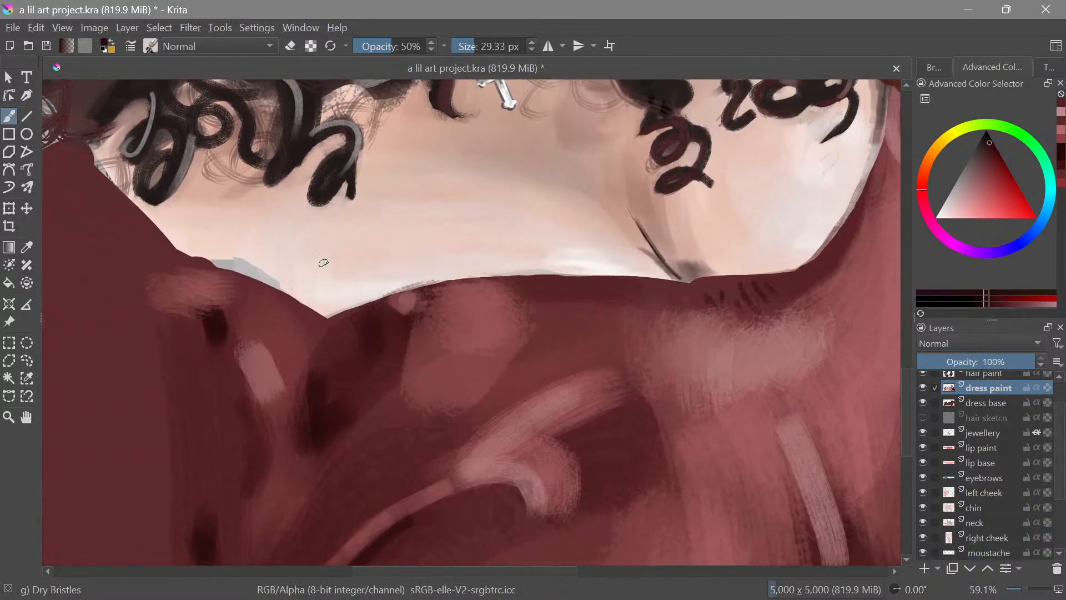
drag(369, 362, 507, 228)
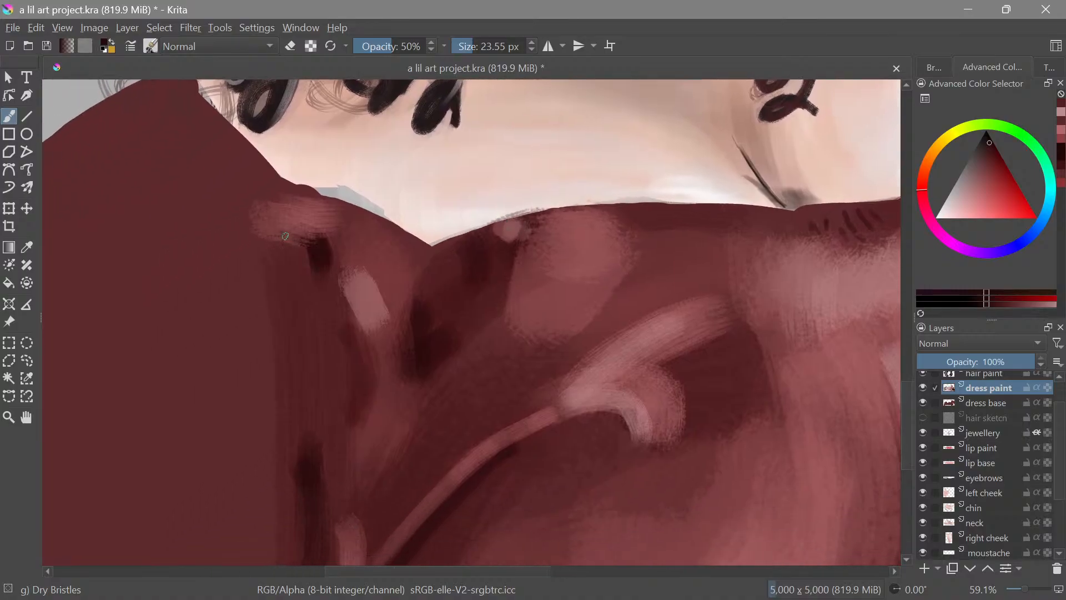
Darken the brush colour to a near-black red, trying short stitch strokes below the neckline and undoing them
mouse_move(285, 236)
mouse_down()
mouse_move(342, 243)
mouse_move(288, 236)
mouse_move(310, 225)
mouse_move(353, 246)
mouse_up()
key(ctrl+z)
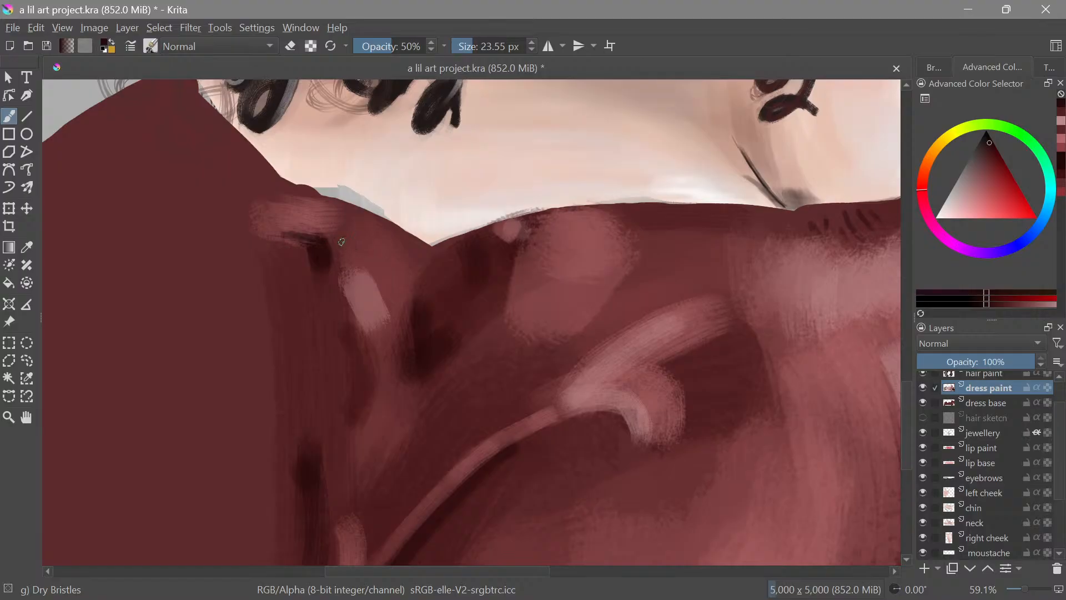
click(989, 137)
click(987, 137)
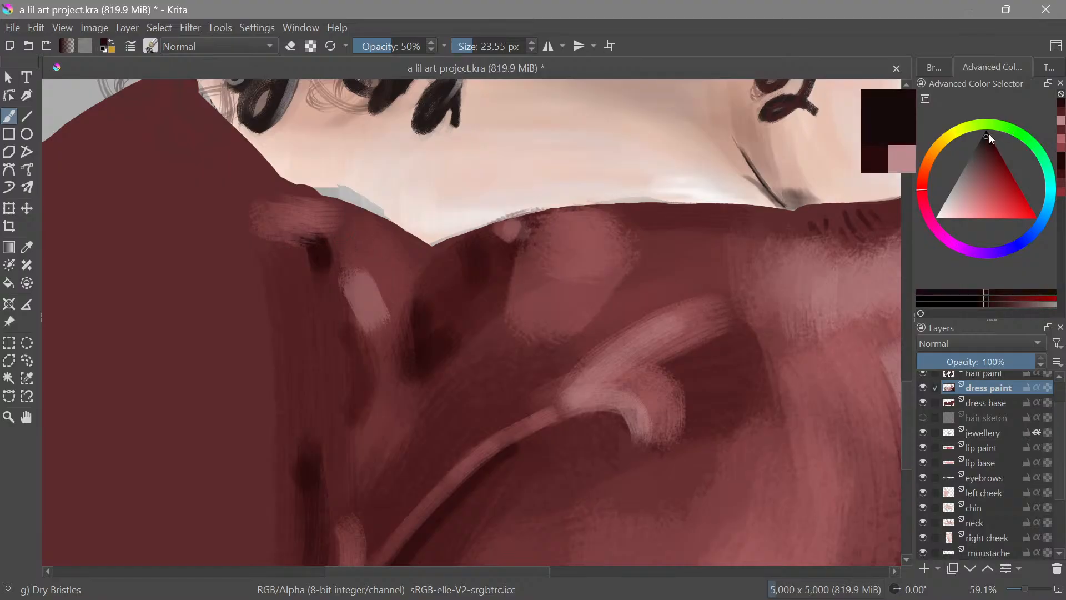
drag(282, 227, 305, 234)
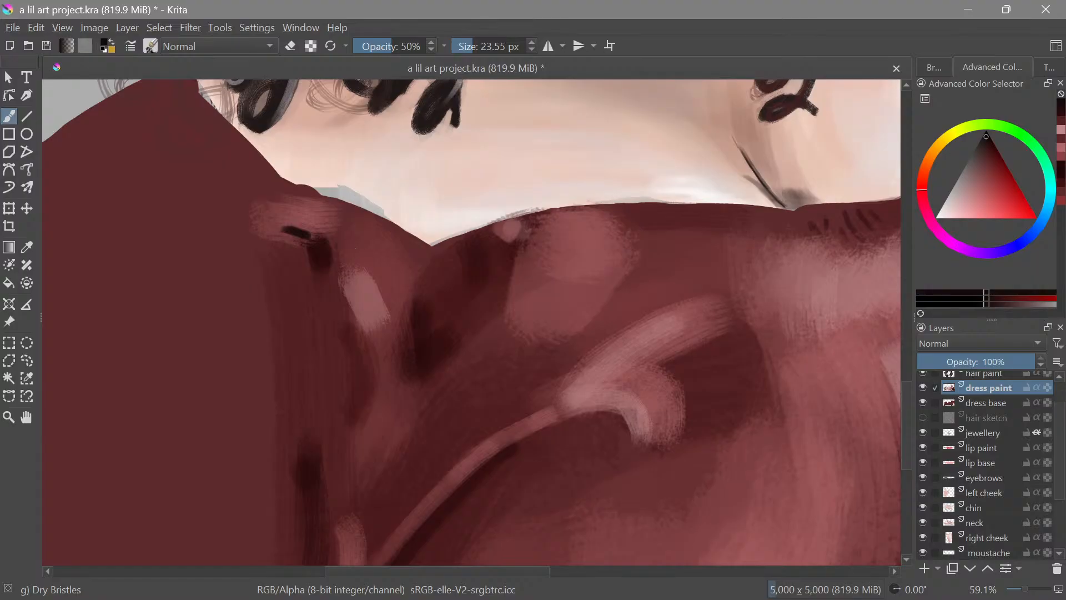
key(ctrl+z)
Set the brush opacity to 100% and paint short near-black stitch dashes along the neckline's pointed corner
click(427, 46)
drag(300, 221, 326, 226)
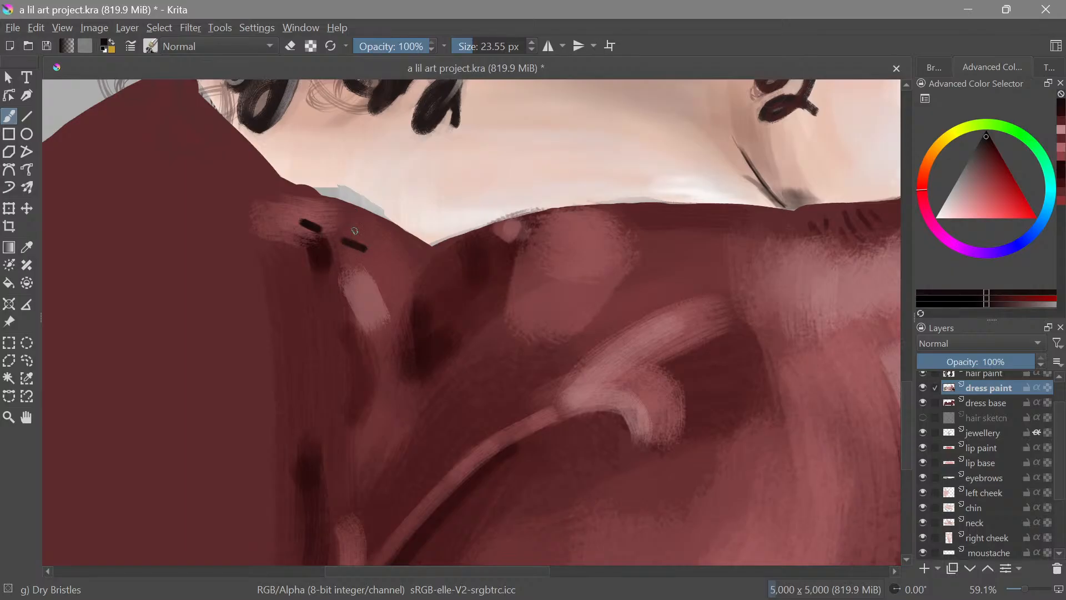
drag(392, 259, 418, 265)
scroll(423, 259, down, 5)
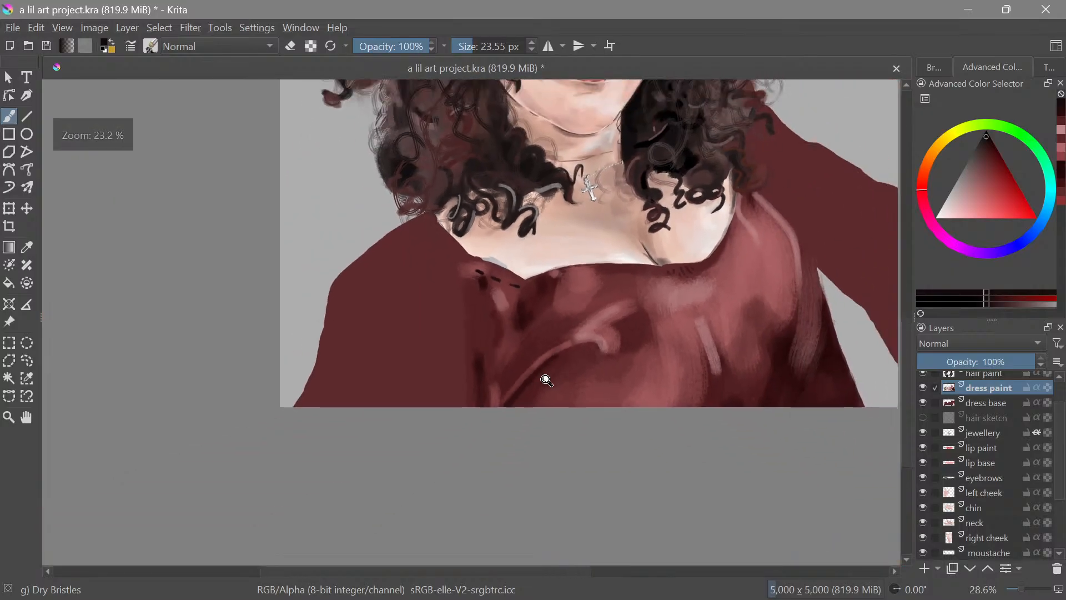
scroll(514, 428, up, 3)
scroll(503, 277, up, 2)
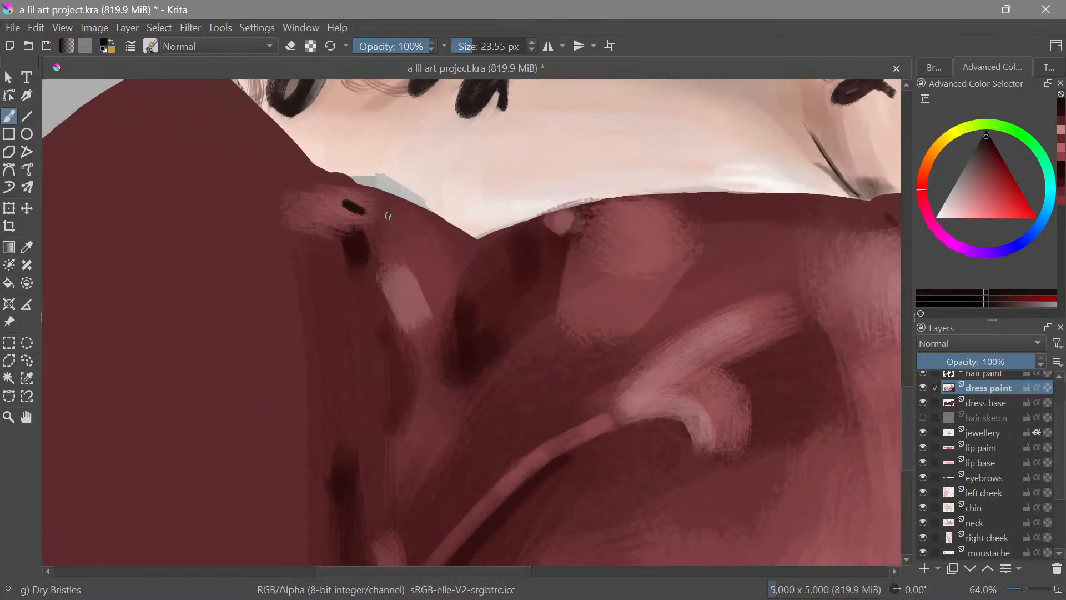
mouse_move(451, 256)
mouse_down()
mouse_move(431, 249)
mouse_move(419, 328)
mouse_move(390, 301)
mouse_up()
key(ctrl+z)
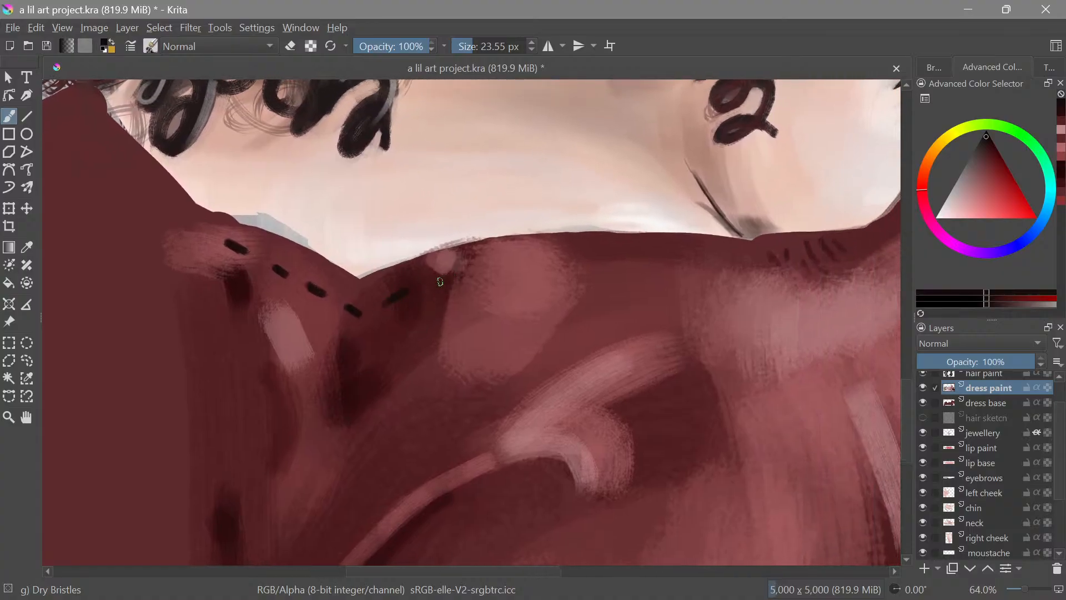
Continue the row of near-black stitch dashes along the middle of the neckline and up its side to the hair
mouse_move(448, 277)
mouse_down()
mouse_move(508, 290)
mouse_move(402, 322)
mouse_move(403, 294)
mouse_move(482, 292)
mouse_move(365, 333)
mouse_move(364, 311)
mouse_move(419, 312)
mouse_move(428, 334)
mouse_move(430, 322)
mouse_move(559, 346)
mouse_move(596, 497)
mouse_move(593, 425)
mouse_move(614, 366)
mouse_move(568, 387)
mouse_up()
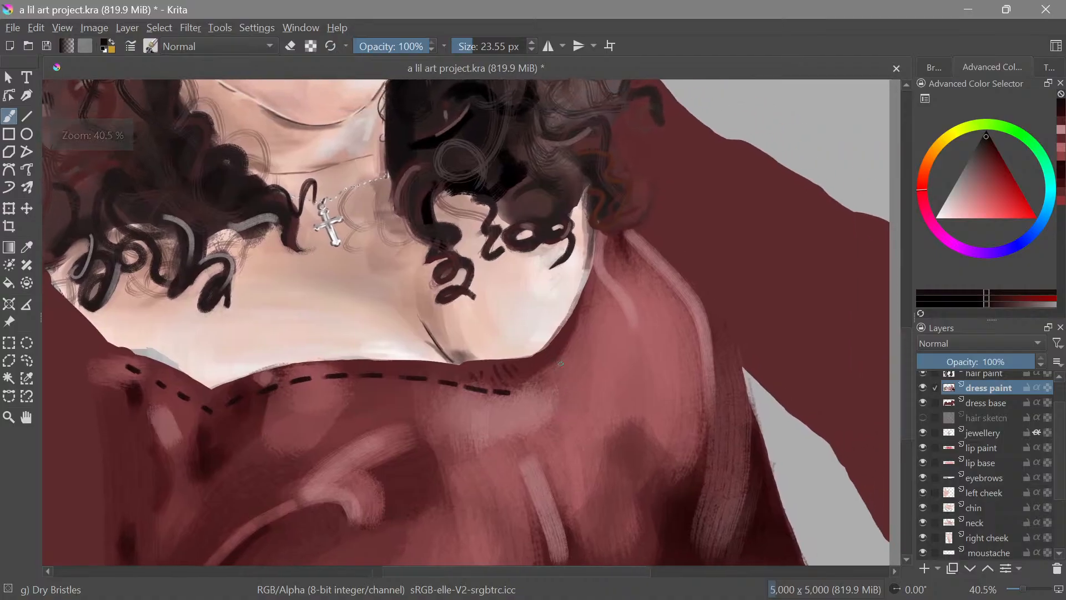
drag(579, 338, 542, 300)
drag(501, 405, 512, 398)
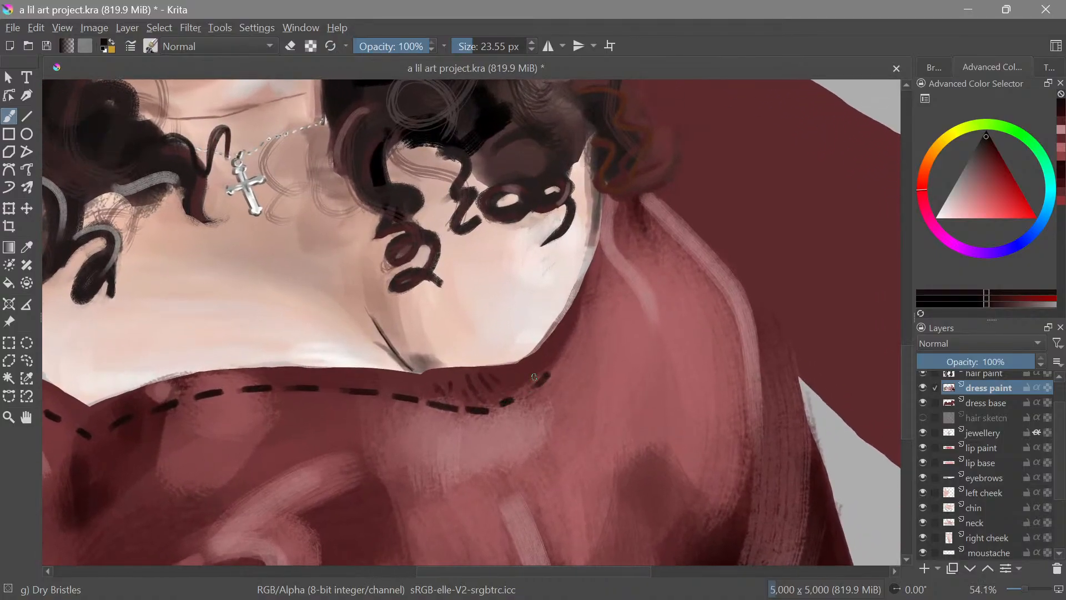
drag(566, 362, 576, 343)
drag(592, 322, 605, 299)
mouse_move(653, 257)
mouse_down()
mouse_move(612, 331)
mouse_move(577, 322)
mouse_up()
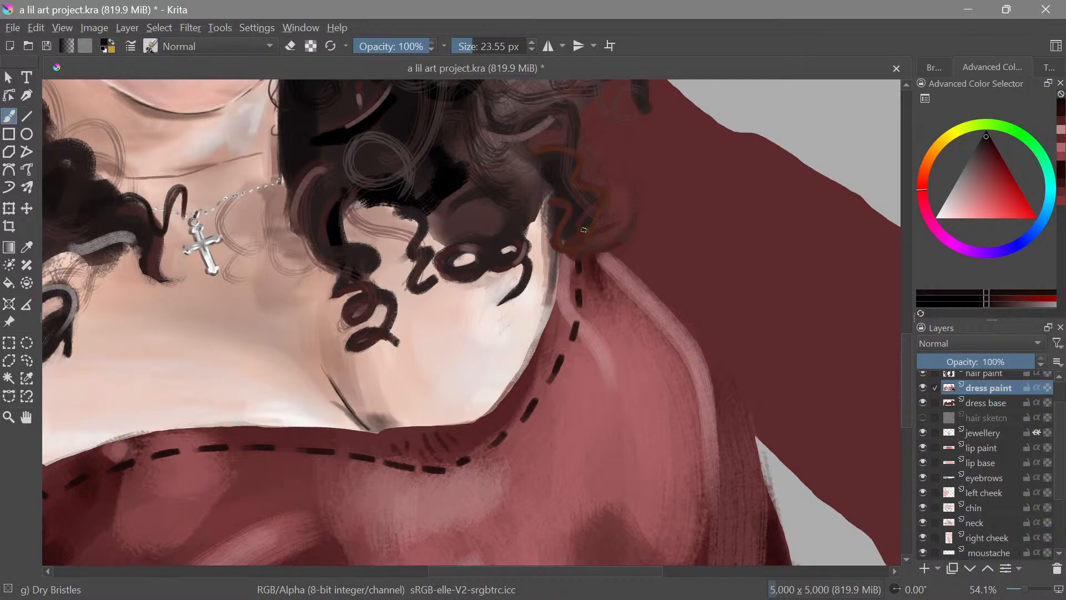
Check the stitched neckline in the full portrait and save the file
drag(584, 230, 713, 315)
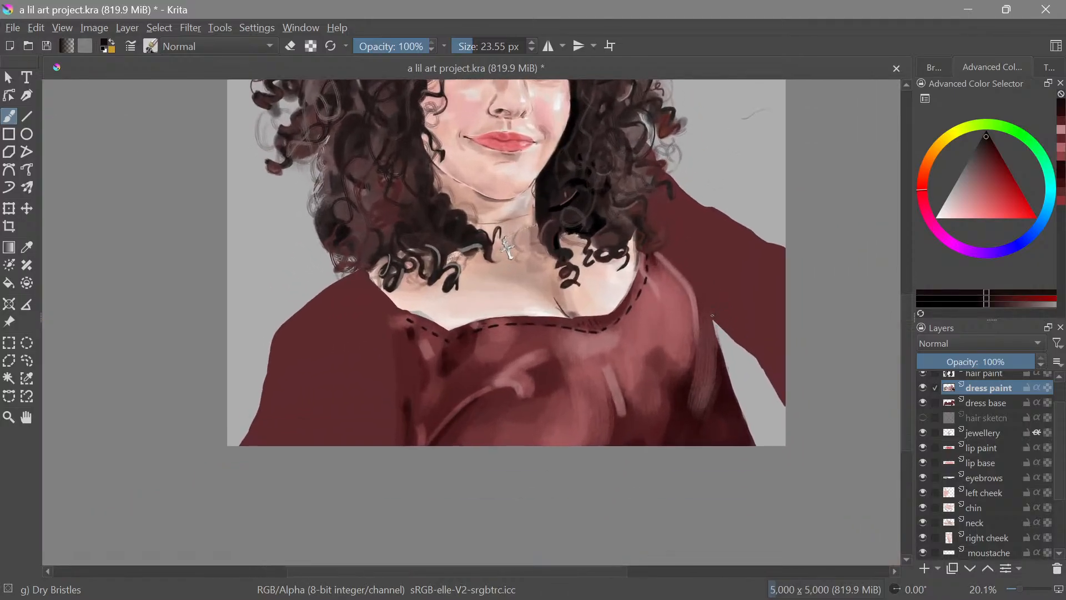
drag(657, 247, 682, 344)
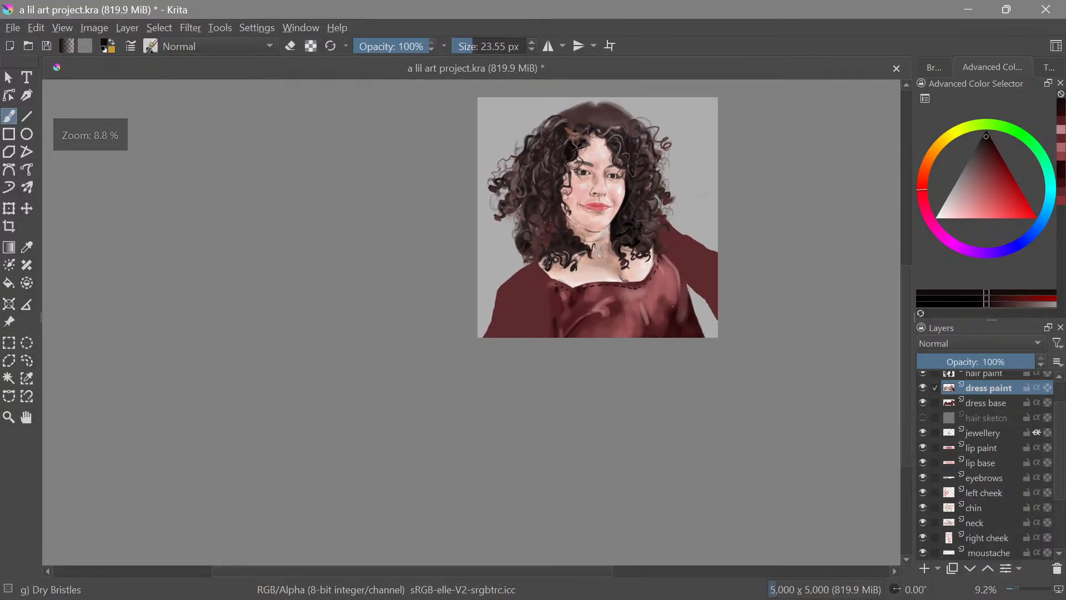
drag(683, 264, 609, 350)
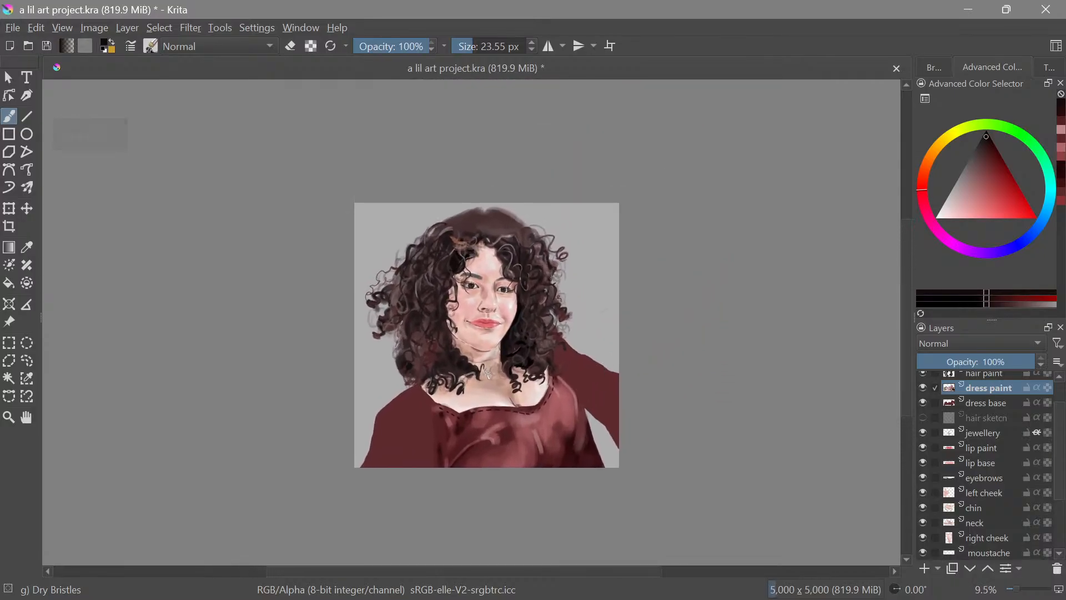
key(ctrl+s)
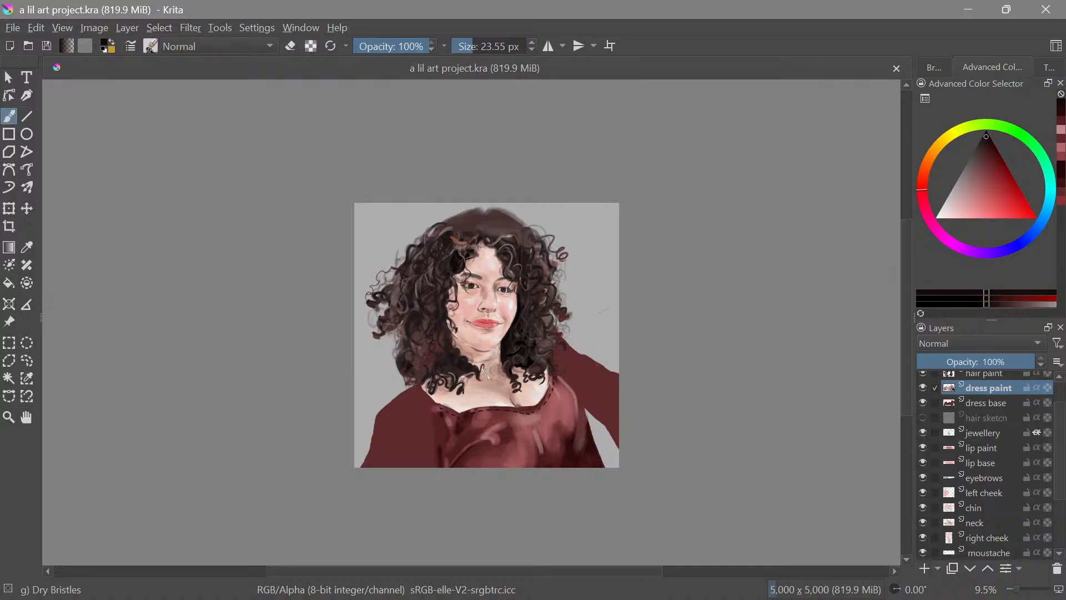
scroll(592, 400, up, 5)
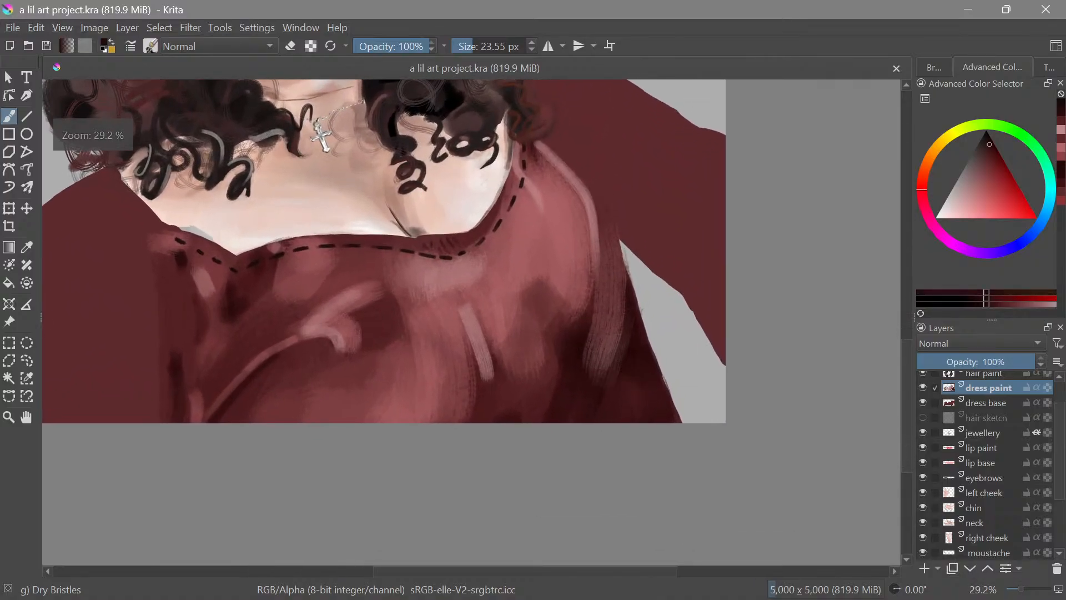
Make the sketch layer visible and reselect the dress paint layer for painting
drag(373, 335, 625, 364)
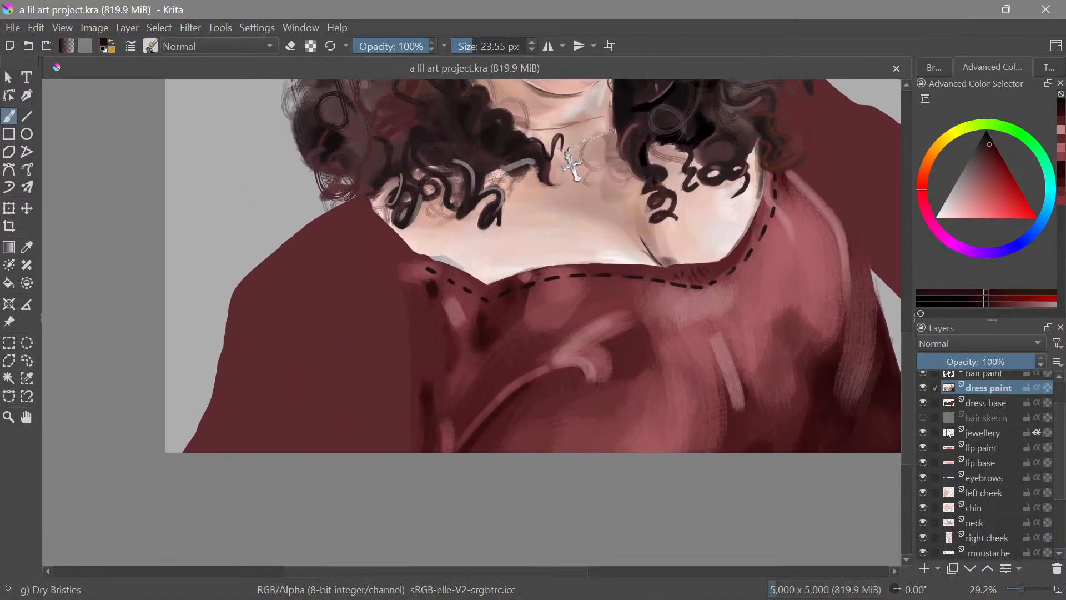
scroll(1063, 447, up, 2)
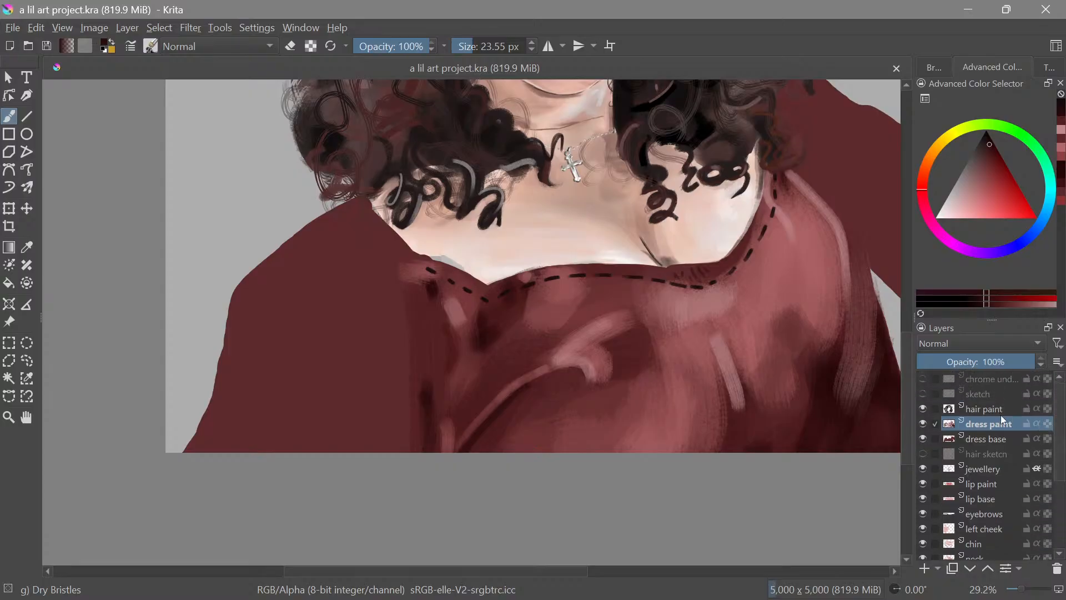
click(922, 394)
key(space)
drag(639, 447, 642, 459)
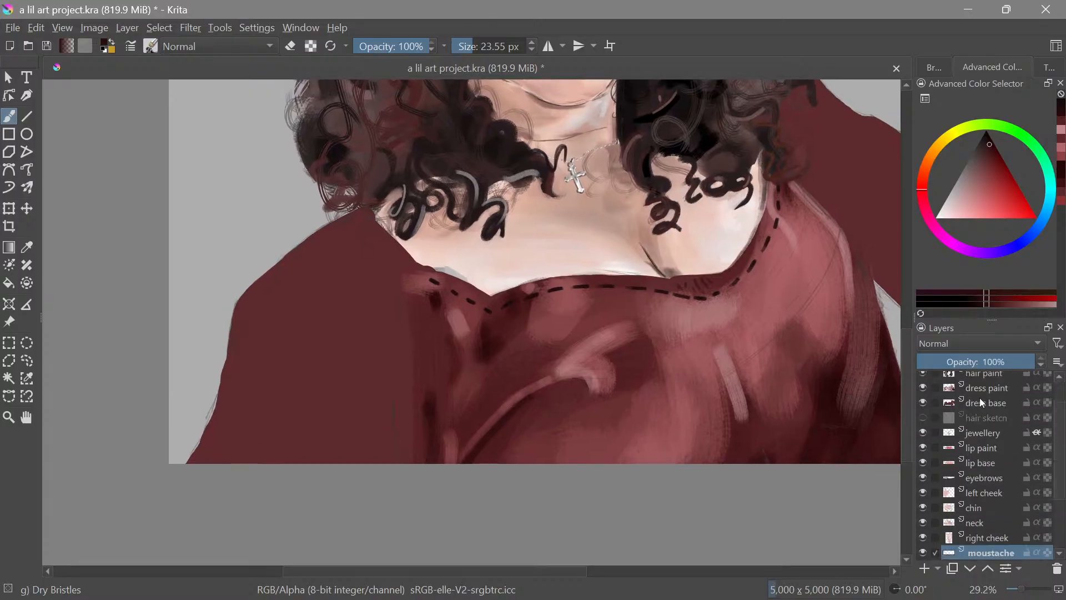
click(971, 391)
drag(558, 437, 640, 475)
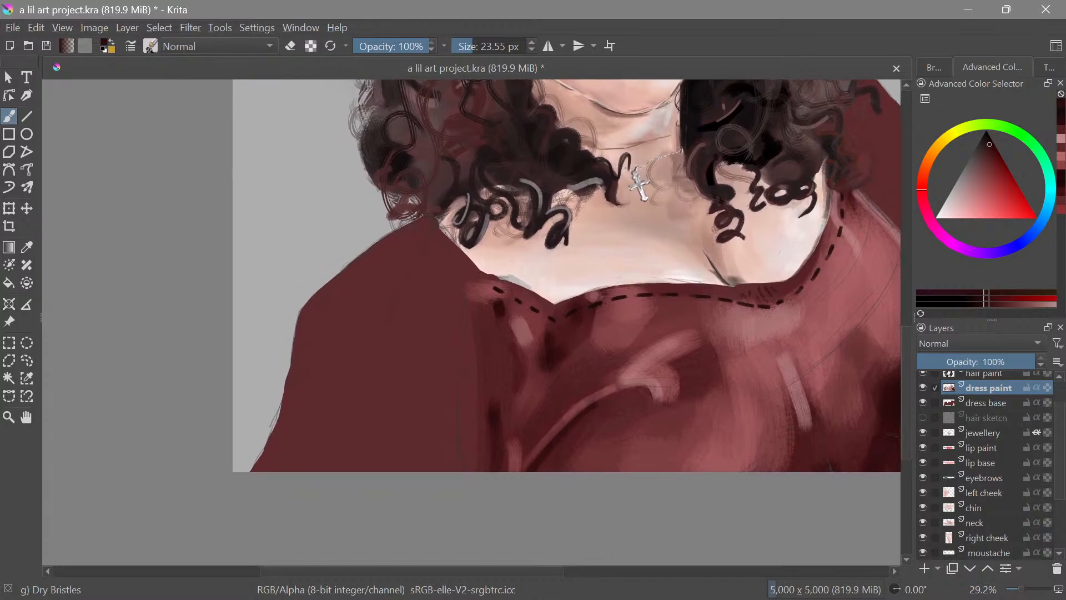
mouse_move(516, 444)
mouse_down()
mouse_move(516, 422)
mouse_move(513, 445)
mouse_move(550, 442)
mouse_up()
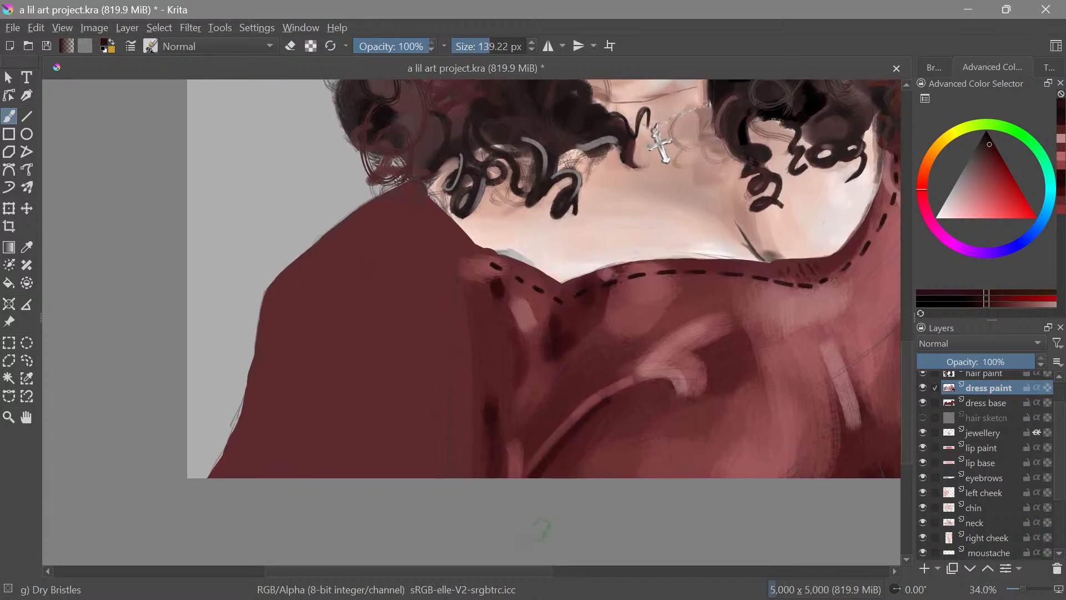
key(bracketleft)
key(bracketleft)
drag(464, 314, 465, 353)
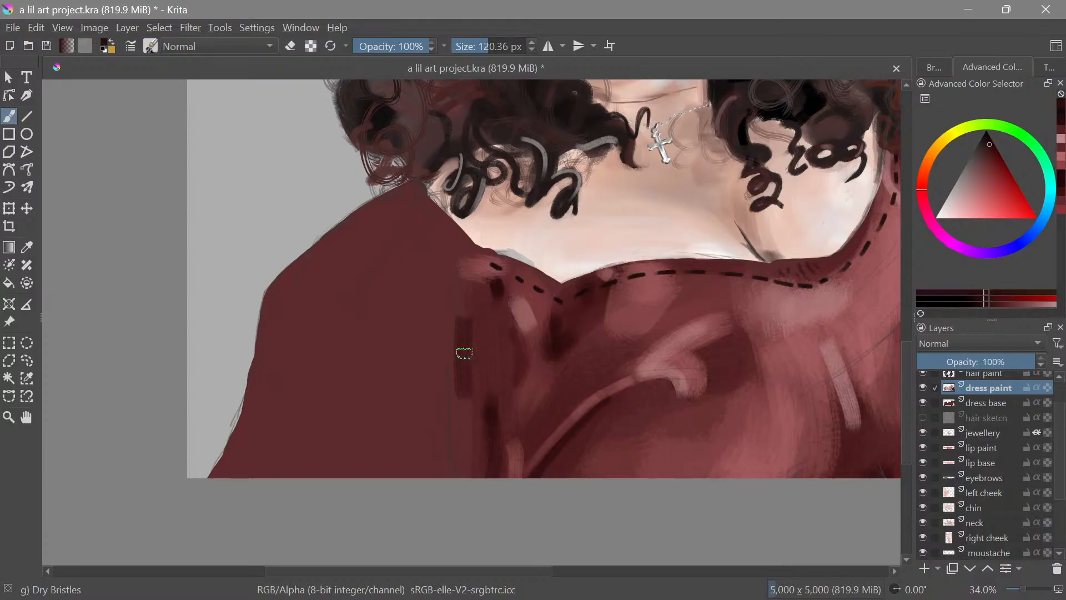
key(ctrl+z)
Set the brush opacity to 49% and paint a dark vertical shadow along the fold between the portrait's left sleeve and bodice
key(bracketright)
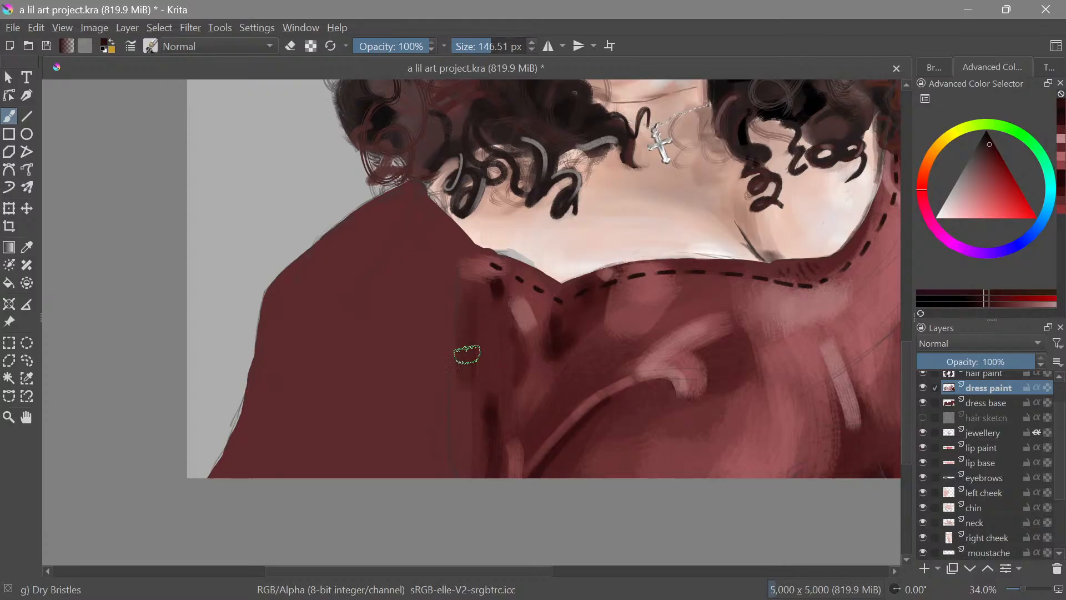
mouse_move(397, 51)
mouse_down()
mouse_move(386, 51)
mouse_move(394, 47)
mouse_up()
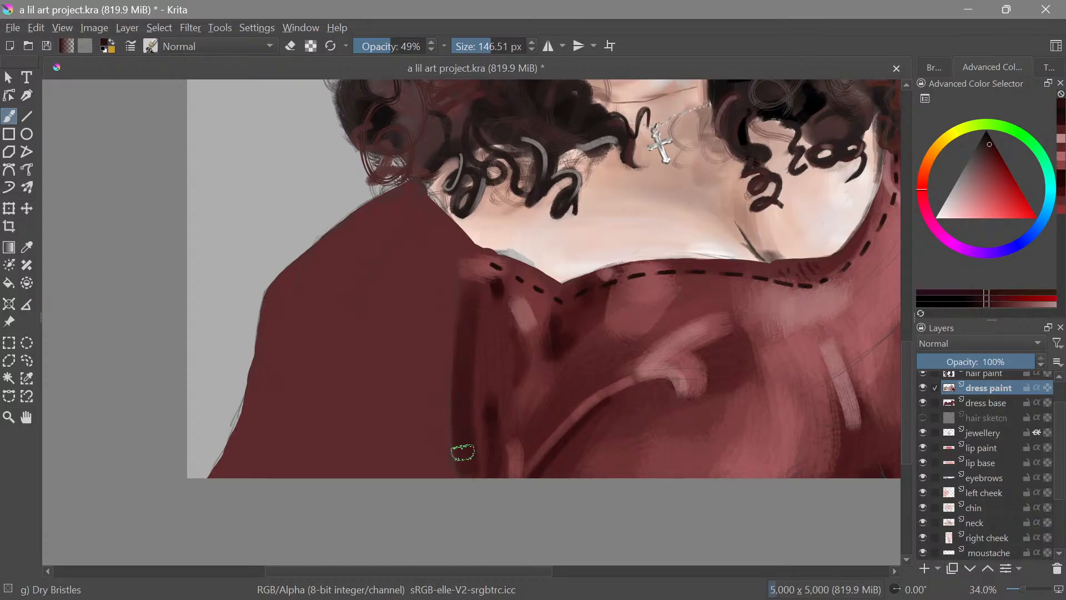
ctrl+drag(579, 387, 651, 374)
ctrl+click(495, 291)
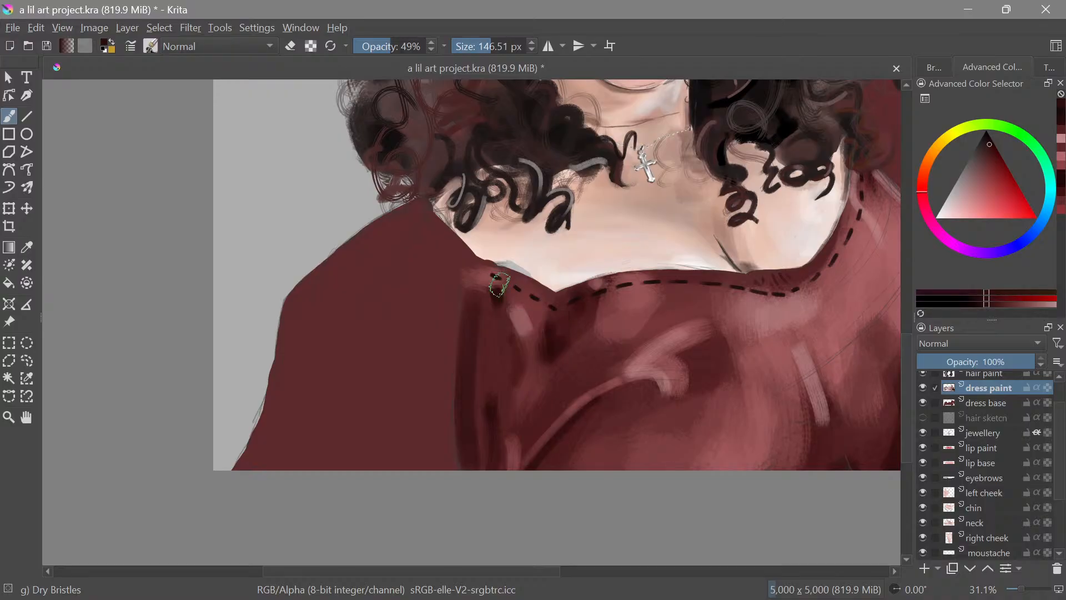
shift+drag(479, 419, 444, 419)
drag(465, 308, 459, 352)
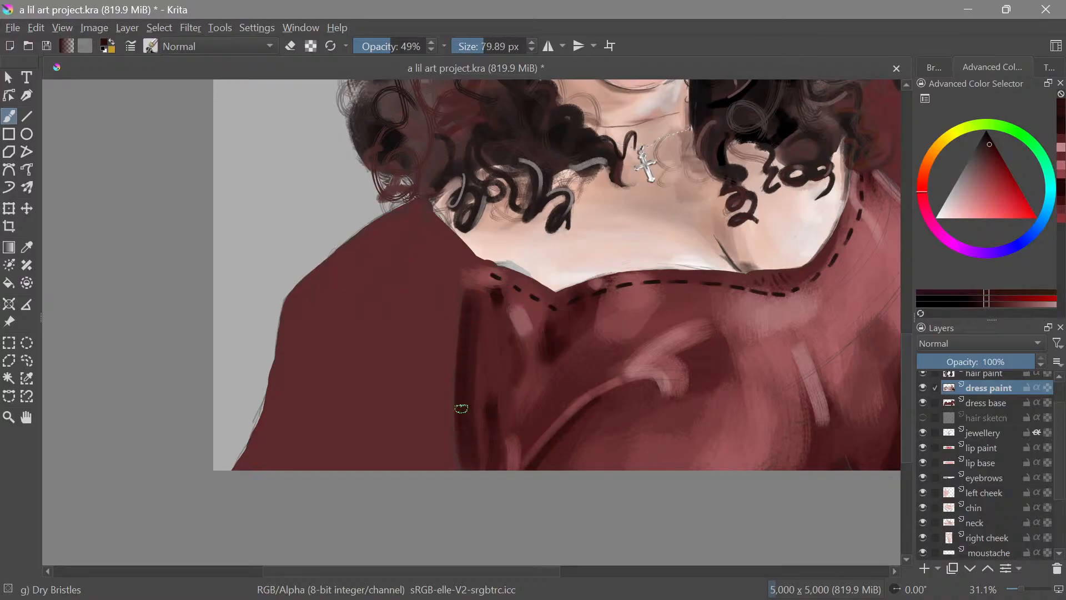
Choose a pale greyish pink, enlarge the brush to about 100 px and brighten the highlight streak in the middle of the bodice
ctrl+drag(461, 428, 567, 507)
drag(600, 423, 502, 481)
ctrl+drag(586, 364, 528, 294)
drag(539, 425, 491, 317)
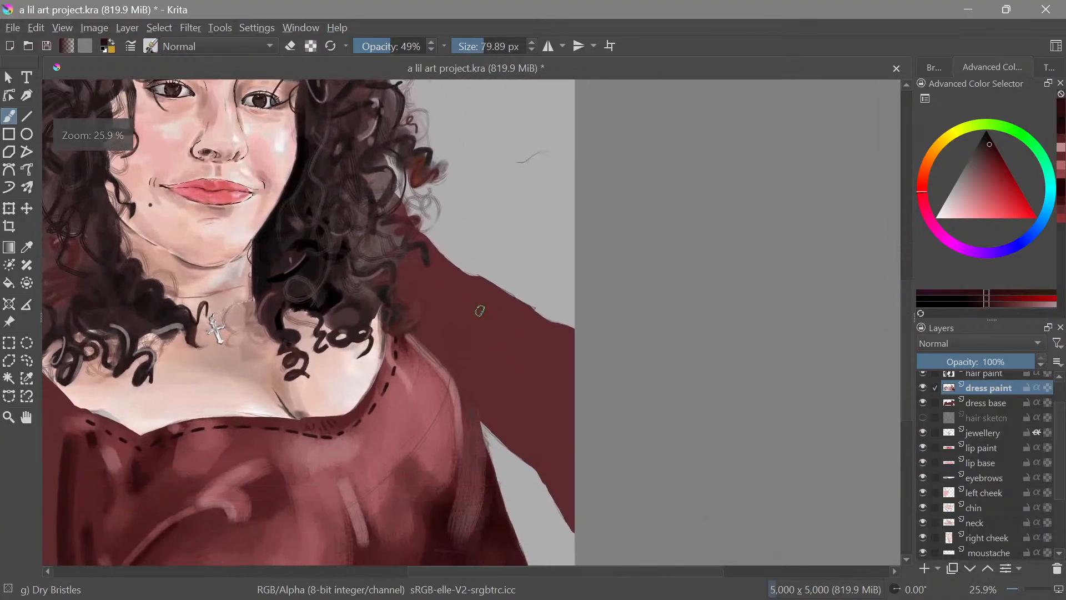
ctrl+click(483, 413)
drag(971, 192, 956, 198)
drag(536, 376, 615, 294)
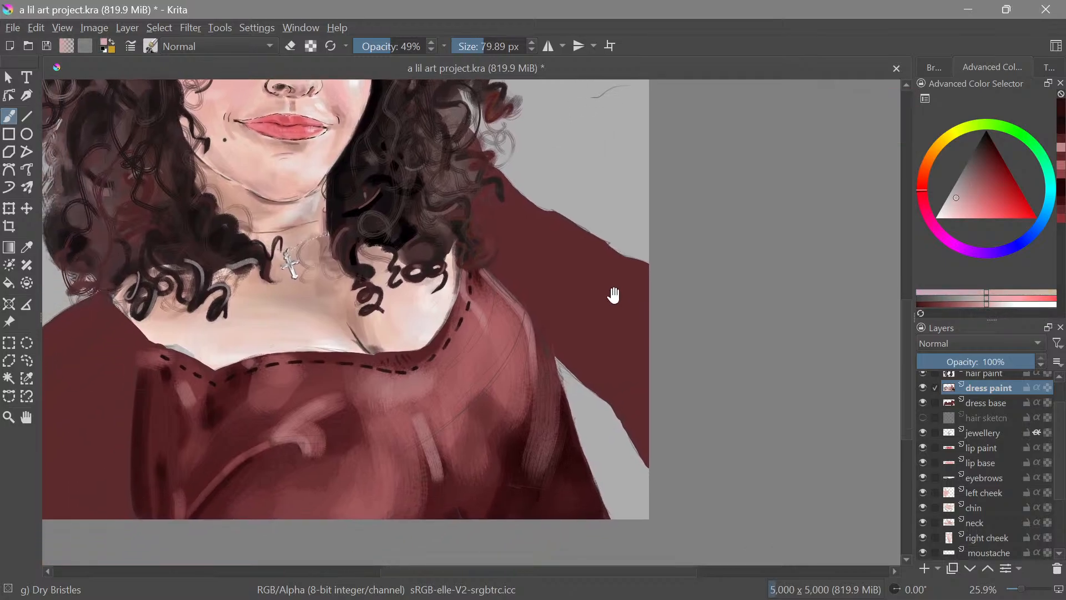
key(bracketright)
drag(419, 425, 436, 461)
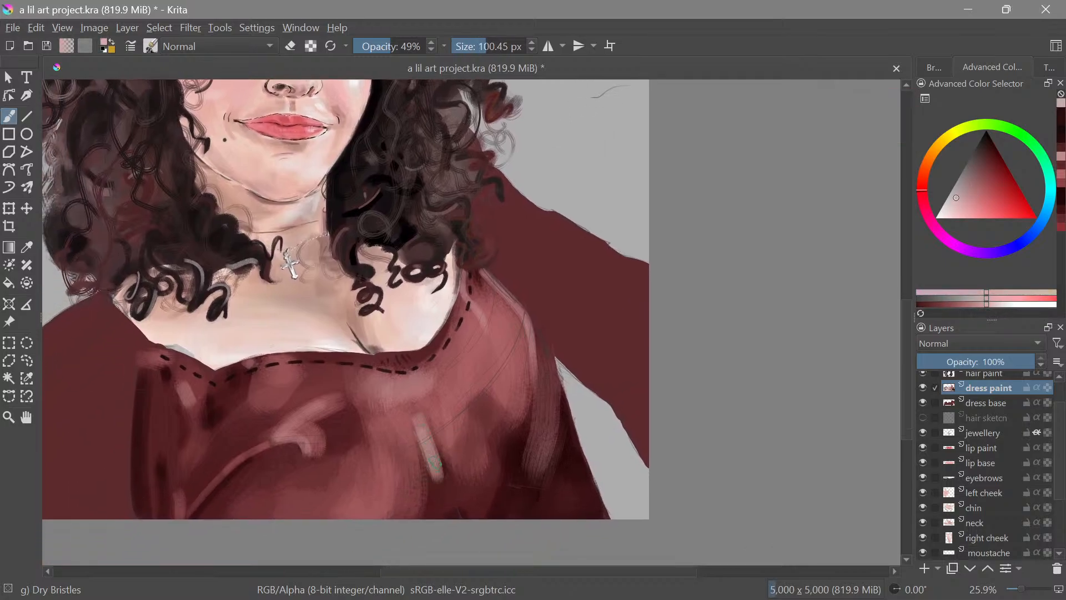
Enlarge the brush to about 233 px and brush a soft pale pink highlight onto the dress at the canvas's lower edge
drag(521, 381, 558, 327)
mouse_move(384, 470)
shift+mouse_down()
mouse_move(438, 477)
mouse_move(454, 444)
mouse_move(433, 467)
mouse_move(425, 461)
shift+mouse_up()
key(ctrl+z)
scroll(572, 483, down, 7)
scroll(583, 417, up, 6)
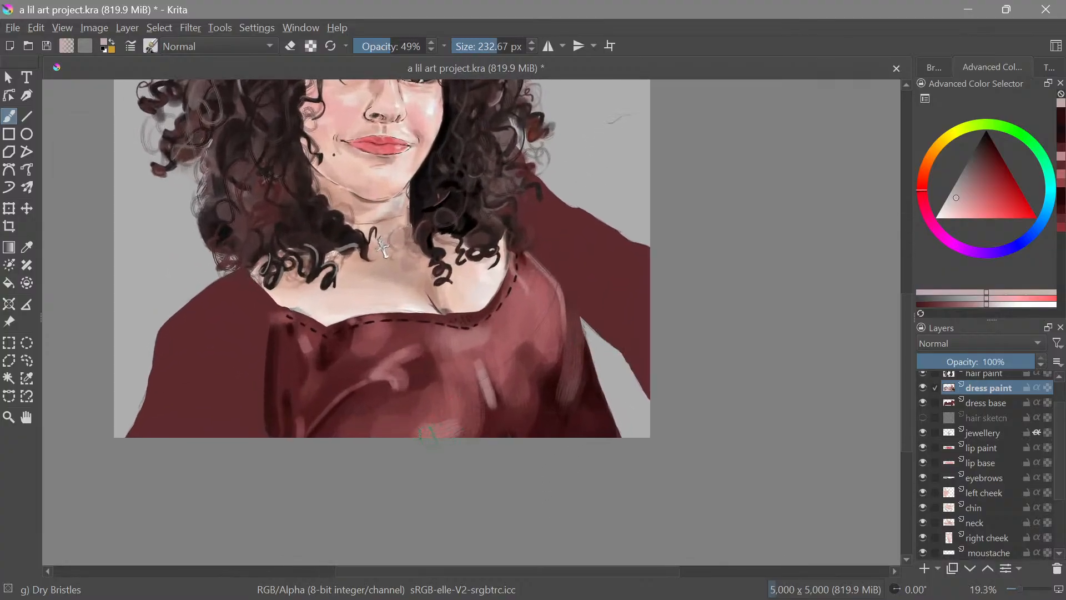
drag(523, 392, 497, 425)
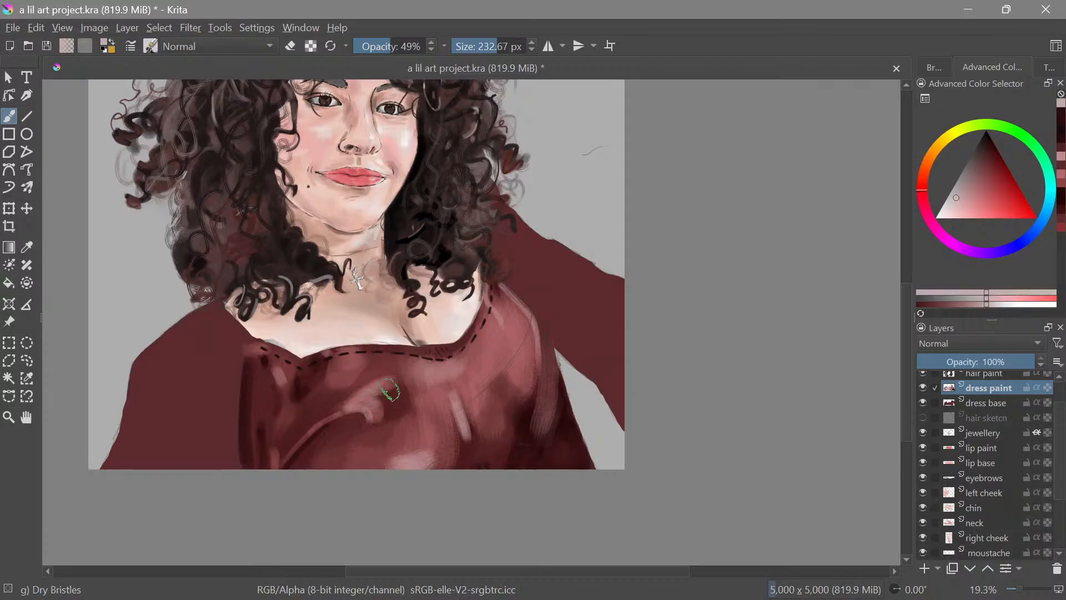
Reduce the brush to about 57 px and paint a short pale highlight along the neckline below the cleavage, undoing the first tries
drag(512, 380, 433, 415)
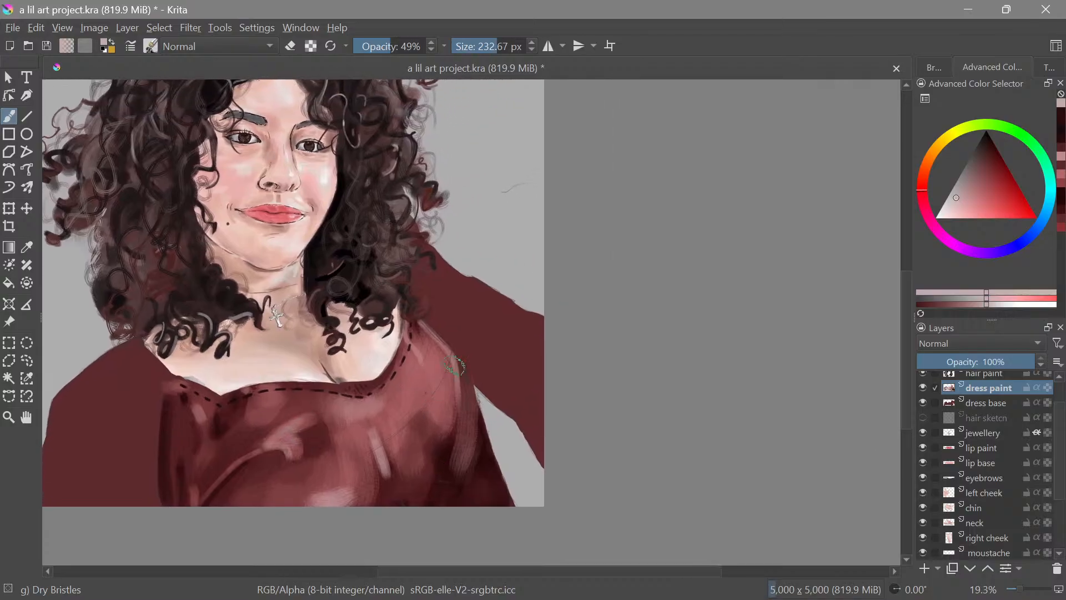
mouse_move(355, 388)
mouse_down()
mouse_move(321, 388)
mouse_move(334, 387)
mouse_up()
scroll(352, 374, up, 2)
drag(455, 366, 542, 281)
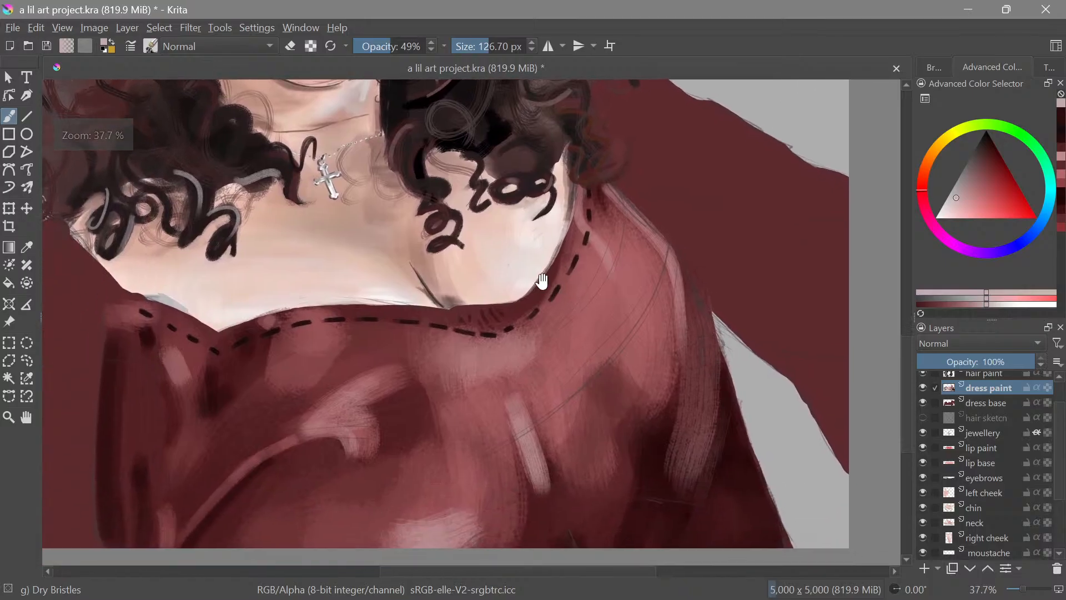
drag(417, 361, 379, 361)
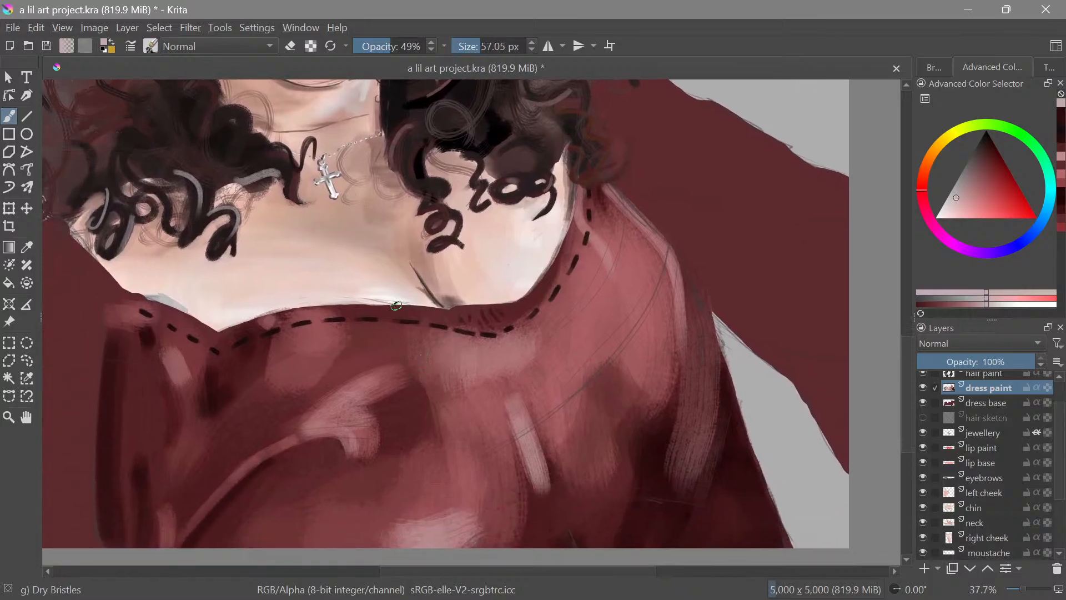
drag(396, 306, 465, 318)
key(ctrl+z)
key(ctrl+z)
mouse_move(390, 309)
mouse_down()
mouse_move(465, 314)
mouse_move(583, 402)
mouse_move(602, 443)
mouse_move(579, 361)
mouse_move(486, 386)
mouse_up()
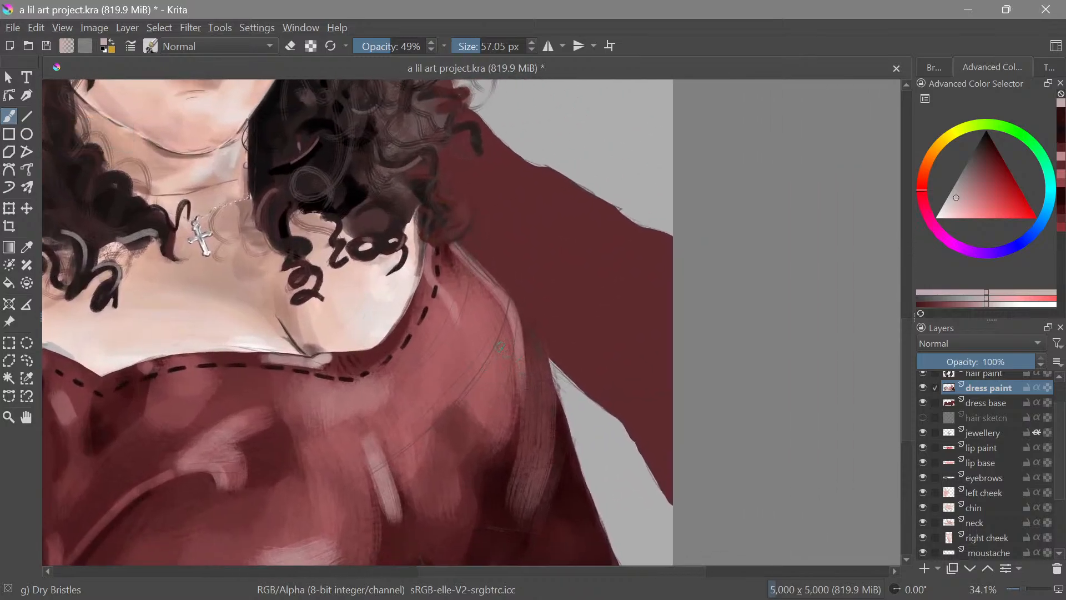
Paint pale pink highlight streaks beside the upper neckline stitching and down the bodice's outer fold near the armpit
drag(433, 246, 468, 340)
drag(432, 281, 468, 342)
mouse_move(436, 283)
mouse_down()
mouse_move(456, 320)
mouse_move(576, 383)
mouse_move(575, 361)
mouse_move(518, 307)
mouse_move(499, 267)
mouse_move(410, 185)
mouse_move(431, 284)
mouse_up()
drag(412, 211, 430, 290)
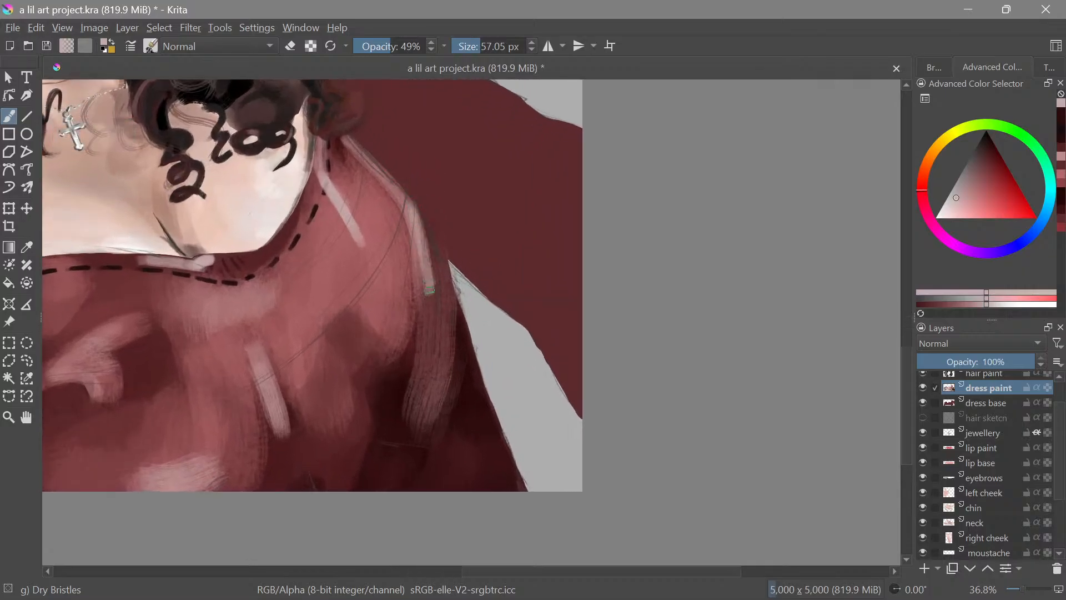
drag(414, 210, 432, 289)
Check the new highlights in the full portrait, sample the sleeve's dark red and save the file
mouse_move(507, 202)
mouse_down()
mouse_move(537, 353)
mouse_move(558, 264)
mouse_move(504, 297)
mouse_move(493, 285)
mouse_up()
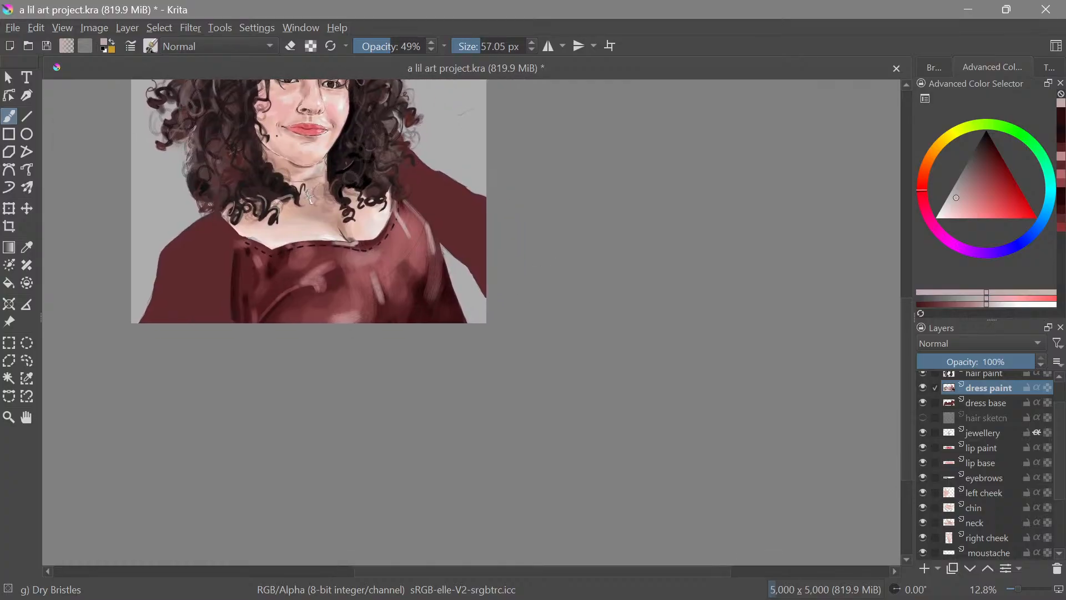
mouse_move(447, 256)
mouse_down()
mouse_move(507, 338)
mouse_move(521, 333)
mouse_up()
ctrl+click(495, 297)
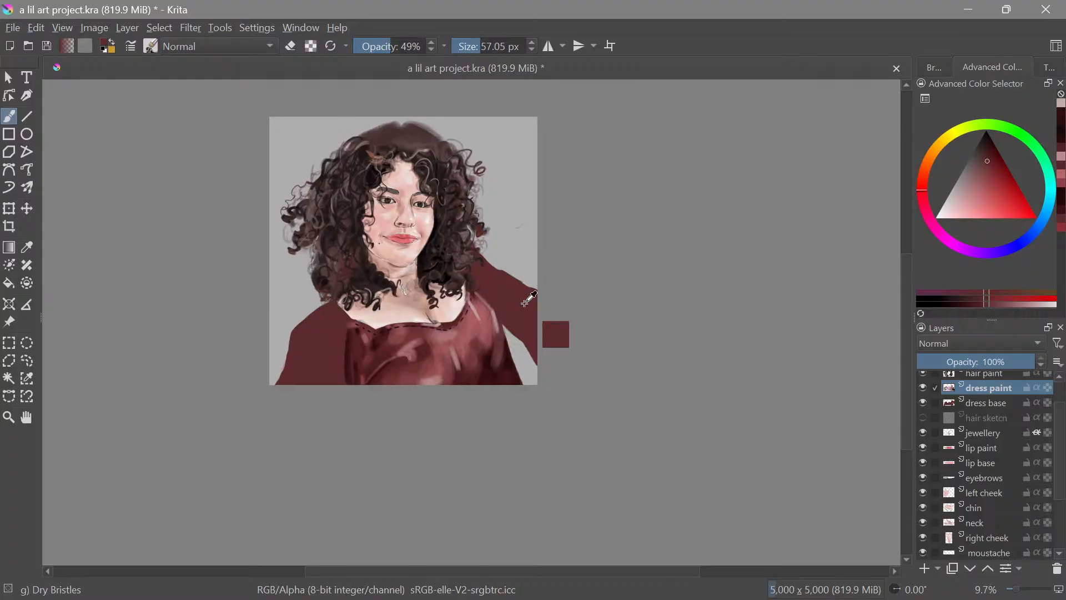
key(ctrl+s)
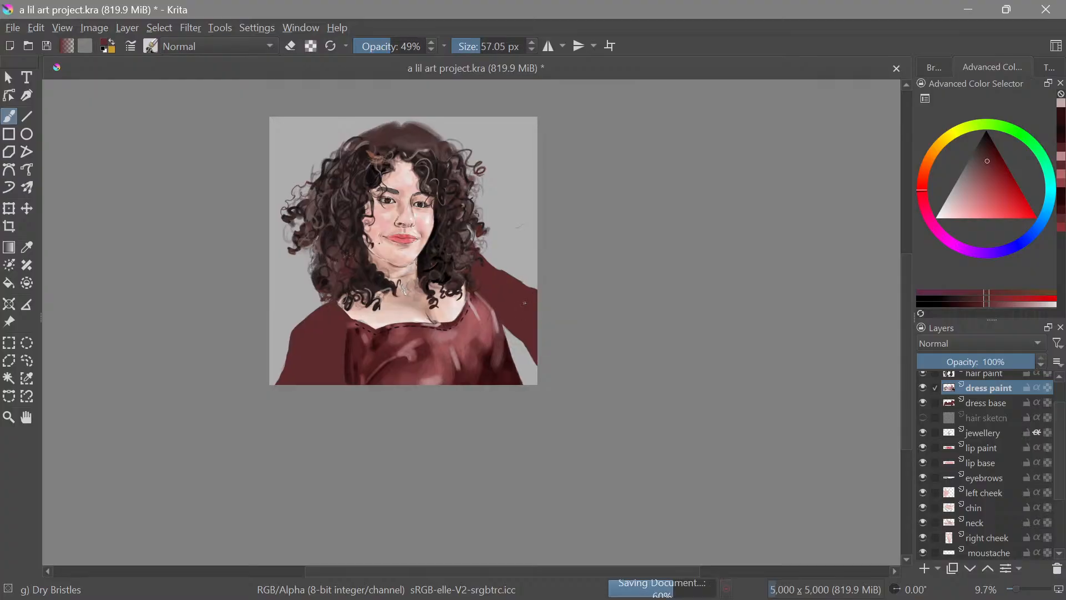
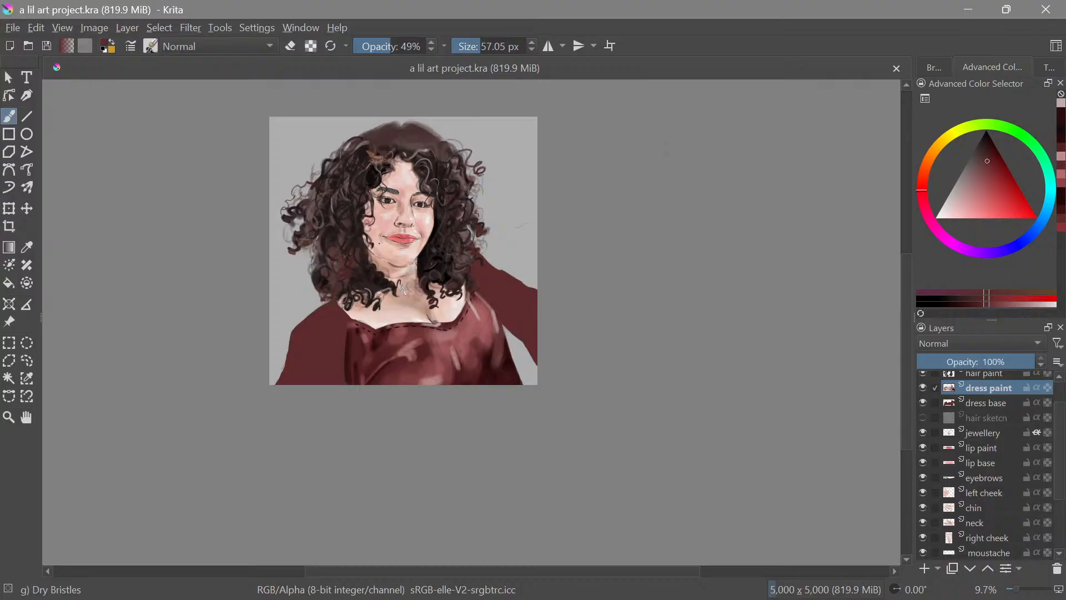
Sample dark reds from the bodice folds and enlarge the brush to about 204 px
scroll(454, 311, up, 5)
drag(441, 326, 472, 347)
ctrl+click(318, 398)
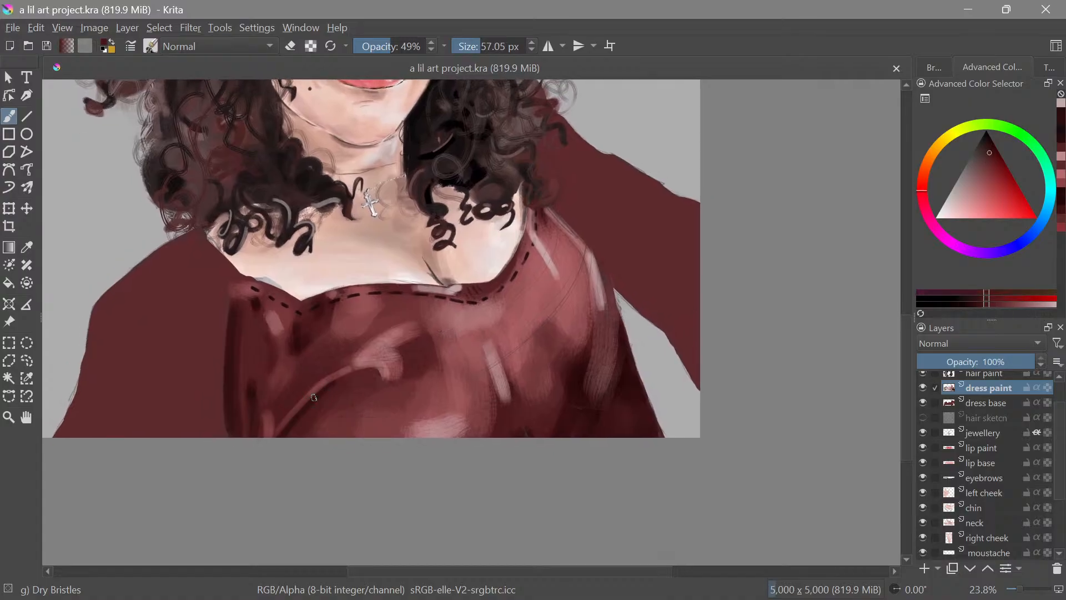
drag(521, 371, 520, 375)
ctrl+click(329, 360)
drag(616, 257, 473, 363)
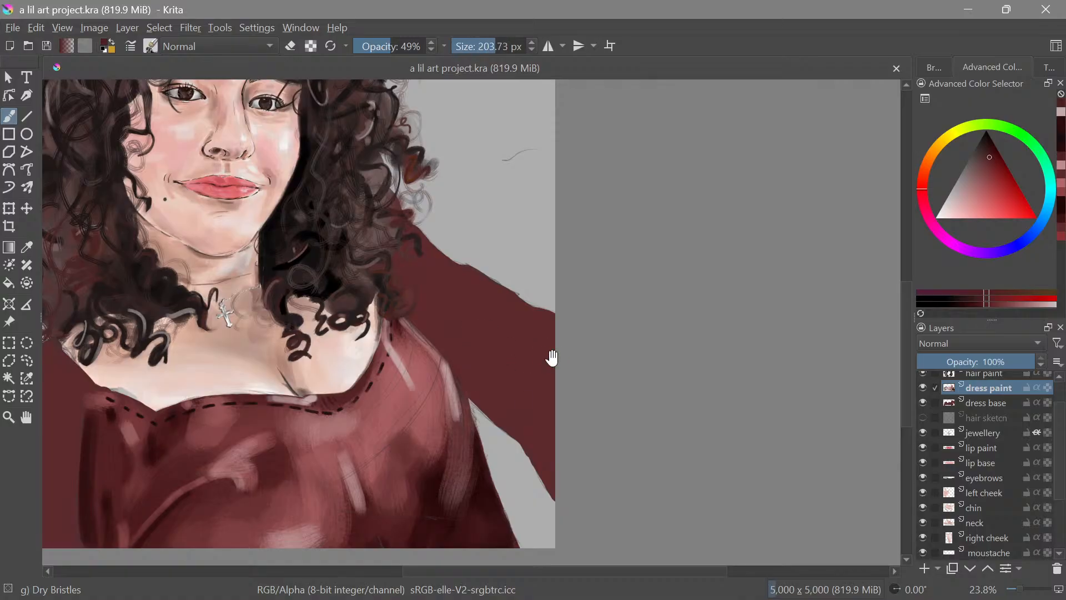
drag(552, 357, 567, 288)
Sample a shadow red from the lower bodice, undo a trial dab, and darken the brush colour to a very dark red
ctrl+click(373, 466)
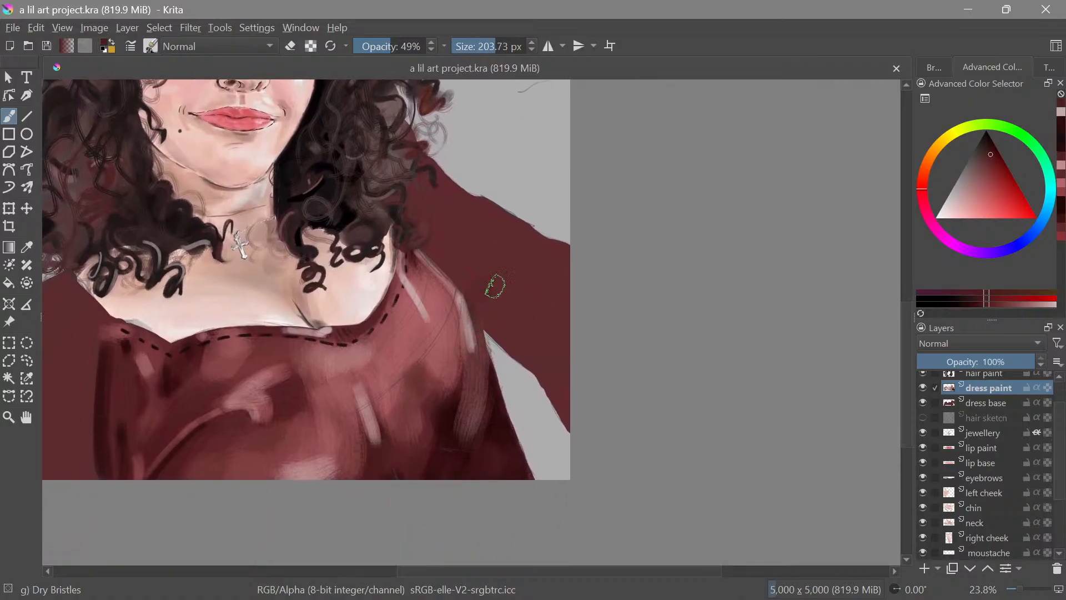
click(536, 340)
key(ctrl+z)
drag(582, 381, 552, 416)
drag(413, 308, 442, 288)
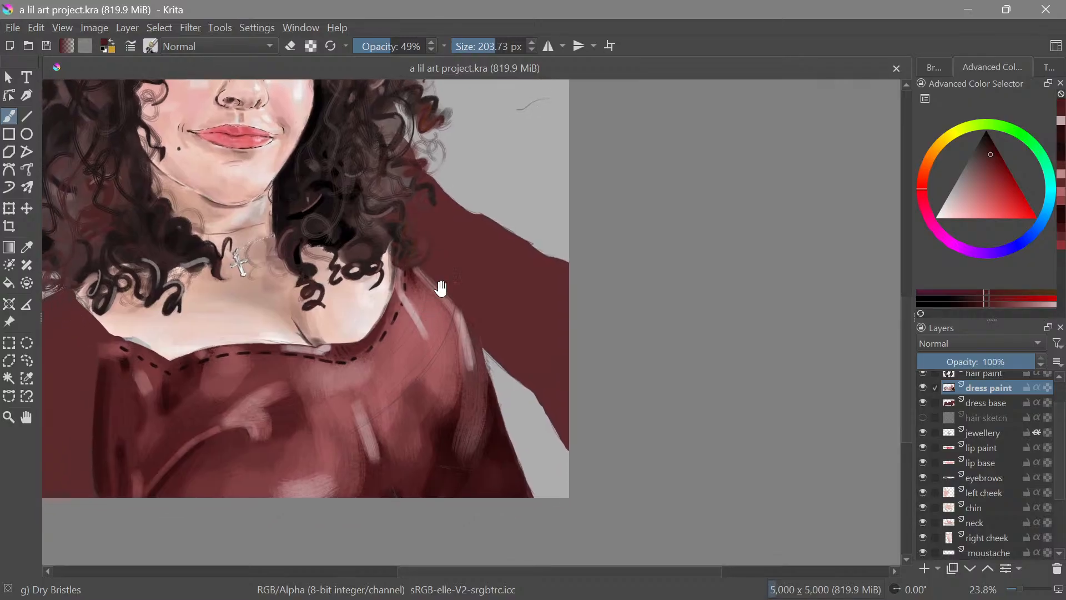
click(990, 154)
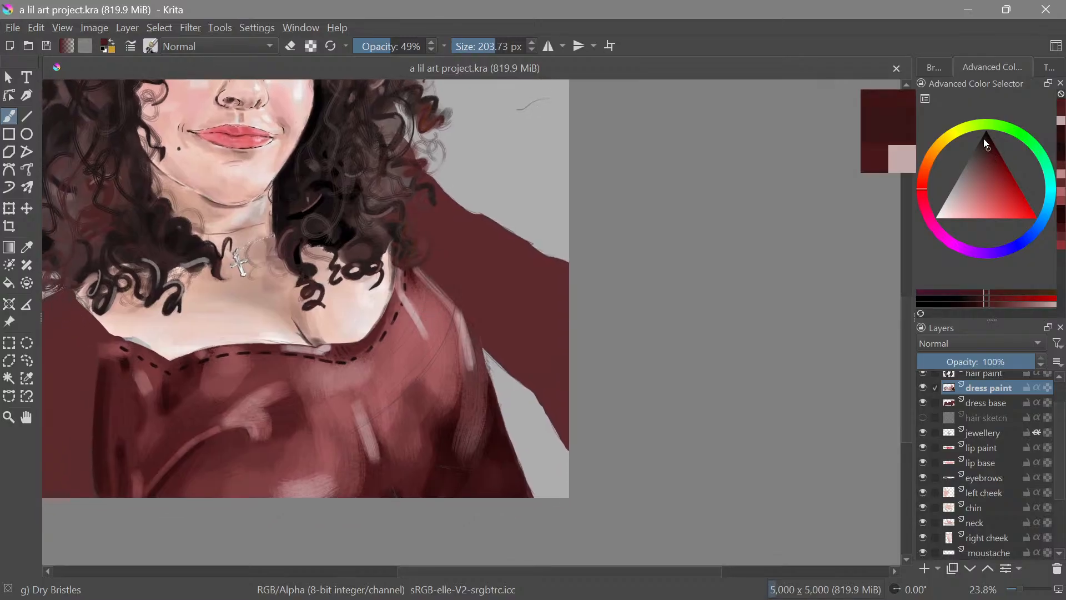
drag(631, 345, 555, 391)
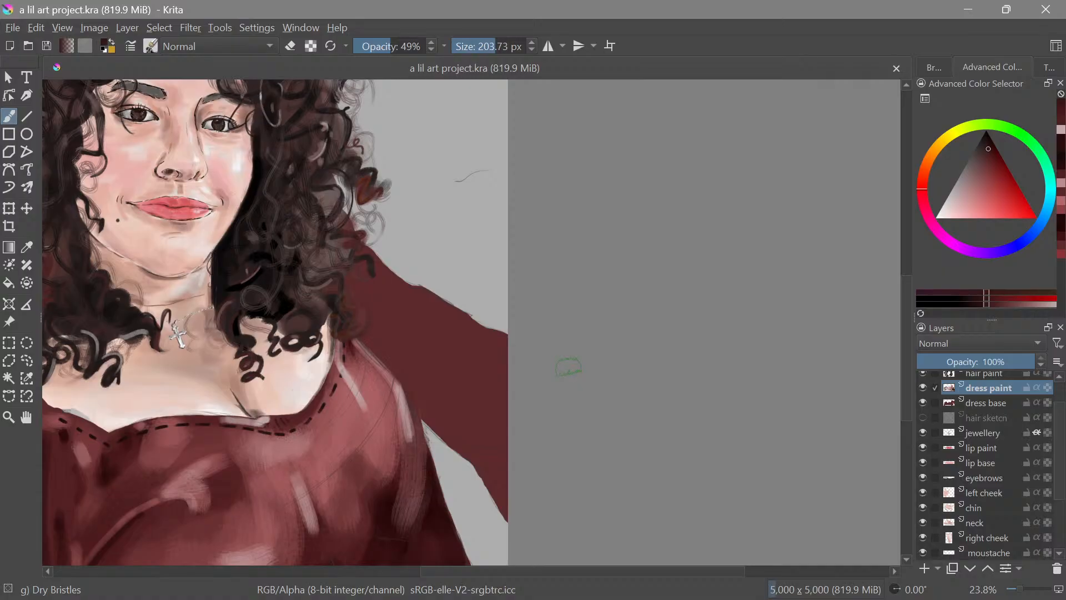
Enlarge the brush to about 302 px and paint dark red shadow along the portrait's right sleeve from the hair to the canvas edge
scroll(1022, 489, up, 2)
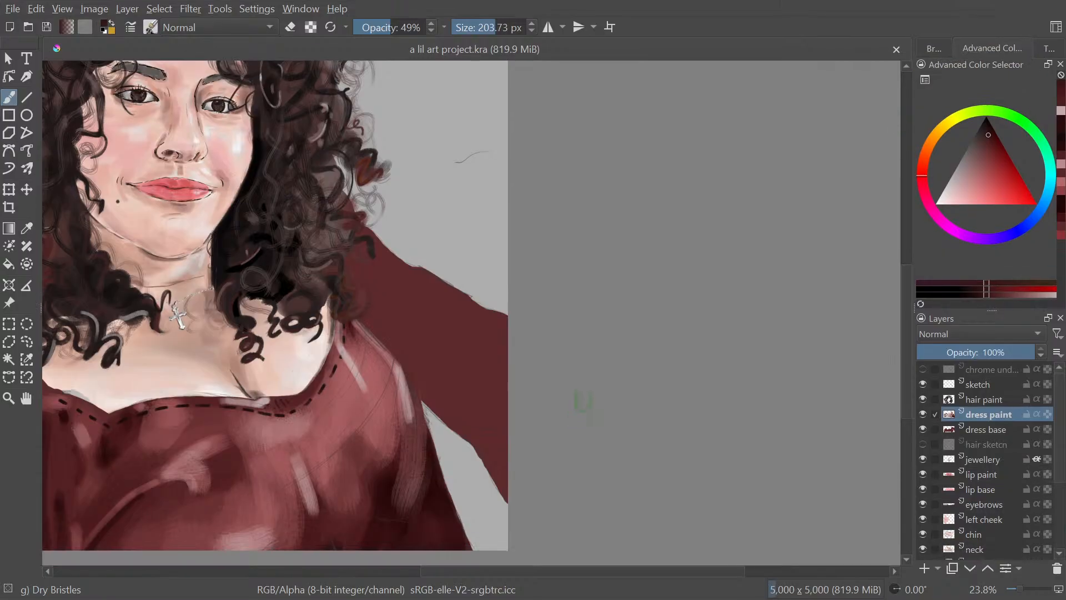
mouse_move(571, 367)
mouse_down()
mouse_move(635, 386)
mouse_move(611, 381)
mouse_up()
scroll(554, 383, up, 2)
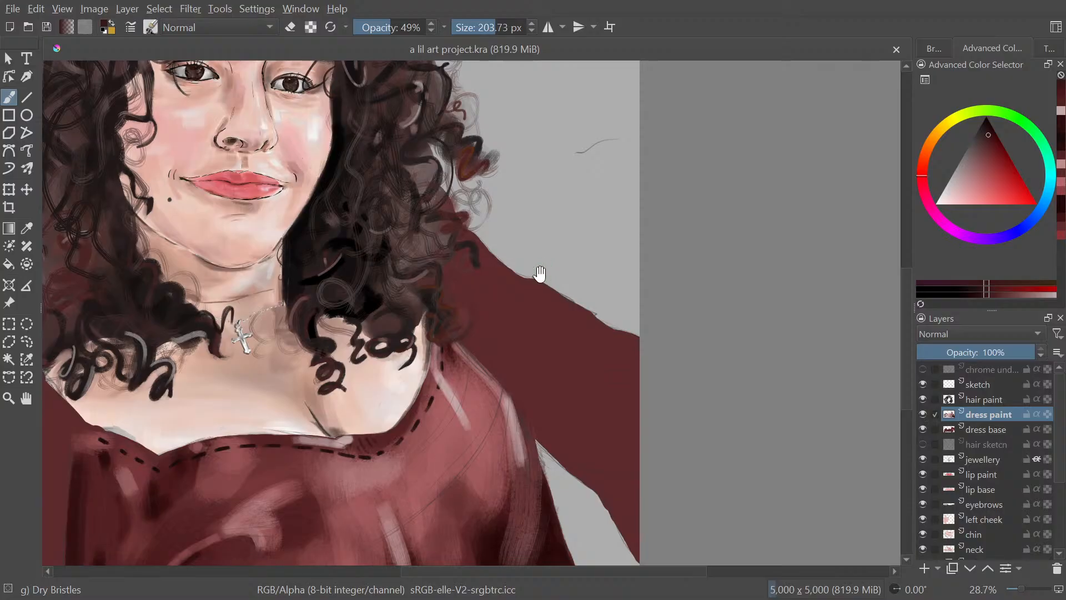
drag(540, 274, 517, 255)
scroll(527, 286, up, 1)
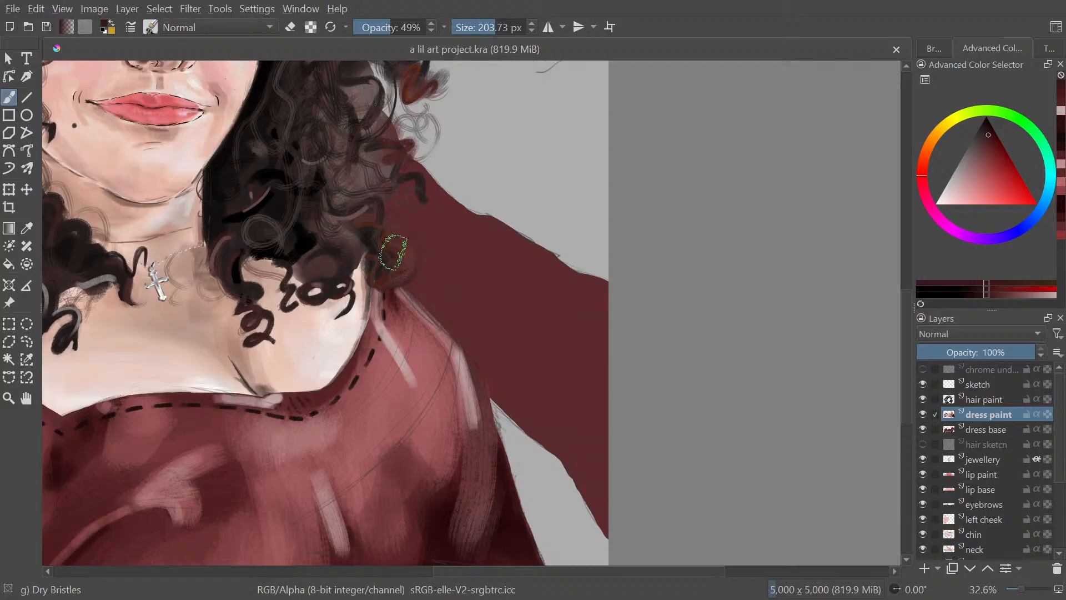
drag(423, 256, 476, 256)
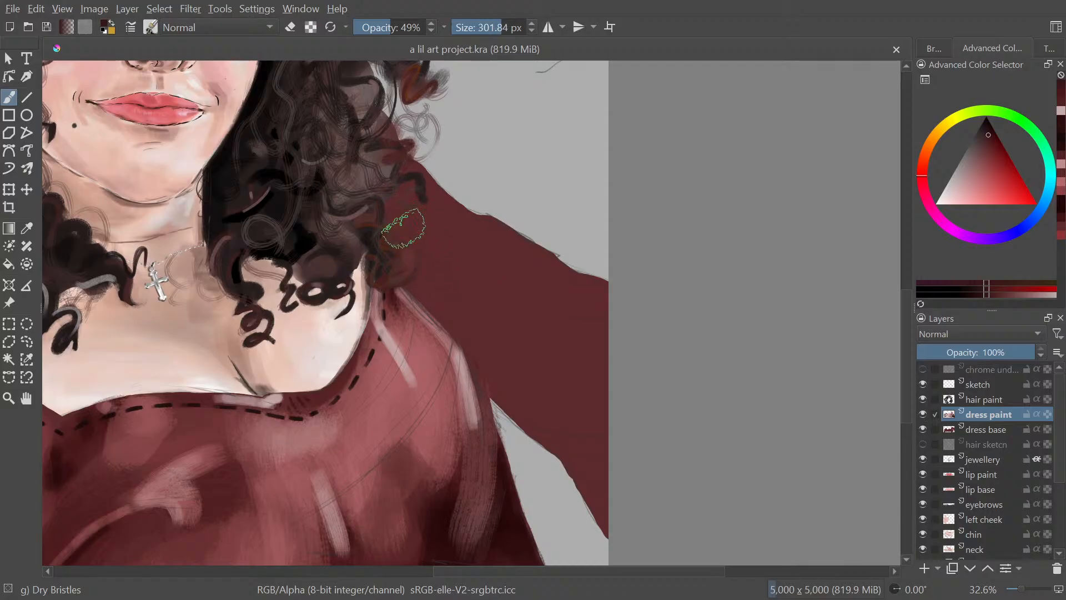
drag(405, 228, 439, 276)
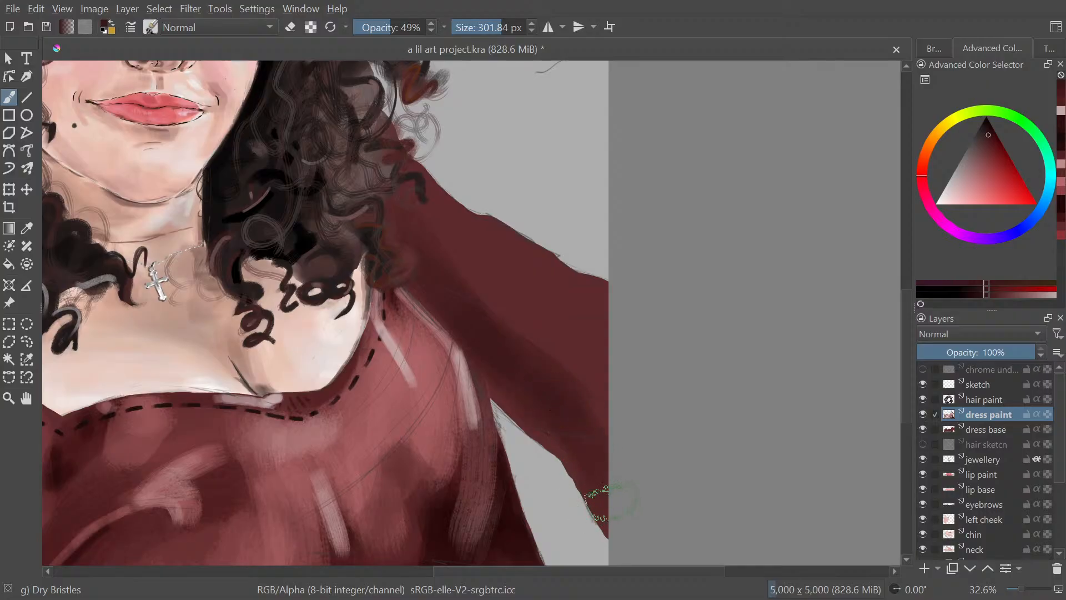
Deepen the shadow along the underside of the portrait's right sleeve with a darker sampled red and a 153 px brush, and save the file
drag(610, 385, 619, 316)
drag(476, 249, 624, 393)
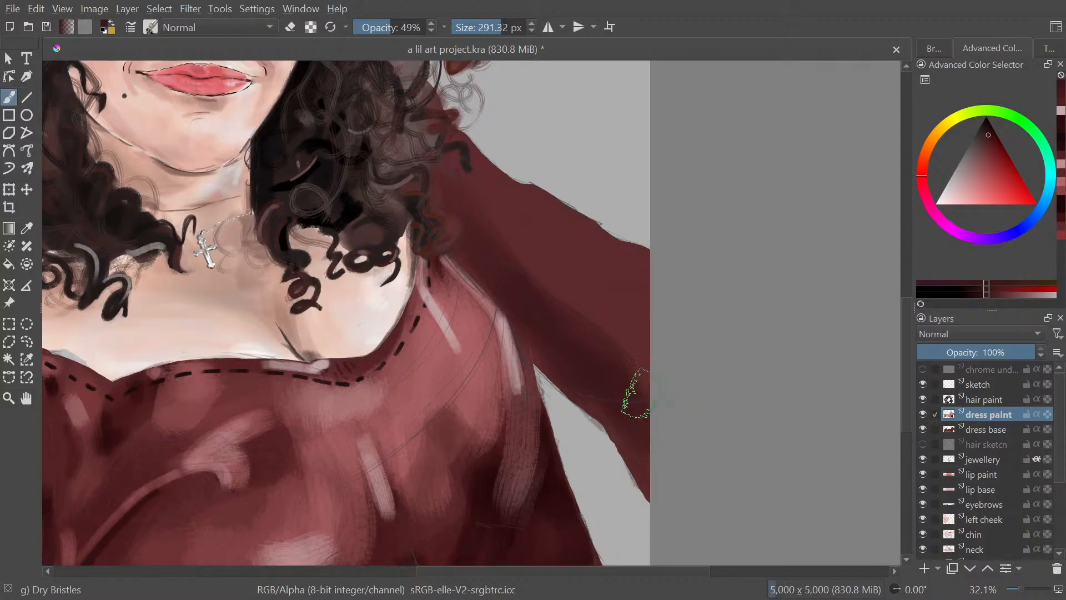
key(bracketleft)
key(bracketleft)
key(bracketleft)
drag(558, 361, 548, 311)
ctrl+click(530, 445)
drag(587, 410, 572, 424)
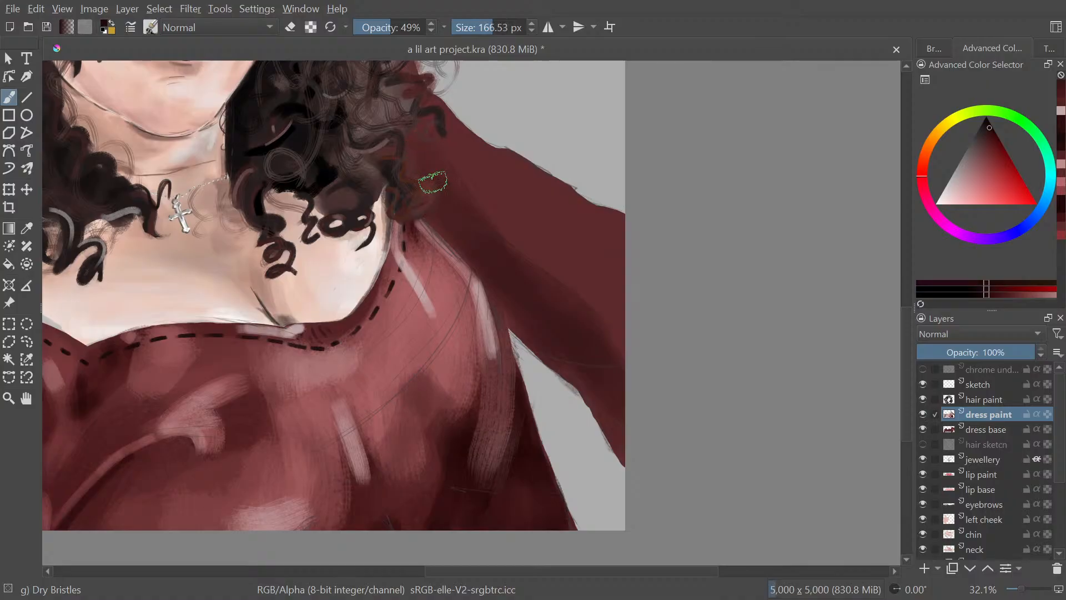
drag(419, 173, 406, 164)
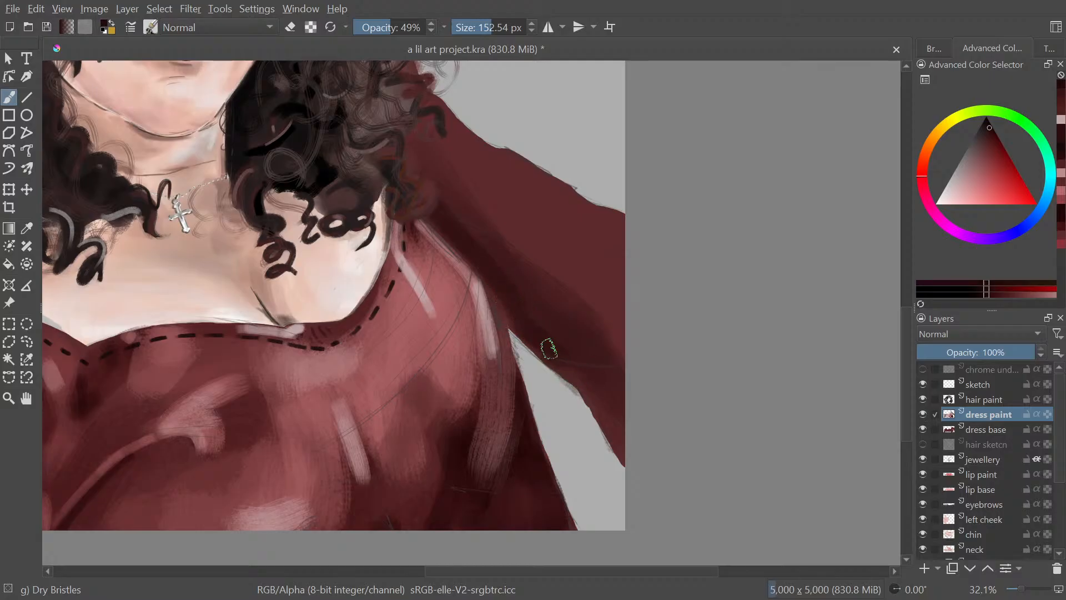
drag(567, 338, 565, 253)
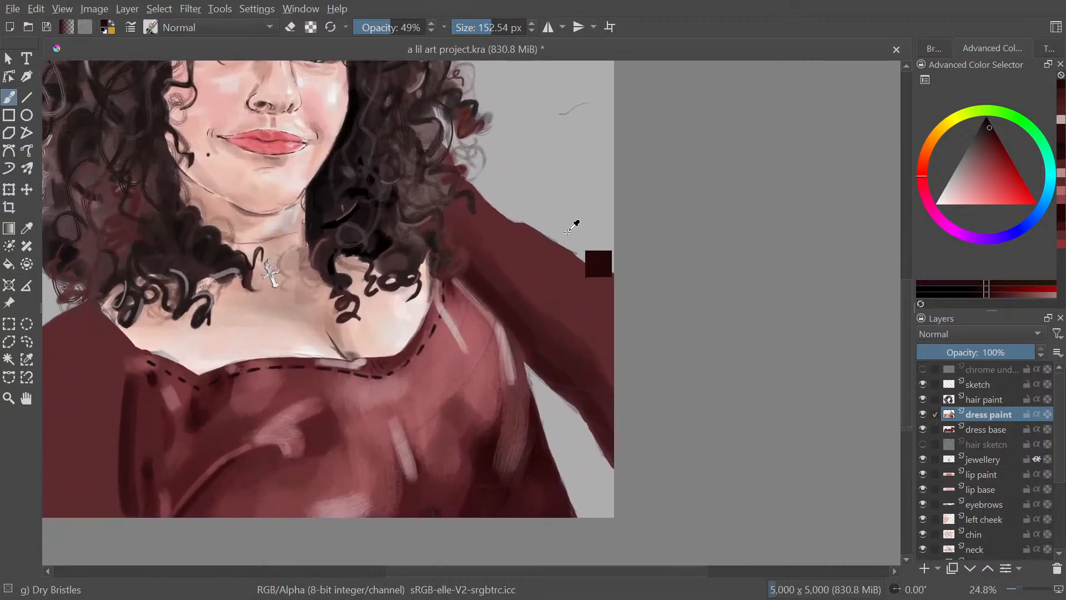
key(ctrl+s)
Switch to the hair base layer and undo a trial stroke on the grey background beside the hair
mouse_move(540, 204)
mouse_down()
mouse_move(566, 237)
mouse_move(573, 184)
mouse_move(552, 185)
mouse_move(603, 259)
mouse_up()
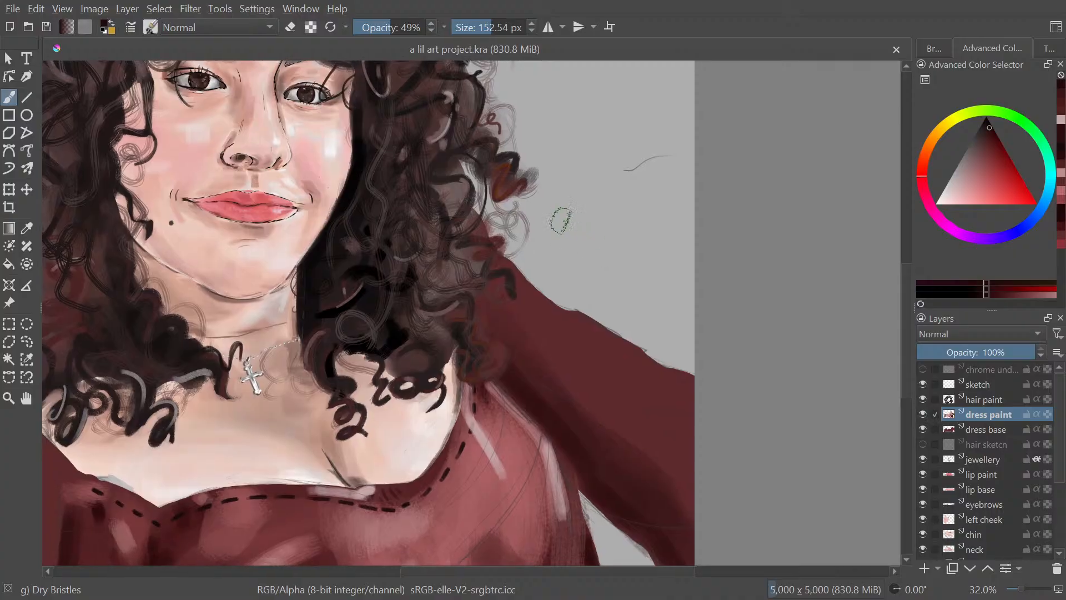
mouse_move(516, 221)
mouse_down()
mouse_move(526, 247)
mouse_move(515, 237)
mouse_up()
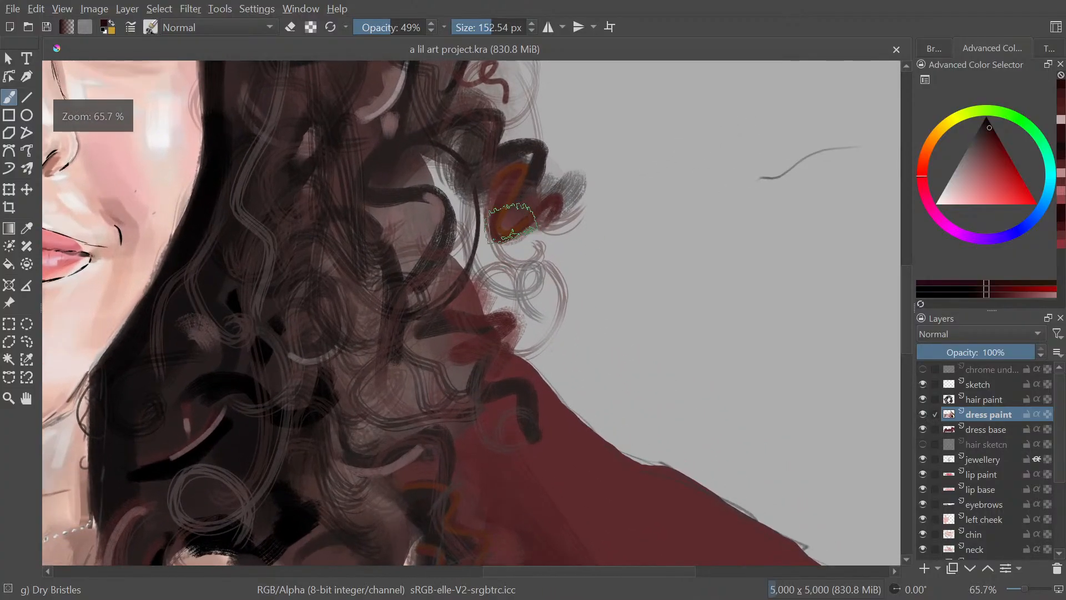
drag(1058, 482, 1058, 536)
click(991, 541)
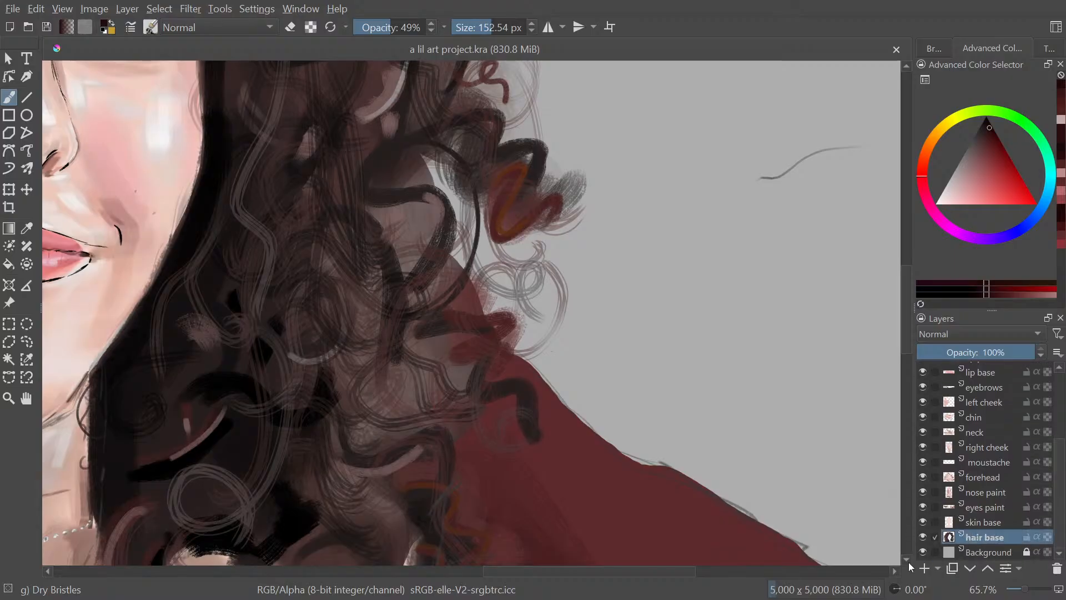
key(semicolon)
drag(566, 373, 556, 416)
click(987, 540)
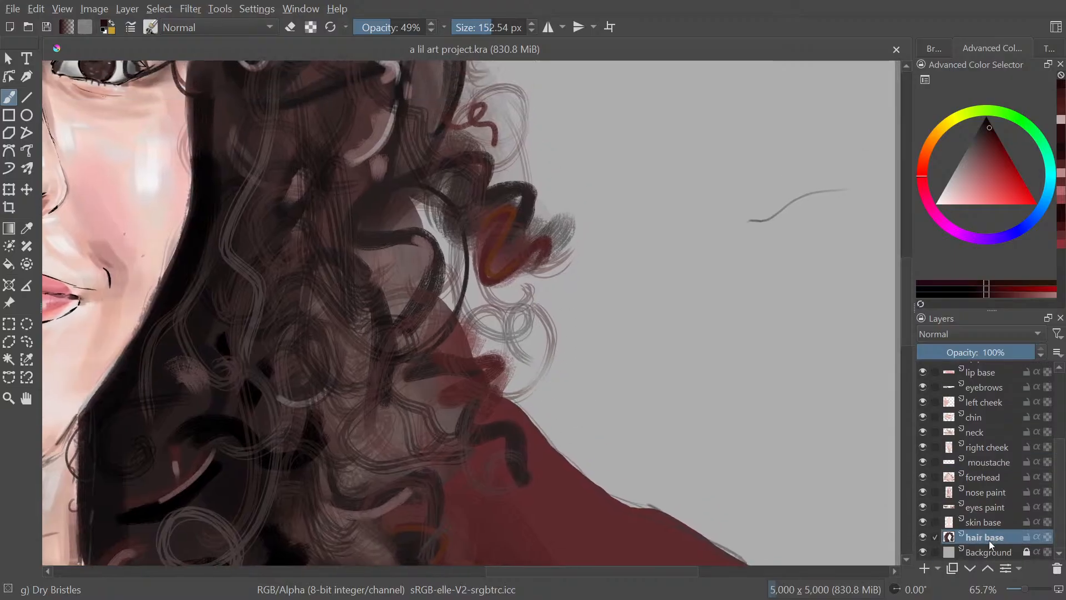
mouse_move(649, 420)
mouse_down()
mouse_move(671, 415)
mouse_move(704, 481)
mouse_up()
key(ctrl+z)
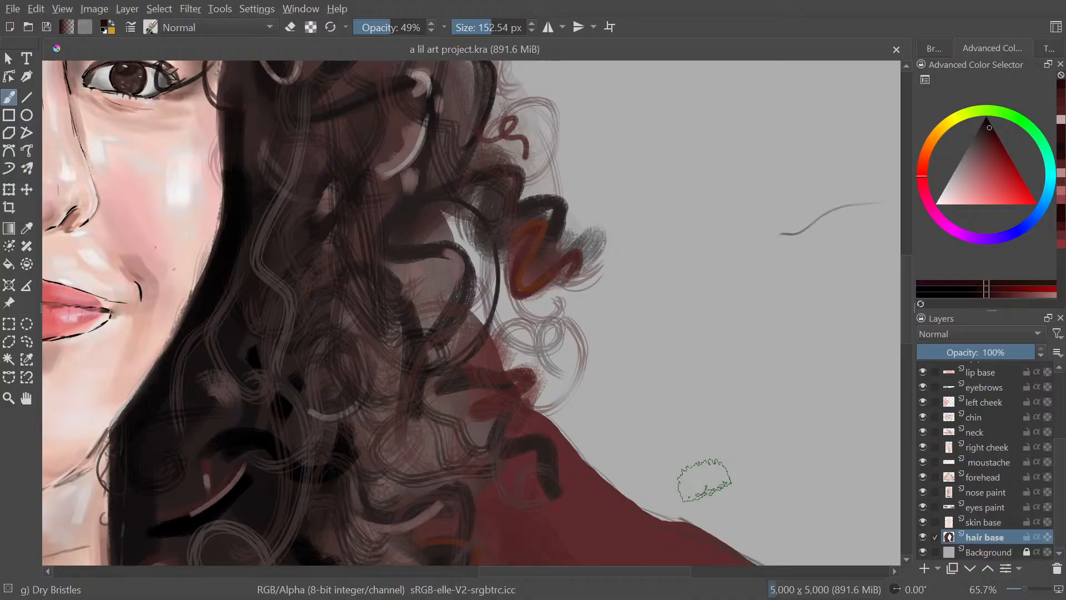
Erase stray hair base paint where the curls meet the portrait's right shoulder
key(e)
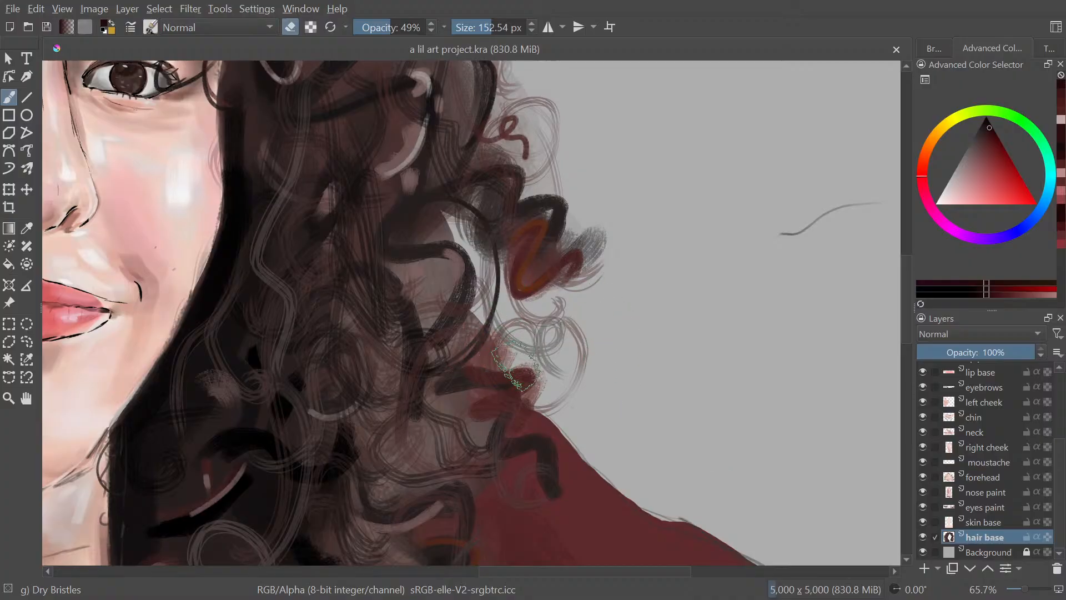
mouse_move(514, 366)
mouse_down()
mouse_move(527, 352)
mouse_move(486, 325)
mouse_up()
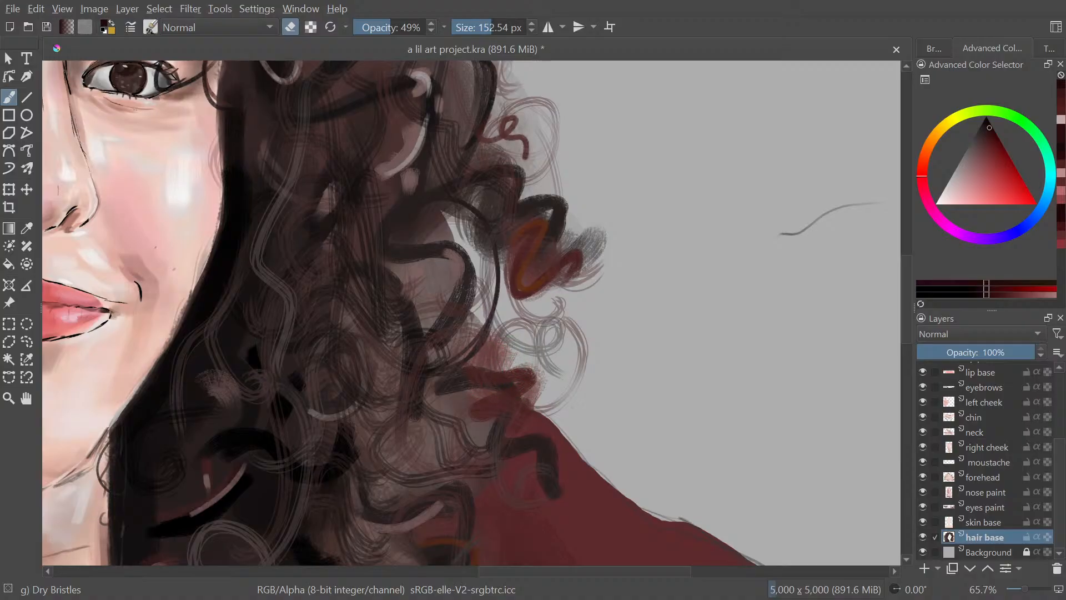
mouse_move(522, 383)
mouse_down()
mouse_move(638, 440)
mouse_move(638, 490)
mouse_move(626, 443)
mouse_move(633, 344)
mouse_up()
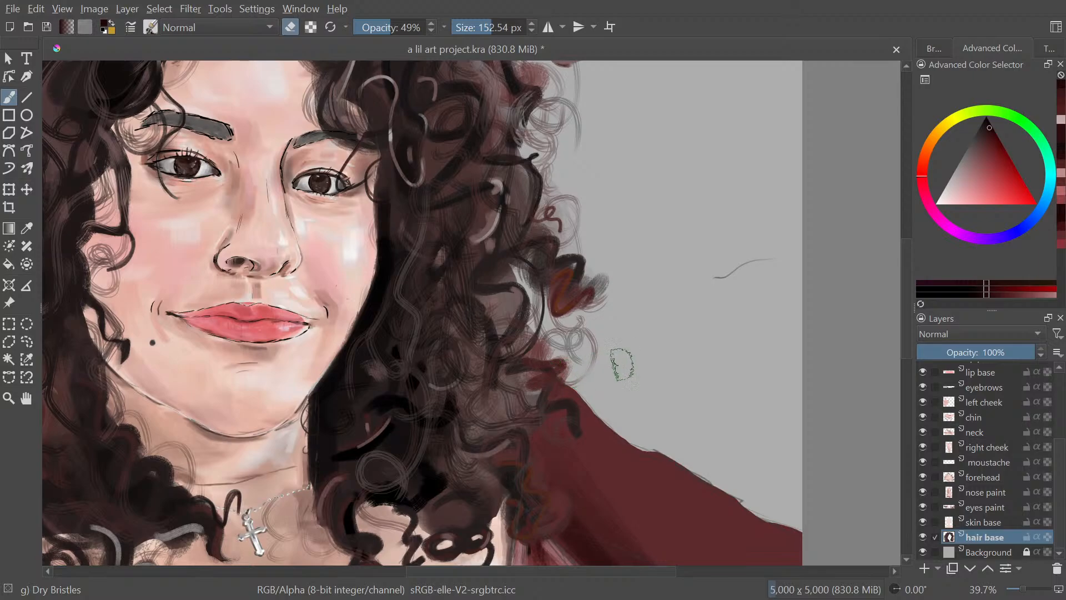
drag(620, 364, 631, 389)
key(e)
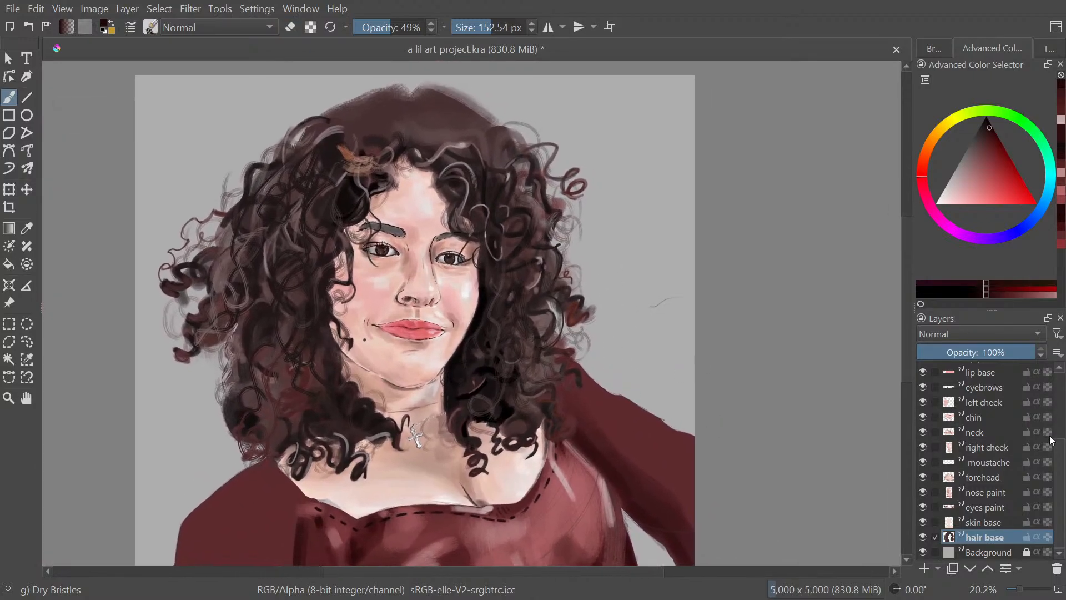
Return to the dress paint layer and paint a sampled medium red along the middle of the right sleeve with a 214 px brush
scroll(1027, 444, up, 3)
click(988, 411)
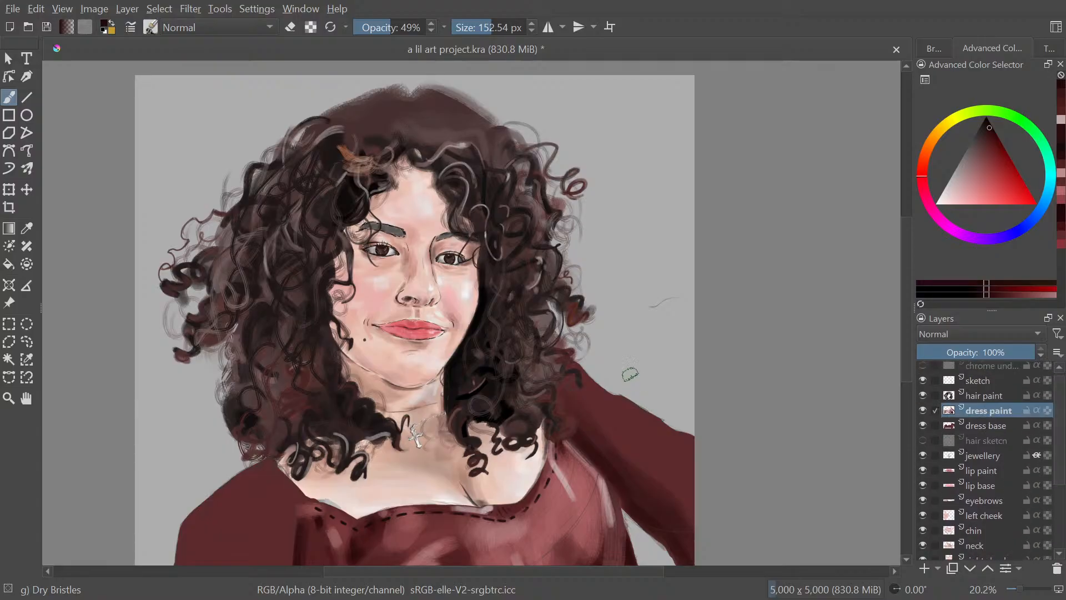
drag(644, 411, 594, 269)
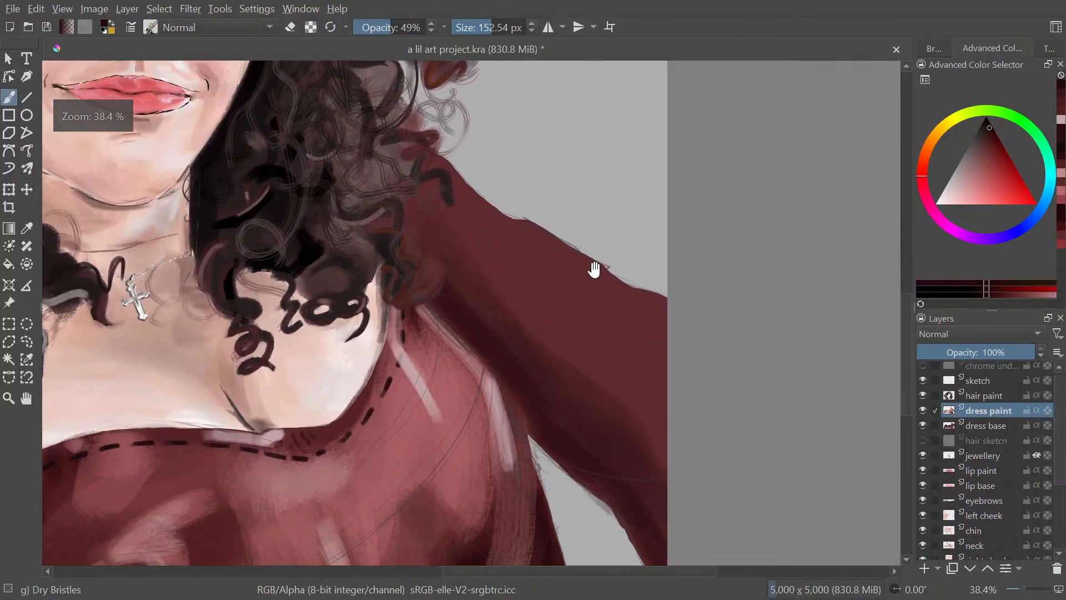
drag(609, 305, 590, 299)
drag(564, 347, 514, 396)
mouse_move(514, 395)
mouse_down()
mouse_move(648, 260)
mouse_move(565, 357)
mouse_move(441, 414)
mouse_up()
ctrl+click(326, 325)
drag(446, 297, 458, 306)
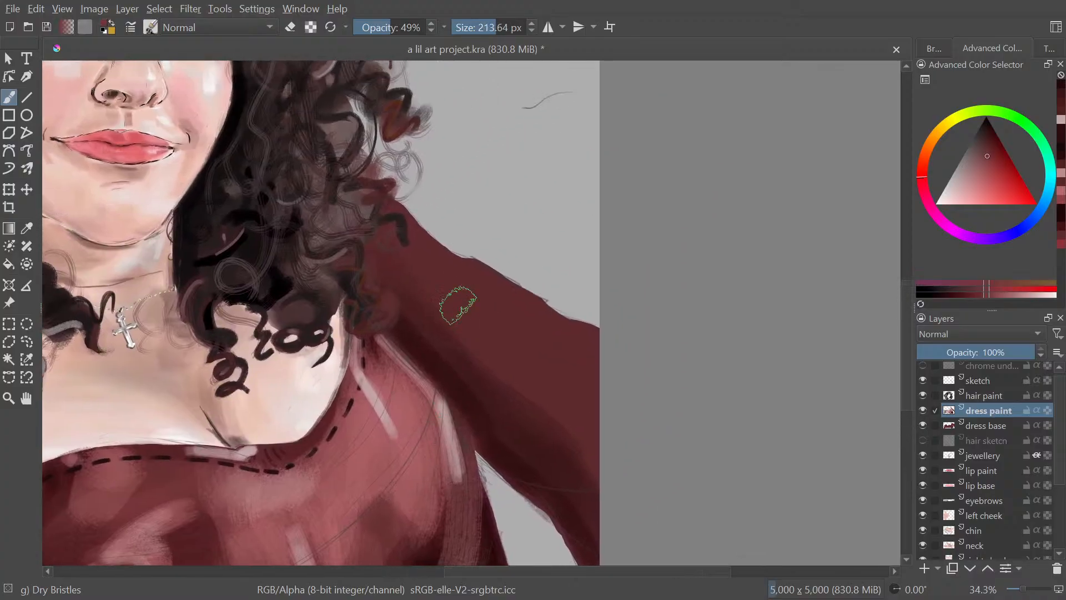
drag(387, 233, 463, 337)
drag(406, 263, 542, 381)
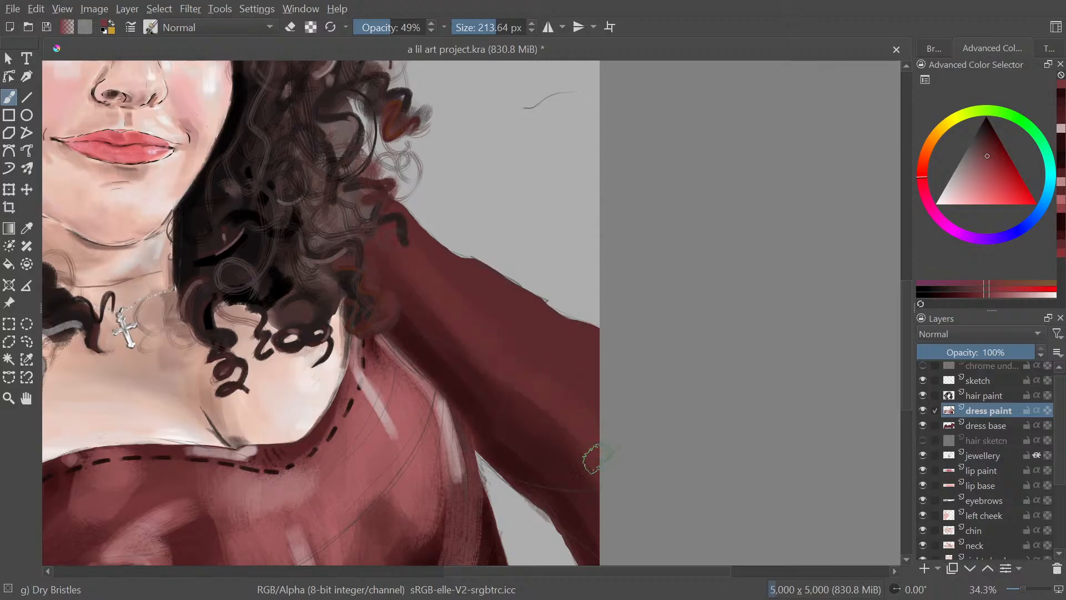
Blend the right sleeve's medium red into its lower shadow with reds sampled from the sleeve
mouse_move(507, 264)
mouse_down()
mouse_move(574, 336)
mouse_move(604, 419)
mouse_move(570, 277)
mouse_move(533, 211)
mouse_up()
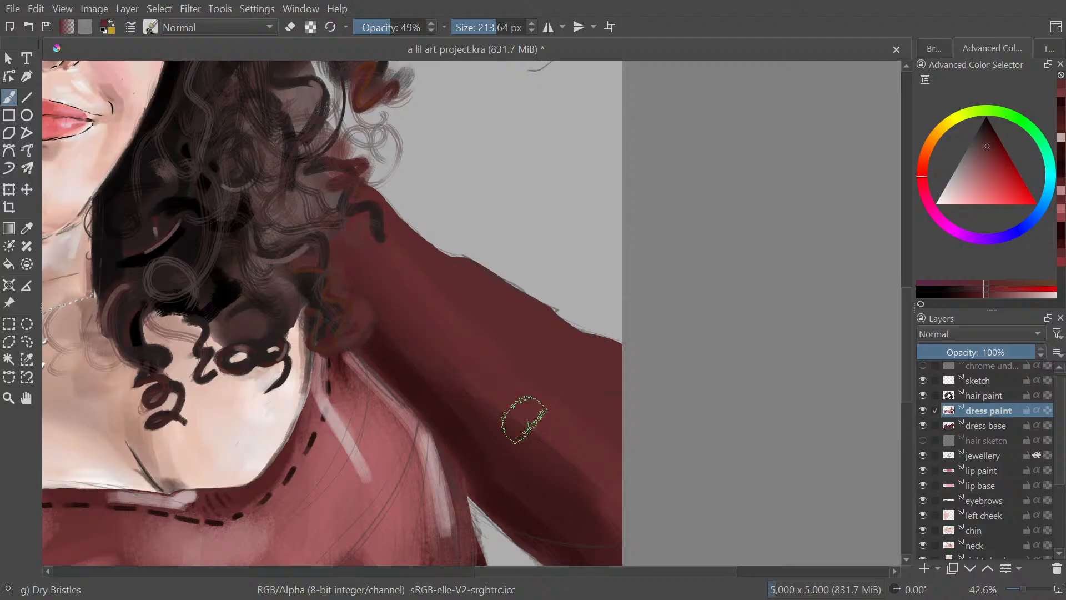
drag(512, 398, 478, 243)
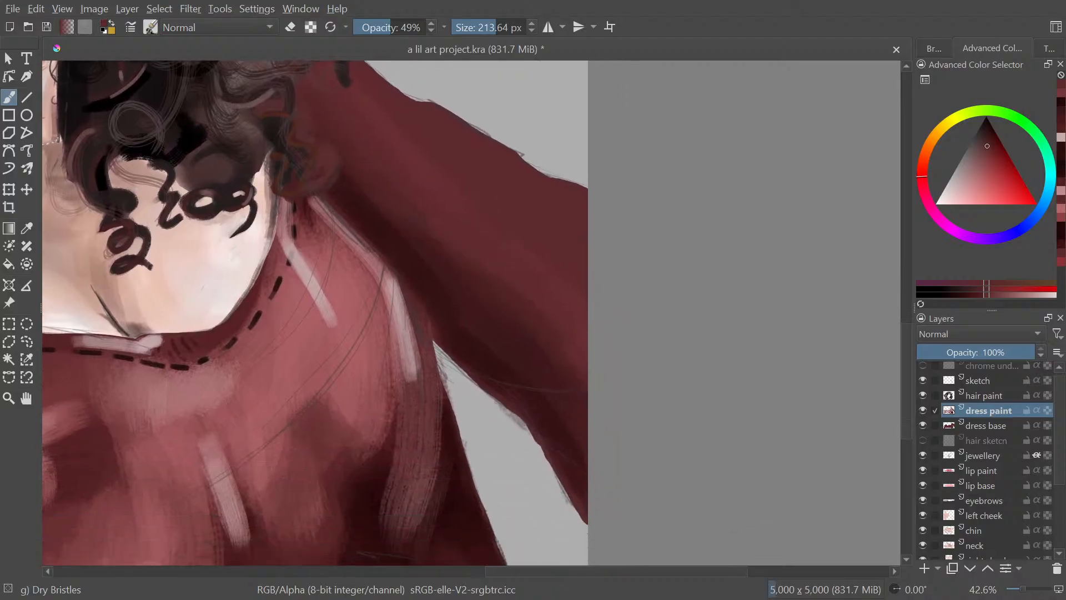
ctrl+click(384, 222)
mouse_move(383, 218)
mouse_down()
mouse_move(337, 159)
mouse_move(464, 305)
mouse_up()
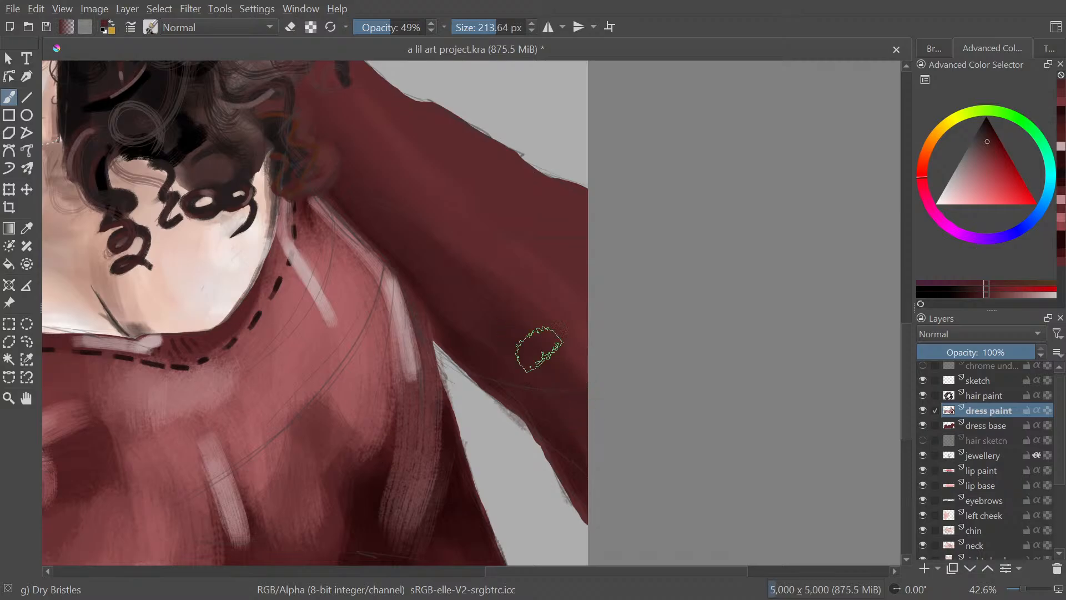
drag(547, 277, 597, 400)
mouse_move(551, 347)
mouse_down()
mouse_move(510, 244)
mouse_move(546, 336)
mouse_up()
mouse_move(530, 311)
mouse_down()
mouse_move(499, 241)
mouse_move(478, 242)
mouse_move(473, 167)
mouse_up()
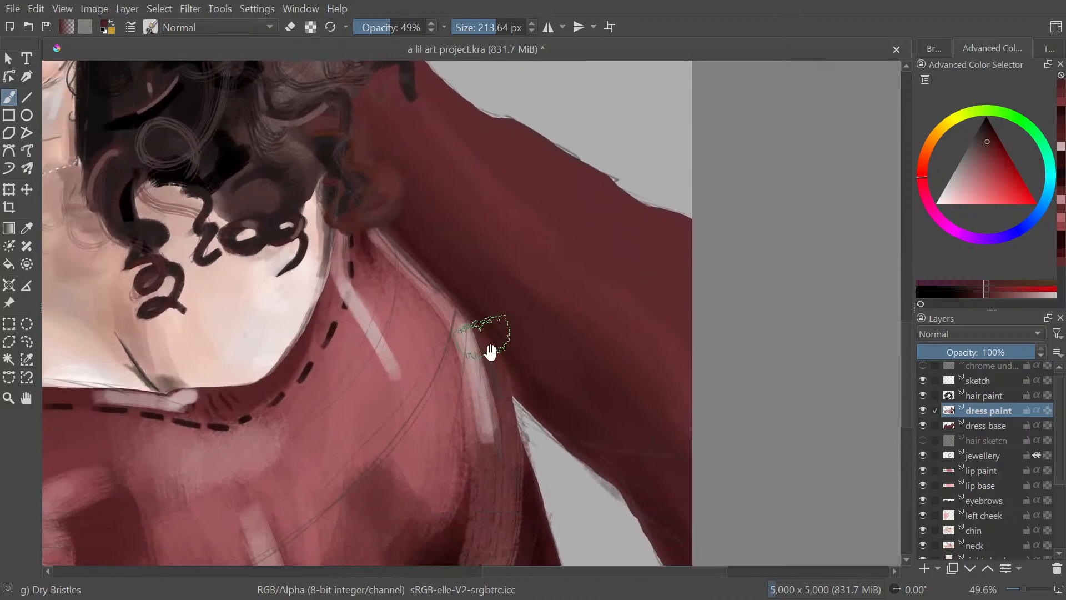
Sample the bodice's darkest red and darken the seam between bodice and right sleeve with a brush of about 31 px
drag(491, 351, 442, 119)
ctrl+click(411, 331)
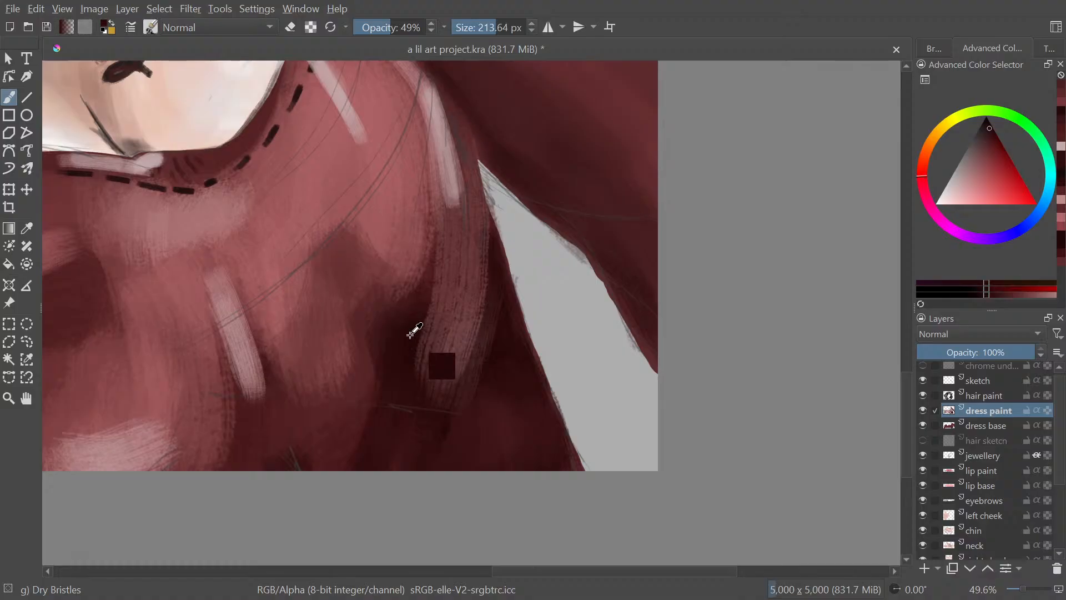
ctrl+click(445, 429)
drag(512, 283, 539, 505)
drag(482, 317, 388, 317)
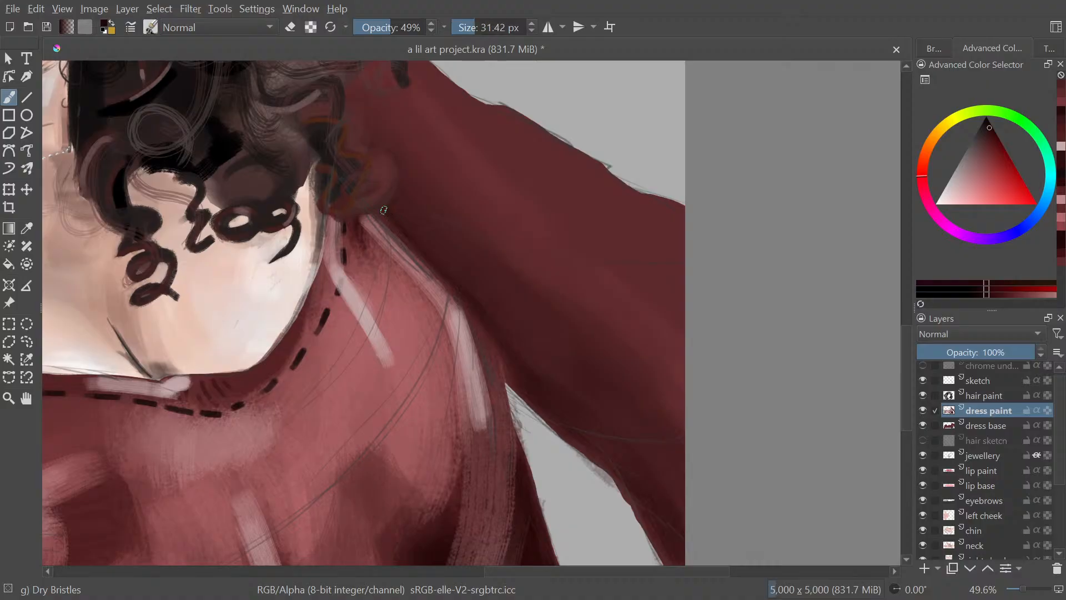
drag(419, 246, 394, 220)
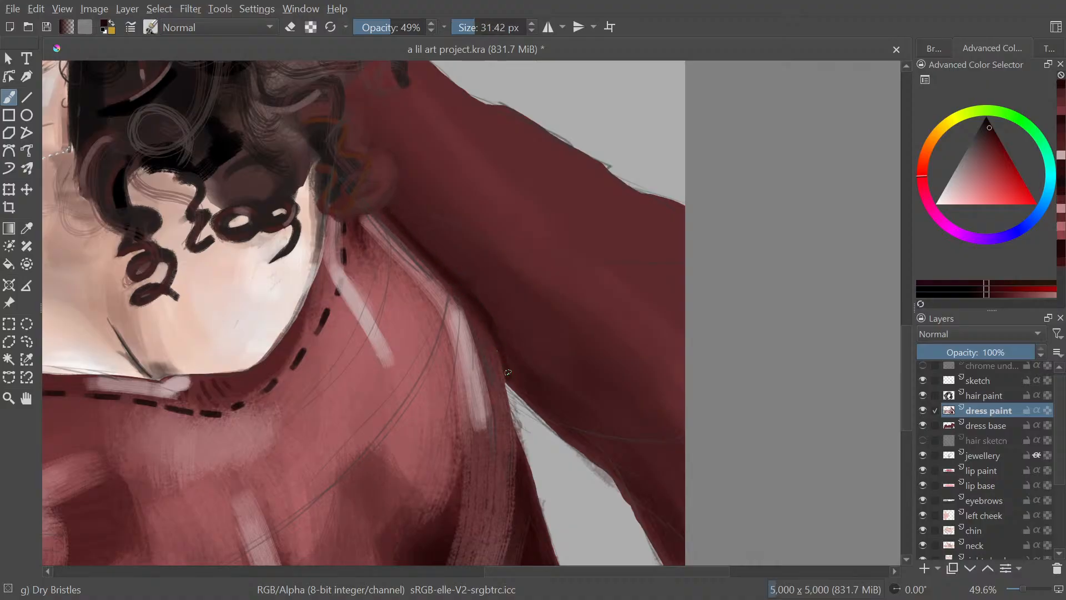
Sample a light red from the bodice and paint highlights along the upper side of the right sleeve with a brush of about 210 px
scroll(549, 425, down, 6)
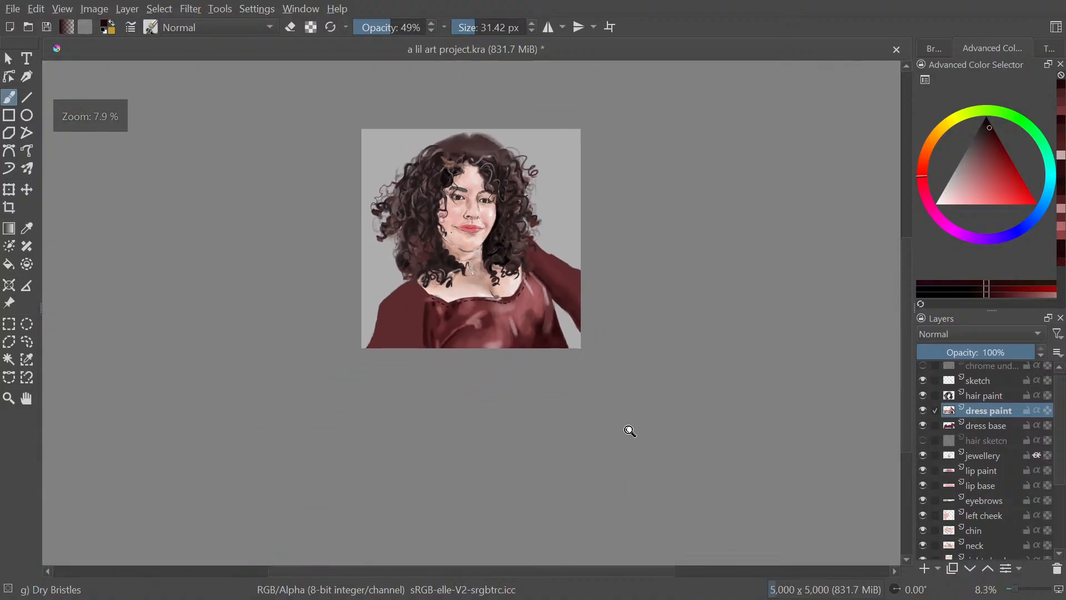
scroll(550, 233, up, 5)
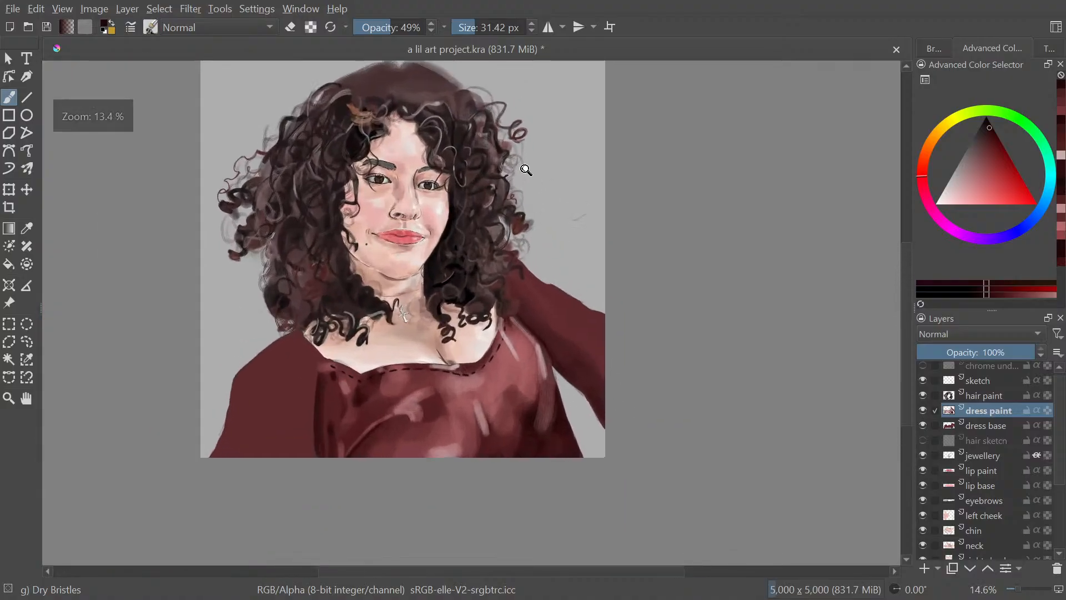
drag(501, 287, 468, 191)
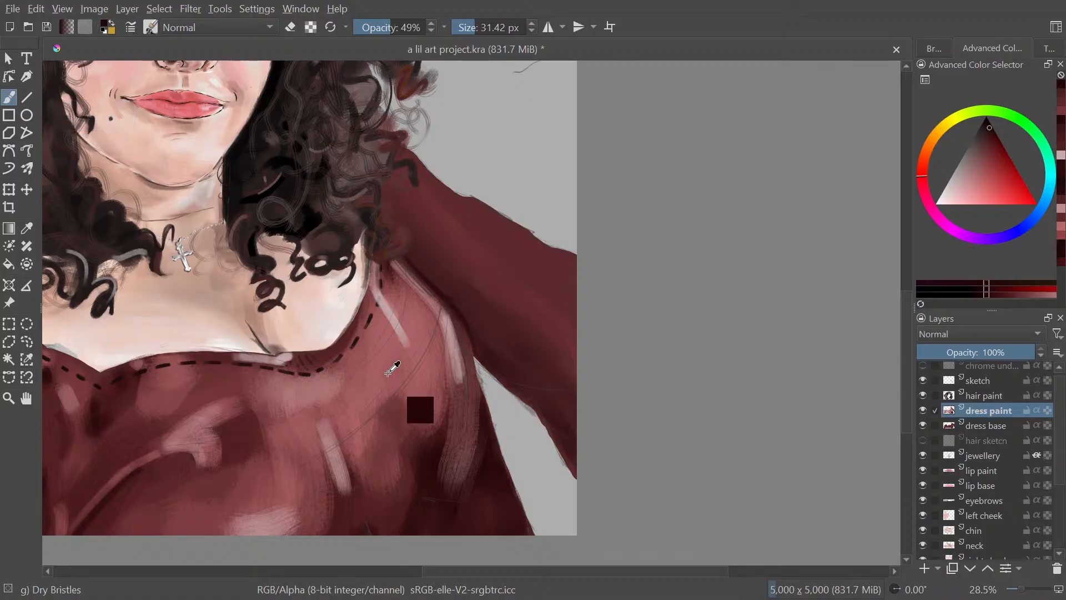
ctrl+click(392, 368)
drag(479, 338, 462, 360)
shift+drag(497, 305, 534, 305)
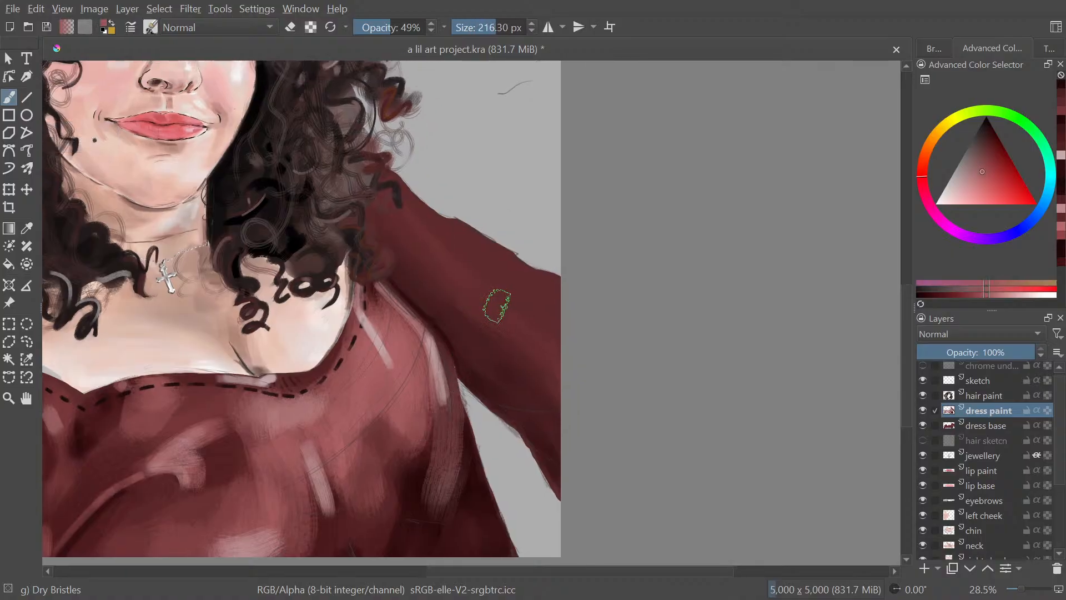
mouse_move(437, 222)
shift+mouse_down()
mouse_move(388, 177)
mouse_move(461, 256)
shift+mouse_up()
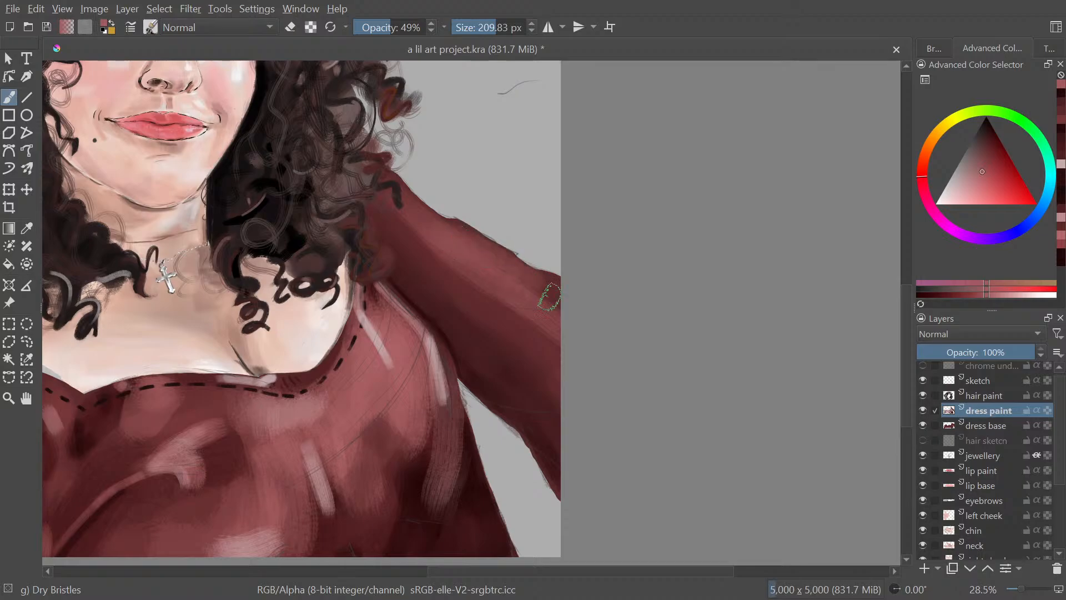
mouse_move(512, 181)
mouse_down()
mouse_move(554, 239)
mouse_move(581, 329)
mouse_move(576, 173)
mouse_move(528, 226)
mouse_up()
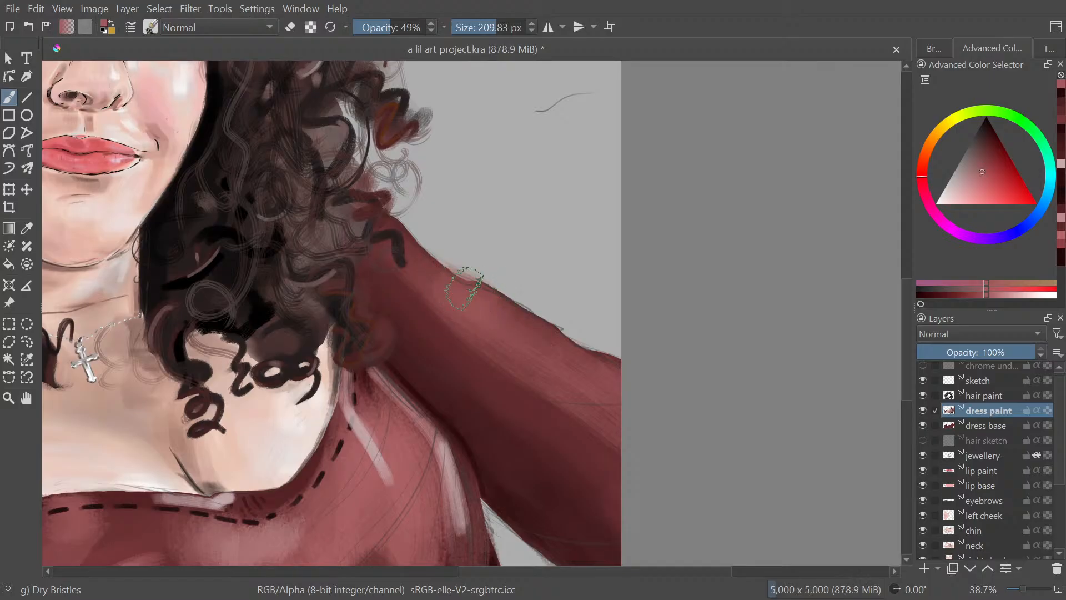
mouse_move(536, 316)
mouse_down()
mouse_move(570, 345)
mouse_move(611, 419)
mouse_move(618, 413)
mouse_up()
mouse_move(512, 231)
mouse_down()
mouse_move(522, 283)
mouse_move(469, 200)
mouse_move(535, 297)
mouse_move(508, 323)
mouse_move(528, 349)
mouse_move(521, 328)
mouse_up()
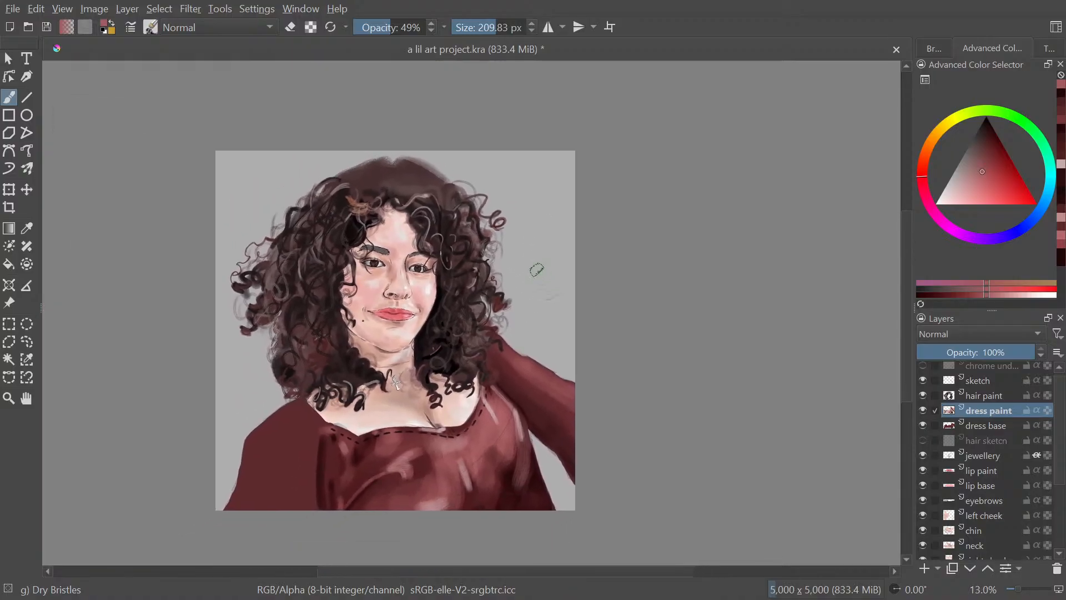
Sample a lighter dusty pink and brighten the right sleeve's upper edge from the hair to the canvas edge
drag(511, 340, 489, 224)
drag(481, 305, 481, 255)
drag(499, 372, 493, 263)
ctrl+click(392, 347)
drag(542, 330, 443, 492)
drag(559, 323, 458, 290)
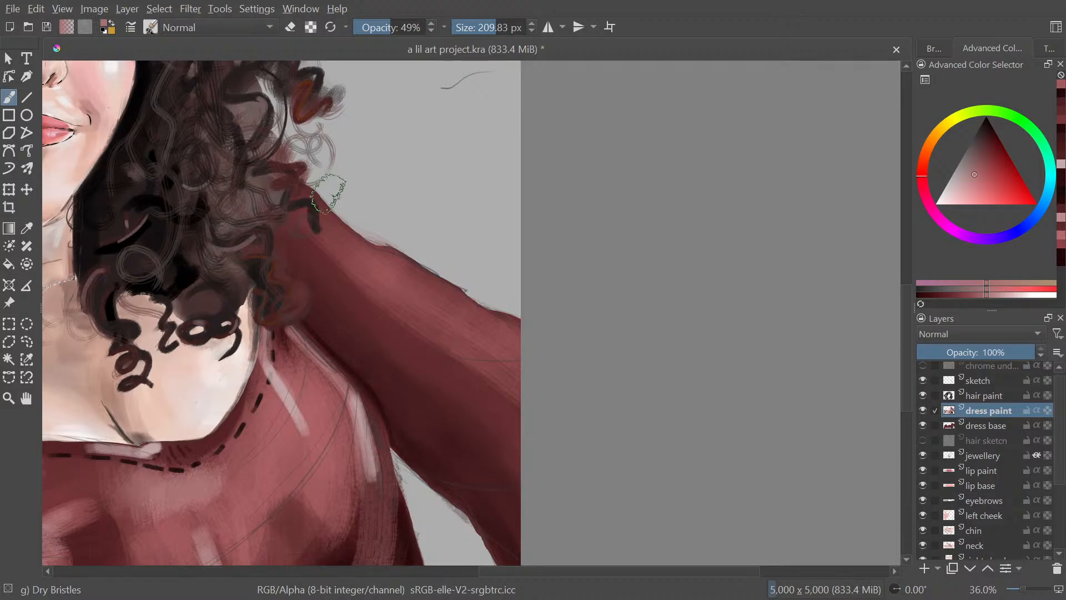
mouse_move(326, 200)
mouse_down()
mouse_move(326, 223)
mouse_move(368, 264)
mouse_move(336, 233)
mouse_move(515, 354)
mouse_up()
mouse_move(444, 298)
mouse_down()
mouse_move(511, 336)
mouse_move(676, 210)
mouse_up()
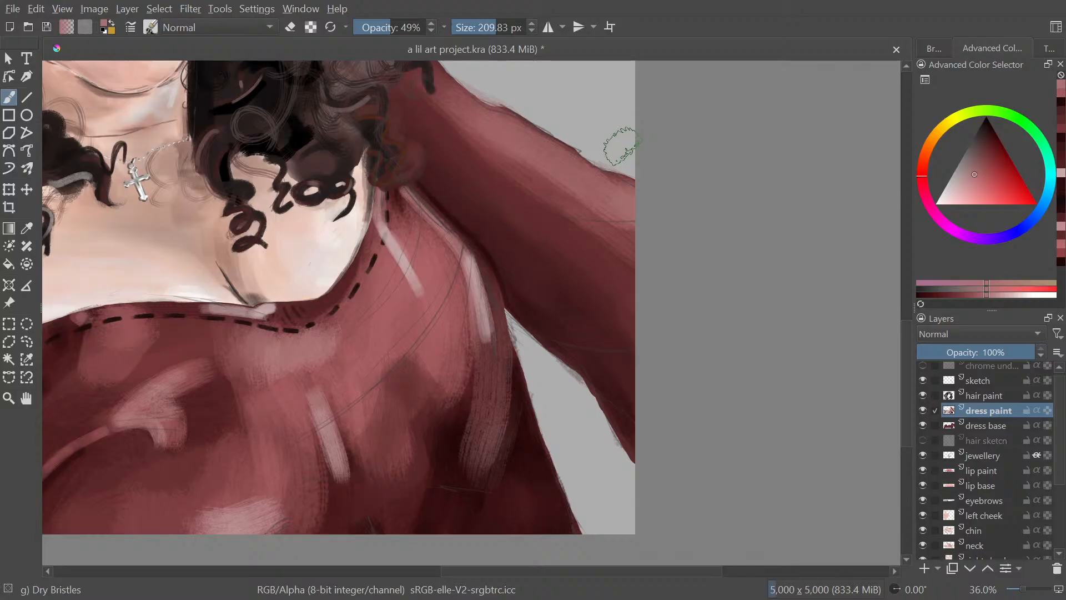
Sample a paler pink from the bodice highlights and add it along the upper right sleeve towards the canvas edge
ctrl+click(416, 266)
drag(573, 257, 500, 360)
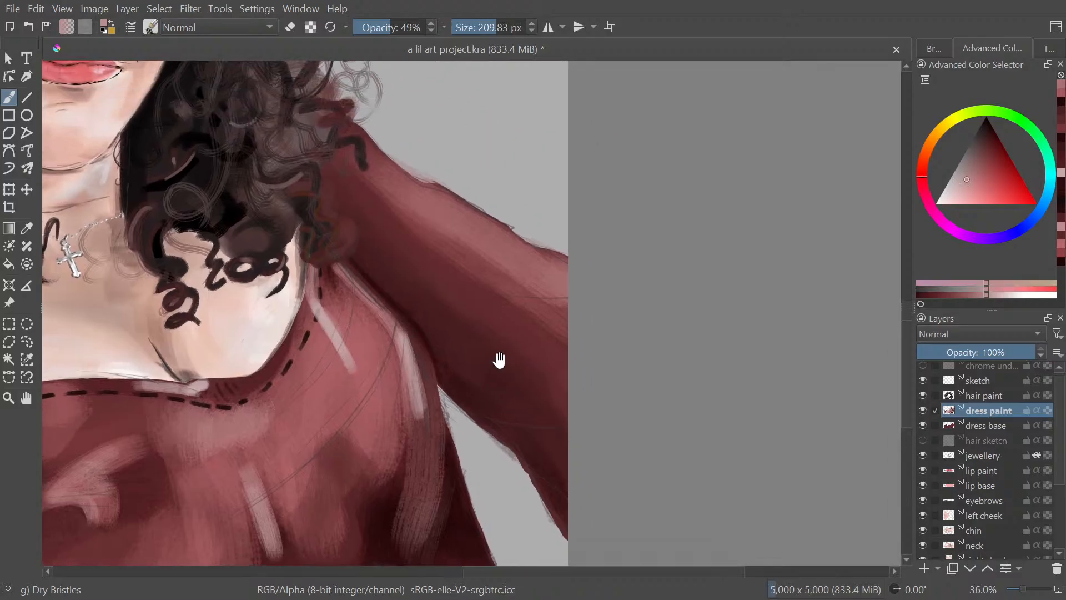
mouse_move(469, 210)
mouse_down()
mouse_move(481, 230)
mouse_move(436, 205)
mouse_move(558, 272)
mouse_up()
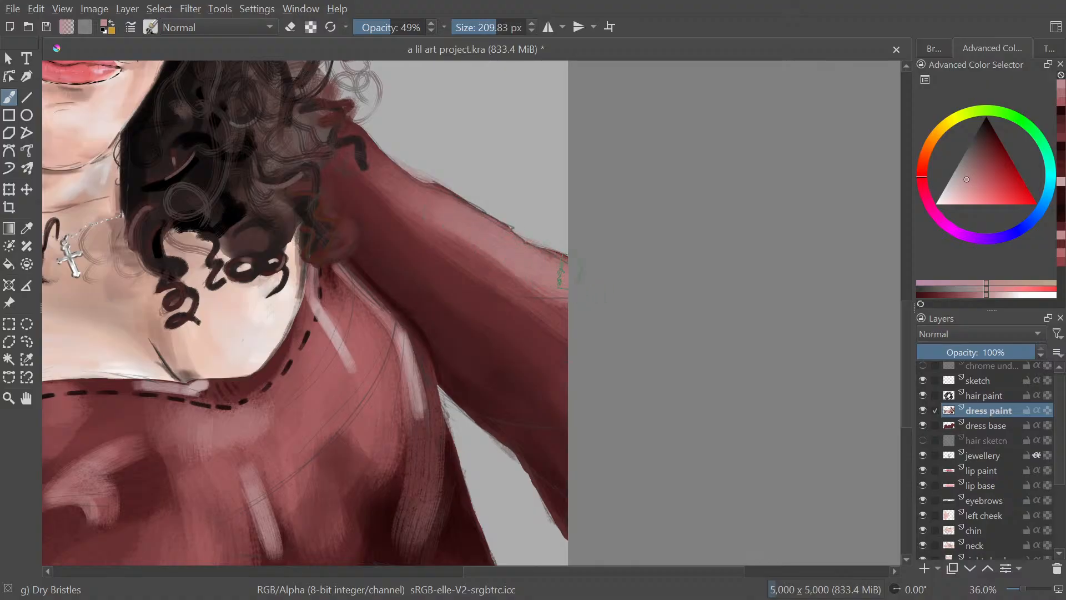
Hide the sketch layer and erase the paint spilling past the right shoulder's edge on the dress paint layer
drag(552, 188, 644, 319)
drag(595, 239, 554, 325)
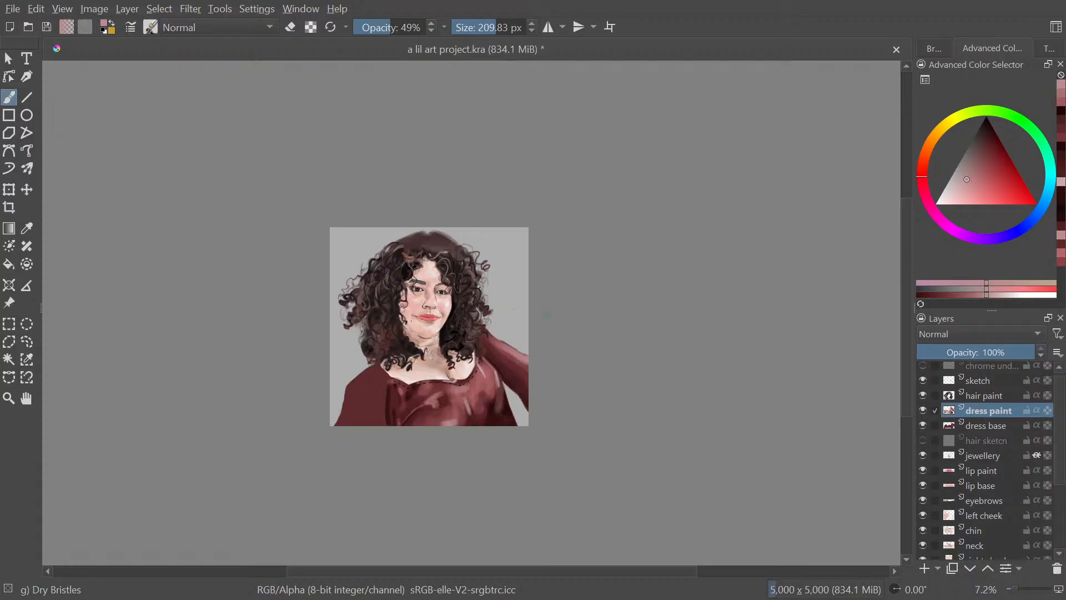
click(922, 381)
key(r)
click(531, 378)
mouse_move(539, 370)
mouse_down()
mouse_move(510, 308)
mouse_move(537, 329)
mouse_move(465, 418)
mouse_up()
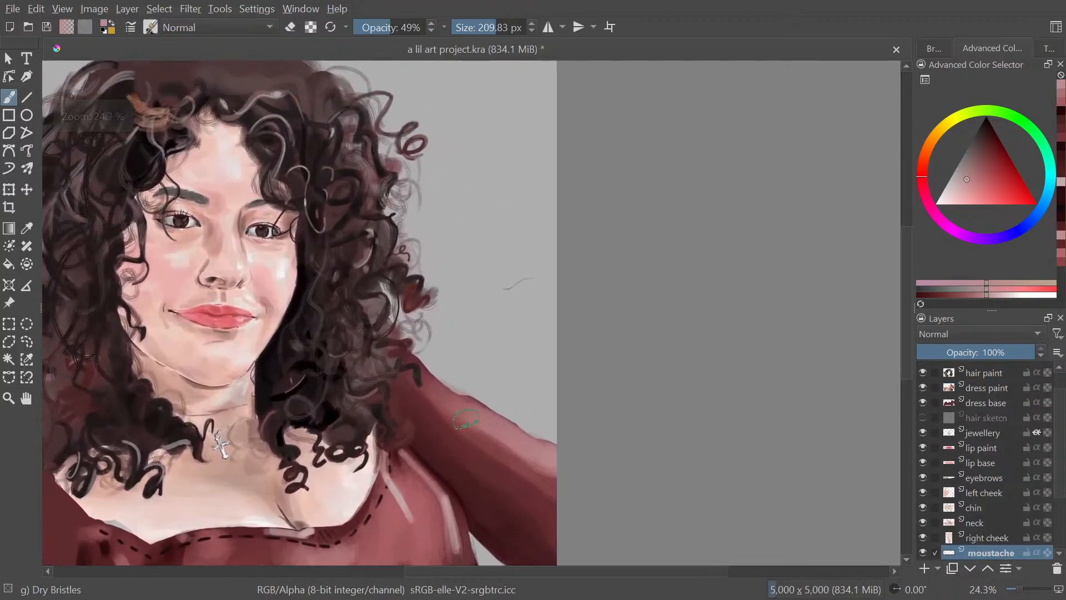
key(e)
mouse_move(503, 350)
mouse_down()
mouse_move(467, 309)
mouse_move(400, 302)
mouse_up()
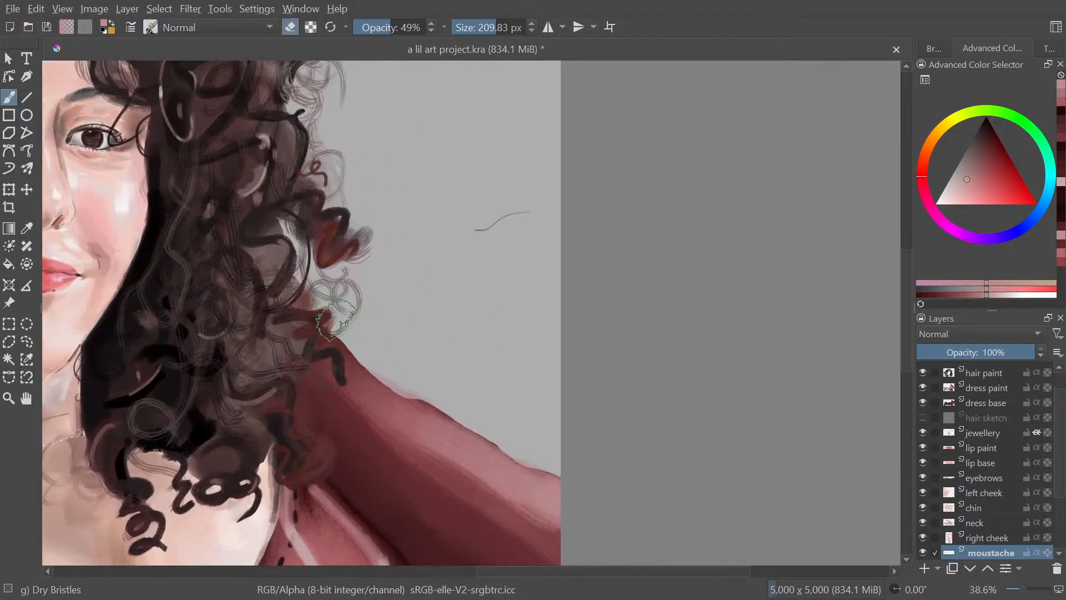
click(970, 392)
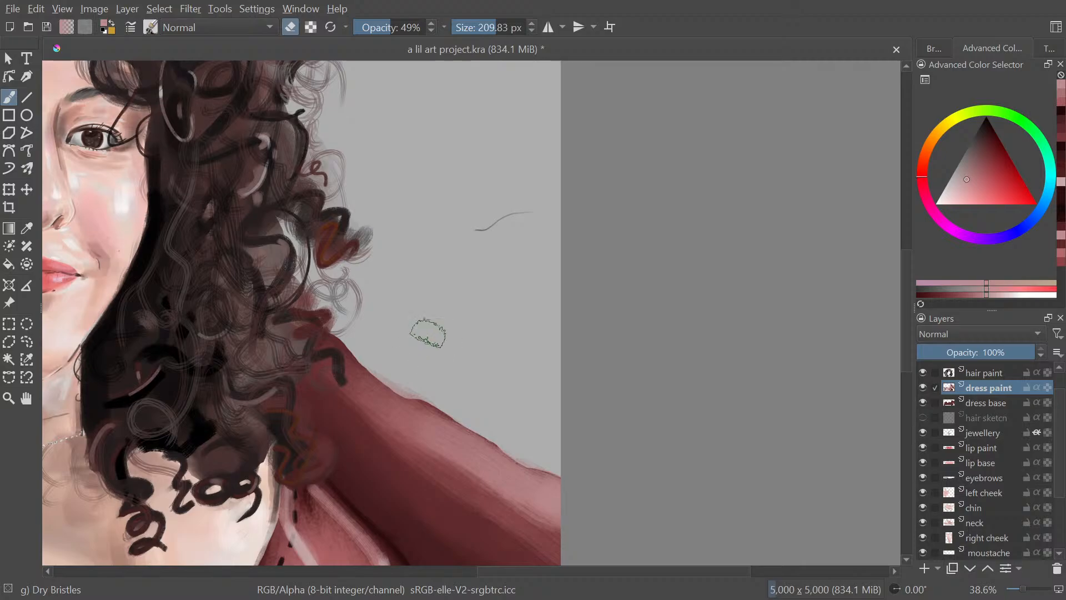
mouse_move(324, 321)
mouse_down()
mouse_move(488, 409)
mouse_move(529, 444)
mouse_move(566, 383)
mouse_move(552, 338)
mouse_move(593, 344)
mouse_up()
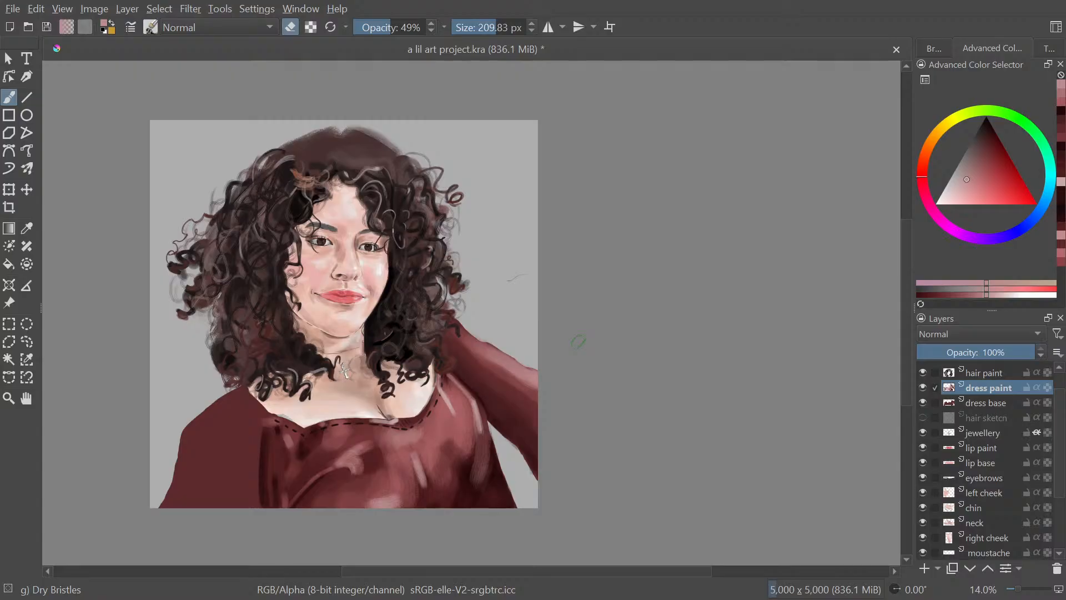
mouse_move(502, 292)
mouse_down()
mouse_move(531, 335)
mouse_move(511, 250)
mouse_move(486, 262)
mouse_move(519, 245)
mouse_up()
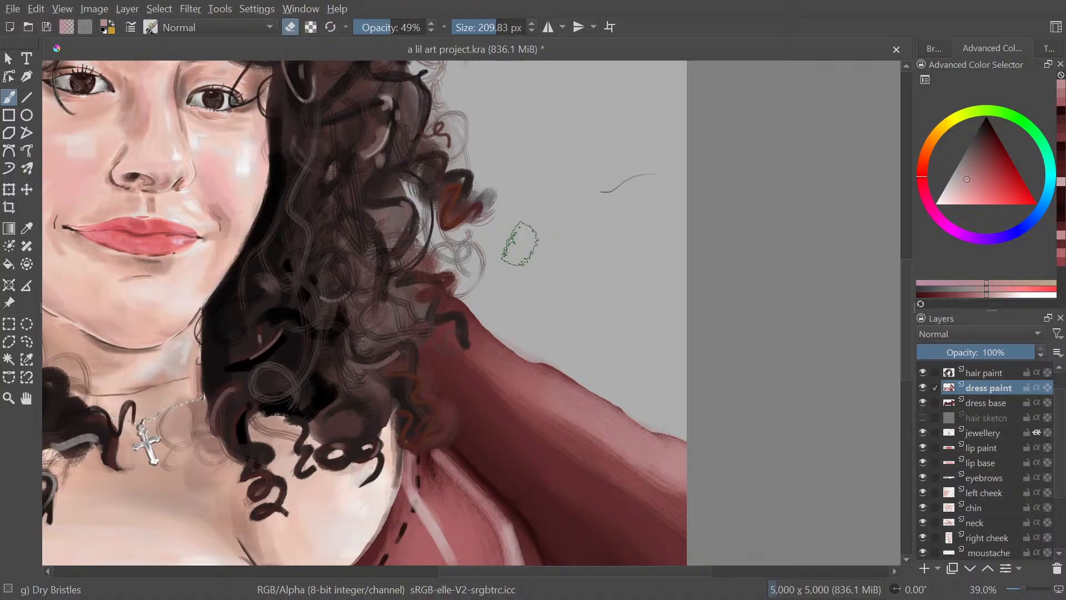
Erase the base colour spilling past the right shoulder beside the hair curls on the dress base layer
click(987, 403)
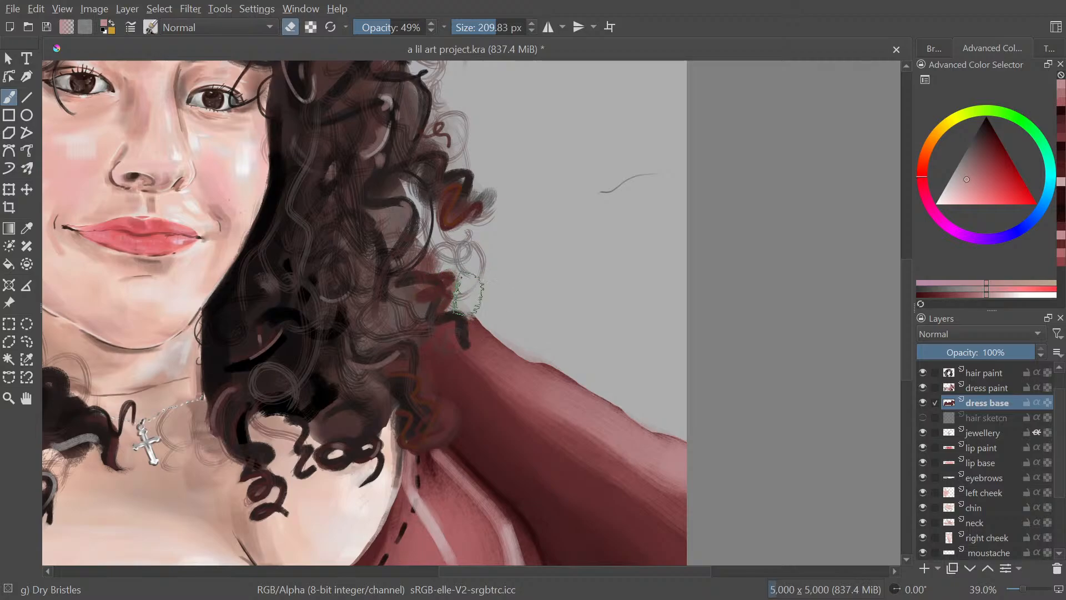
mouse_move(481, 293)
mouse_down()
mouse_move(585, 268)
mouse_move(654, 380)
mouse_move(570, 190)
mouse_up()
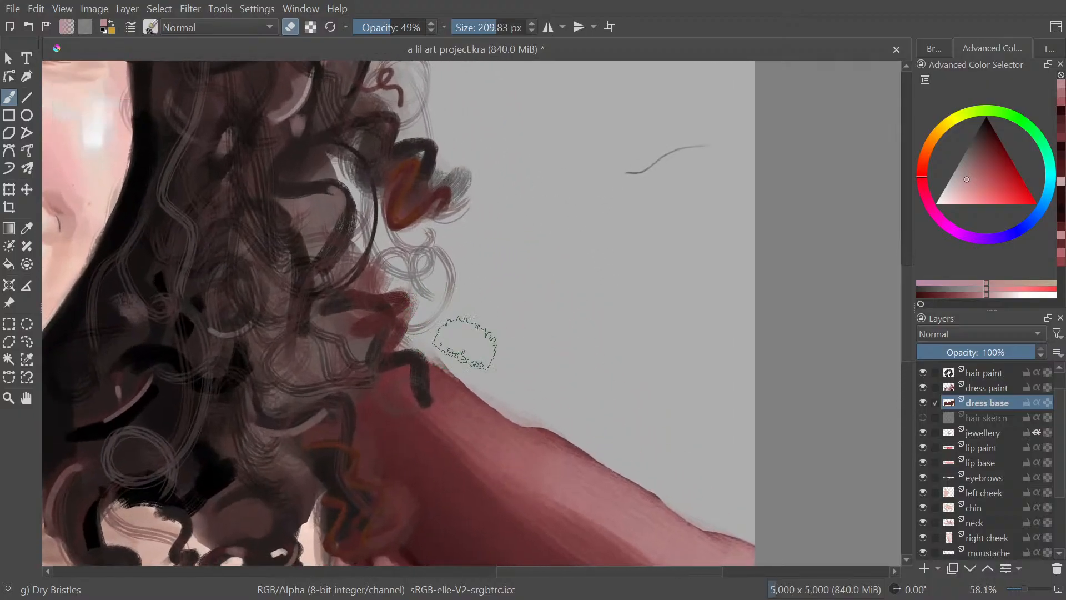
mouse_move(452, 333)
mouse_down()
mouse_move(570, 347)
mouse_move(611, 418)
mouse_move(535, 248)
mouse_up()
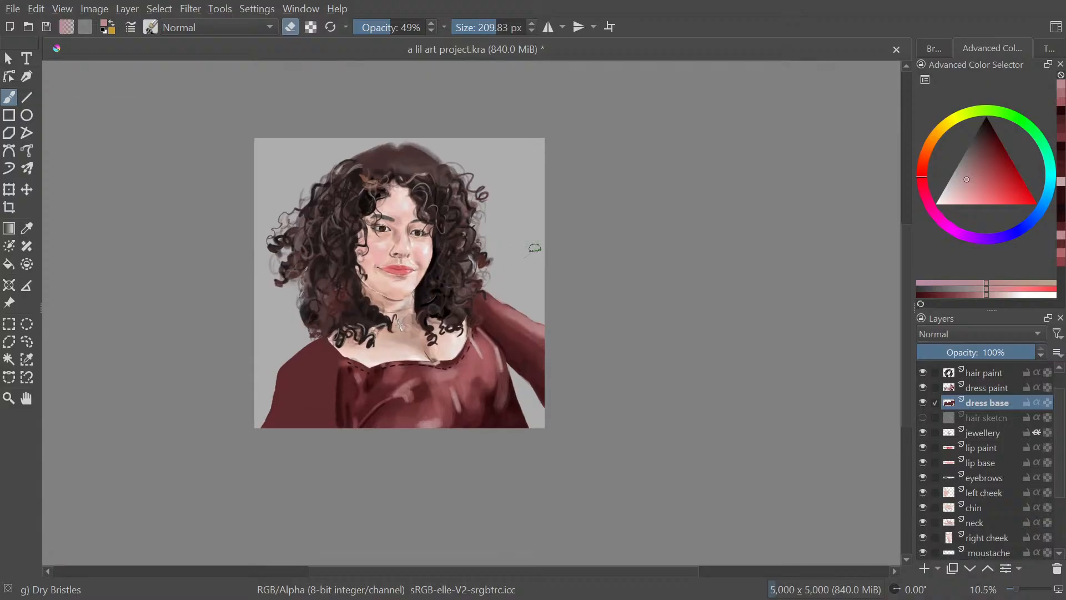
drag(552, 300, 552, 269)
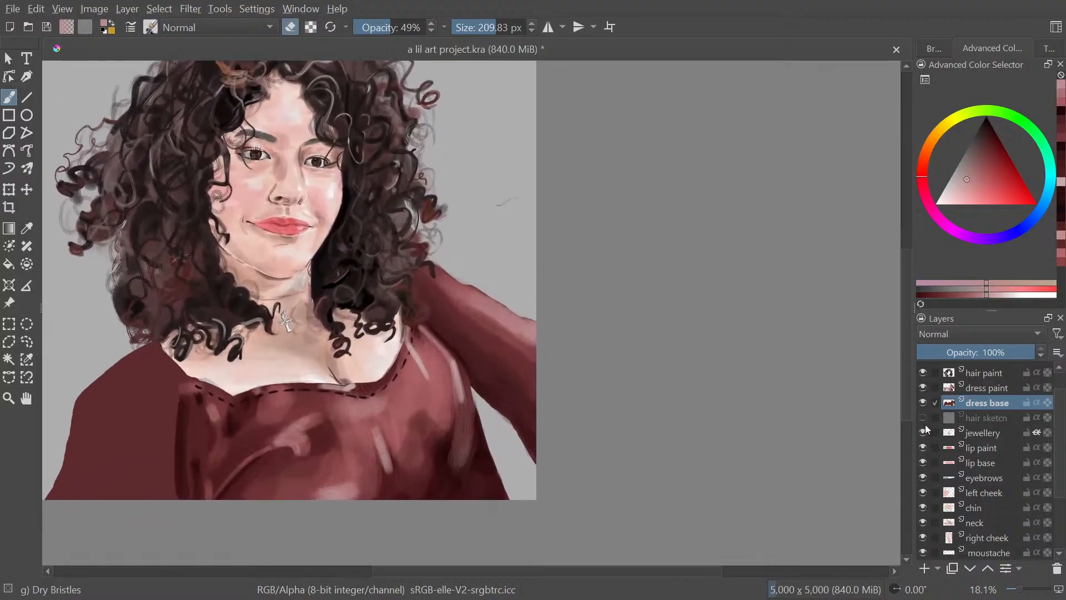
Show the sketch layer again, make the dress paint layer active and switch from erasing back to painting
scroll(1038, 390, up, 2)
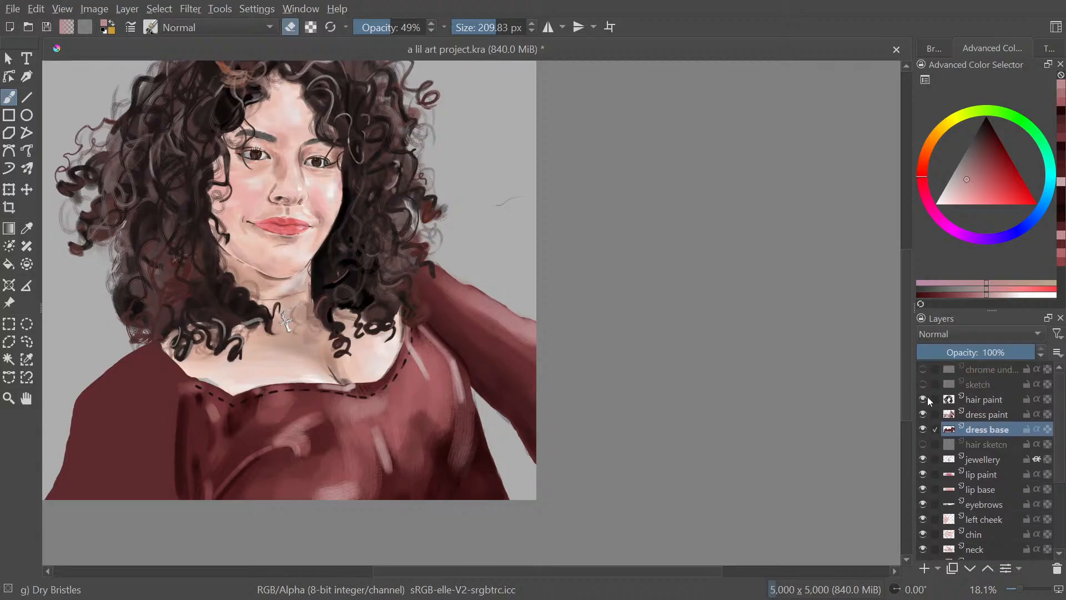
click(1003, 414)
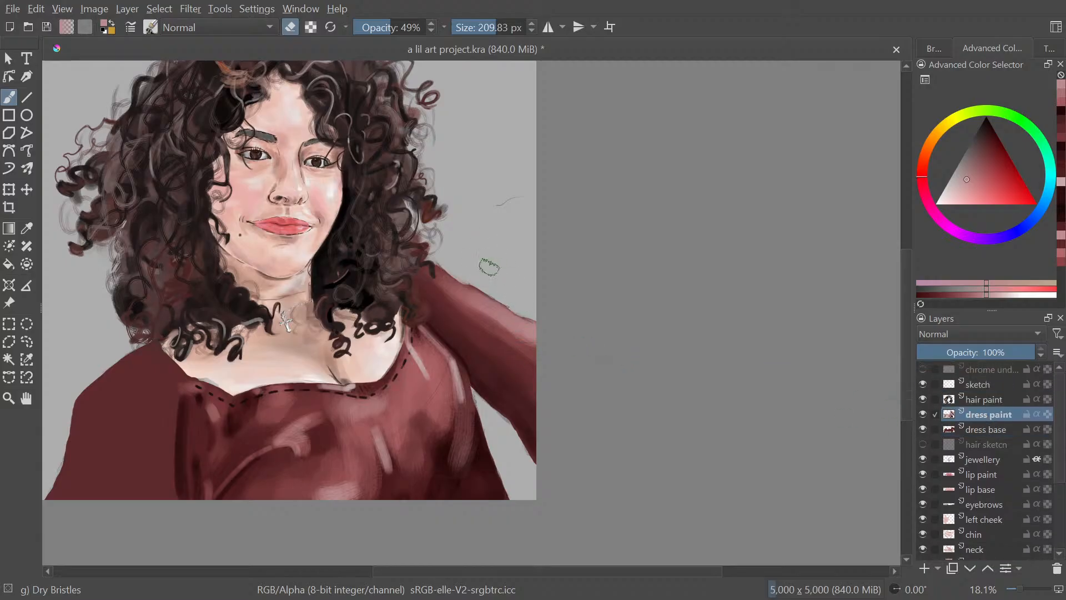
drag(503, 318, 481, 279)
key(e)
drag(538, 365, 533, 342)
drag(439, 387, 447, 345)
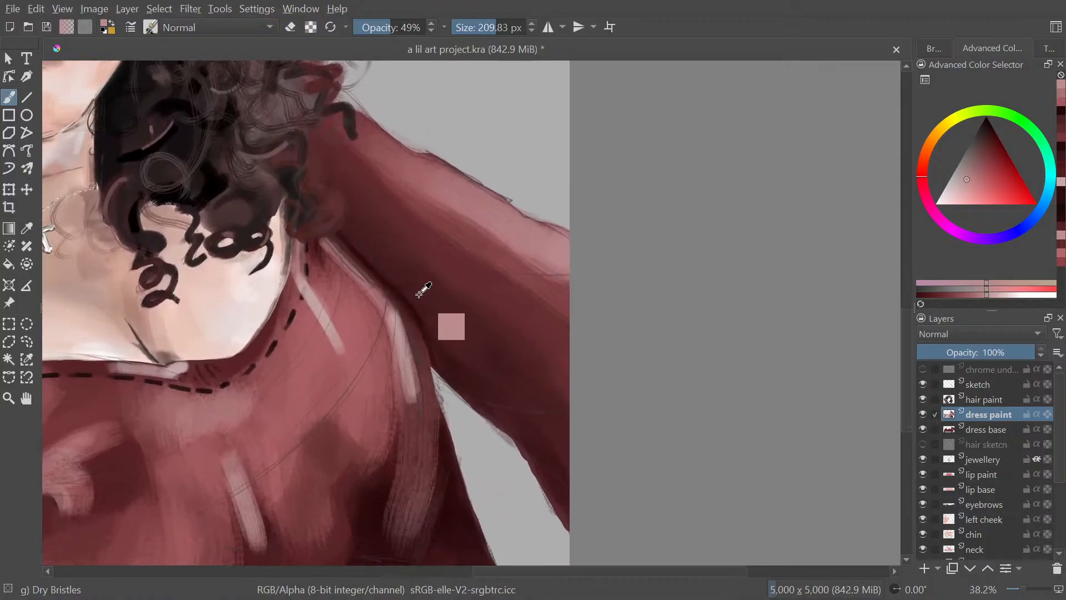
Sample a dark red from the dress and paint a fold shadow across the lower right sleeve with a brush of about 54 px
ctrl+click(424, 290)
drag(449, 520, 442, 466)
ctrl+click(450, 464)
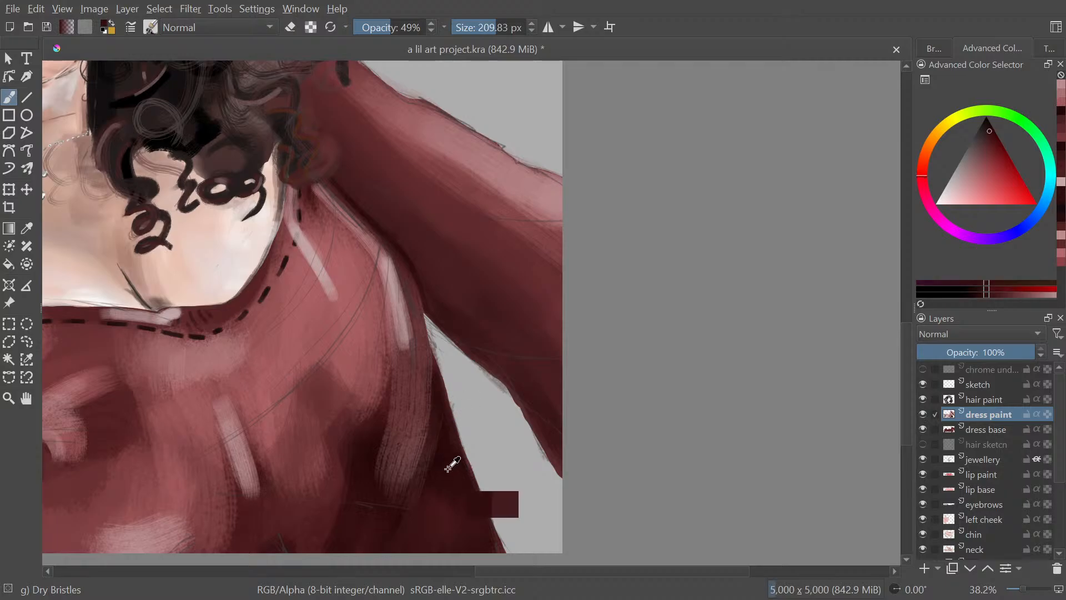
drag(542, 451, 516, 451)
drag(558, 412, 563, 412)
drag(539, 352, 552, 358)
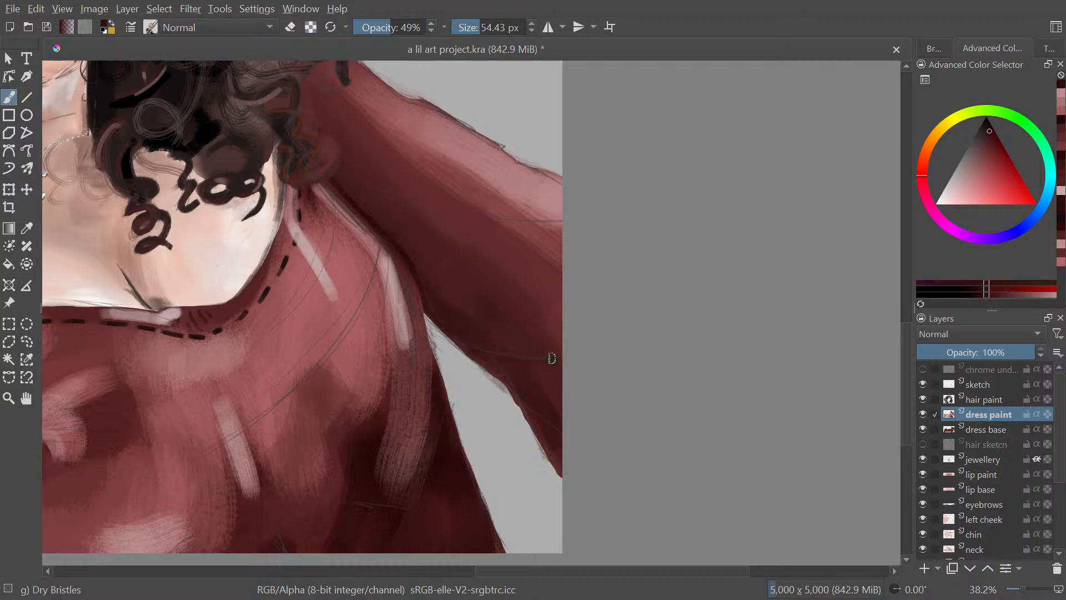
drag(480, 351, 546, 367)
mouse_move(516, 304)
mouse_down()
mouse_move(515, 325)
mouse_move(501, 317)
mouse_up()
Sample pink from the right sleeve's highlight and paint a highlight along its lower fold at about 73 px, undoing the last stroke
ctrl+click(509, 200)
mouse_move(497, 372)
mouse_down()
mouse_move(473, 358)
mouse_move(551, 358)
mouse_move(481, 363)
mouse_move(557, 368)
mouse_move(488, 364)
mouse_up()
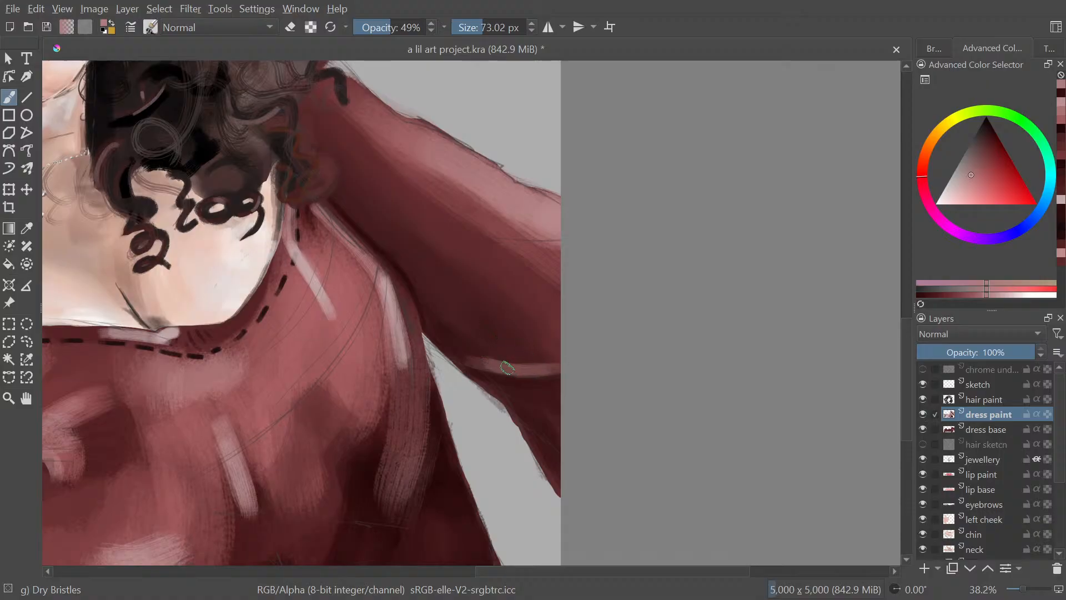
key(ctrl+z)
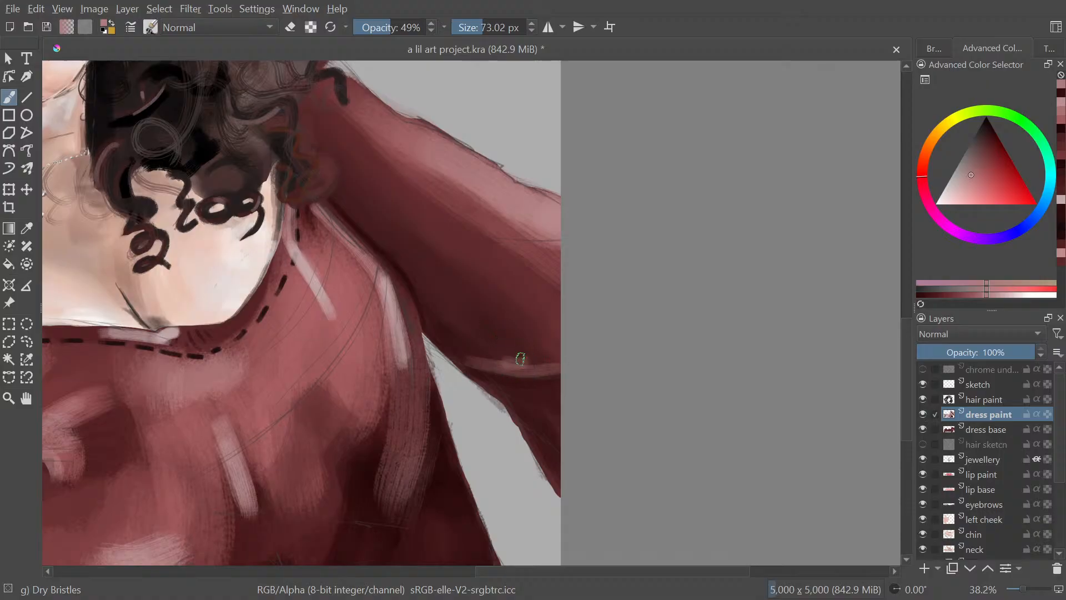
drag(592, 293, 633, 293)
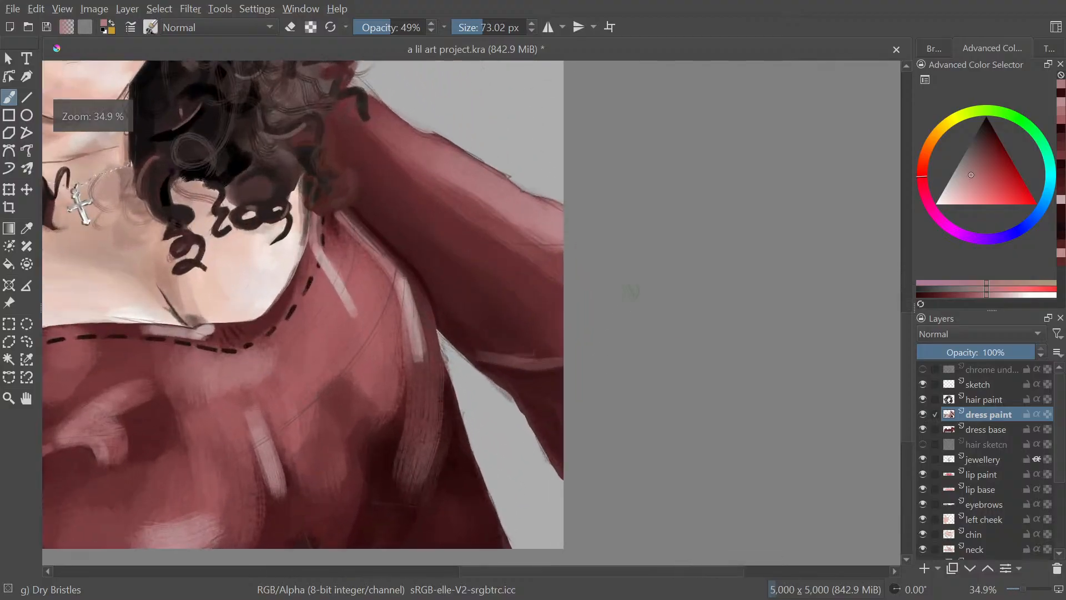
drag(592, 337, 593, 370)
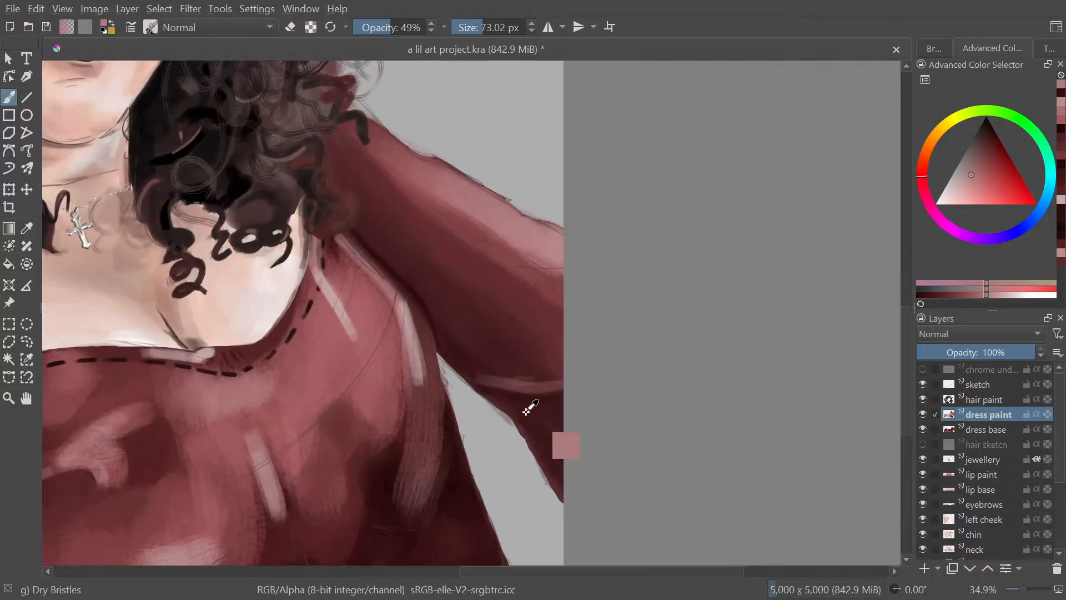
Sample the bodice's darkest red and paint creases on the right sleeve, at the canvas edge and from the armpit, at about 52 px
ctrl+click(390, 495)
shift+drag(391, 481, 366, 481)
shift+drag(482, 434, 500, 434)
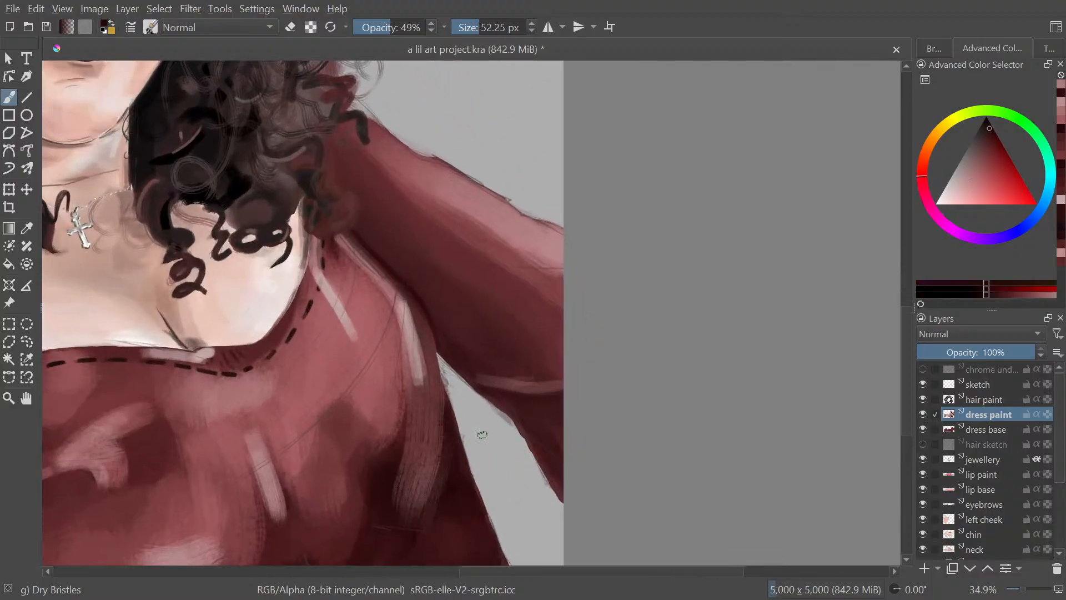
drag(492, 269, 562, 270)
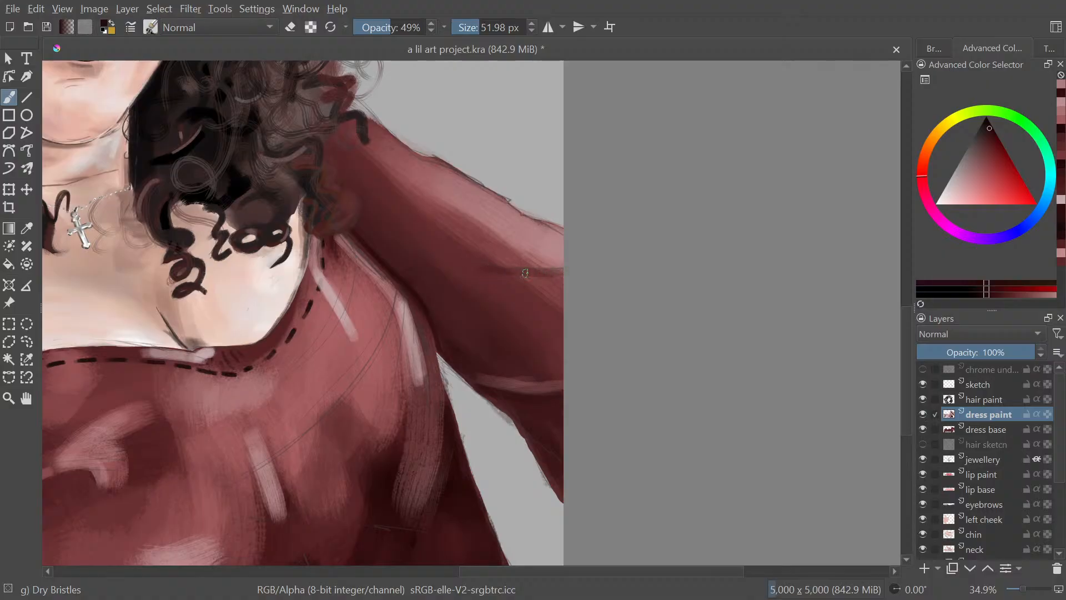
mouse_move(475, 270)
mouse_down()
mouse_move(561, 271)
mouse_move(510, 280)
mouse_move(586, 312)
mouse_move(605, 291)
mouse_up()
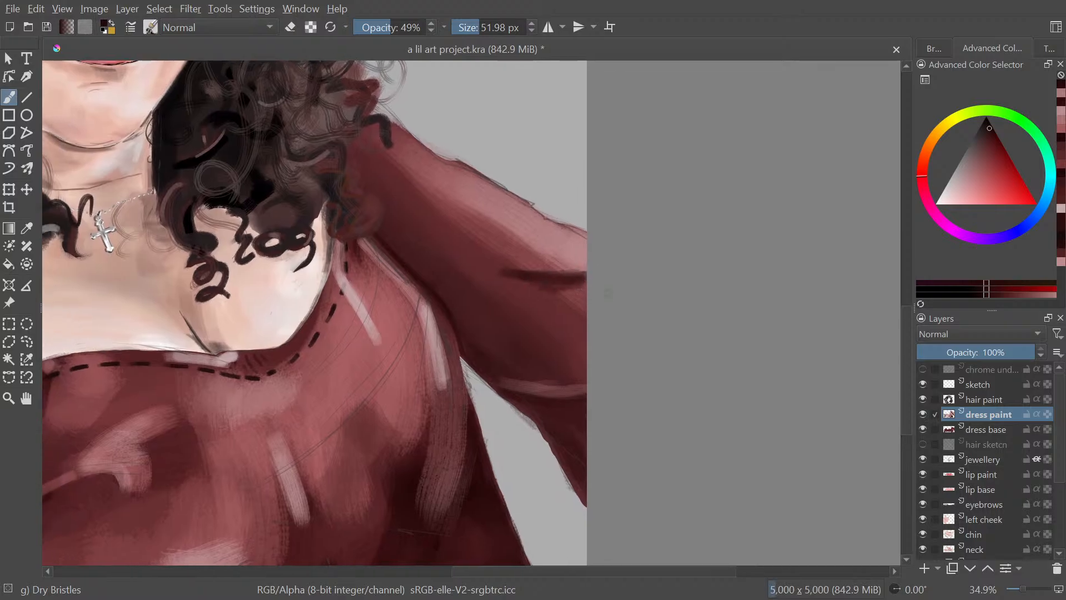
drag(501, 250, 460, 274)
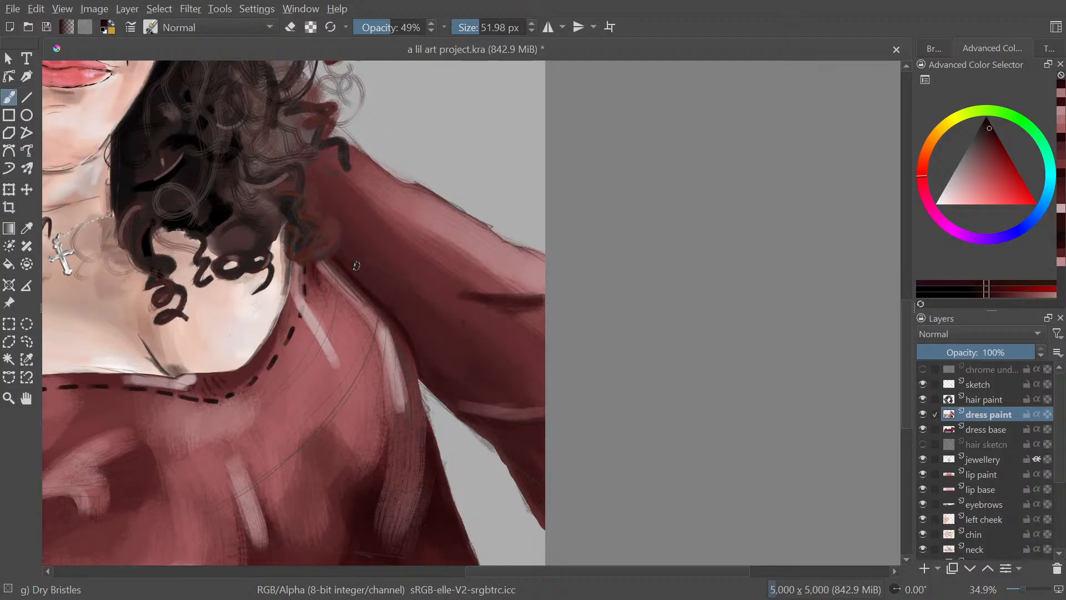
drag(356, 265, 460, 323)
mouse_move(358, 269)
mouse_down()
mouse_move(403, 283)
mouse_move(465, 327)
mouse_up()
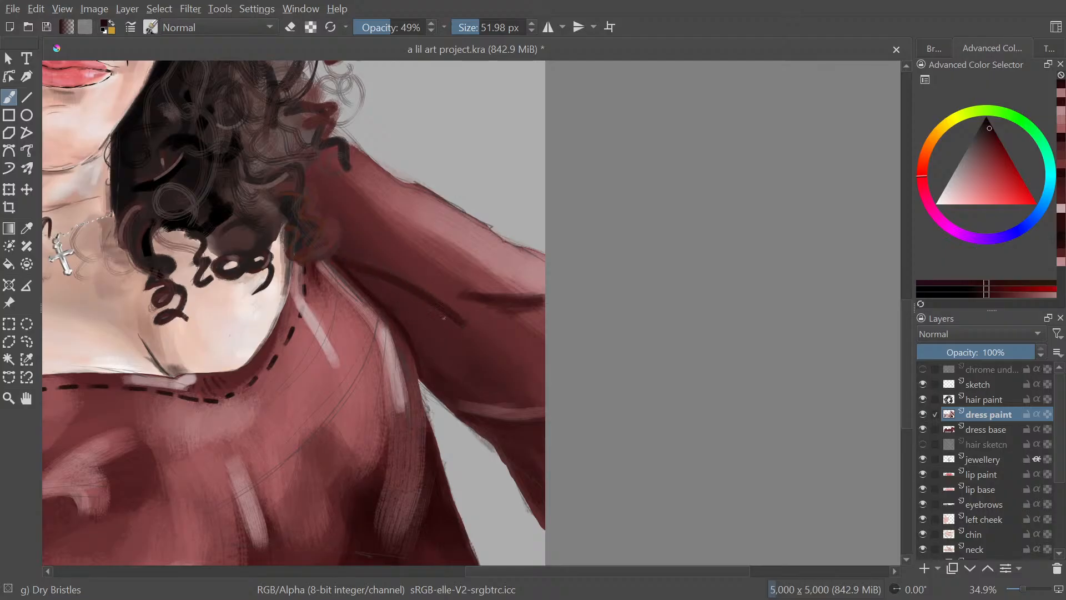
Sample the sleeve's pink and paint highlights beside the right sleeve's dark creases and lower fold with a brush of about 99 px
ctrl+click(513, 269)
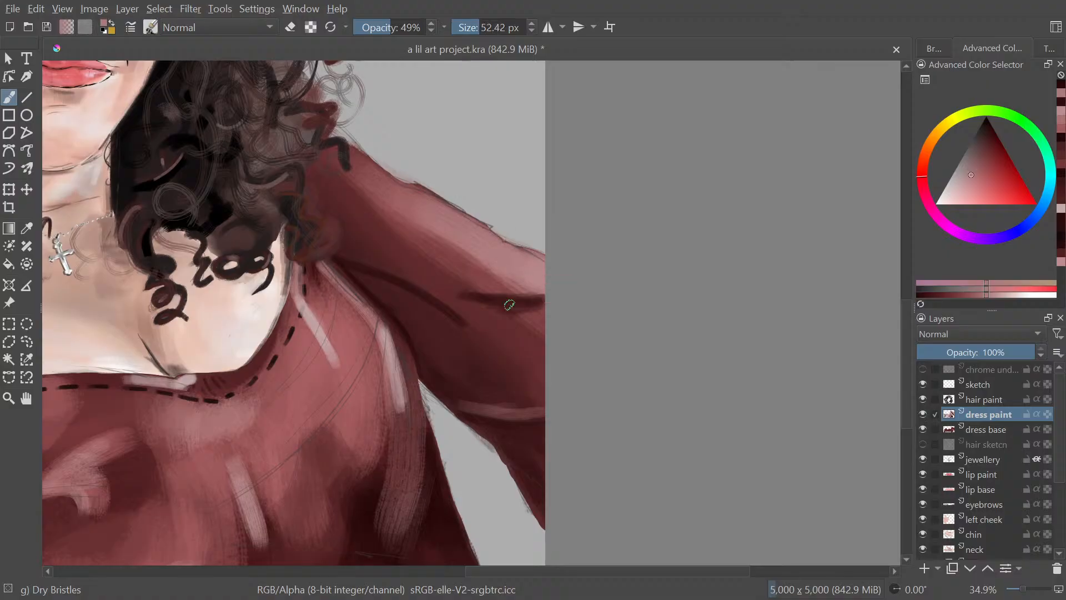
mouse_move(509, 305)
shift+mouse_down()
mouse_move(545, 291)
mouse_move(474, 286)
mouse_move(516, 287)
shift+mouse_up()
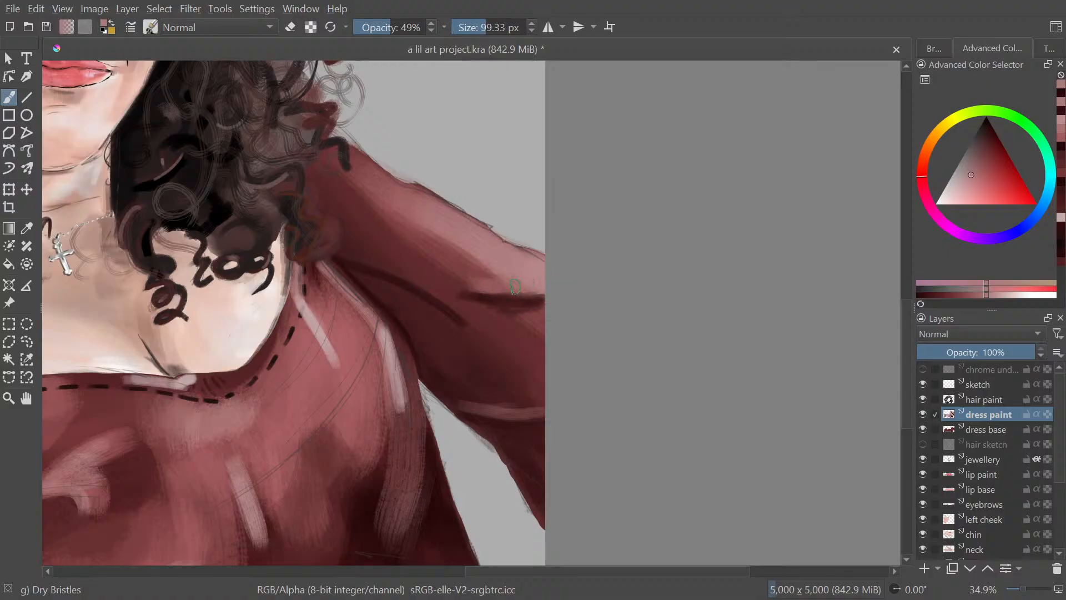
drag(518, 401, 508, 404)
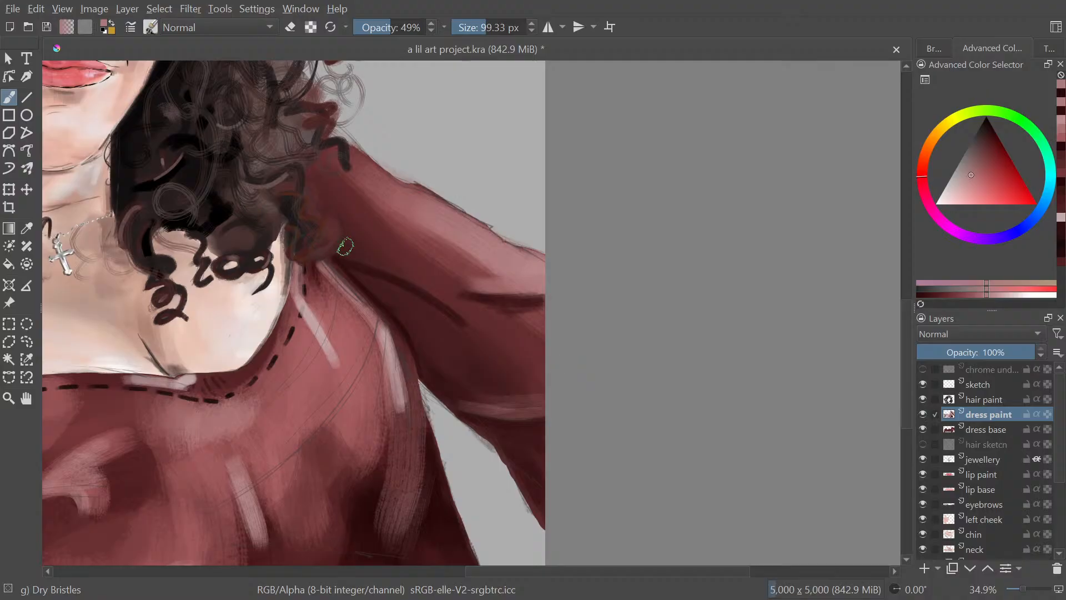
mouse_move(340, 248)
mouse_down()
mouse_move(394, 269)
mouse_move(334, 248)
mouse_move(410, 273)
mouse_move(416, 281)
mouse_move(384, 265)
mouse_move(449, 311)
mouse_move(417, 275)
mouse_move(464, 322)
mouse_move(567, 332)
mouse_move(562, 402)
mouse_move(694, 203)
mouse_up()
Sample dark red from the right sleeve and deepen the shadow below the armpit highlight with a brush of about 98 px
ctrl+click(418, 296)
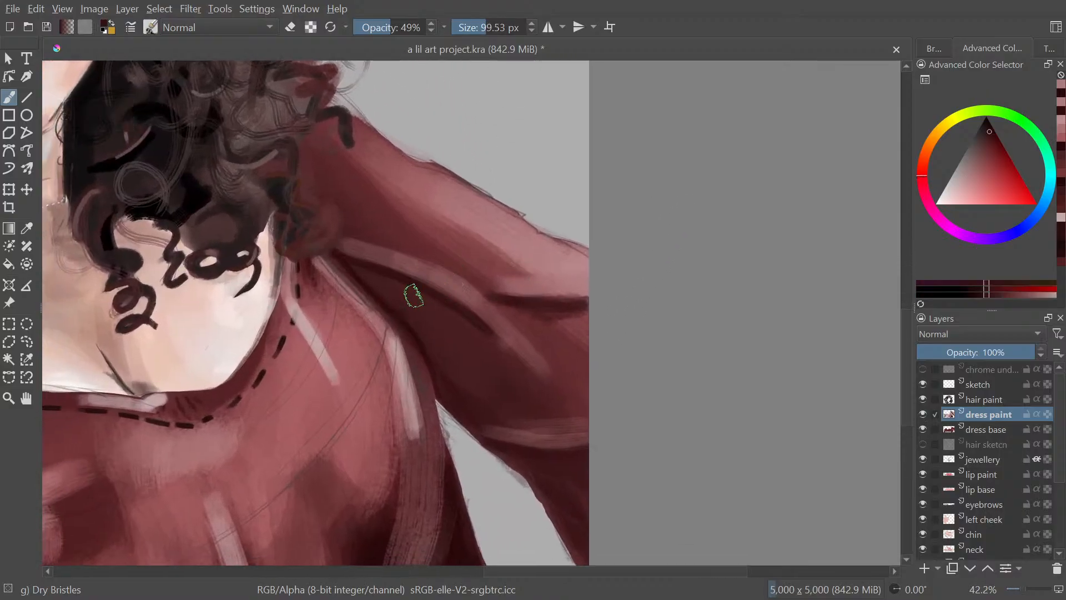
mouse_move(413, 295)
mouse_down()
mouse_move(449, 308)
mouse_move(374, 289)
mouse_move(385, 289)
mouse_up()
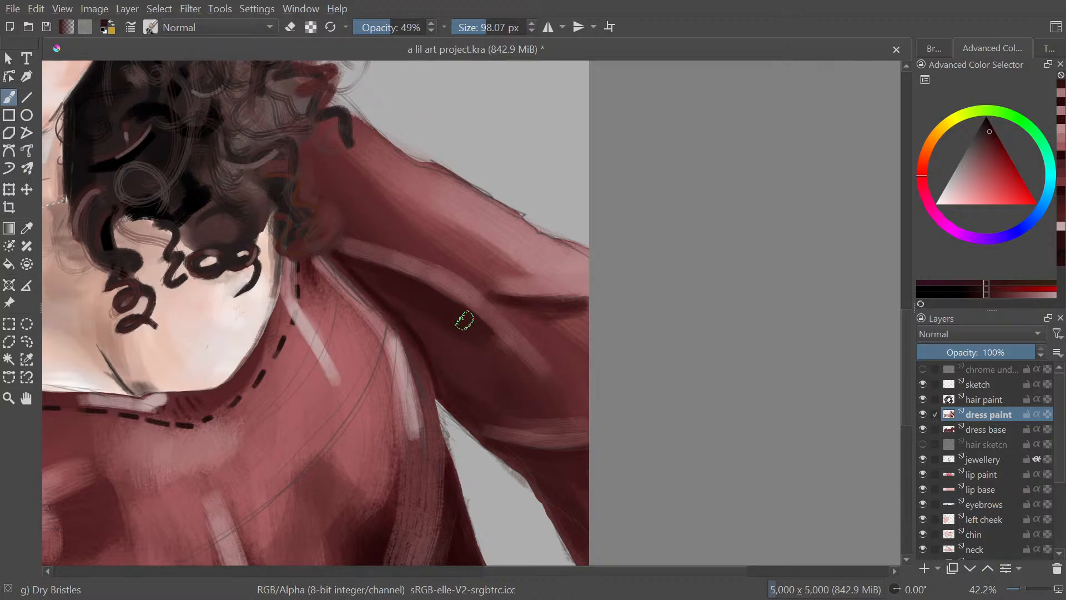
scroll(500, 319, down, 6)
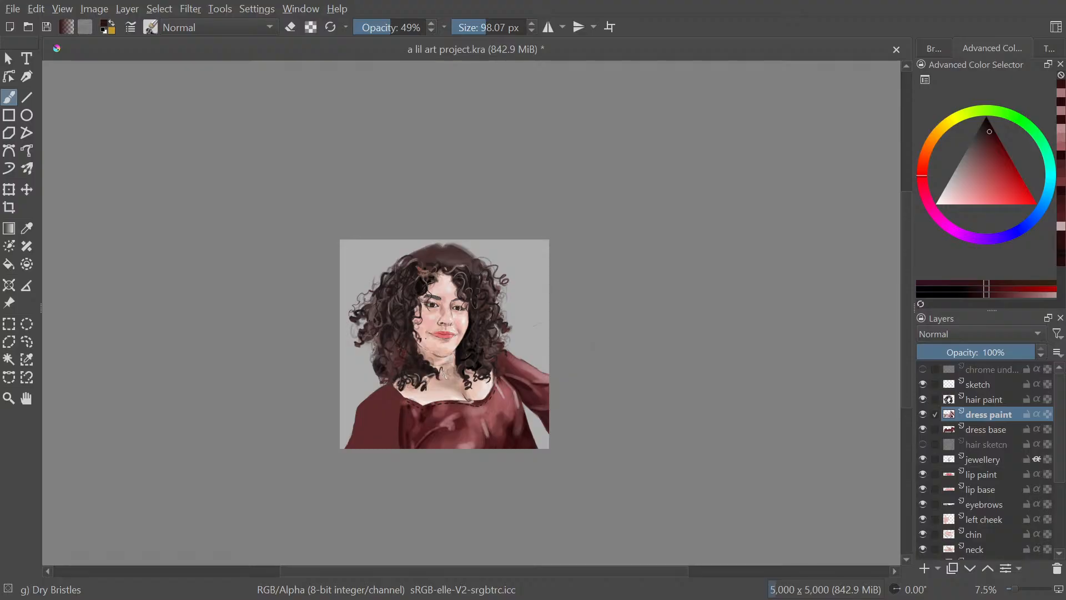
Save the painting
key(ctrl+s)
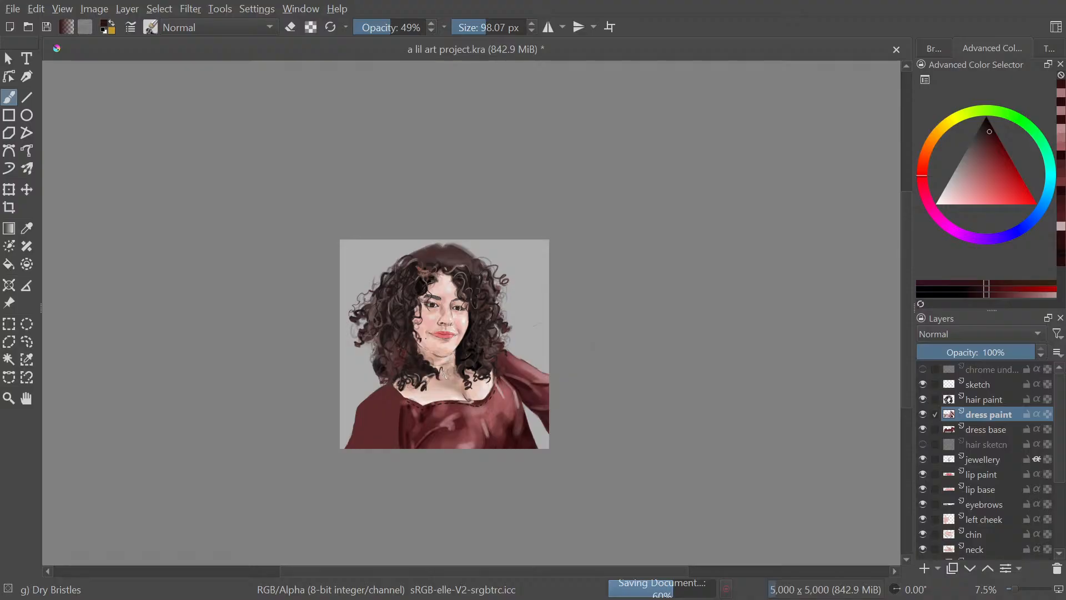
drag(549, 503, 597, 492)
drag(617, 449, 624, 457)
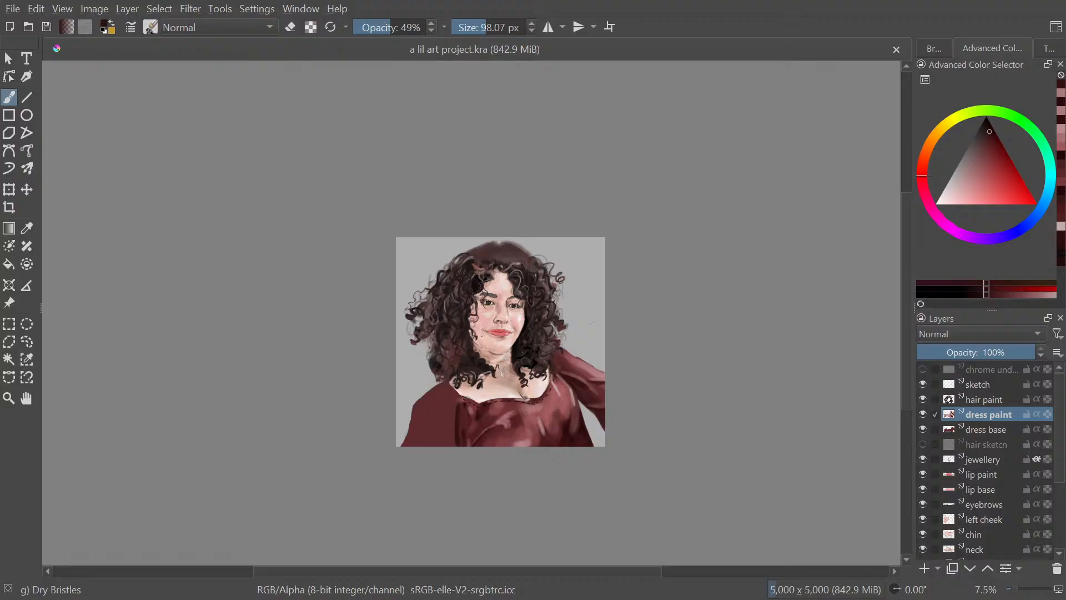
Sample a dark red from the dress and paint shadow on the left sleeve's inner seam and outer edge, reducing the brush to about 111 px
drag(511, 395, 511, 351)
drag(491, 403, 542, 414)
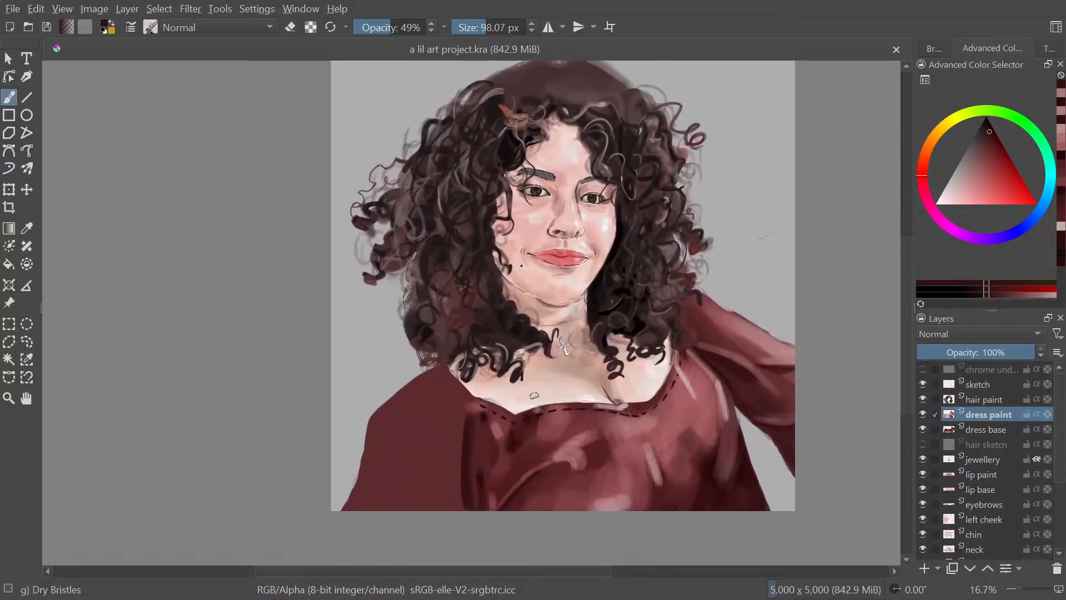
drag(600, 403, 601, 382)
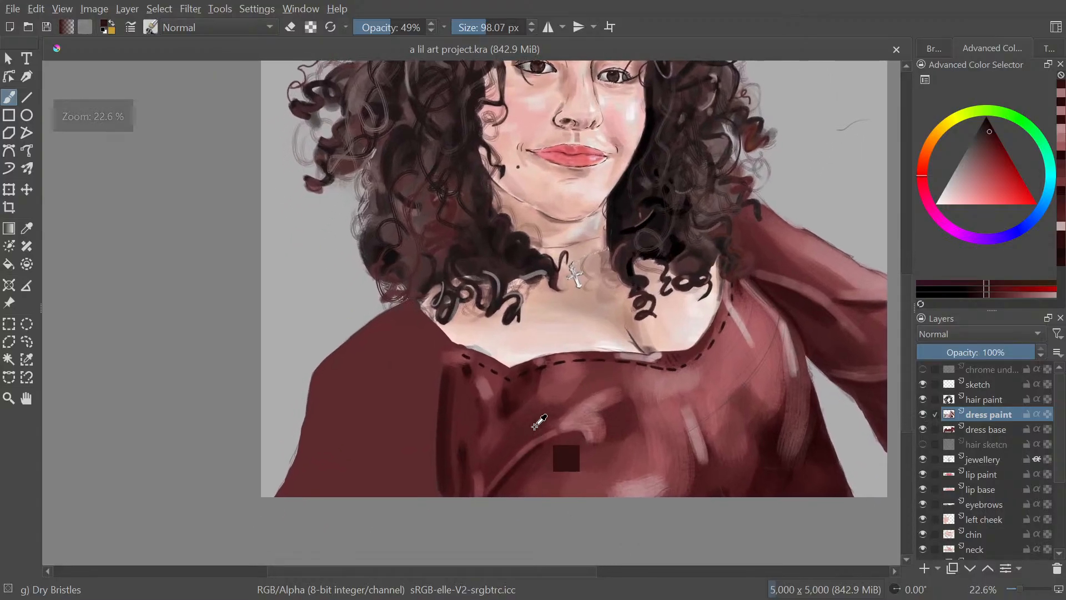
drag(404, 428, 454, 439)
click(378, 415)
key(ctrl+z)
drag(452, 444, 475, 424)
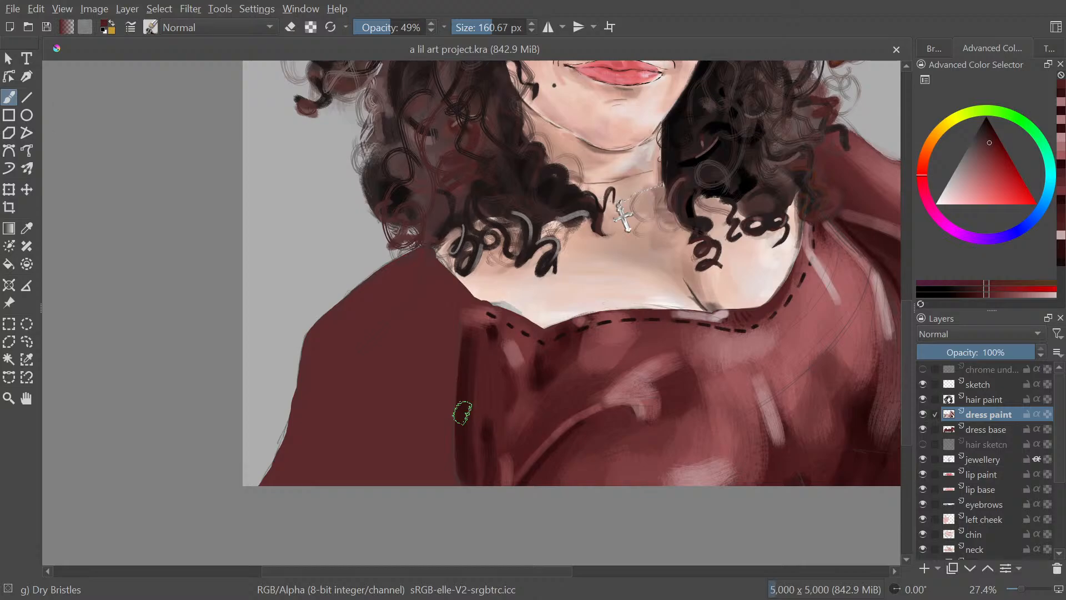
drag(446, 355, 458, 355)
mouse_move(330, 400)
mouse_down()
mouse_move(318, 400)
mouse_move(361, 390)
mouse_up()
mouse_move(292, 405)
mouse_down()
mouse_move(308, 371)
mouse_move(295, 409)
mouse_up()
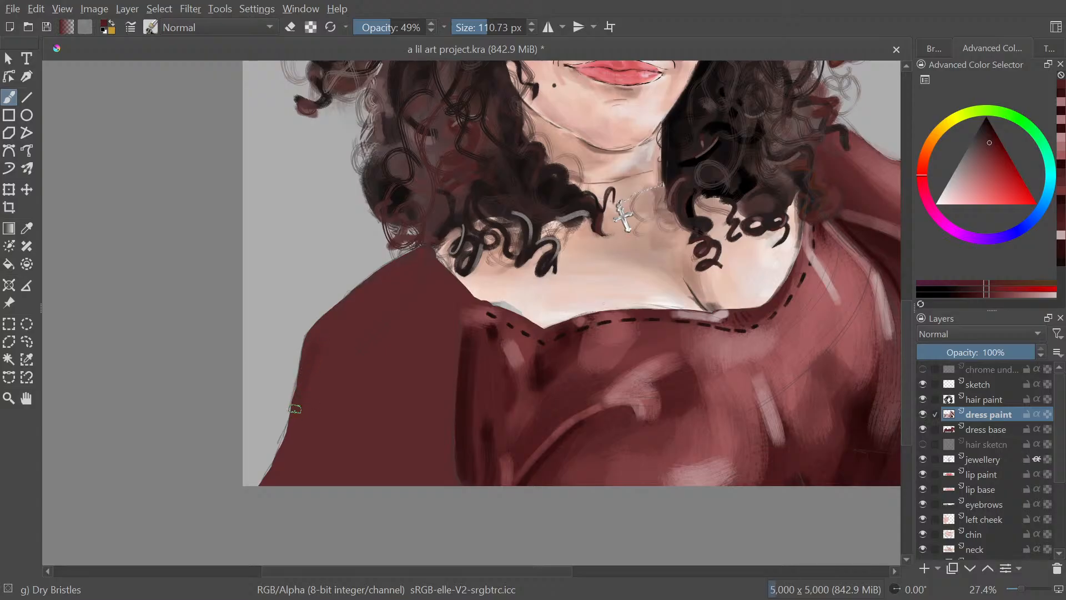
Sample the left sleeve's dark red and shade its shoulder down toward the neckline, enlarging the brush from about 132 to 224 px
ctrl+click(314, 384)
shift+drag(381, 311, 397, 315)
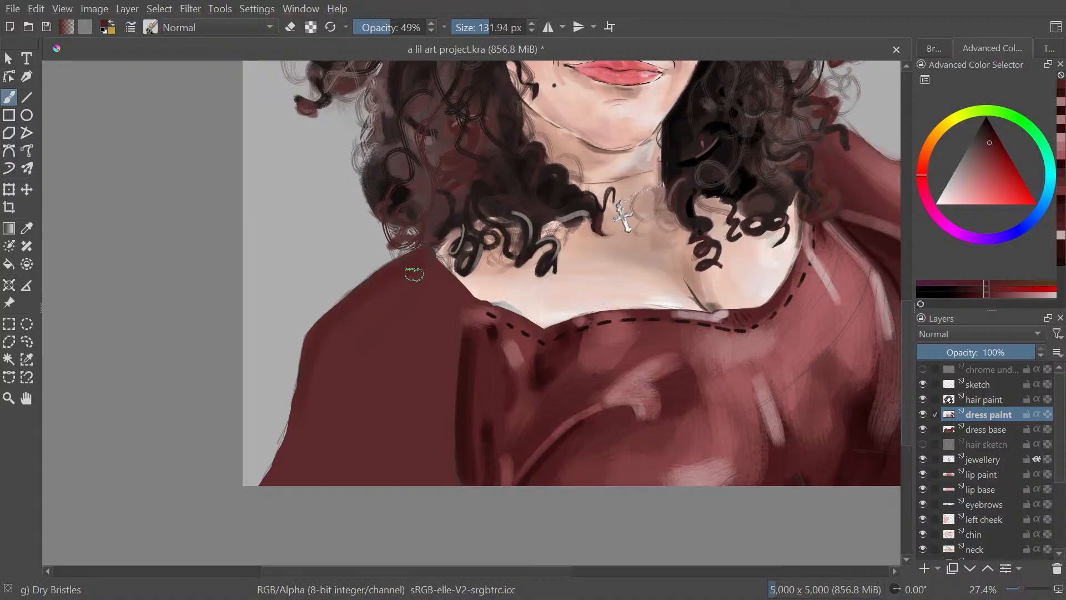
shift+drag(444, 341, 466, 341)
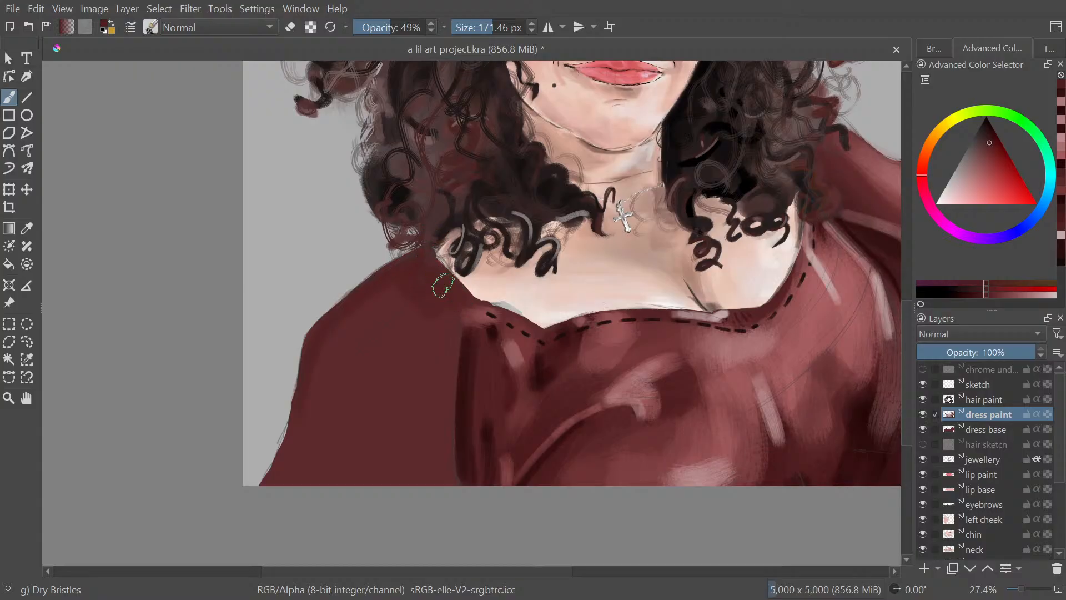
shift+drag(405, 305, 424, 302)
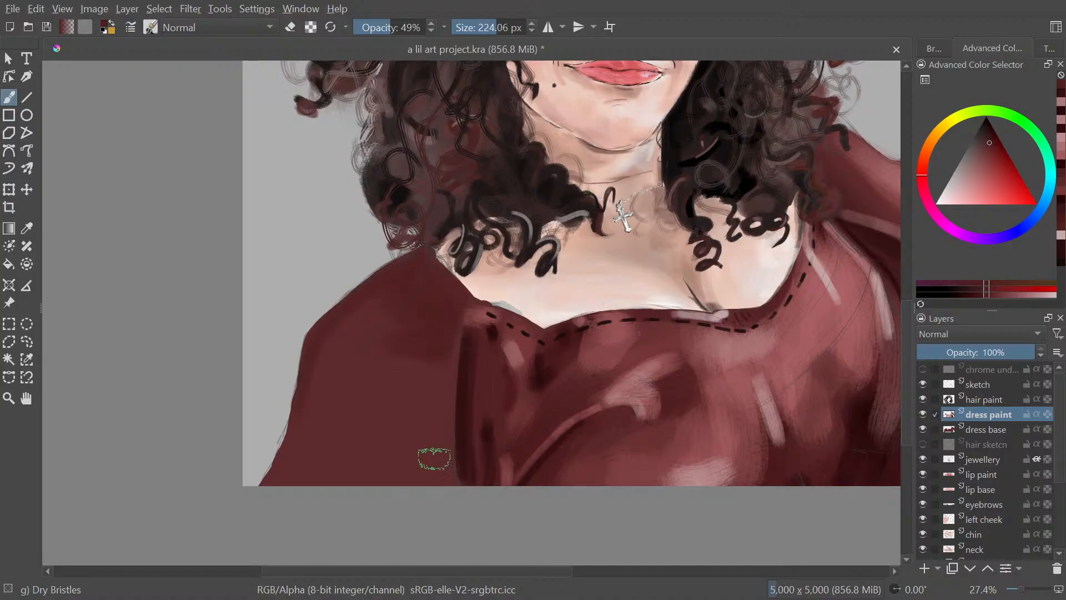
Shade the lower left sleeve beside the bodice seam with a brush of about 146 px, and enlarge the brush to about 191 px
shift+drag(435, 458, 393, 458)
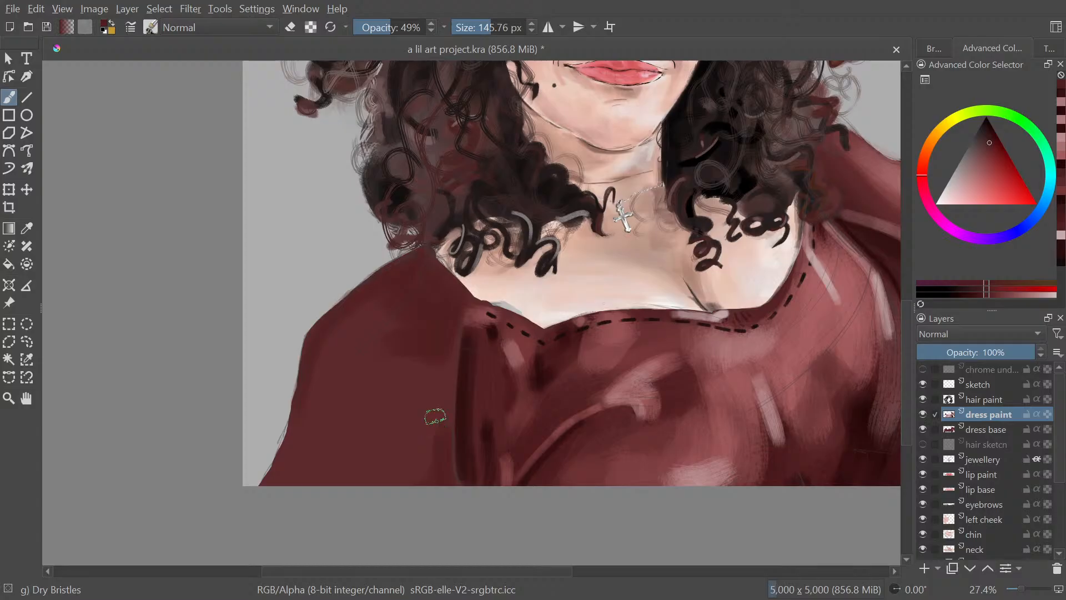
key(bracketright)
key(bracketright)
Examine the left sleeve's shading up close and within the whole portrait
drag(538, 360, 521, 397)
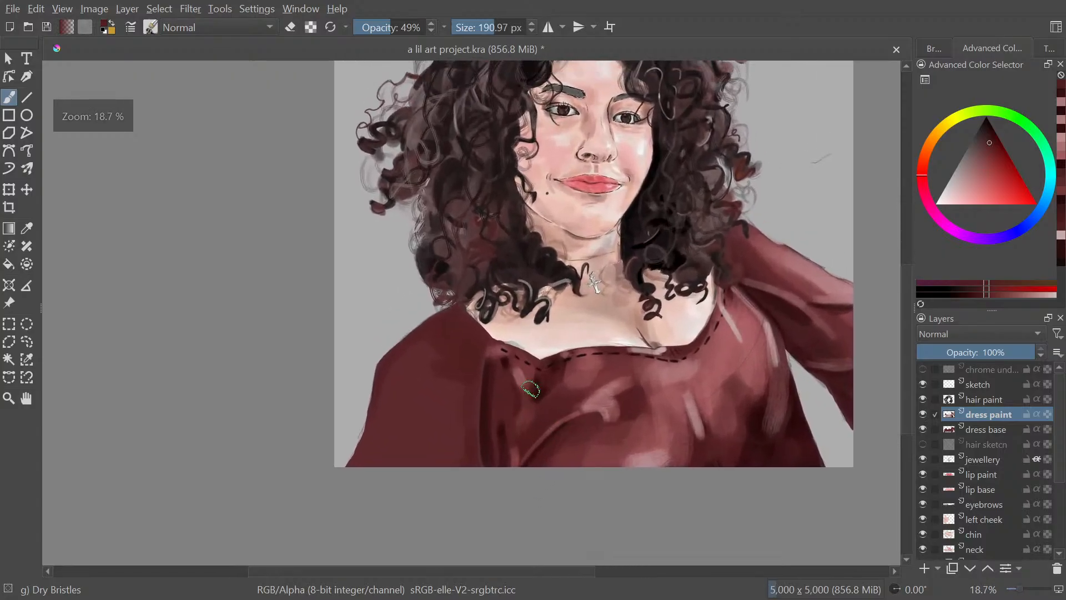
drag(479, 364, 468, 277)
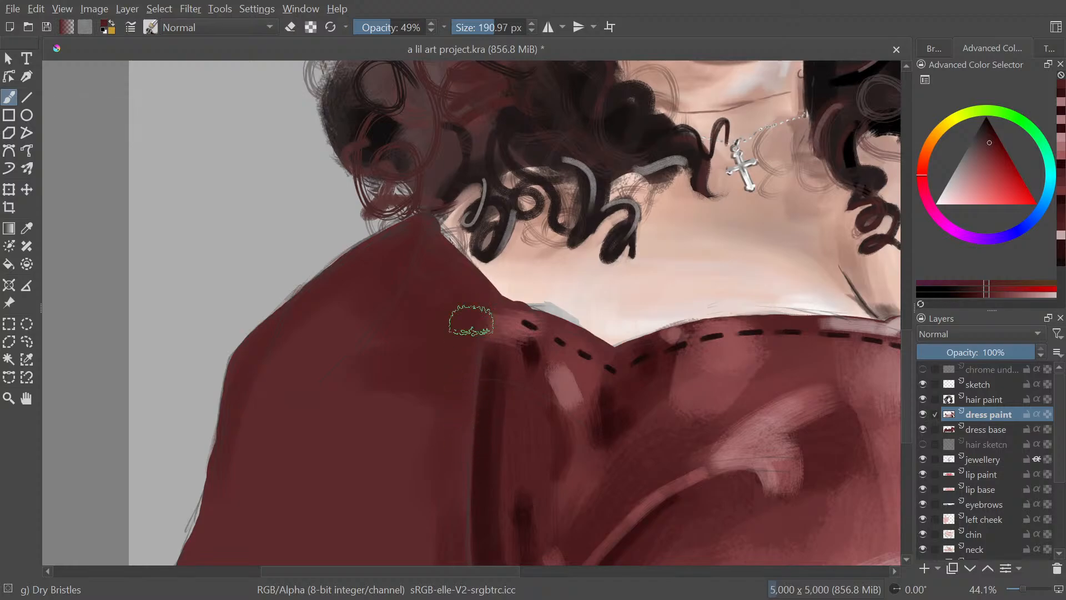
drag(508, 403, 522, 520)
drag(557, 443, 514, 425)
drag(553, 363, 548, 348)
drag(548, 348, 588, 392)
drag(588, 392, 612, 428)
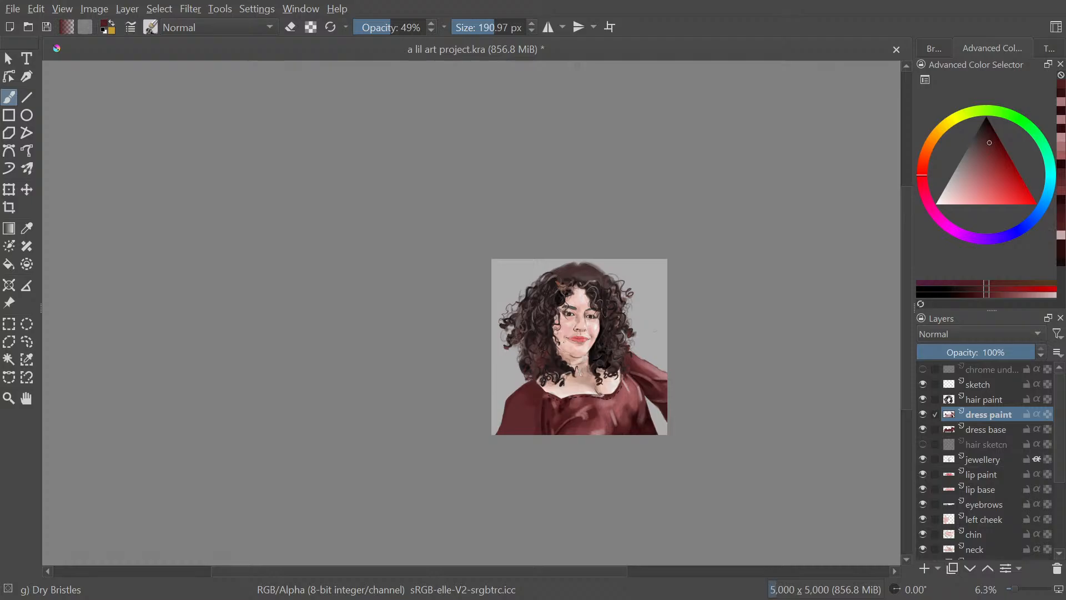
Spread dark red shading across the bottom of the left sleeve with a brush of about 287 px
drag(579, 392, 589, 278)
drag(573, 319, 679, 322)
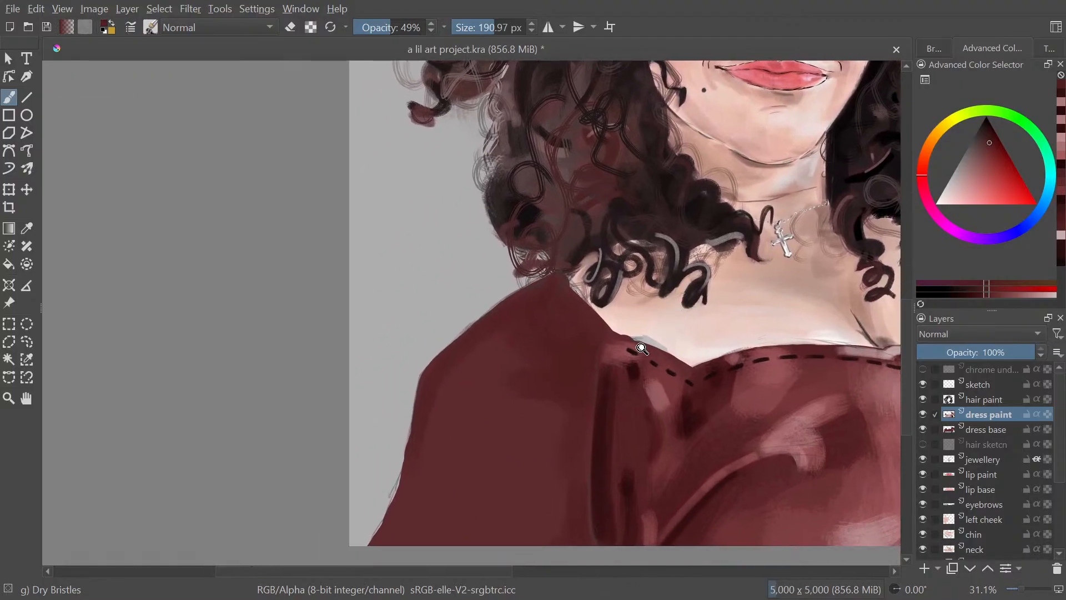
drag(653, 407, 633, 352)
drag(629, 393, 632, 317)
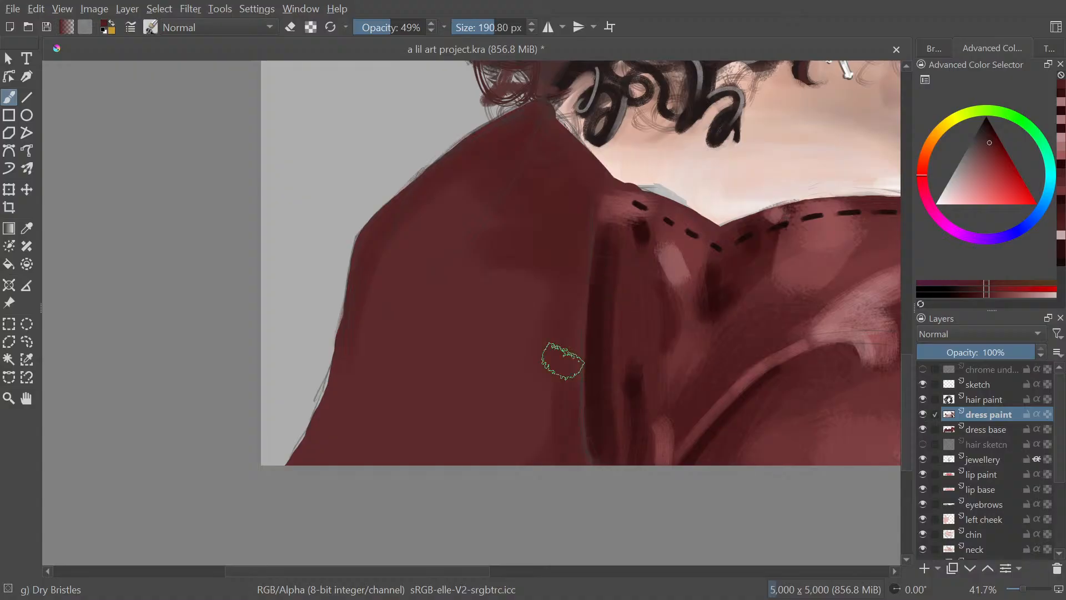
shift+drag(563, 361, 616, 363)
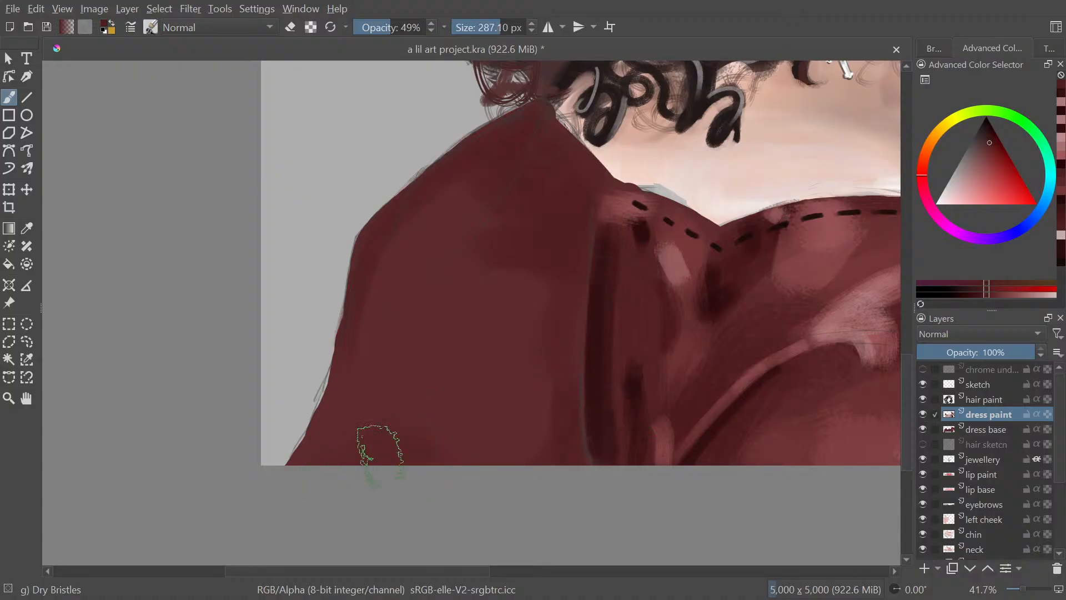
ctrl+drag(477, 436, 476, 444)
drag(587, 447, 514, 502)
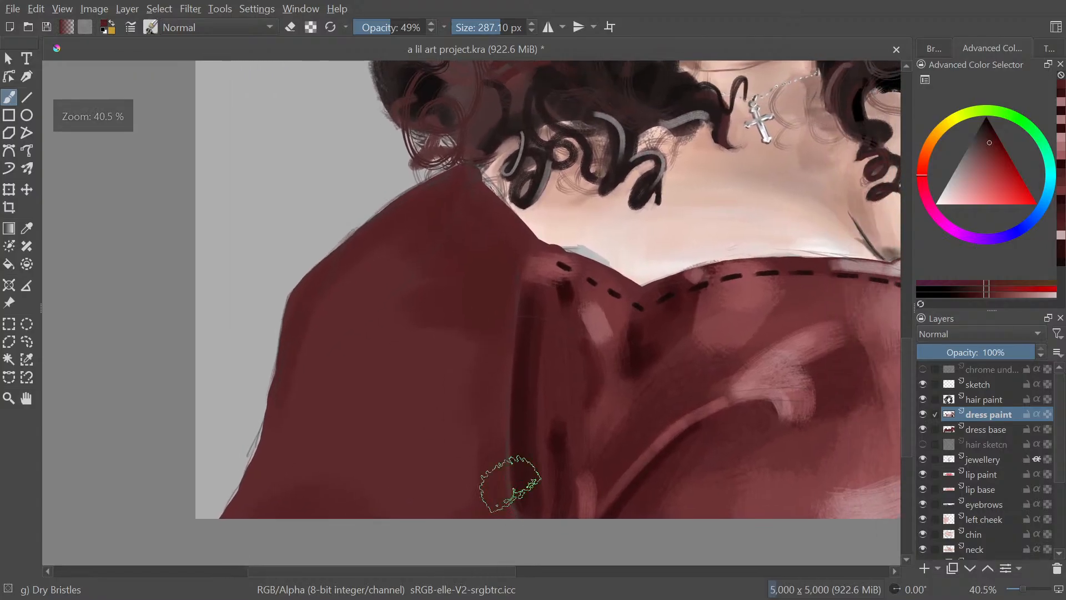
Sample dark red from the bodice folds and darken the left sleeve's outer edge with a brush of about 77 px
ctrl+click(638, 357)
ctrl+click(595, 371)
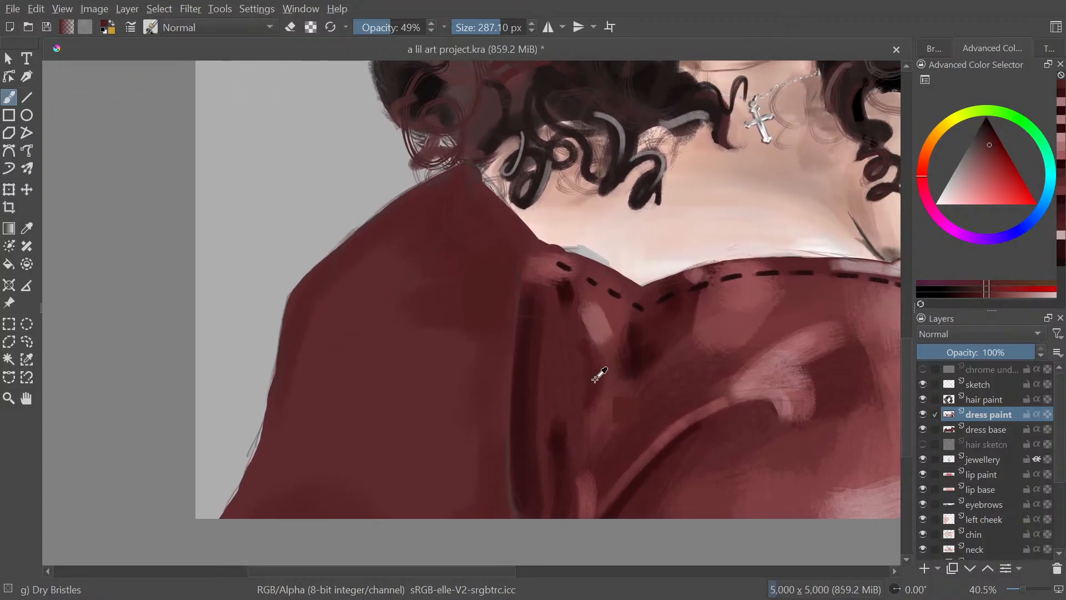
ctrl+click(565, 387)
ctrl+click(587, 377)
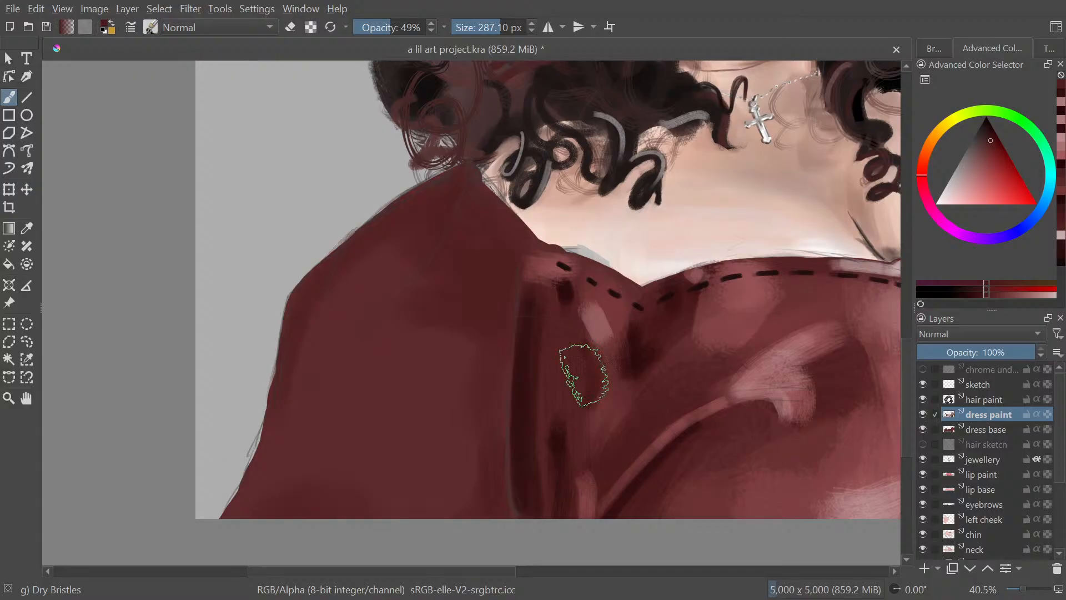
shift+drag(466, 449, 391, 449)
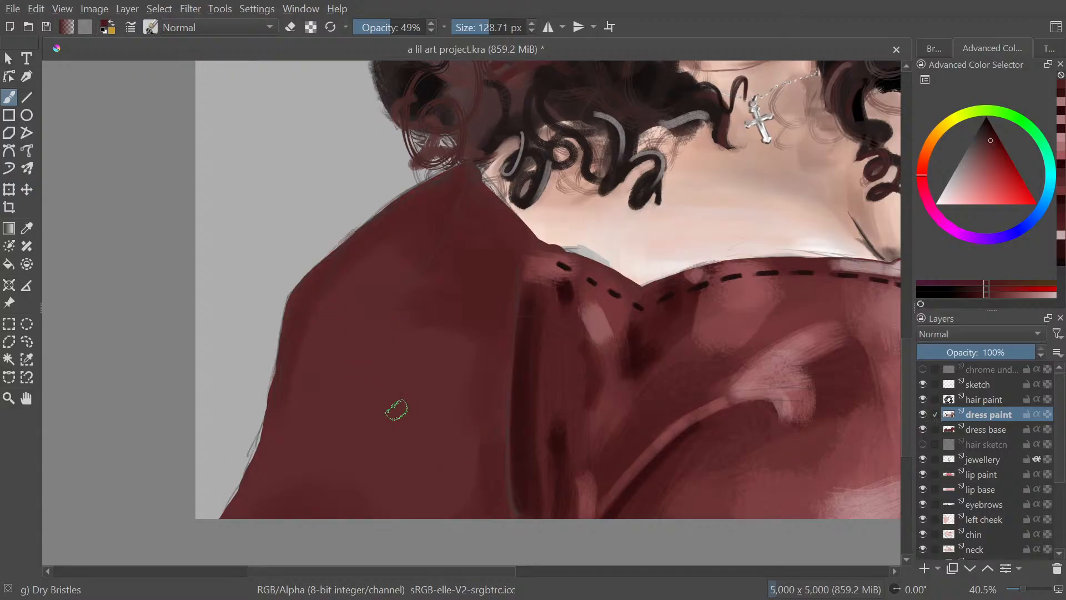
shift+drag(397, 410, 325, 310)
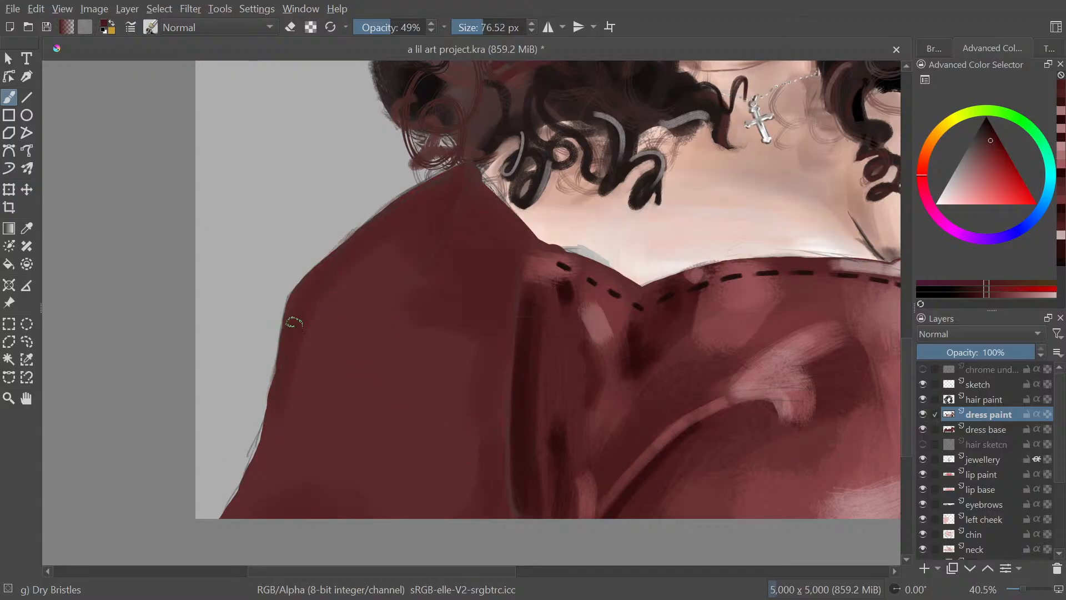
drag(270, 407, 289, 323)
Deepen the shading on the left shoulder near the neckline with a brush of about 131 to 152 px
drag(395, 287, 378, 323)
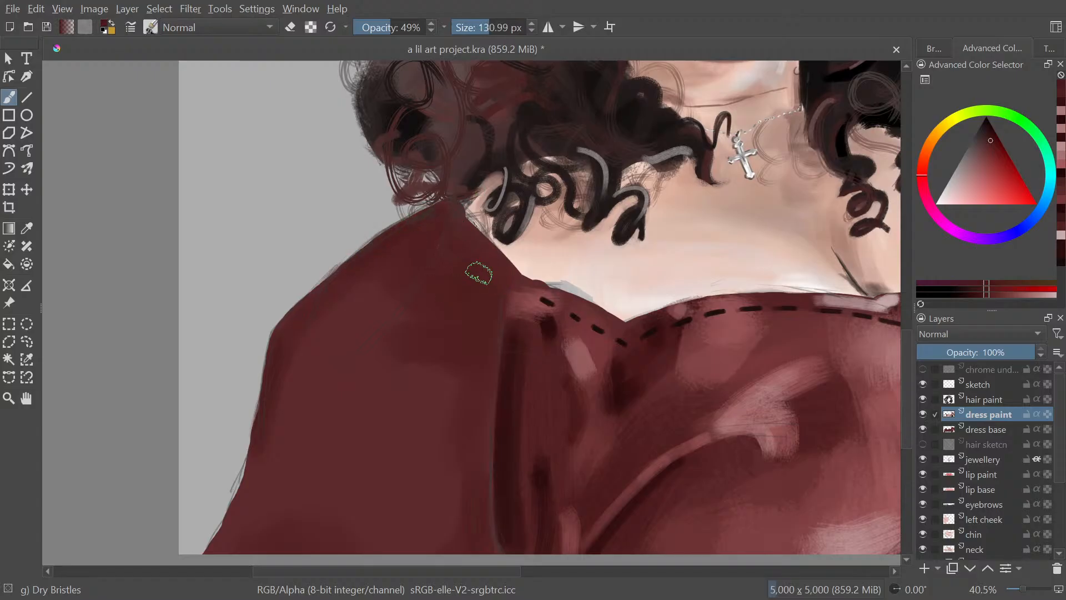
key(bracketright)
mouse_move(537, 250)
mouse_down()
mouse_move(557, 312)
mouse_move(555, 372)
mouse_move(555, 283)
mouse_move(543, 262)
mouse_up()
shift+drag(474, 296, 509, 300)
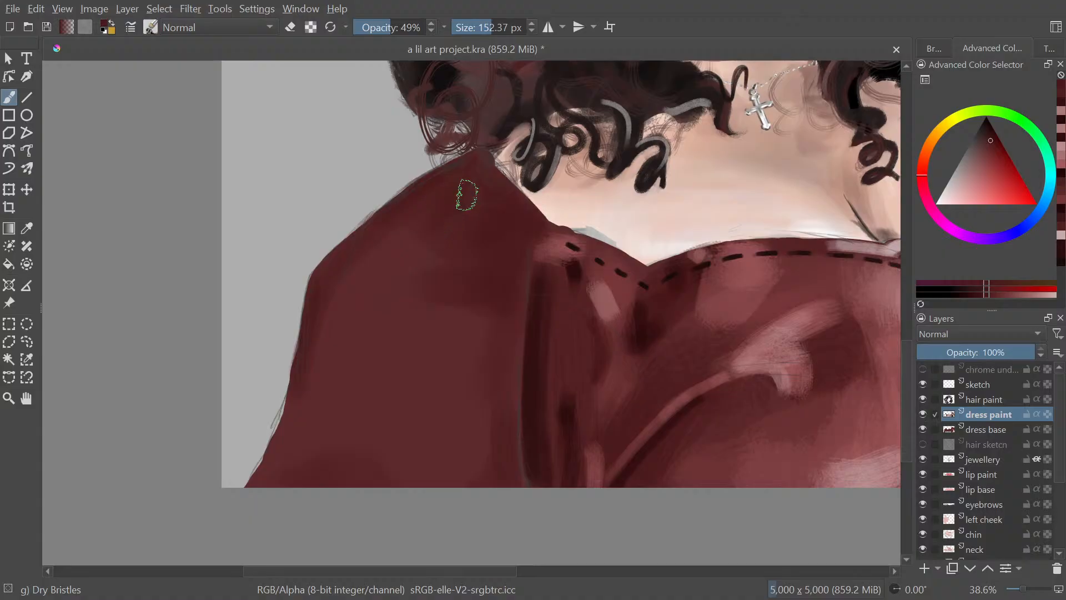
drag(538, 270, 491, 230)
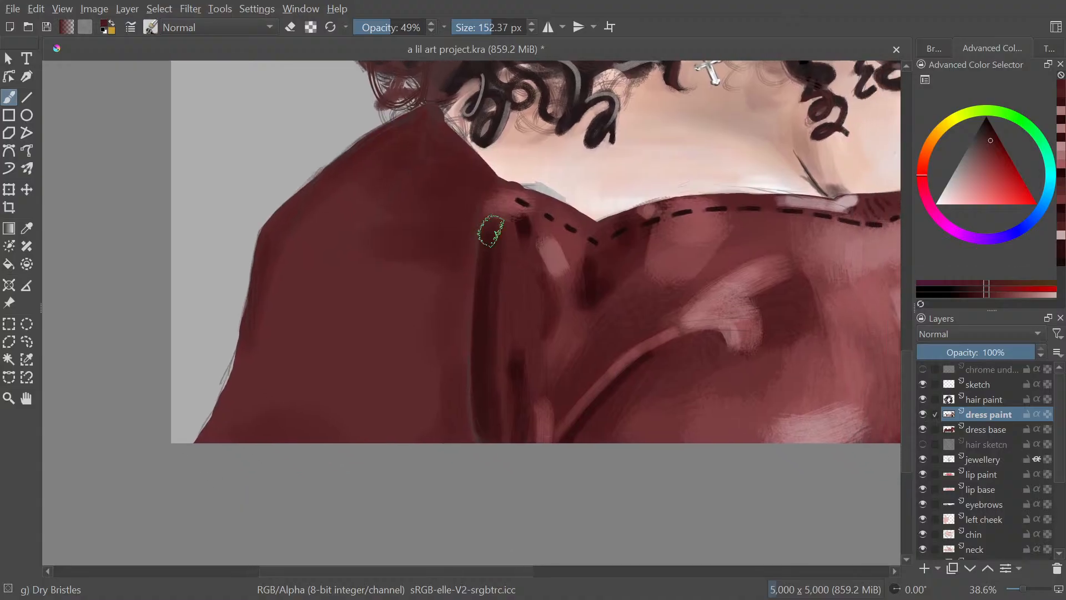
Darken the seam between the left sleeve and the bodice down to the canvas edge, reducing the brush from about 90 to 53 px
key(bracketleft)
key(bracketleft)
key(bracketleft)
key(bracketleft)
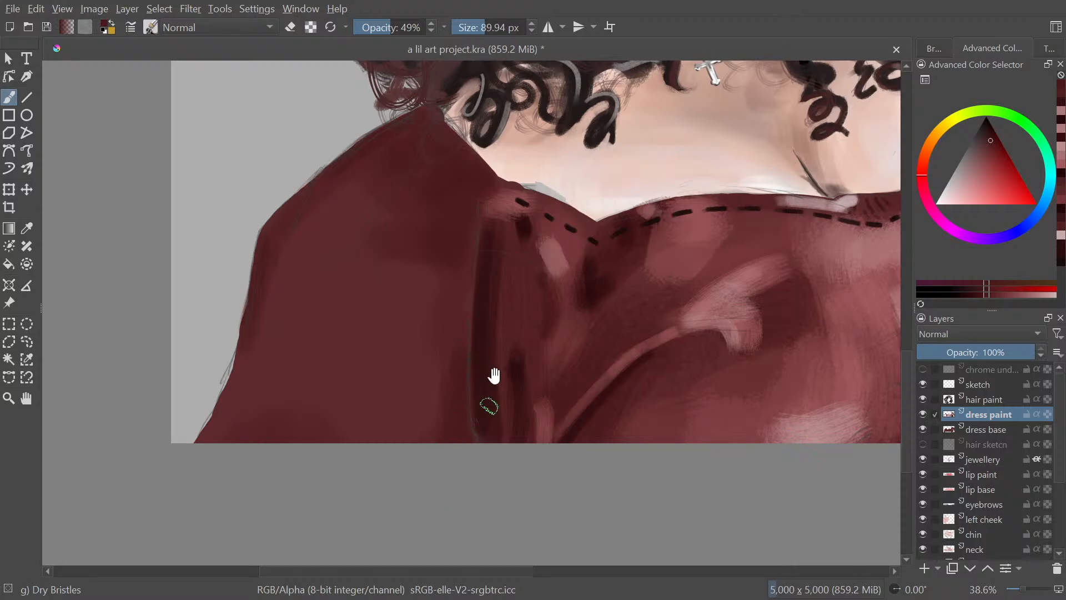
drag(494, 376, 489, 409)
key(bracketleft)
key(bracketleft)
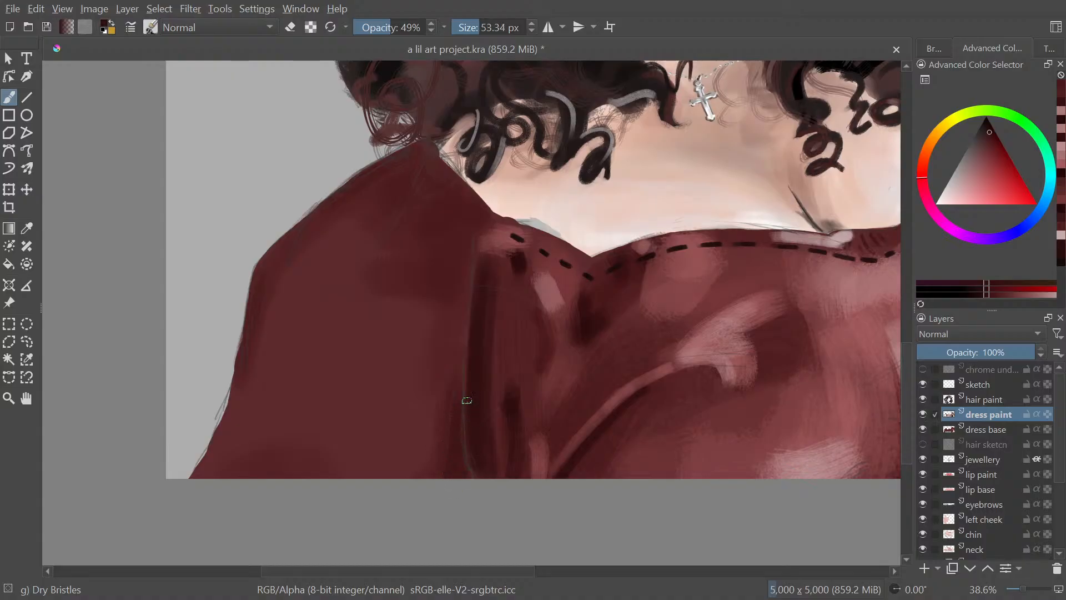
drag(467, 401, 464, 476)
Hide the sketch layer and deepen the lower seam shadow beside the left sleeve with a brush of about 66 px
drag(512, 366, 520, 414)
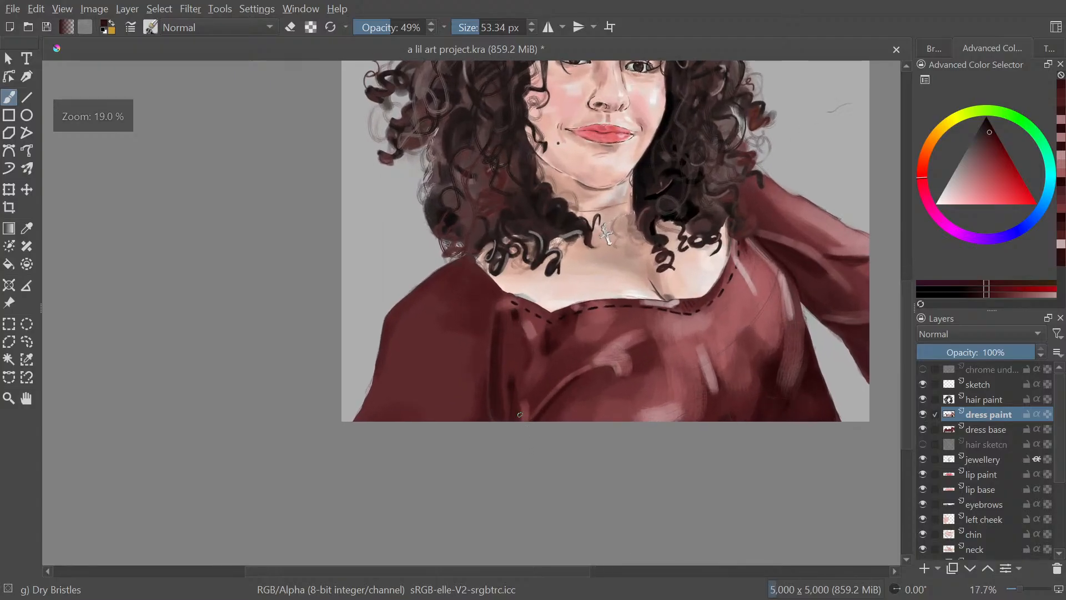
click(922, 384)
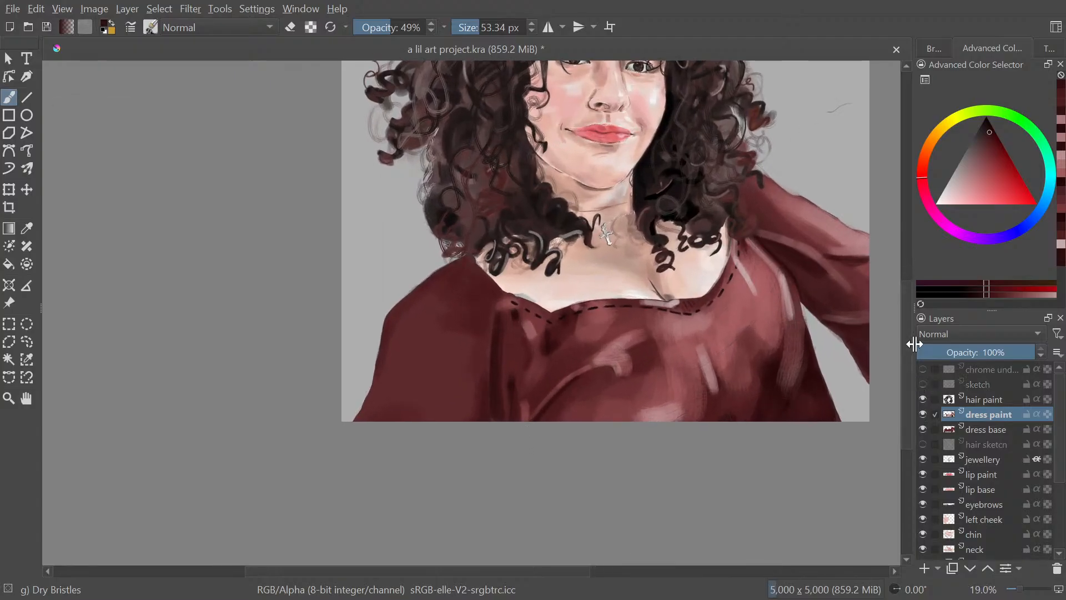
drag(501, 321, 500, 266)
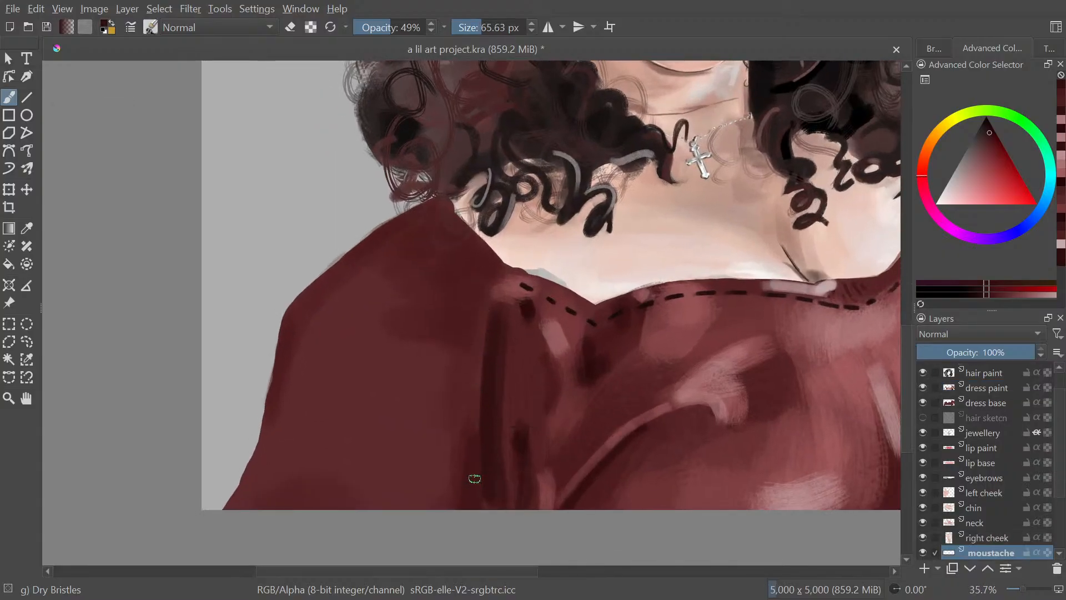
drag(481, 410, 468, 507)
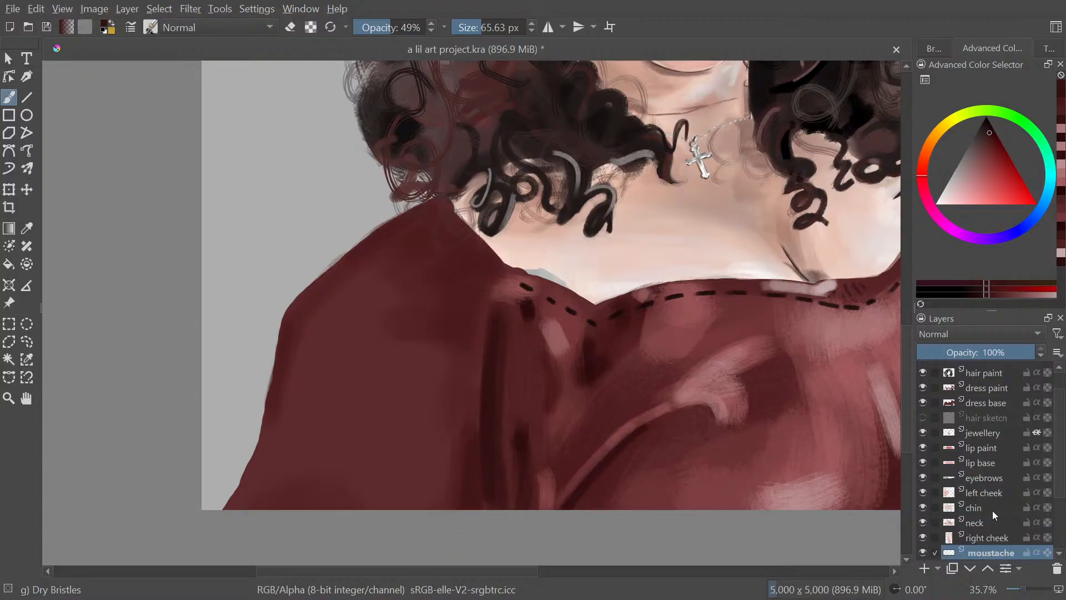
On the dress paint layer, sample the neckline stitching's near-black and paint a thin crease line along the left sleeve seam at about 24 px
click(987, 388)
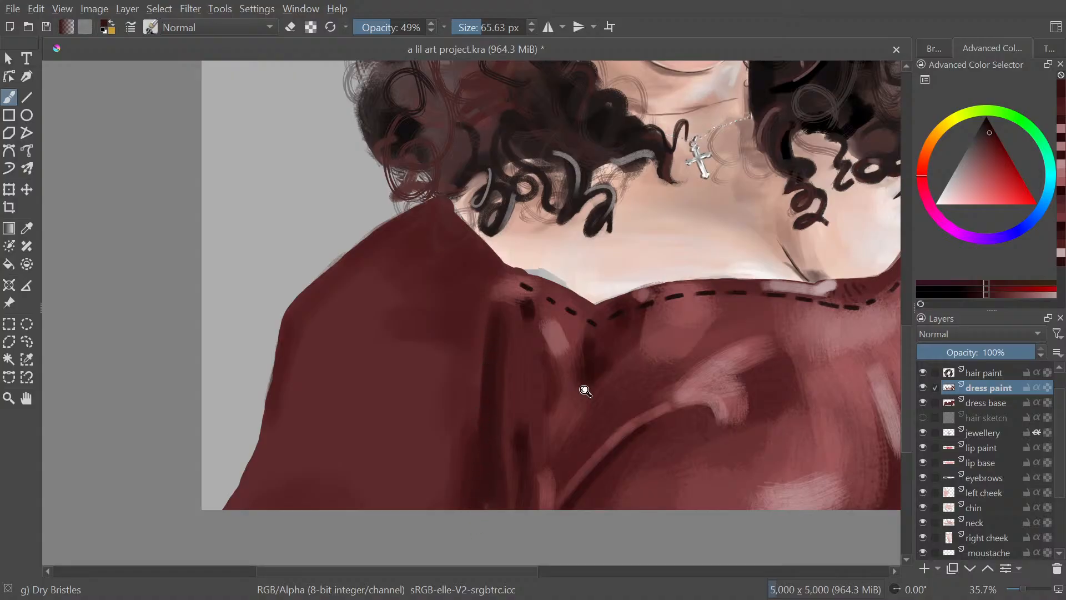
drag(584, 390, 603, 407)
drag(631, 356, 631, 287)
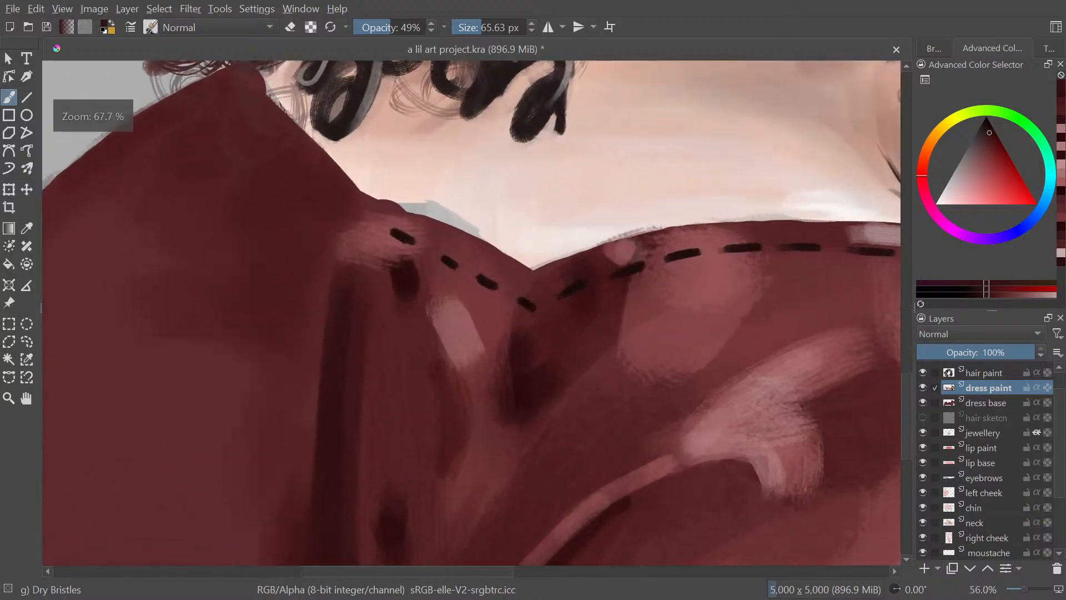
ctrl+click(526, 304)
mouse_move(554, 404)
mouse_down()
mouse_move(554, 390)
mouse_move(540, 387)
mouse_up()
drag(473, 383, 447, 384)
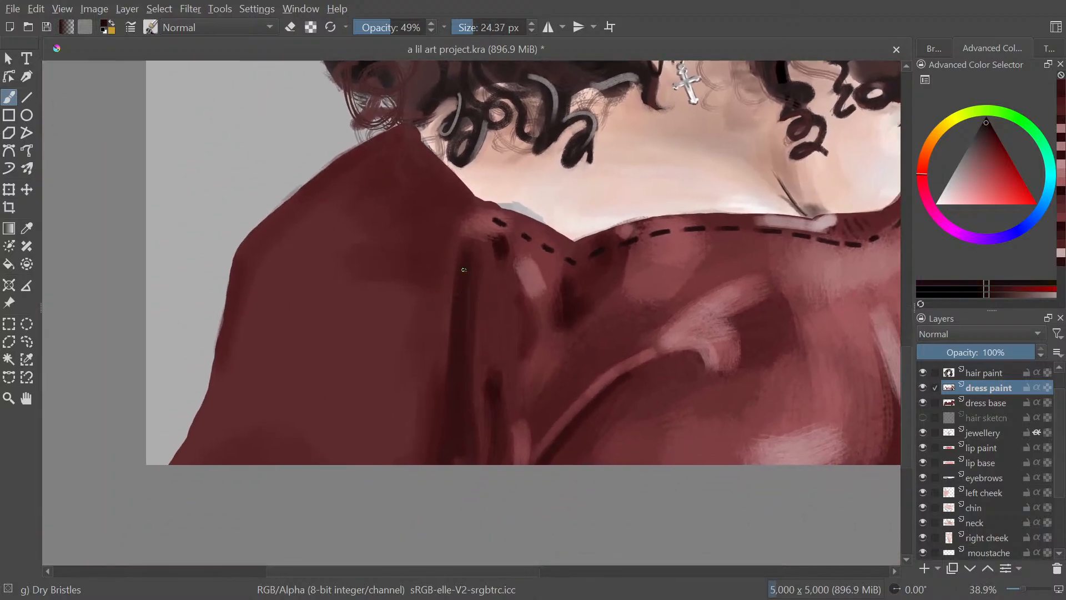
click(451, 395)
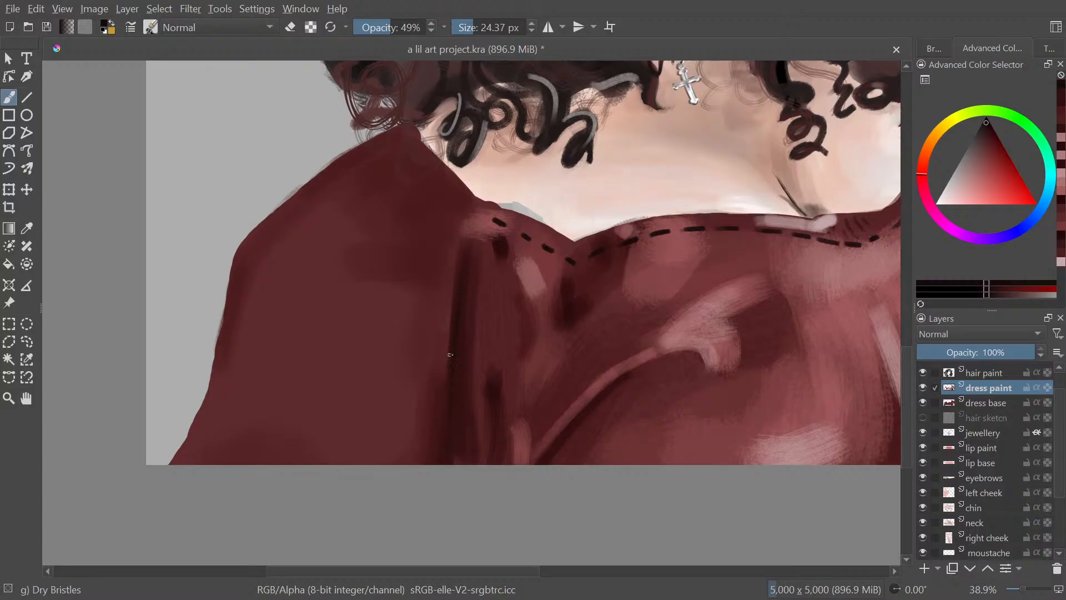
drag(578, 353, 444, 414)
drag(562, 377, 581, 475)
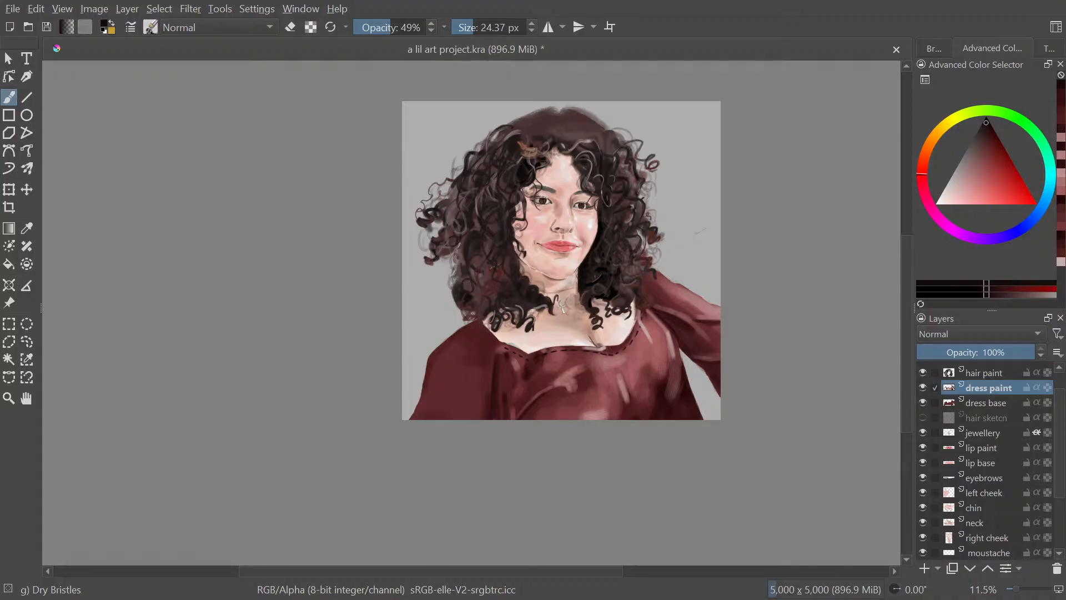
Sample the muted pink from the bodice and brush a broad soft highlight over the left sleeve at about 261 px
drag(477, 370, 487, 279)
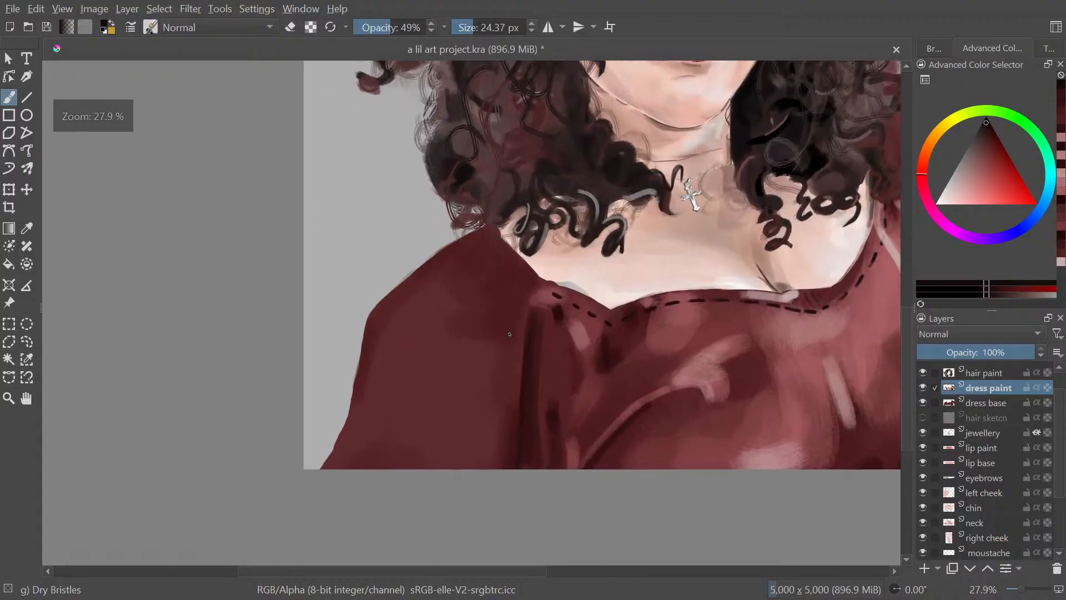
drag(549, 268, 542, 238)
ctrl+click(764, 362)
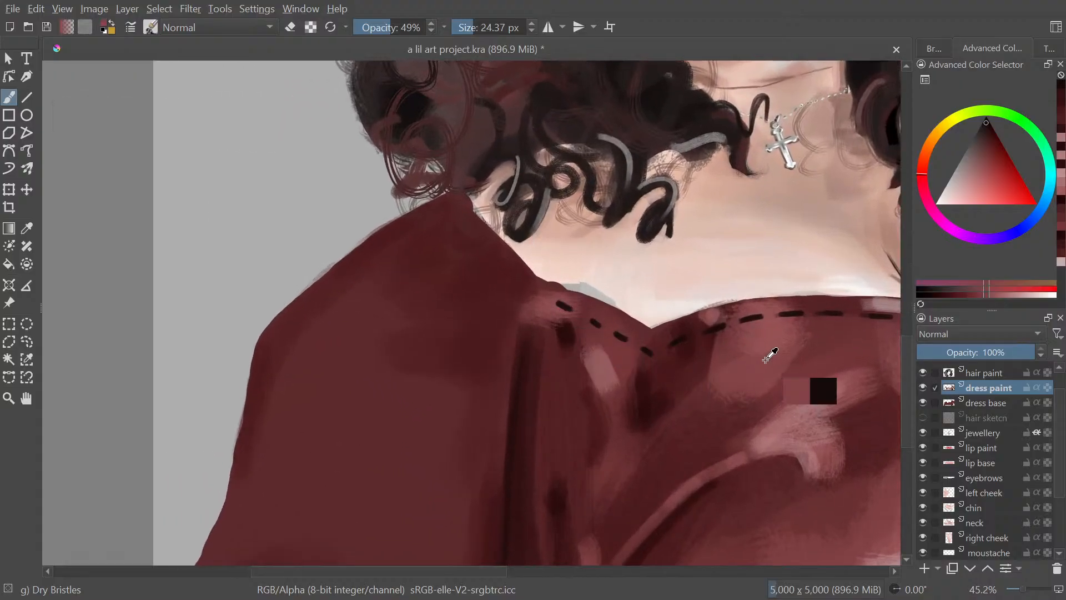
ctrl+click(753, 373)
mouse_move(668, 398)
mouse_down()
mouse_move(706, 435)
mouse_move(729, 384)
mouse_up()
drag(548, 376, 595, 372)
drag(495, 371, 479, 363)
mouse_move(500, 362)
mouse_down()
mouse_move(411, 415)
mouse_move(425, 396)
mouse_move(388, 452)
mouse_move(482, 297)
mouse_up()
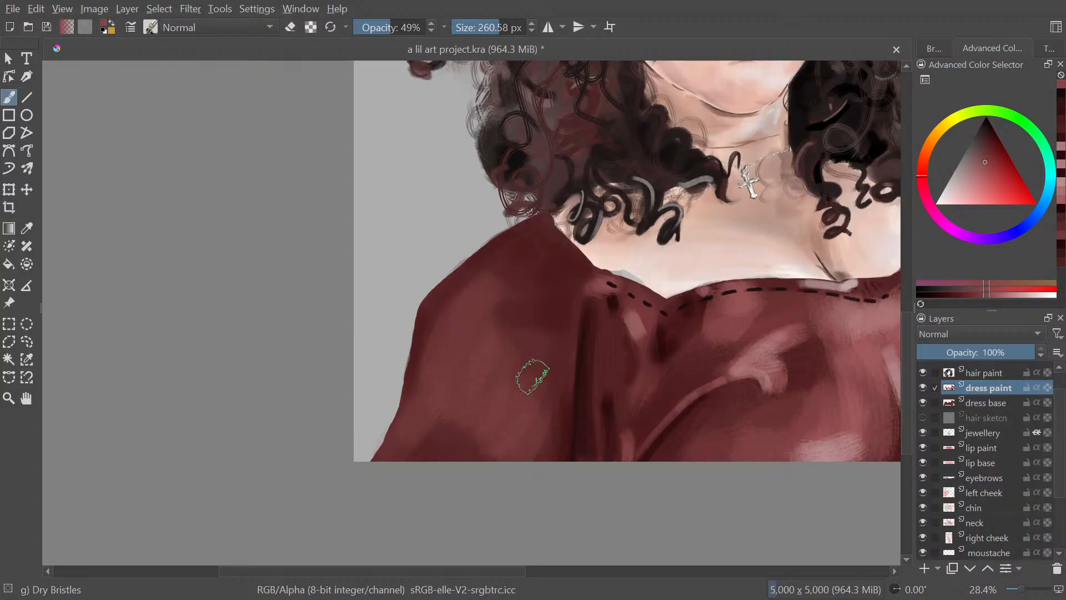
Extend the soft highlight toward the left shoulder and neckline, reducing the brush to about 143 px
mouse_move(592, 339)
mouse_down()
mouse_move(562, 495)
mouse_move(543, 519)
mouse_move(614, 368)
mouse_move(592, 342)
mouse_up()
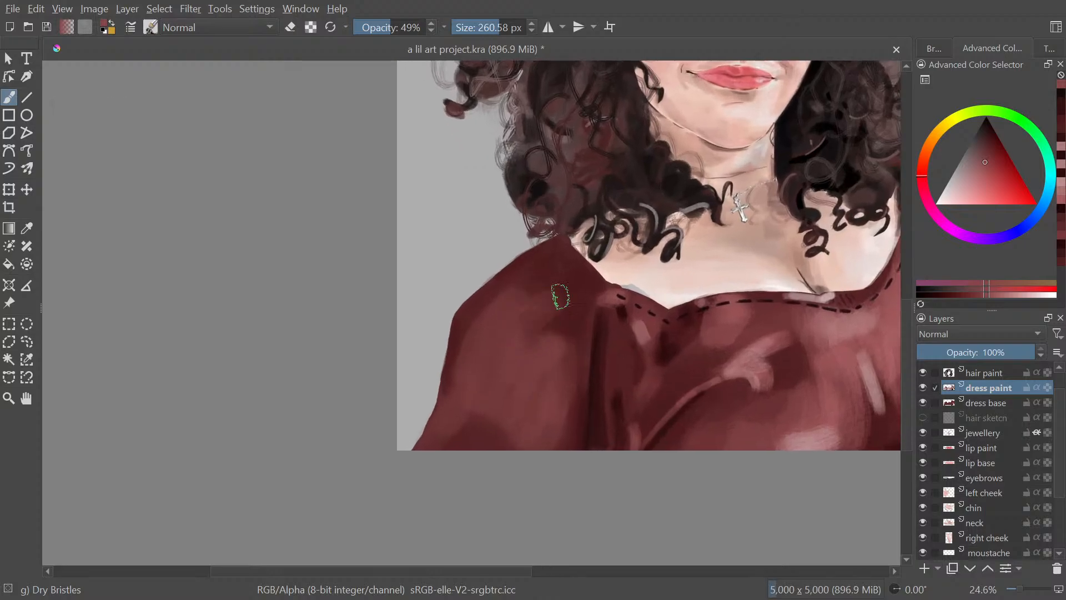
mouse_move(540, 311)
mouse_down()
mouse_move(521, 304)
mouse_move(535, 281)
mouse_up()
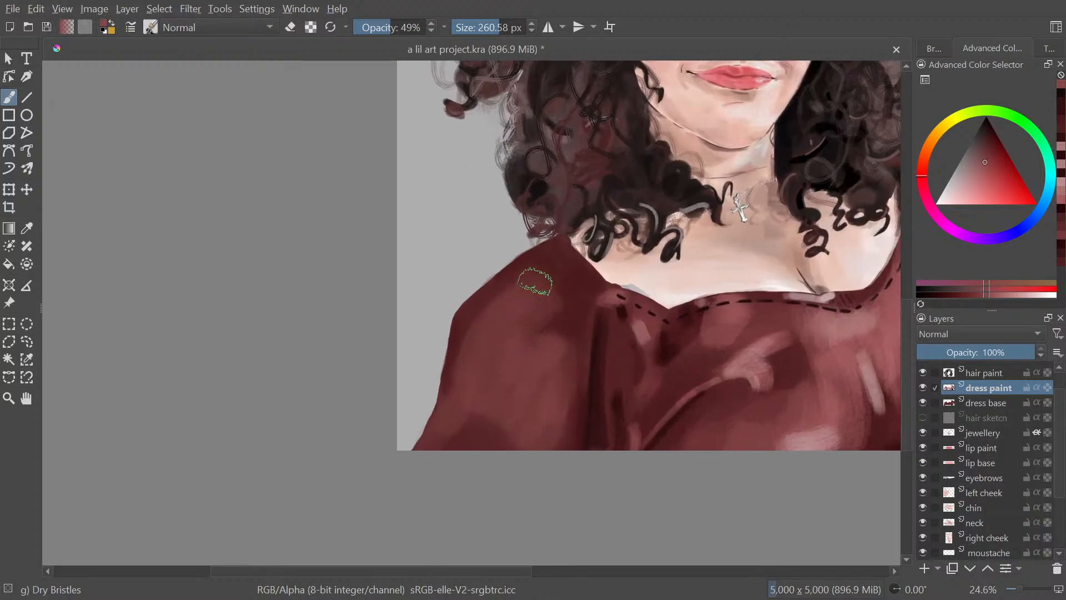
shift+drag(597, 340, 543, 339)
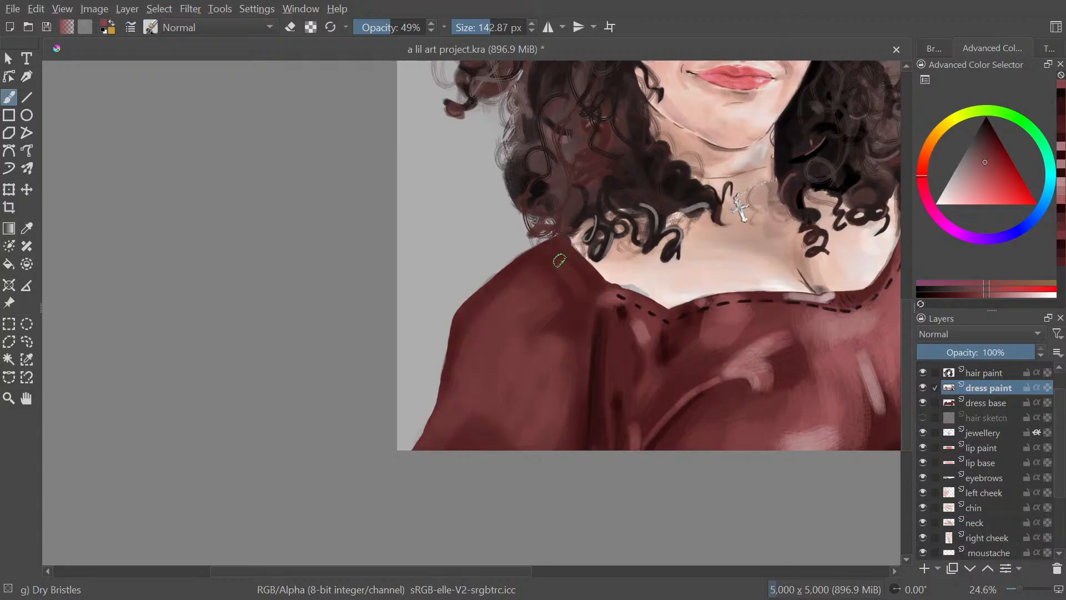
ctrl+drag(648, 301, 597, 319)
mouse_move(597, 357)
mouse_down()
mouse_move(504, 408)
mouse_move(536, 371)
mouse_move(572, 381)
mouse_up()
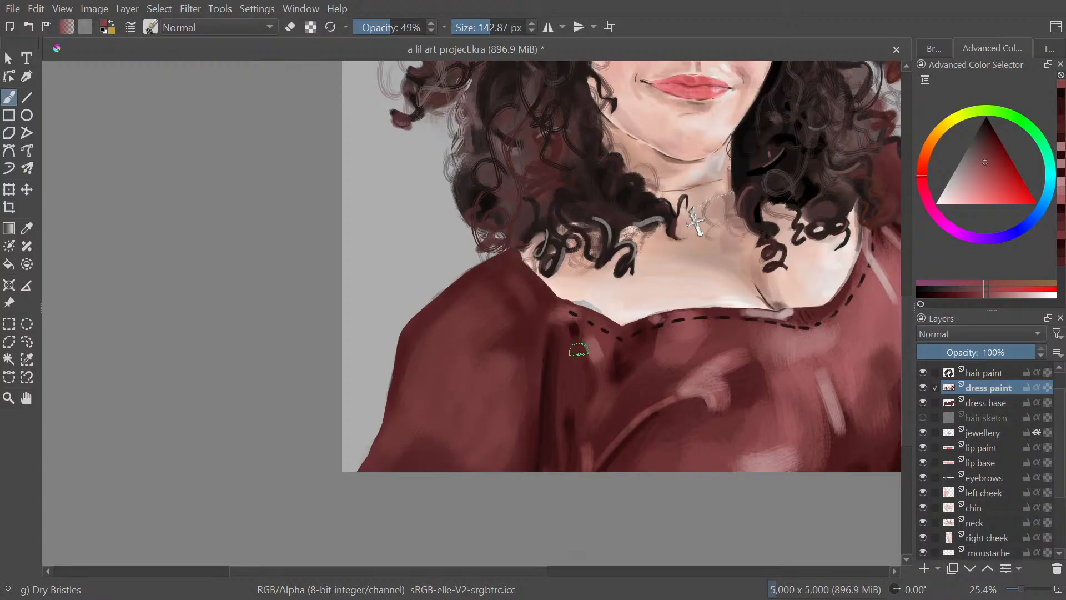
Sample the paler pink highlight beside the neckline and brighten the left sleeve's highlights, enlarging the brush from about 202 to 286 px
ctrl+click(595, 340)
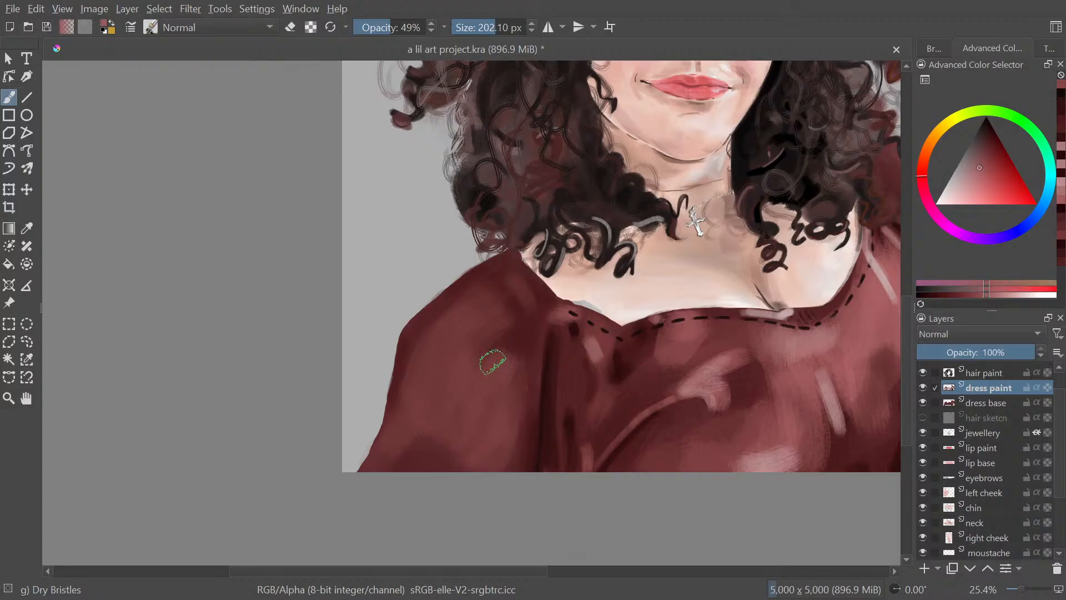
mouse_move(386, 449)
mouse_down()
mouse_move(362, 473)
mouse_move(395, 412)
mouse_move(377, 464)
mouse_move(445, 410)
mouse_up()
key(ctrl+z)
key(])
mouse_move(452, 370)
mouse_down()
mouse_move(465, 350)
mouse_move(447, 403)
mouse_move(462, 346)
mouse_move(477, 324)
mouse_move(456, 361)
mouse_move(492, 306)
mouse_move(445, 365)
mouse_move(459, 309)
mouse_up()
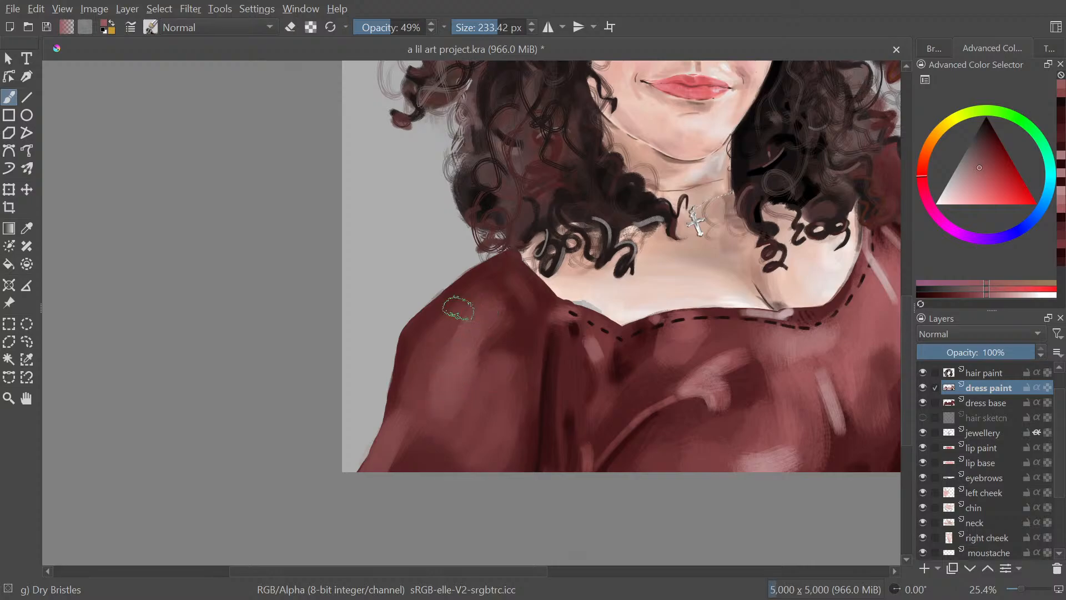
mouse_move(466, 375)
shift+mouse_down()
mouse_move(509, 388)
mouse_move(453, 385)
mouse_move(500, 364)
mouse_move(502, 413)
mouse_move(513, 387)
mouse_move(476, 441)
mouse_move(497, 392)
mouse_move(453, 430)
mouse_move(496, 371)
mouse_move(491, 386)
mouse_move(505, 396)
mouse_move(488, 434)
mouse_move(512, 406)
shift+mouse_up()
mouse_move(597, 365)
ctrl+mouse_down()
mouse_move(577, 536)
mouse_move(625, 327)
ctrl+mouse_up()
drag(684, 410, 484, 422)
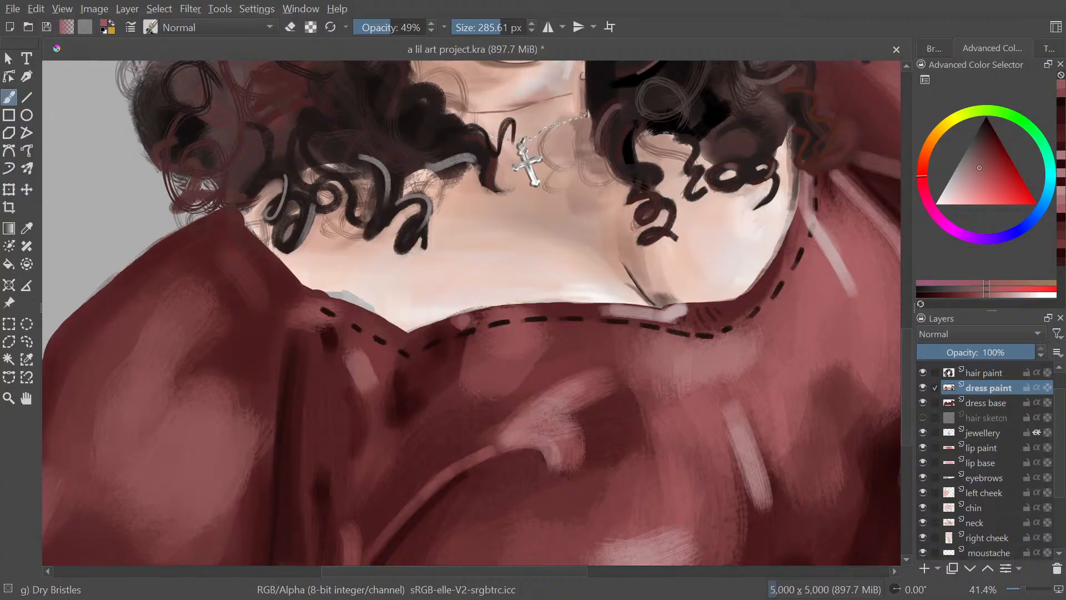
Try a sampled pale pink highlight stroke down the middle of the left sleeve at about 171 px brush size
ctrl+click(673, 313)
mouse_move(590, 399)
mouse_down()
mouse_move(825, 333)
mouse_move(905, 368)
mouse_up()
shift+drag(520, 452, 460, 452)
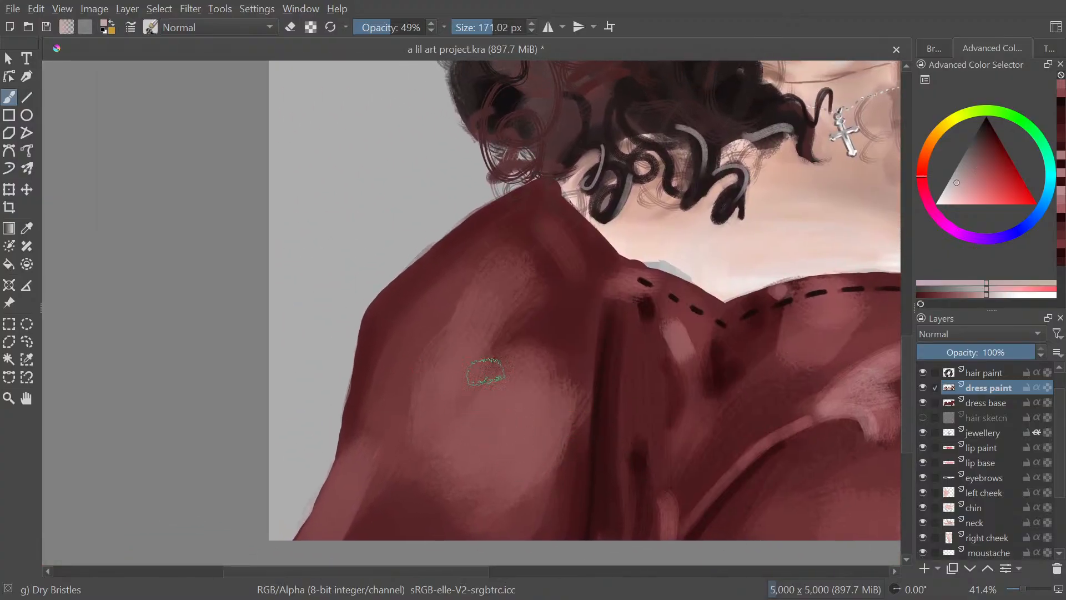
mouse_move(491, 319)
mouse_down()
mouse_move(450, 420)
mouse_move(458, 390)
mouse_move(453, 403)
mouse_move(469, 372)
mouse_move(449, 454)
mouse_move(484, 376)
mouse_move(454, 439)
mouse_up()
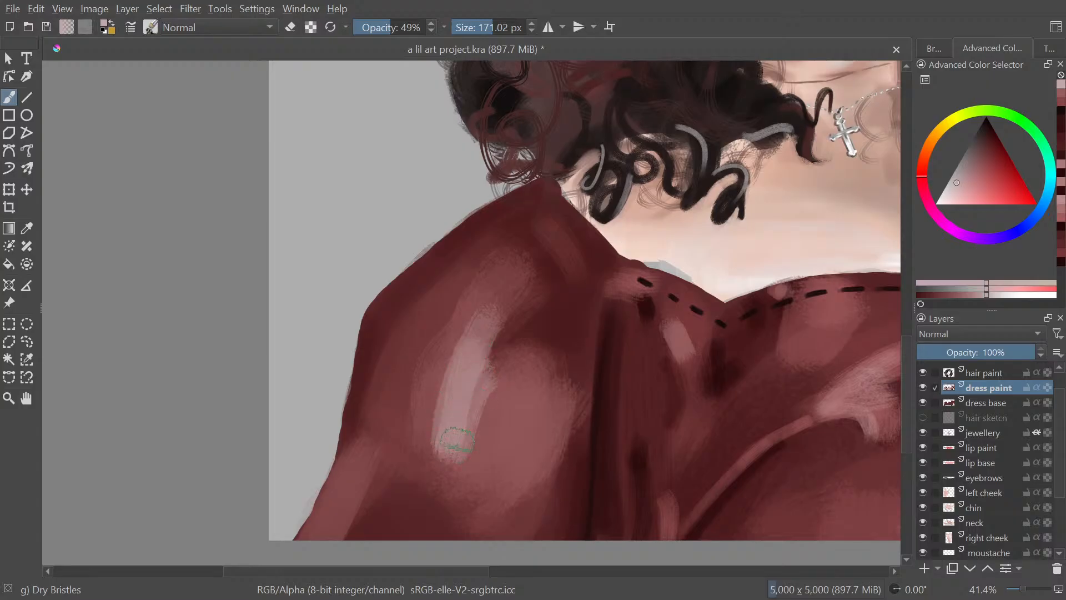
ctrl+drag(521, 365, 513, 538)
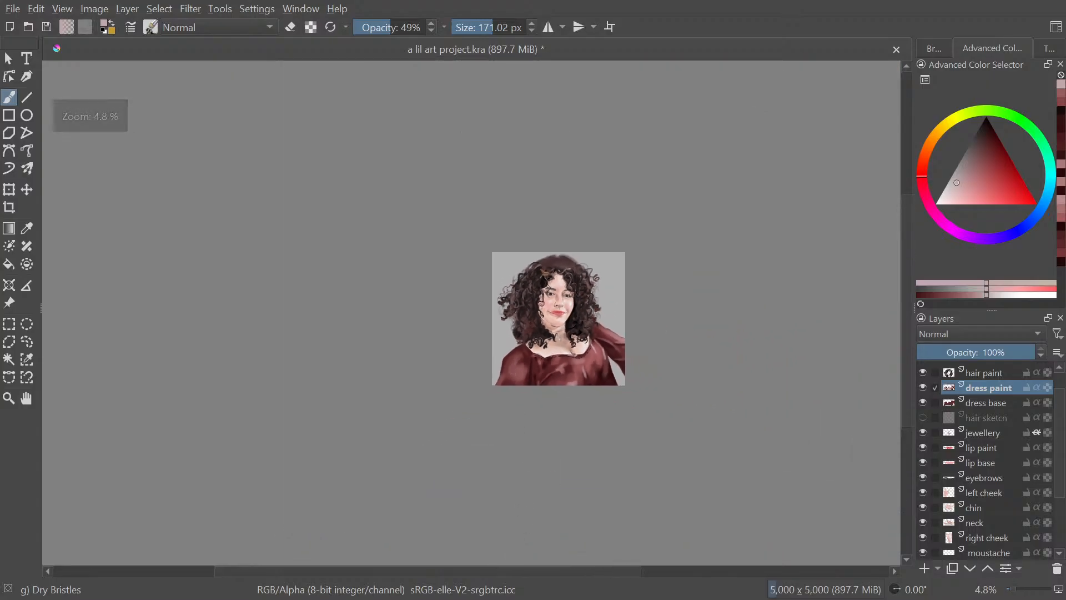
ctrl+drag(522, 388, 518, 303)
Paint broad, soft highlights over the lower left sleeve in a sampled muted pink with a brush of about 309 px
mouse_move(510, 357)
shift+mouse_down()
mouse_move(538, 357)
mouse_move(492, 329)
mouse_move(471, 371)
mouse_move(452, 368)
mouse_move(481, 378)
mouse_move(491, 342)
mouse_move(451, 382)
shift+mouse_up()
ctrl+click(531, 375)
ctrl+click(732, 295)
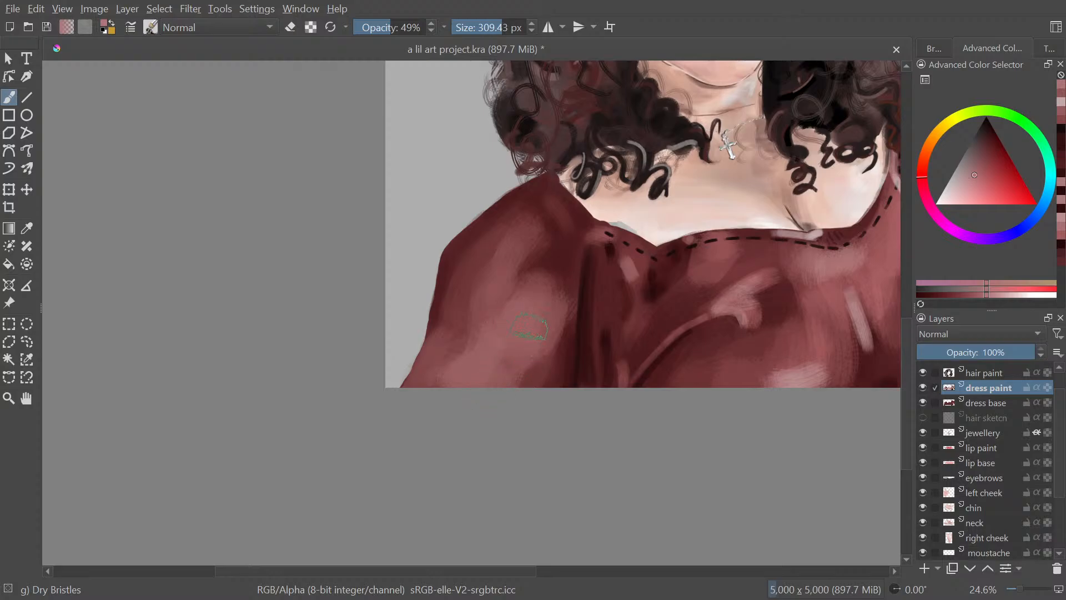
ctrl+drag(507, 381, 633, 282)
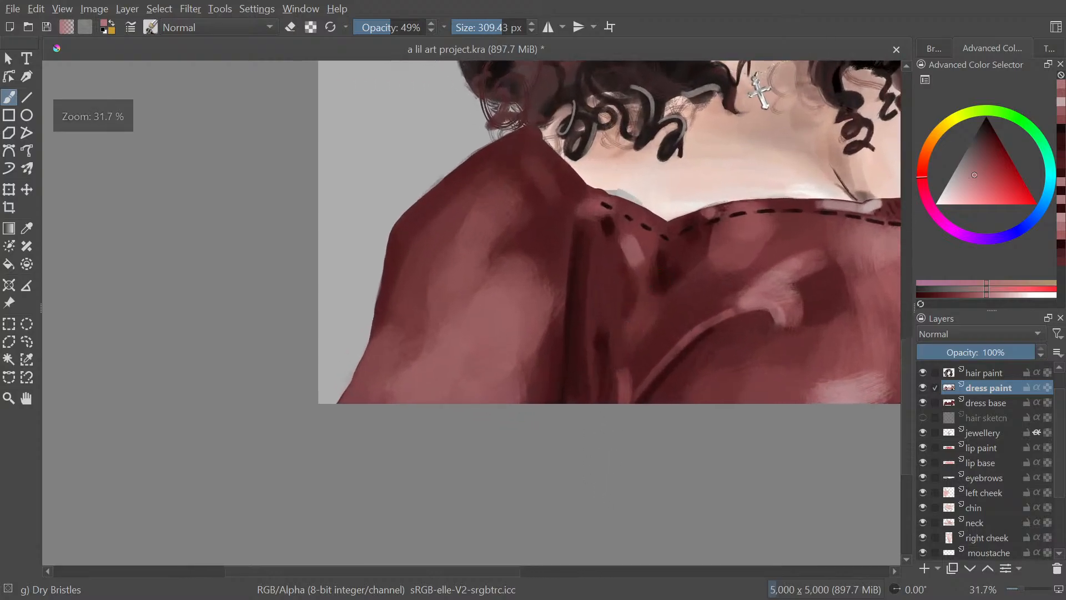
Add sampled pale pink highlights to the middle and lower left sleeve with a brush of about 195 px, and save the document
drag(829, 238, 703, 341)
ctrl+click(743, 311)
drag(743, 311, 857, 262)
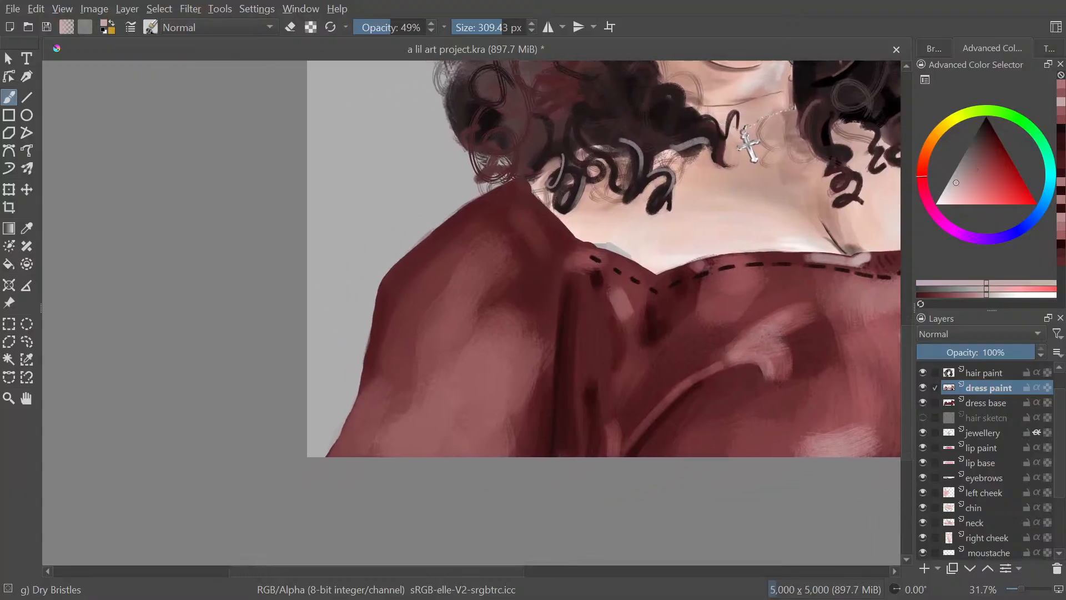
shift+drag(538, 435, 477, 436)
drag(407, 455, 497, 433)
drag(473, 366, 463, 359)
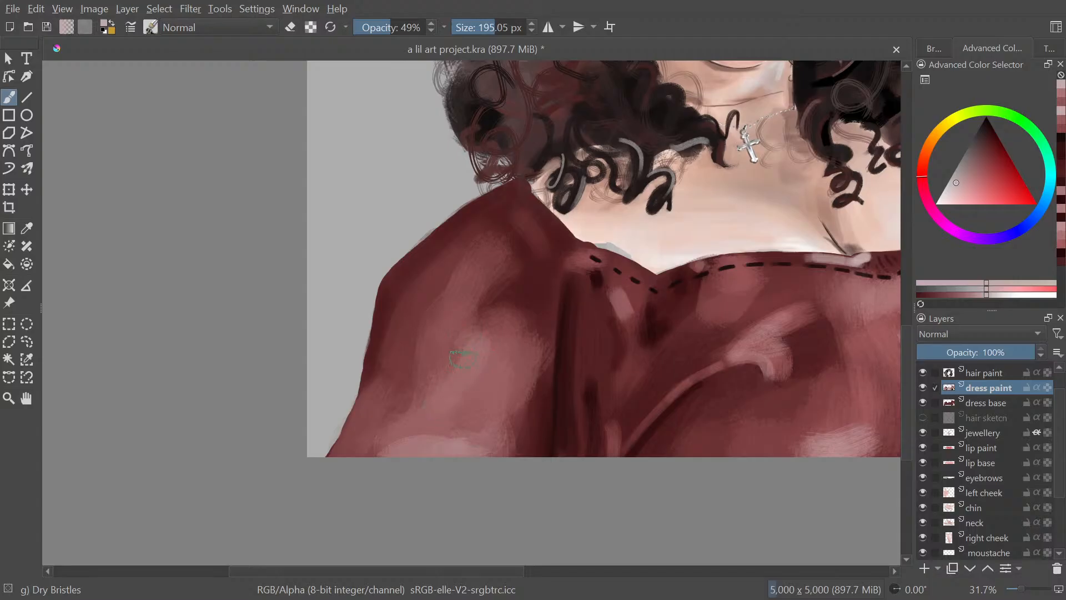
ctrl+drag(528, 308, 530, 456)
drag(550, 335, 468, 432)
drag(542, 291, 560, 308)
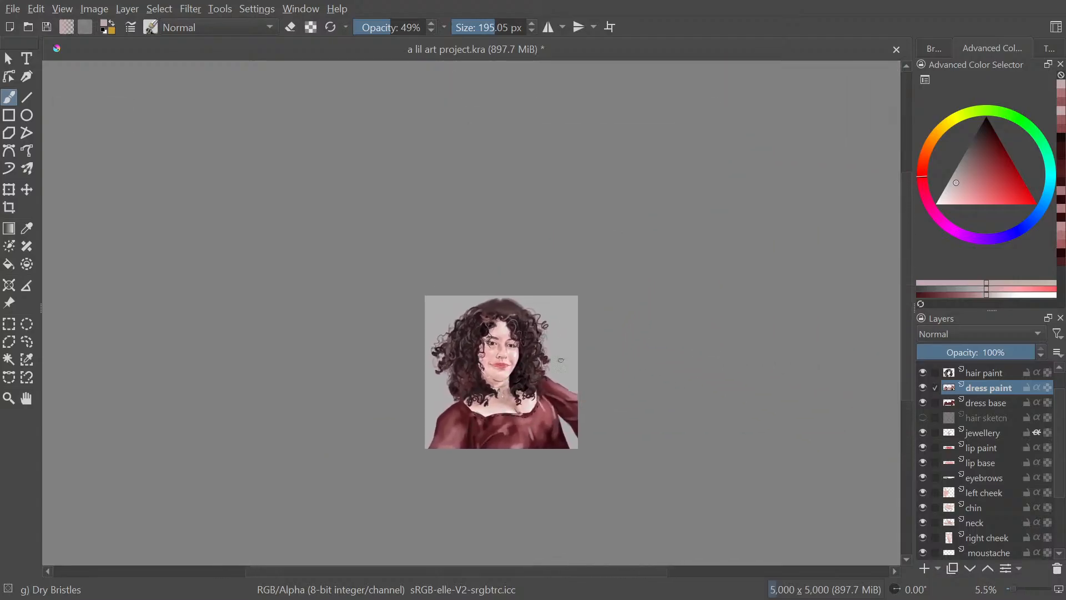
key(ctrl+s)
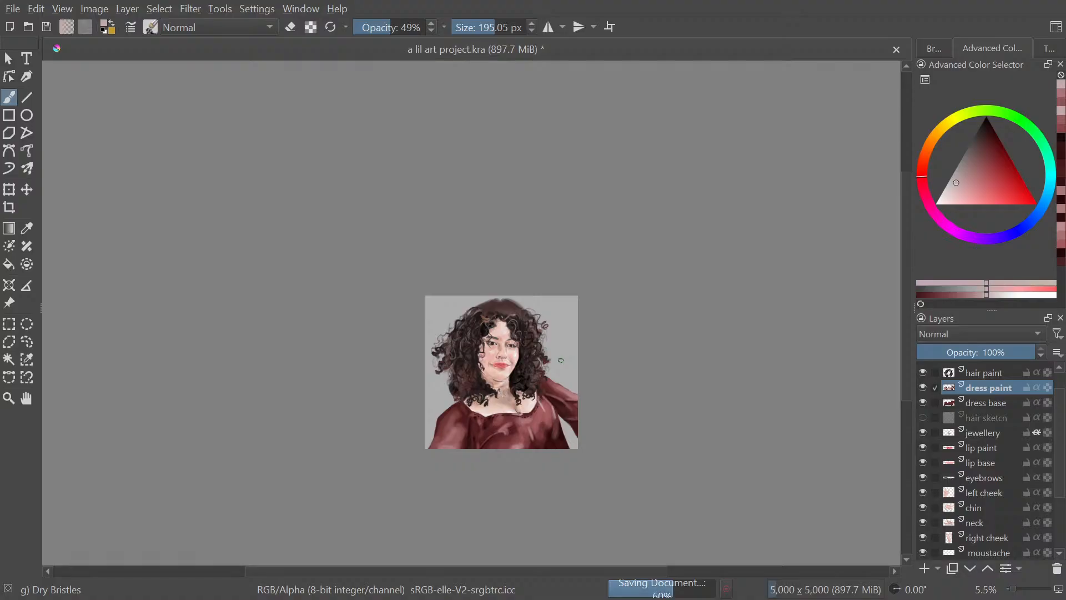
Brush a thin pale highlight along the left sleeve's lower outer edge at about 61 px and save the document
mouse_move(434, 441)
mouse_down()
mouse_move(509, 383)
mouse_move(464, 256)
mouse_move(508, 246)
mouse_up()
mouse_move(464, 433)
shift+mouse_down()
mouse_move(396, 433)
mouse_move(444, 358)
shift+mouse_up()
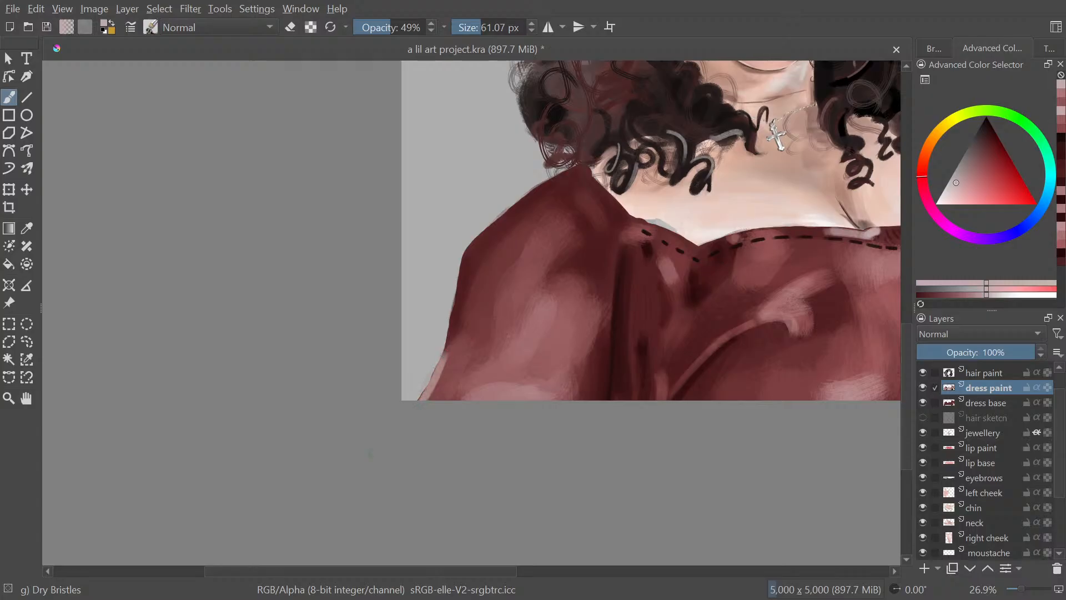
ctrl+drag(533, 356, 533, 442)
drag(591, 364, 515, 433)
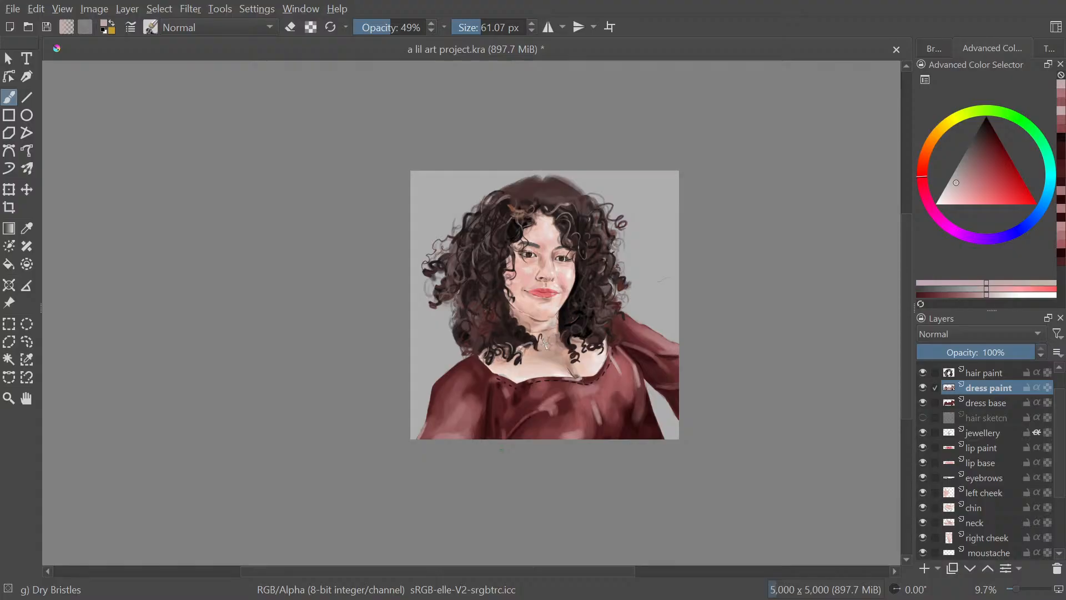
key(ctrl+s)
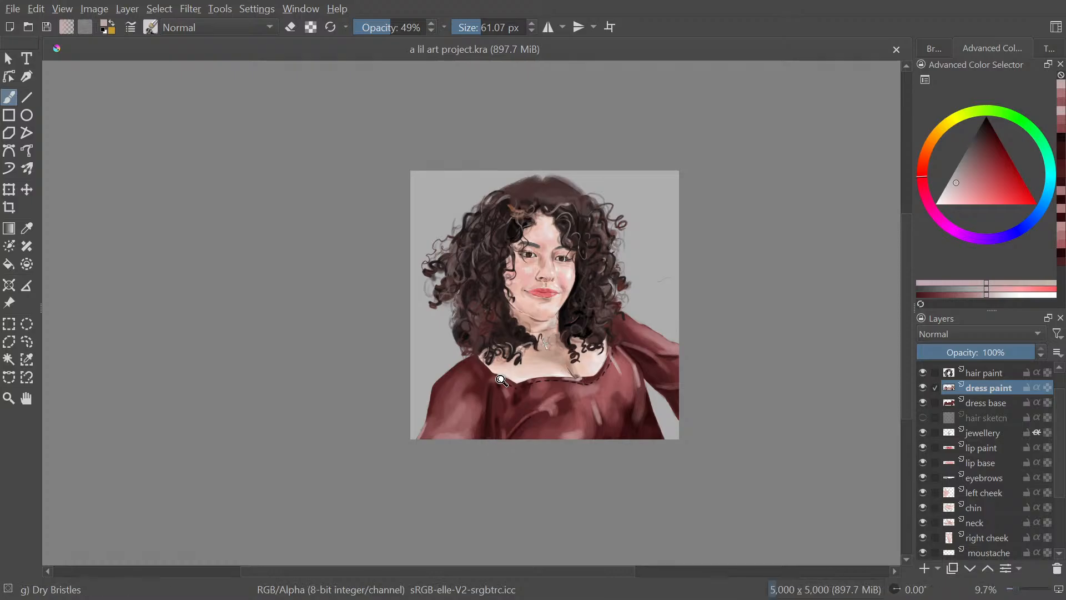
Deepen the shading of the left shoulder beside the neckline with sampled dark red, enlarging the brush to about 134 px
scroll(500, 380, up, 5)
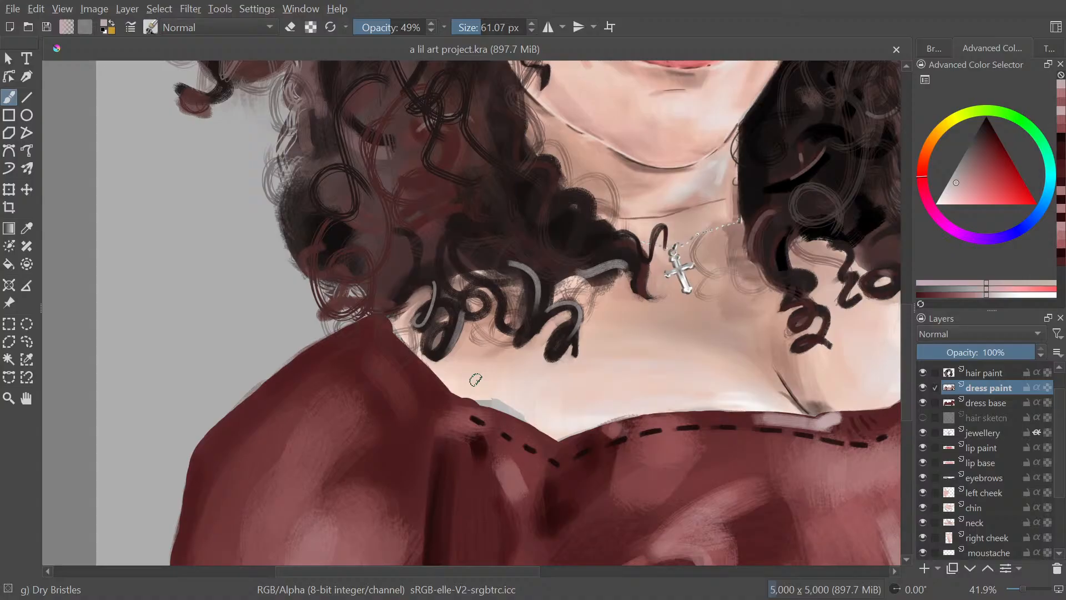
ctrl+click(440, 481)
shift+drag(425, 383, 455, 378)
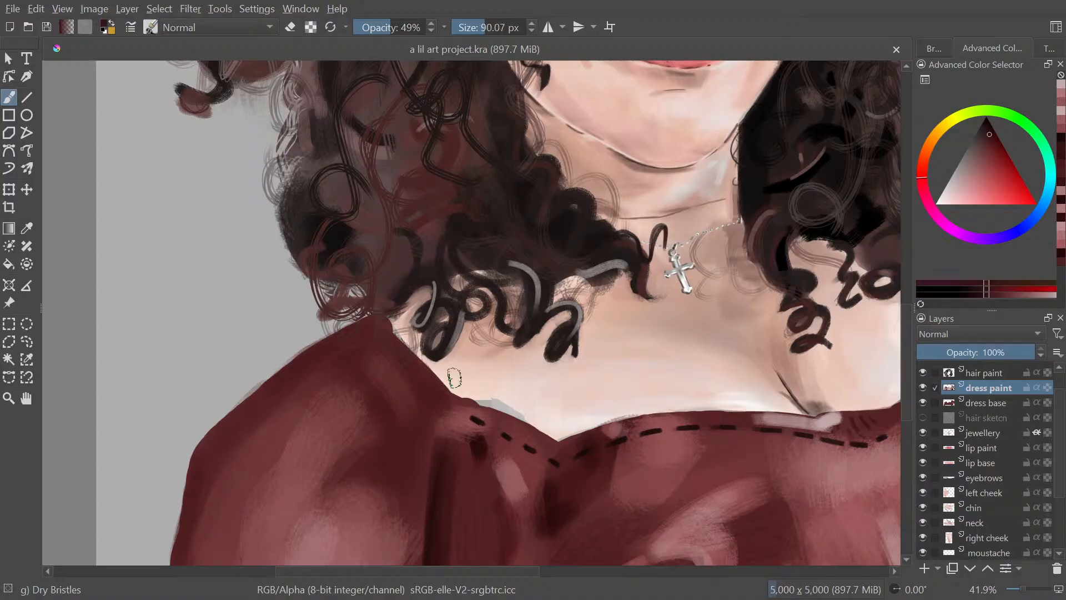
click(392, 352)
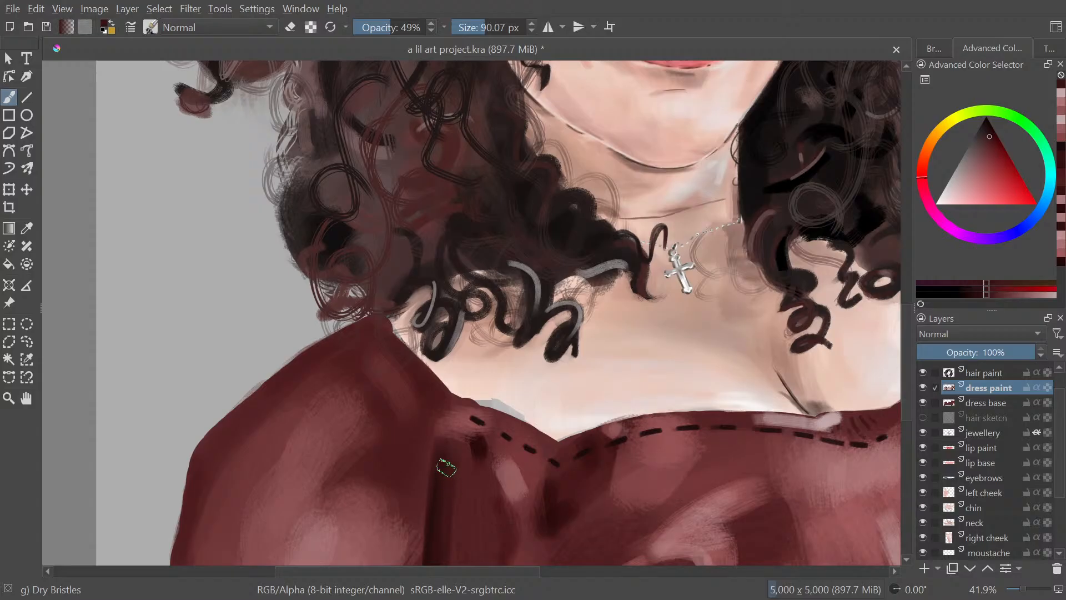
shift+drag(421, 402, 445, 400)
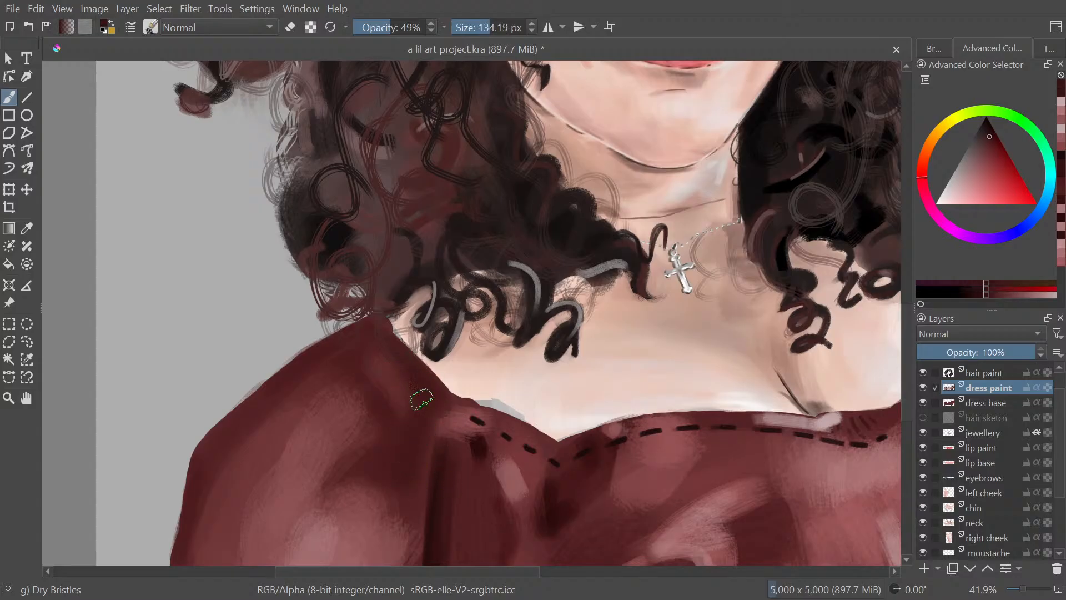
drag(411, 361, 413, 370)
Extend the near-black dashed stitching up the left neckline to the shoulder with a 19.26 px brush at 100% opacity, and save
mouse_move(491, 388)
ctrl+mouse_down()
mouse_move(514, 499)
mouse_move(509, 397)
mouse_move(477, 347)
ctrl+mouse_up()
ctrl+click(472, 430)
ctrl+drag(452, 457, 451, 441)
shift+drag(451, 461, 390, 461)
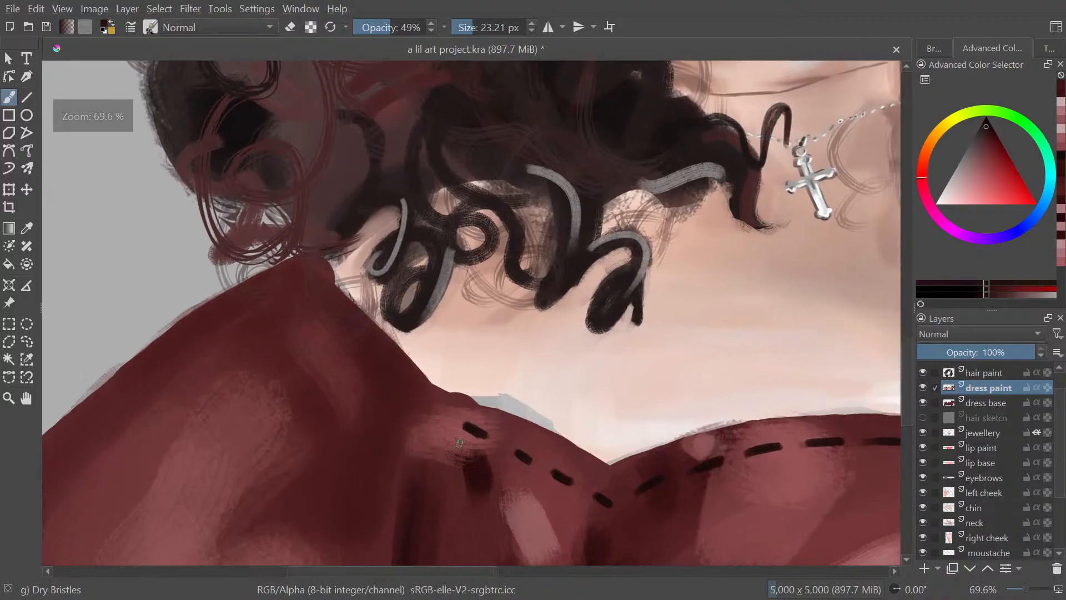
shift+drag(459, 442, 435, 431)
drag(387, 26, 446, 38)
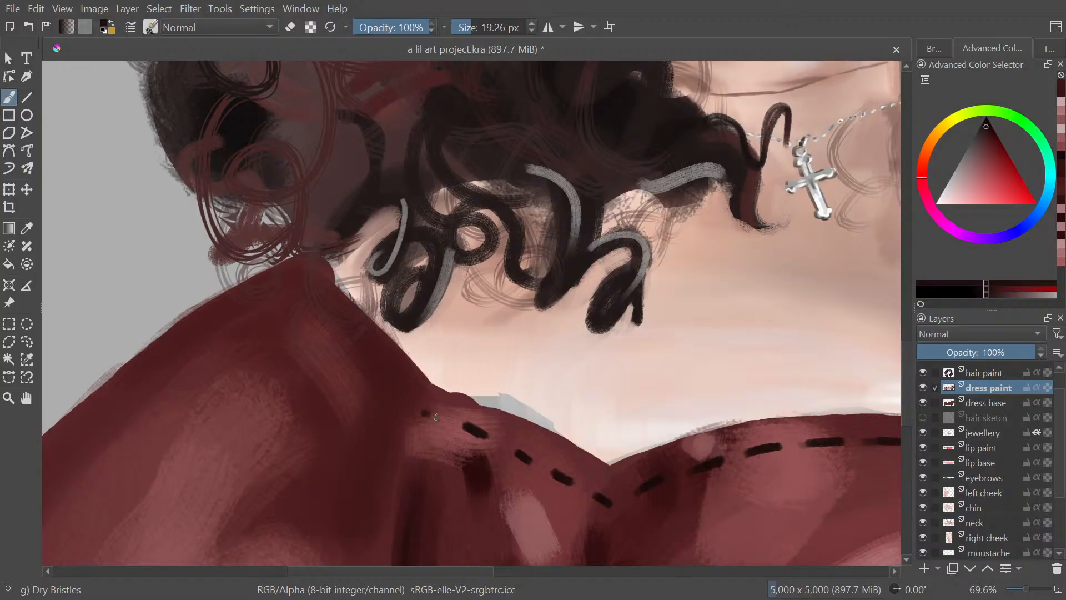
drag(419, 411, 442, 419)
drag(381, 388, 396, 402)
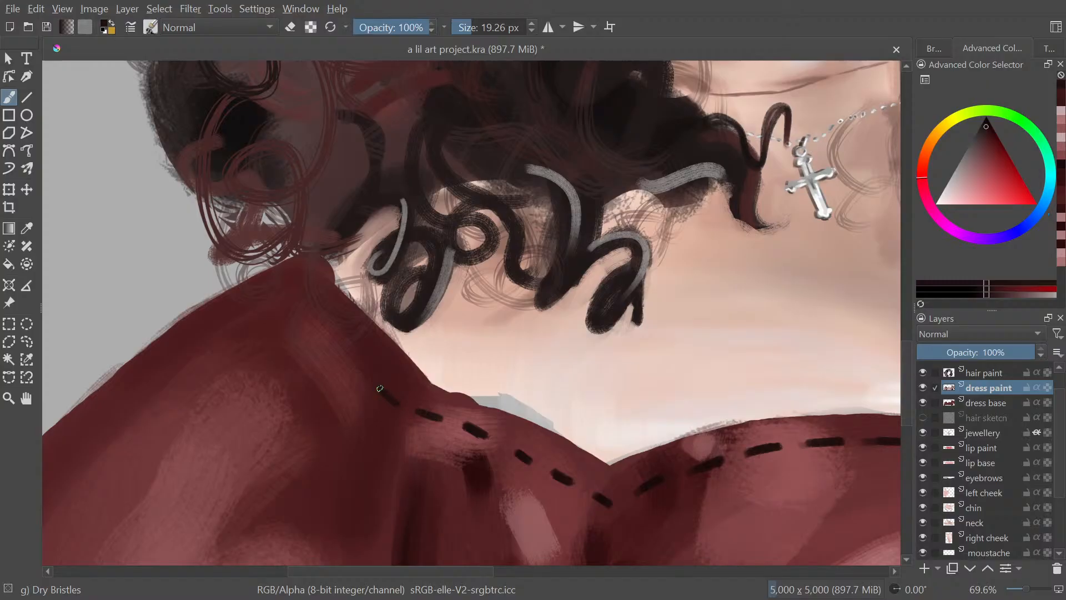
mouse_move(355, 360)
mouse_down()
mouse_move(306, 306)
mouse_move(291, 259)
mouse_move(288, 267)
mouse_up()
mouse_move(450, 254)
mouse_down()
mouse_move(522, 376)
mouse_move(536, 368)
mouse_up()
mouse_move(521, 187)
mouse_down()
mouse_move(528, 216)
mouse_move(522, 186)
mouse_up()
drag(526, 93, 472, 186)
key(ctrl+s)
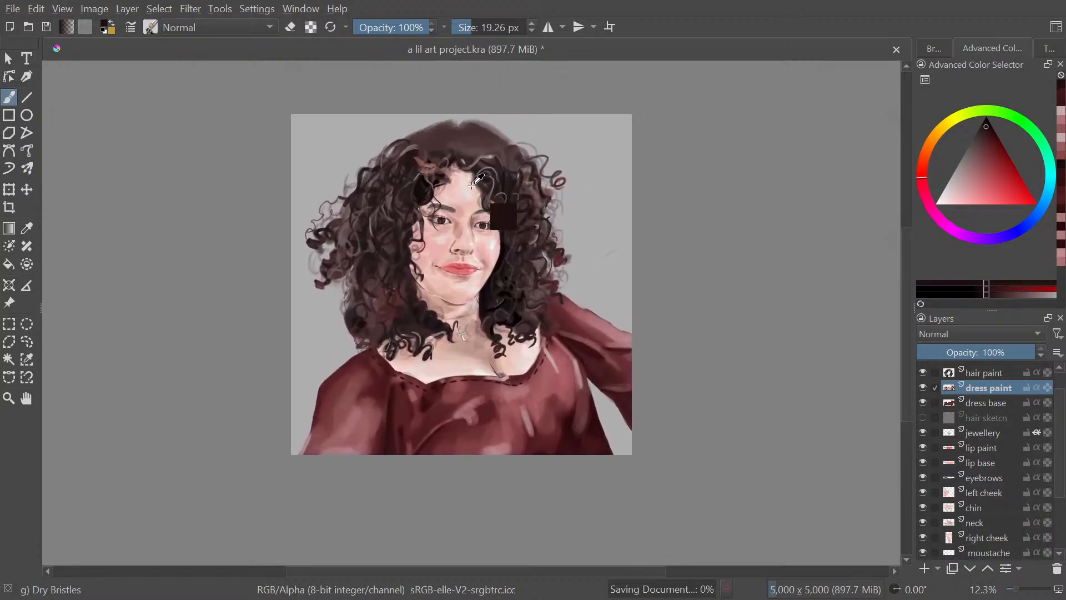
drag(564, 213, 572, 309)
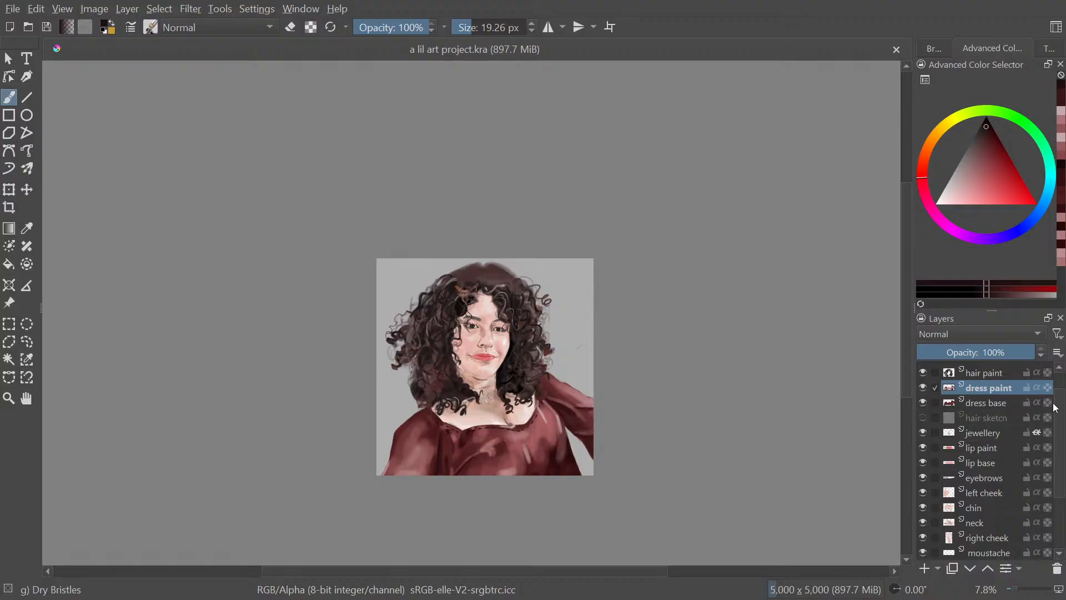
drag(1059, 412, 1062, 399)
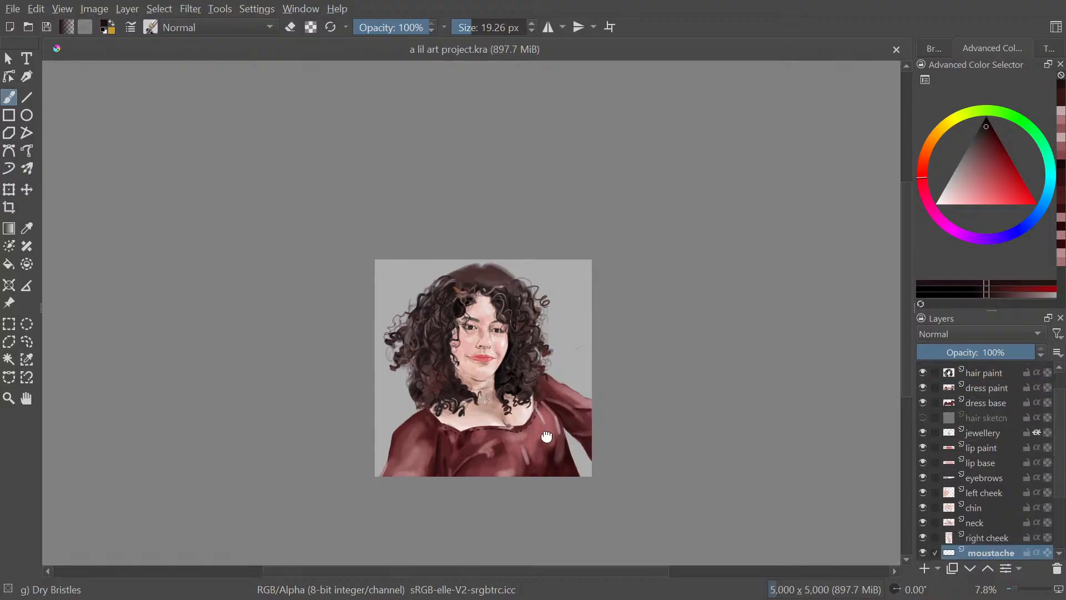
drag(547, 438, 554, 452)
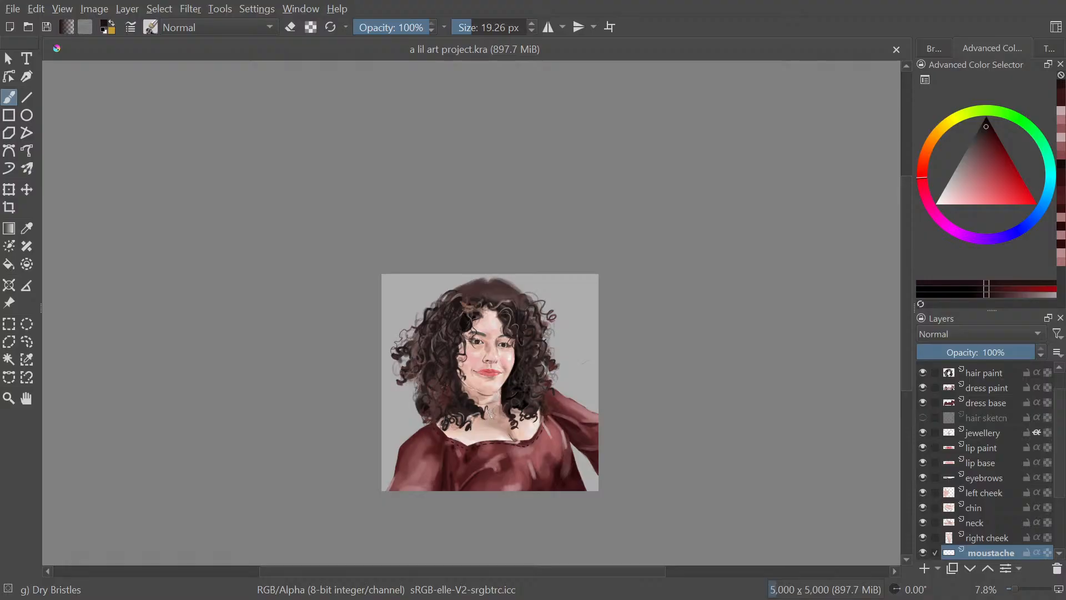
drag(550, 447, 594, 477)
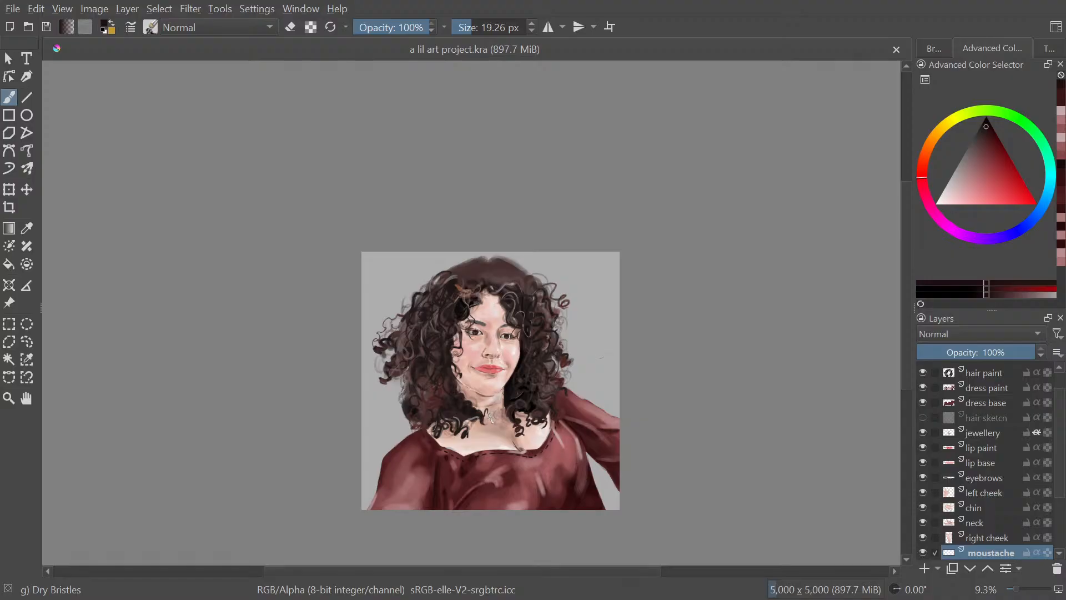
Sample the brownish shadow colour beneath the chin and make the neck layer active for painting
scroll(512, 422, up, 5)
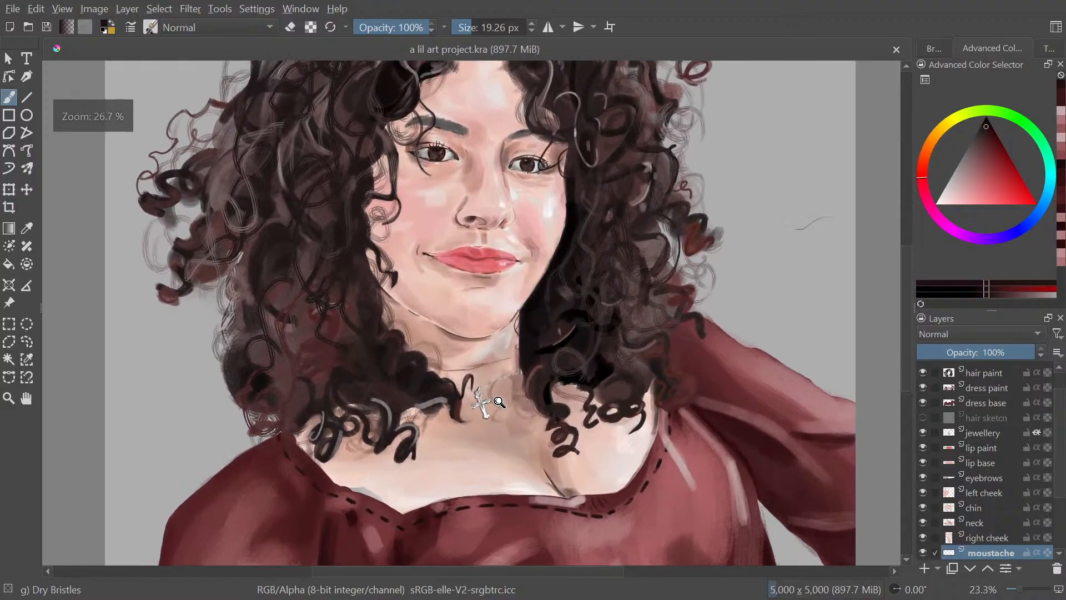
scroll(503, 335, up, 3)
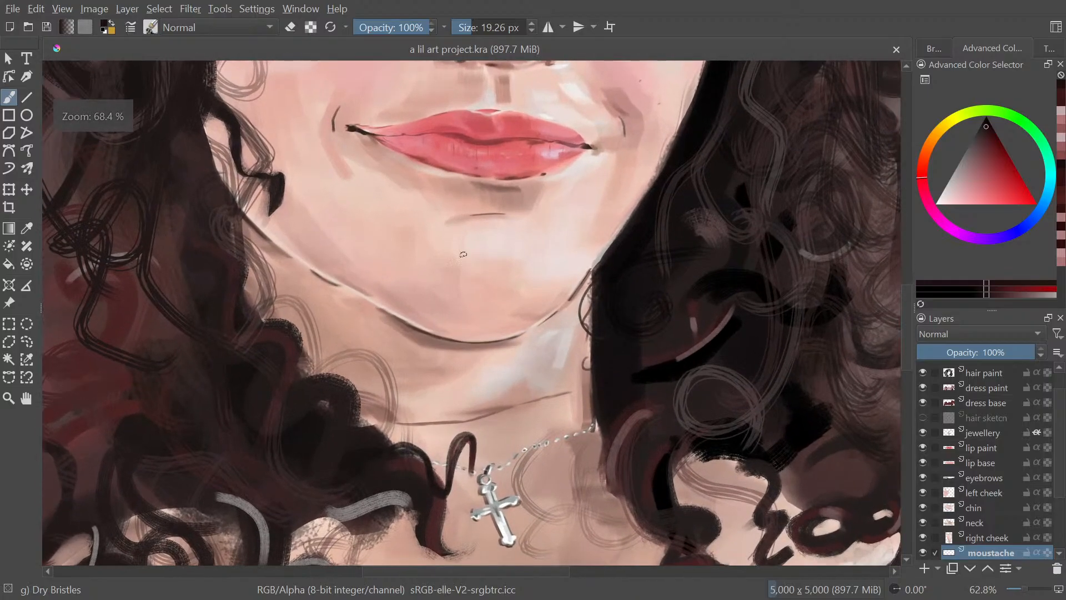
ctrl+click(431, 341)
scroll(481, 409, down, 3)
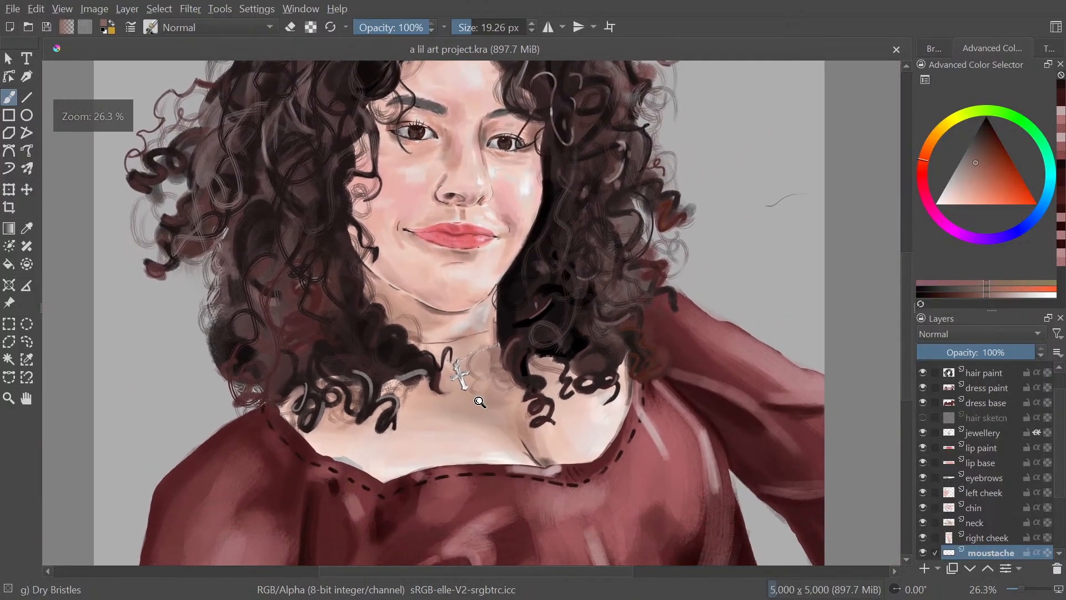
scroll(477, 389, up, 2)
drag(479, 371, 484, 367)
scroll(986, 461, down, 2)
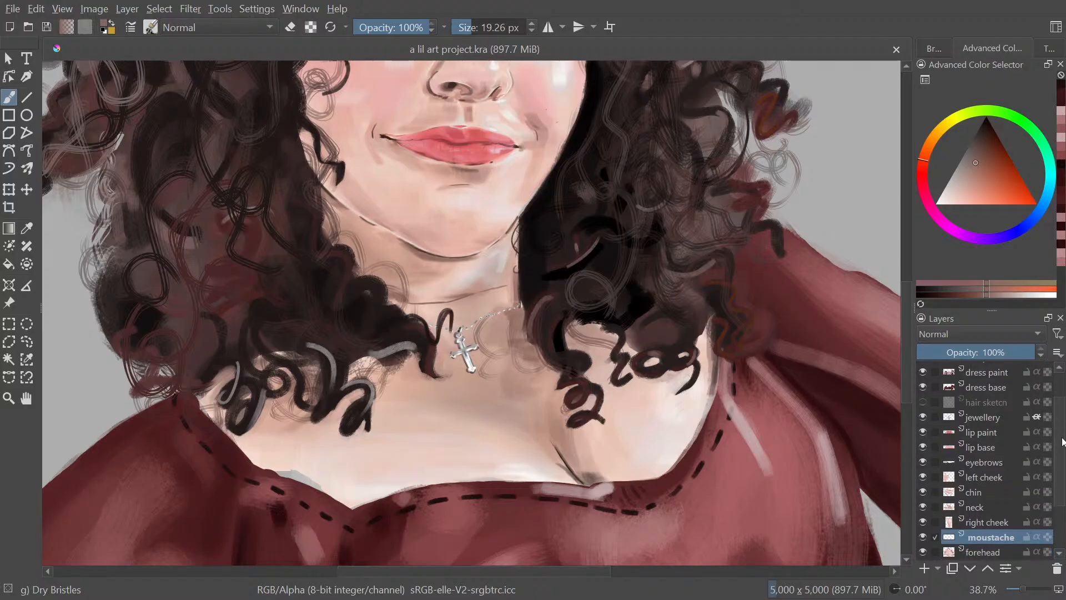
scroll(986, 461, up, 1)
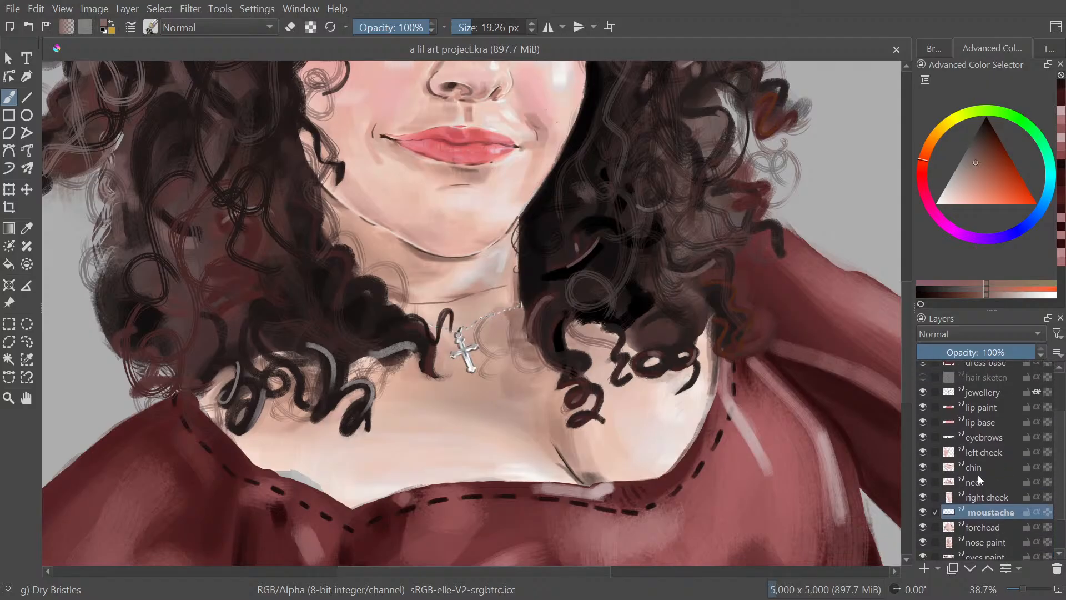
click(980, 482)
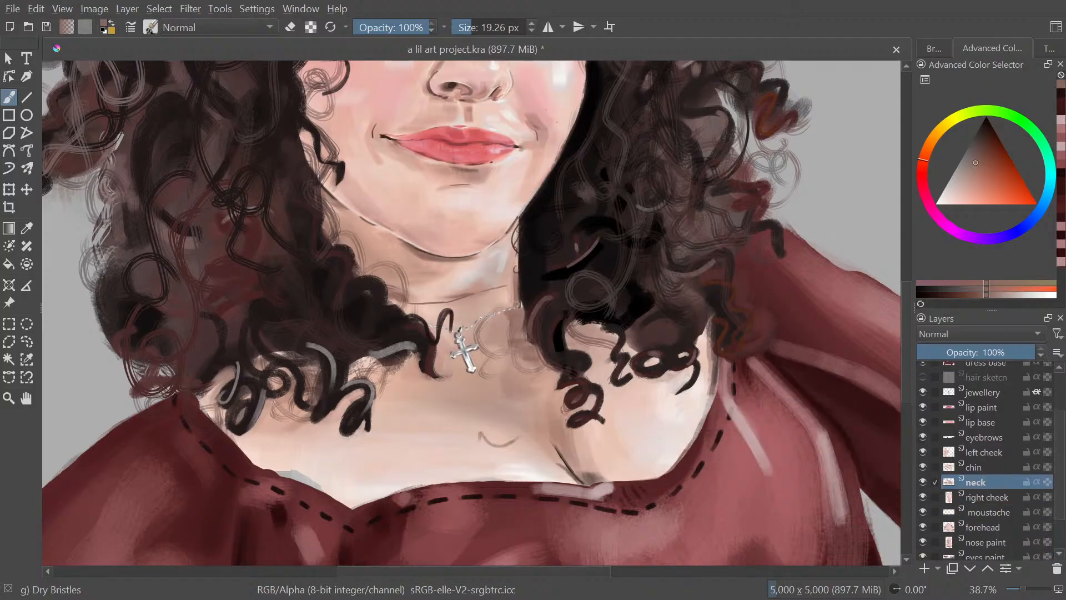
Paint a brown cast shadow on the skin along the left neckline edge, from the shoulder to the central dip
drag(510, 464, 550, 442)
mouse_move(244, 383)
shift+mouse_down()
mouse_move(258, 383)
mouse_move(249, 392)
mouse_move(276, 423)
shift+mouse_up()
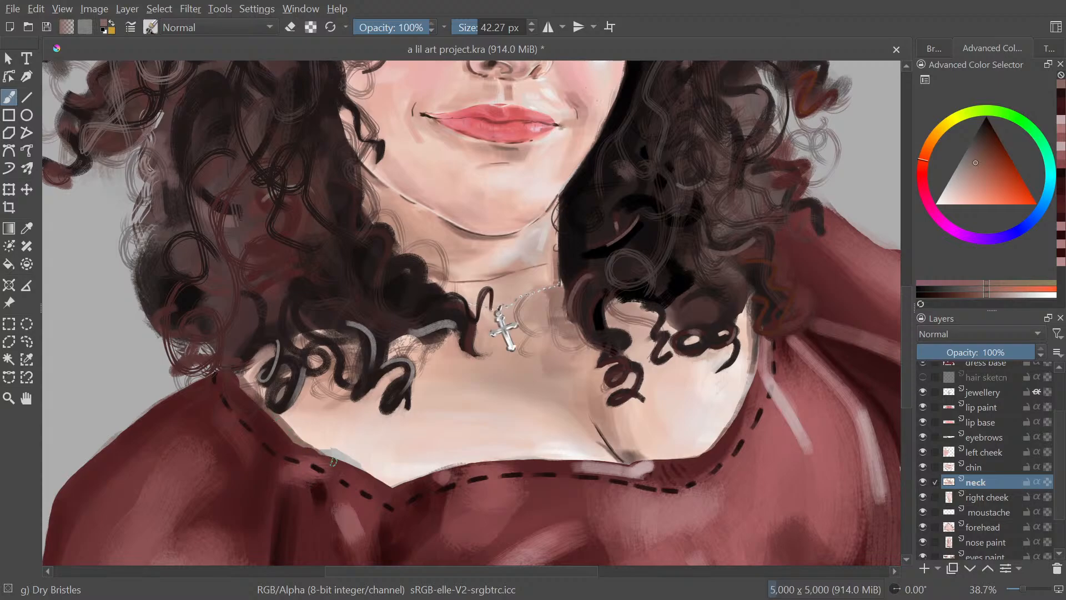
drag(312, 452, 381, 477)
mouse_move(358, 363)
mouse_down()
mouse_move(495, 388)
mouse_move(528, 465)
mouse_move(505, 391)
mouse_move(217, 336)
mouse_move(198, 322)
mouse_up()
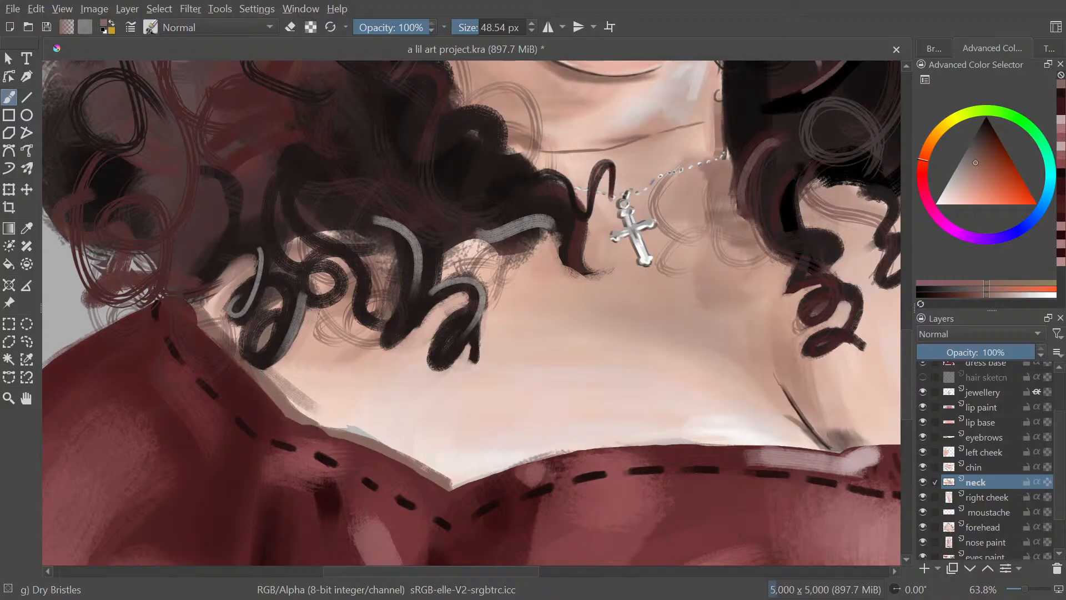
Soften the cast shadow along the left neckline edge with sampled skin tones and a brush of about 107 px
ctrl+click(314, 421)
drag(557, 384, 570, 333)
ctrl+click(571, 250)
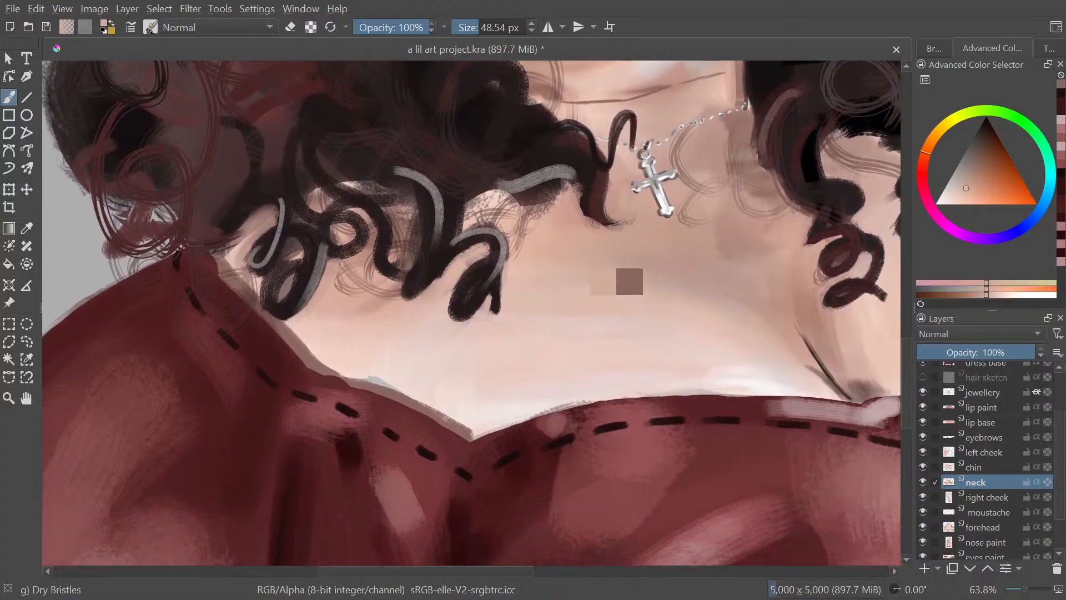
shift+drag(340, 326, 354, 327)
drag(235, 261, 264, 288)
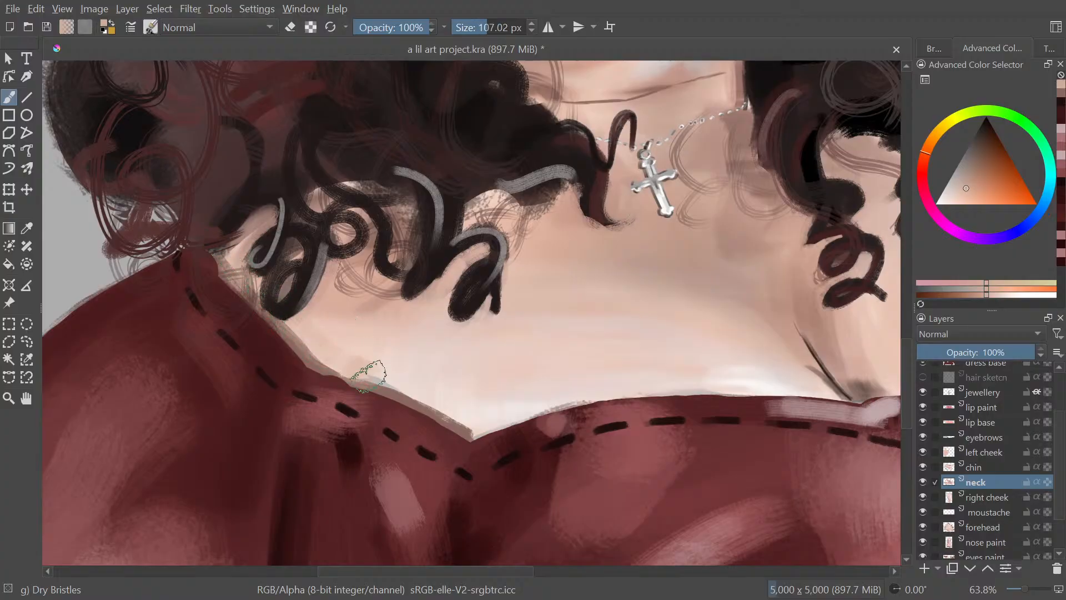
ctrl+click(436, 414)
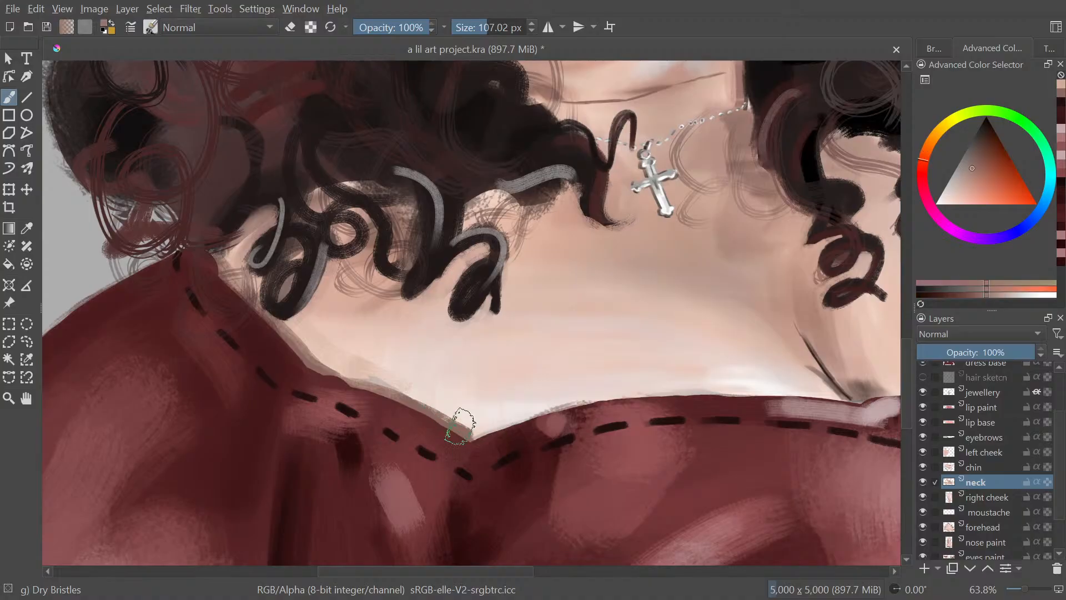
Paint brownish shadow on the skin from the central dip along the start of the right neckline with a 43.91 px brush
drag(491, 441, 400, 454)
mouse_move(402, 454)
shift+mouse_down()
mouse_move(377, 454)
mouse_move(400, 454)
shift+mouse_up()
drag(418, 448, 361, 354)
mouse_move(305, 381)
mouse_down()
mouse_move(378, 347)
mouse_move(446, 334)
mouse_up()
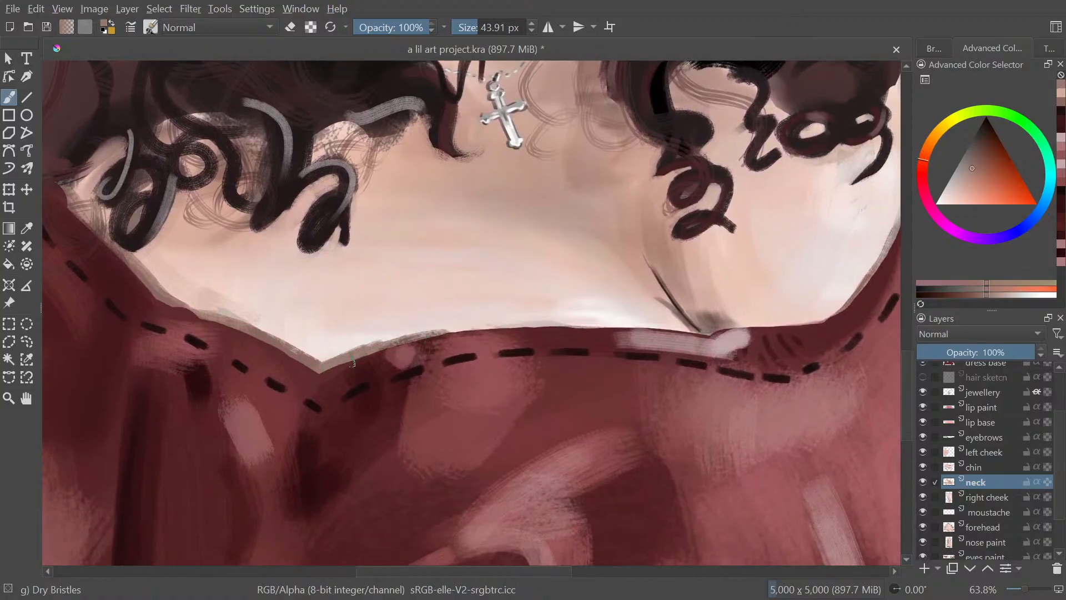
mouse_move(336, 356)
mouse_down()
mouse_move(475, 327)
mouse_move(331, 328)
mouse_up()
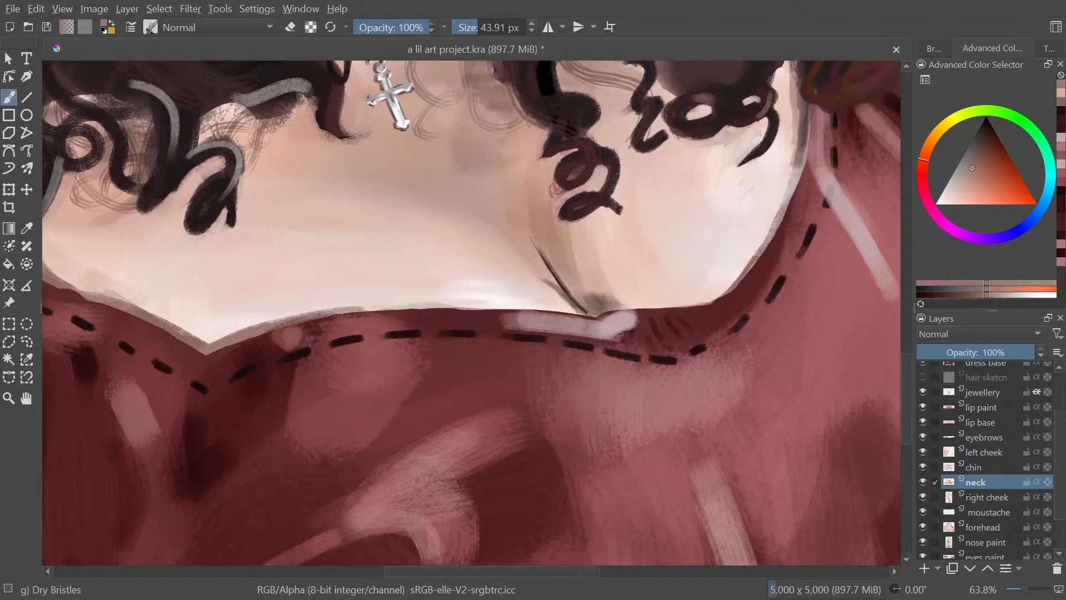
Extend the skin shadow along the lower neckline past the cleavage and up the right curve with a resampled brown
ctrl+click(562, 297)
drag(236, 342, 331, 317)
drag(265, 336, 419, 309)
drag(311, 326, 518, 307)
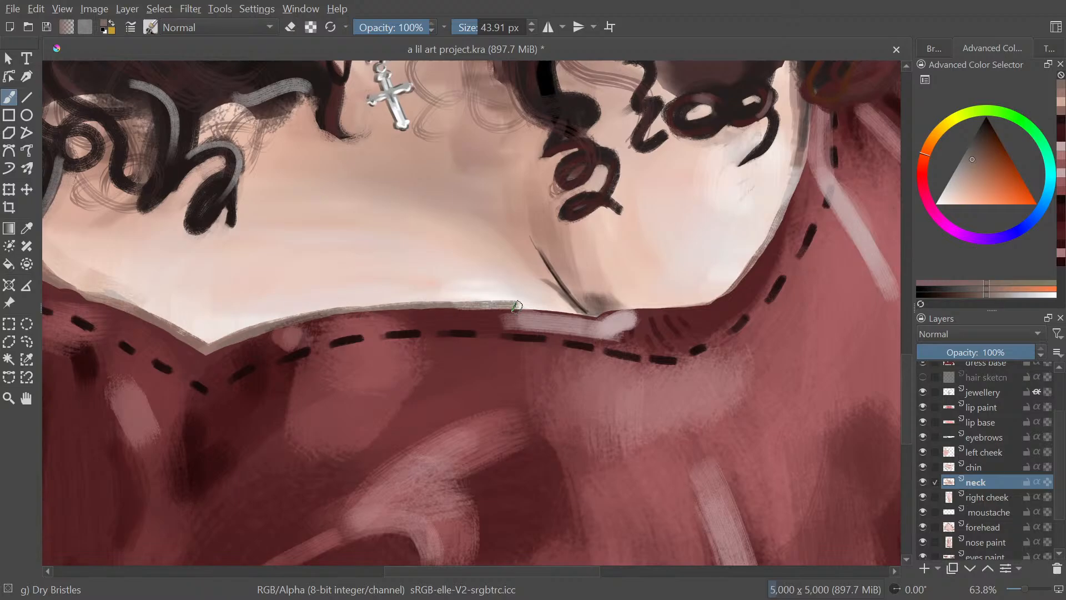
drag(393, 316, 543, 311)
drag(443, 313, 578, 315)
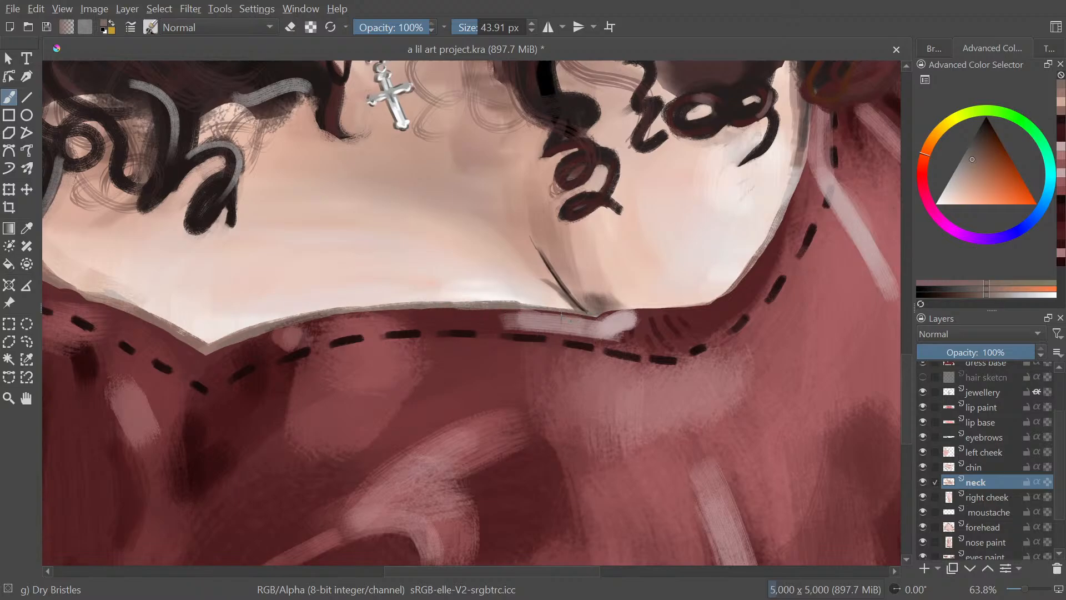
drag(599, 364, 269, 418)
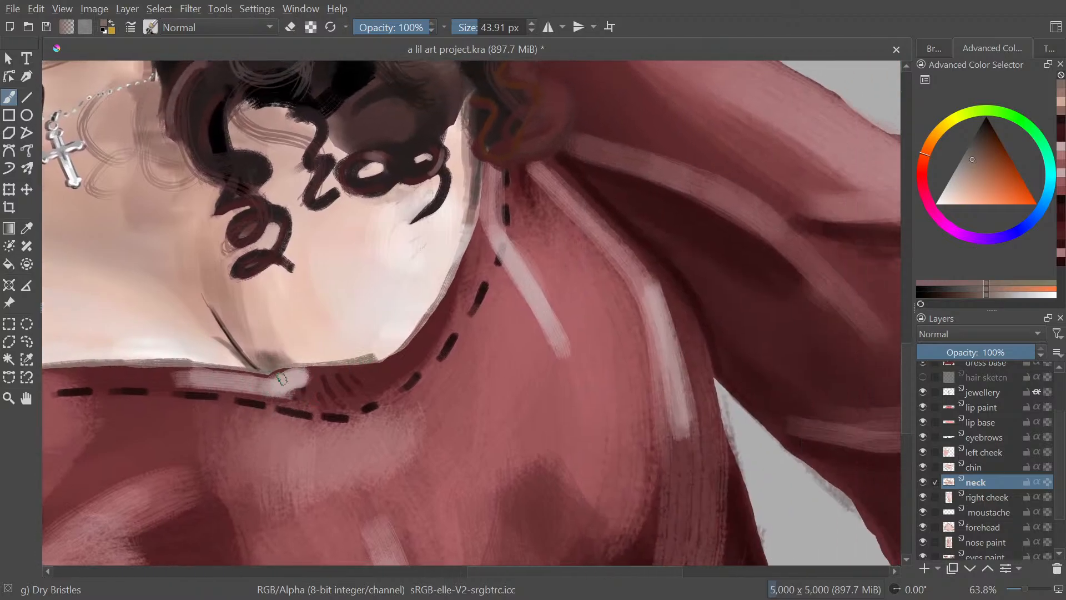
drag(442, 364, 415, 412)
Paint a wider shadow down the right neckline edge beneath the curls with a 59.87 px brush, redoing unsatisfactory strokes, and save
shift+drag(433, 245, 442, 245)
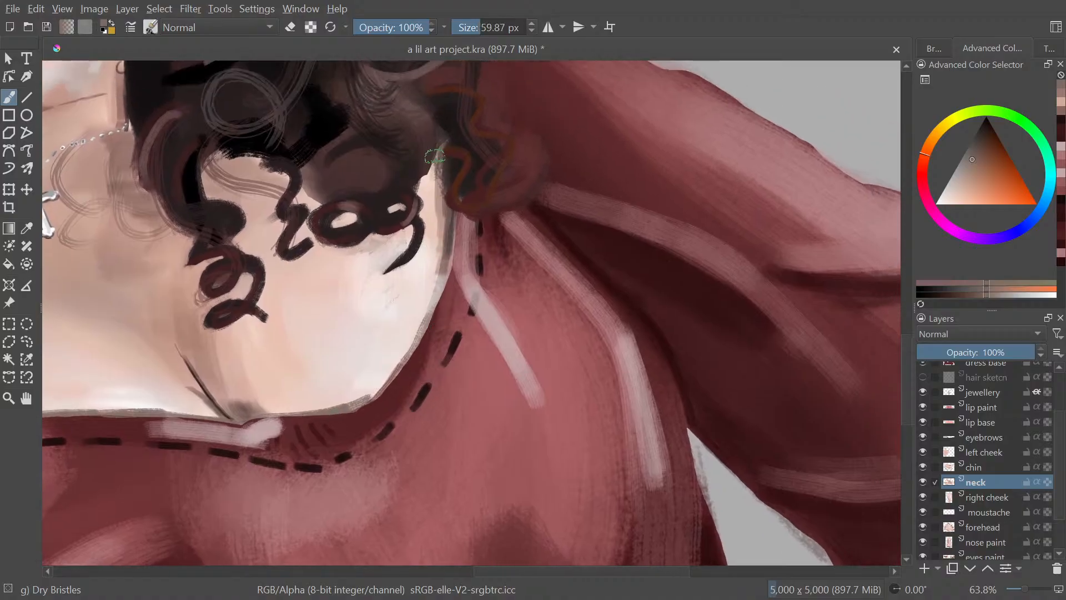
mouse_move(437, 153)
mouse_down()
mouse_move(439, 255)
mouse_move(426, 311)
mouse_up()
drag(443, 171, 425, 307)
key(ctrl+z)
key(ctrl+z)
drag(441, 187, 431, 286)
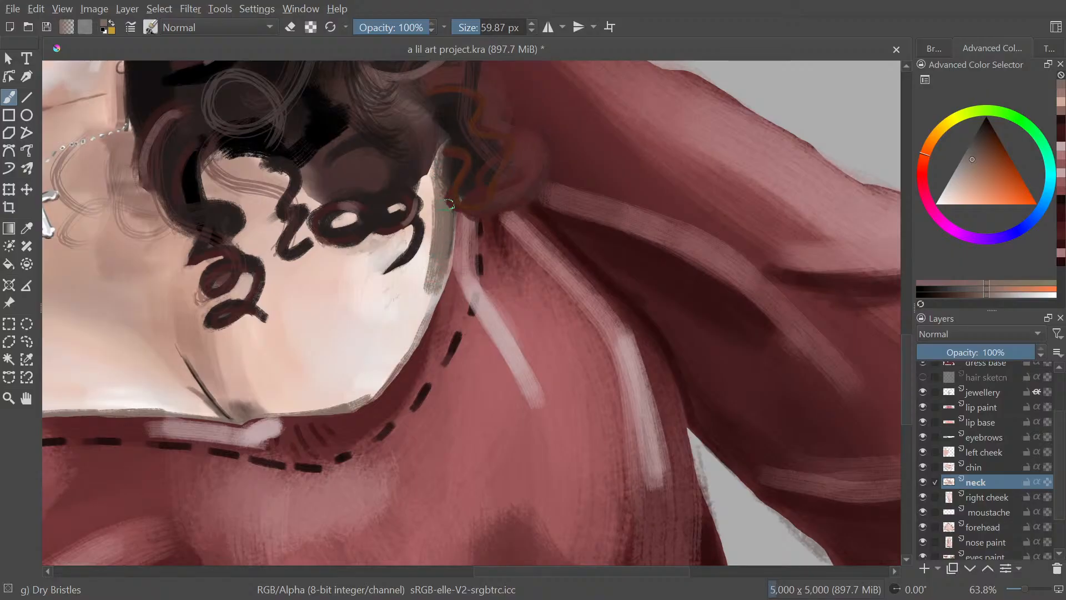
drag(447, 214, 429, 304)
drag(447, 250, 416, 357)
mouse_move(501, 272)
ctrl+mouse_down()
mouse_move(526, 406)
mouse_move(519, 445)
mouse_move(530, 333)
mouse_move(507, 353)
mouse_move(516, 387)
mouse_move(549, 412)
ctrl+mouse_up()
key(ctrl+s)
Examine the whole portrait at several zoom levels to judge the overall balance of hair, skin and dress
ctrl+drag(503, 329, 529, 381)
drag(530, 348, 546, 372)
ctrl+drag(531, 371, 493, 343)
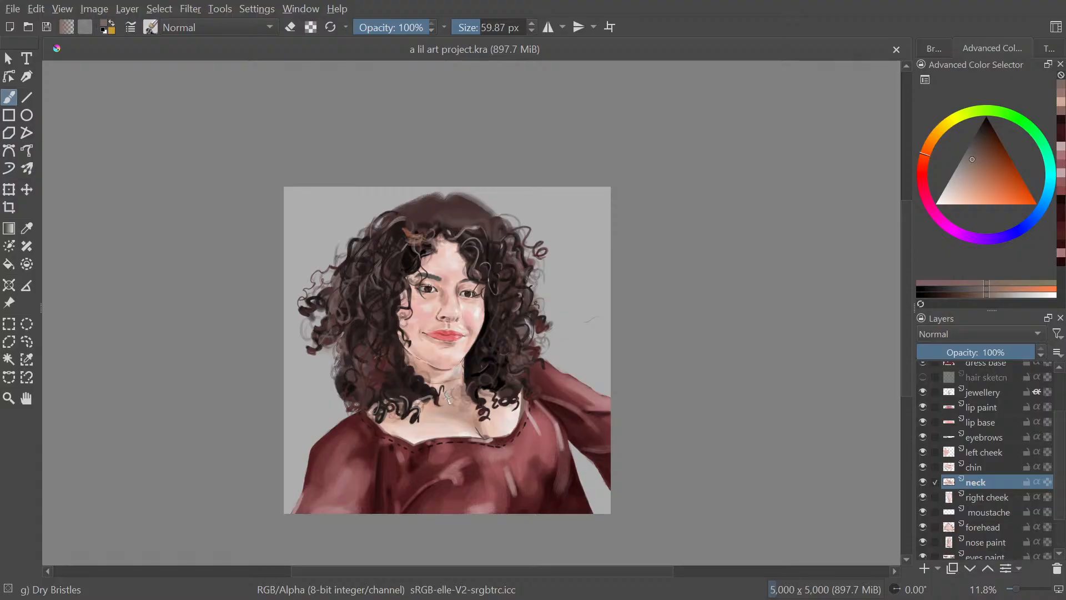
scroll(623, 286, down, 5)
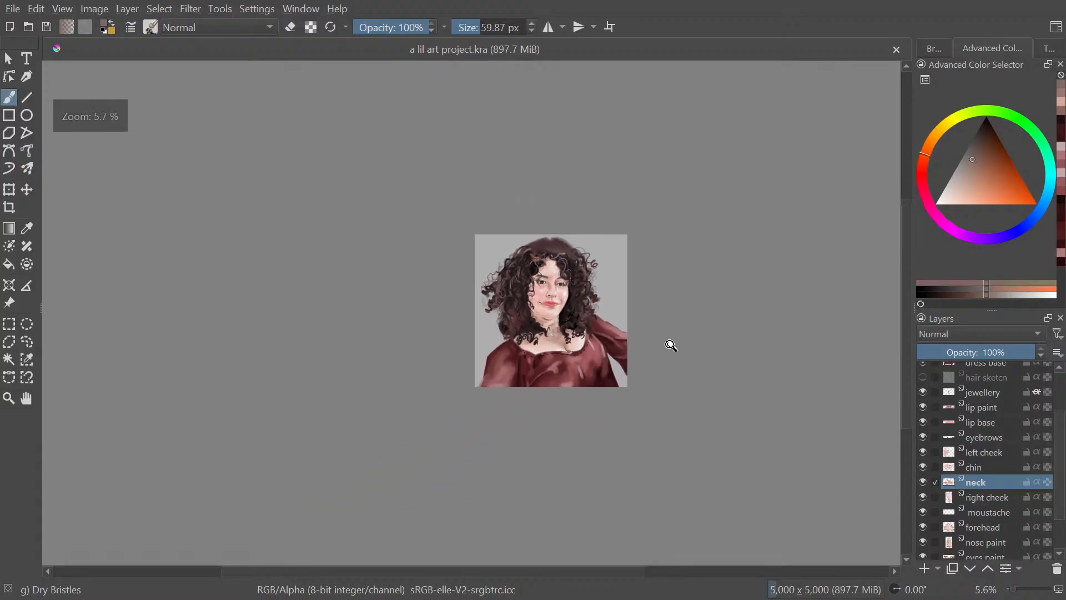
scroll(670, 344, up, 4)
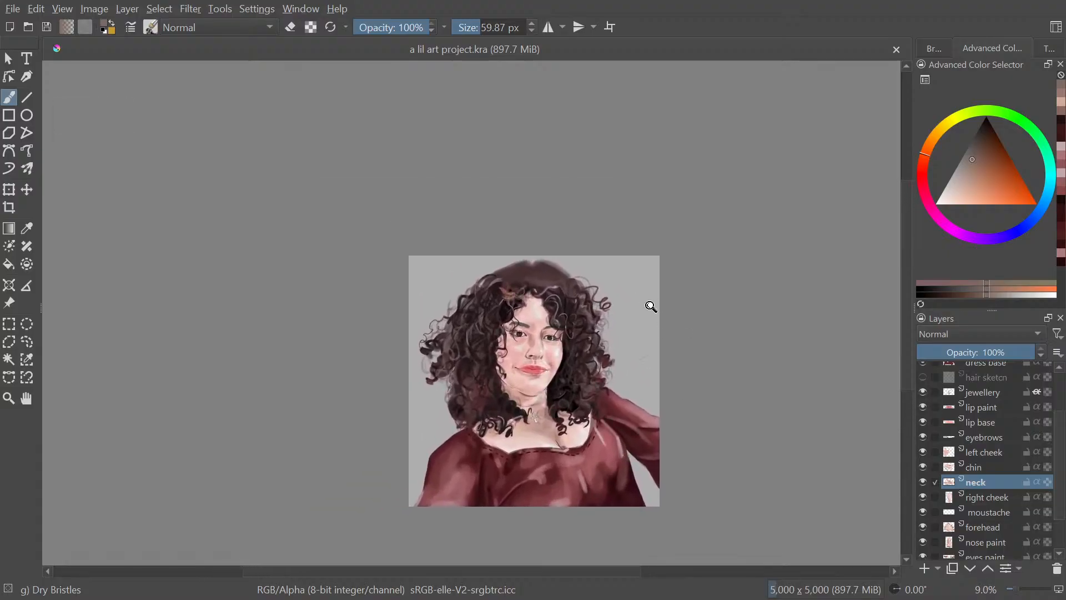
scroll(651, 306, up, 3)
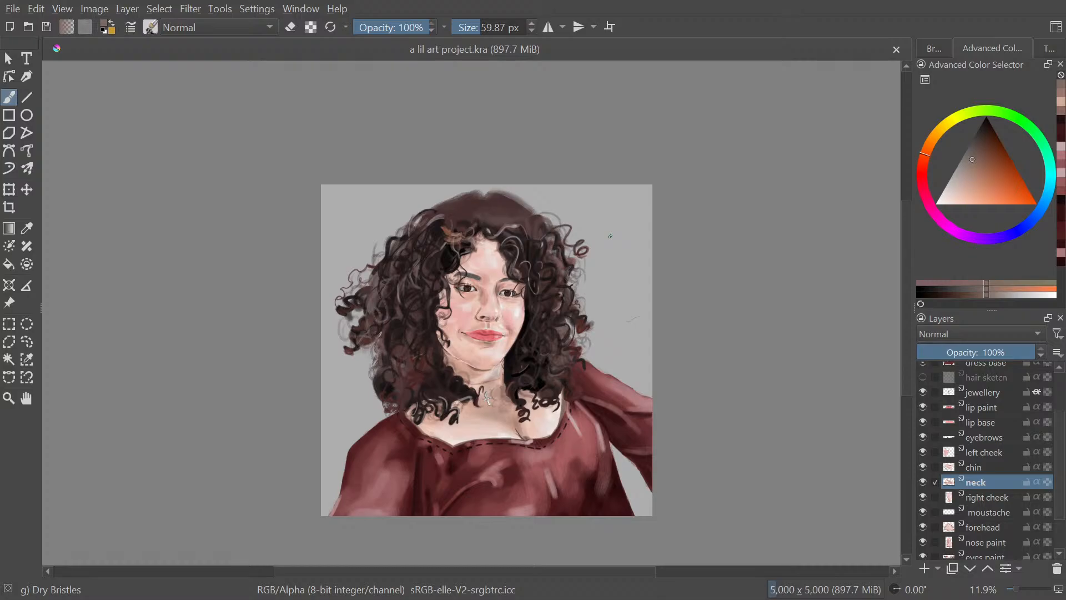
scroll(579, 391, down, 5)
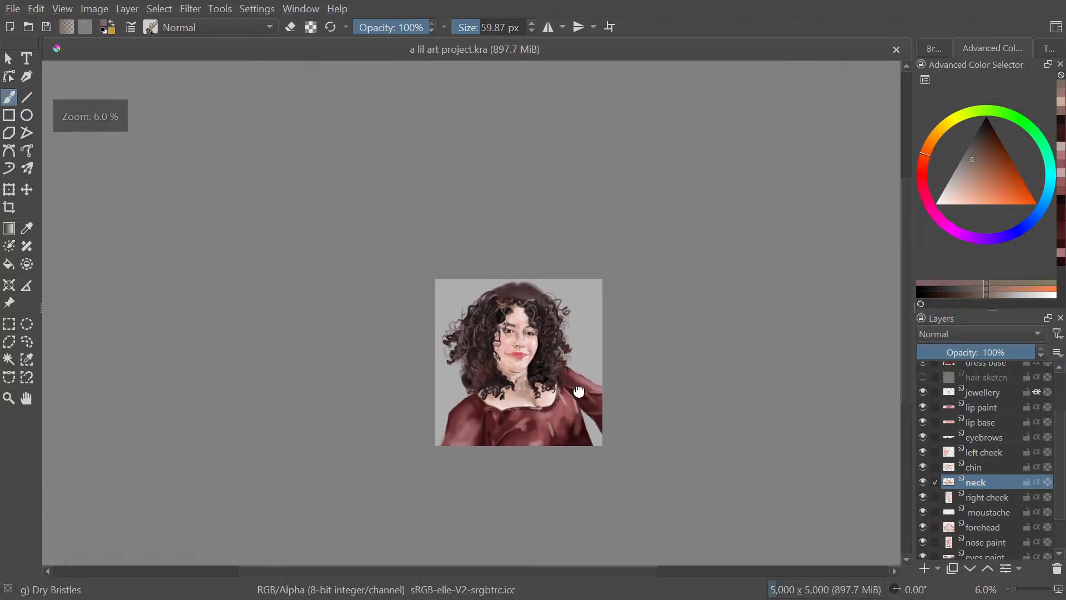
drag(579, 392, 599, 406)
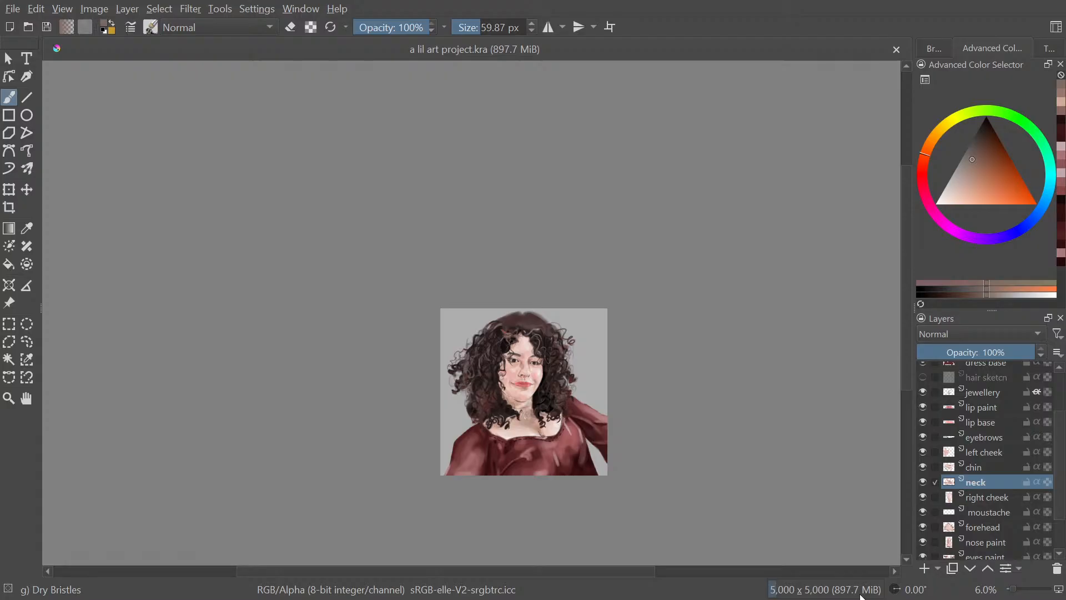
Unlock the Background layer and make it active for painting, undoing the small test stroke
scroll(1033, 500, down, 1)
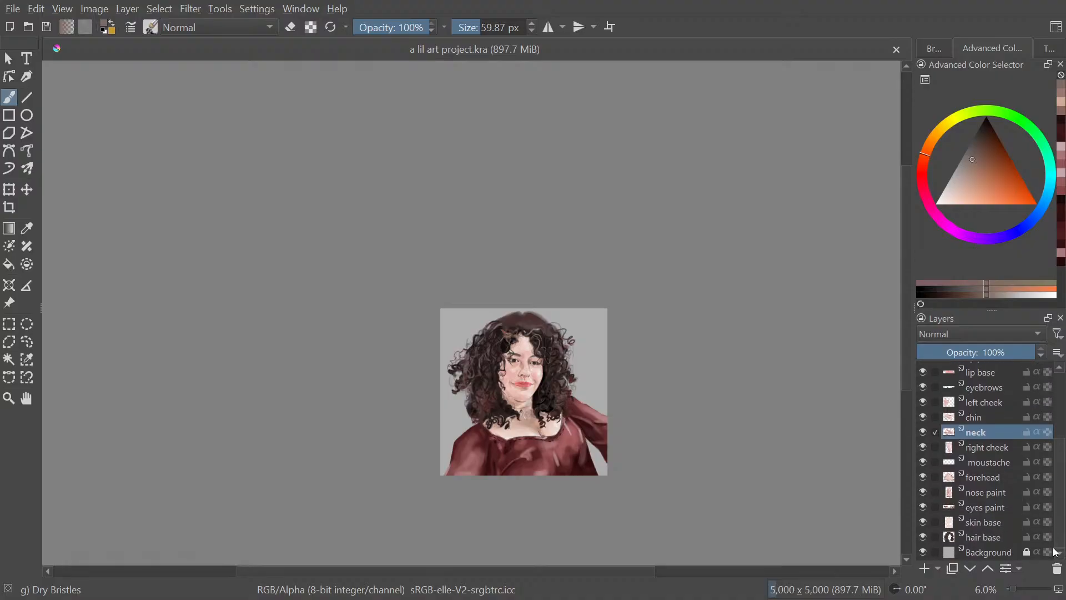
click(1033, 553)
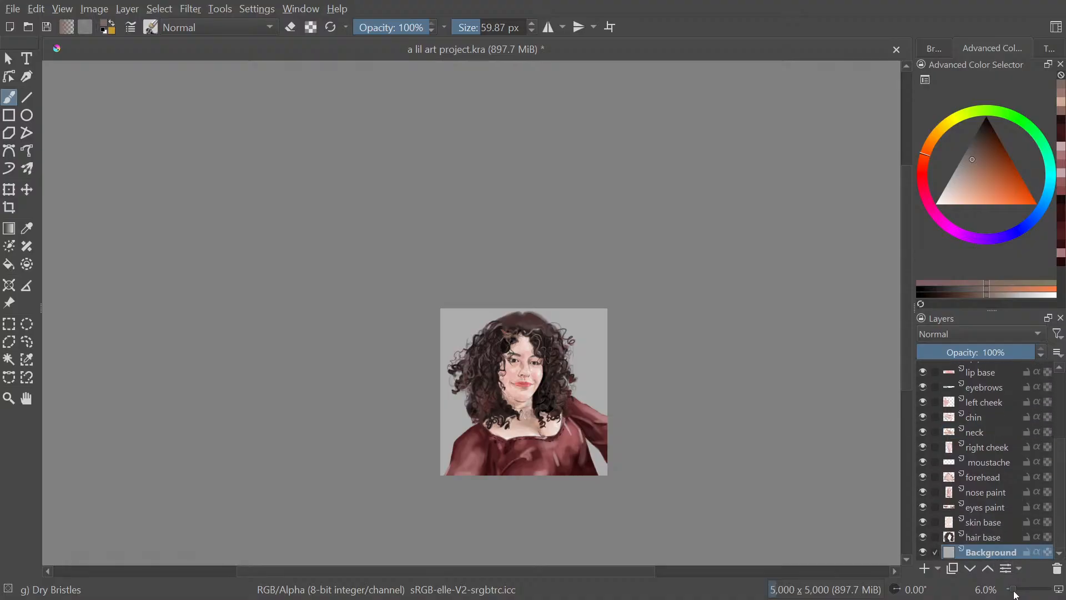
drag(523, 392, 509, 385)
drag(560, 339, 583, 350)
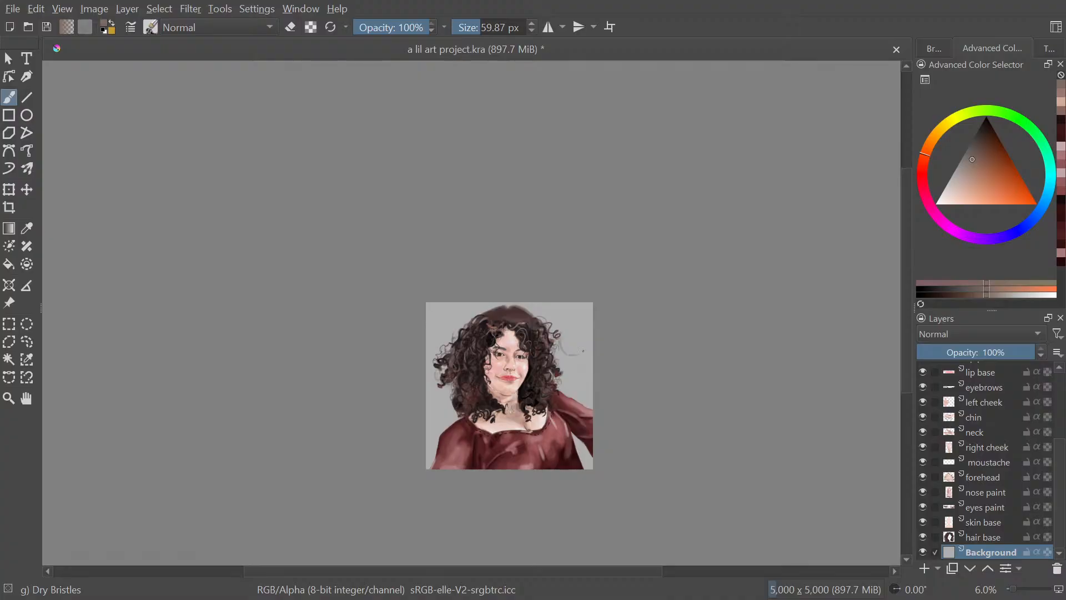
key(ctrl+z)
Try brown strokes on the background beside the right side of the hair with a brush enlarged to about 984 px
scroll(575, 423, up, 2)
drag(573, 423, 627, 429)
shift+drag(599, 366, 654, 357)
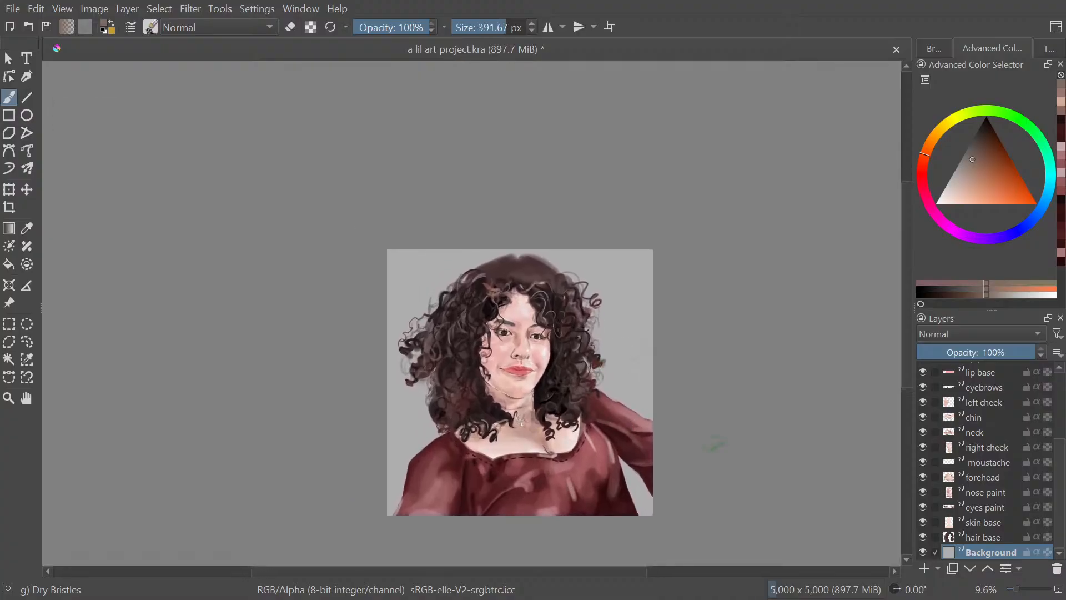
shift+drag(517, 302, 577, 346)
shift+drag(638, 404, 642, 404)
shift+drag(597, 341, 605, 341)
drag(588, 305, 603, 288)
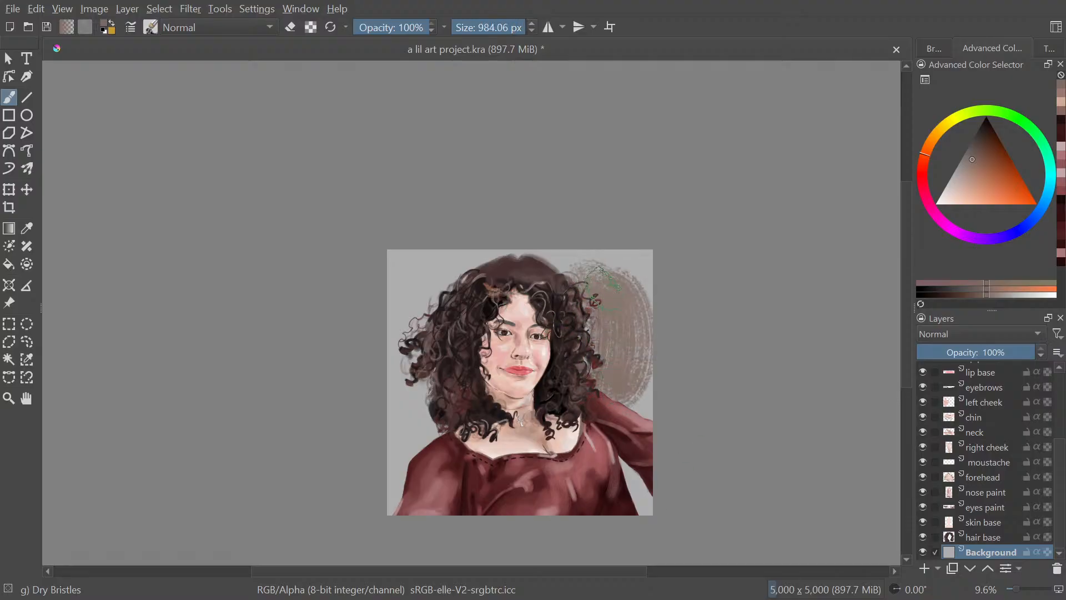
key(ctrl+z)
Choose a dark, muted purple as the painting colour for the background
scroll(624, 348, up, 3)
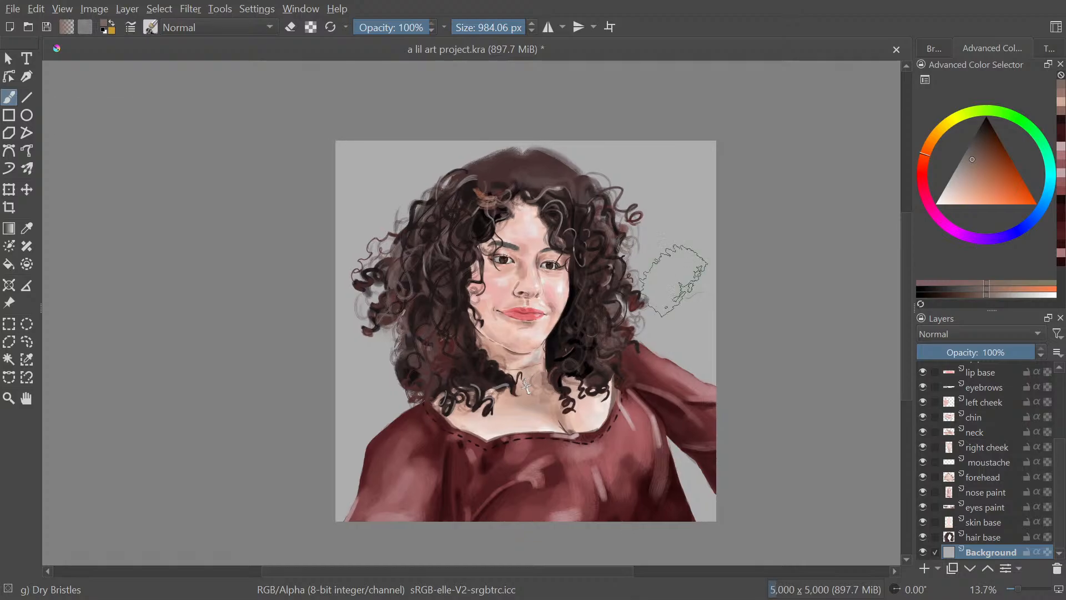
click(981, 245)
click(985, 148)
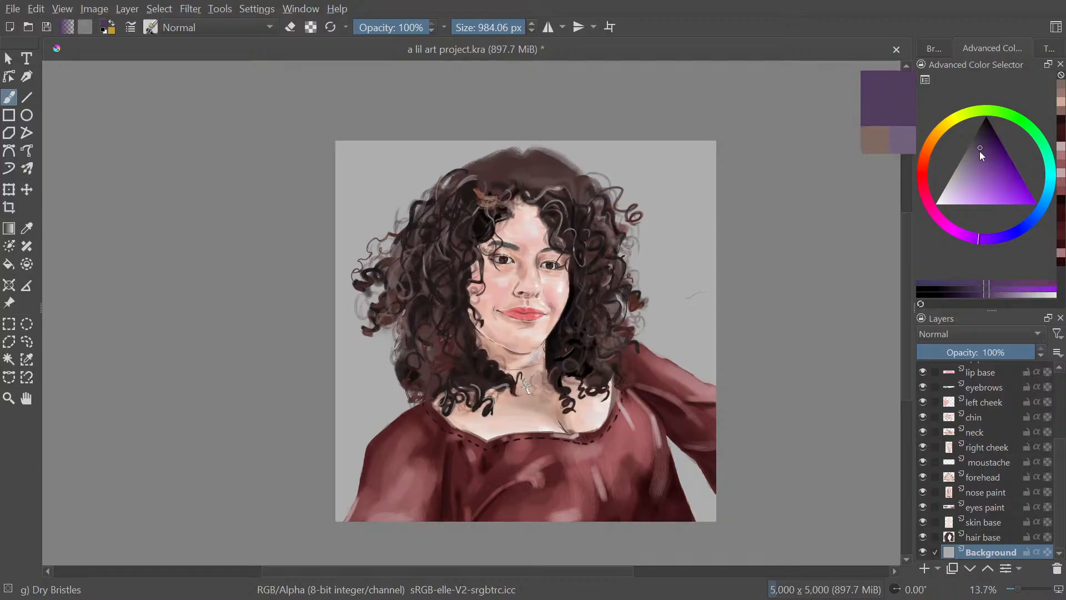
click(979, 149)
click(983, 142)
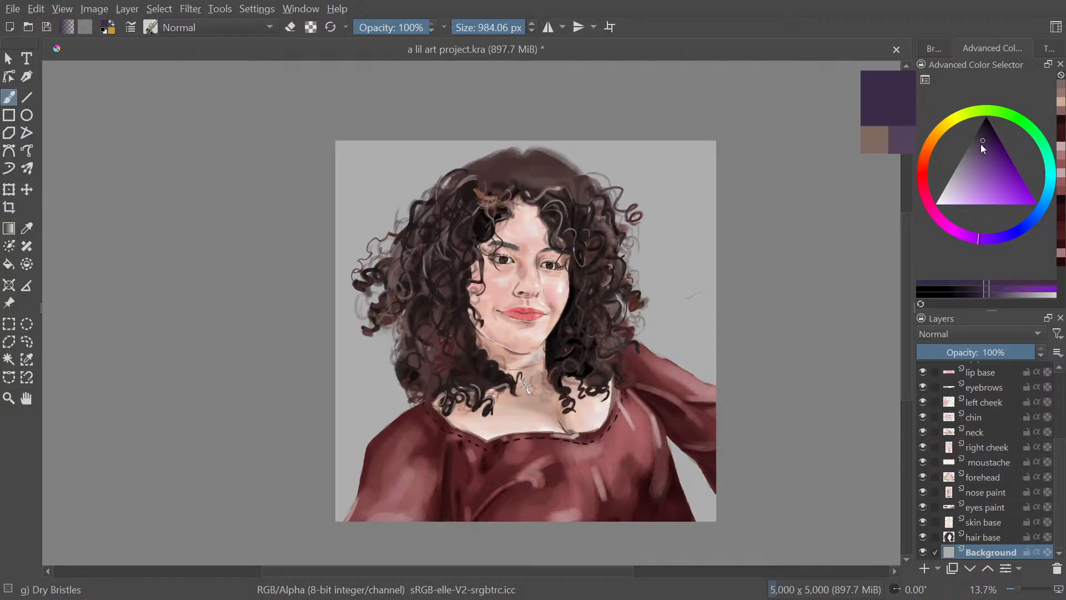
click(978, 148)
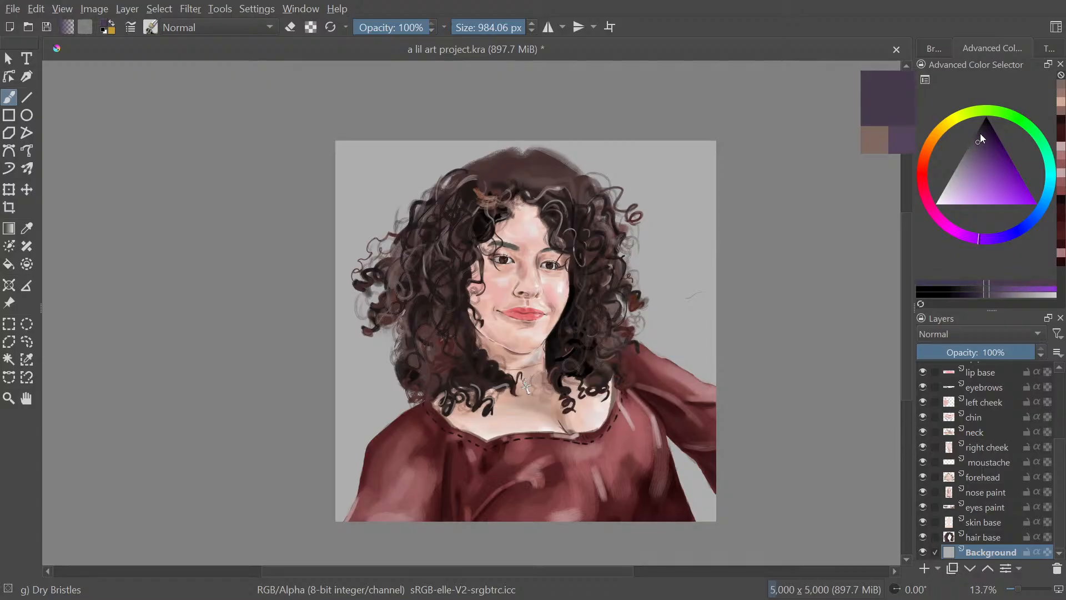
Cover the grey background around the figure with the muted purple using a 992.54 px brush
shift+drag(628, 325, 687, 340)
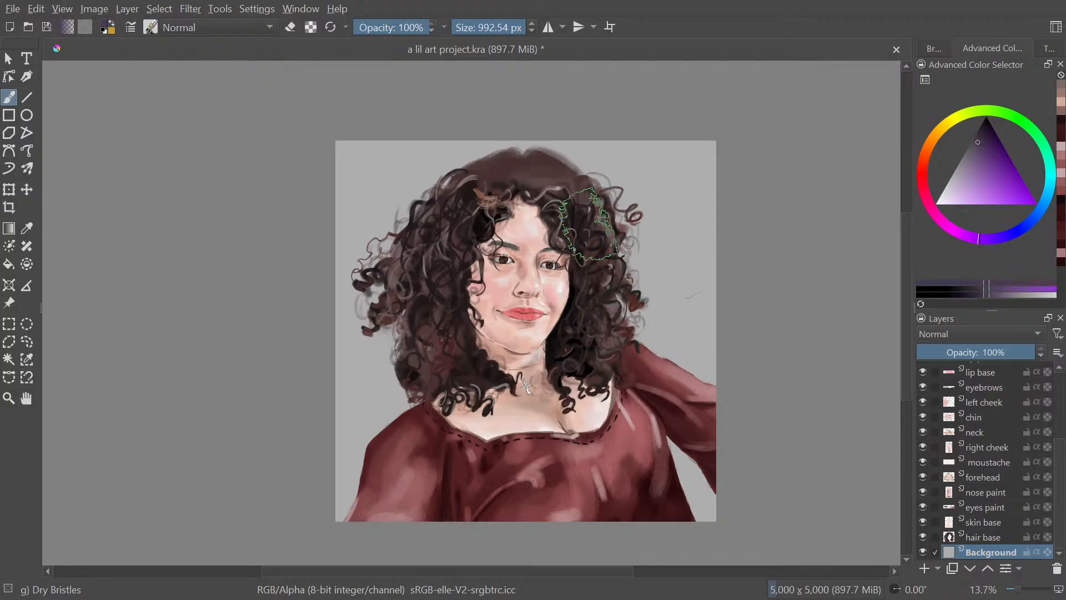
mouse_move(597, 216)
mouse_down()
mouse_move(639, 181)
mouse_move(603, 214)
mouse_move(633, 173)
mouse_move(688, 345)
mouse_move(688, 200)
mouse_move(556, 161)
mouse_move(400, 178)
mouse_move(355, 233)
mouse_move(471, 166)
mouse_move(355, 311)
mouse_move(356, 389)
mouse_move(436, 319)
mouse_move(367, 489)
mouse_move(422, 478)
mouse_move(438, 500)
mouse_move(621, 477)
mouse_move(689, 483)
mouse_move(681, 444)
mouse_up()
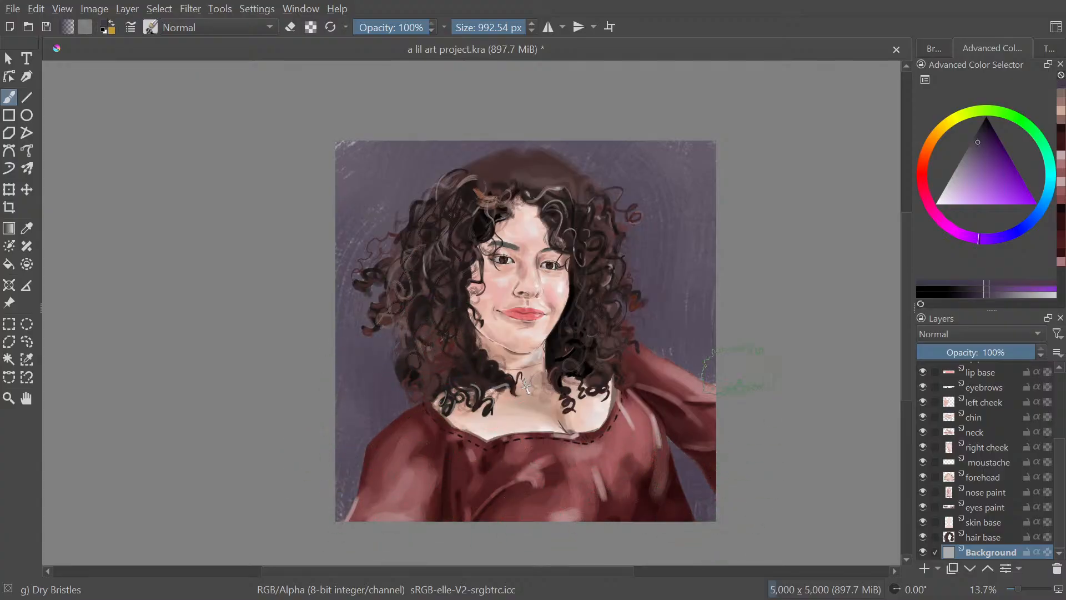
mouse_move(684, 282)
mouse_down()
mouse_move(684, 387)
mouse_move(718, 326)
mouse_move(716, 300)
mouse_move(686, 327)
mouse_move(657, 319)
mouse_move(662, 296)
mouse_move(683, 359)
mouse_move(703, 354)
mouse_up()
Darken the background's corners and outer edges with broad strokes of a deeper purple
click(982, 136)
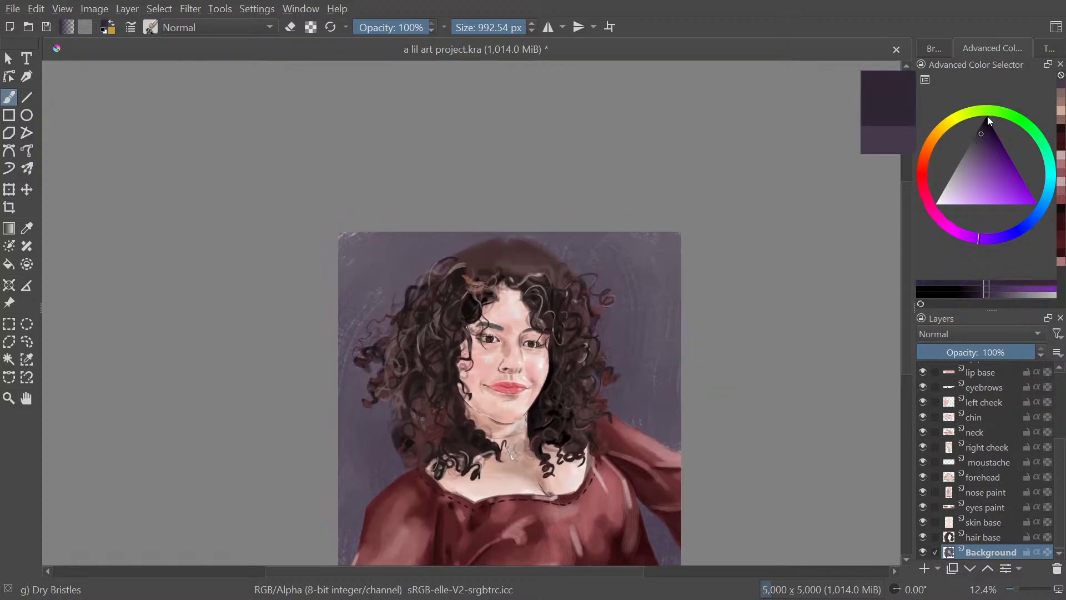
mouse_move(619, 219)
mouse_down()
mouse_move(665, 253)
mouse_move(630, 228)
mouse_move(693, 308)
mouse_move(697, 372)
mouse_move(642, 428)
mouse_up()
mouse_move(646, 507)
mouse_down()
mouse_move(678, 384)
mouse_move(673, 491)
mouse_move(725, 405)
mouse_move(674, 495)
mouse_move(753, 450)
mouse_up()
drag(455, 483, 416, 259)
drag(407, 220, 407, 338)
mouse_move(436, 383)
mouse_down()
mouse_move(404, 273)
mouse_move(440, 194)
mouse_move(563, 139)
mouse_move(533, 172)
mouse_move(529, 197)
mouse_move(607, 177)
mouse_move(678, 115)
mouse_up()
mouse_move(714, 323)
mouse_down()
mouse_move(716, 441)
mouse_move(715, 366)
mouse_up()
Brighten the background around the hair with broad strokes of a lighter purple, and save the document
drag(978, 157, 971, 167)
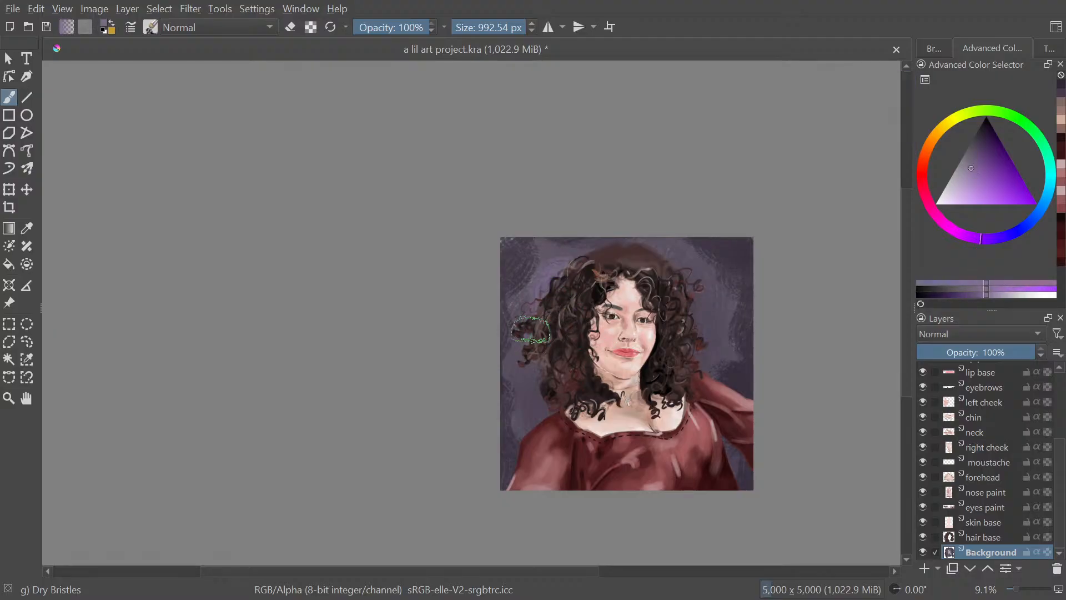
mouse_move(590, 271)
mouse_down()
mouse_move(572, 314)
mouse_move(580, 286)
mouse_move(553, 318)
mouse_move(548, 346)
mouse_move(547, 397)
mouse_move(567, 450)
mouse_move(666, 410)
mouse_move(685, 329)
mouse_move(702, 351)
mouse_move(699, 426)
mouse_move(711, 326)
mouse_move(674, 324)
mouse_move(674, 311)
mouse_up()
drag(683, 351, 632, 267)
drag(650, 286, 656, 316)
drag(664, 325, 640, 384)
mouse_move(651, 379)
mouse_down()
mouse_move(632, 344)
mouse_move(674, 366)
mouse_move(676, 377)
mouse_move(654, 380)
mouse_up()
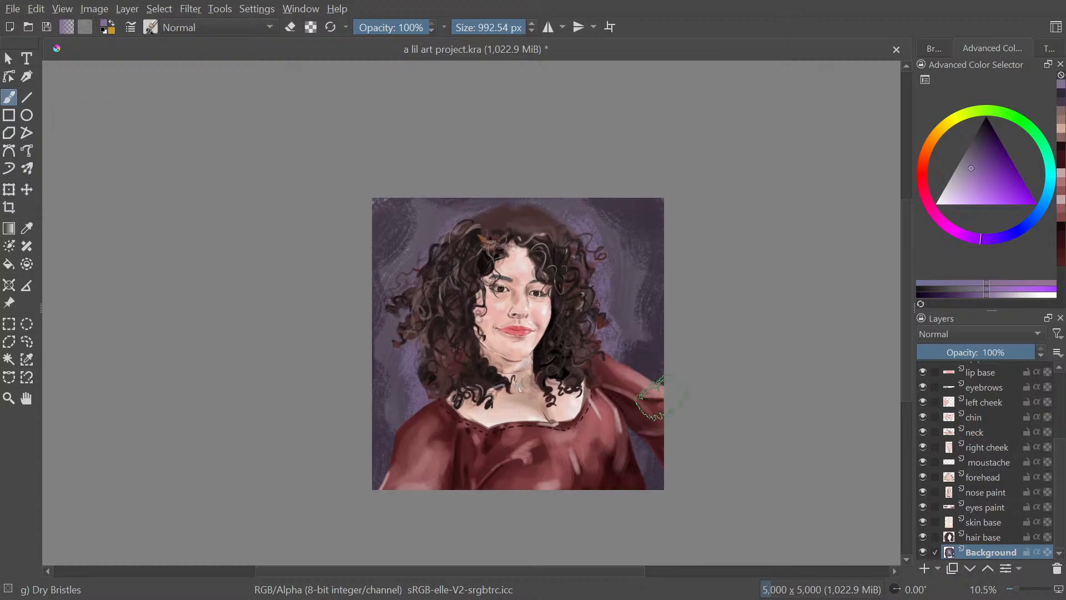
mouse_move(669, 405)
mouse_down()
mouse_move(692, 459)
mouse_move(690, 436)
mouse_move(717, 440)
mouse_move(705, 387)
mouse_up()
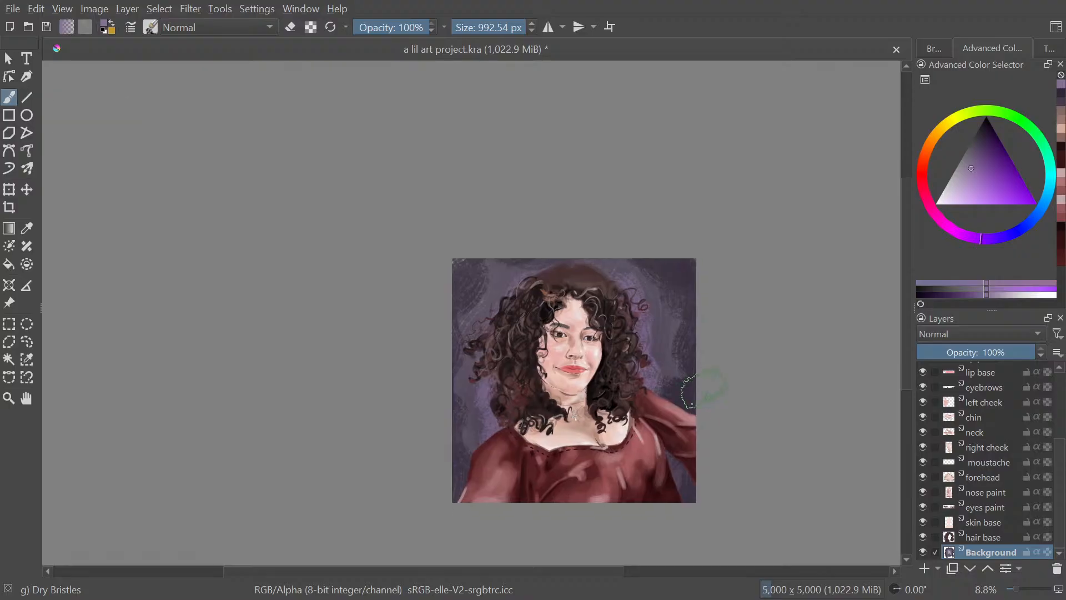
scroll(597, 322, up, 2)
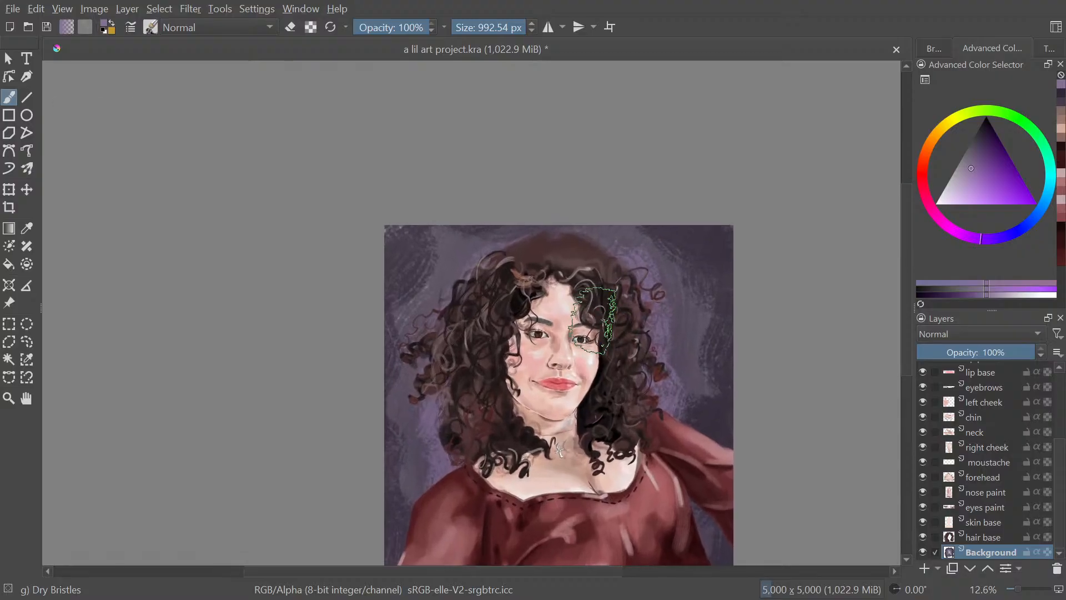
key(ctrl+s)
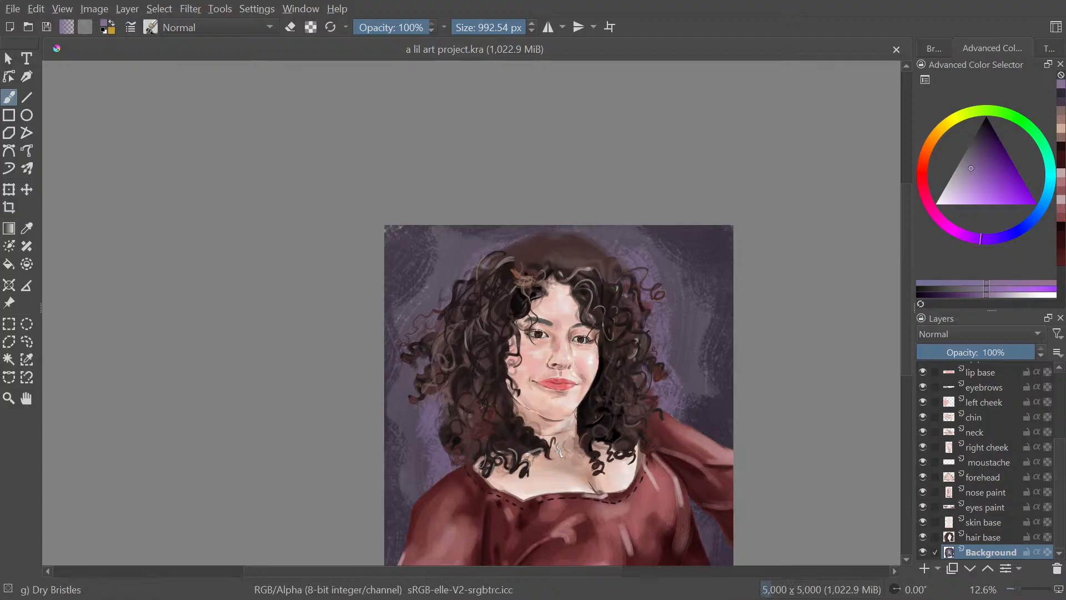
Export the portrait as a PNG image named mara in the Downloads folder
click(12, 8)
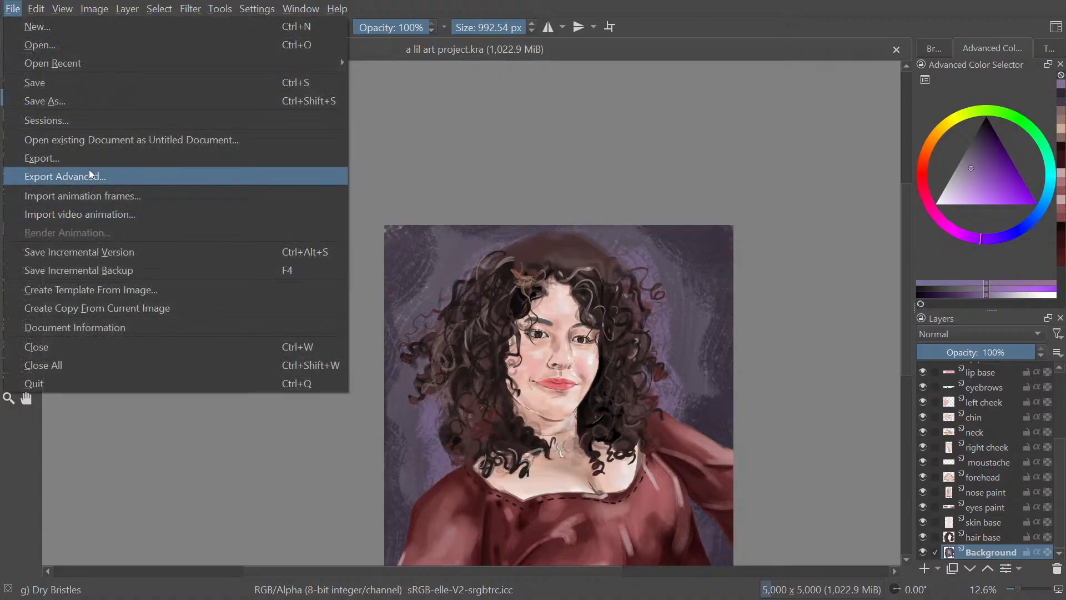
click(92, 174)
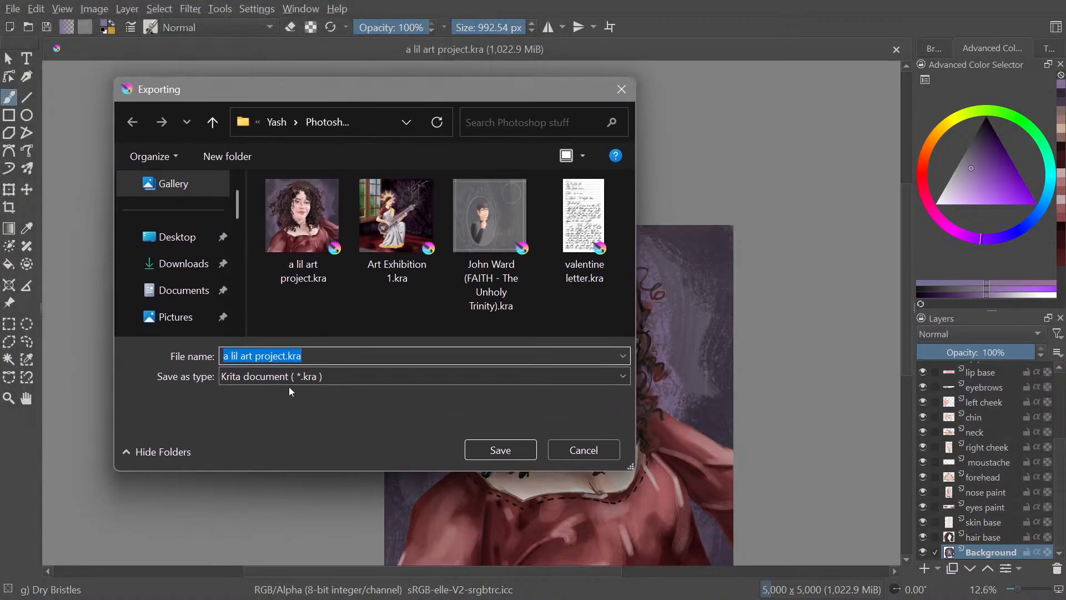
click(286, 377)
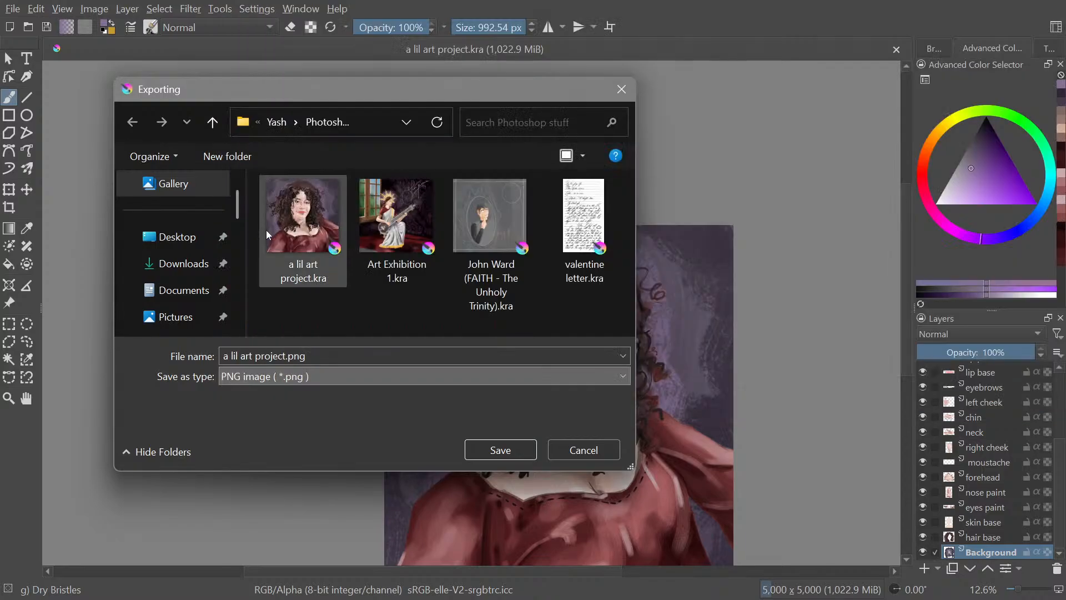
click(265, 229)
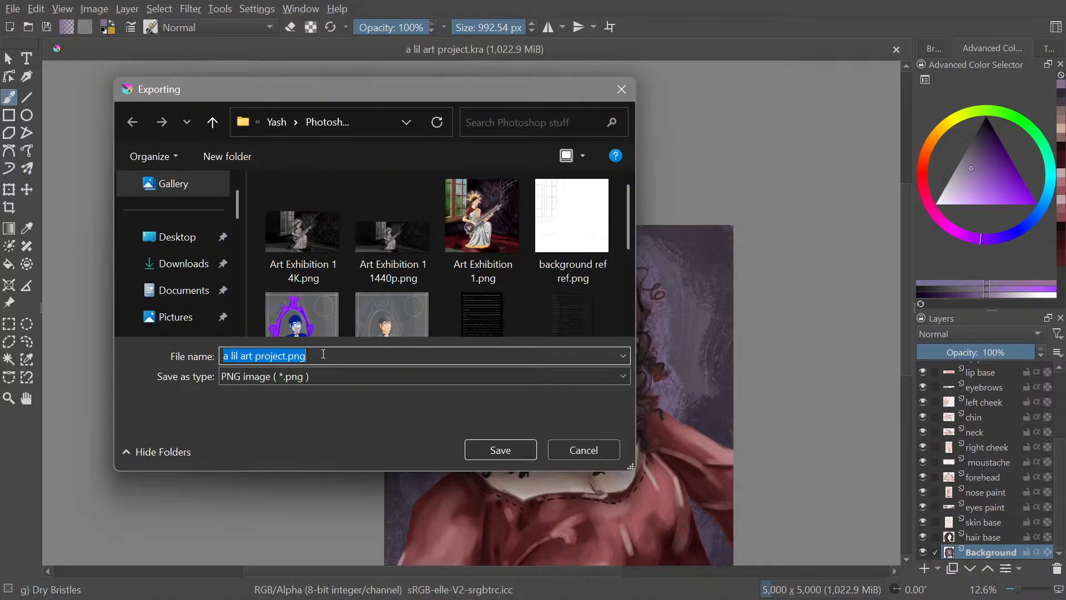
text(mara)
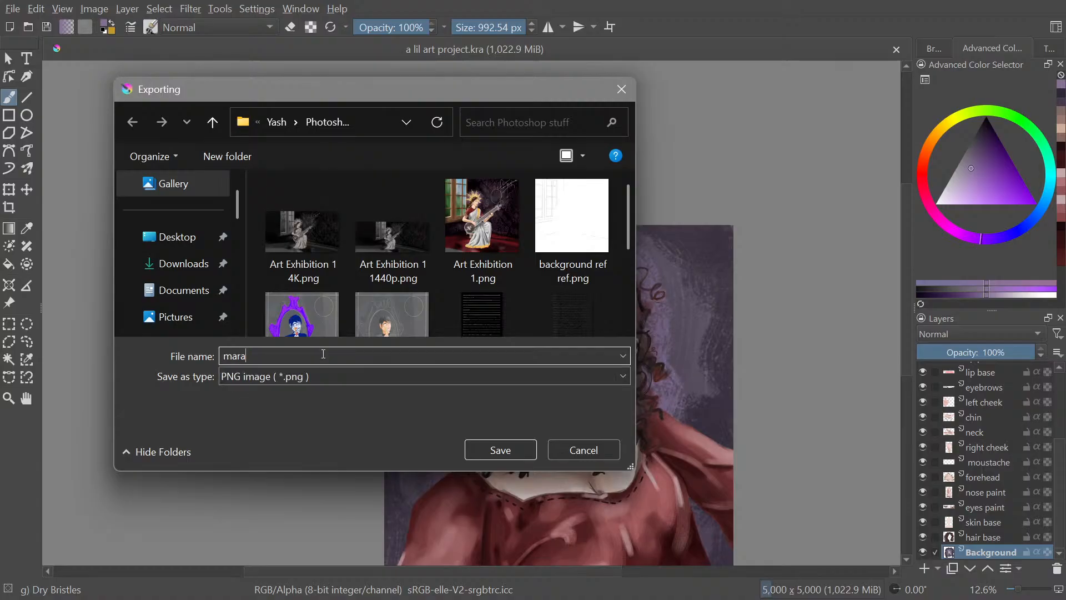
click(201, 272)
click(508, 449)
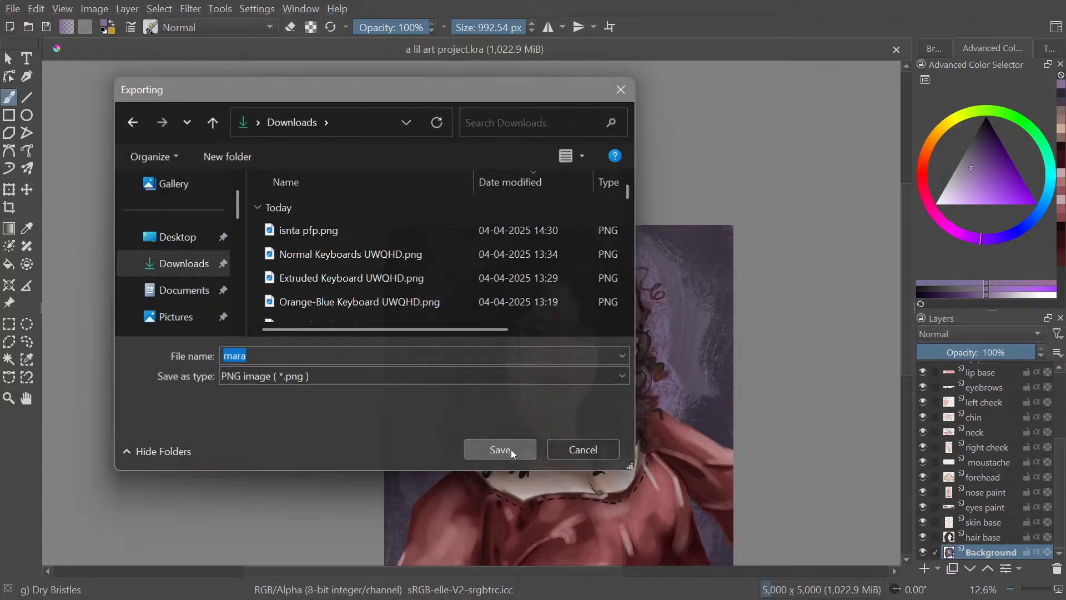
click(645, 468)
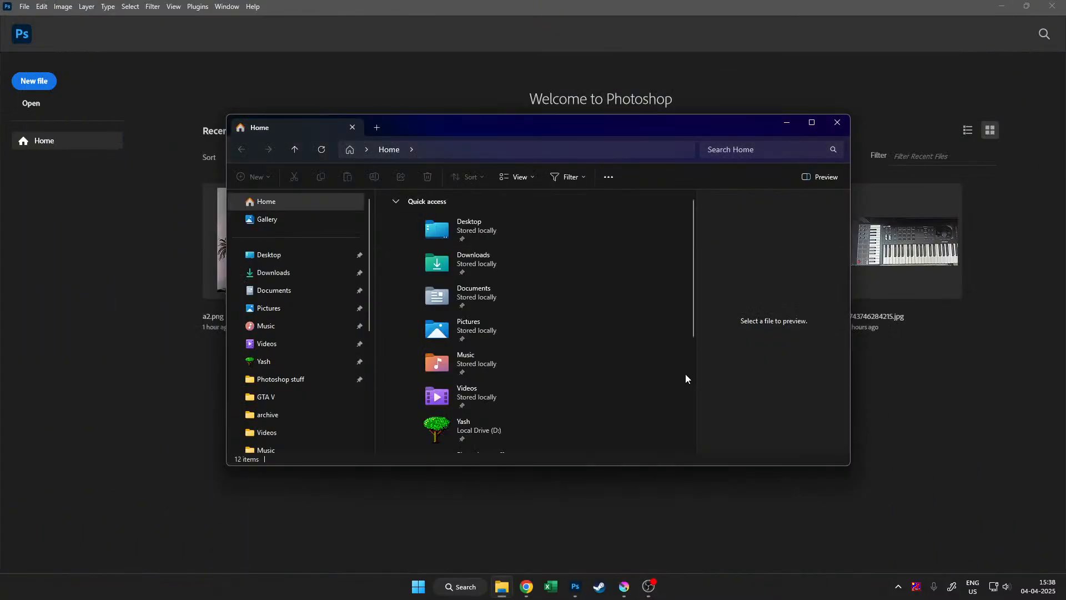
Open mara.png from the Downloads folder in Photoshop
drag(766, 121, 743, 117)
click(439, 263)
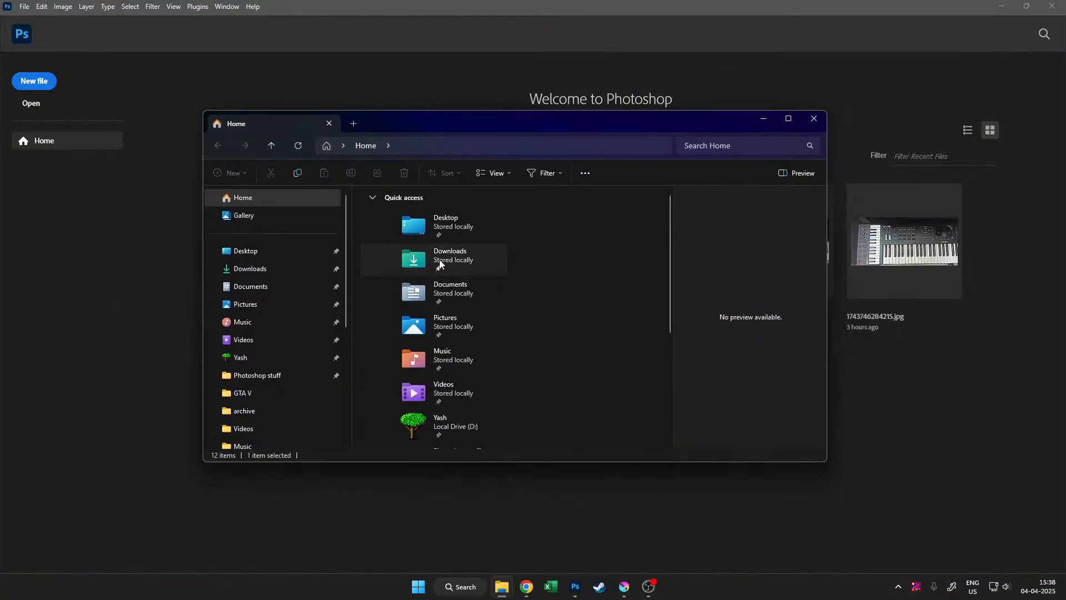
double_click(439, 263)
click(389, 225)
drag(388, 227, 578, 523)
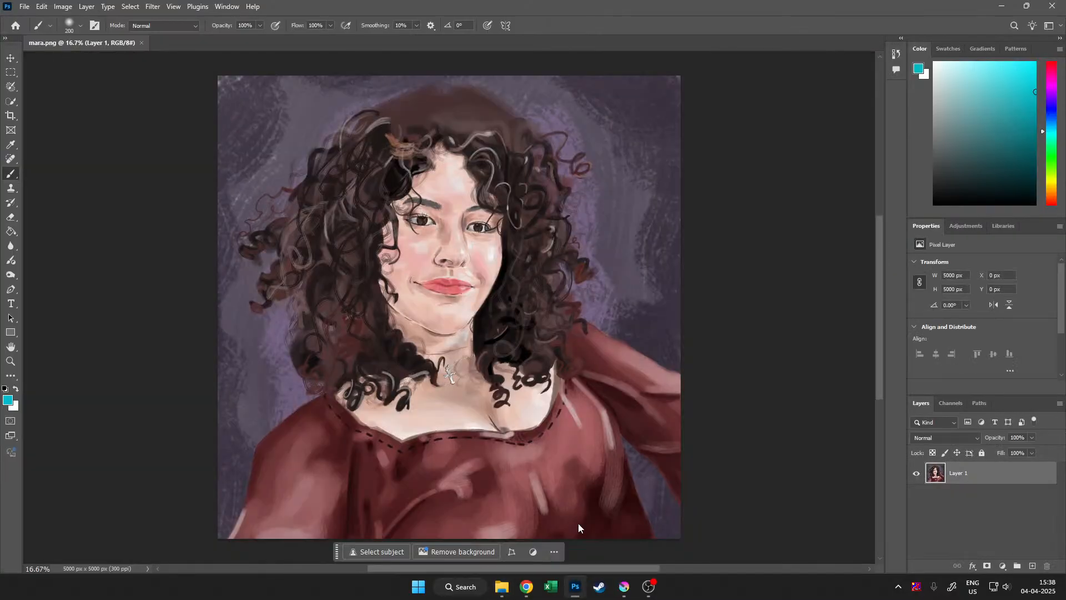
Crop away the strip above the hair, keeping the full width and about 4422 px of height
drag(483, 261, 549, 361)
mouse_move(513, 308)
mouse_down()
mouse_move(478, 307)
mouse_move(528, 307)
mouse_up()
drag(500, 350, 433, 255)
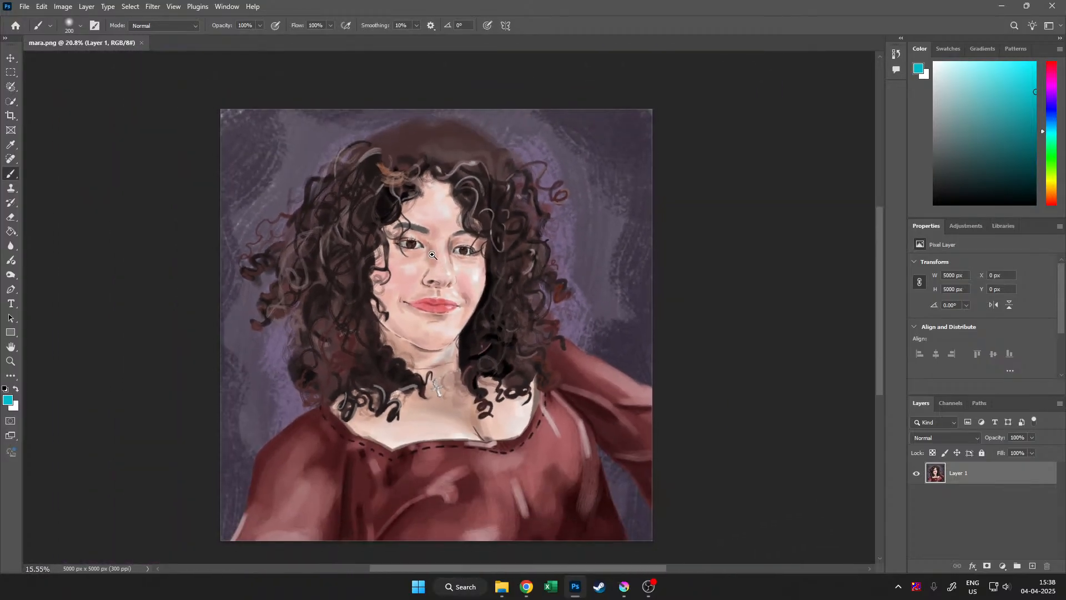
key(c)
drag(450, 107, 459, 132)
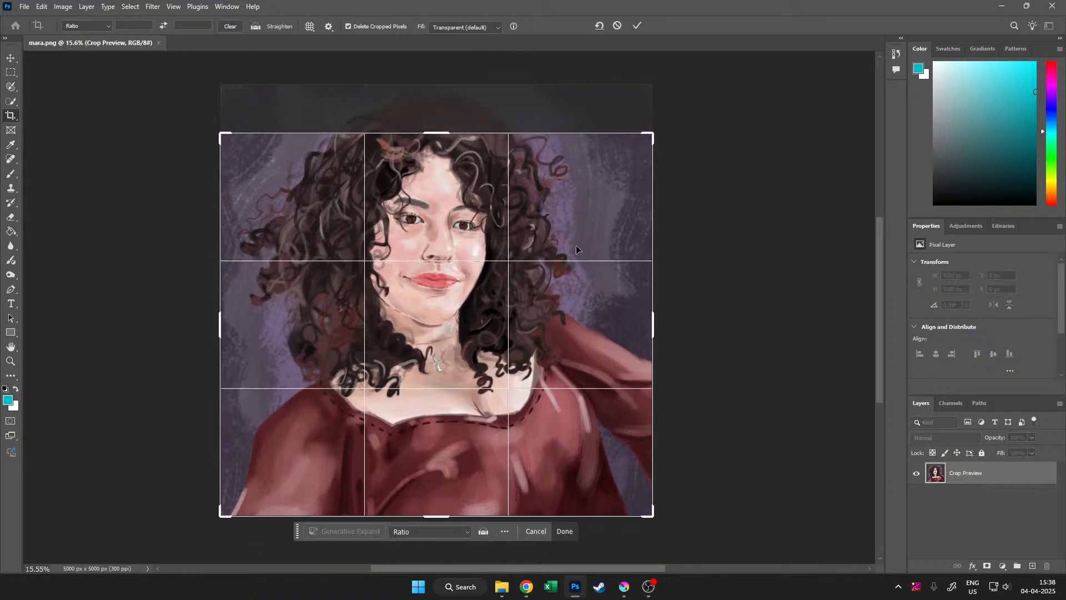
click(564, 531)
Add a Brightness/Contrast adjustment layer with brightness -9 and contrast 33
scroll(490, 398, down, 3)
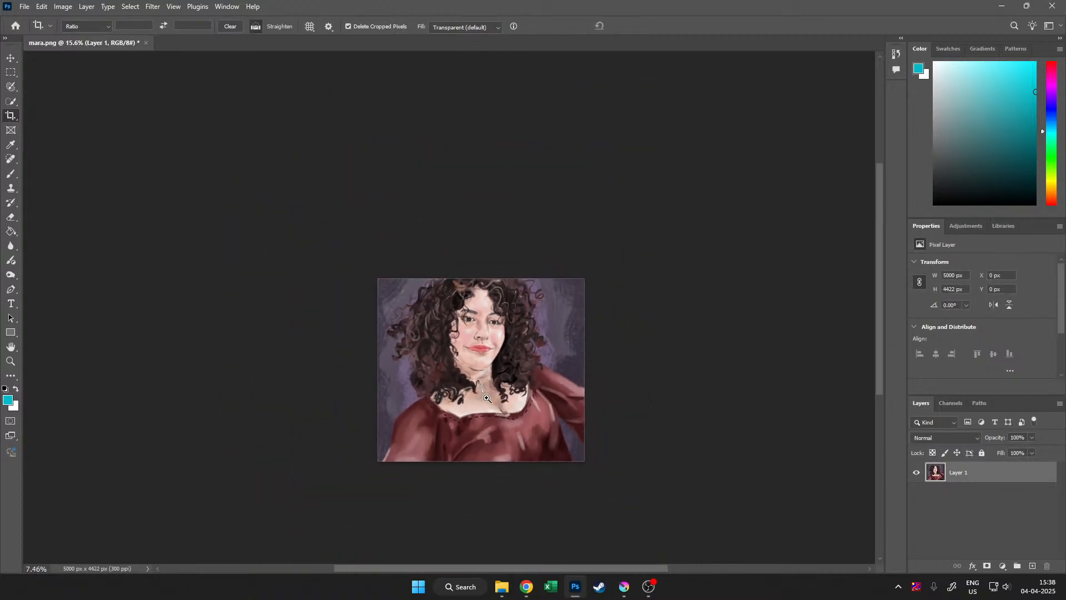
drag(490, 398, 482, 396)
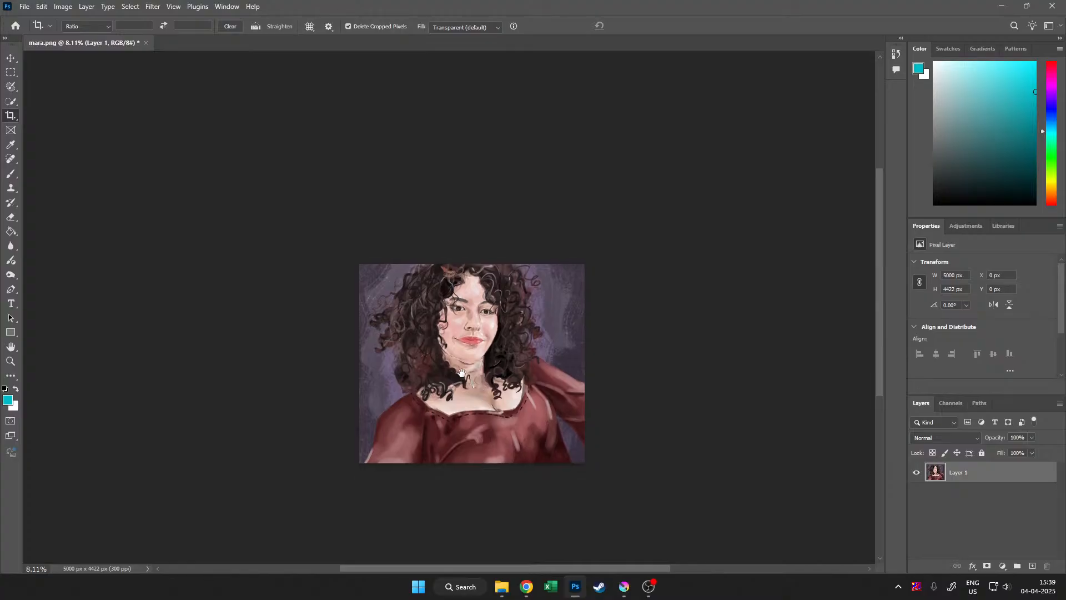
scroll(483, 397, up, 3)
scroll(477, 384, down, 2)
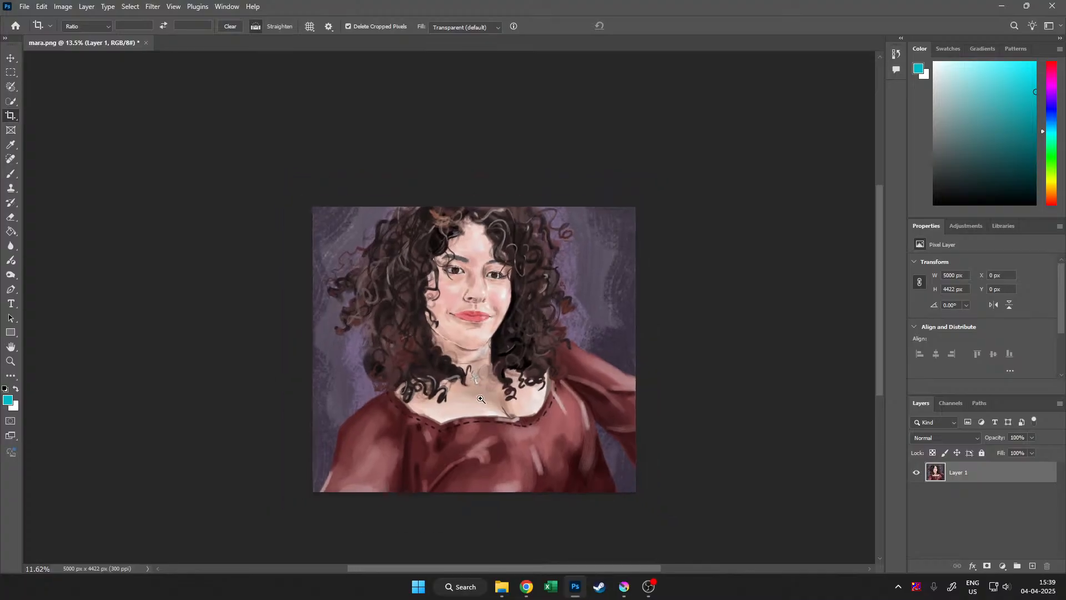
drag(573, 443, 560, 440)
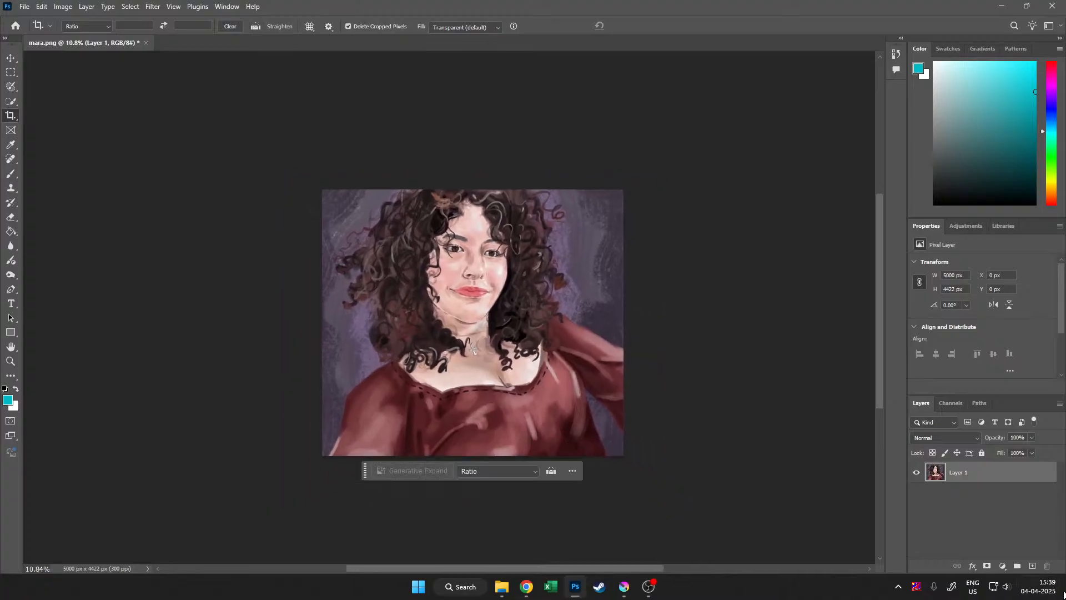
click(1003, 566)
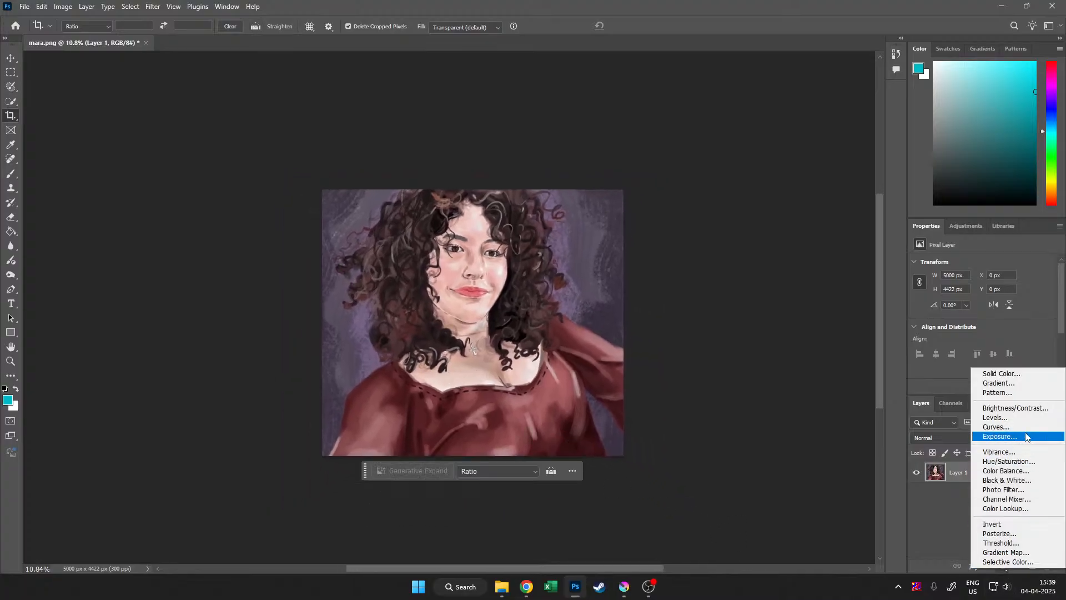
click(1005, 408)
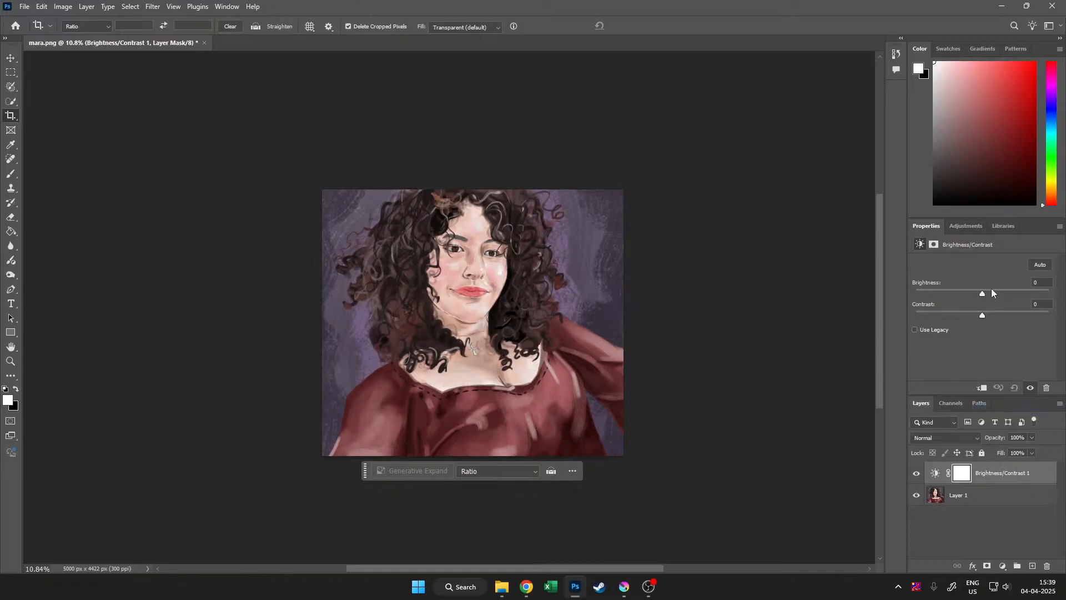
mouse_move(981, 295)
mouse_down()
mouse_move(967, 294)
mouse_move(978, 293)
mouse_up()
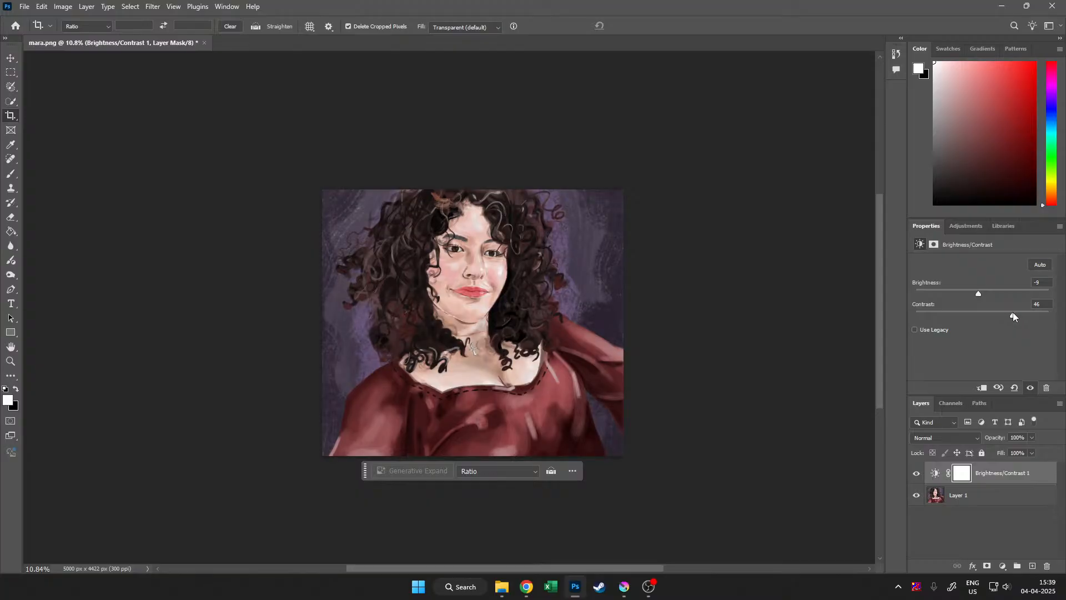
drag(1002, 313, 1004, 312)
Add a Levels adjustment layer with the midtones at 0.87 and the white input level at 229
click(1002, 566)
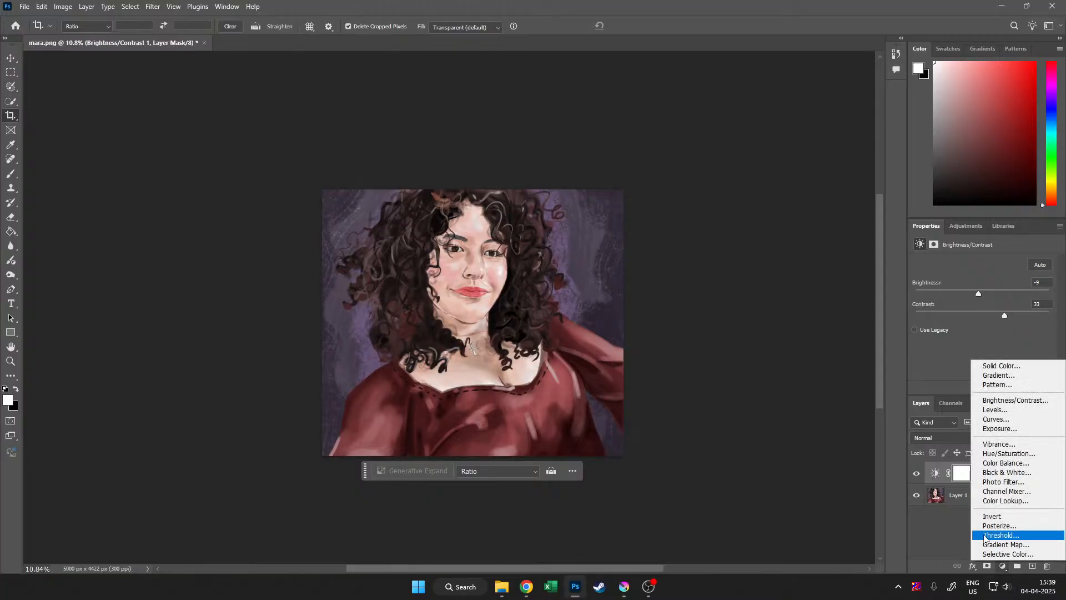
click(996, 409)
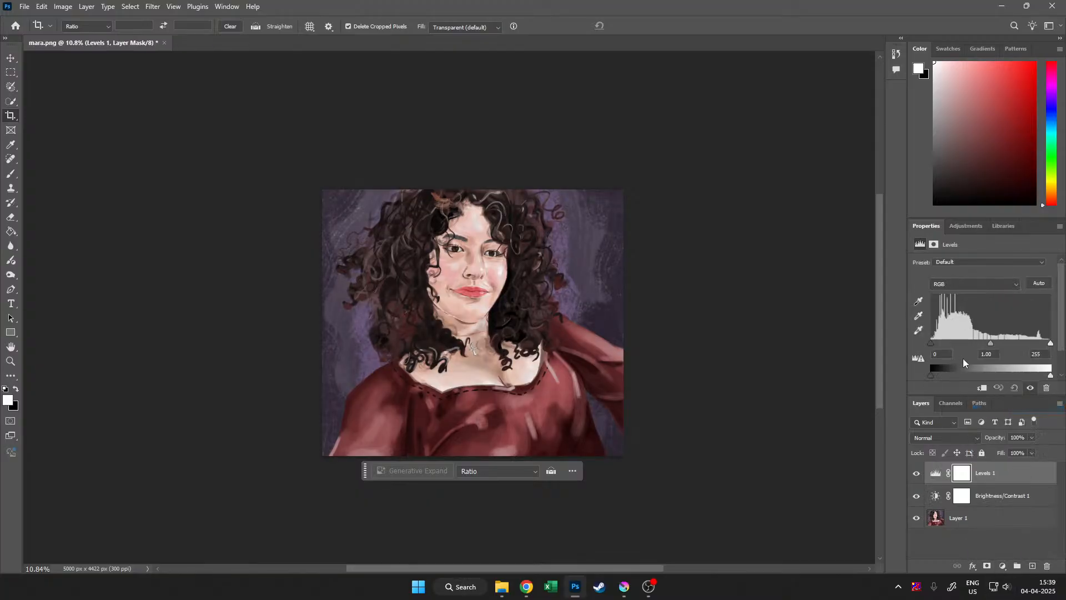
drag(991, 344, 927, 343)
drag(1051, 343, 1039, 348)
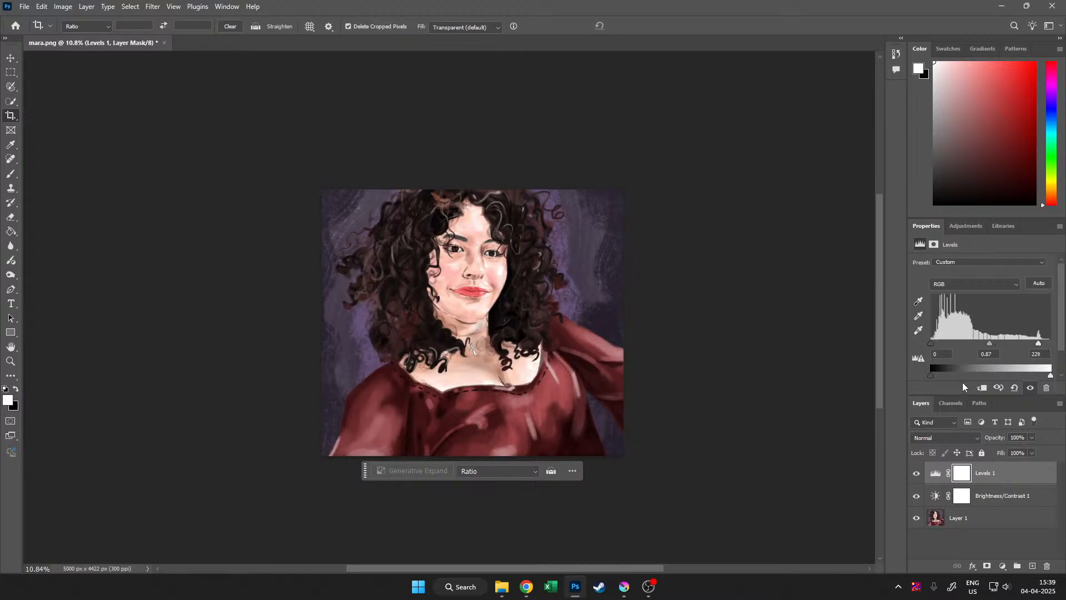
Add a Curves adjustment layer, shift the black point slightly inward and lift the midtones with a point at input 143, output 152
drag(536, 384, 580, 397)
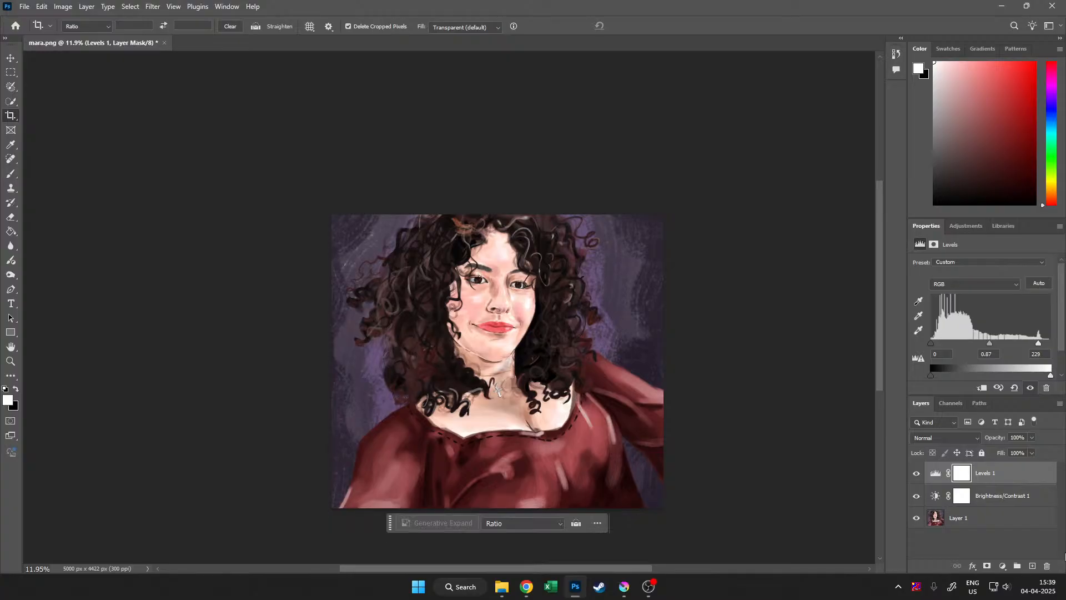
click(1003, 566)
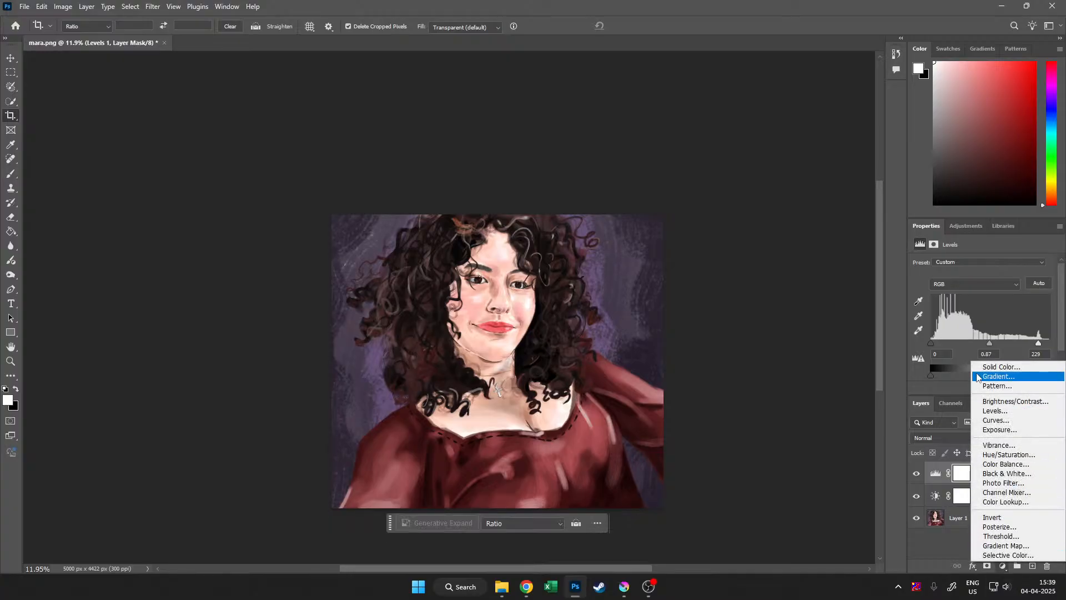
click(994, 421)
scroll(960, 319, down, 1)
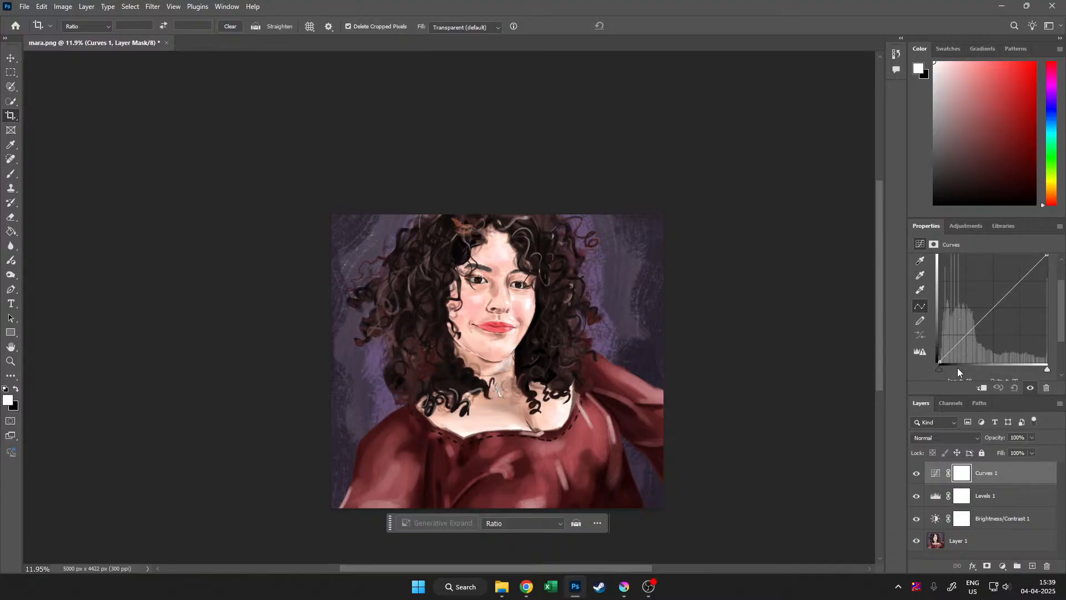
drag(984, 396, 984, 447)
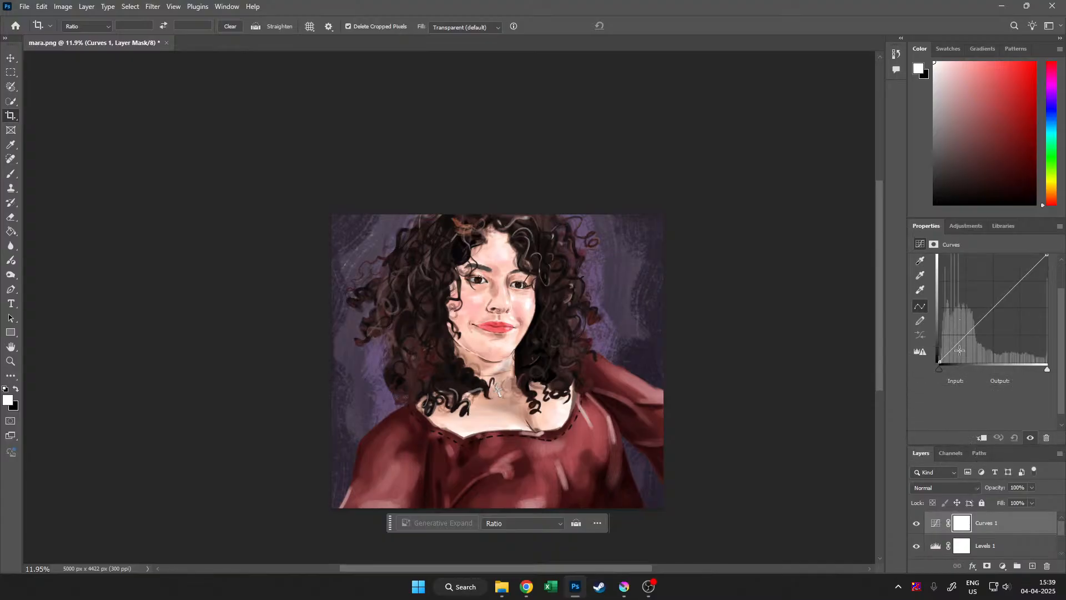
mouse_move(941, 388)
mouse_down()
mouse_move(949, 386)
mouse_move(931, 384)
mouse_move(941, 385)
mouse_up()
drag(1048, 273, 1046, 273)
drag(1005, 321, 1000, 316)
scroll(962, 340, down, 1)
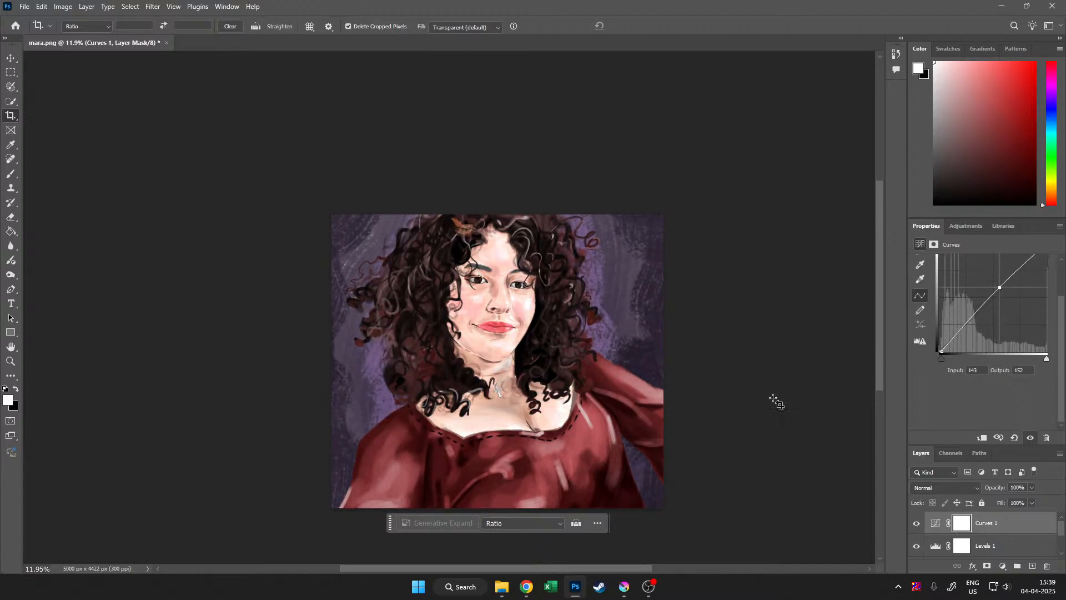
Enlarge the layer list to show the three adjustment layers together with Layer 1
mouse_move(641, 396)
mouse_down()
mouse_move(529, 364)
mouse_move(626, 411)
mouse_up()
drag(626, 411, 608, 378)
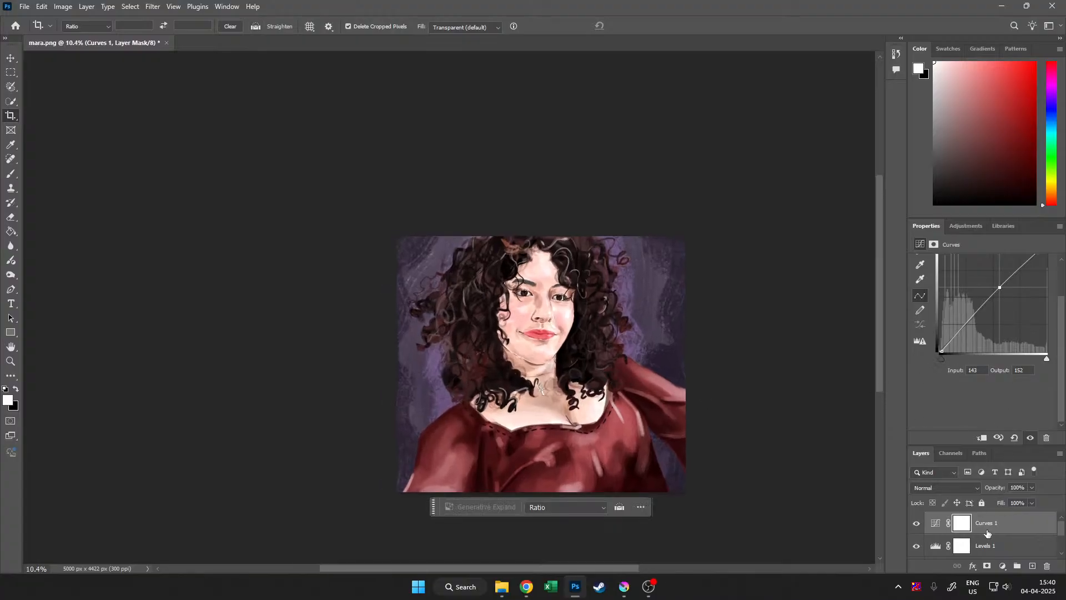
scroll(988, 535, down, 2)
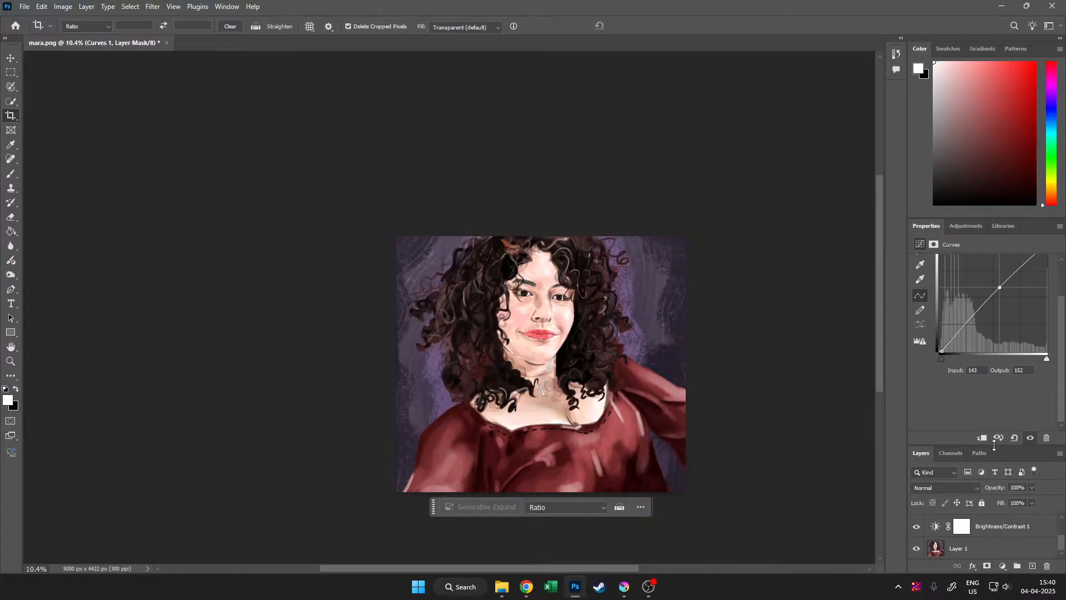
drag(994, 444, 993, 152)
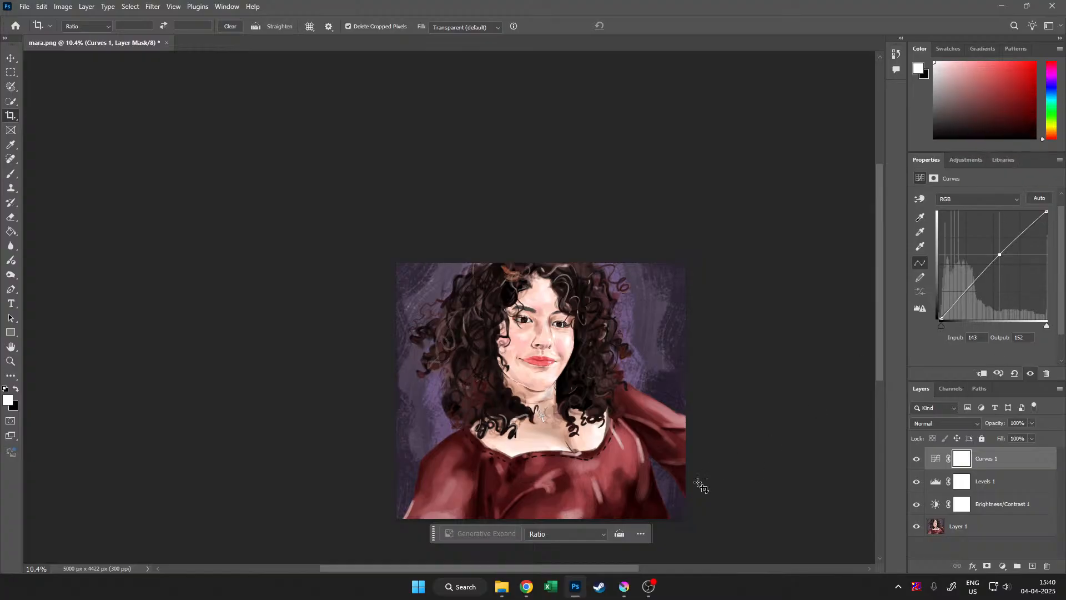
Make Layer 1 the active layer instead of the Curves adjustment layer so that the stylizing filter can be used
drag(660, 419, 627, 377)
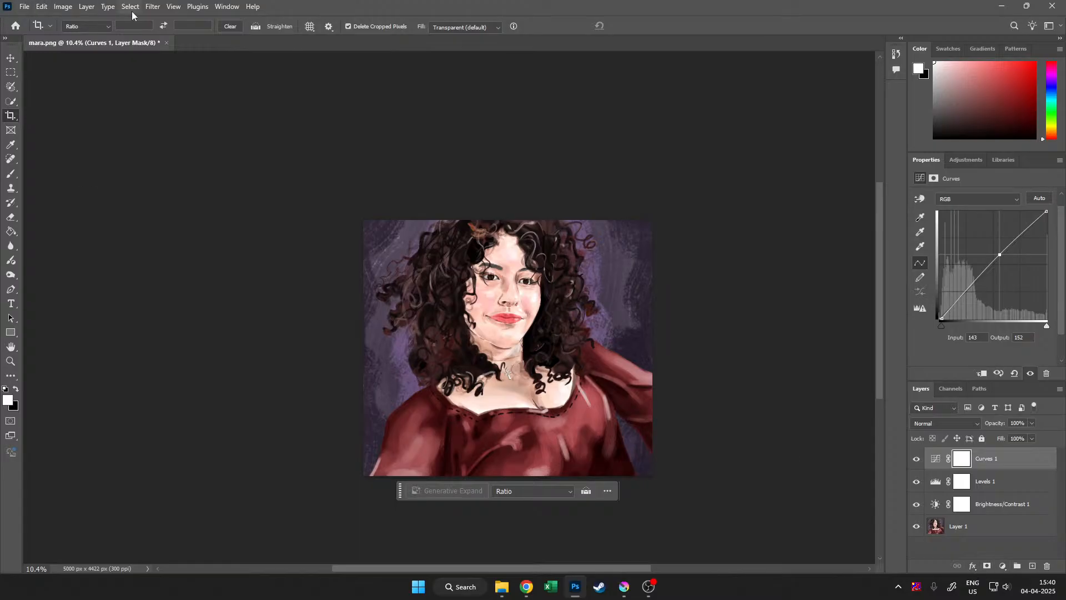
click(173, 6)
mouse_move(153, 6)
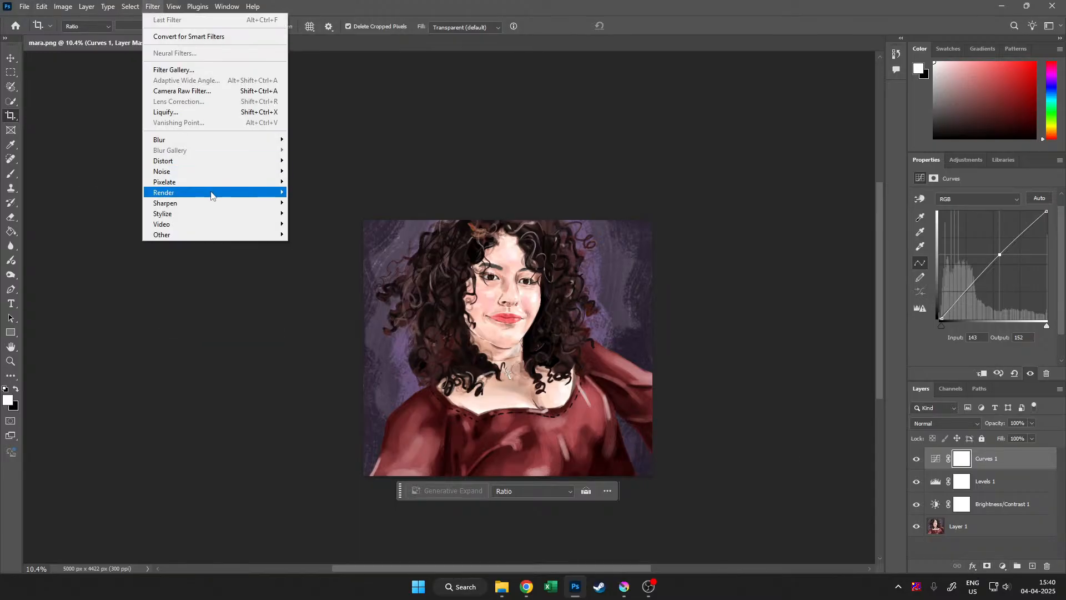
mouse_move(269, 217)
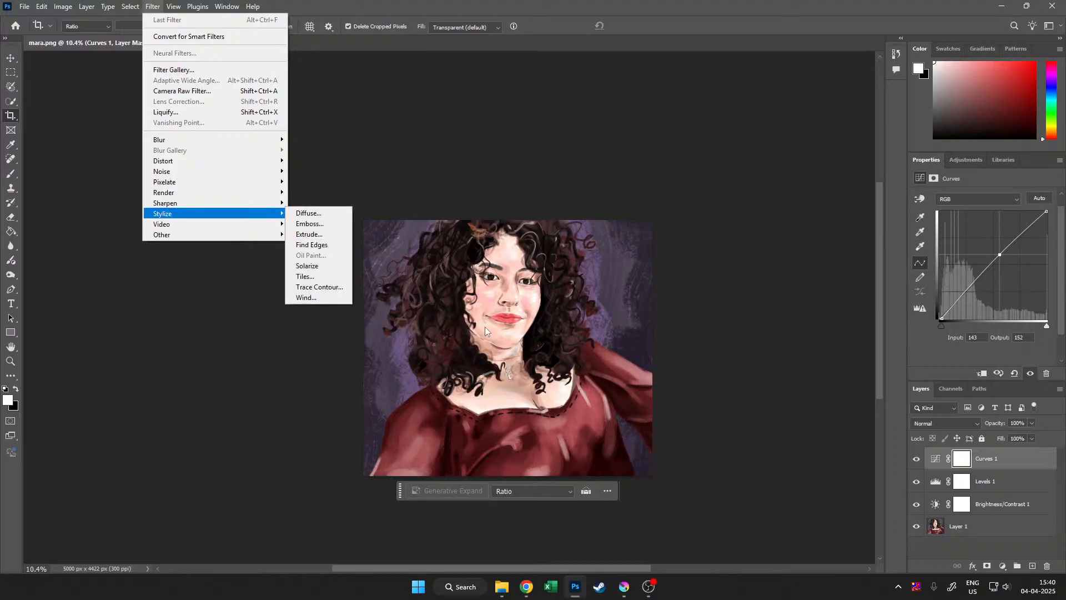
click(991, 546)
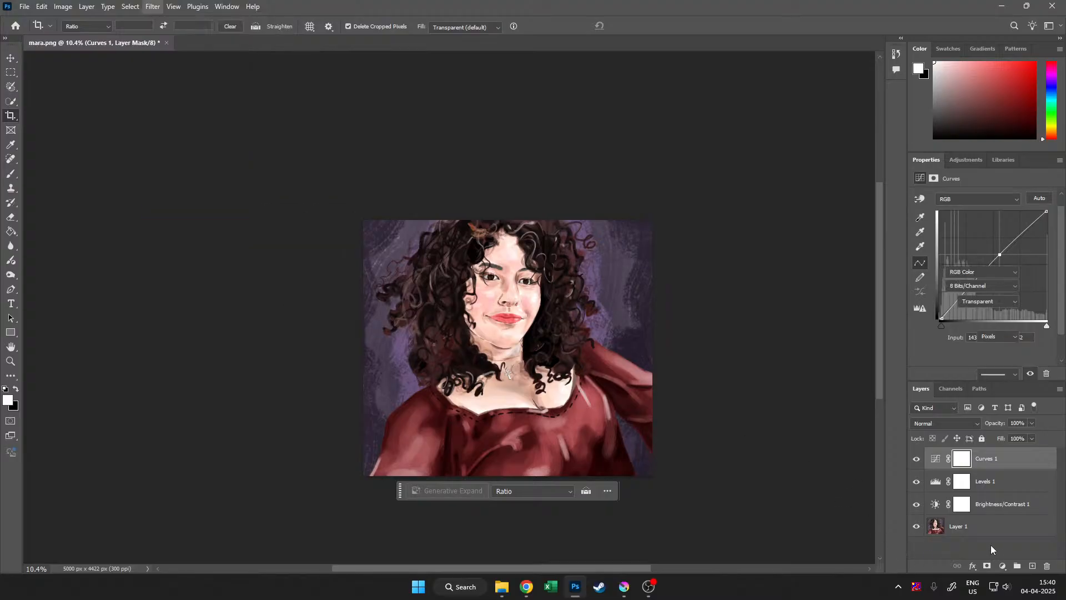
Try the Oil Paint filter on Layer 1 with stylization 6.4, checking its texture on the face, and cancel it
click(153, 6)
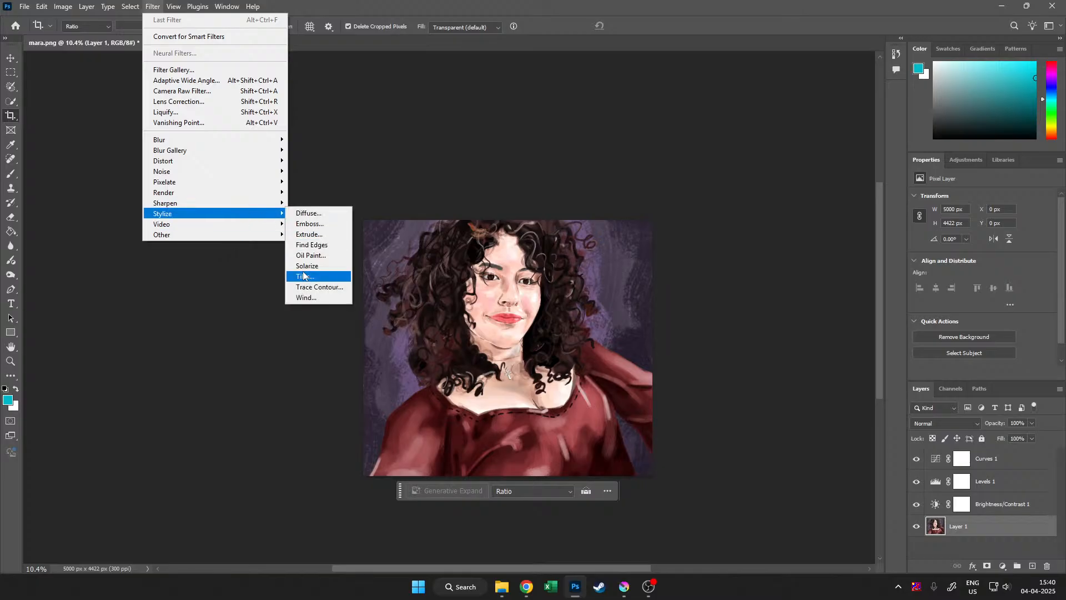
click(314, 254)
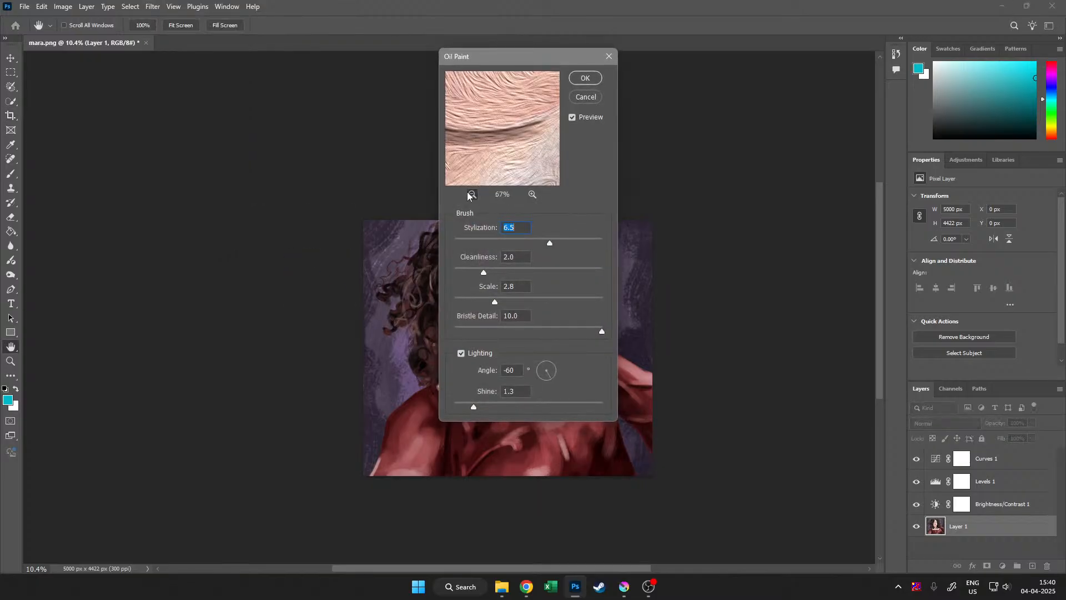
click(472, 194)
click(472, 195)
click(472, 195)
click(472, 194)
drag(489, 111, 522, 164)
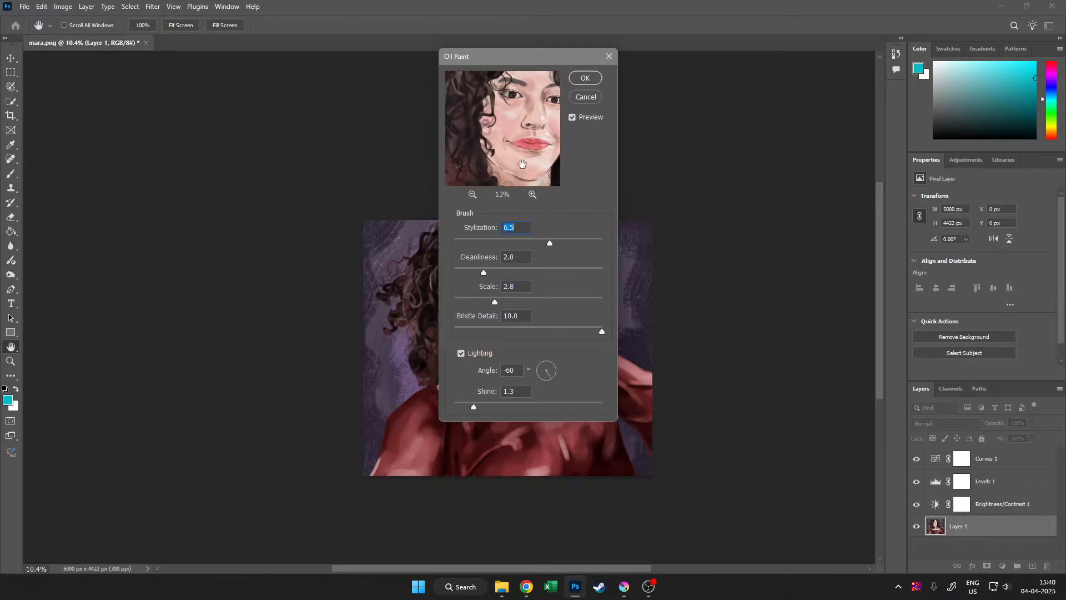
key(Up)
key(Up)
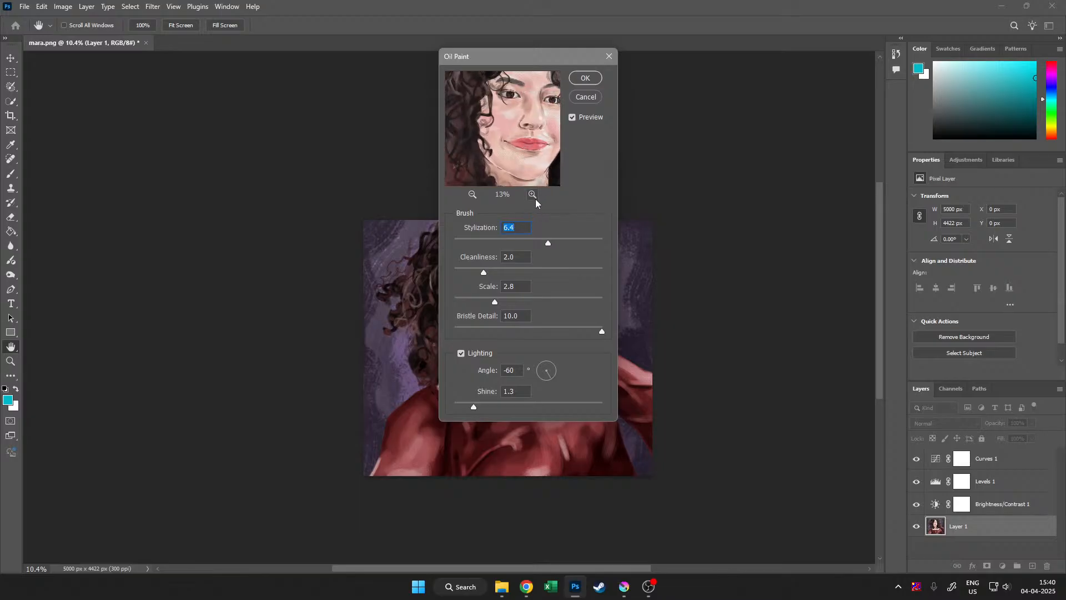
click(534, 197)
click(534, 197)
drag(439, 220, 625, 259)
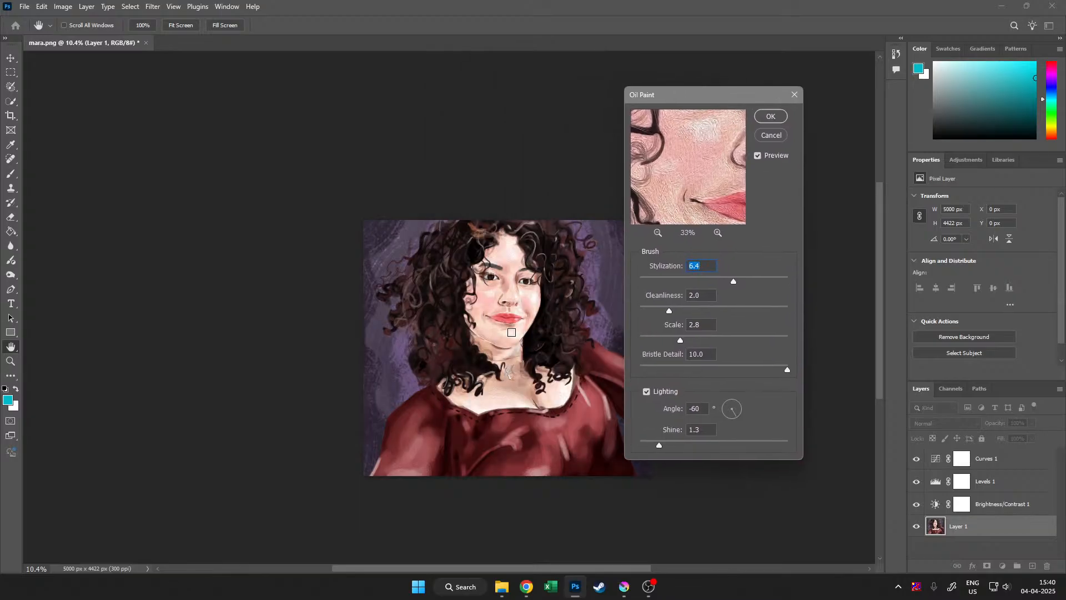
click(769, 139)
Apply Oil Paint to Layer 1 with stylization 6.5, cleanliness 2.0, scale 2.8, bristle detail 10.0, lighting angle -60° and shine 1.3
mouse_move(543, 354)
mouse_down()
mouse_move(533, 355)
mouse_move(563, 386)
mouse_move(600, 547)
mouse_up()
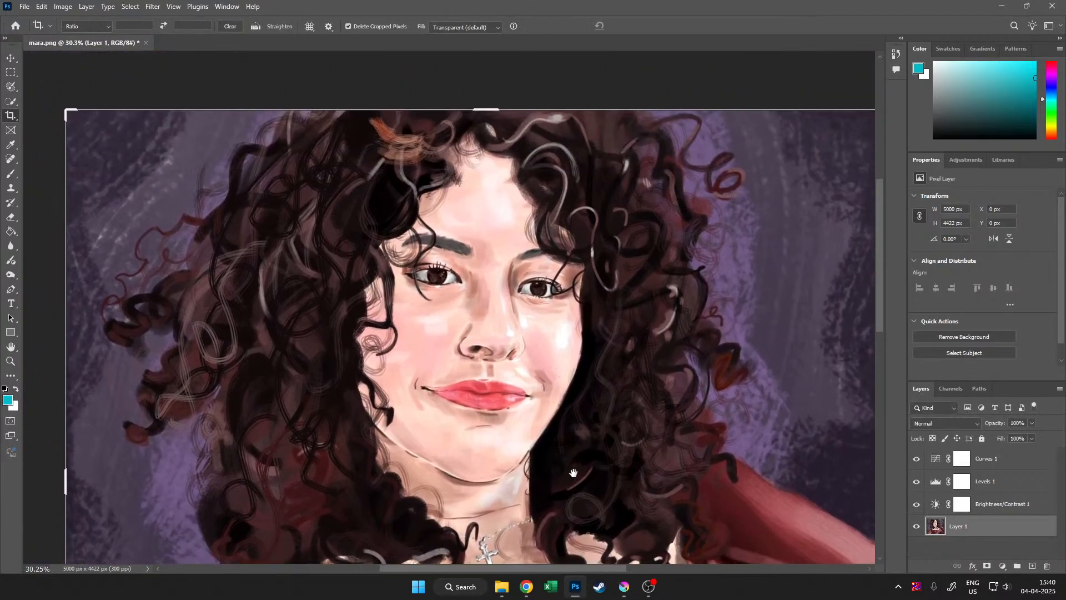
mouse_move(530, 414)
mouse_down()
mouse_move(568, 424)
mouse_move(545, 398)
mouse_move(535, 414)
mouse_move(516, 404)
mouse_up()
click(153, 6)
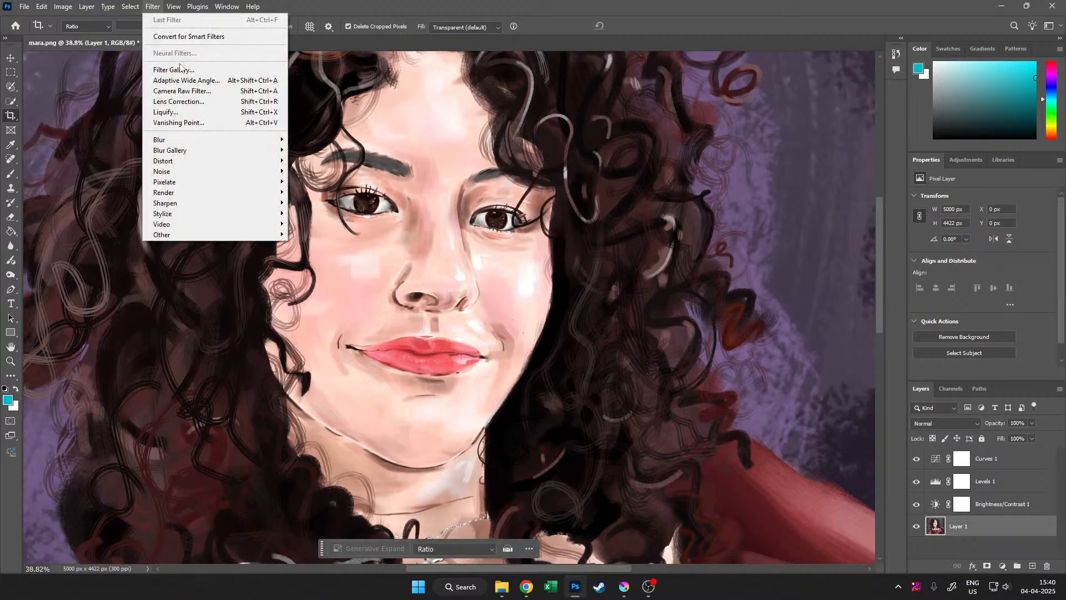
mouse_move(220, 215)
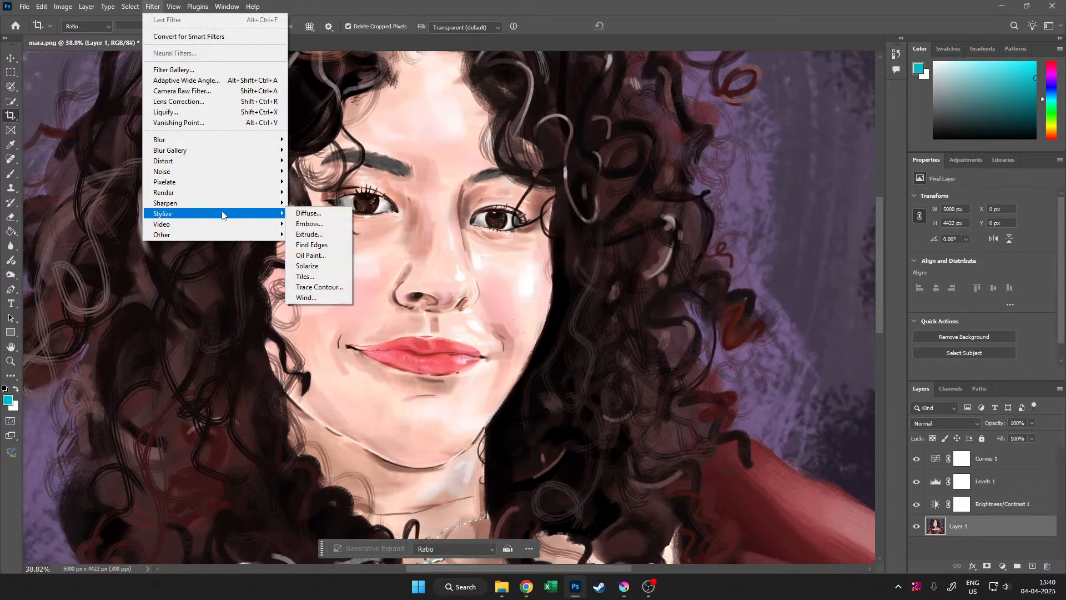
click(311, 245)
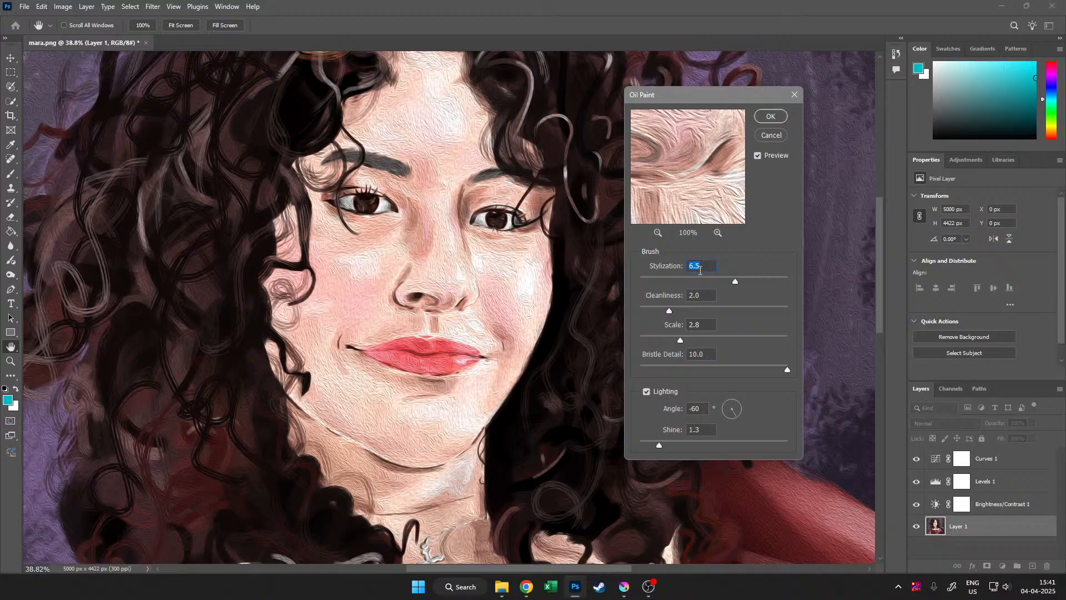
click(771, 115)
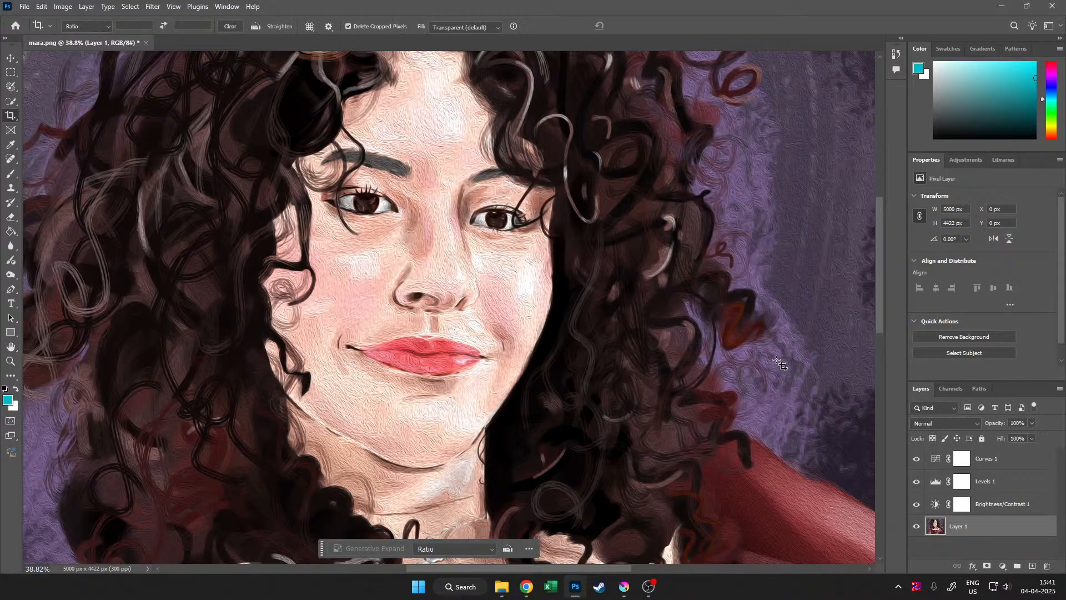
Check the oil-paint texture across the portrait and switch from the Crop tool to the Brush tool
mouse_move(529, 374)
mouse_down()
mouse_move(572, 394)
mouse_move(513, 444)
mouse_move(531, 451)
mouse_up()
drag(530, 451, 510, 351)
key(b)
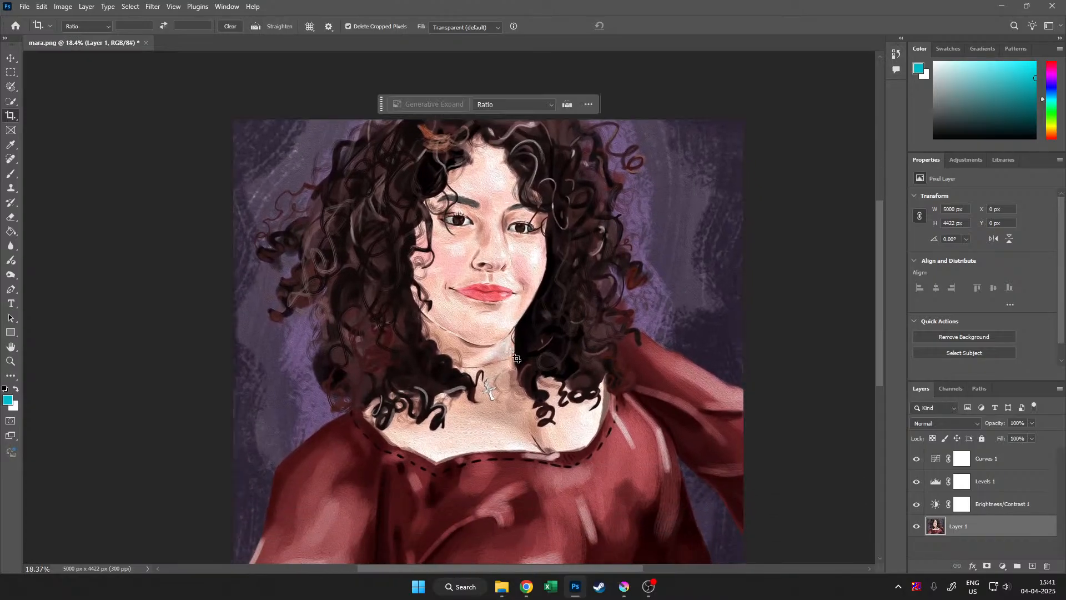
mouse_move(611, 362)
mouse_down()
mouse_move(594, 338)
mouse_move(568, 333)
mouse_move(608, 351)
mouse_move(561, 333)
mouse_move(596, 391)
mouse_move(544, 390)
mouse_move(596, 388)
mouse_move(579, 371)
mouse_up()
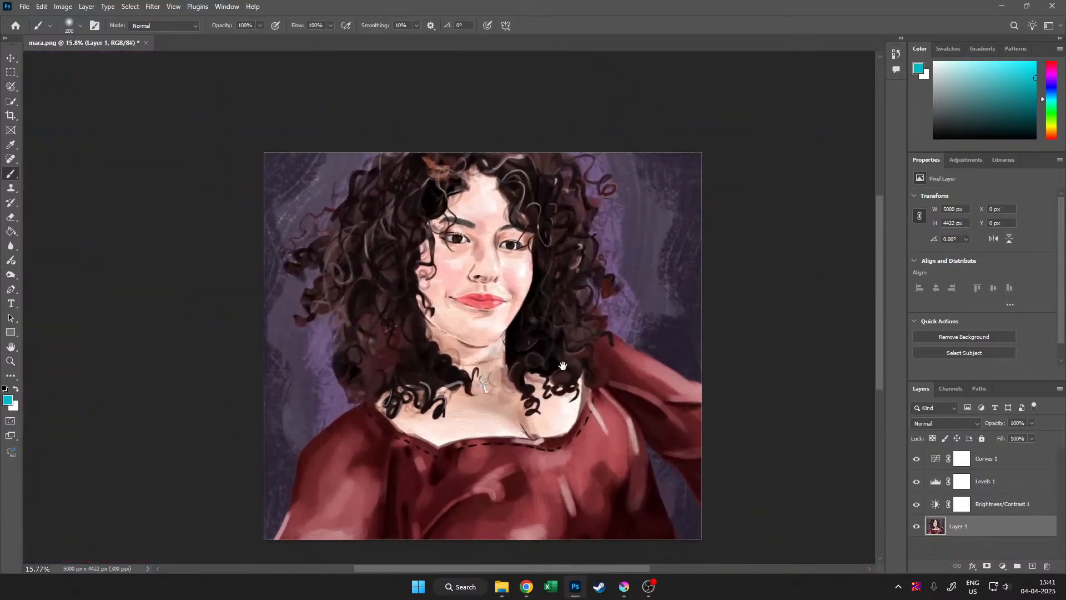
Set up a Lens Flare on Layer 1 at the portrait's upper-right corner with brightness 113%
click(131, 6)
mouse_move(155, 6)
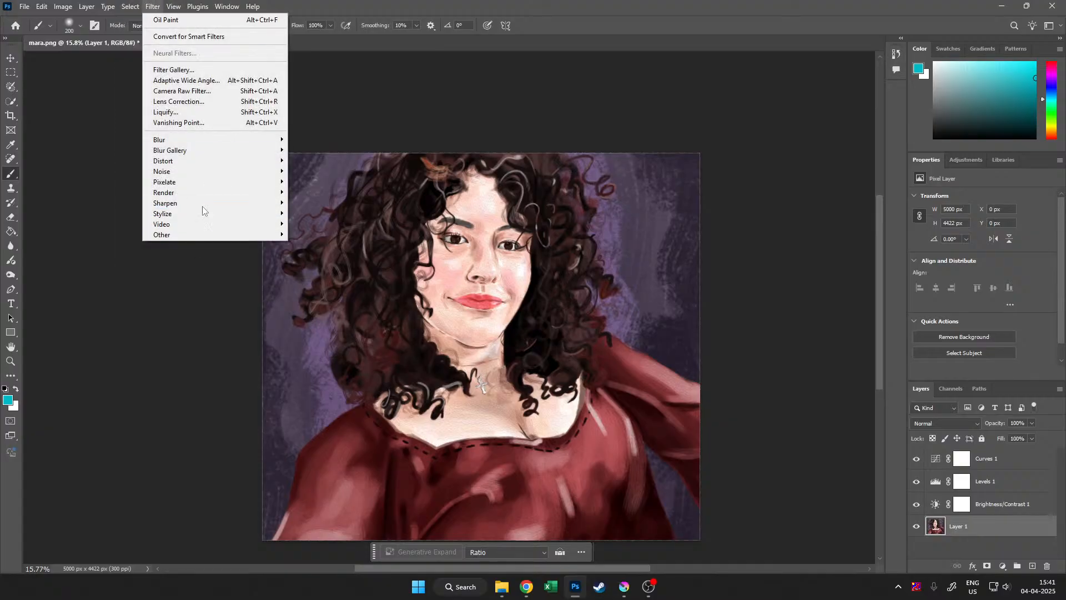
mouse_move(213, 215)
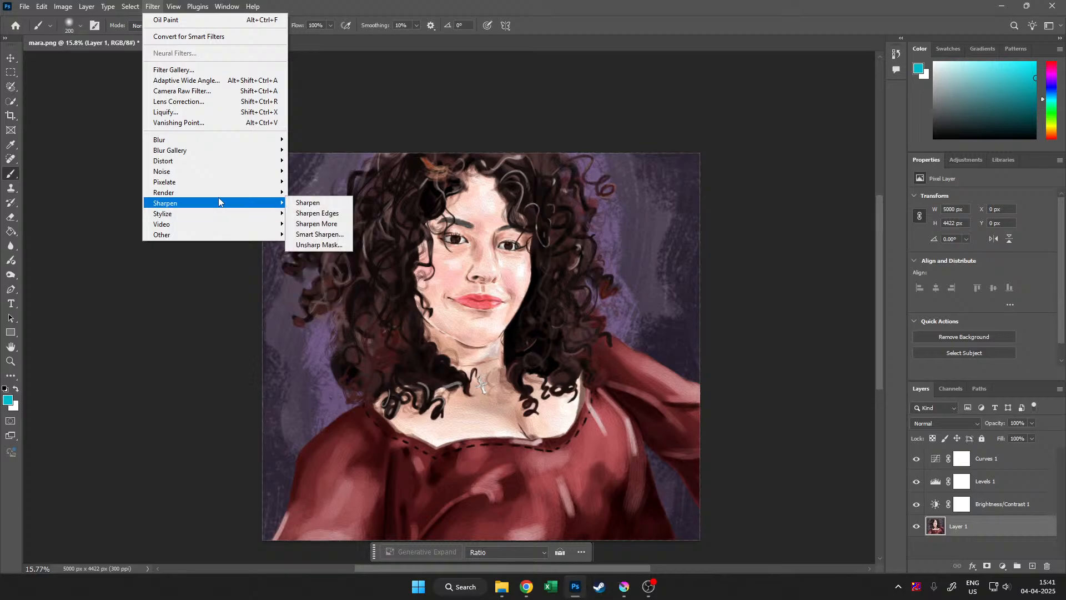
mouse_move(232, 193)
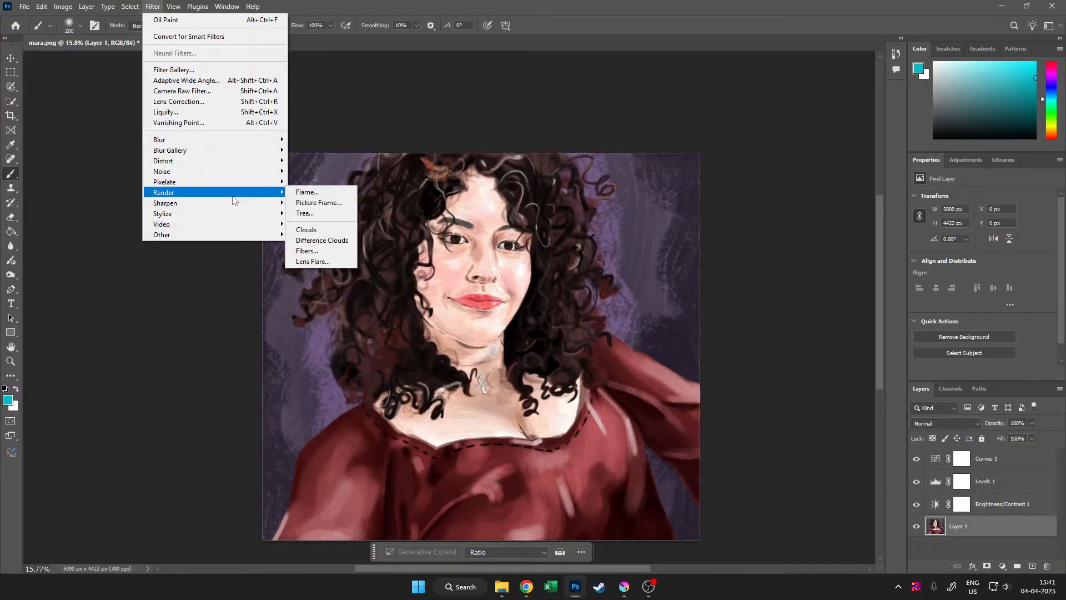
click(309, 262)
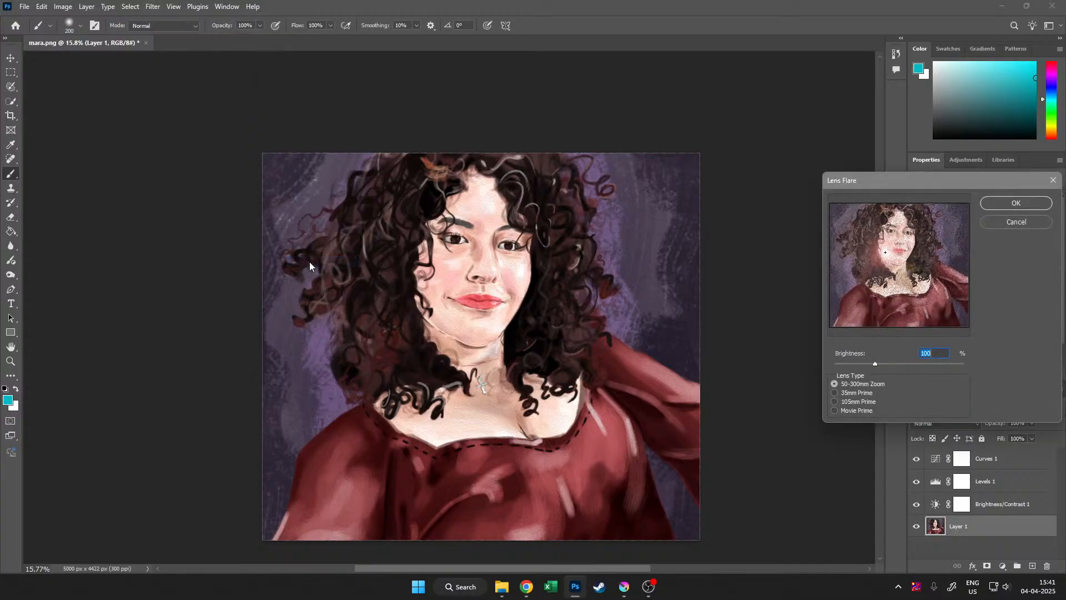
drag(898, 180, 402, 255)
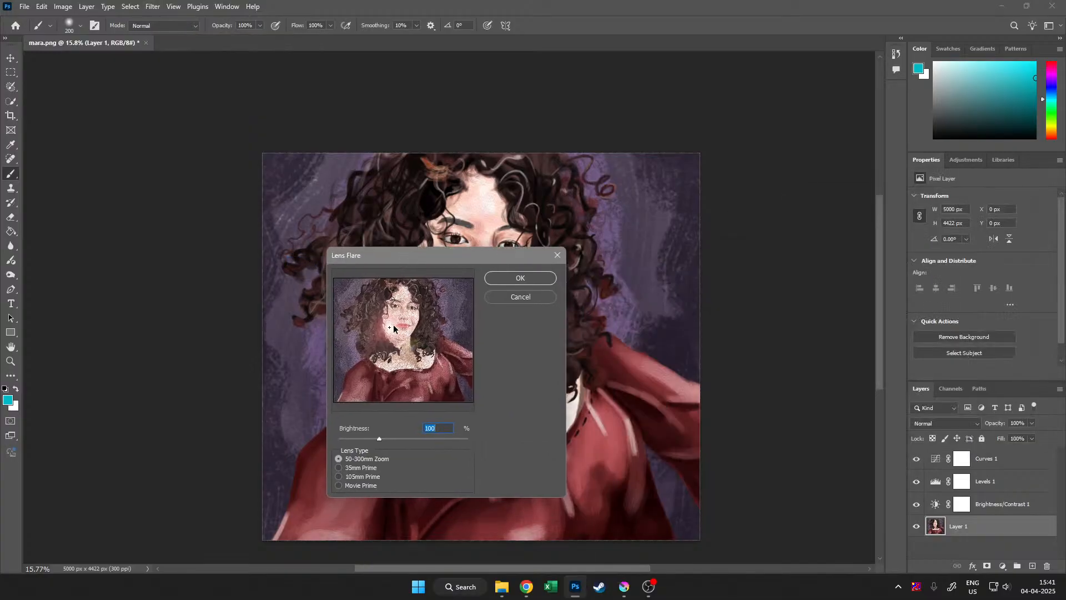
click(439, 296)
drag(439, 296, 481, 273)
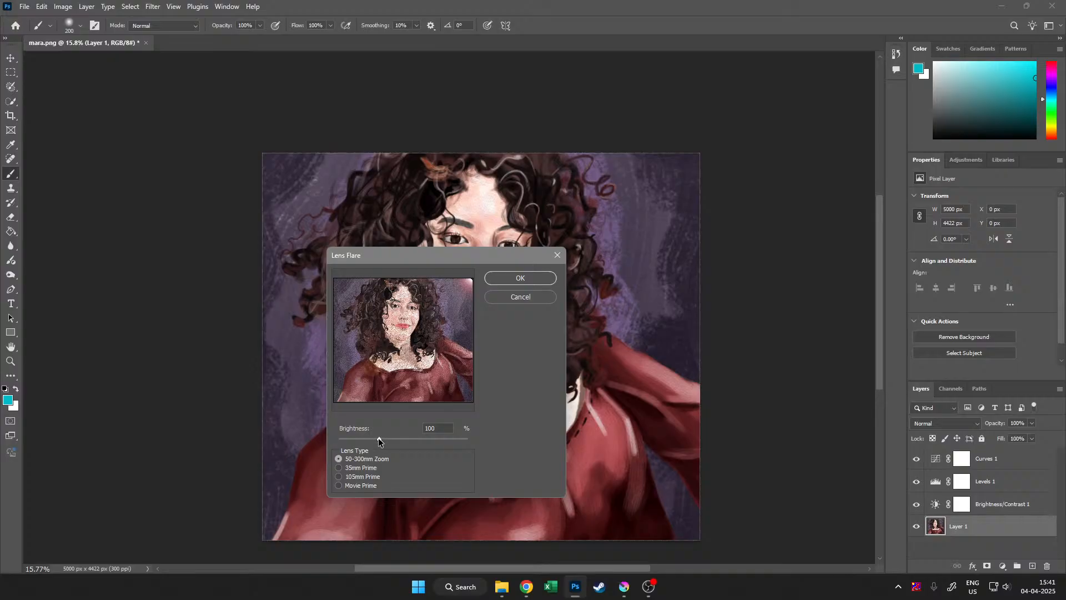
mouse_move(376, 439)
mouse_down()
mouse_move(355, 438)
mouse_move(385, 440)
mouse_up()
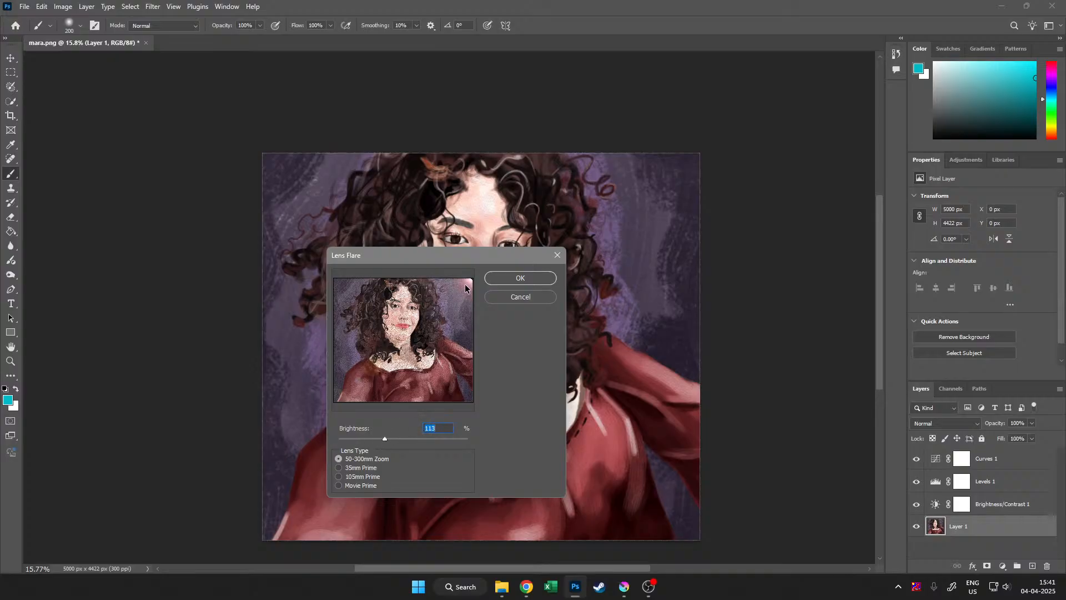
drag(465, 285, 475, 276)
Compare the Movie Prime, 105mm Prime and 35mm Prime lens types, and apply the flare with 50-300mm Zoom
click(339, 486)
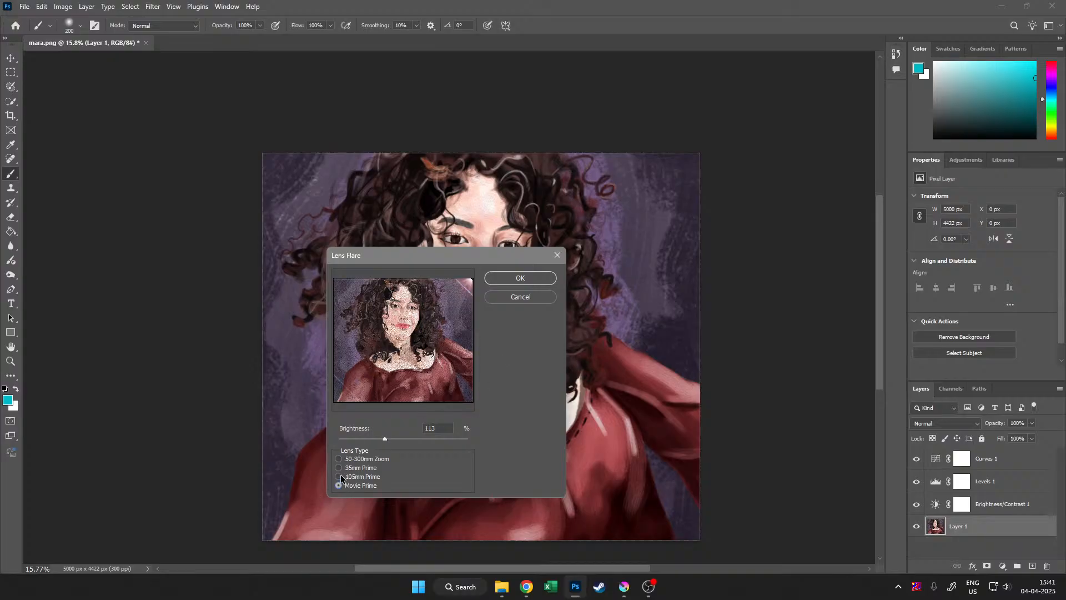
click(339, 476)
click(340, 468)
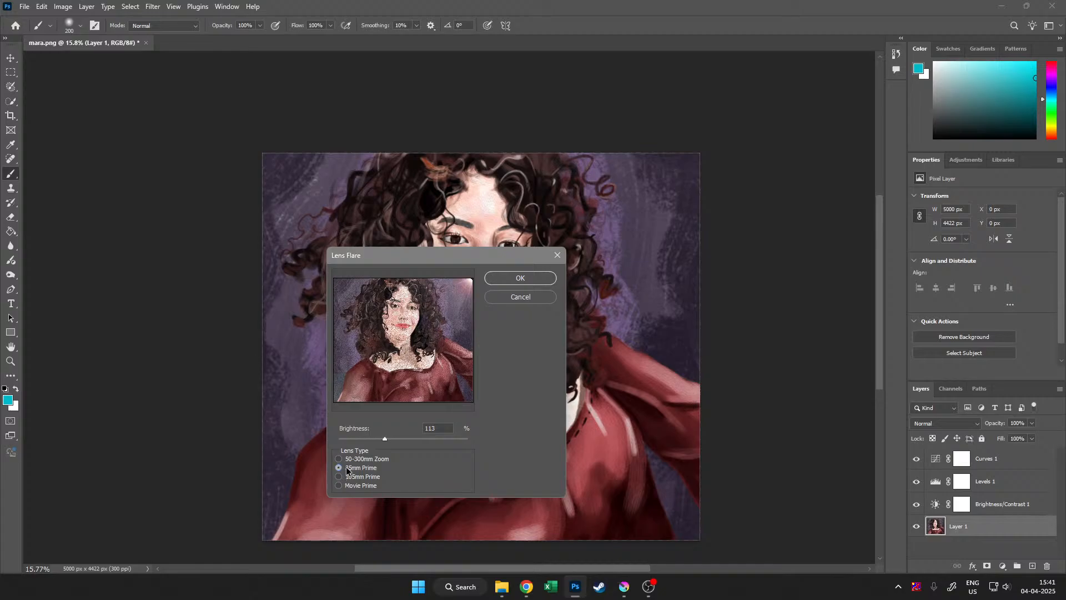
click(339, 459)
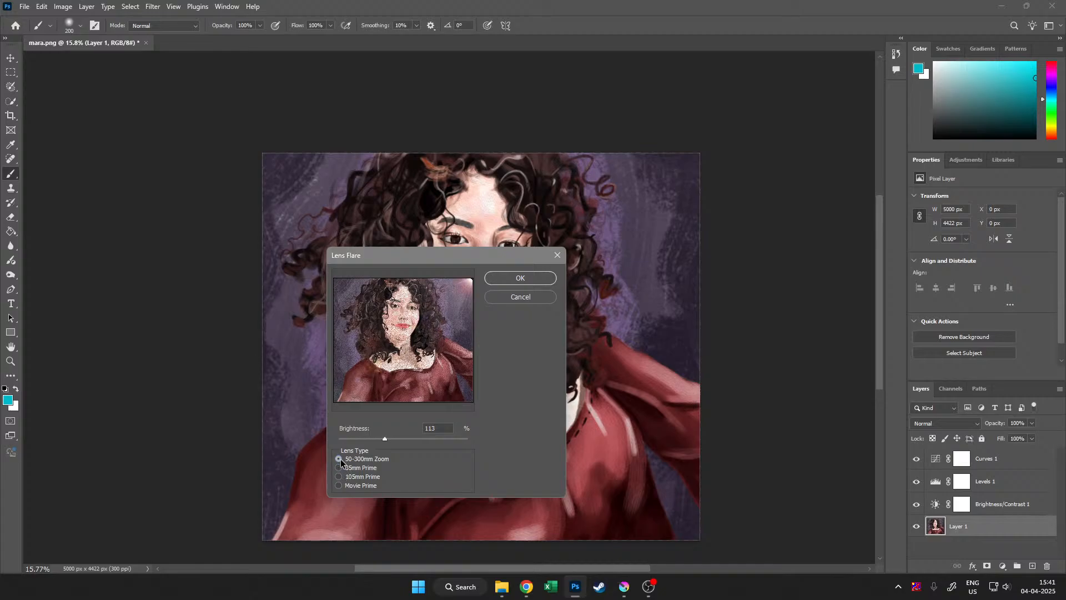
click(515, 281)
Inspect the flare over the whole portrait and undo it on Layer 1
scroll(530, 343, down, 5)
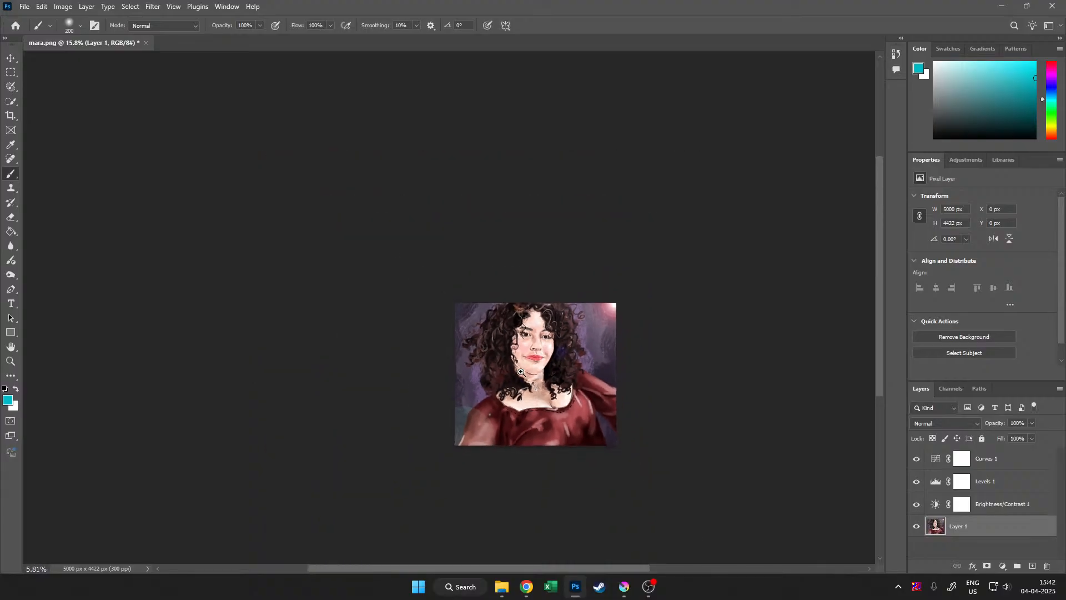
drag(526, 389, 518, 366)
scroll(562, 400, up, 3)
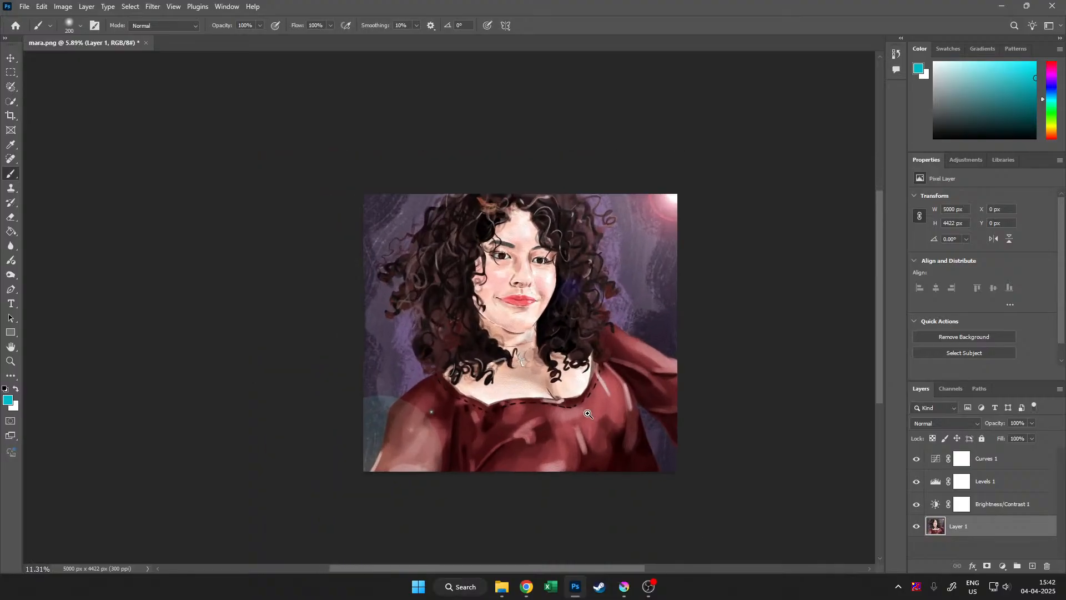
drag(563, 409, 544, 410)
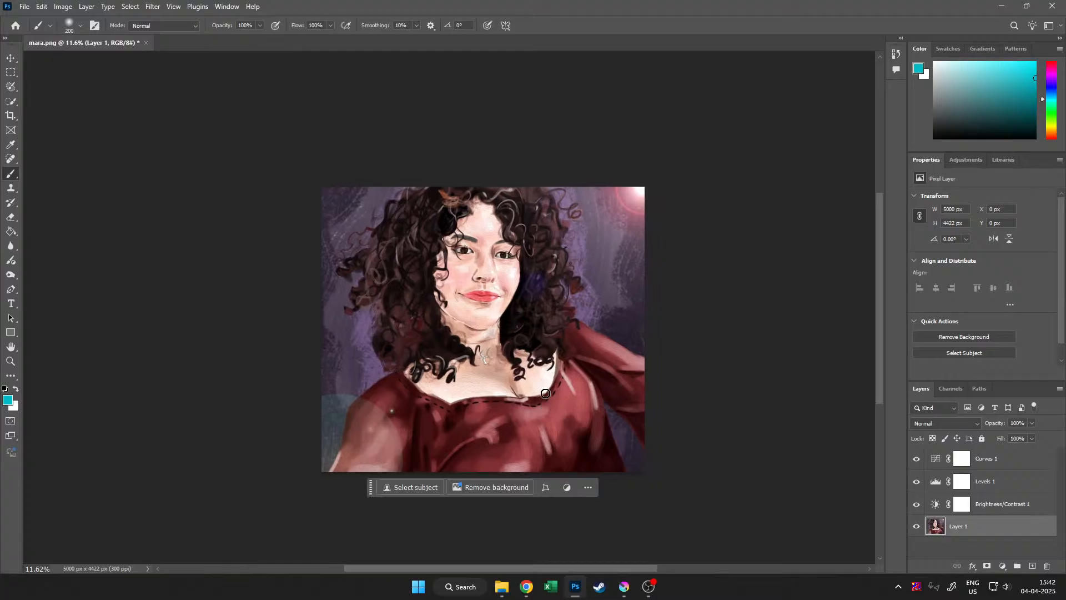
key(ctrl+z)
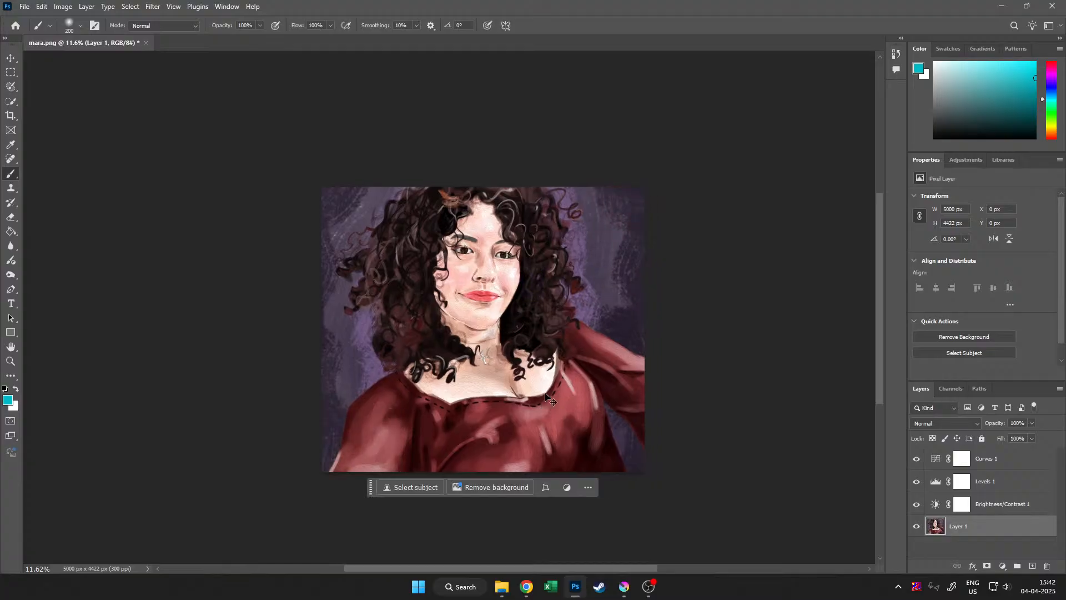
Duplicate Layer 1 and reapply the last Lens Flare to the copy
key(ctrl+j)
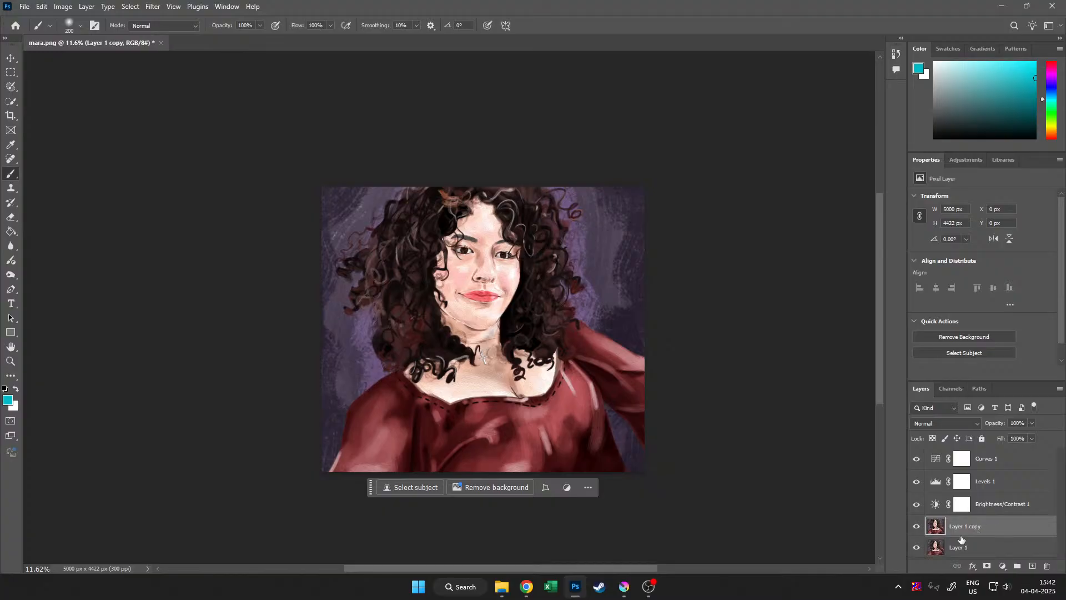
click(153, 6)
click(167, 16)
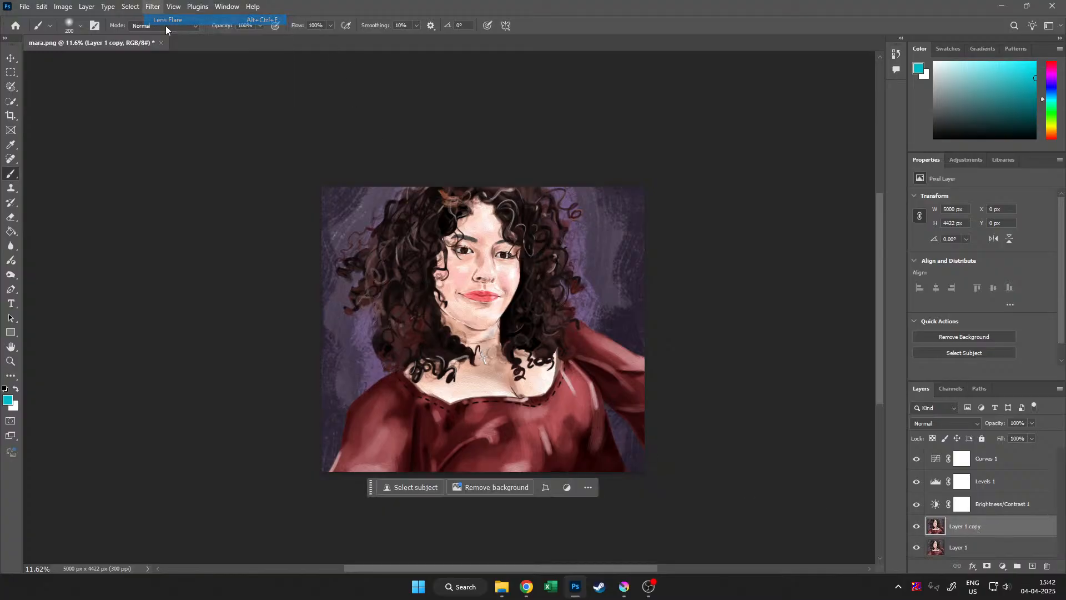
Toggle the visibility of the flared copy to compare the portrait with and without it, and select Layer 1
click(917, 526)
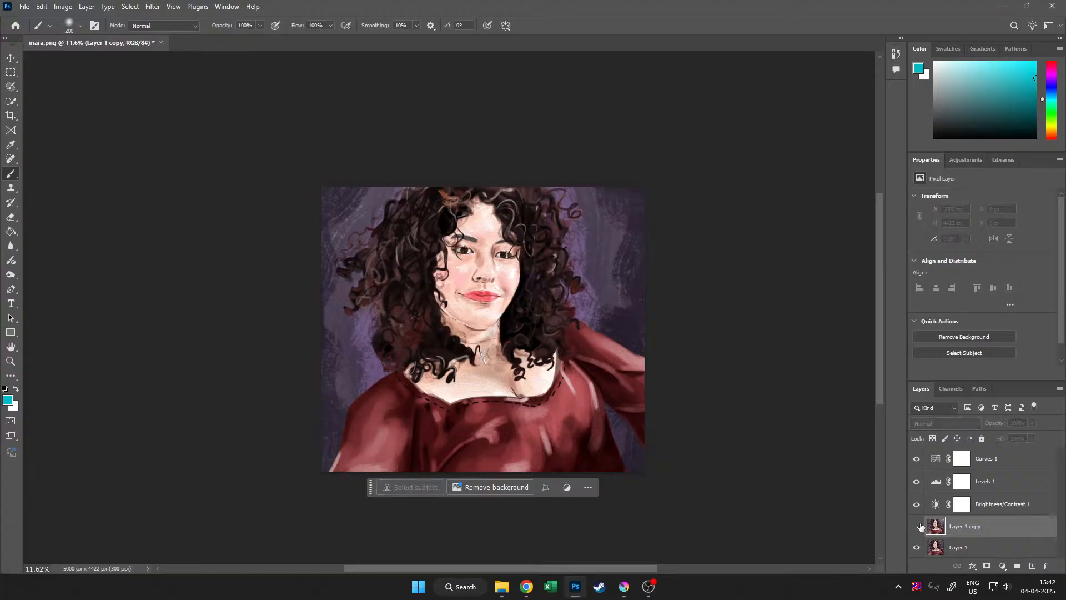
click(918, 526)
click(918, 526)
click(918, 526)
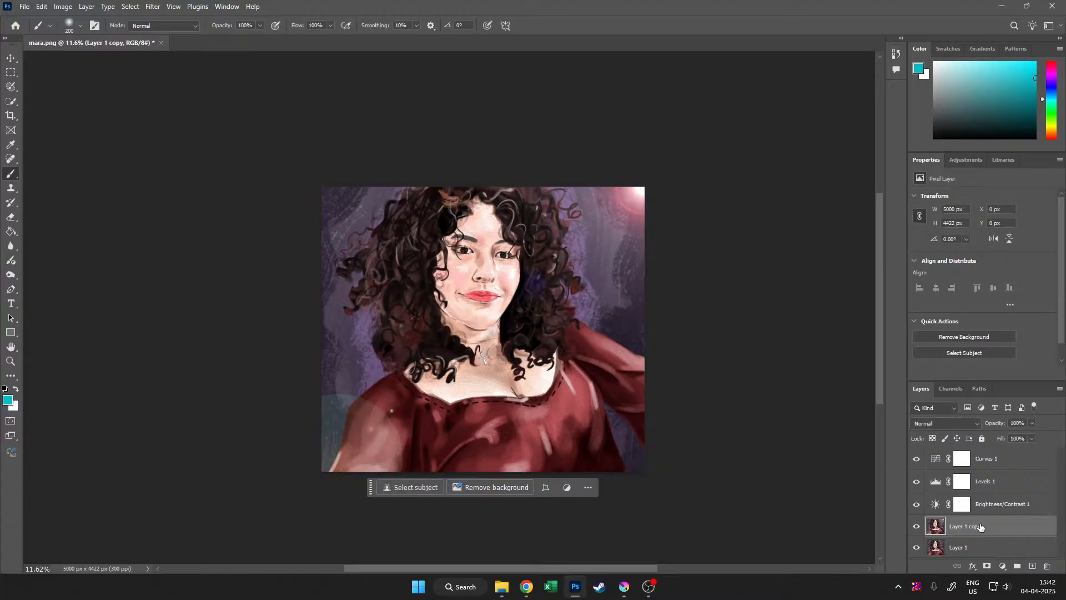
click(978, 547)
scroll(697, 430, up, 3)
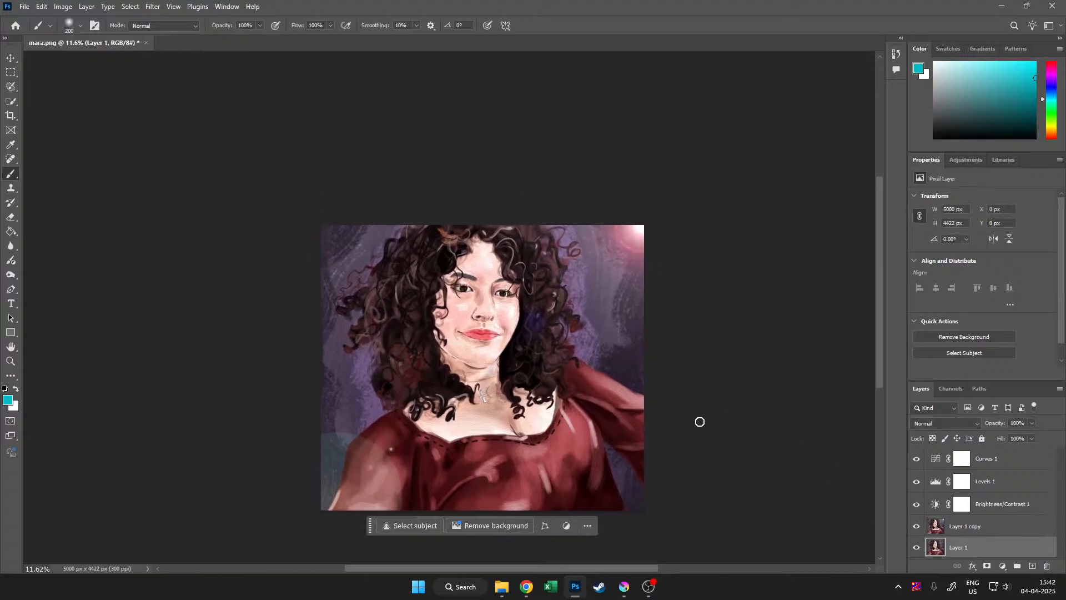
Apply a Color Halftone filter to Layer 1 with a maximum radius of 8 pixels
click(153, 7)
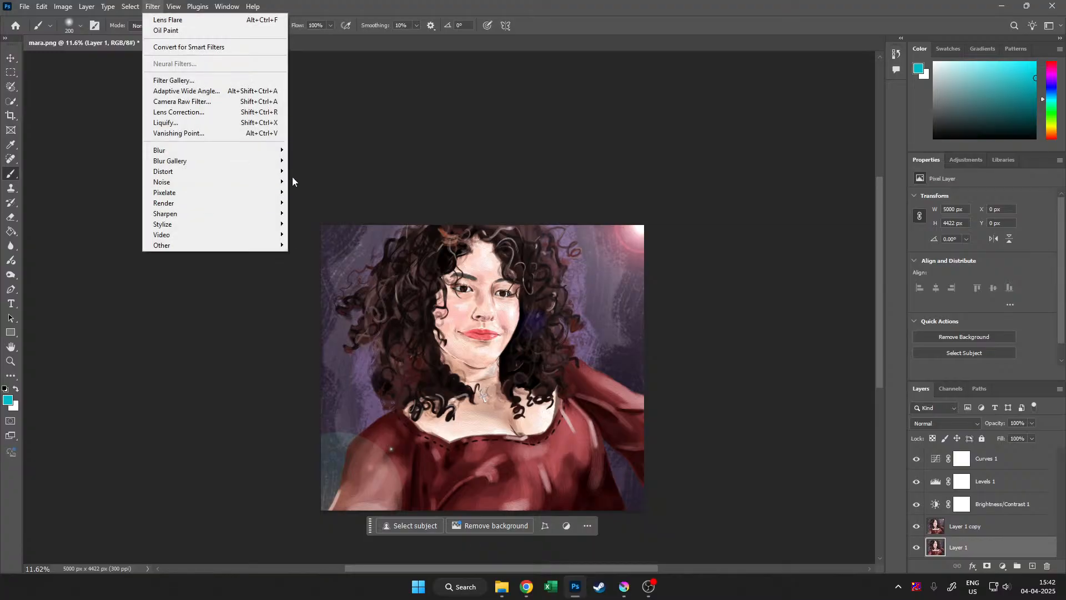
mouse_move(257, 192)
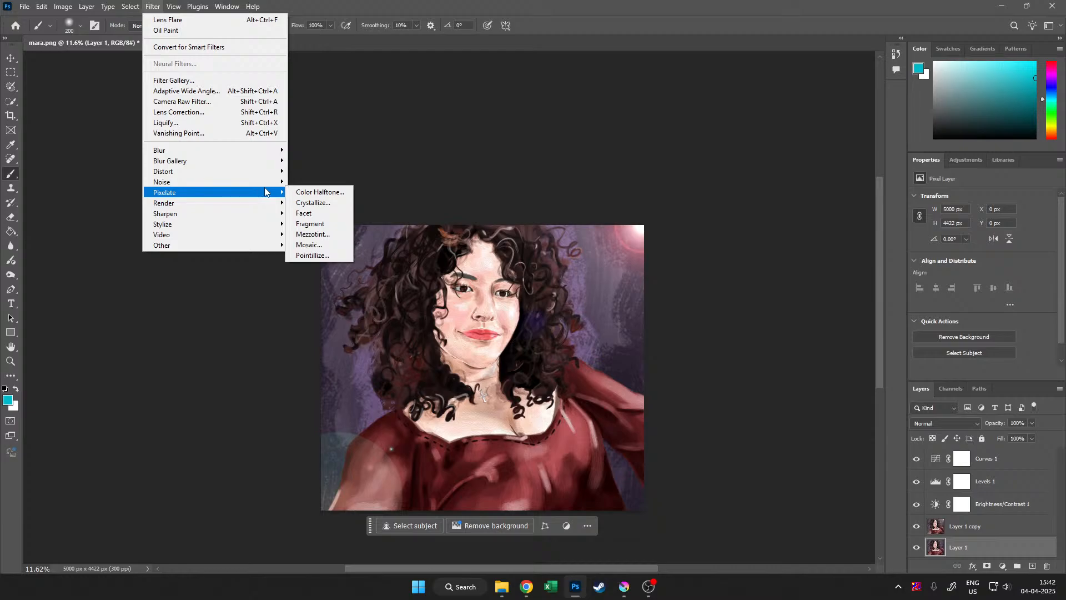
click(294, 192)
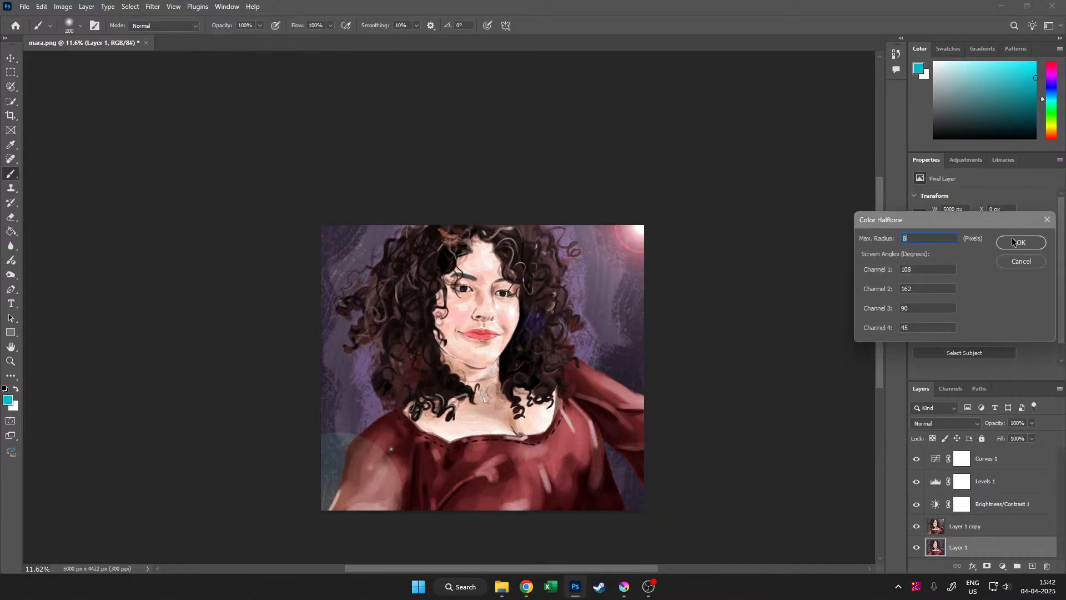
click(1014, 242)
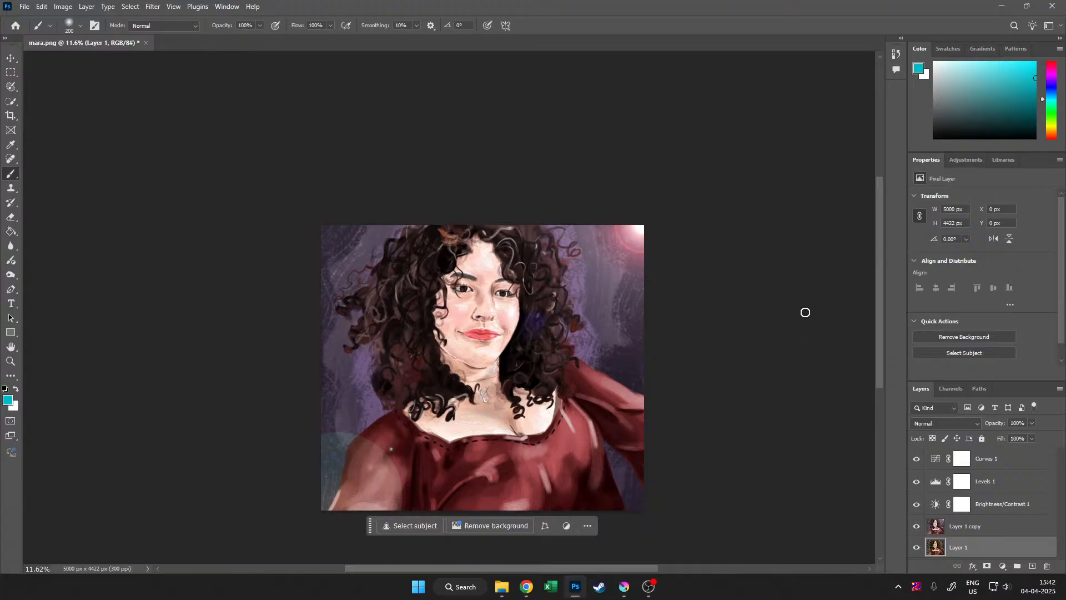
scroll(611, 302, up, 3)
scroll(610, 302, down, 2)
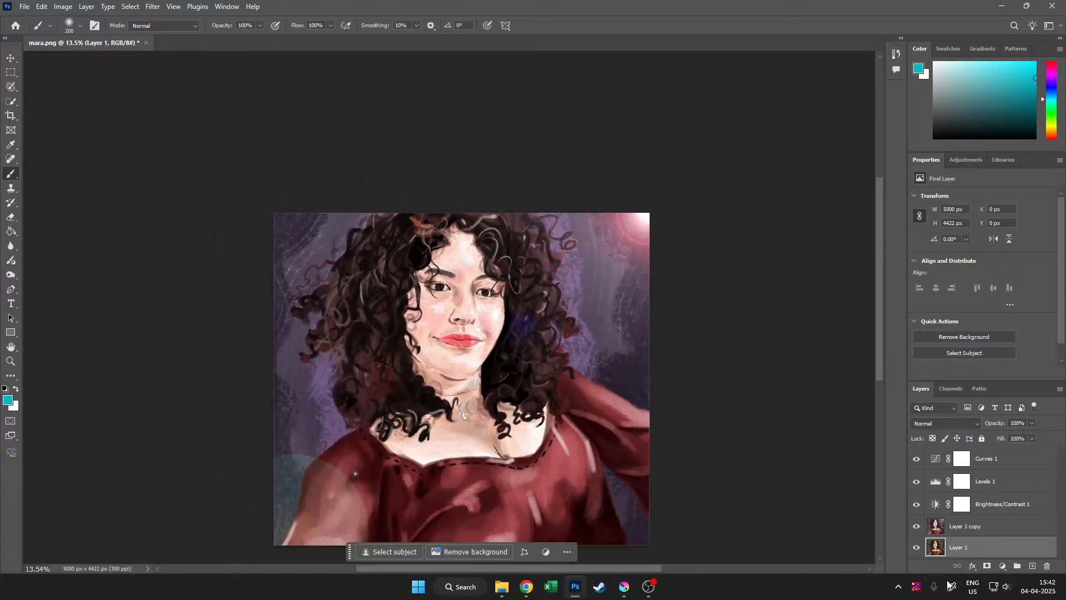
Hide Layer 1 copy to inspect the halftone dots up close, and undo the halftone along with the visibility change
click(916, 527)
scroll(424, 241, up, 2)
scroll(178, 290, up, 5)
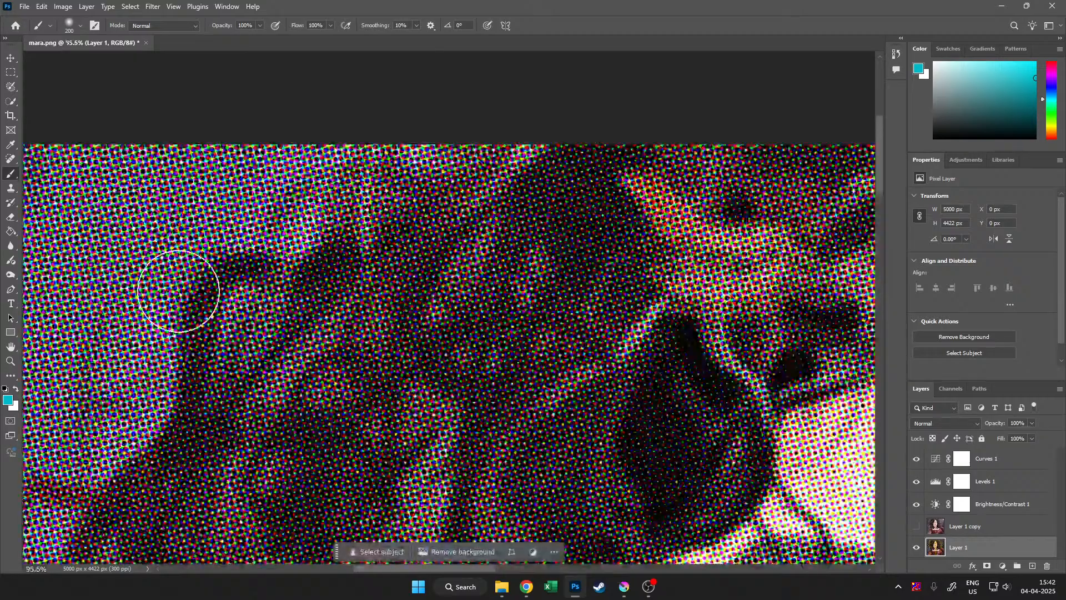
scroll(577, 395, down, 6)
scroll(484, 357, up, 3)
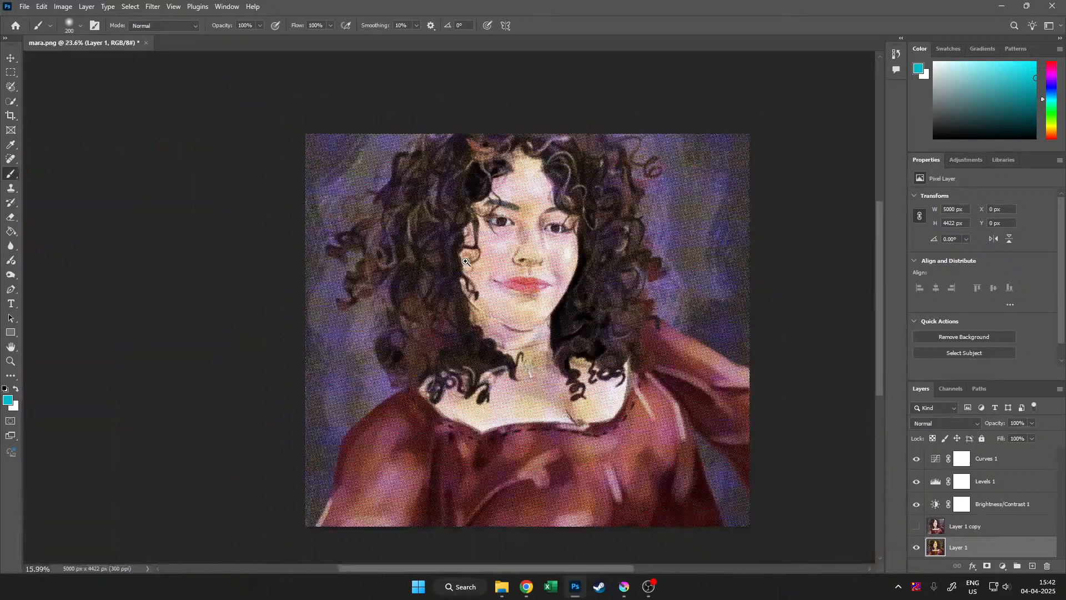
drag(535, 328, 466, 326)
drag(465, 326, 498, 338)
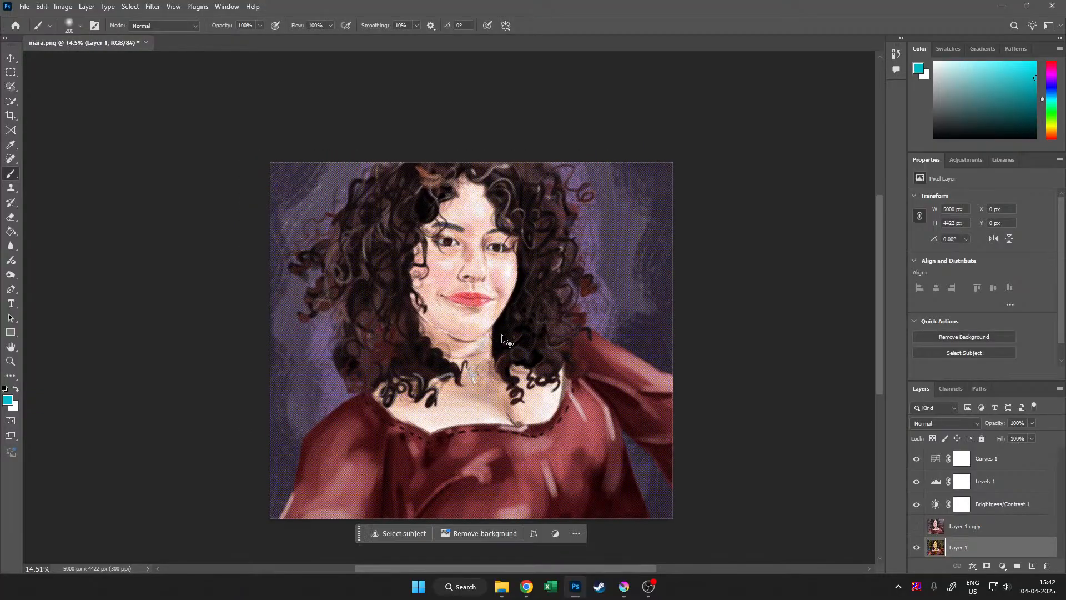
key(ctrl+z)
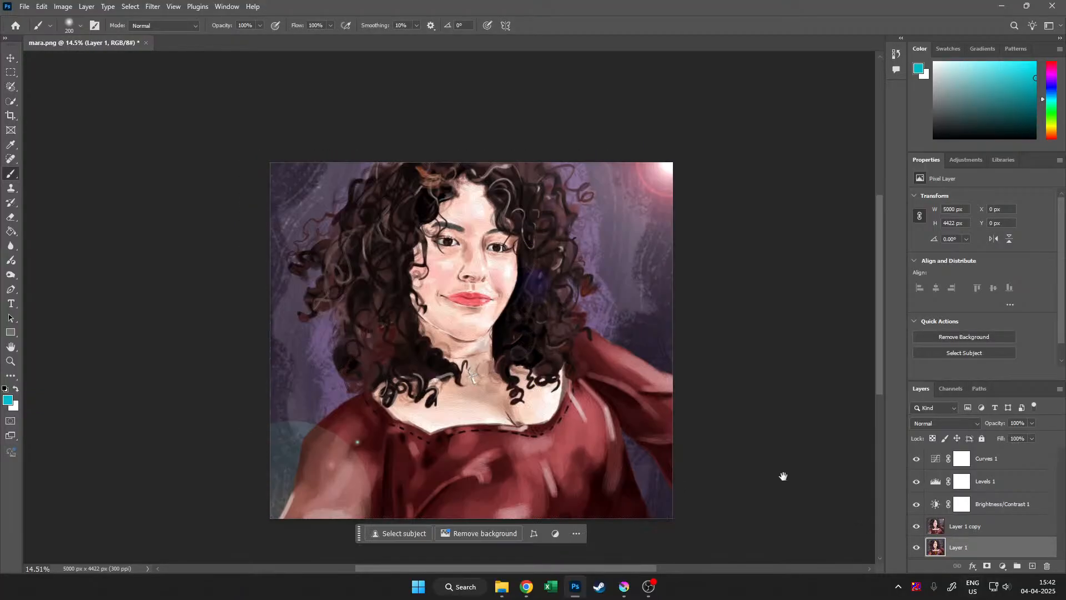
drag(783, 476, 794, 476)
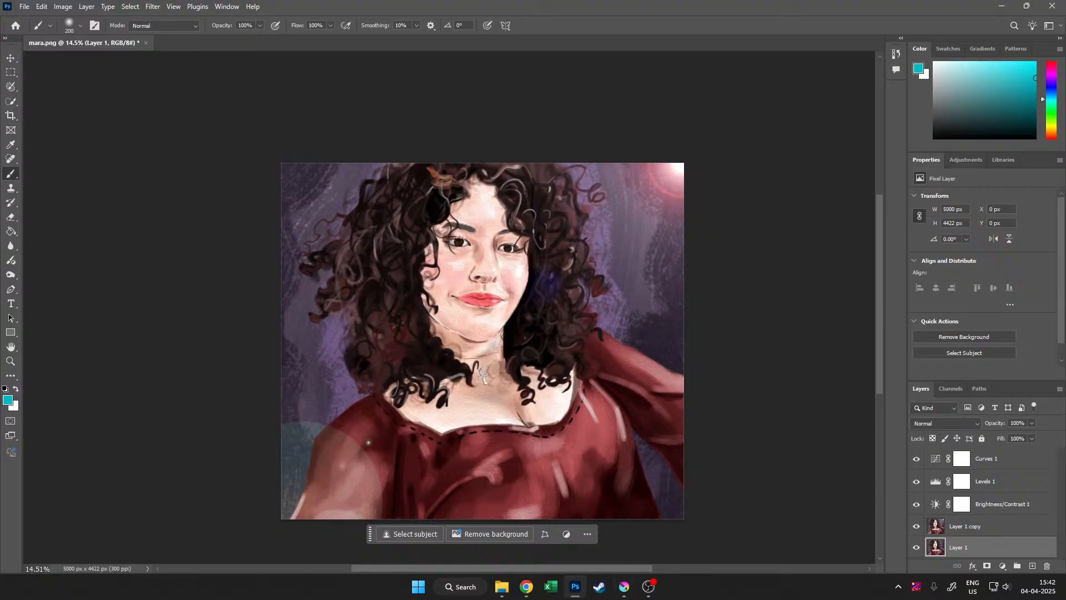
Switch to the portrait project in Krita and maximise its window
click(622, 590)
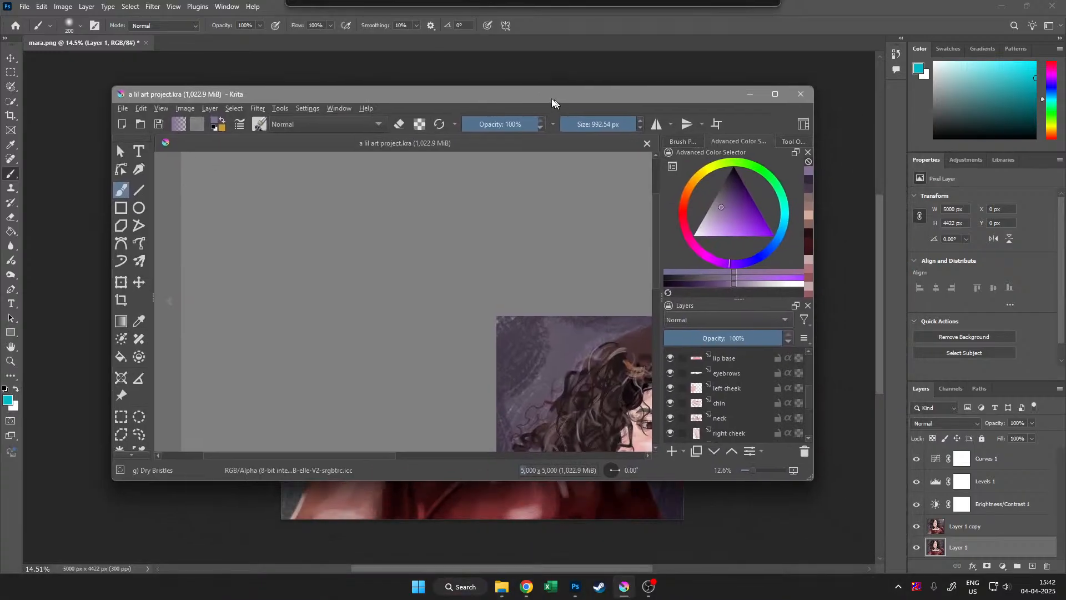
drag(556, 384, 387, 334)
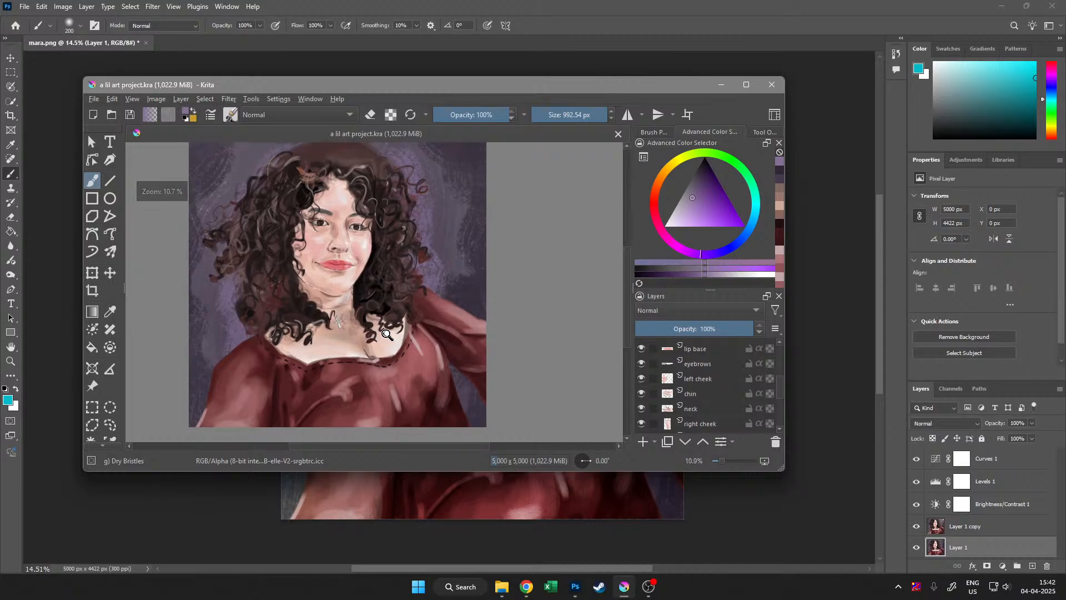
scroll(682, 349, up, 5)
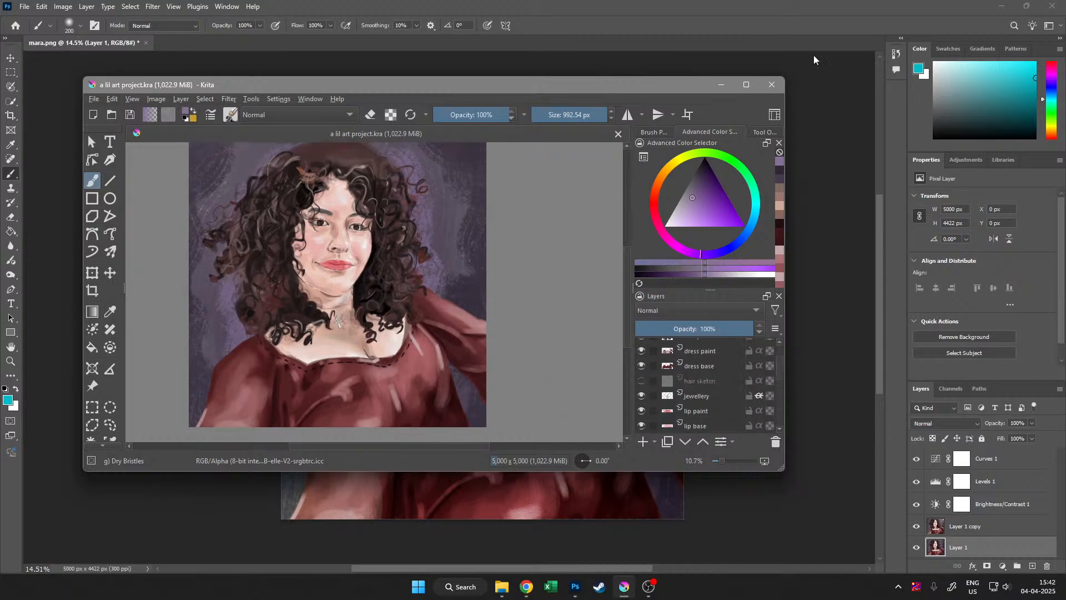
click(746, 84)
Hide the hair paint, dress paint, dress base and jewellery layers
scroll(922, 394, up, 1)
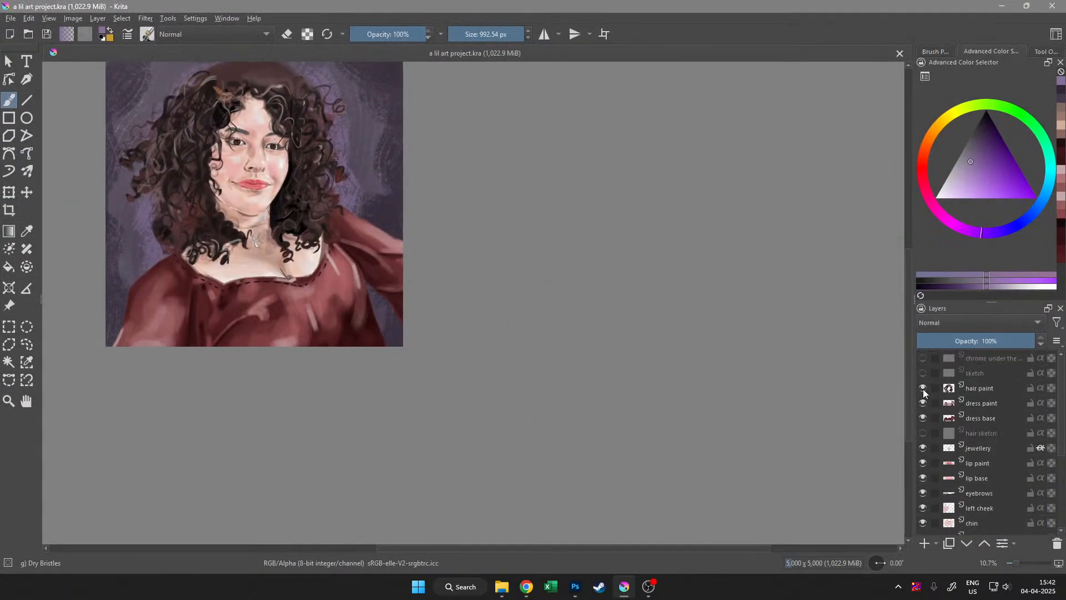
click(923, 390)
click(923, 405)
click(923, 420)
scroll(925, 420, down, 2)
click(923, 364)
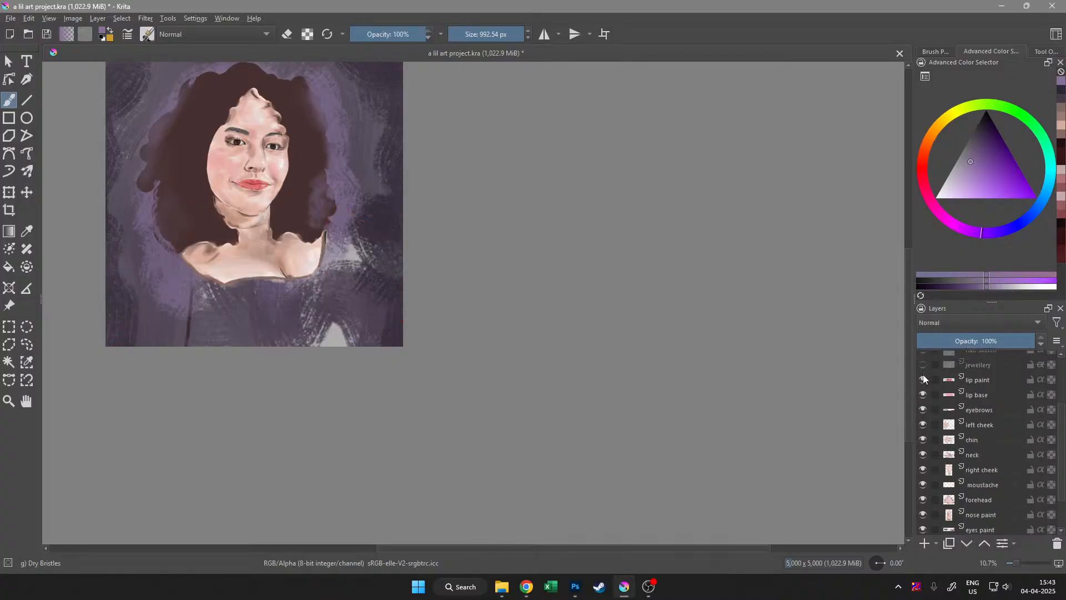
Hide the lip paint, lip base, eyebrows and left cheek layers
click(923, 379)
click(923, 394)
click(923, 409)
click(923, 409)
click(923, 424)
click(923, 409)
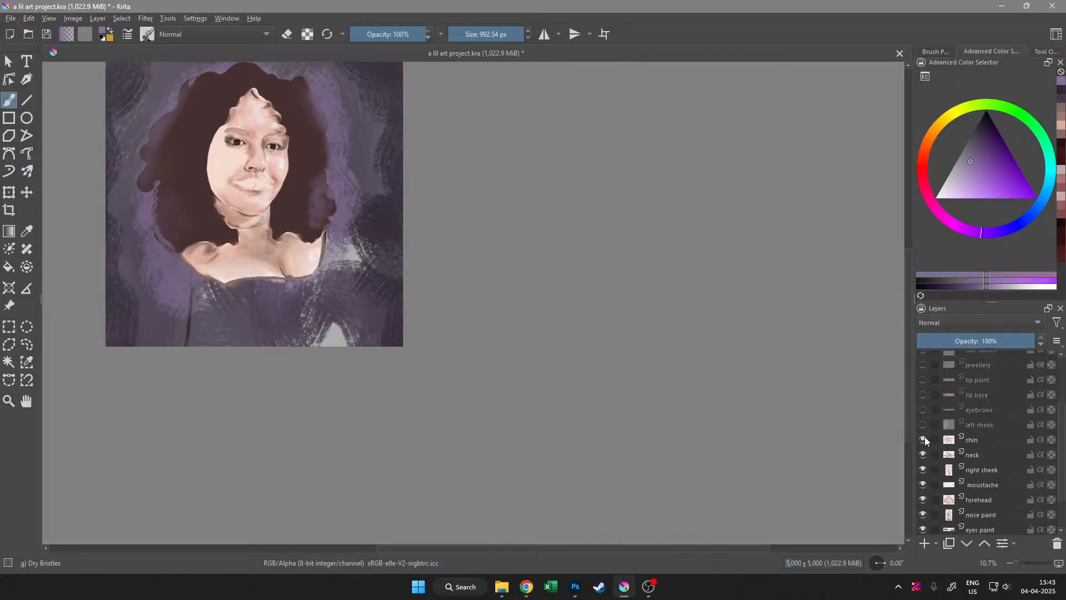
Hide the chin, neck, right cheek, moustache, forehead, nose paint, eyes paint, skin base and hair base layers, keeping only Background shown
click(923, 439)
click(923, 454)
click(923, 470)
click(923, 484)
click(923, 500)
click(923, 514)
click(923, 529)
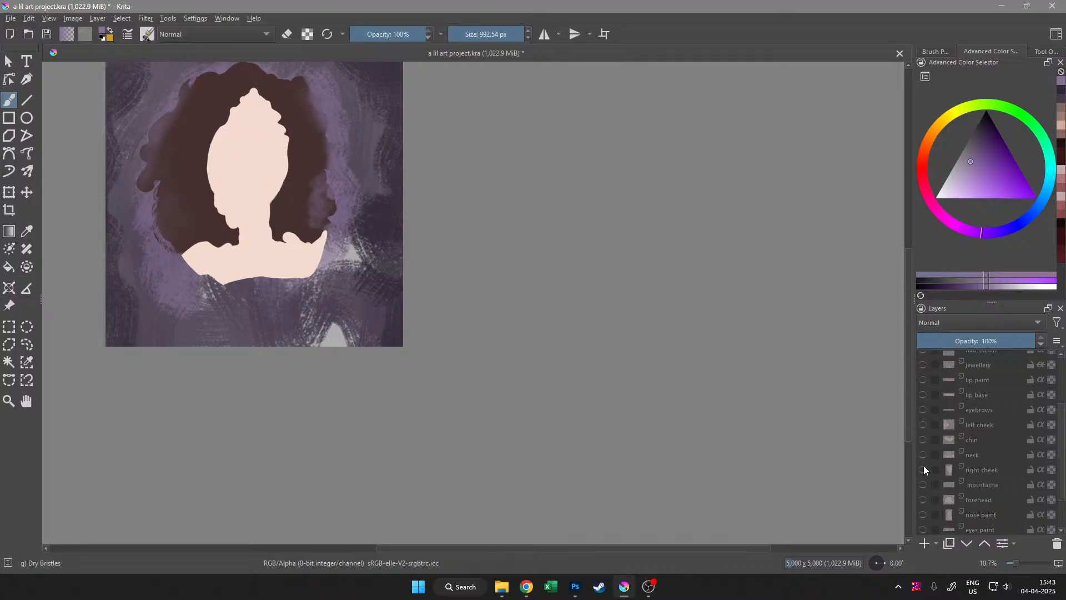
scroll(936, 407, down, 1)
click(923, 497)
click(923, 512)
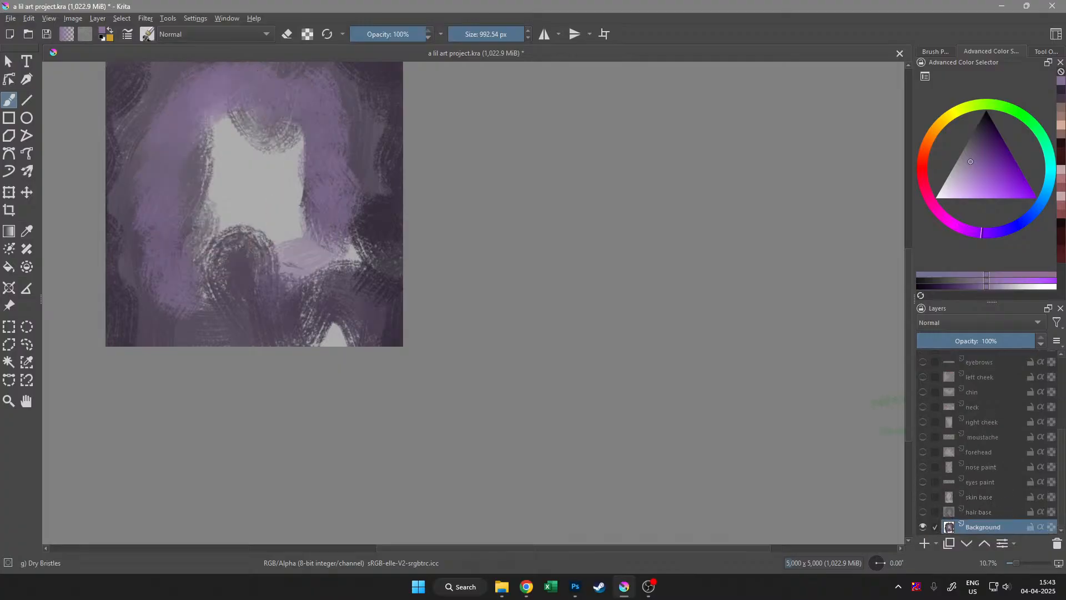
drag(289, 194, 505, 337)
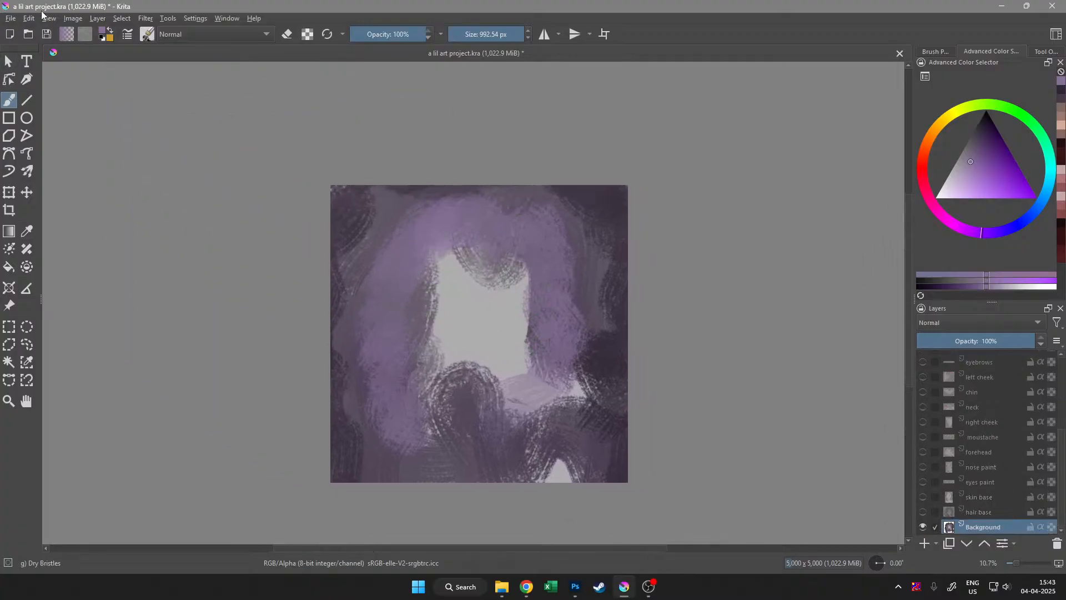
Export the background alone as a PNG image named bg in the Downloads folder with the default PNG options
click(10, 18)
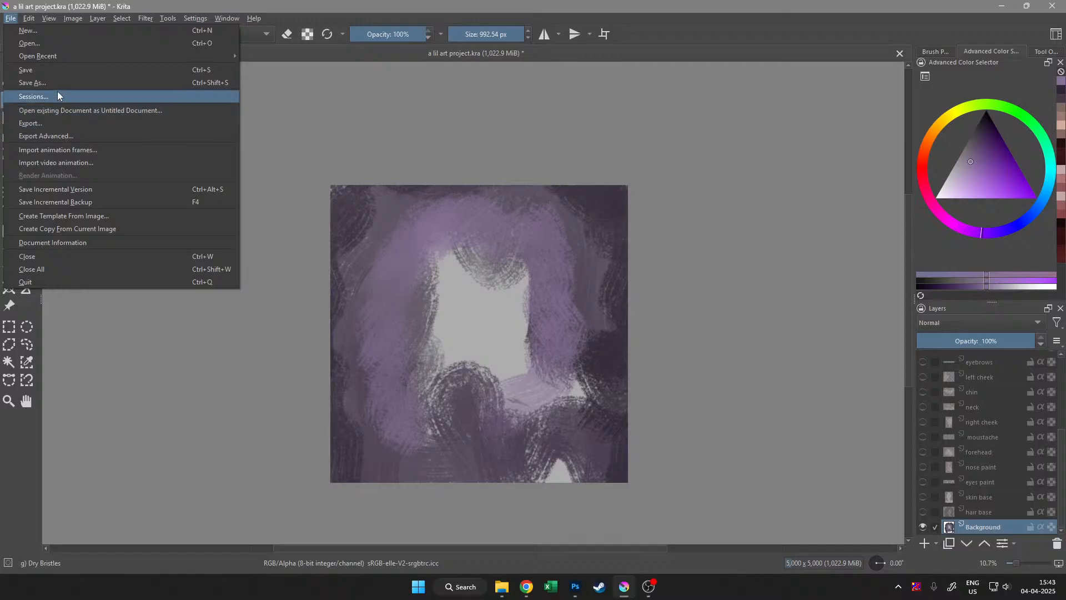
click(43, 123)
text(bg)
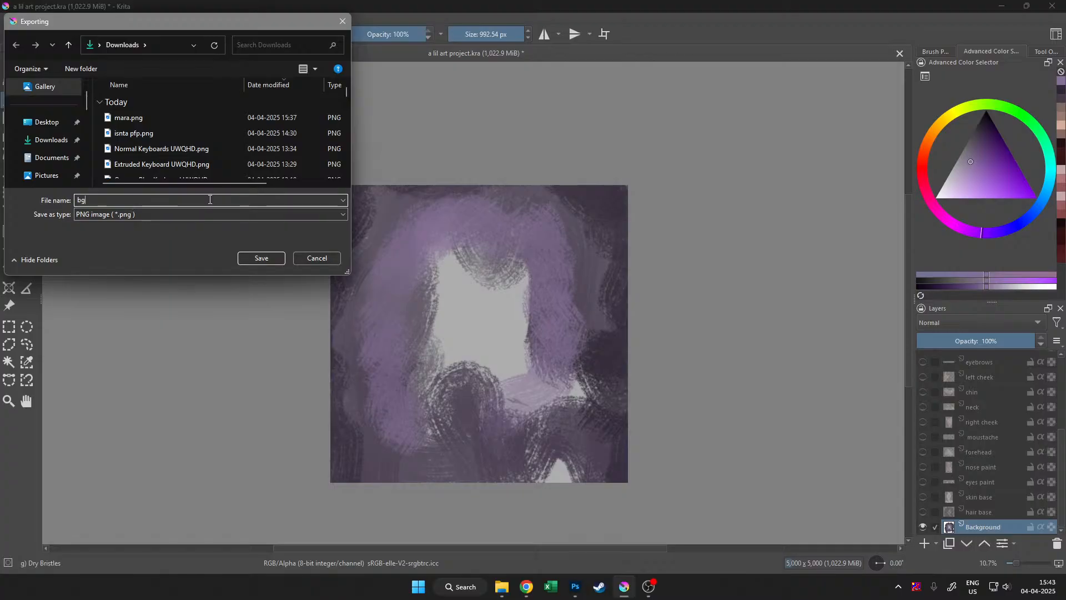
click(268, 260)
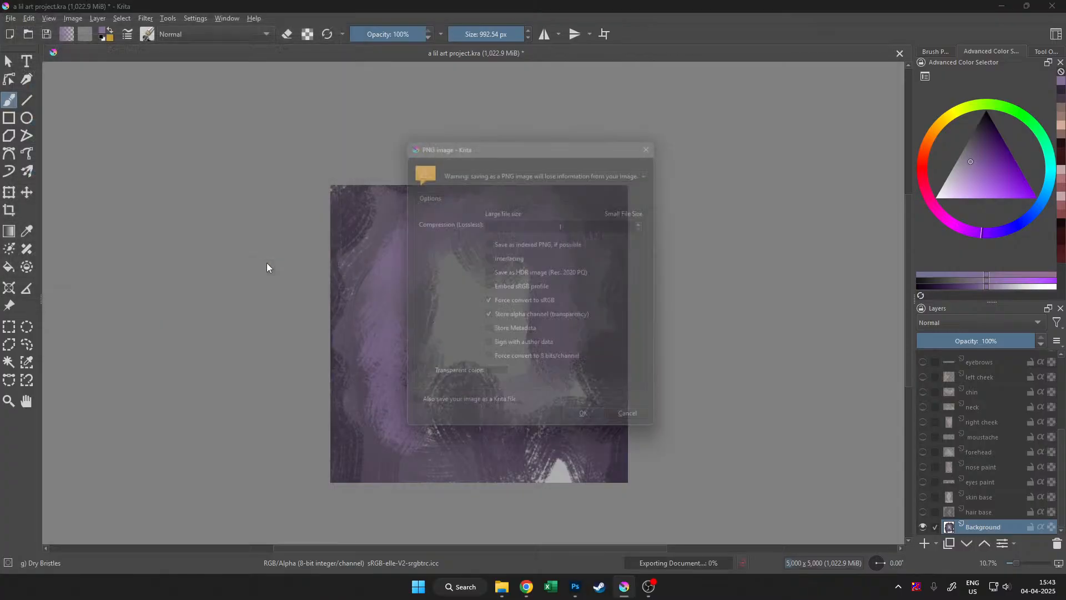
click(599, 425)
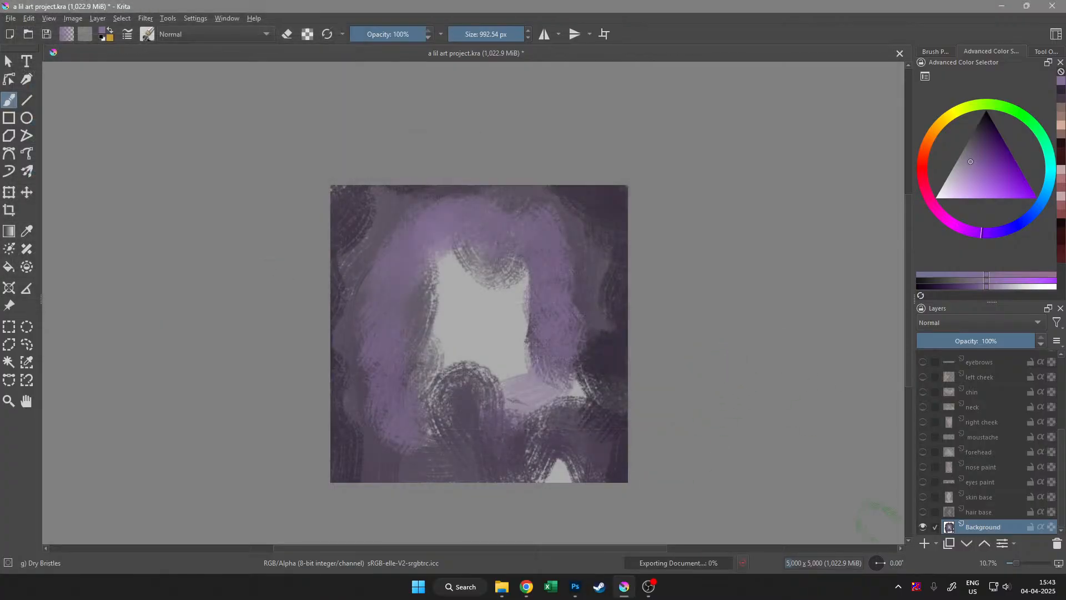
Hide the Background layer and show the hair base, skin base and eyes paint layers
click(927, 528)
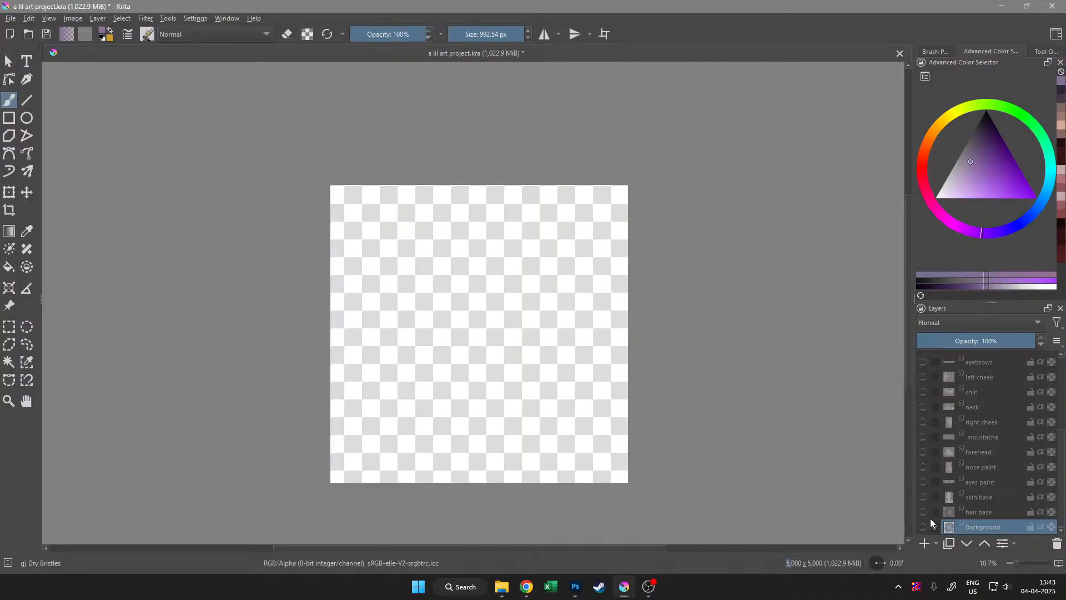
click(924, 511)
click(923, 483)
click(922, 492)
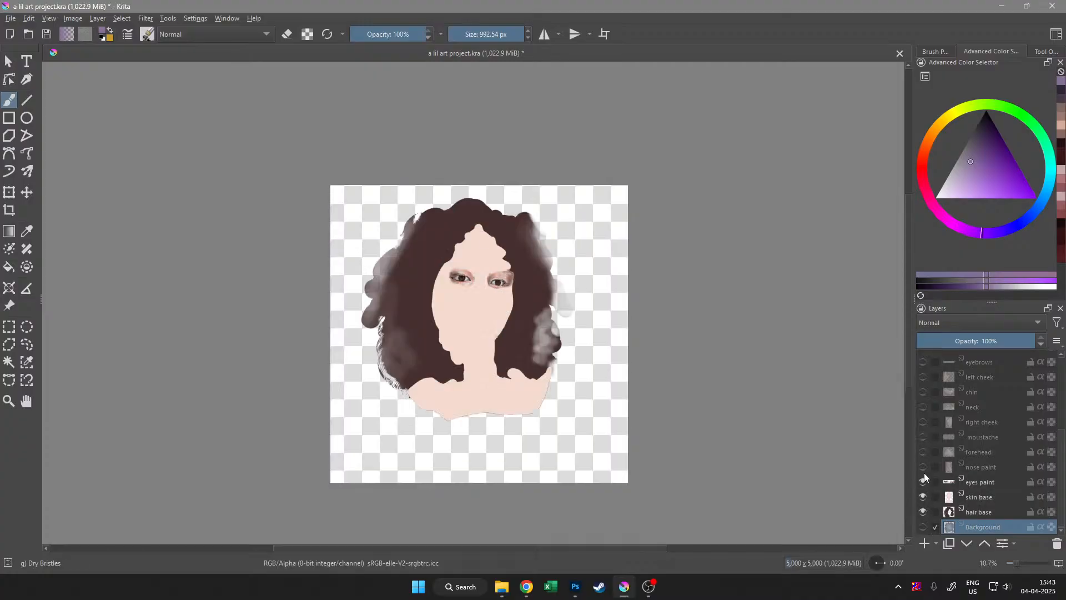
Show the nose paint, forehead, moustache, right cheek and neck layers
click(924, 467)
click(923, 451)
click(923, 437)
click(923, 422)
click(924, 407)
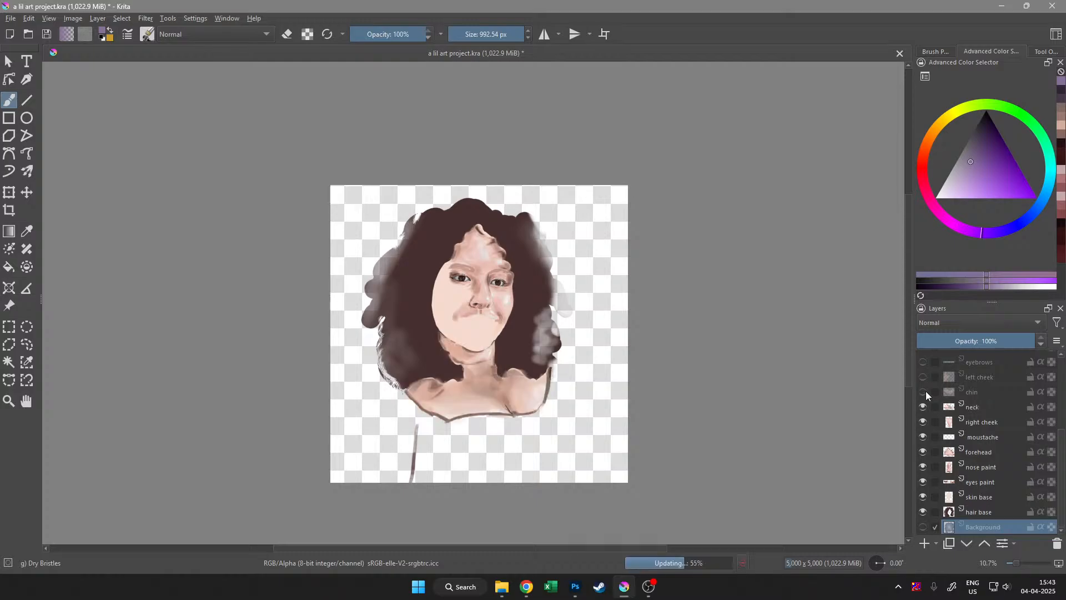
Show the chin, left cheek, eyebrows and lip base layers
click(925, 391)
click(924, 377)
click(923, 361)
scroll(928, 445, up, 3)
click(923, 477)
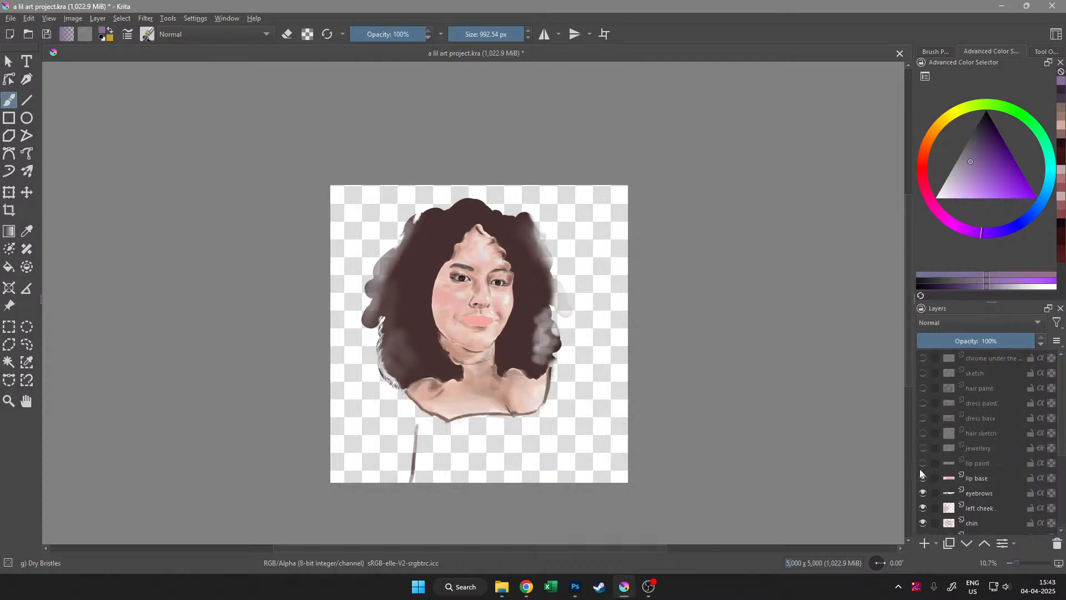
Show the lip paint, jewellery, hair sketch, dress base, dress paint and hair paint layers
click(923, 462)
click(923, 448)
click(922, 434)
click(923, 419)
click(923, 403)
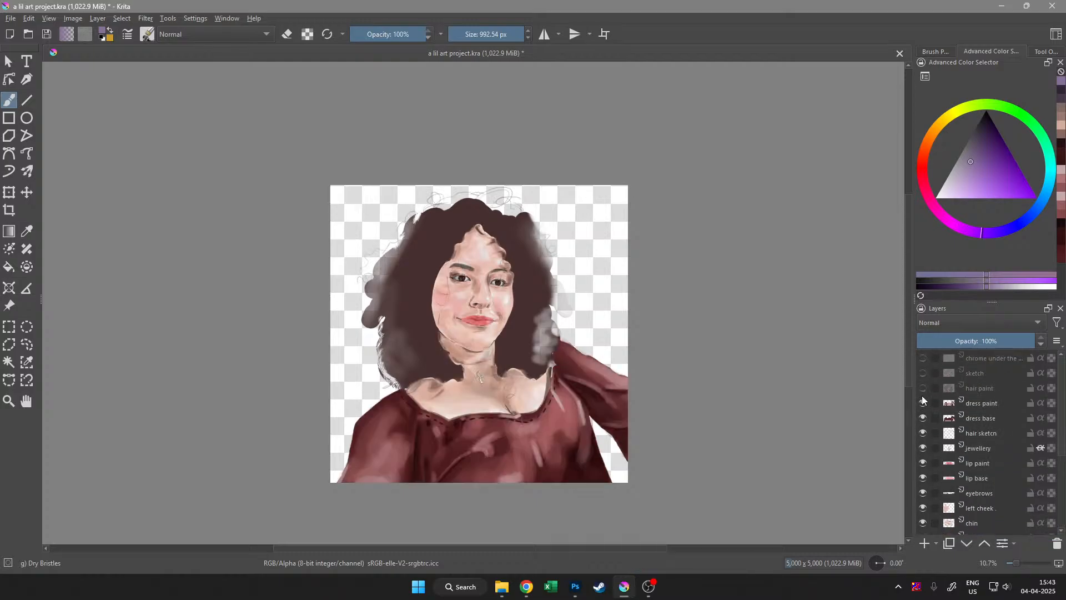
click(923, 388)
drag(531, 335, 535, 336)
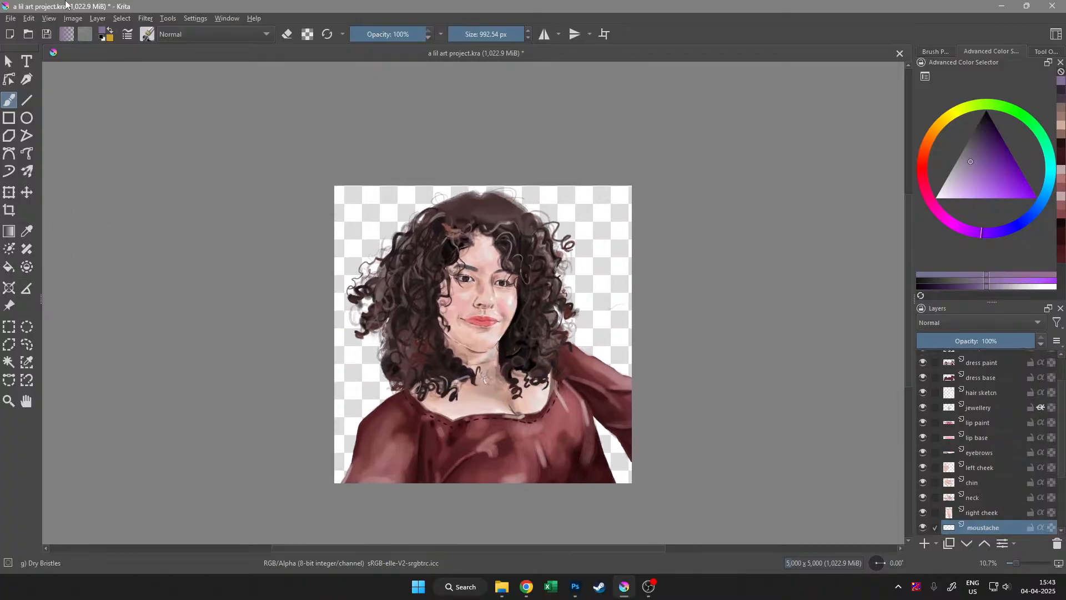
Export the figure without its background as "mara no bg.png" in the Downloads folder with the default PNG options
click(11, 18)
click(51, 135)
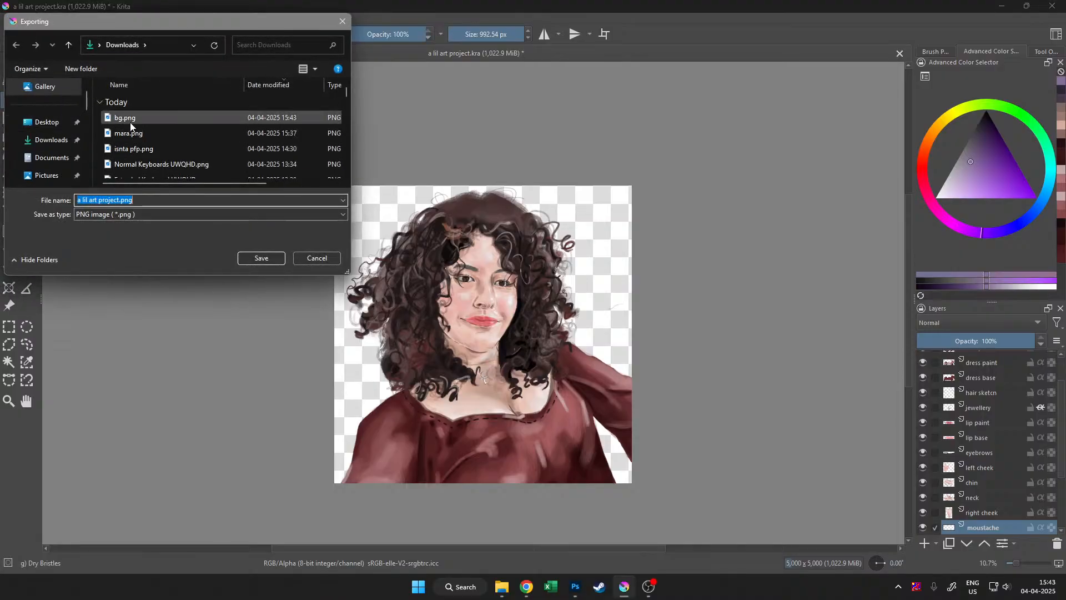
click(131, 133)
double_click(92, 199)
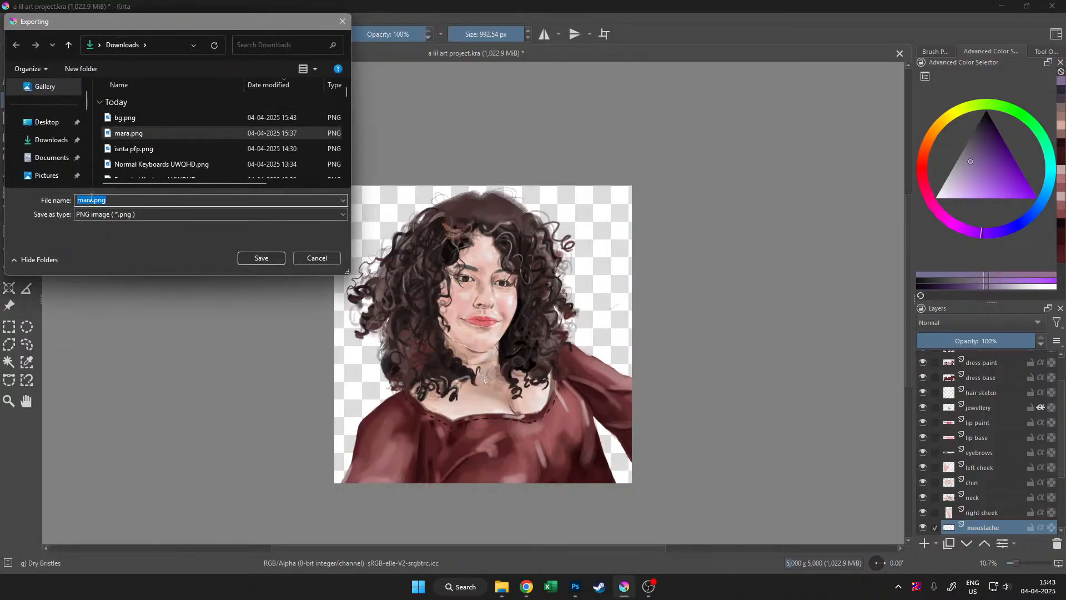
click(92, 198)
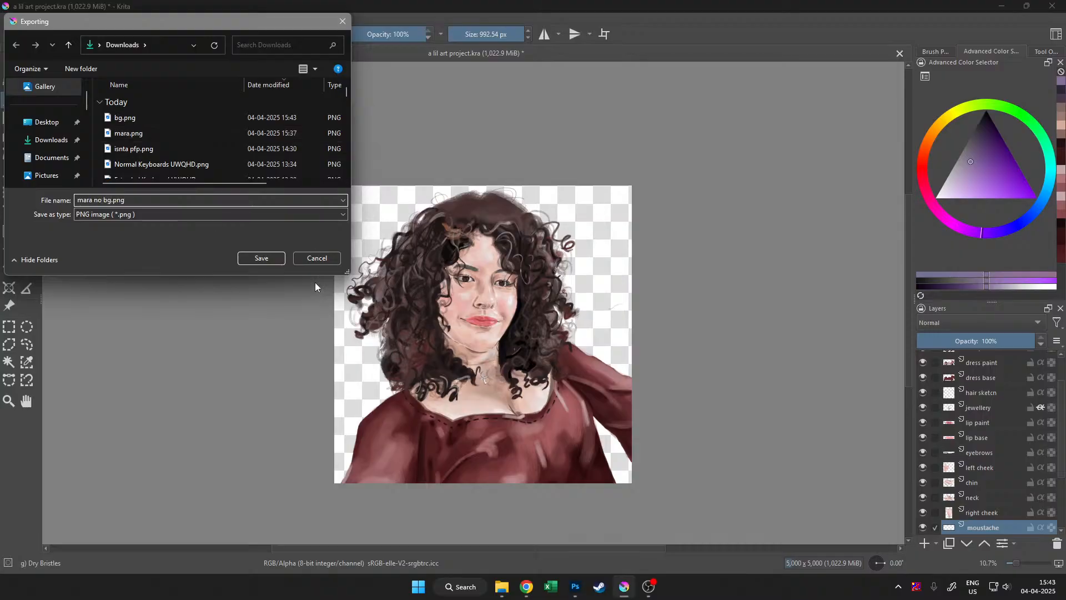
click(270, 259)
click(587, 419)
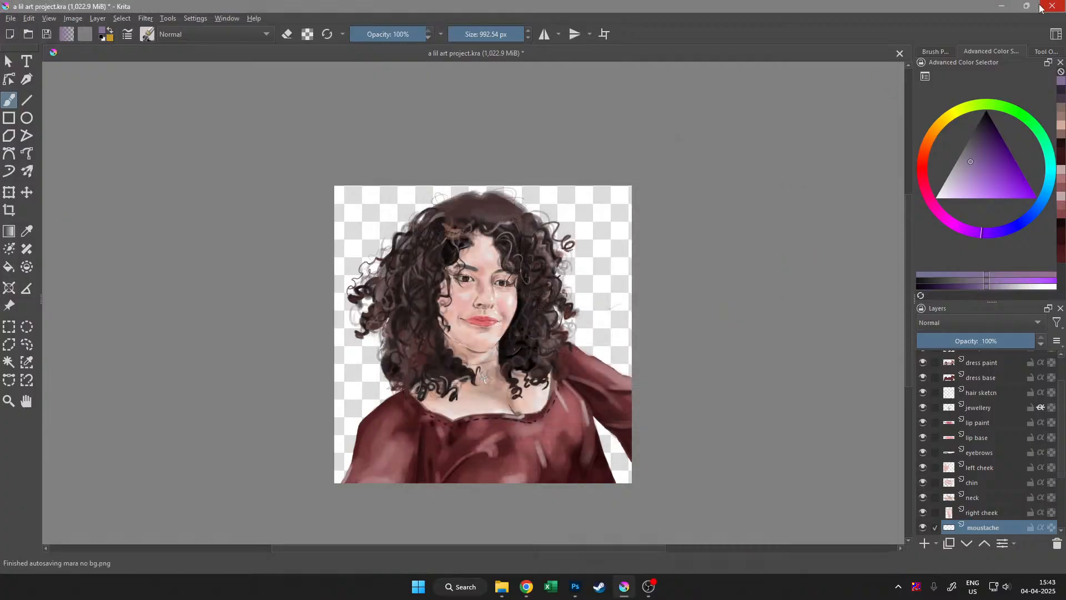
Switch back to Photoshop and toggle Layer 1 copy to compare the portrait with and without the flare, ending with the copy hidden
key(alt+Tab)
drag(670, 408, 642, 387)
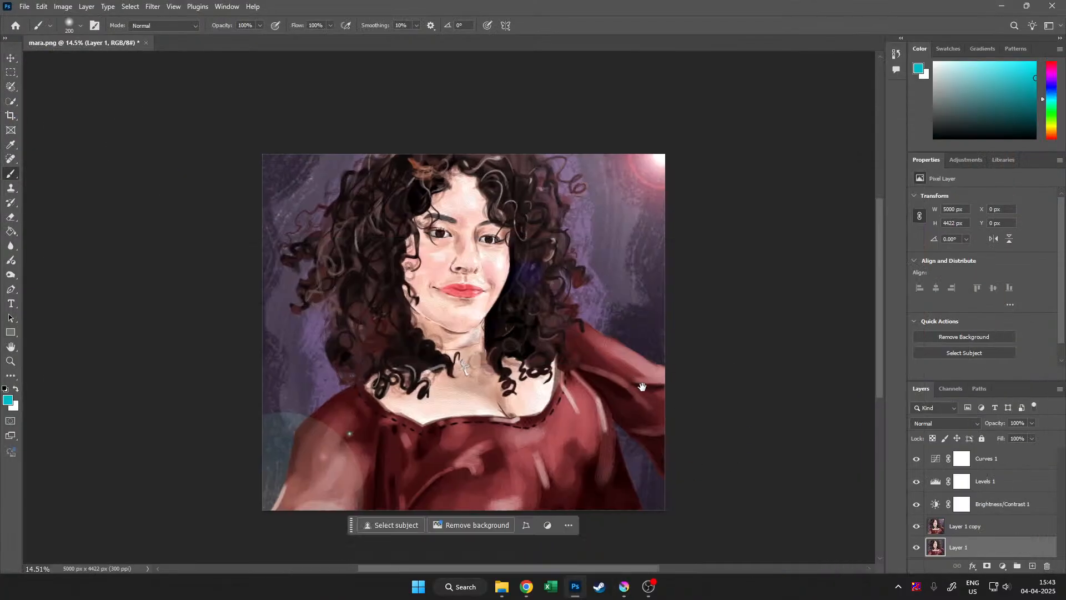
click(917, 526)
click(917, 527)
click(917, 526)
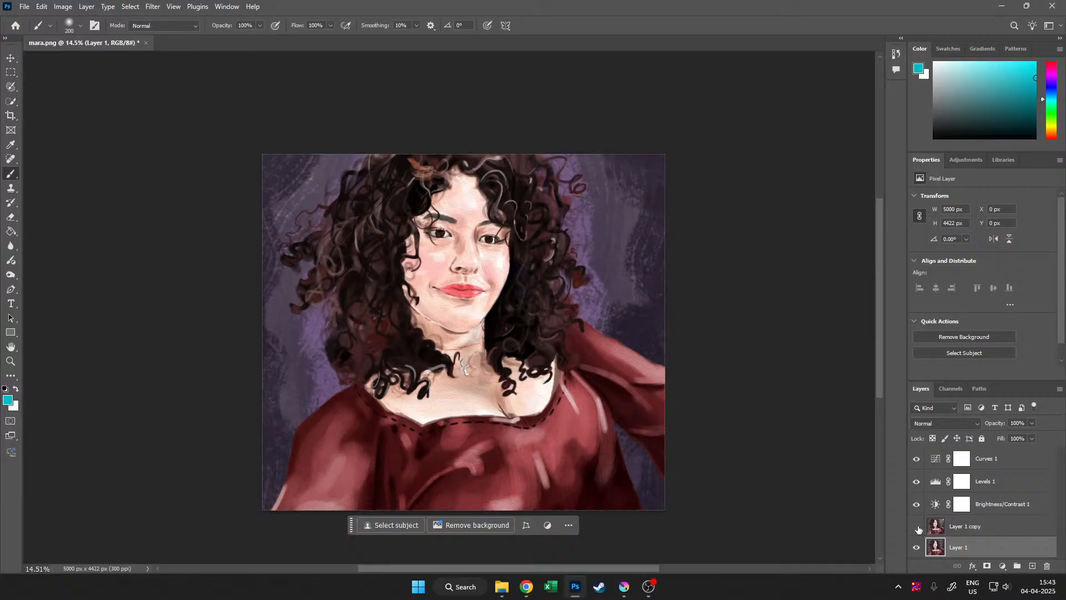
Delete the Layer 1 copy and Layer 1 image layers, keeping the three adjustment layers
click(975, 527)
key(Delete)
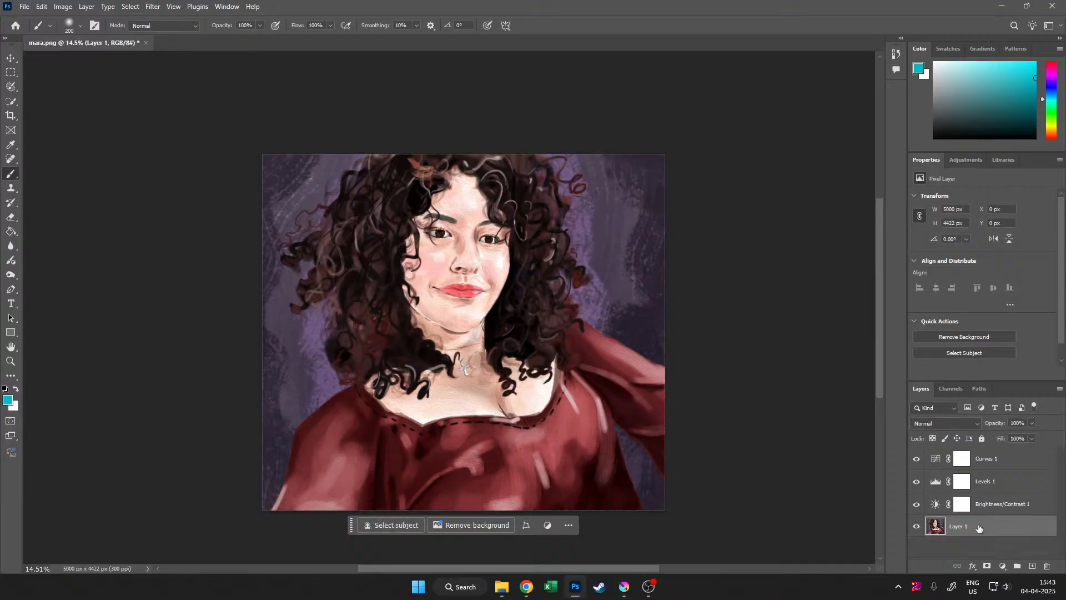
key(Delete)
Place "mara no bg.png" from the Downloads folder into the open document
click(502, 586)
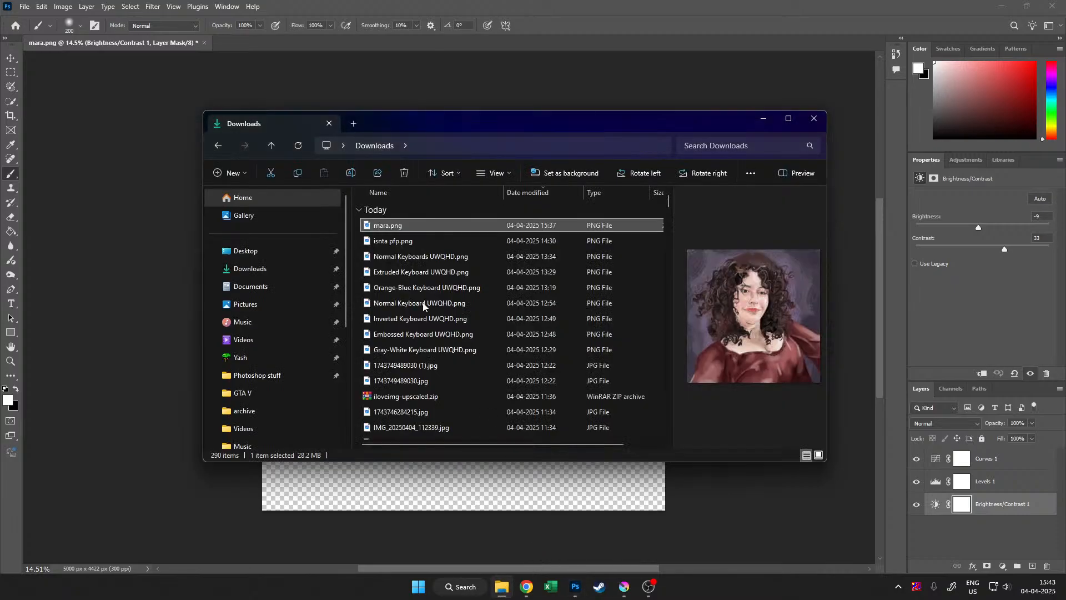
click(403, 241)
click(397, 229)
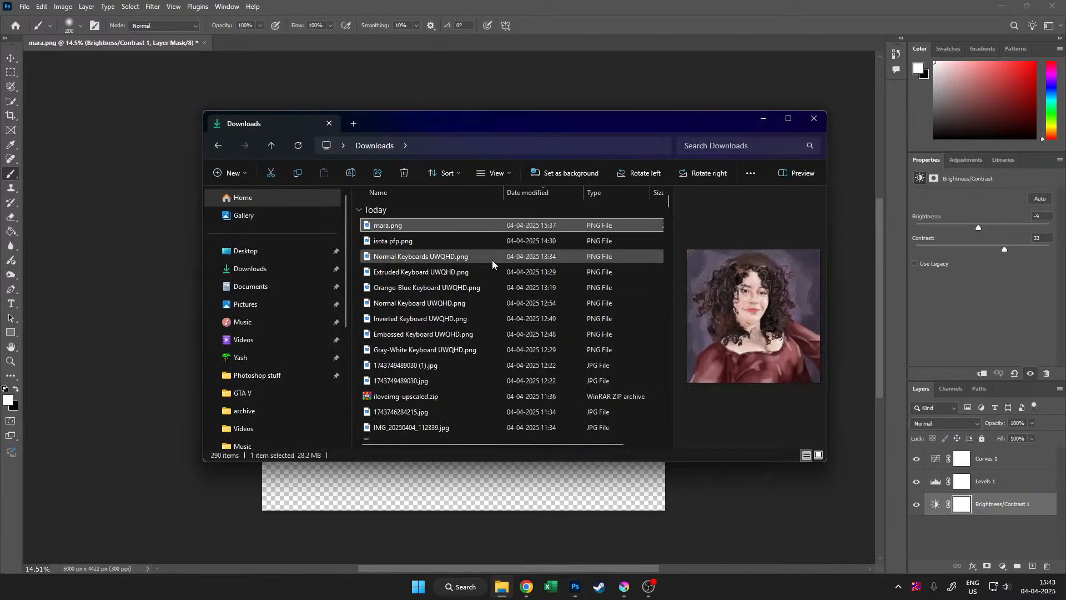
click(425, 224)
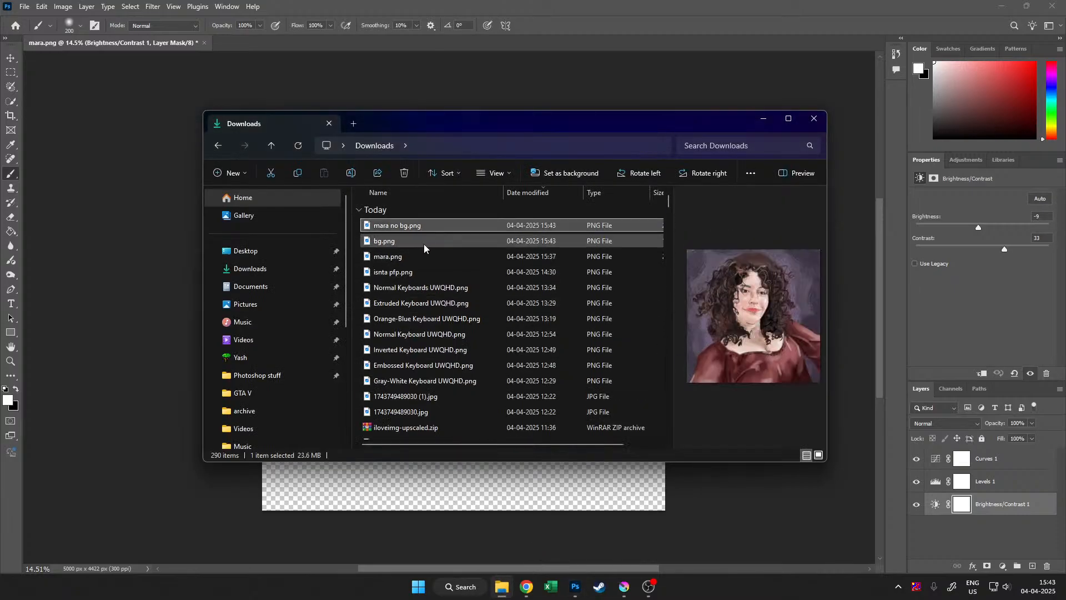
drag(399, 229, 531, 488)
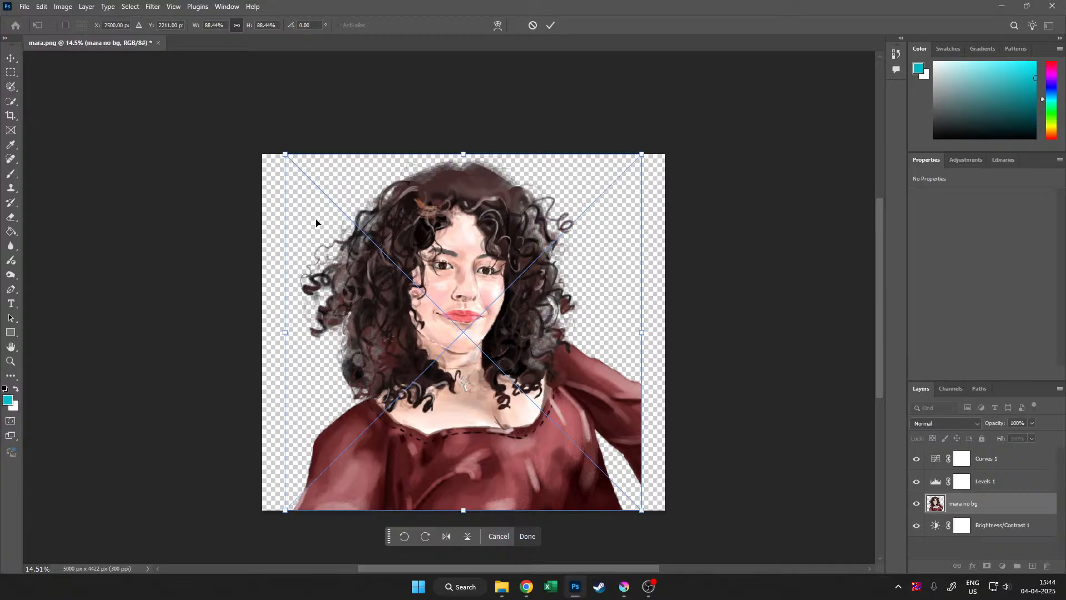
Scale the placed figure to about 100% and align it with the canvas sides and bottom edge, committing the transform
drag(285, 154, 260, 134)
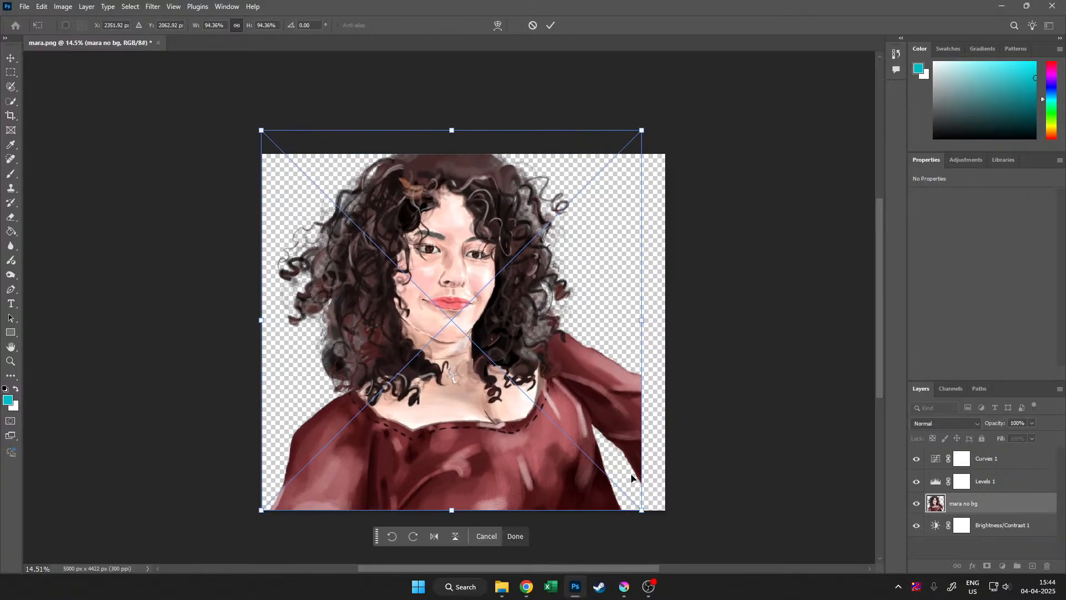
drag(642, 513, 672, 529)
key(ctrl+z)
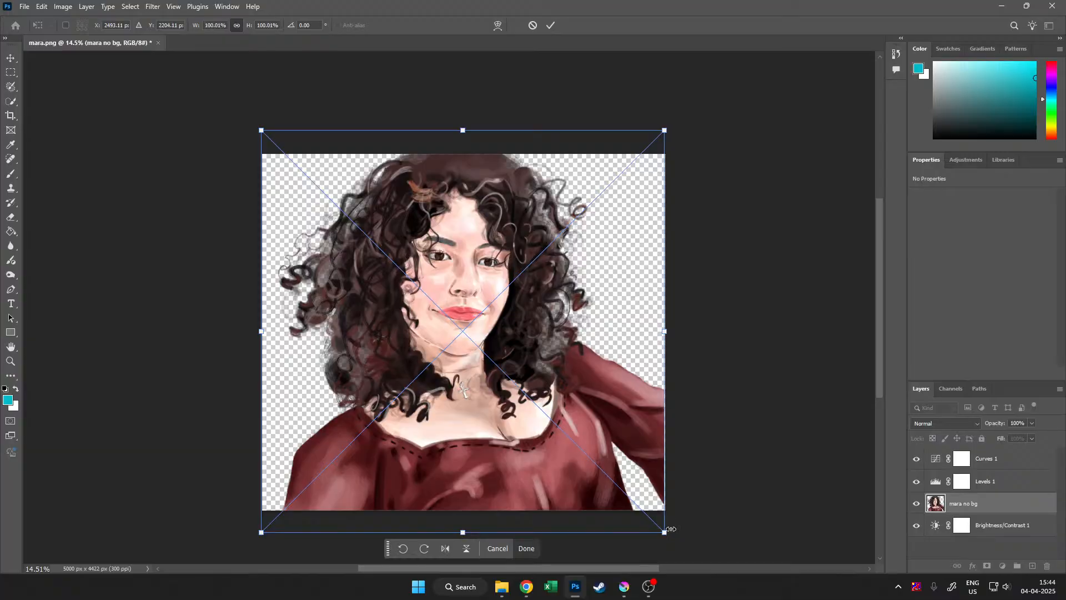
drag(539, 406, 539, 381)
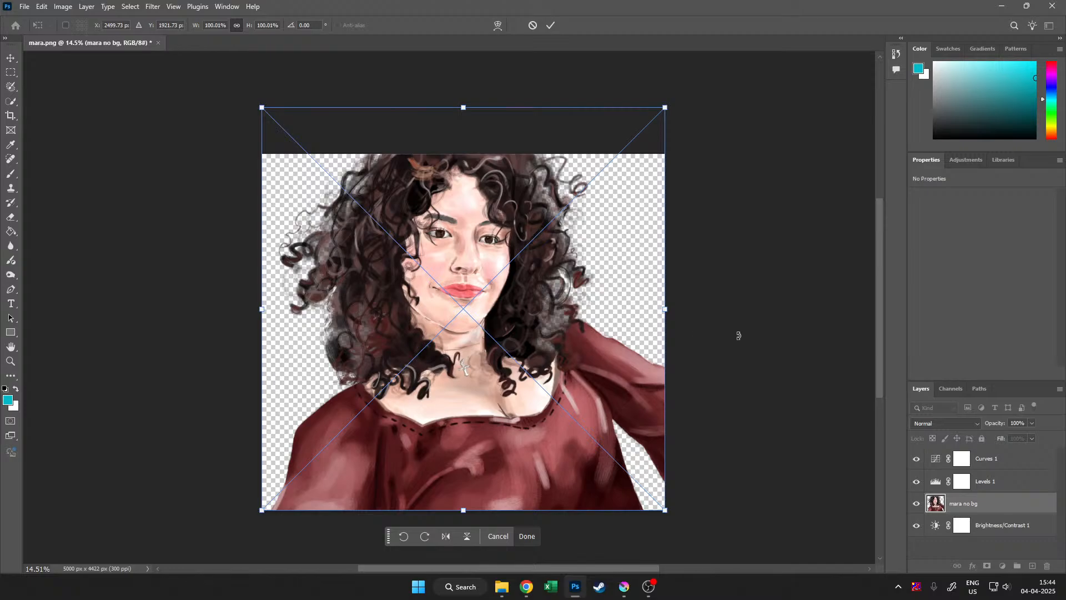
click(527, 535)
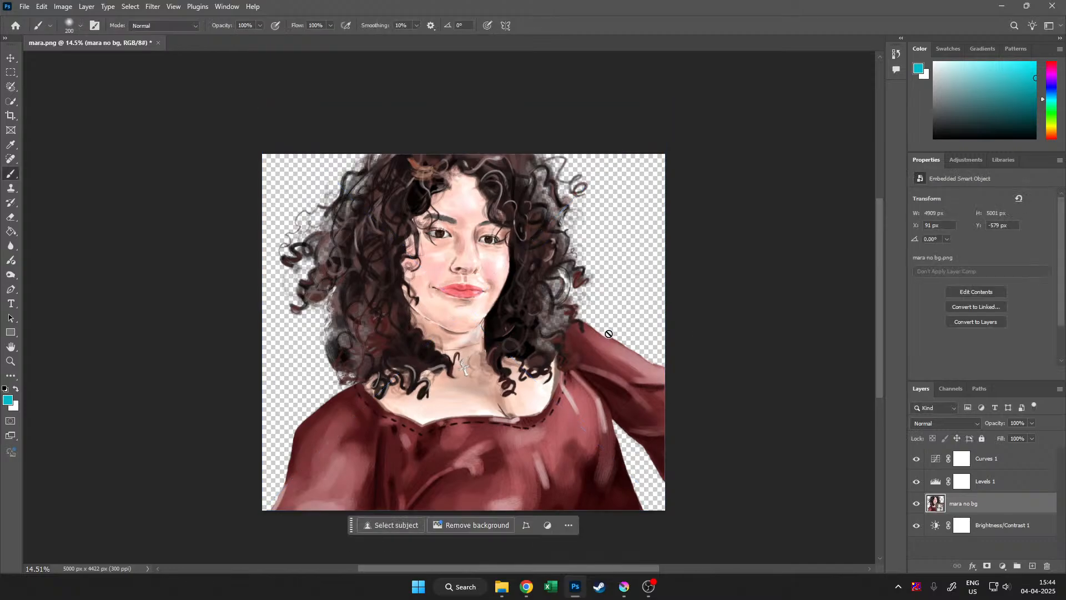
Place "bg.png" from the Downloads folder, scaled to about 100% and aligned with the canvas sides and bottom edge
key(alt+Tab)
click(392, 242)
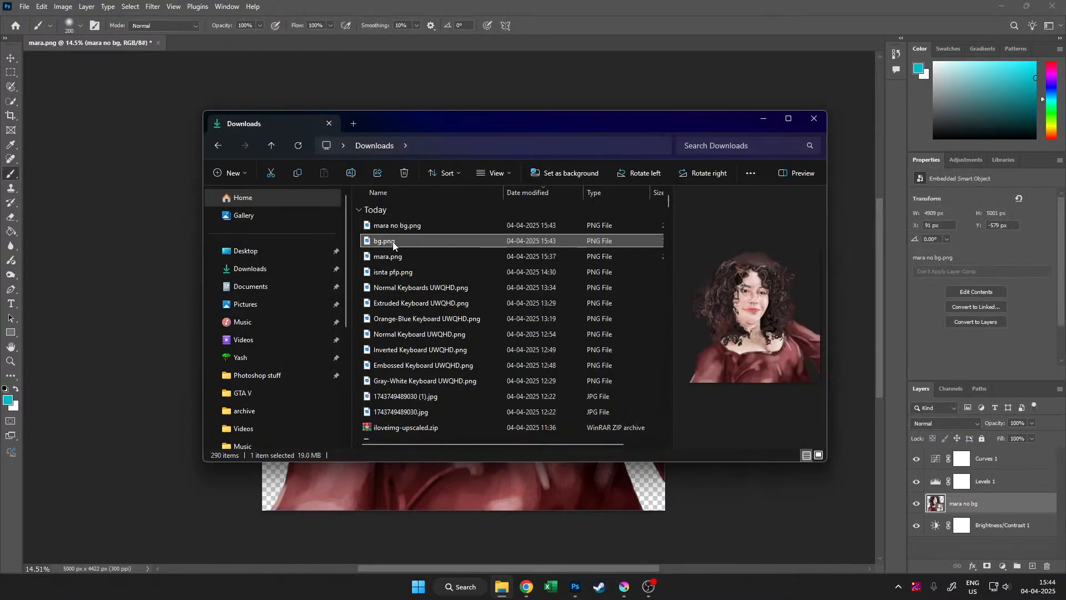
drag(393, 243, 497, 489)
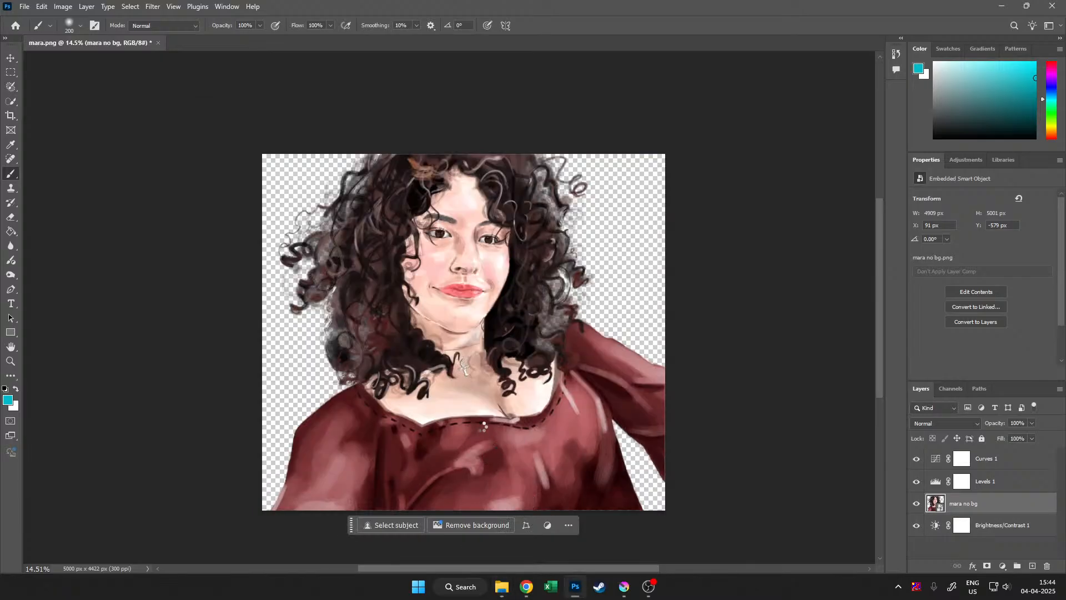
drag(442, 345, 419, 293)
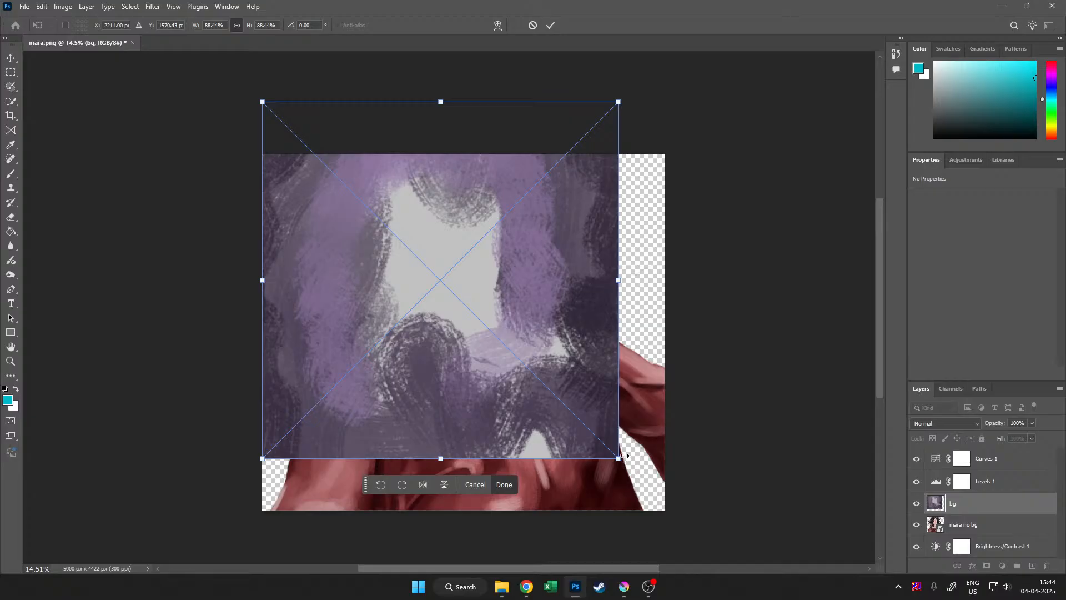
drag(625, 455, 673, 505)
drag(537, 395, 537, 401)
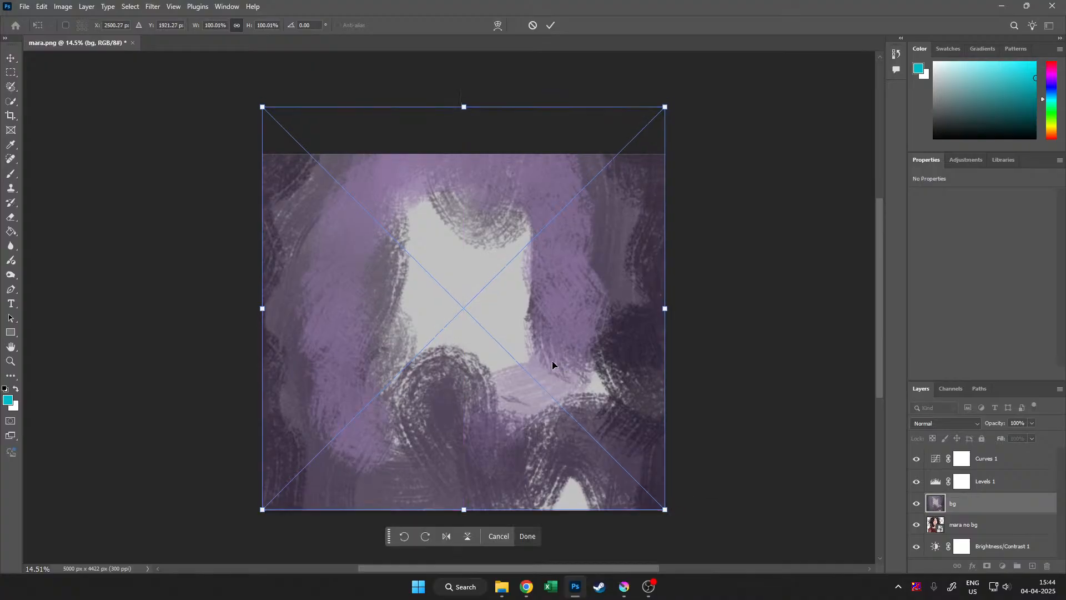
click(535, 538)
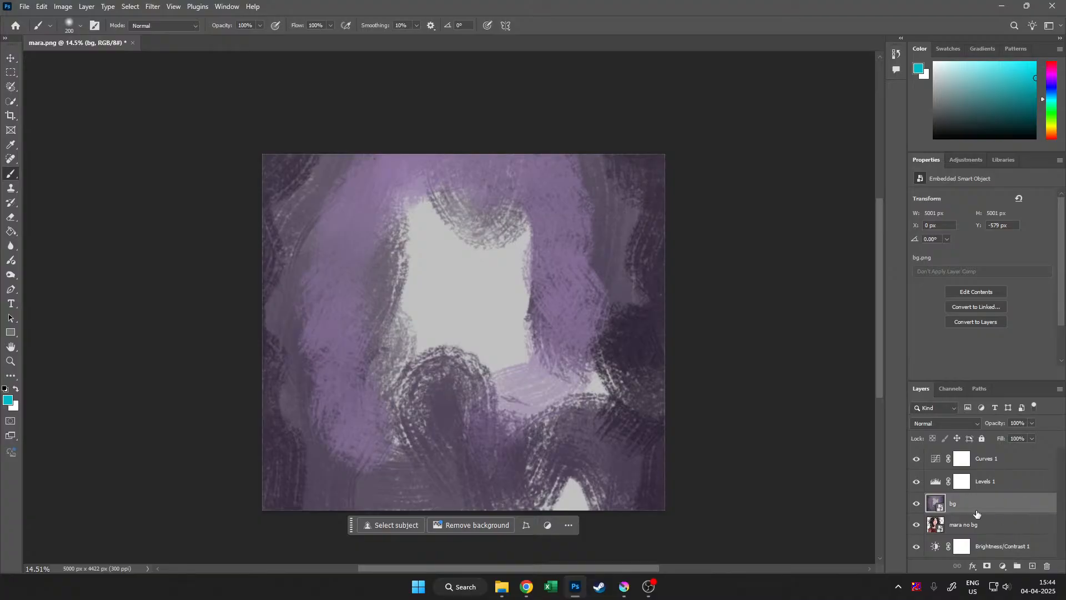
Rasterize the bg and mara no bg layers and move both beneath Brightness/Contrast 1, with bg lowest
right_click(978, 514)
click(974, 469)
right_click(970, 522)
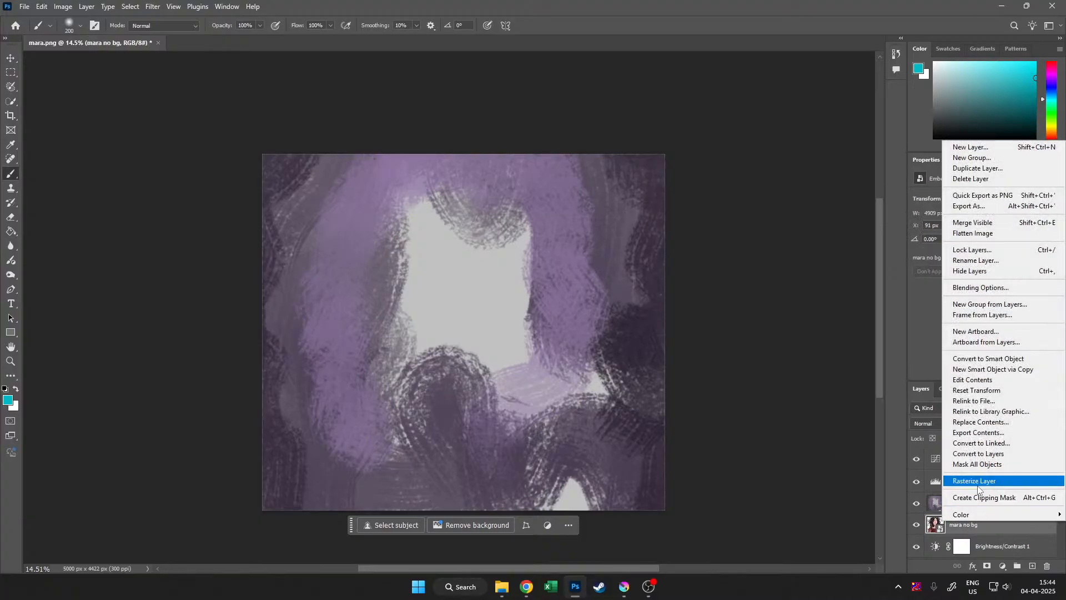
click(978, 484)
drag(969, 530, 975, 551)
drag(969, 505, 985, 554)
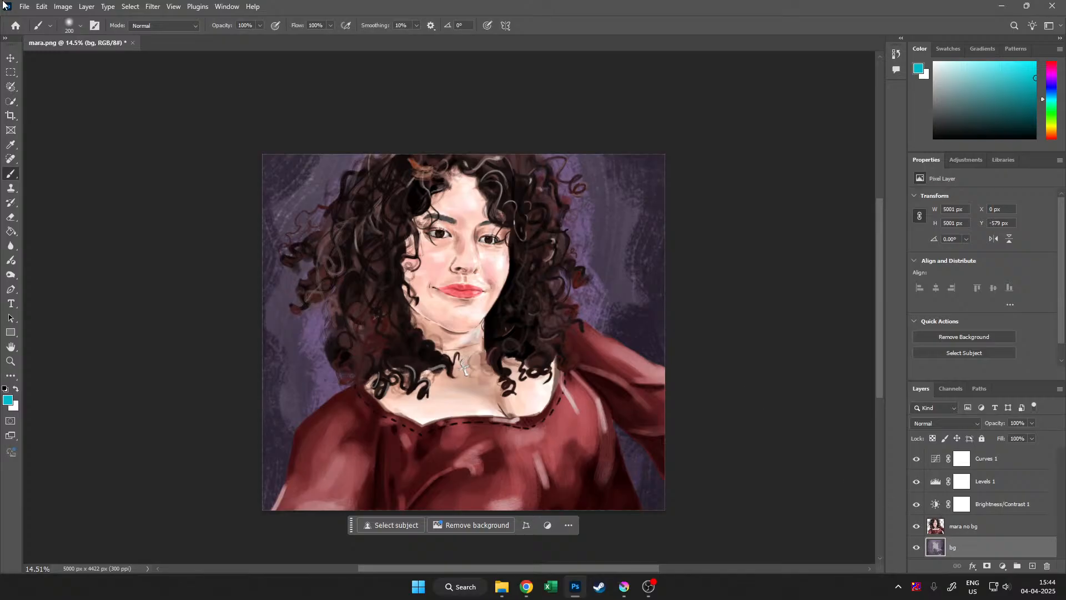
click(153, 6)
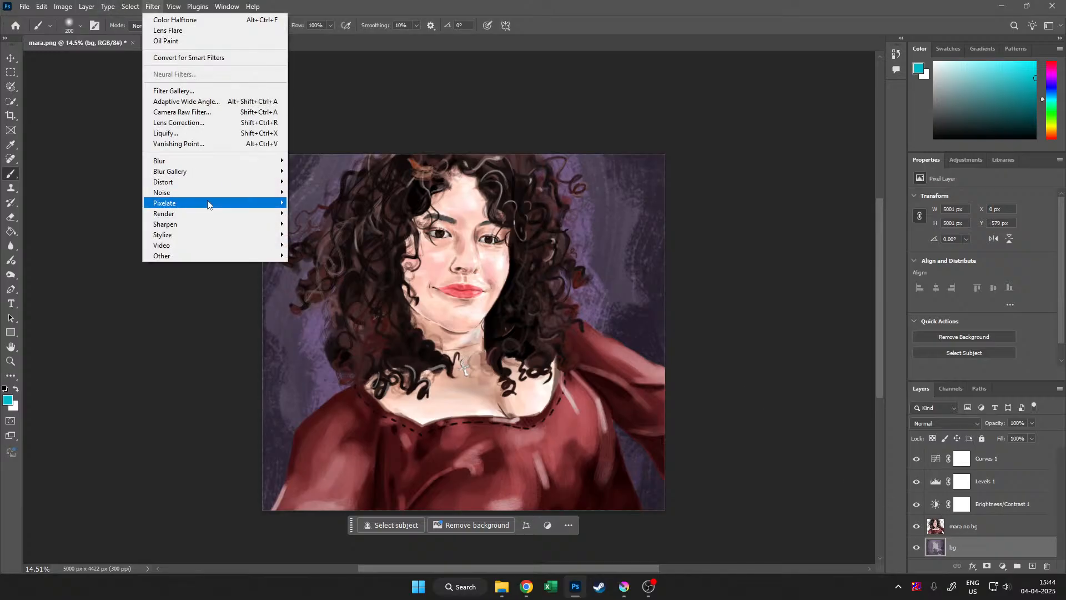
click(189, 15)
drag(270, 247, 328, 289)
drag(492, 395, 433, 395)
drag(576, 421, 350, 247)
drag(417, 348, 408, 333)
drag(409, 333, 445, 371)
Try the Color Halftone filter on the bg layer with a maximum radius of 8 pixels and undo it
click(150, 10)
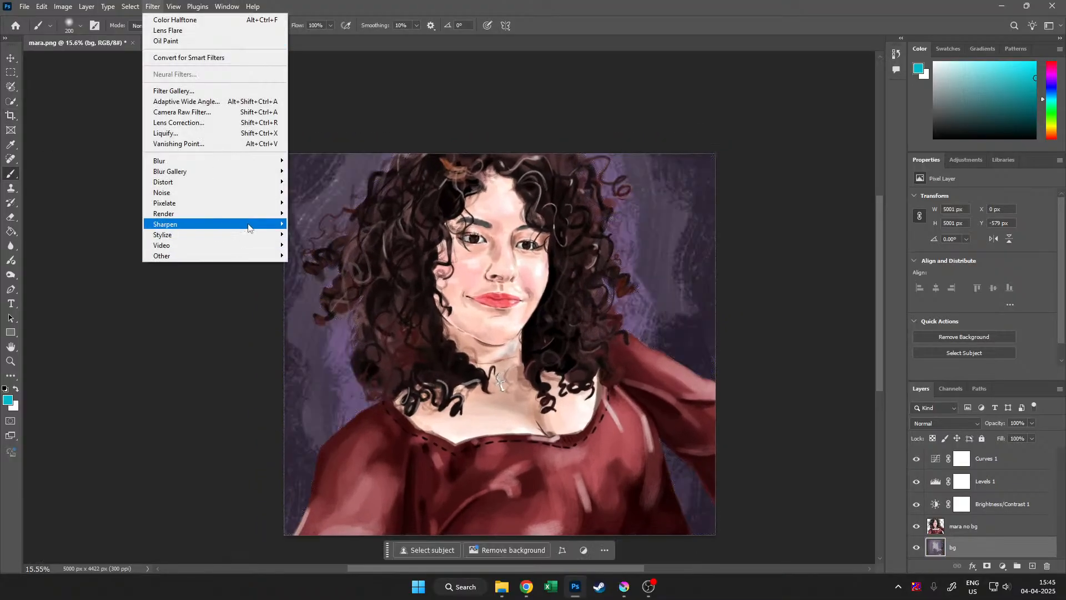
mouse_move(258, 206)
click(317, 203)
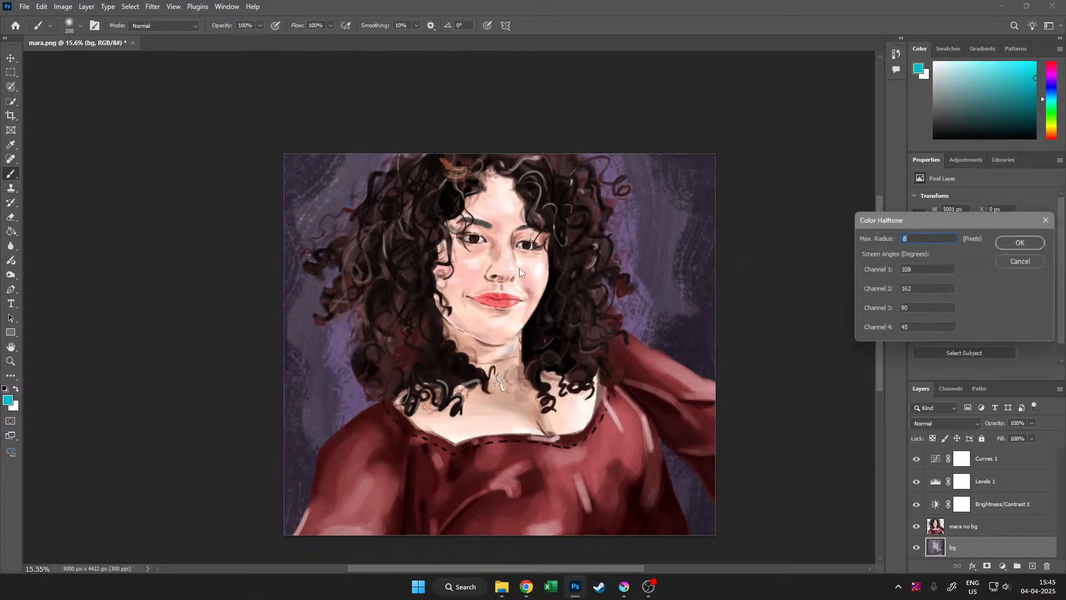
drag(890, 225, 620, 236)
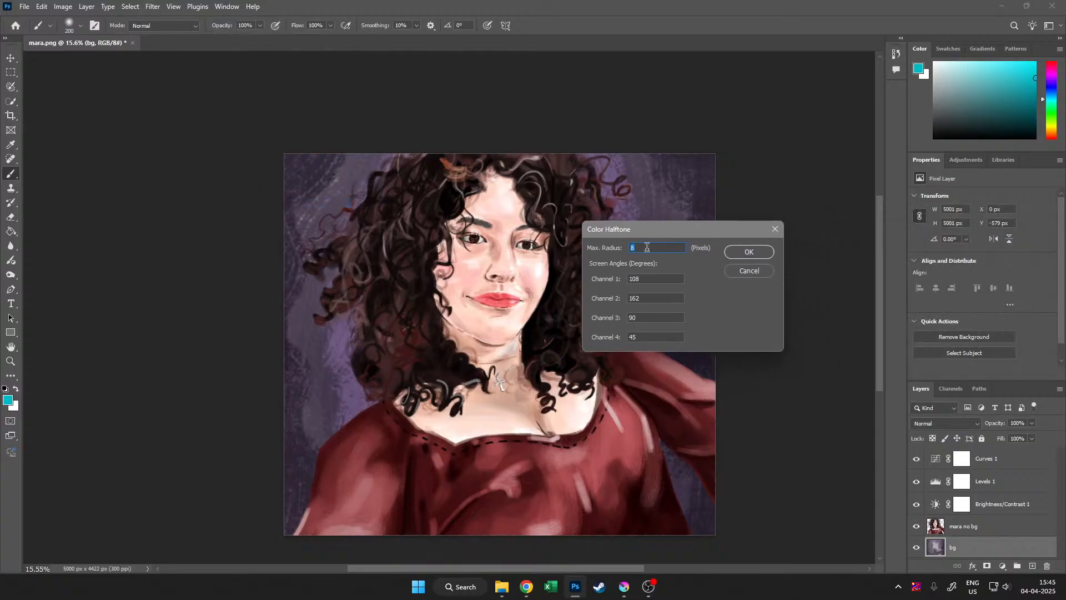
click(770, 253)
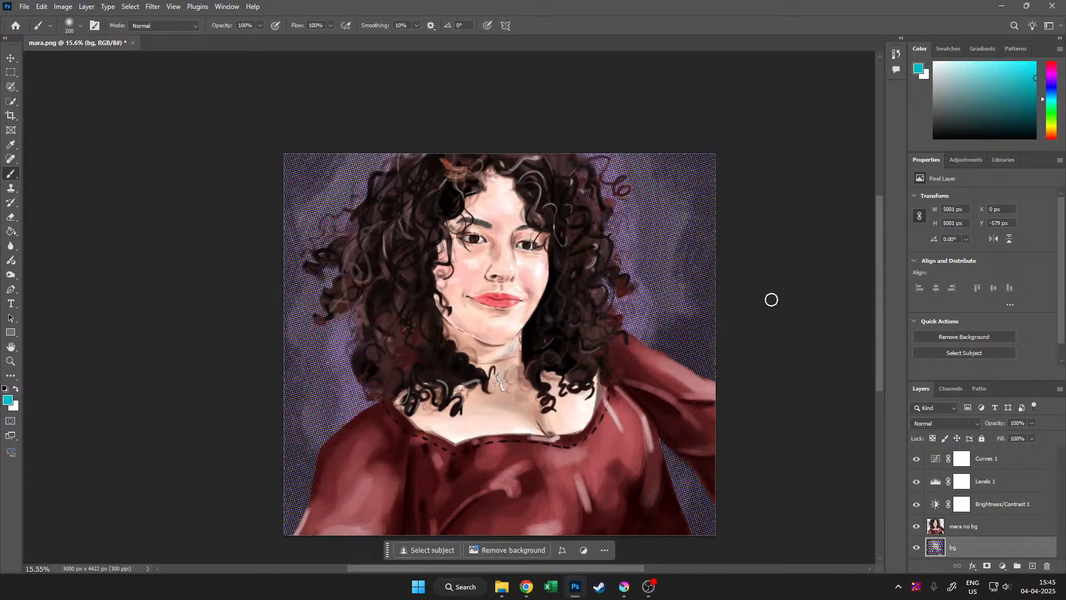
key(ctrl+z)
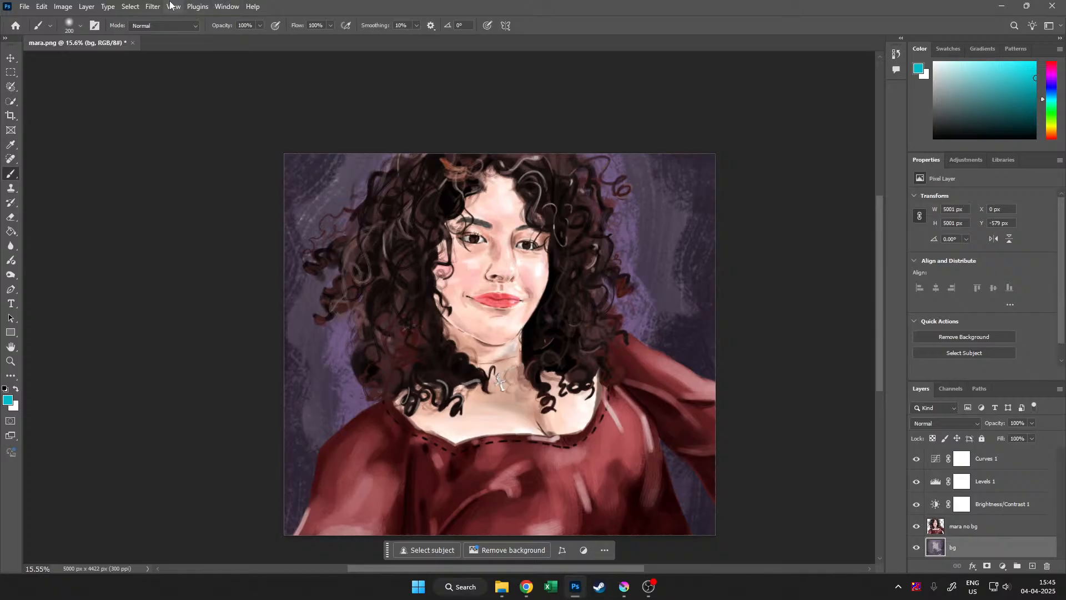
Apply the Color Halftone filter to the bg layer with a maximum radius of 4 pixels
click(153, 7)
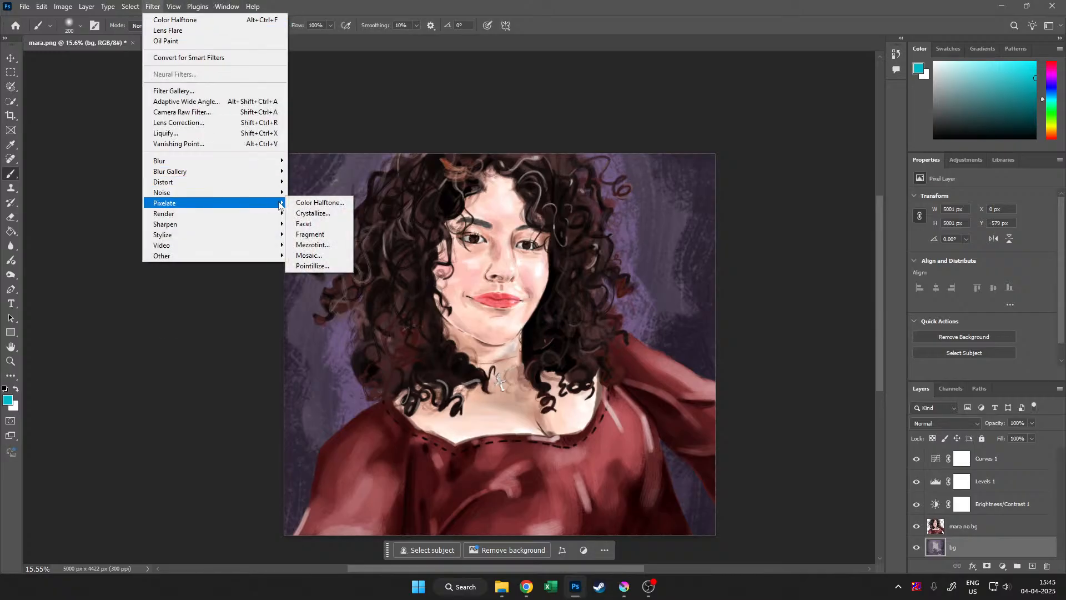
click(307, 203)
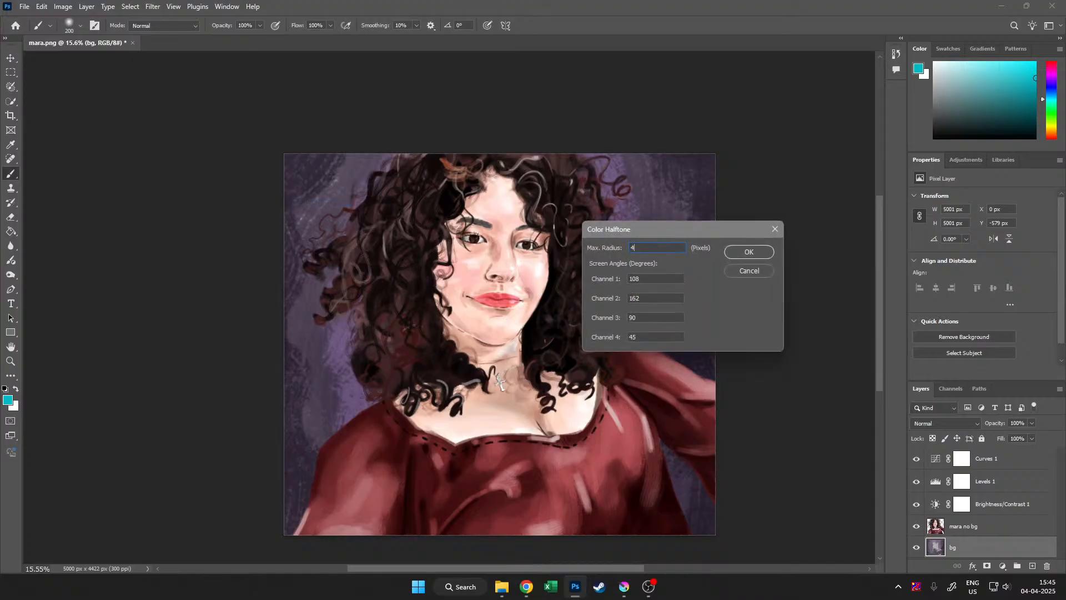
text(4)
click(749, 252)
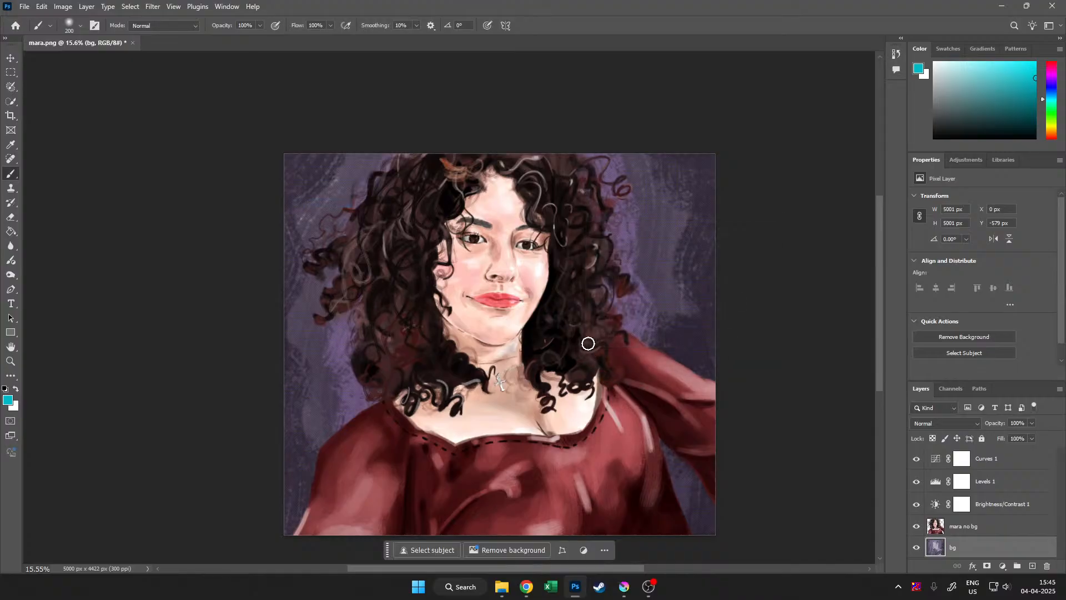
Apply the Oil Paint filter to the mara no bg layer
drag(634, 322, 622, 349)
drag(623, 349, 683, 370)
drag(684, 371, 614, 385)
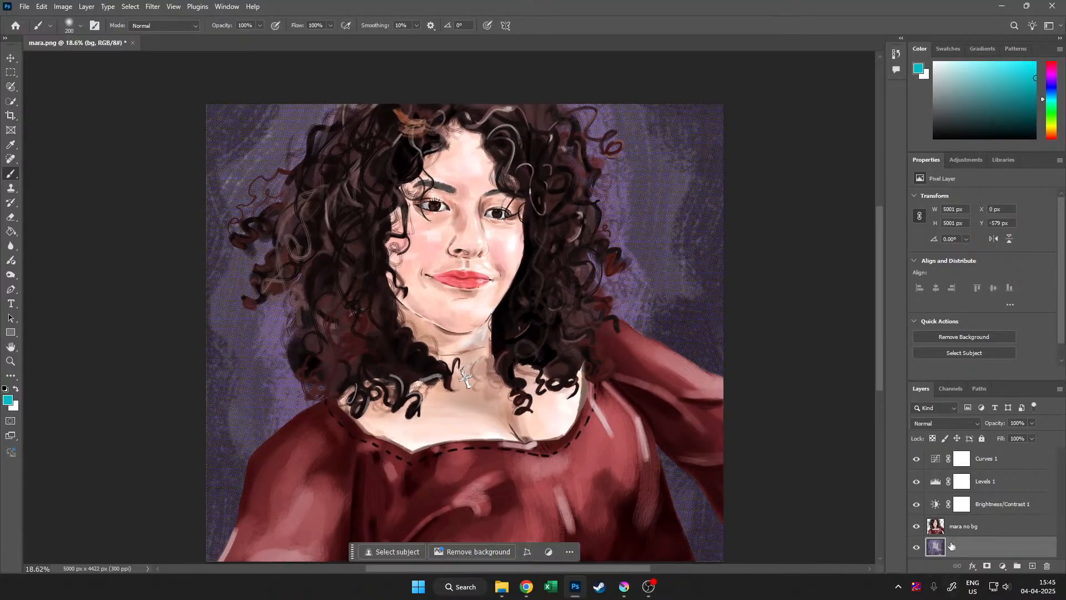
click(961, 526)
click(153, 6)
click(166, 43)
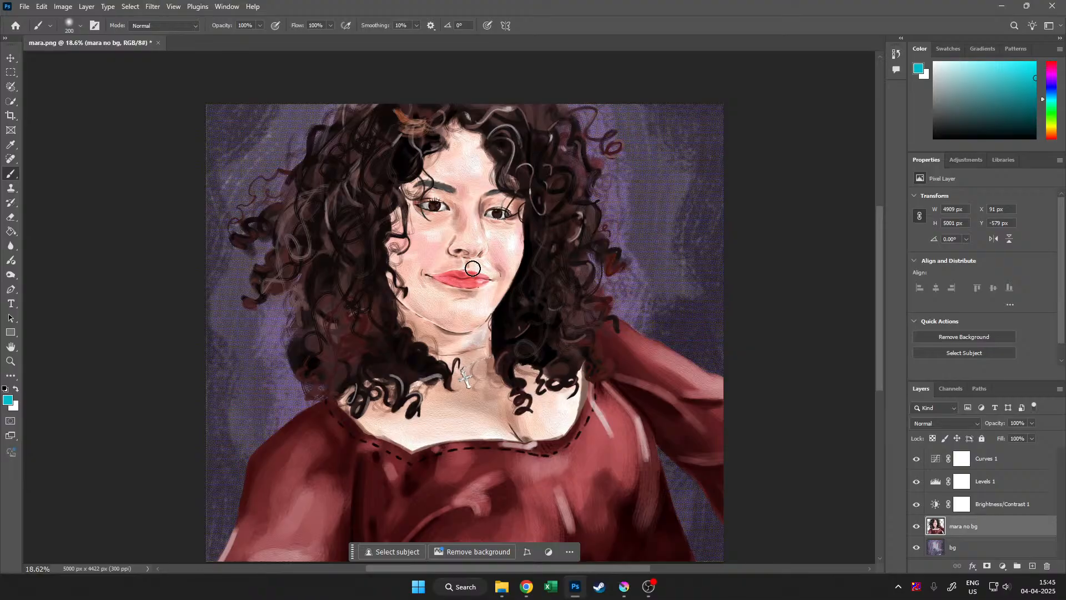
Inspect the oil-painted figure against the halftone background, both as a whole and close up
mouse_move(488, 299)
mouse_down()
mouse_move(466, 289)
mouse_move(488, 296)
mouse_up()
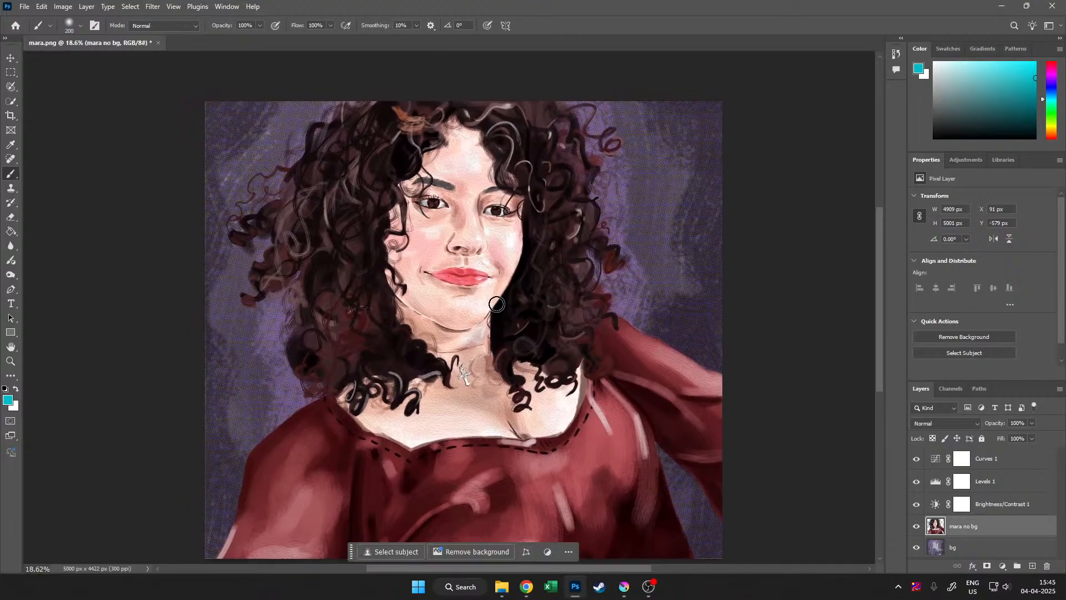
mouse_move(544, 319)
mouse_down()
mouse_move(542, 343)
mouse_move(579, 346)
mouse_move(515, 345)
mouse_move(537, 339)
mouse_up()
drag(524, 328, 603, 380)
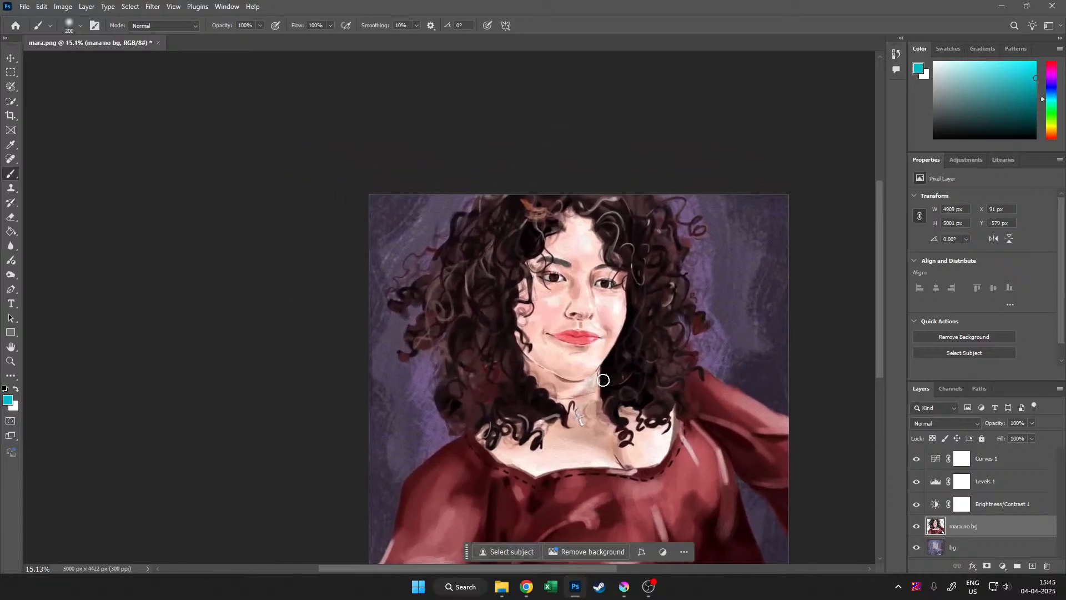
drag(746, 444, 654, 420)
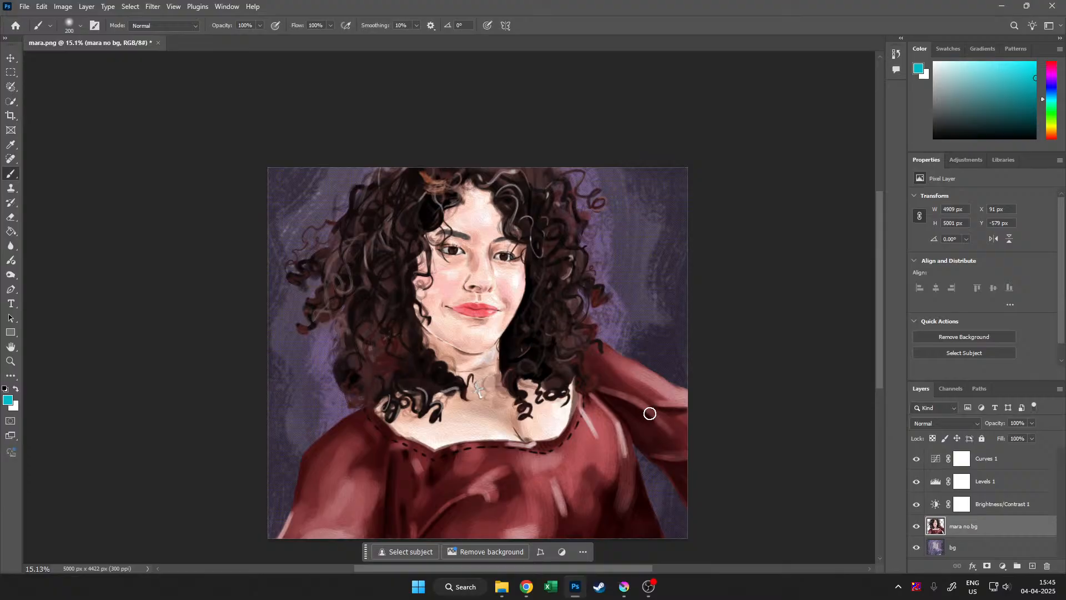
drag(615, 408, 563, 436)
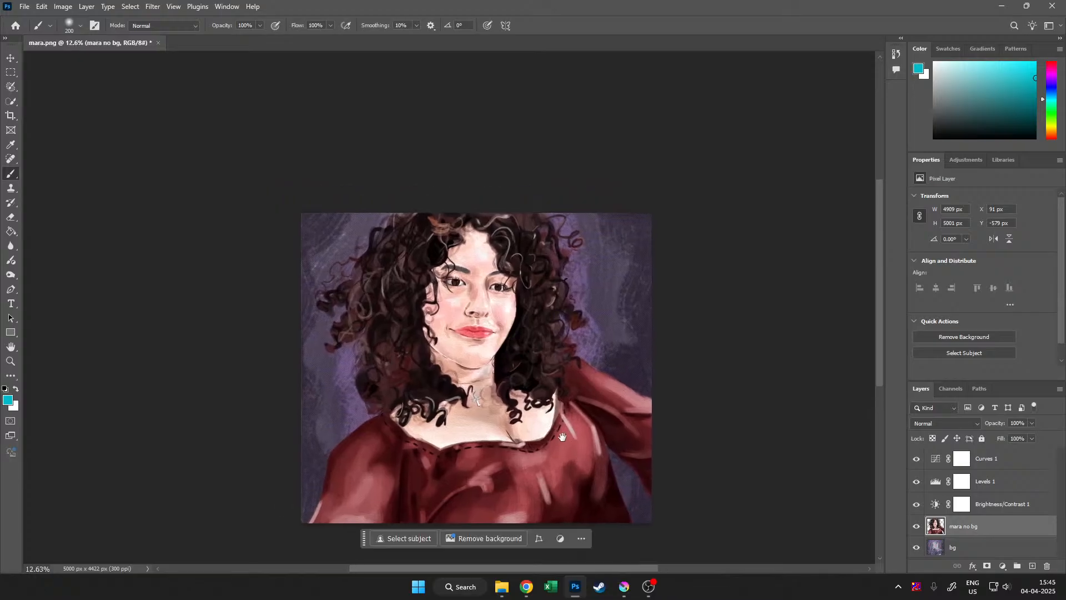
drag(475, 315, 449, 376)
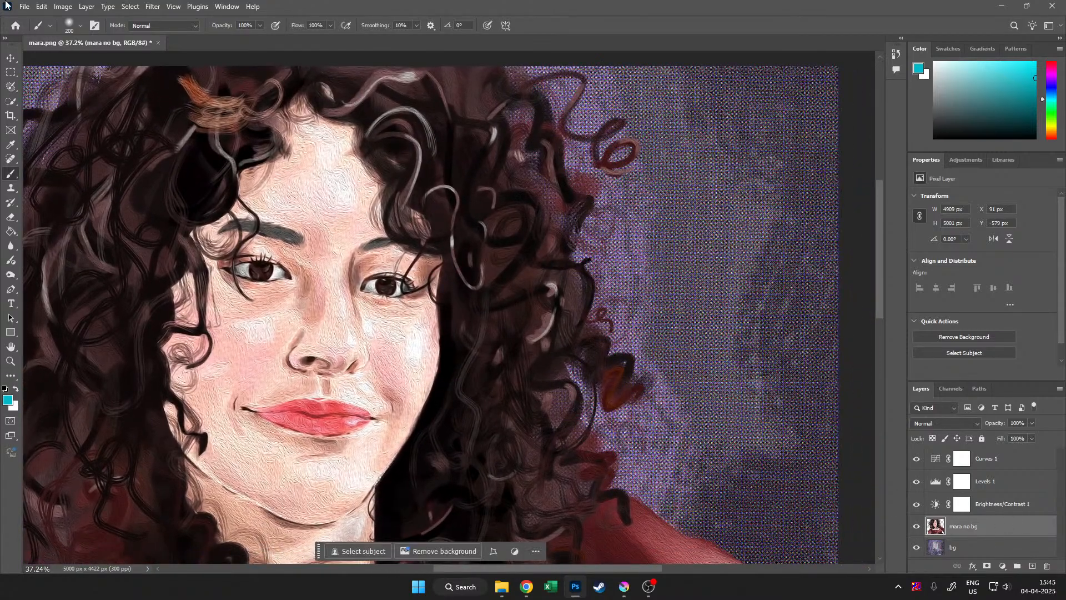
click(154, 6)
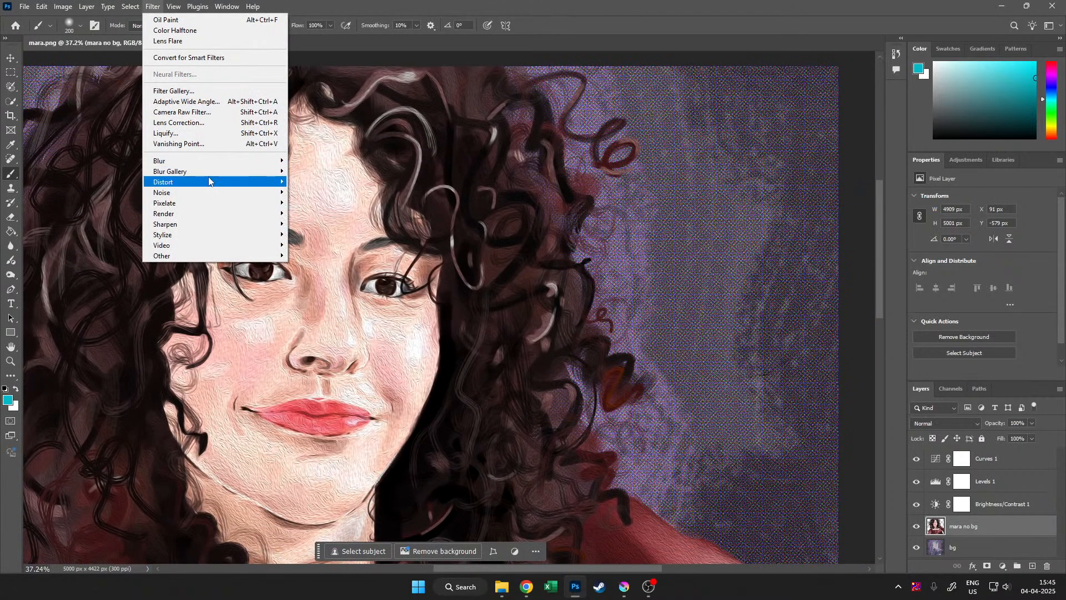
mouse_move(209, 178)
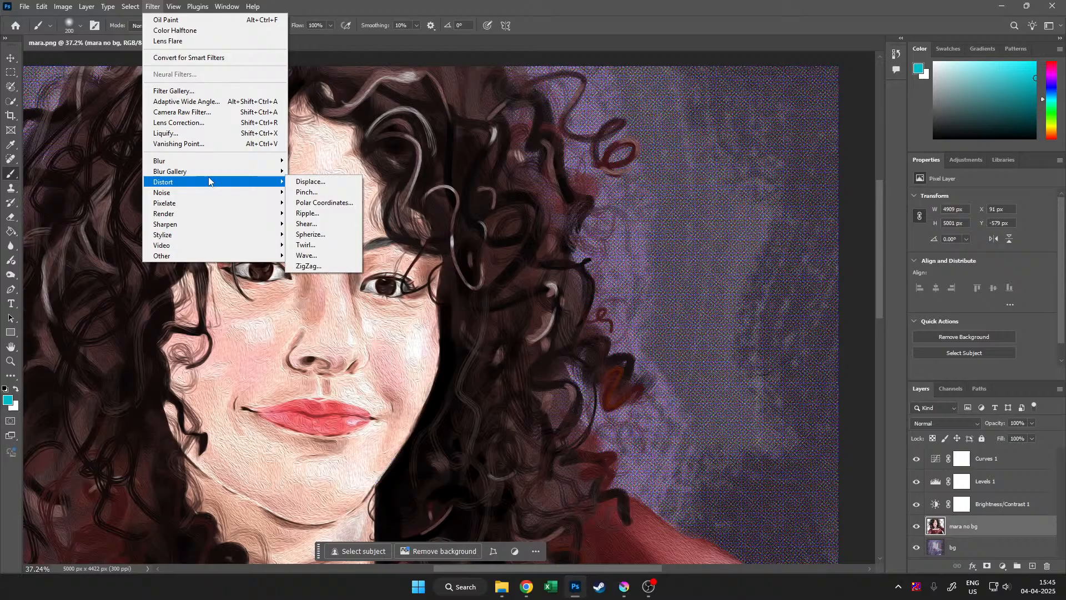
click(308, 245)
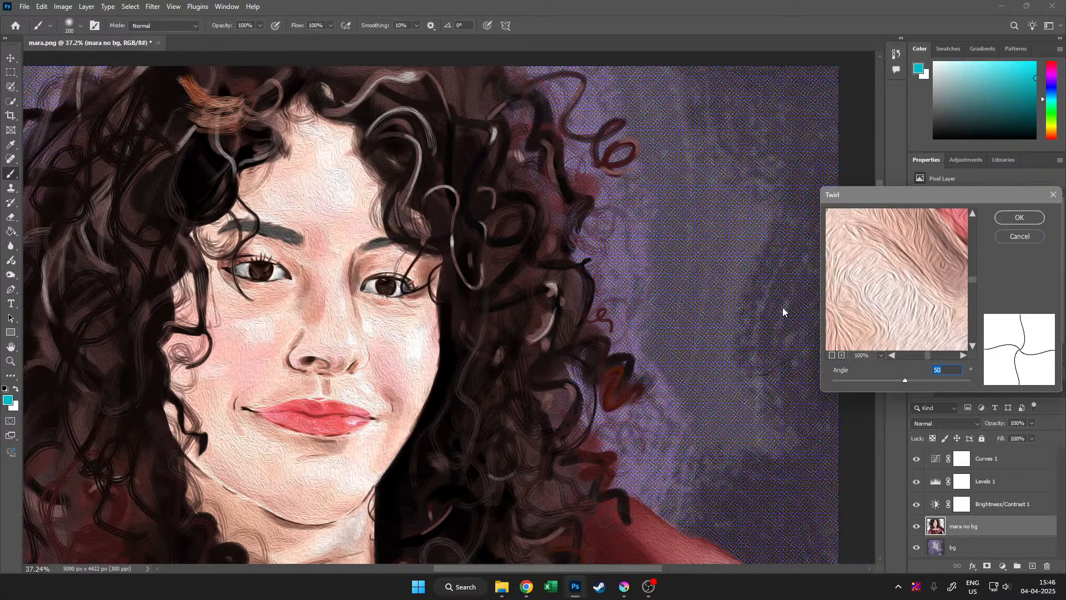
click(831, 354)
click(831, 355)
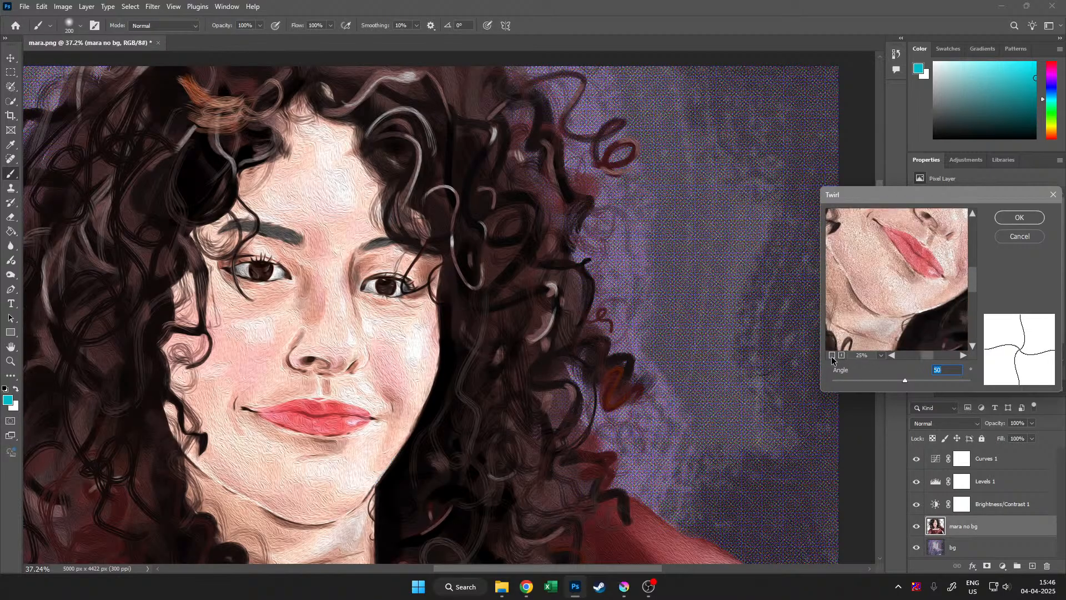
click(832, 355)
click(1019, 236)
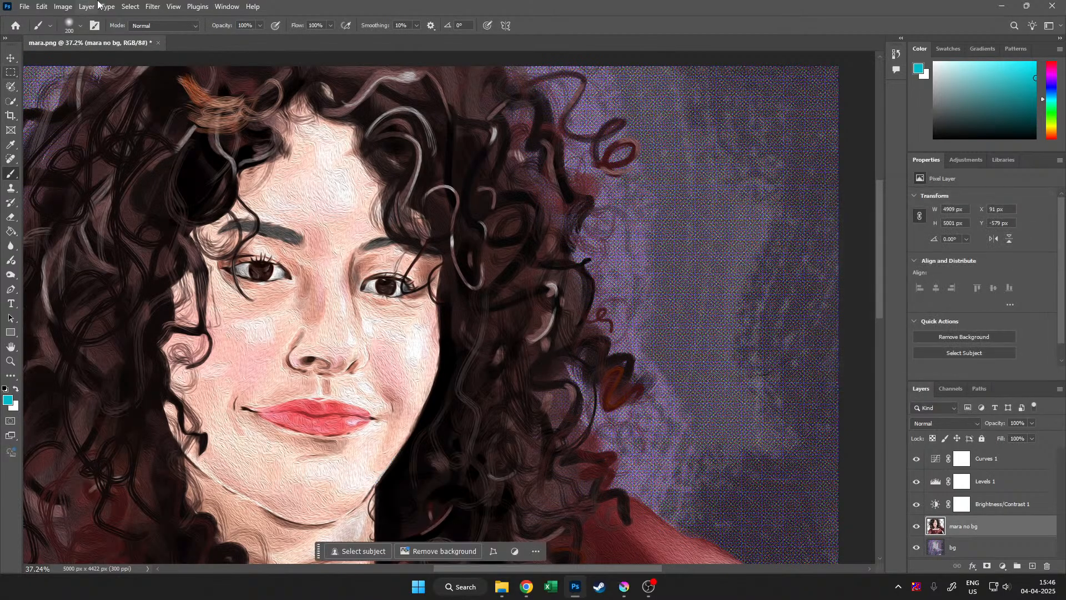
click(153, 6)
mouse_move(188, 239)
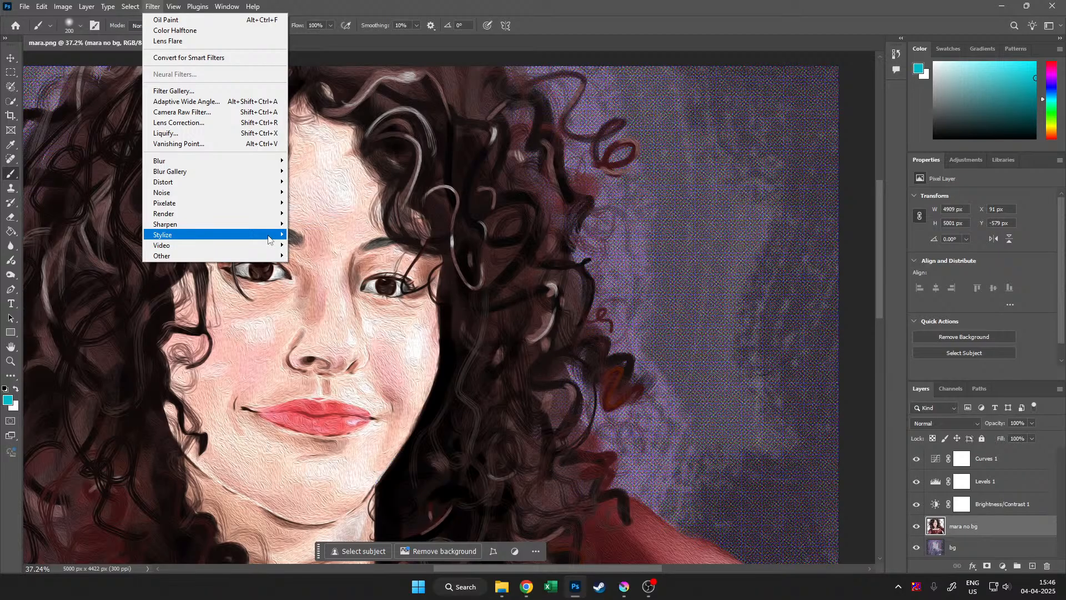
Apply the Extrude filter to the bg layer using random blocks with a size of 10 pixels and a depth of 20
double_click(983, 547)
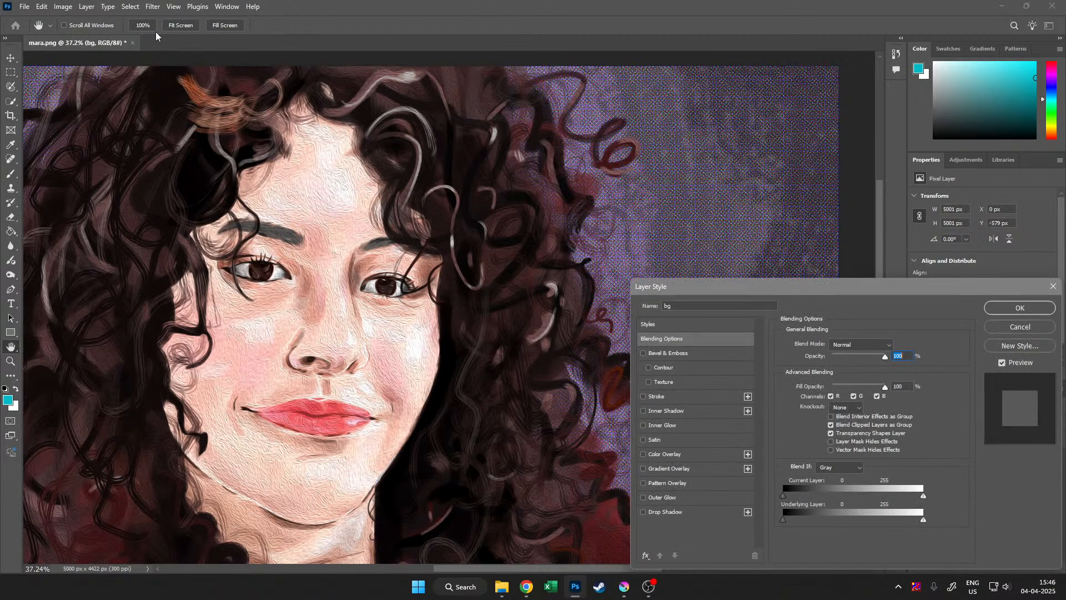
click(994, 309)
key(b)
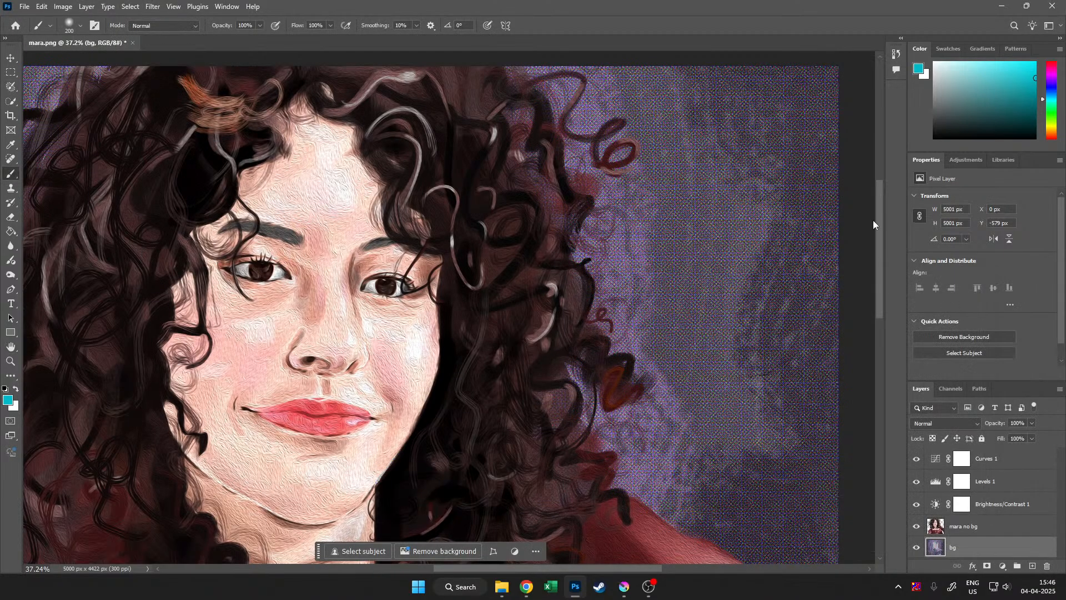
click(154, 6)
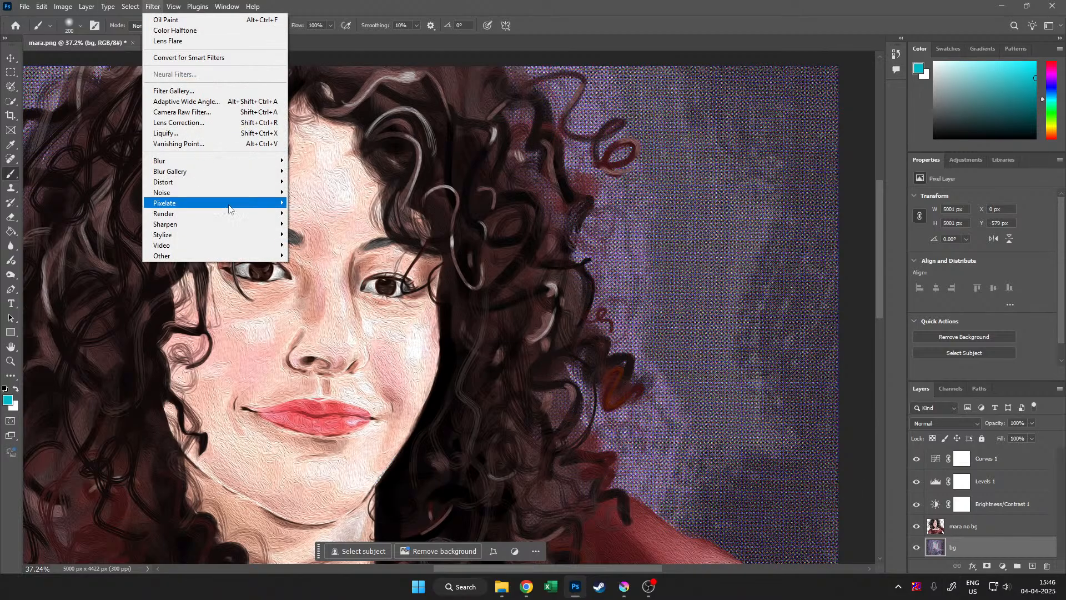
mouse_move(271, 207)
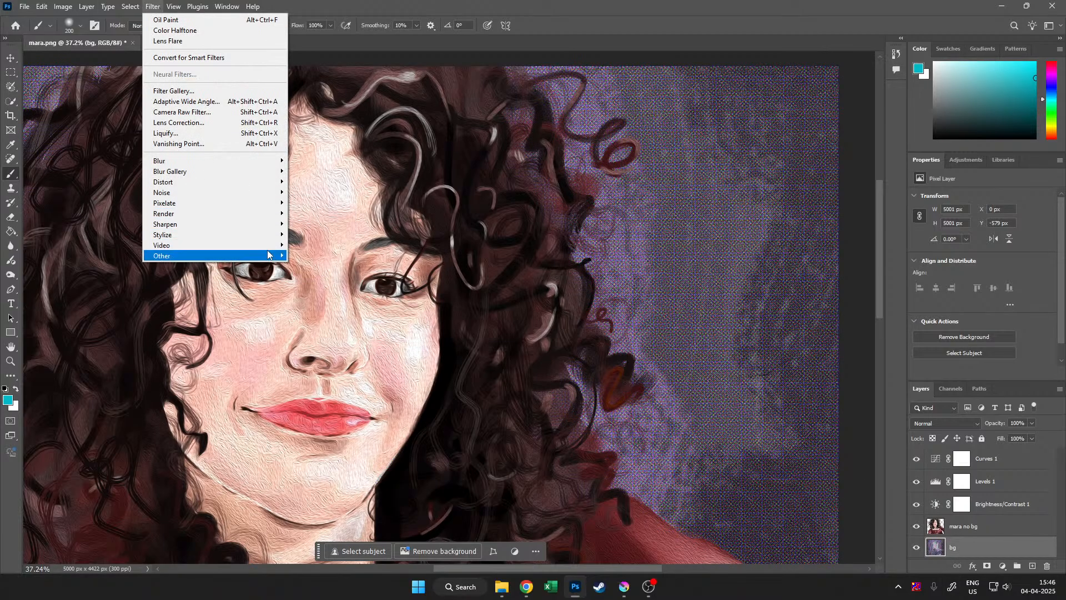
mouse_move(269, 238)
click(302, 255)
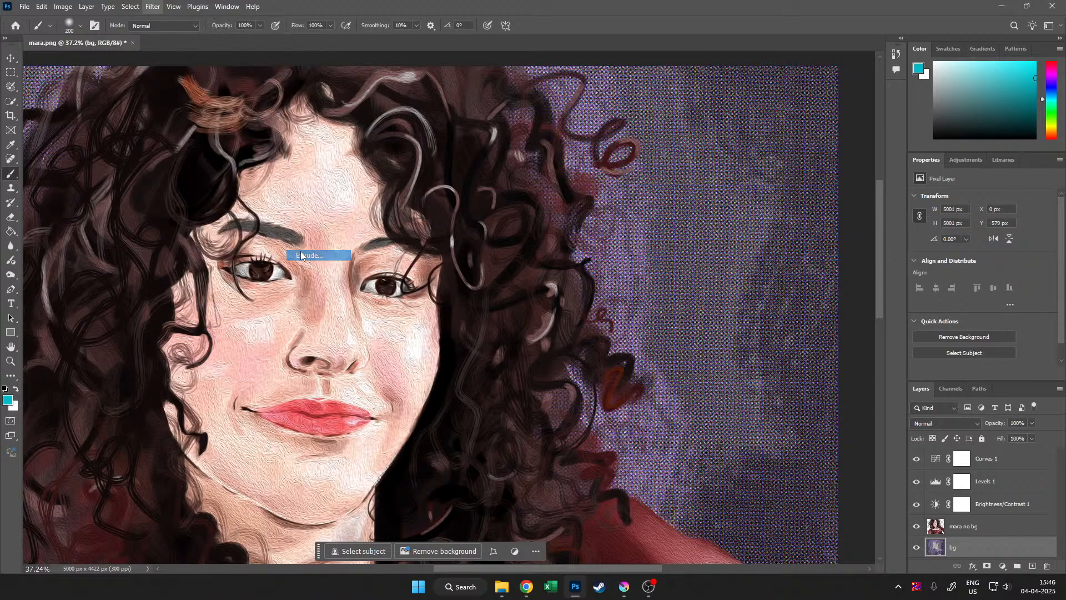
drag(901, 233, 723, 208)
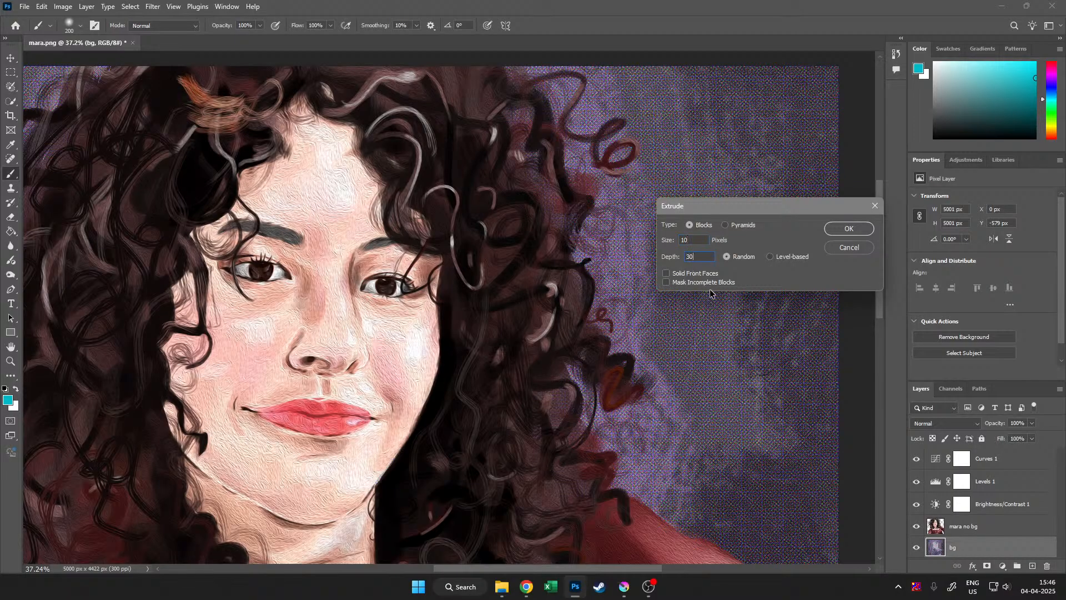
text(20)
click(848, 229)
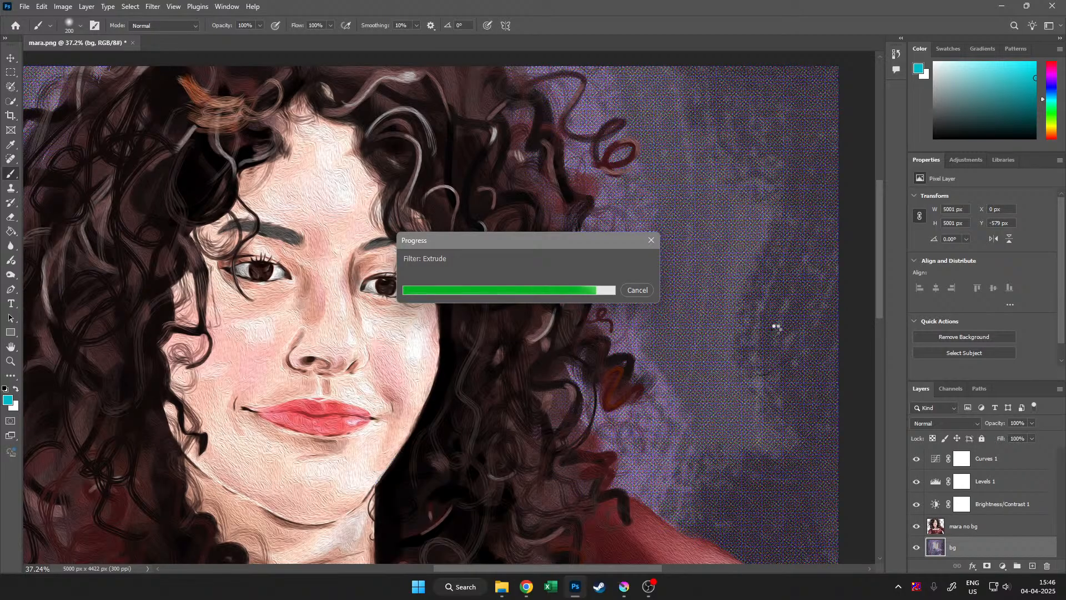
Try the same Extrude filter on the mara no bg layer and undo it
key(ctrl+space)
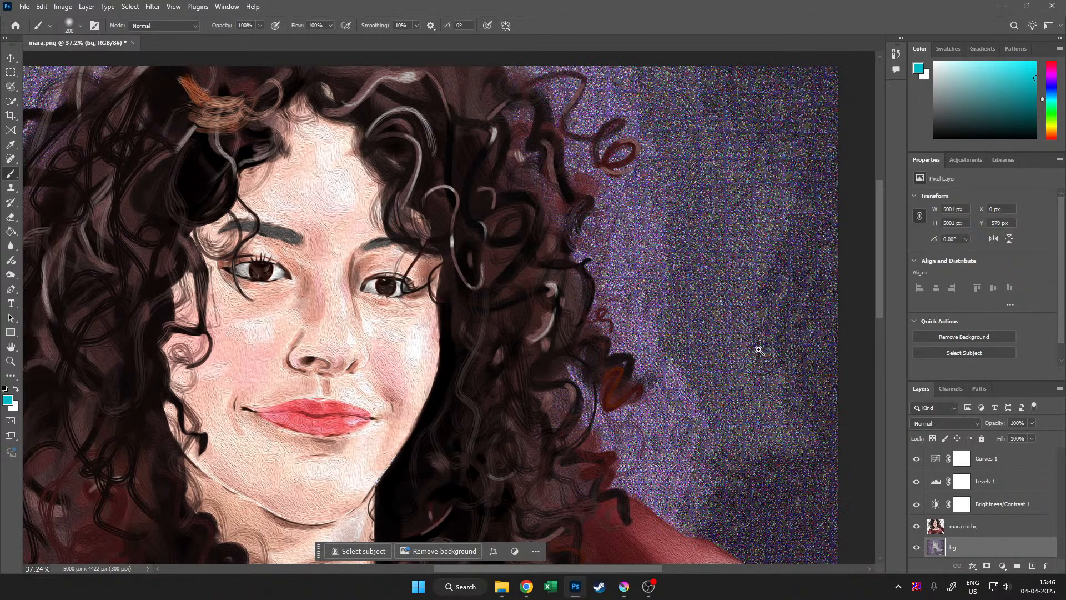
drag(659, 361, 541, 306)
mouse_move(570, 378)
mouse_down()
mouse_move(511, 379)
mouse_move(566, 371)
mouse_move(560, 378)
mouse_up()
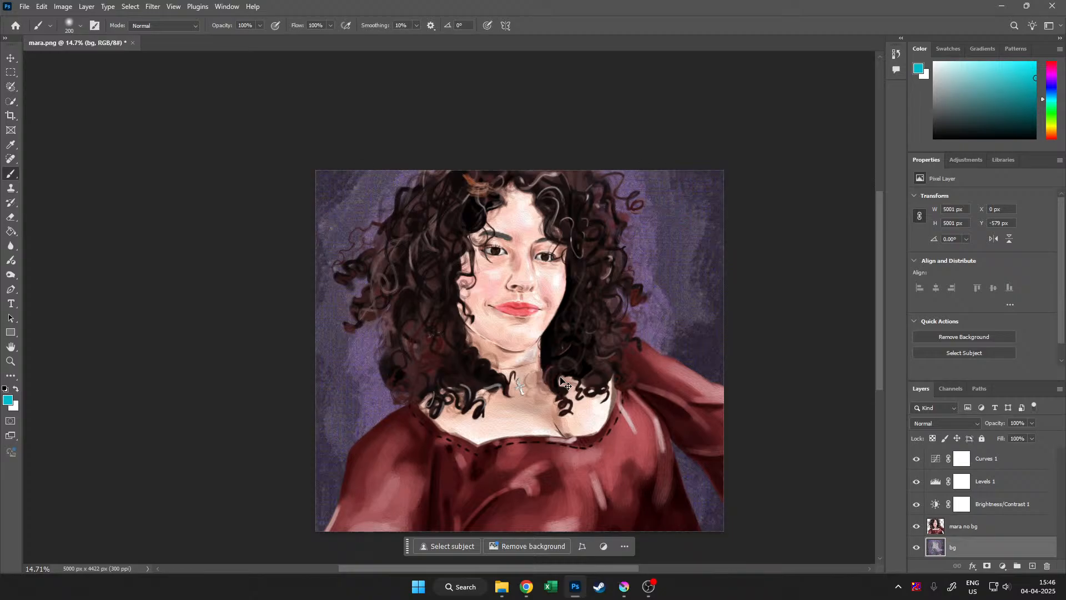
mouse_move(561, 380)
mouse_down()
mouse_move(516, 380)
mouse_move(550, 380)
mouse_move(537, 378)
mouse_move(544, 392)
mouse_move(569, 390)
mouse_move(574, 410)
mouse_up()
click(944, 524)
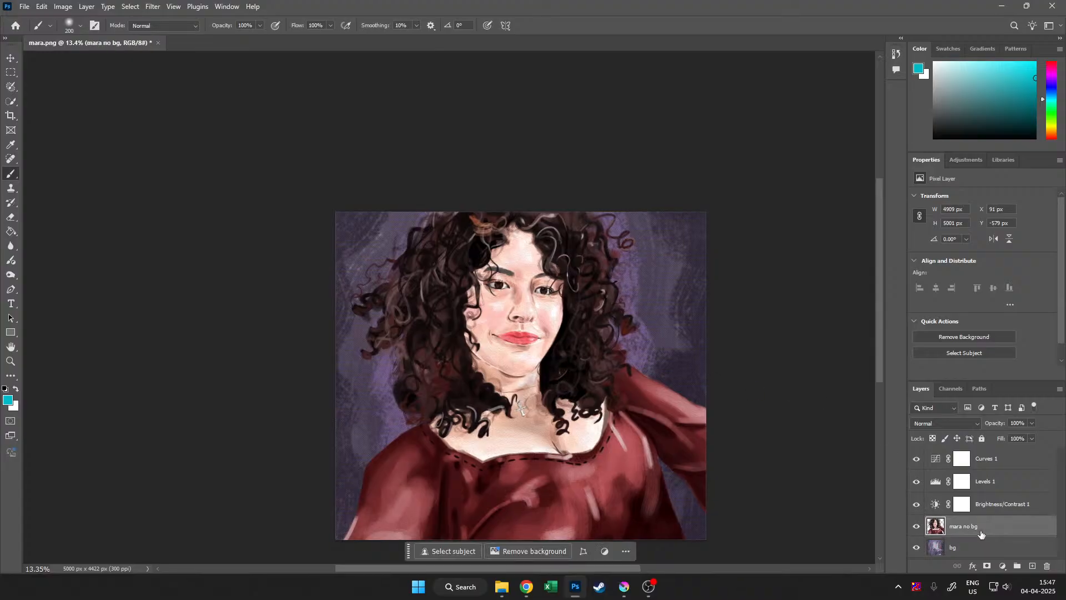
click(153, 6)
click(162, 20)
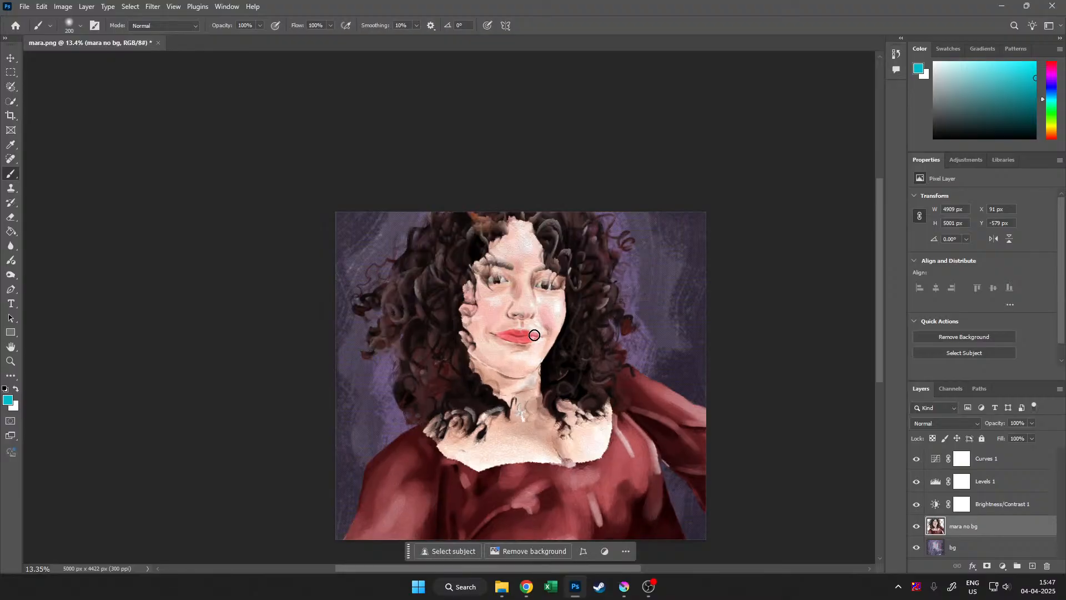
scroll(534, 335, up, 3)
scroll(549, 328, down, 2)
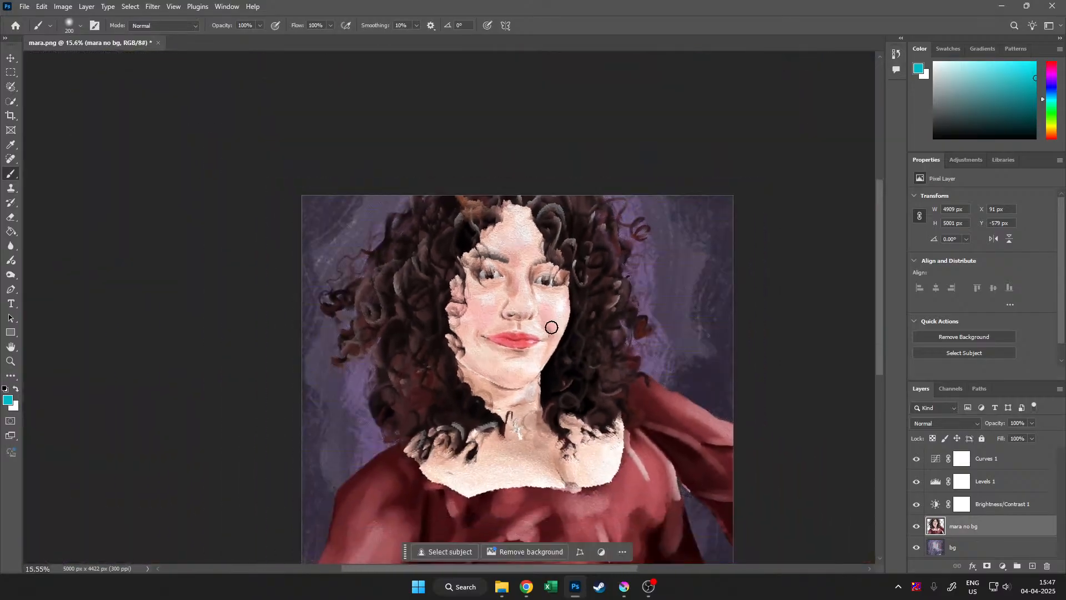
key(ctrl+z)
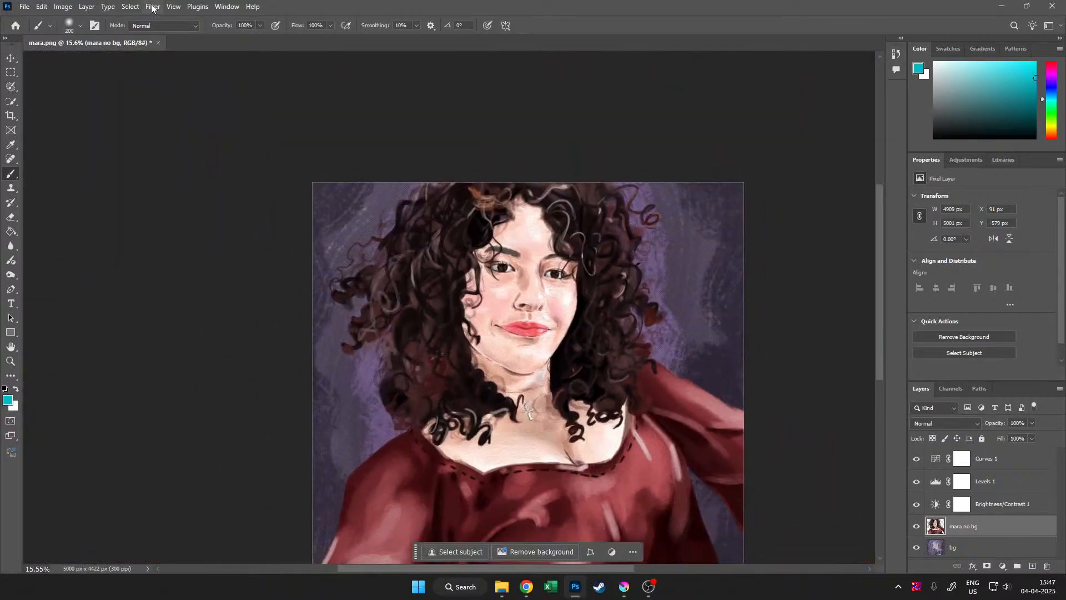
click(154, 7)
mouse_move(254, 248)
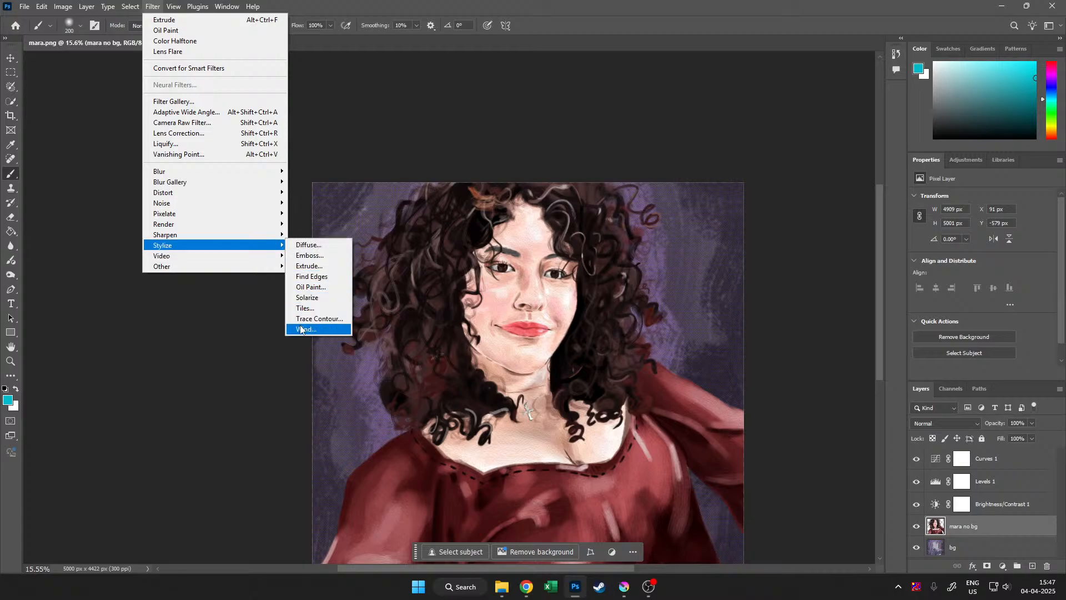
click(151, 6)
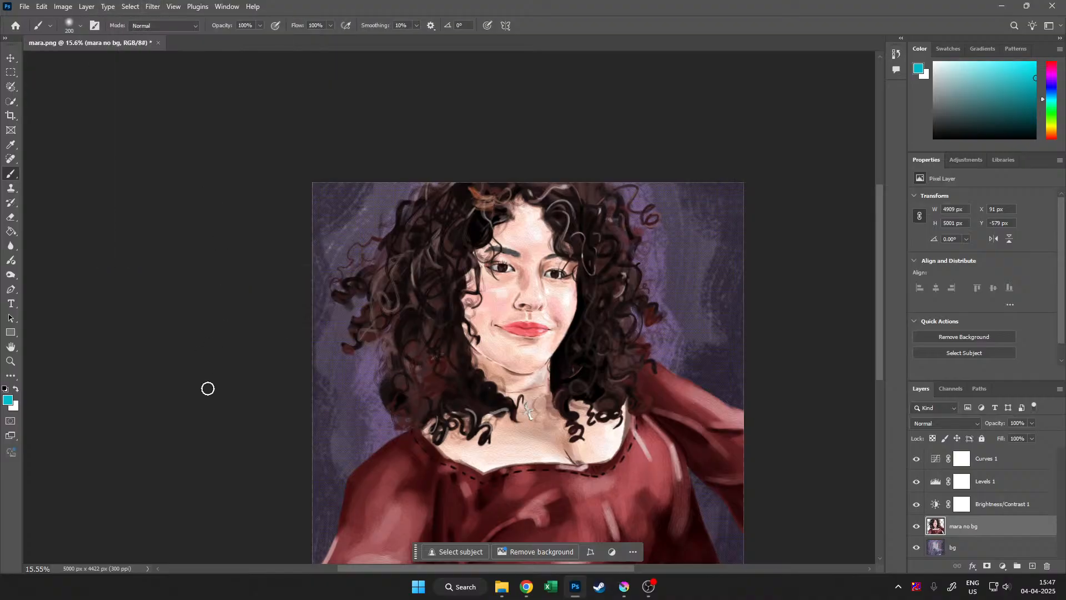
drag(498, 382, 523, 408)
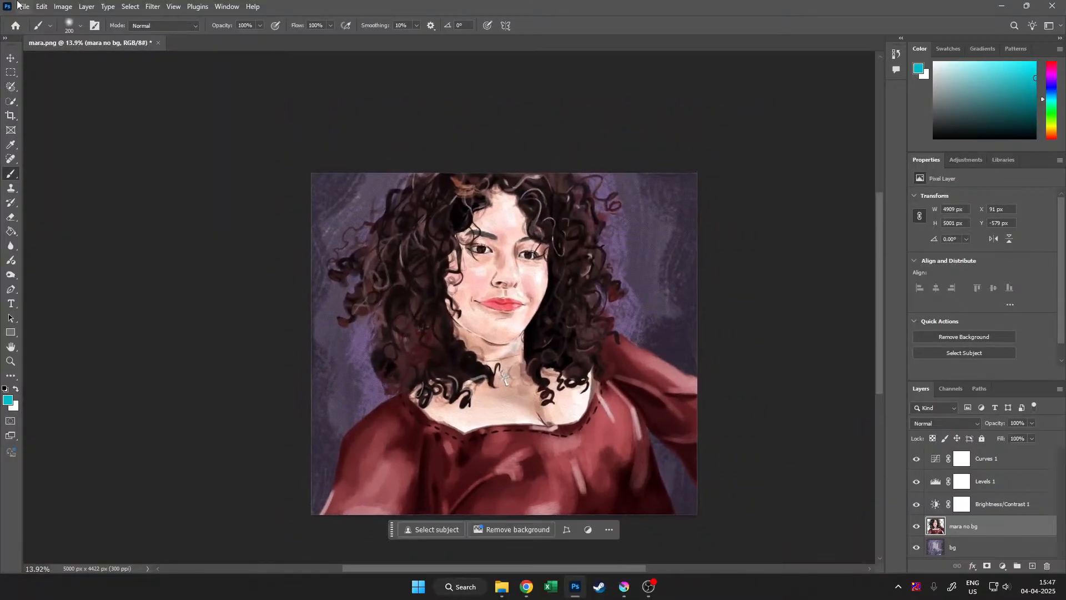
click(24, 6)
mouse_move(89, 181)
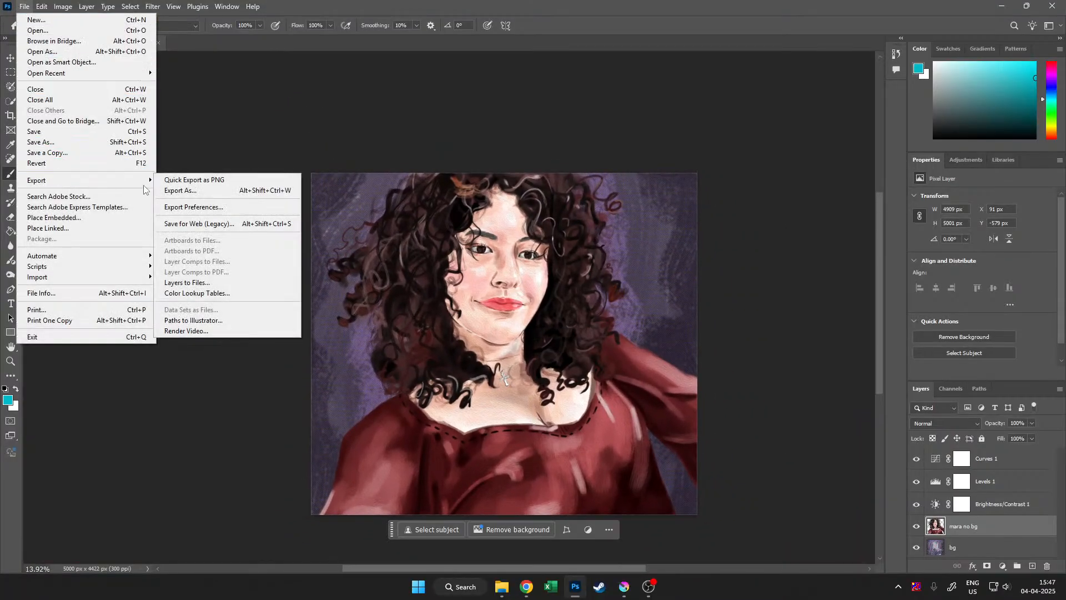
click(168, 184)
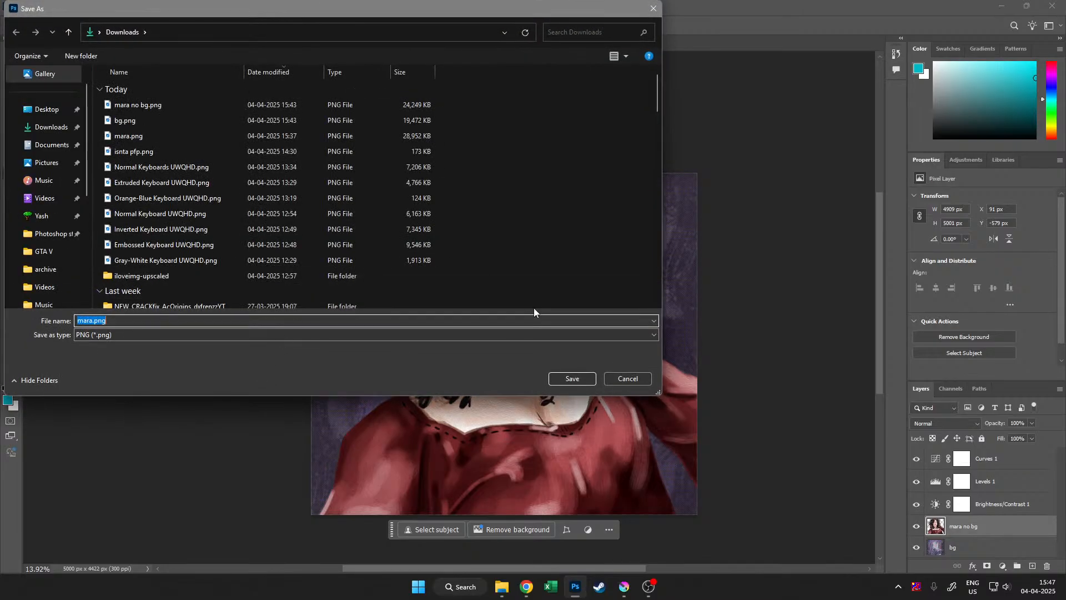
click(620, 381)
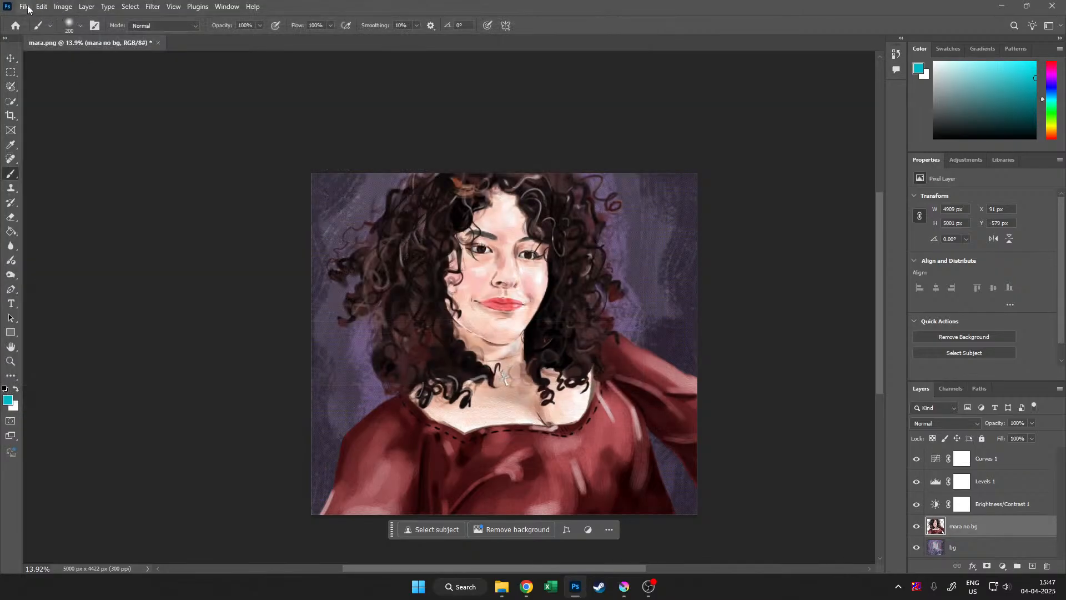
Export the portrait as a 5000 x 4422 px PNG named "Portrait of Mara - Normal" in the Downloads folder
click(28, 9)
mouse_move(120, 181)
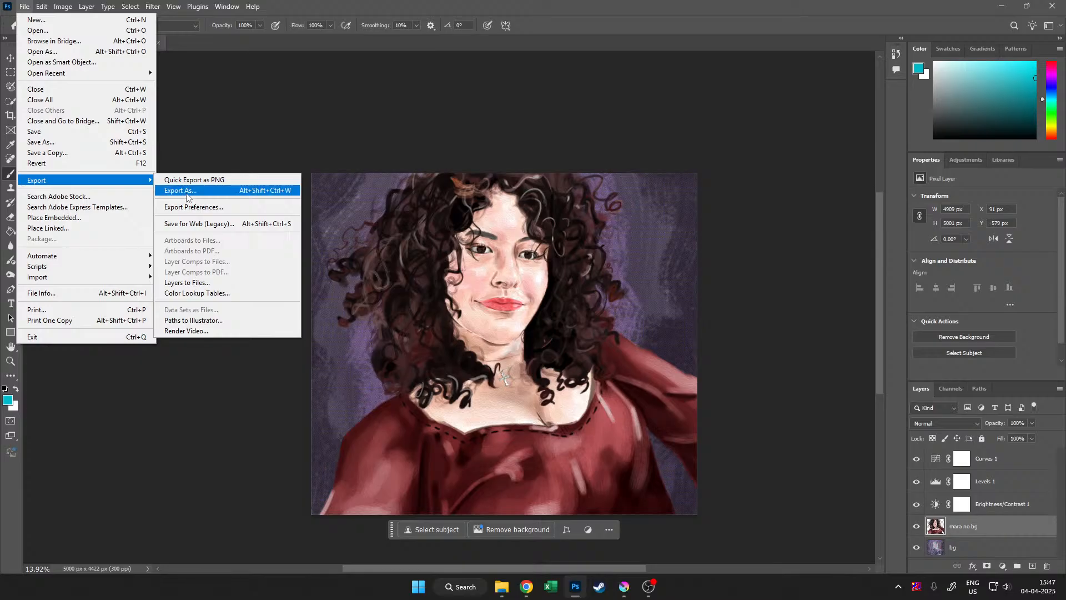
click(186, 192)
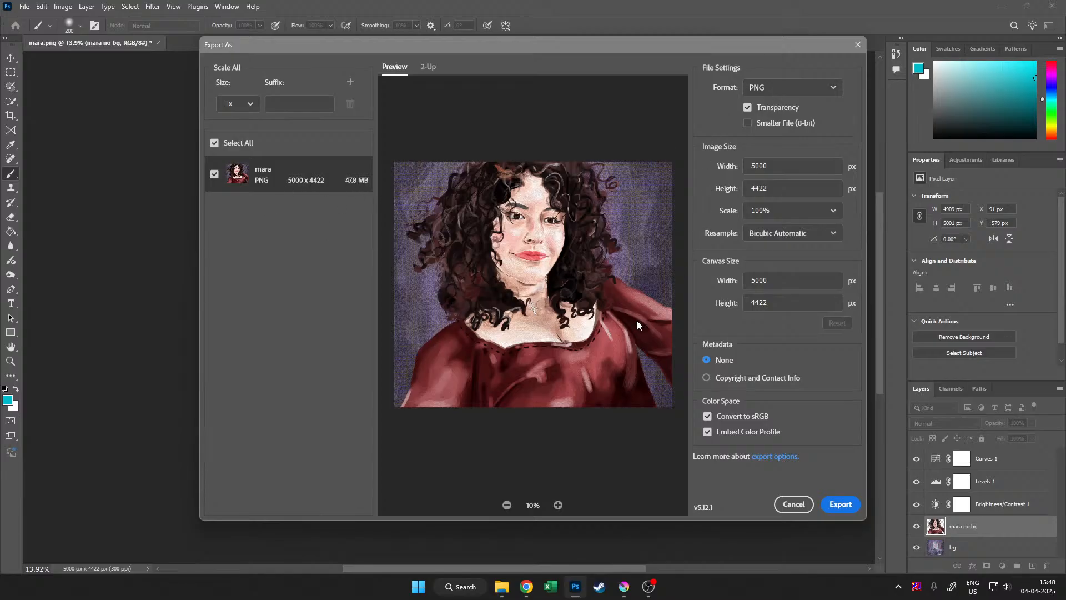
click(843, 504)
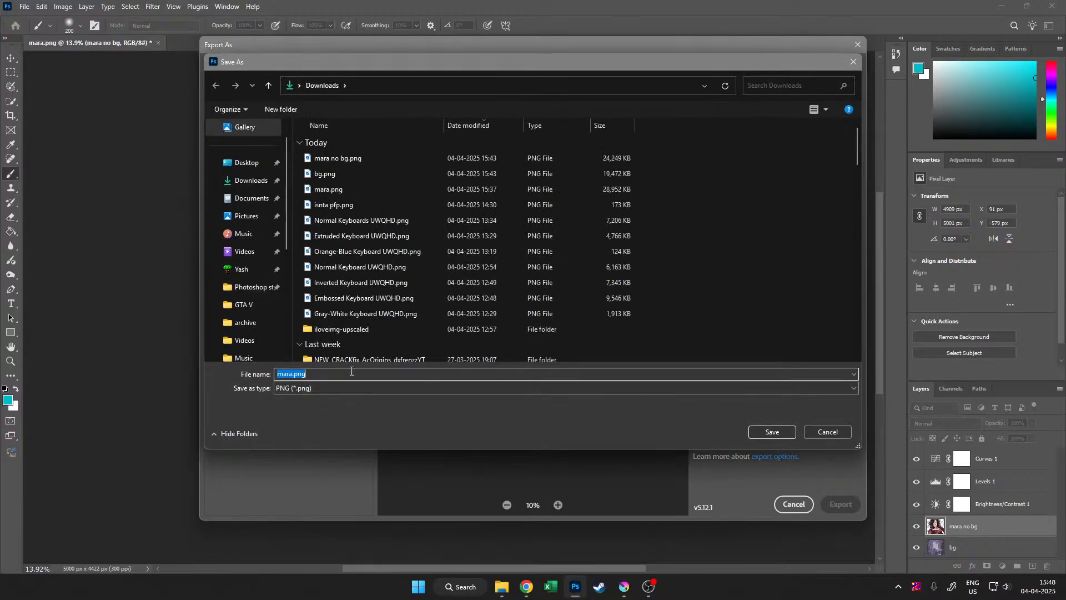
key(BackSpace)
text(Por)
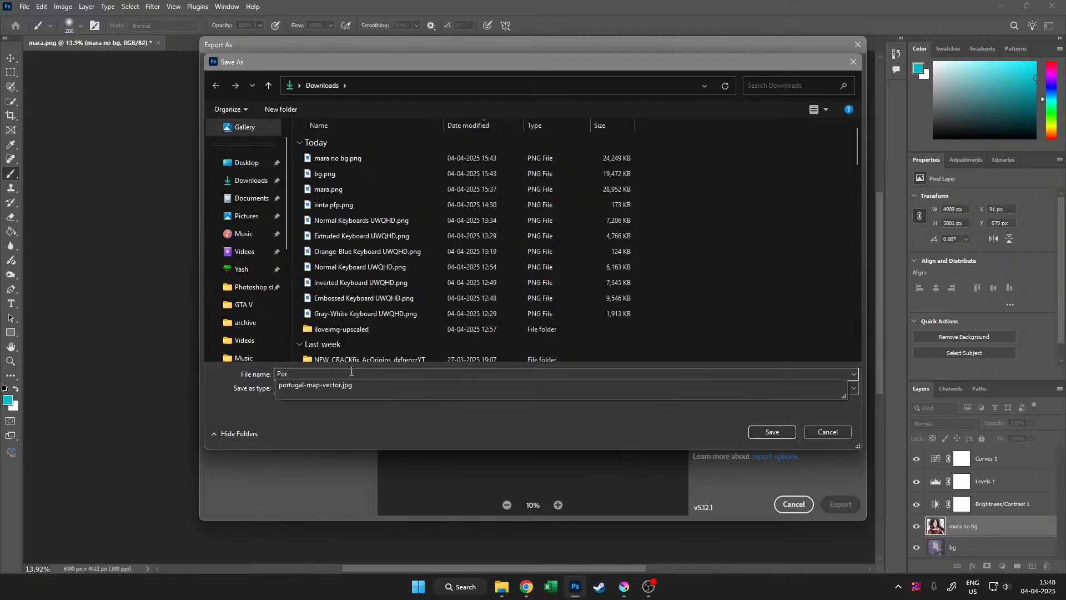
text(trait of Mara - Normal)
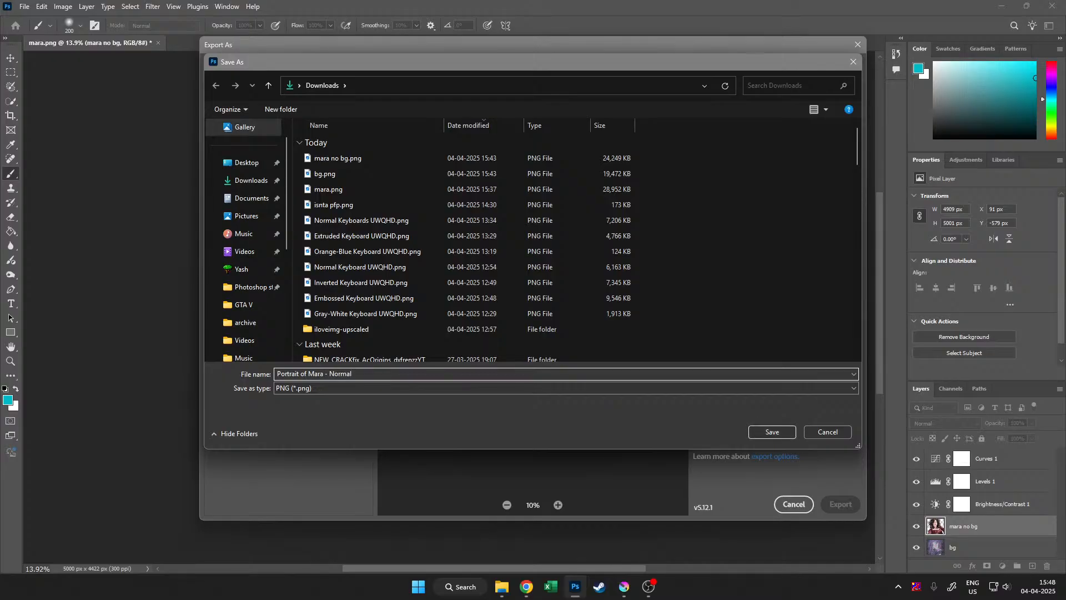
click(771, 432)
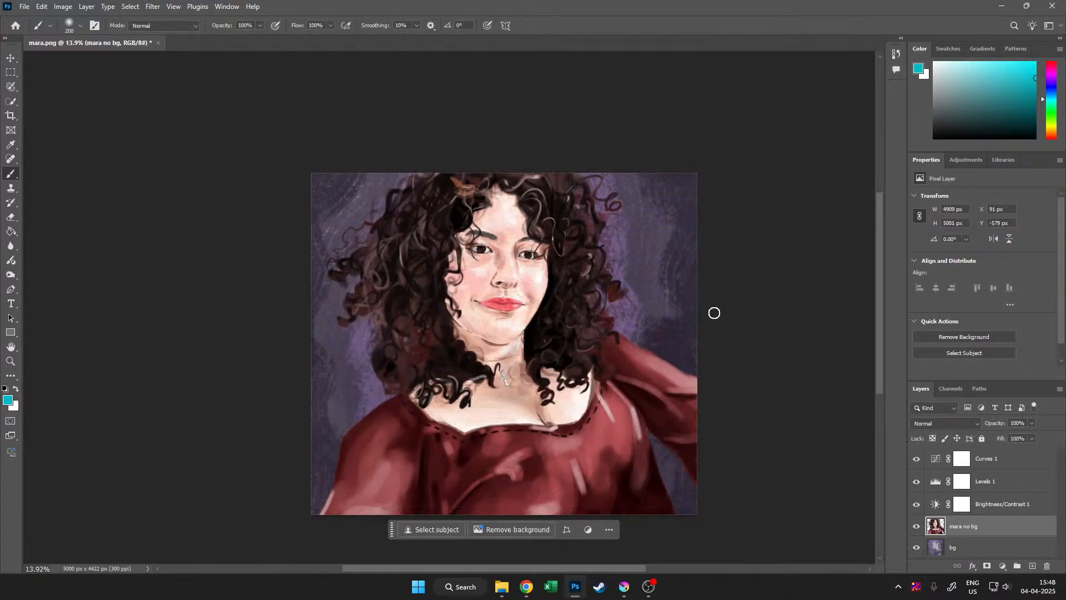
Add a Threshold adjustment directly above the mara no bg layer and set its level to 114
drag(657, 359, 628, 352)
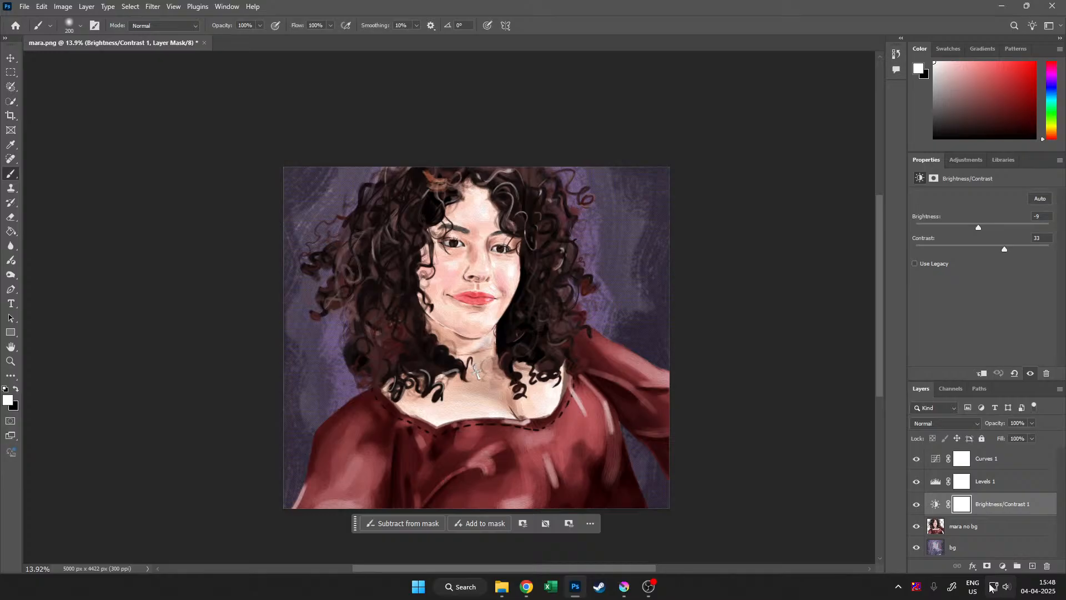
click(977, 530)
click(1003, 566)
click(1001, 544)
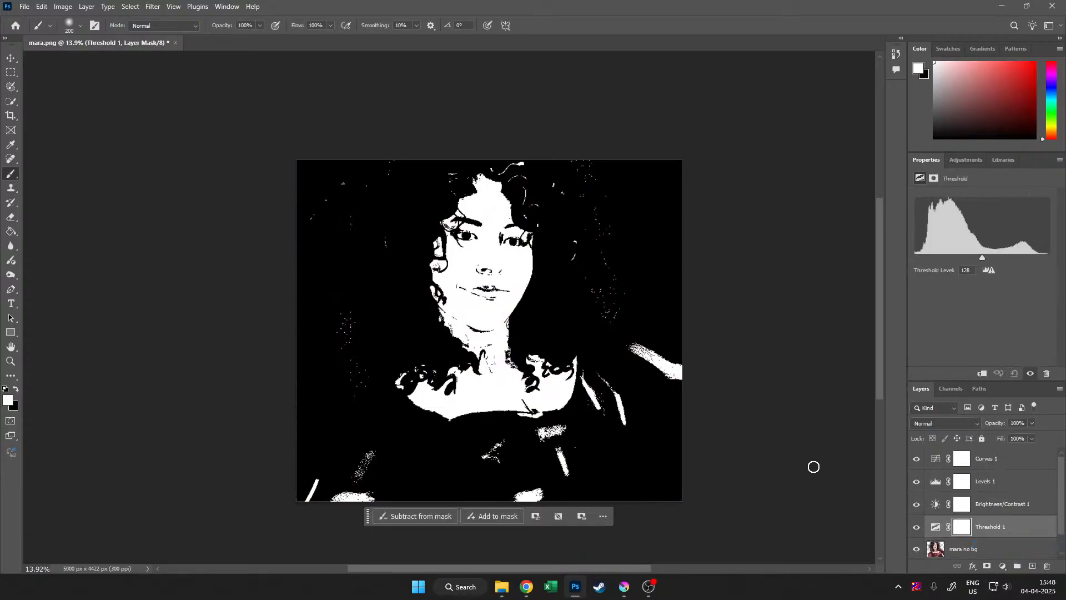
mouse_move(983, 257)
mouse_down()
mouse_move(952, 252)
mouse_move(1003, 256)
mouse_move(961, 253)
mouse_move(975, 257)
mouse_up()
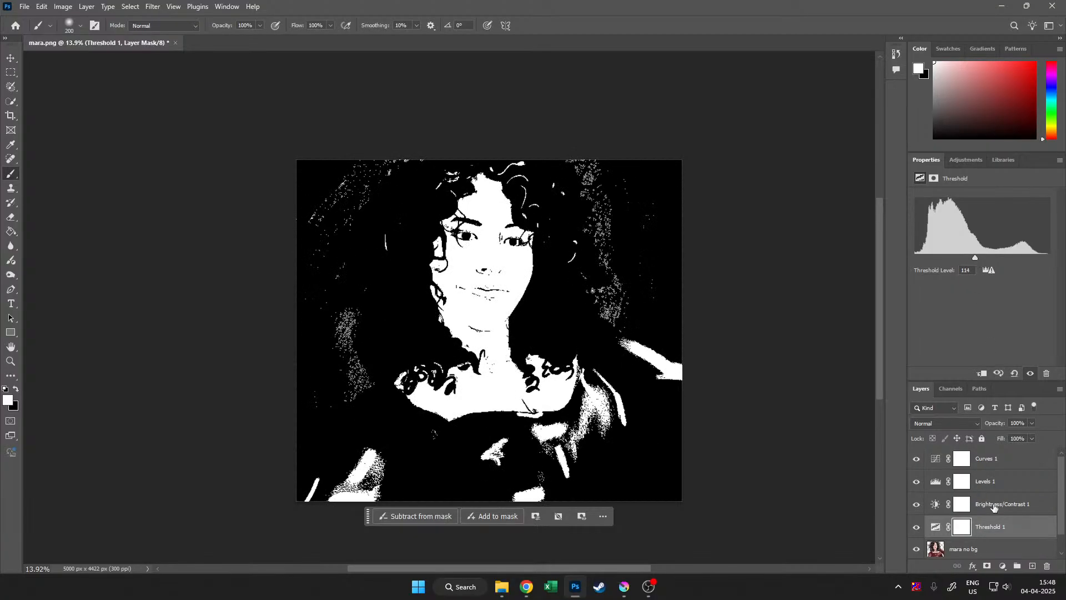
Hide the bg layer and set the Threshold adjustment's level to 145
scroll(993, 505, down, 1)
click(912, 534)
click(911, 533)
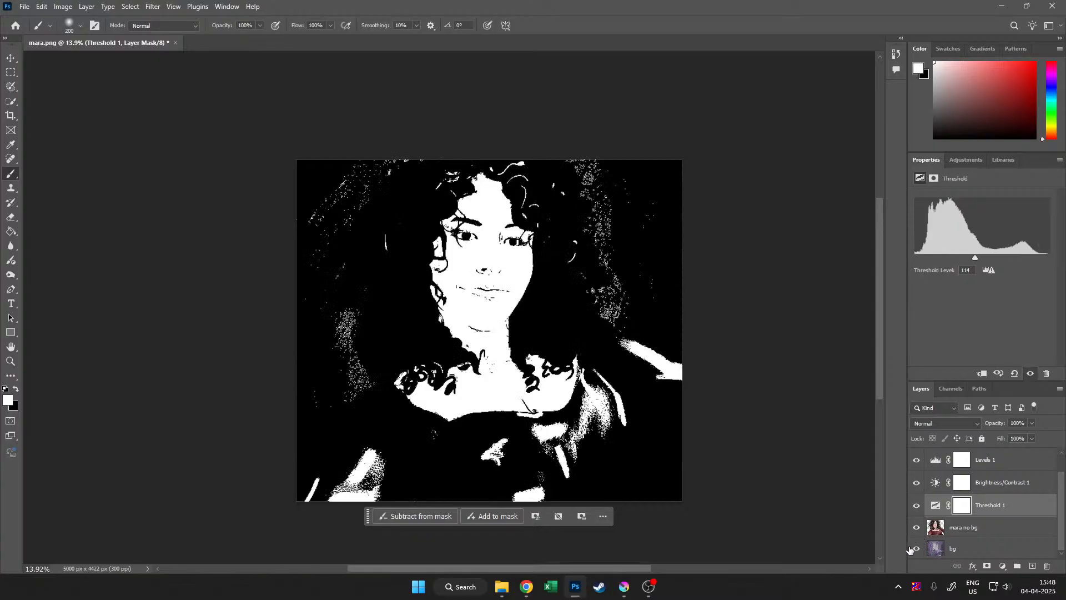
click(917, 548)
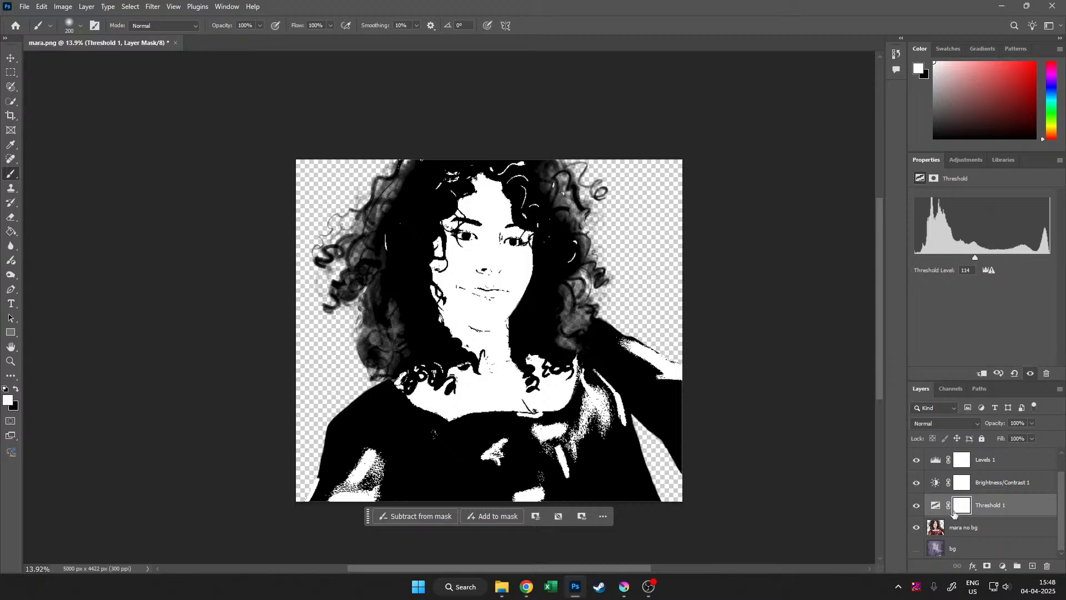
click(980, 527)
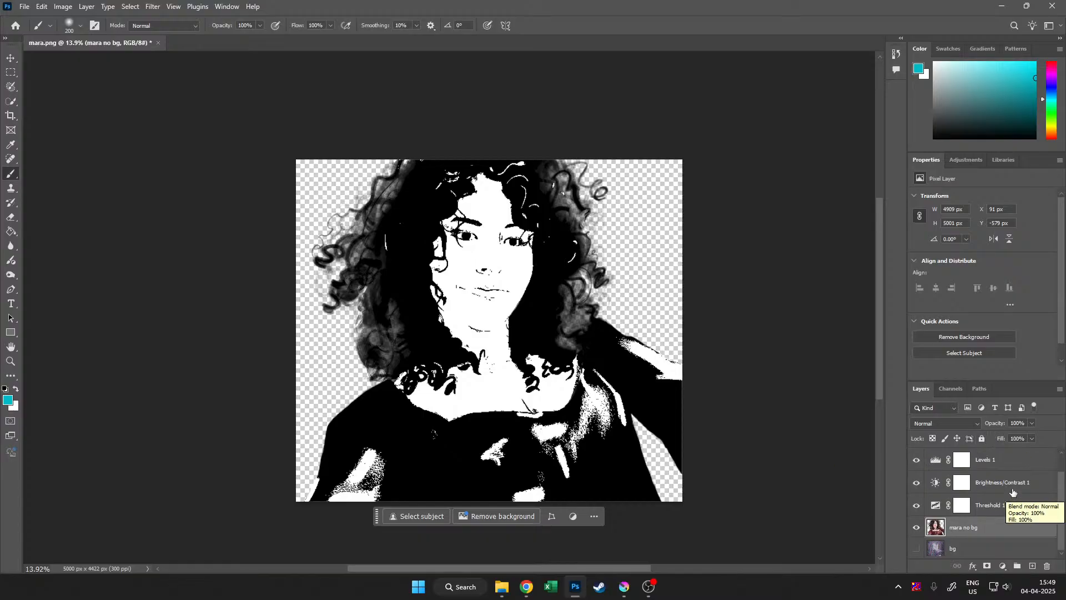
click(991, 505)
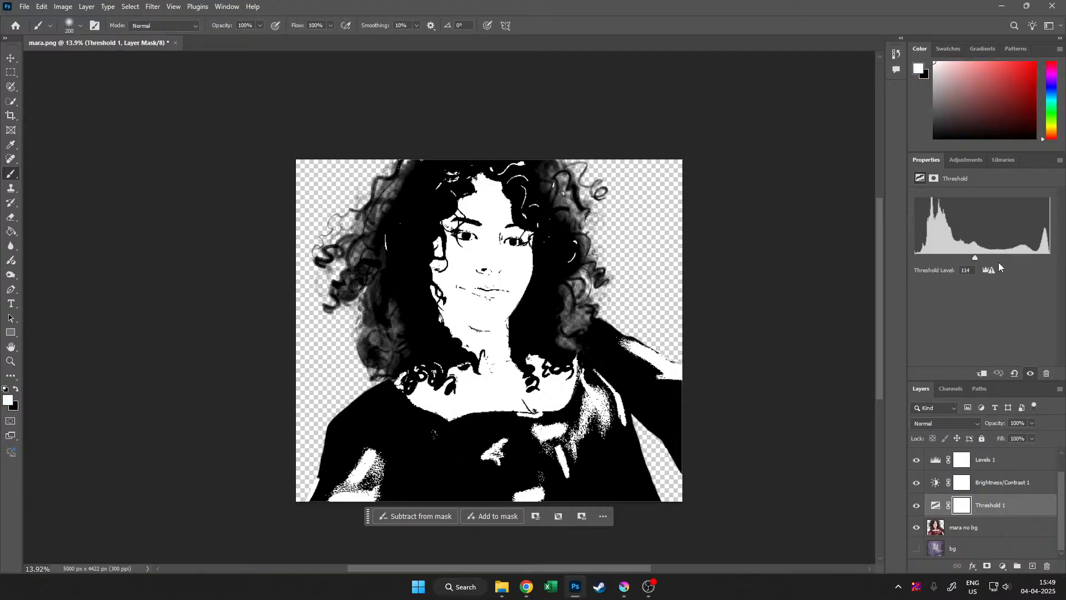
mouse_move(975, 258)
mouse_down()
mouse_move(951, 258)
mouse_move(991, 264)
mouse_up()
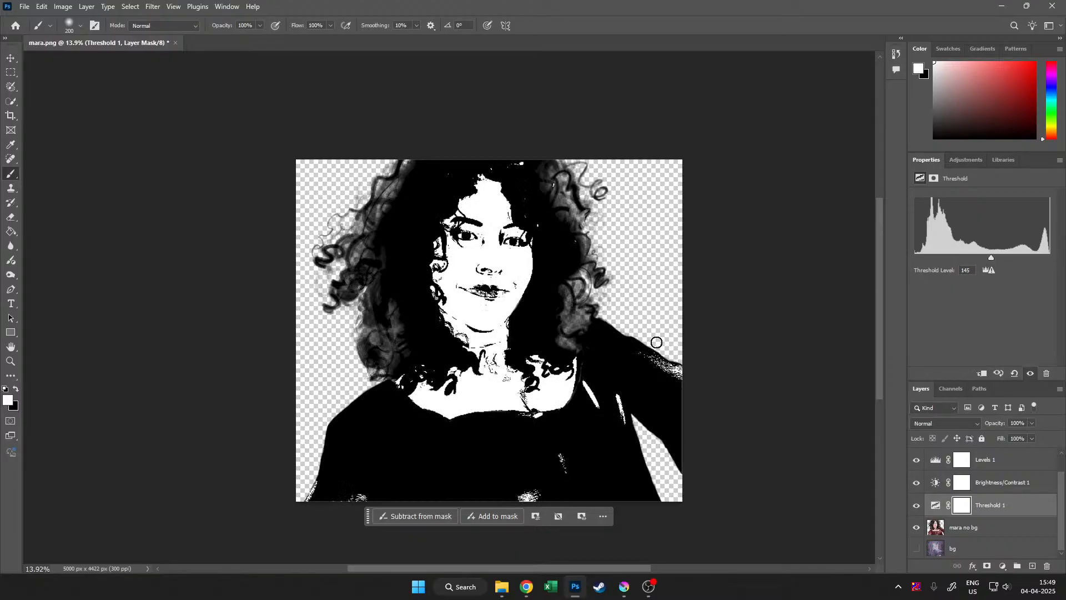
scroll(575, 364, down, 5)
scroll(578, 356, up, 5)
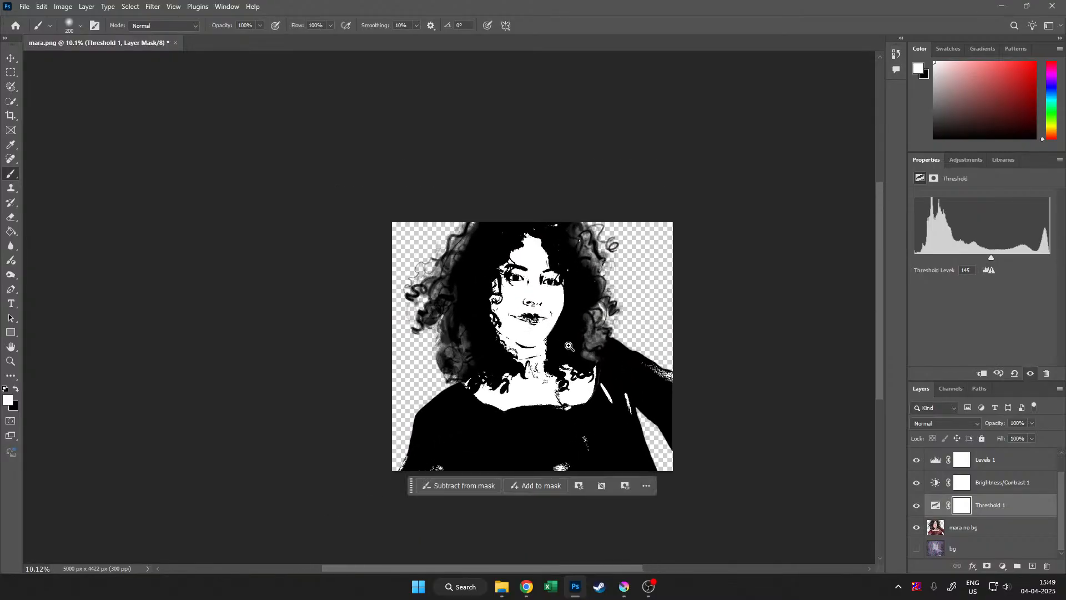
drag(580, 348, 567, 368)
Add a Gradient Map adjustment above Threshold 1 using the Purple_21 preset and reverse the gradient
click(1003, 566)
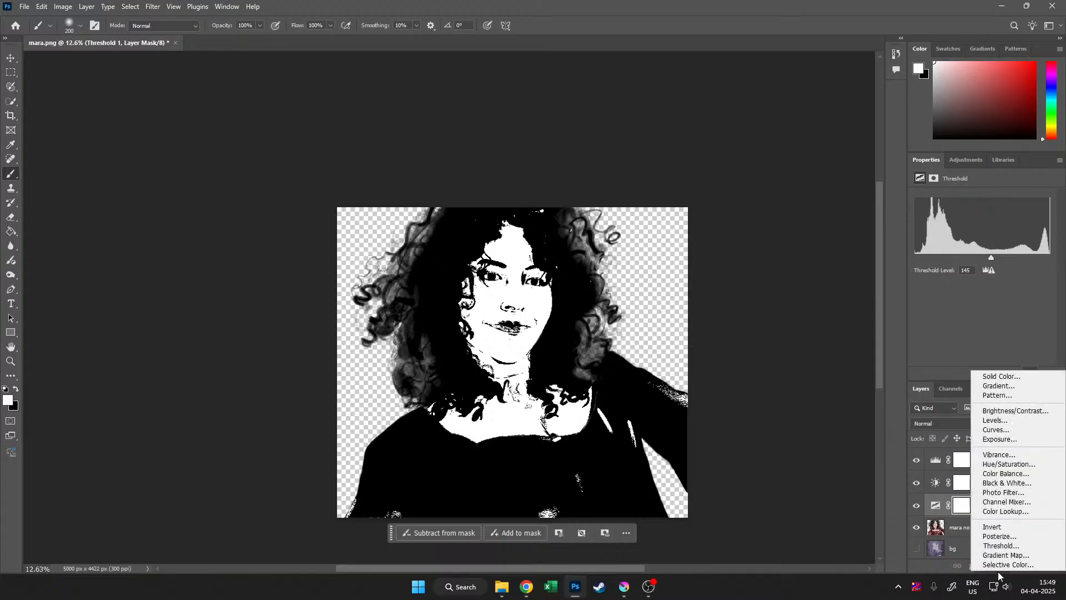
click(1002, 555)
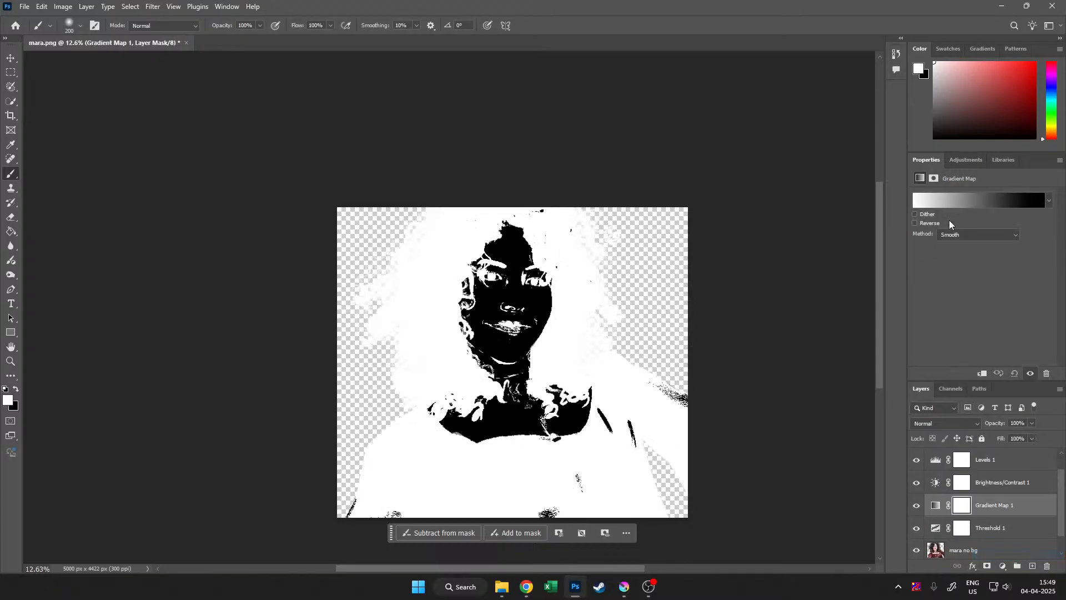
click(938, 202)
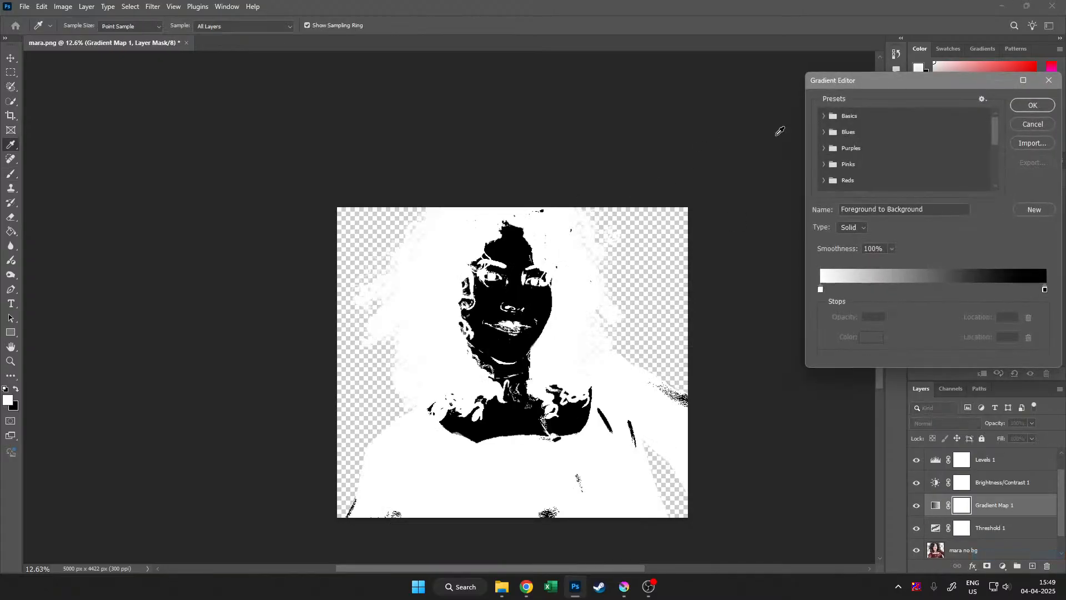
scroll(833, 141, down, 1)
click(824, 141)
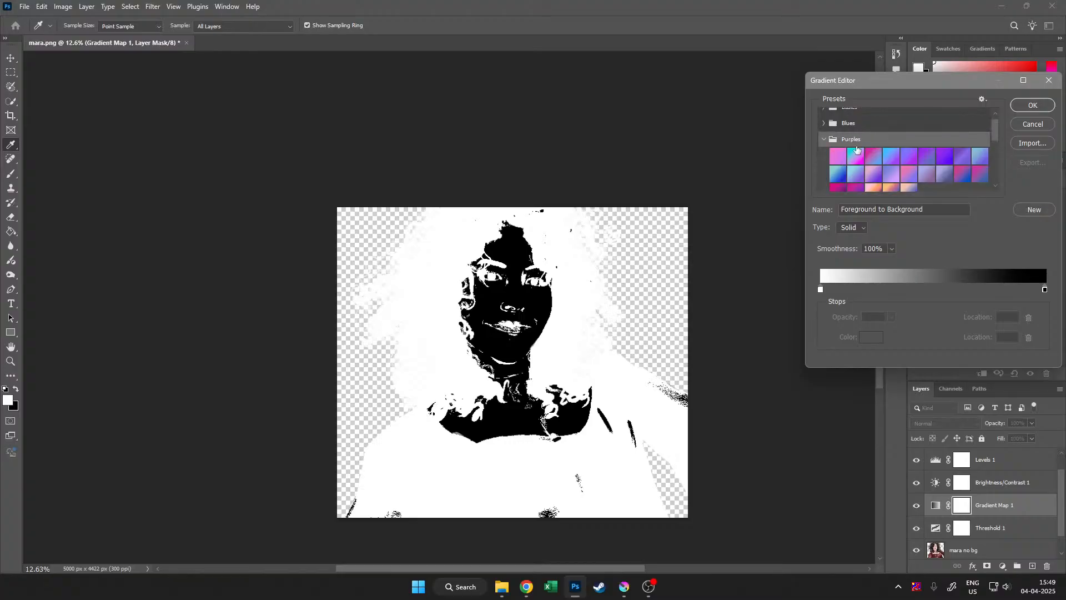
click(889, 184)
click(872, 182)
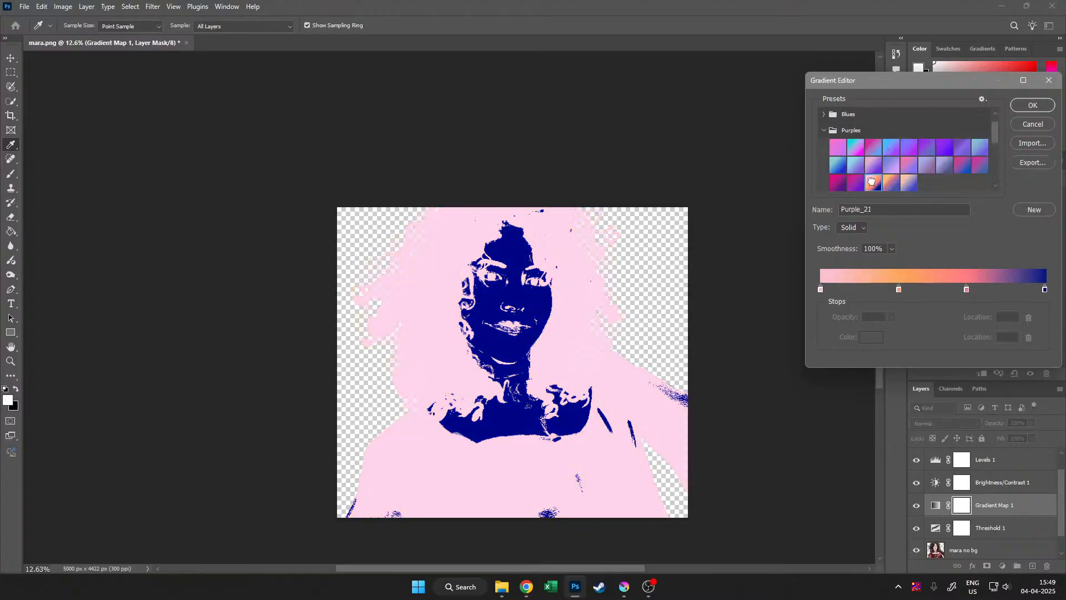
drag(919, 82, 545, 138)
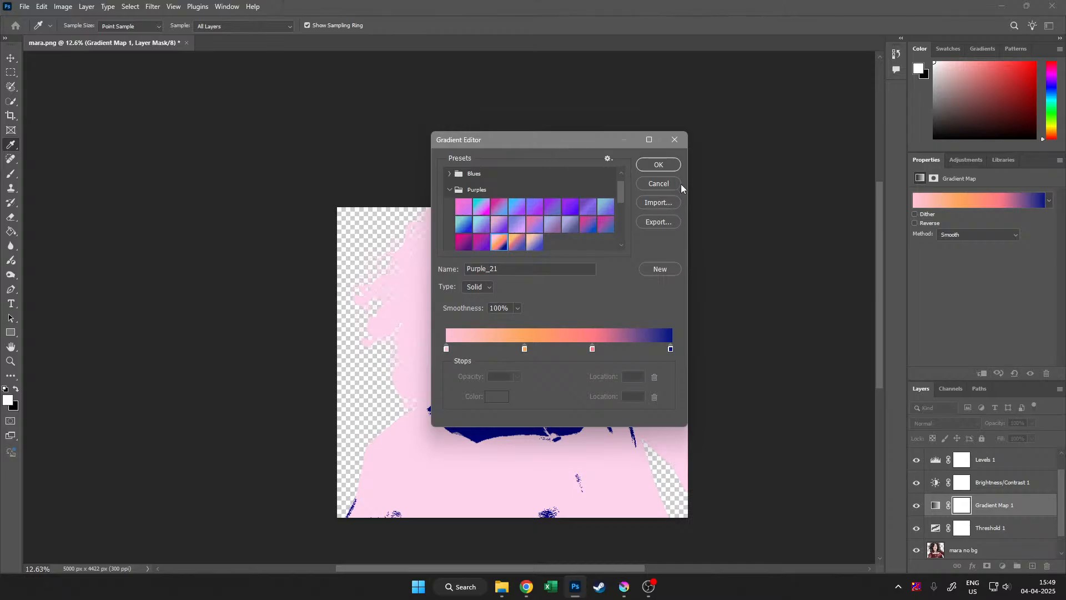
click(659, 161)
key(b)
click(915, 222)
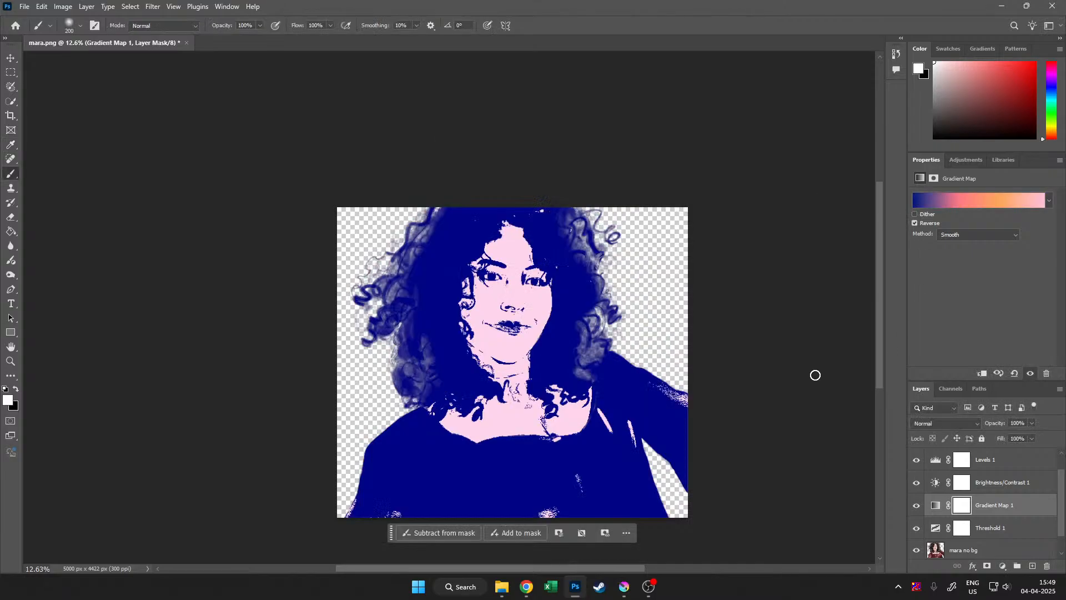
Add a new layer beneath the bg layer and fill it with dark grey using the Paint Bucket
mouse_move(576, 366)
mouse_down()
mouse_move(517, 367)
mouse_move(591, 364)
mouse_up()
scroll(992, 482, down, 1)
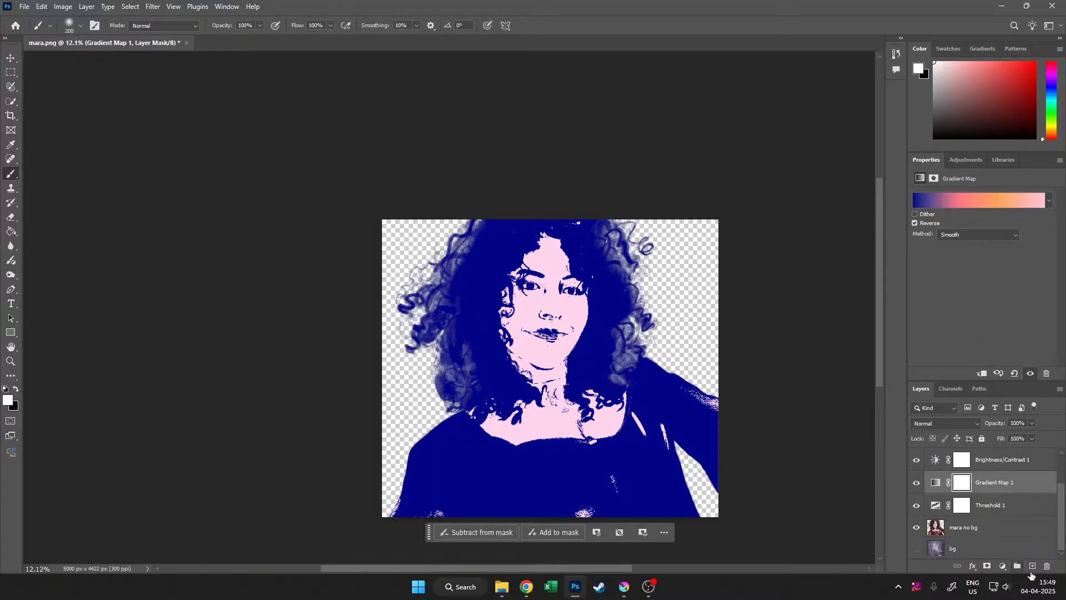
click(1031, 566)
drag(986, 491, 1016, 559)
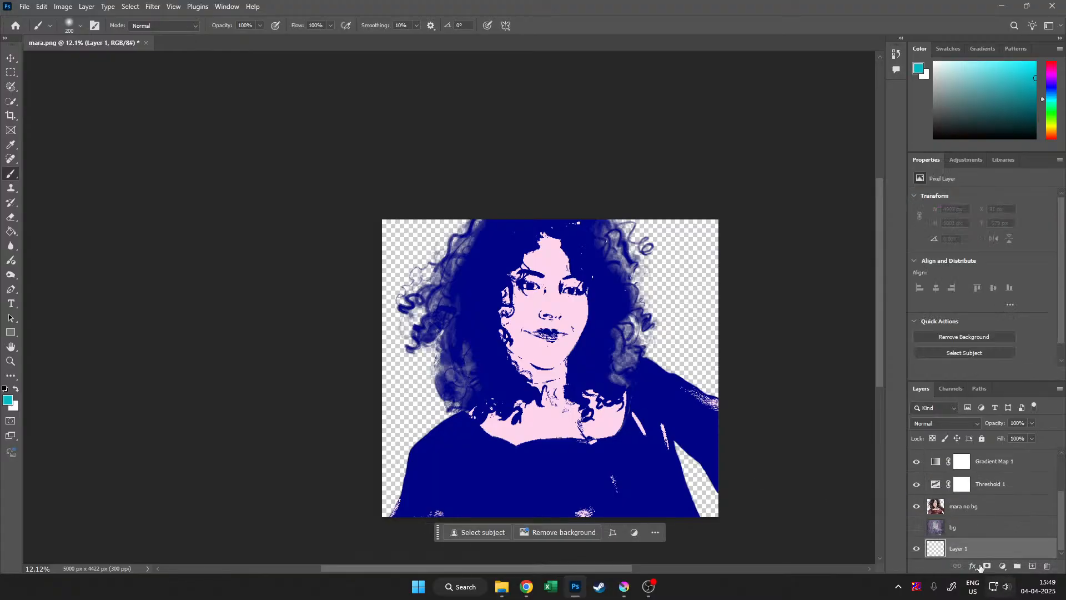
drag(955, 119, 915, 110)
drag(511, 290, 471, 275)
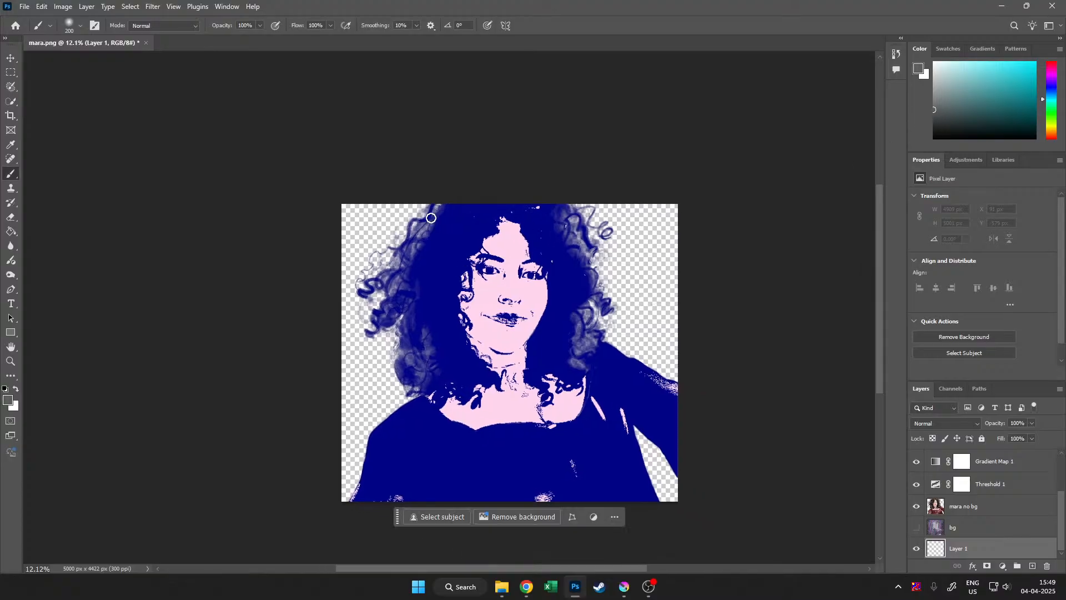
click(12, 231)
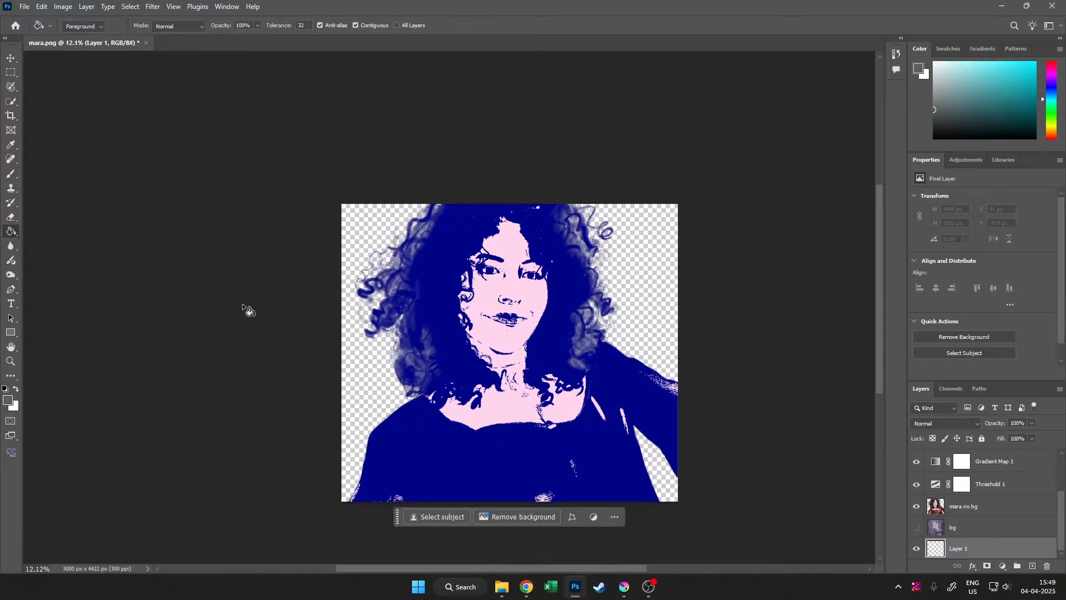
click(358, 339)
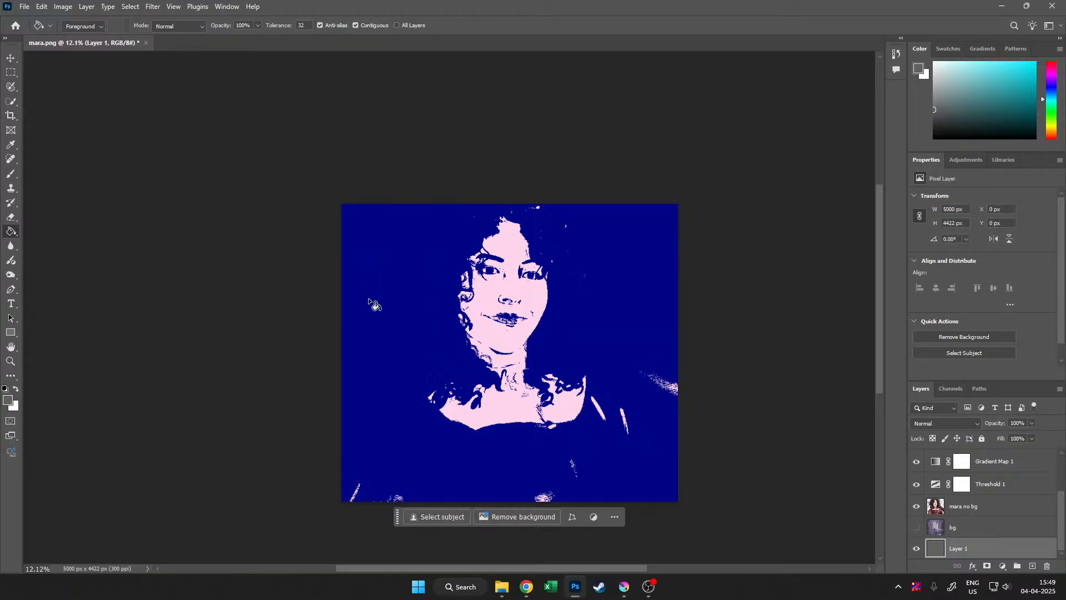
Clip the Threshold adjustment to the mara no bg layer
drag(491, 367, 480, 379)
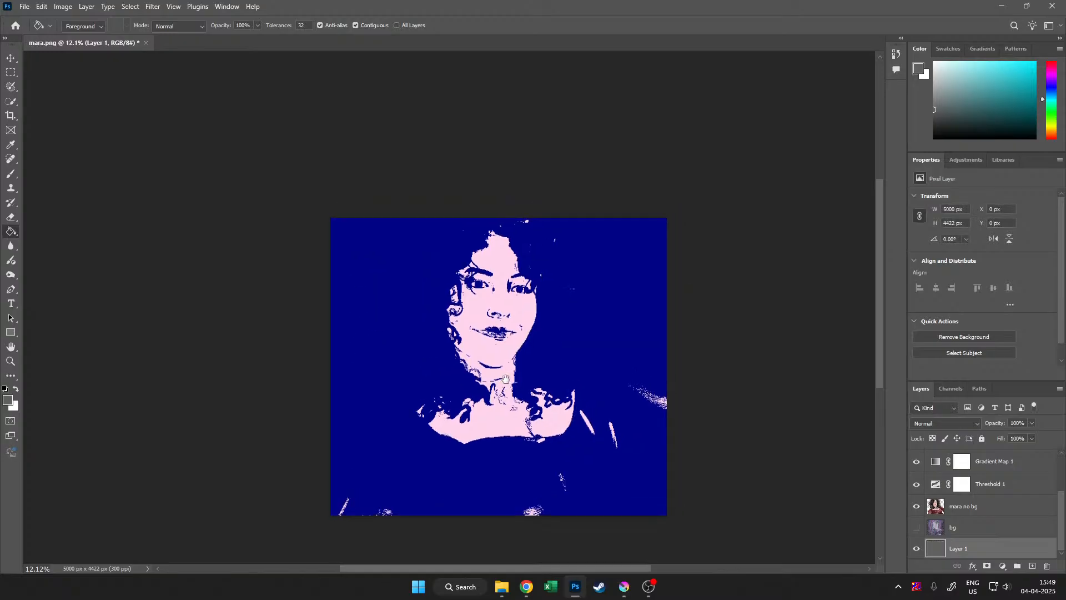
alt+click(955, 492)
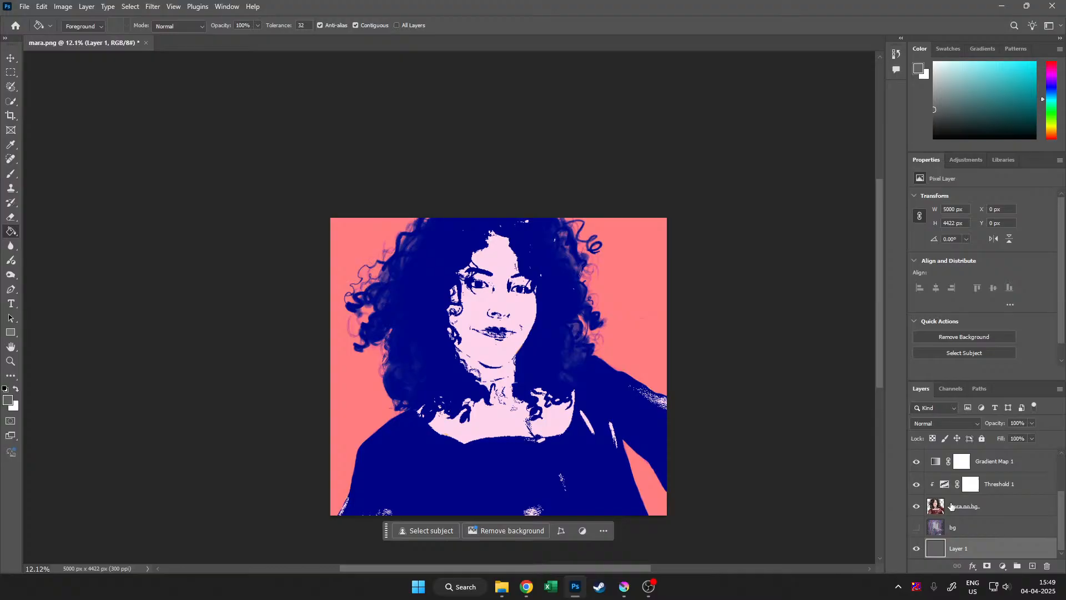
Try clipping the Gradient Map adjustment to the mara no bg layer as well, and release it again
alt+click(955, 472)
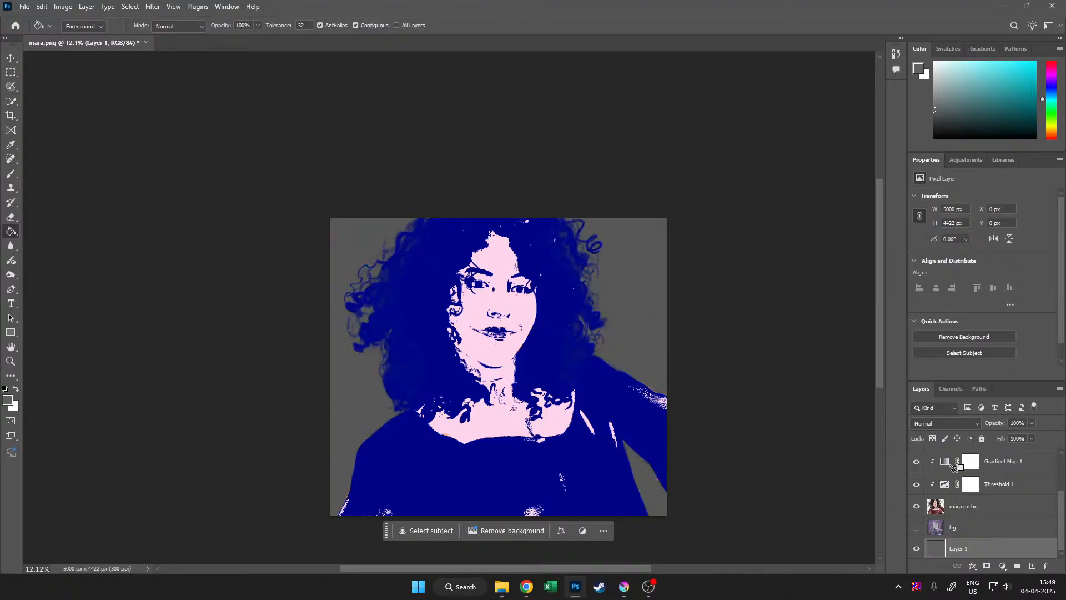
scroll(964, 490, up, 2)
scroll(964, 490, down, 2)
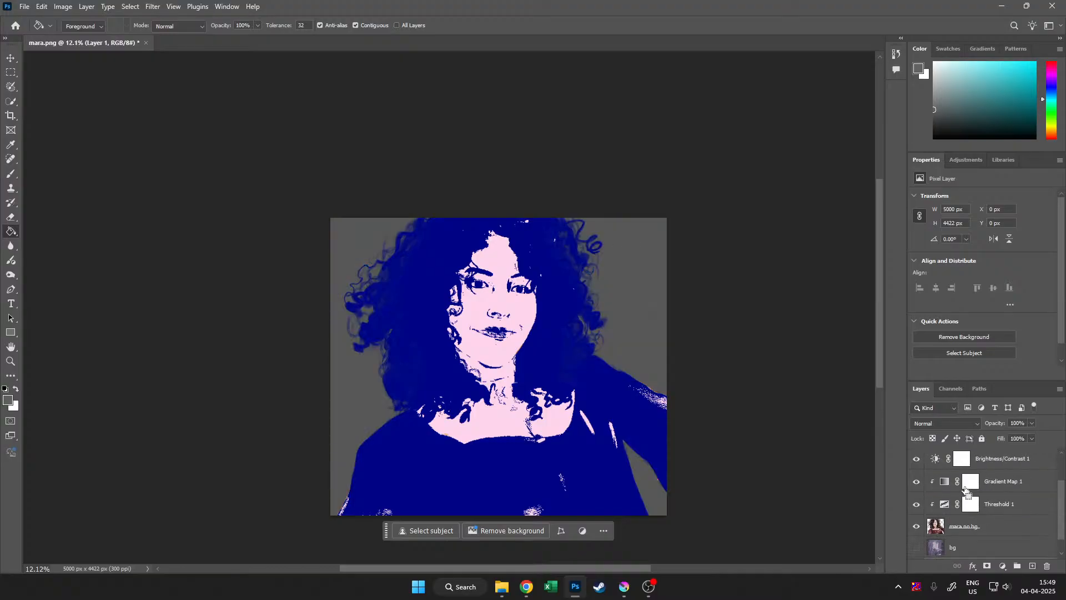
alt+click(967, 492)
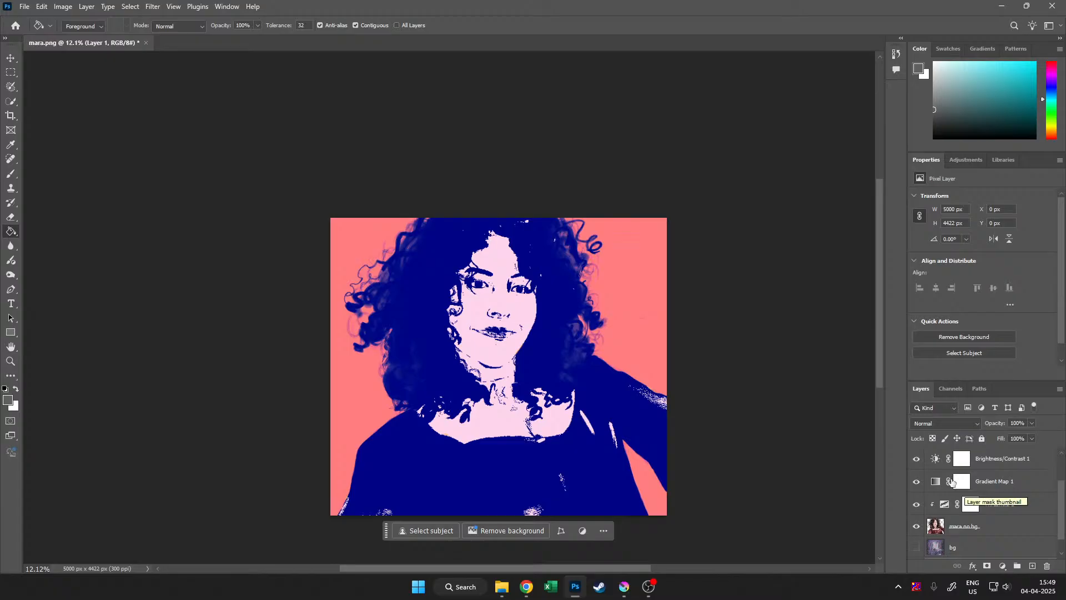
Inspect the two-tone figure against the flat background, both close up and as a whole
drag(556, 353, 739, 344)
drag(778, 443, 707, 444)
drag(869, 514, 513, 370)
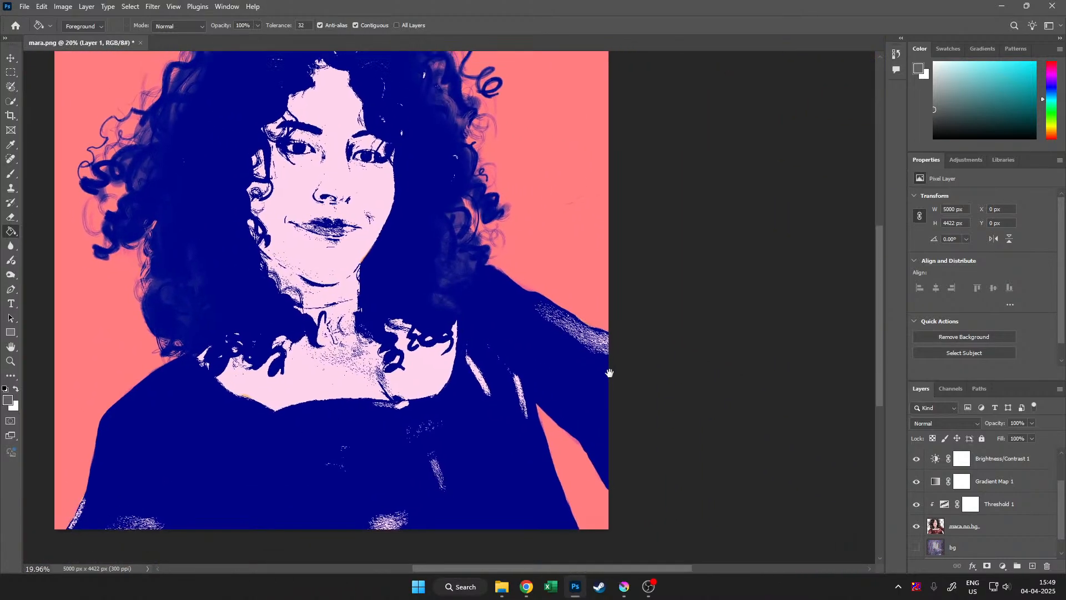
drag(610, 374, 736, 390)
drag(668, 430, 649, 430)
drag(586, 370, 634, 403)
drag(651, 409, 577, 396)
drag(597, 390, 589, 390)
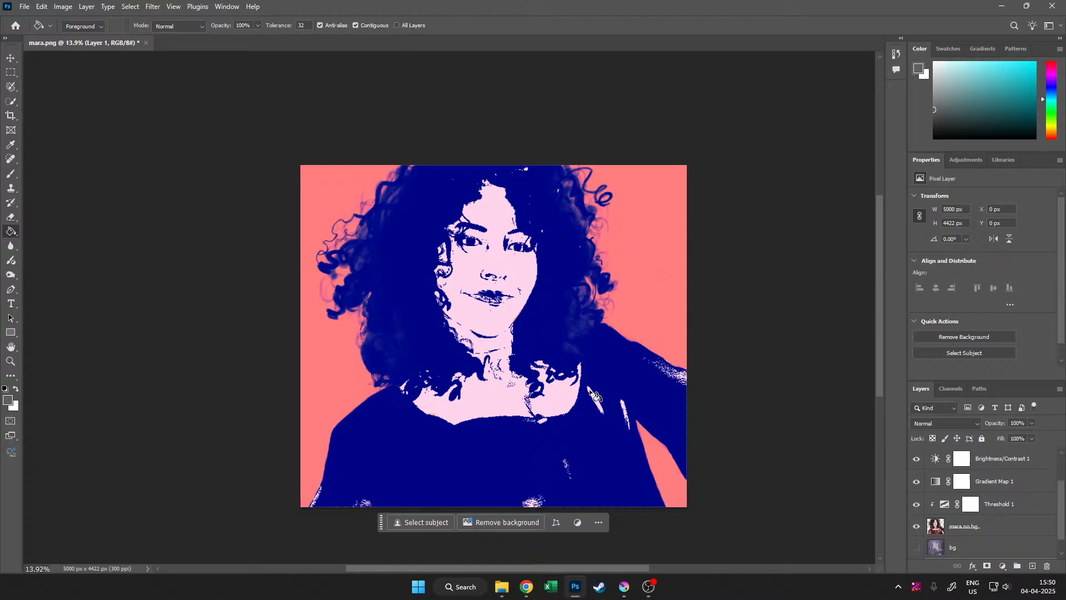
Quick-export the image to Downloads as a PNG named Portrait of Mara - Purple Gradient
click(25, 6)
mouse_move(97, 181)
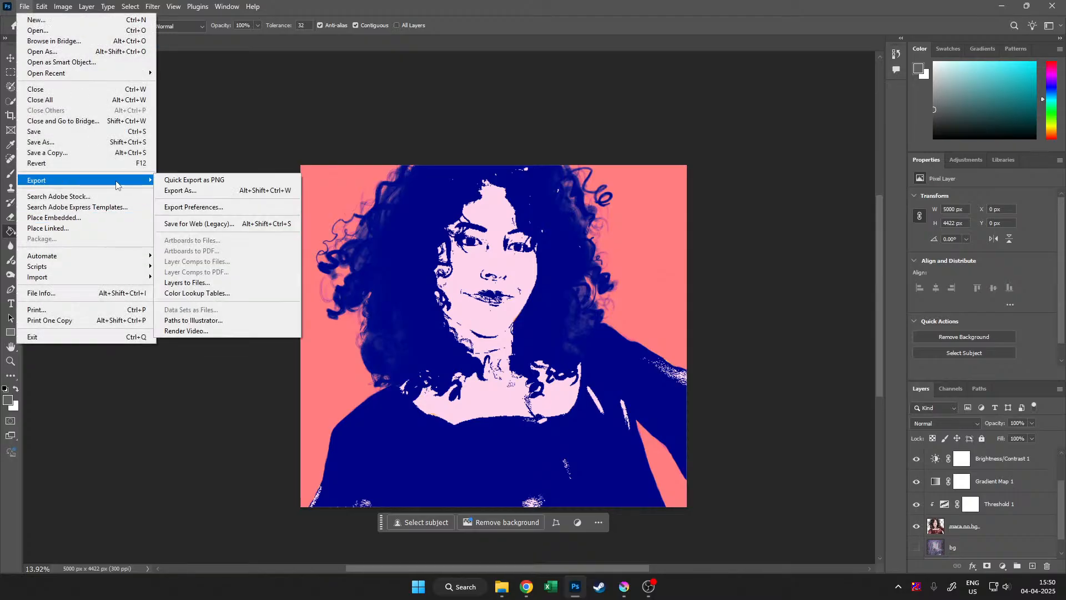
click(184, 181)
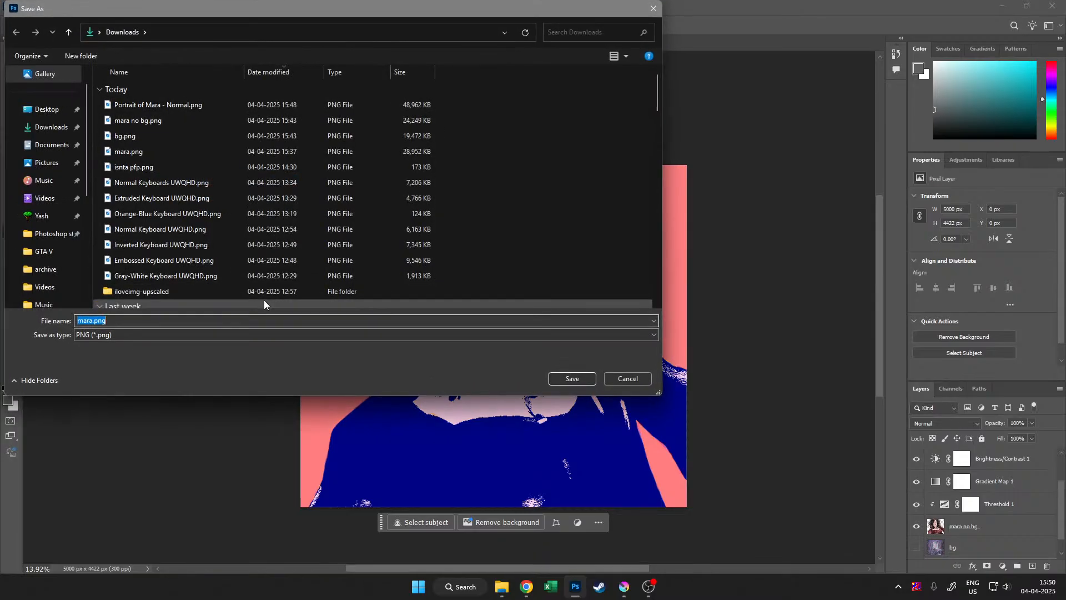
click(159, 106)
click(154, 319)
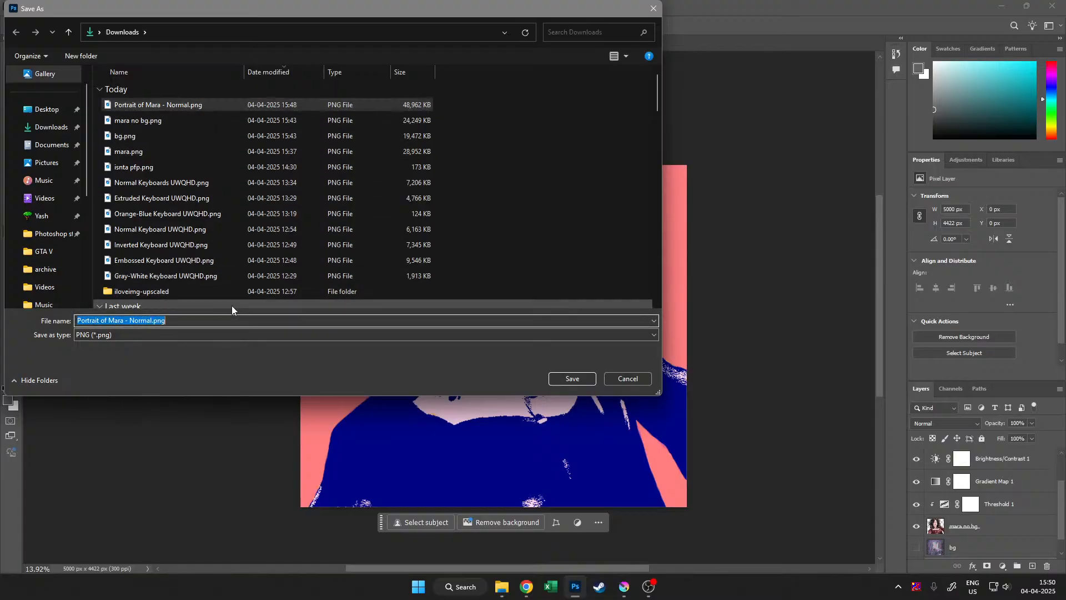
key(BackSpace)
key(BackSpace)
key(BackSpace)
key(BackSpace)
key(BackSpace)
key(BackSpace)
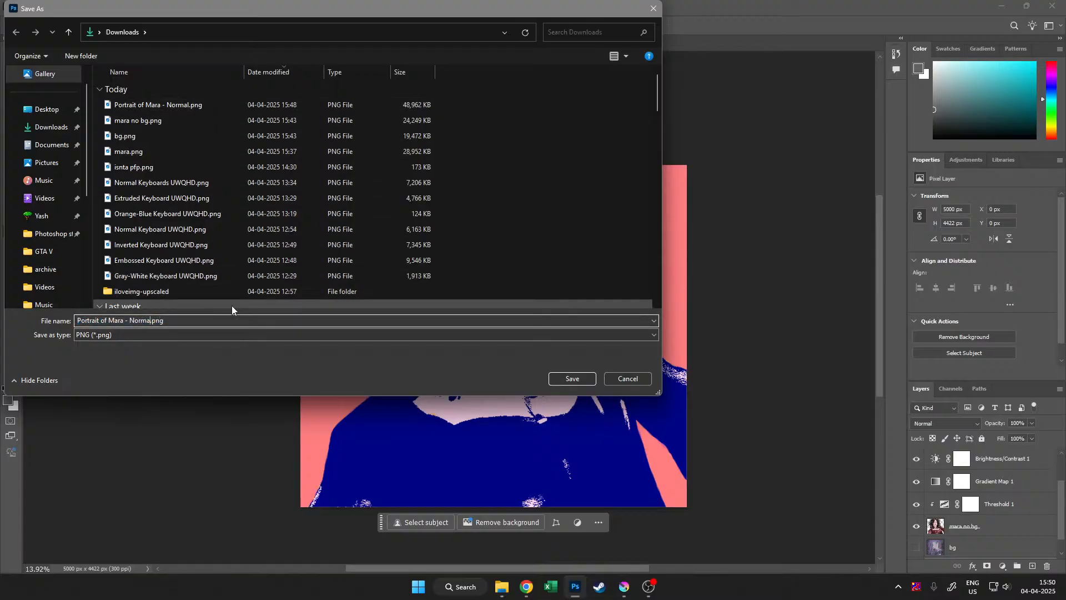
text(Purple)
text(Gradient)
key(Return)
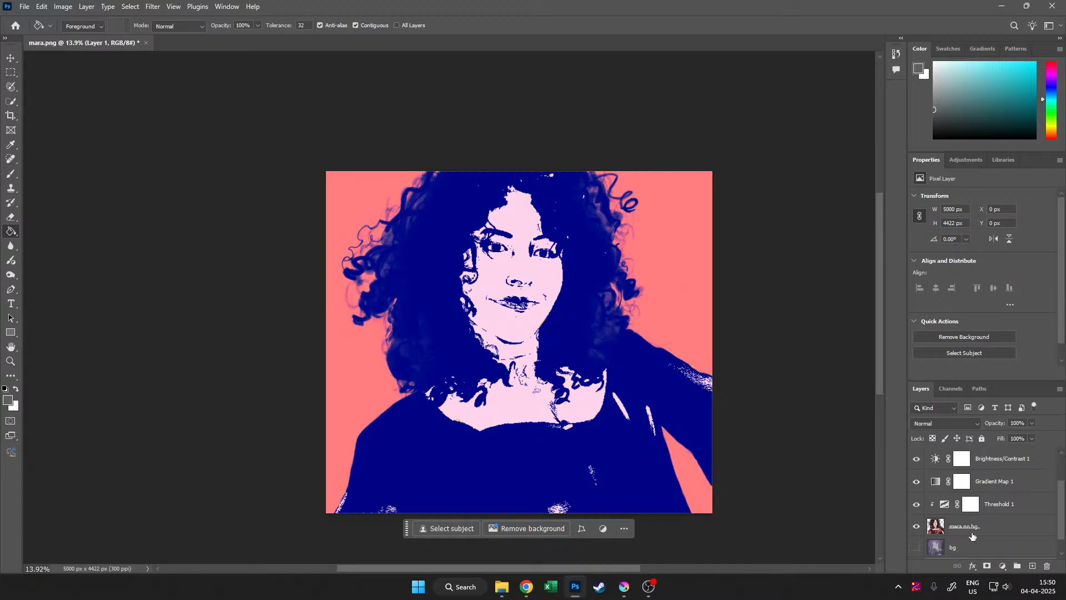
Move the grey-filled Layer 1 directly above the bg layer, beneath mara no bg
click(1005, 488)
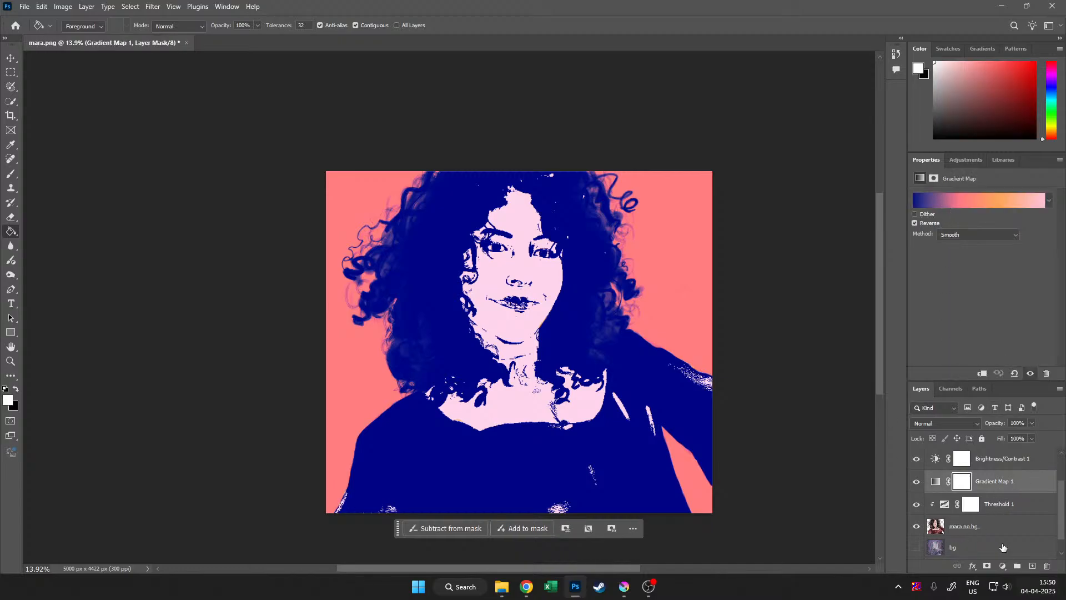
scroll(1006, 550, down, 1)
drag(965, 548, 964, 518)
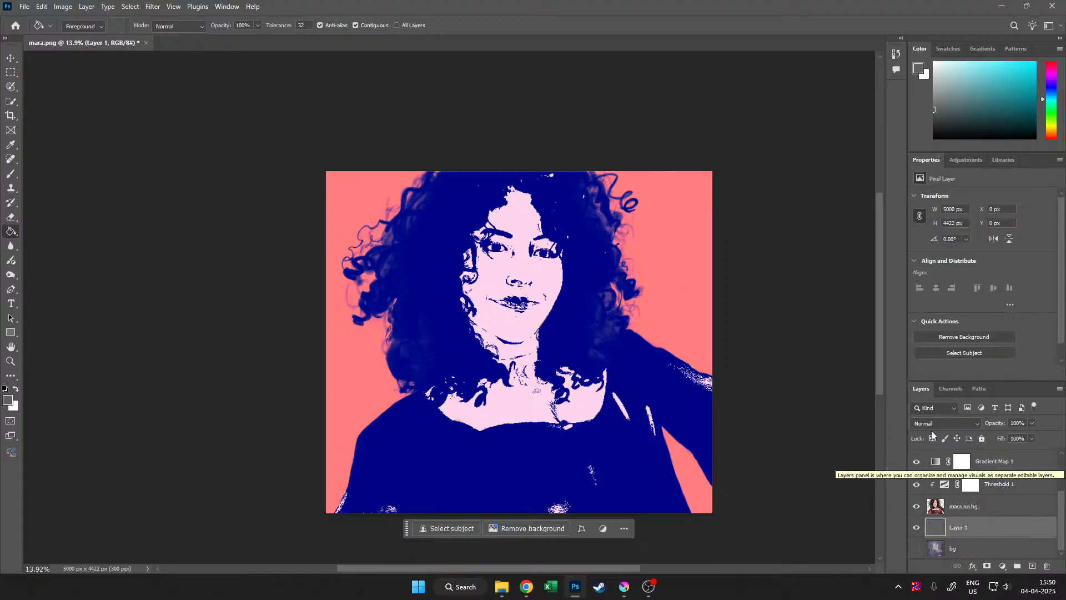
Open the gradient of the Gradient Map 1 adjustment for editing
click(1018, 509)
click(999, 462)
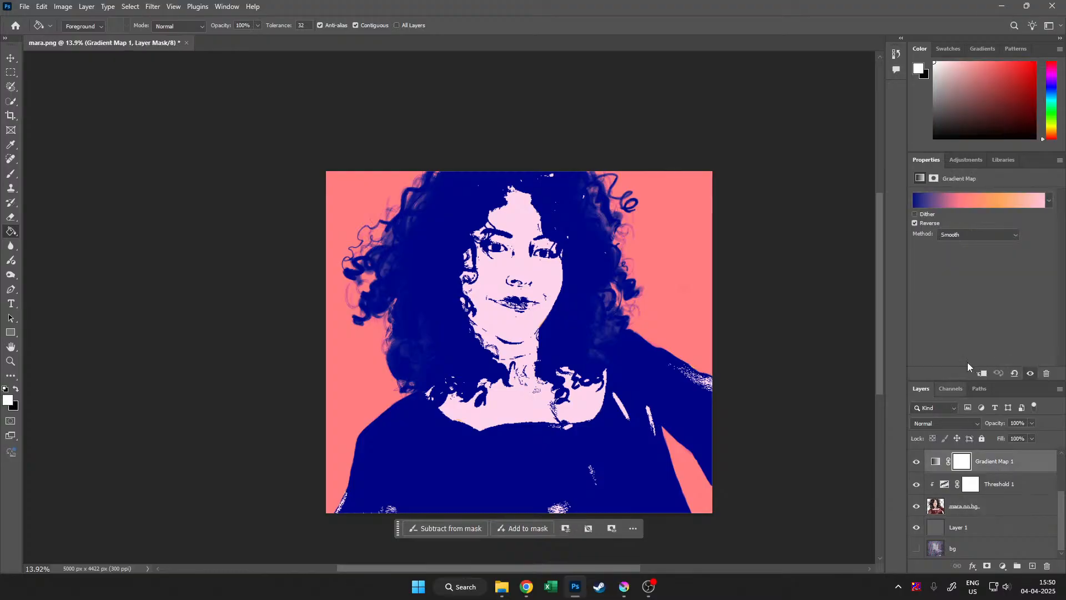
click(958, 199)
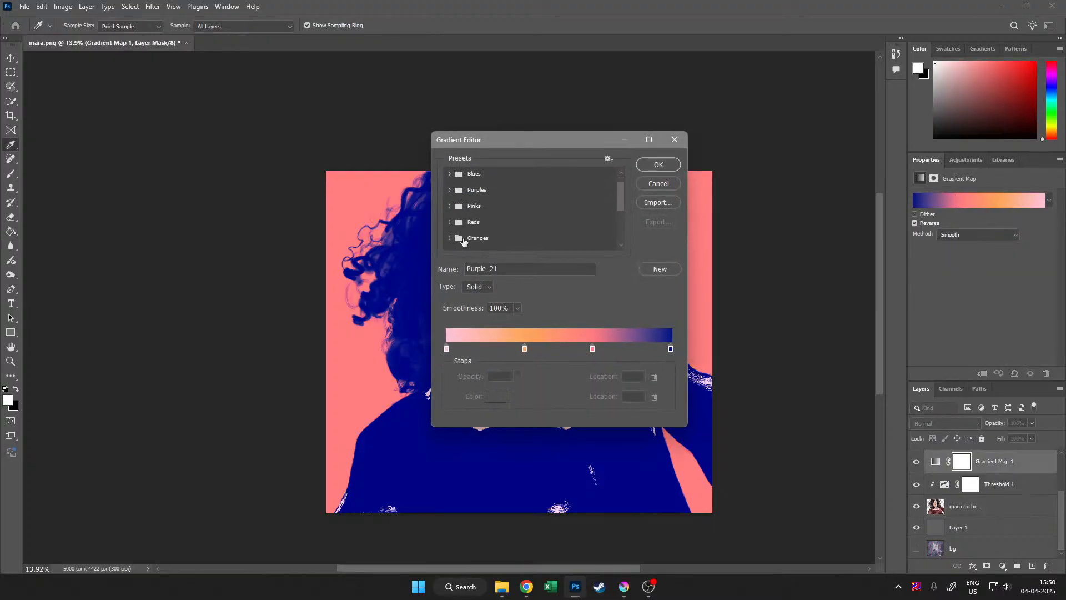
Try several Reds gradient presets on the portrait, including Red_04 and Red_07
click(459, 239)
scroll(489, 233, down, 1)
click(499, 230)
click(534, 232)
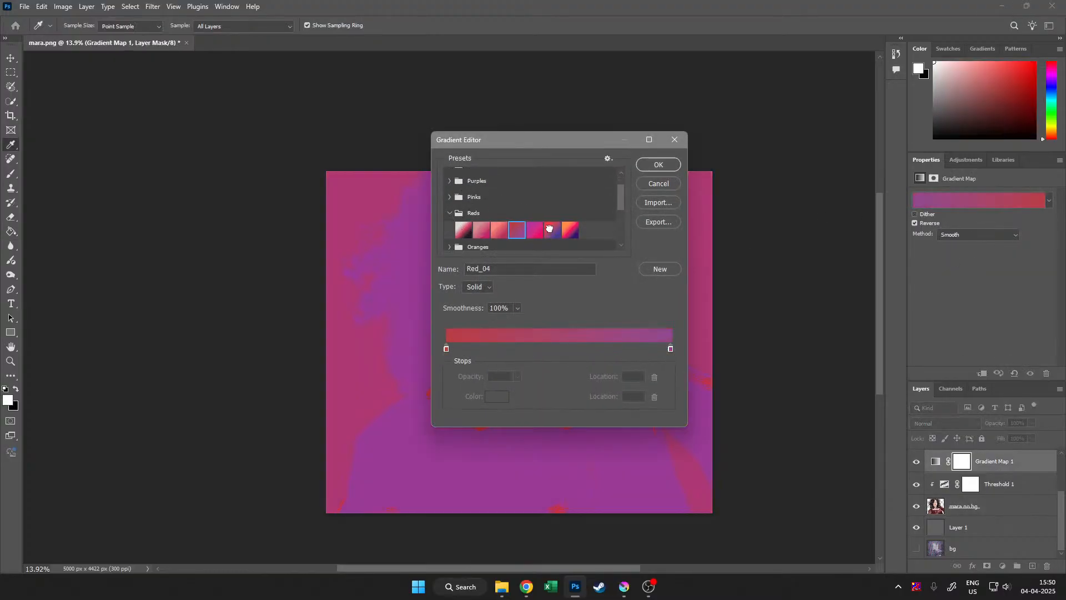
click(551, 231)
drag(538, 140, 682, 115)
click(715, 201)
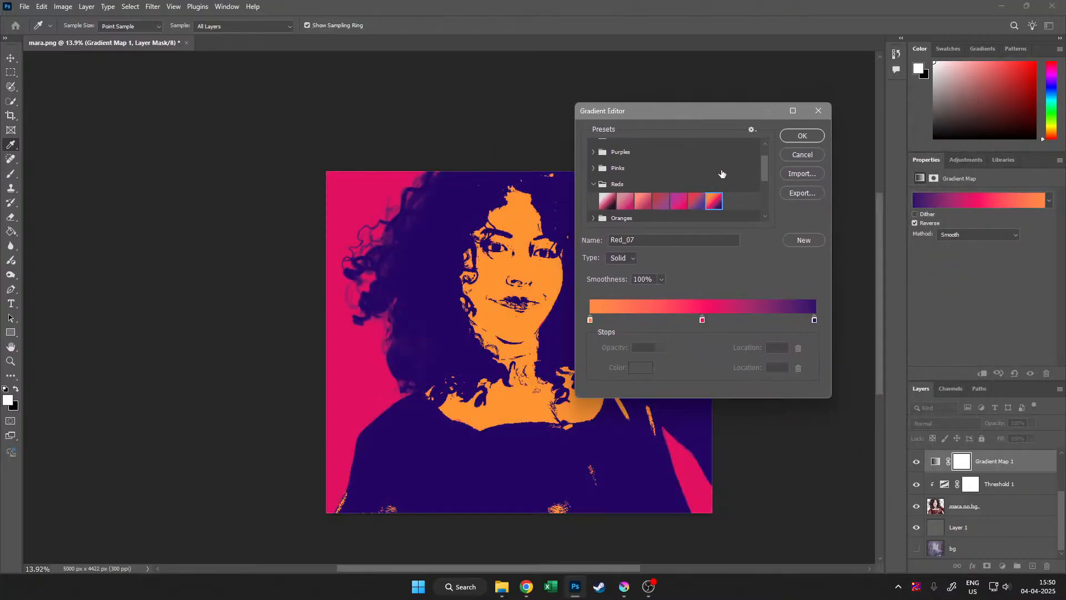
Try several Greens gradient presets on the portrait, including Green_18 and Green_31
scroll(675, 215, down, 1)
click(593, 166)
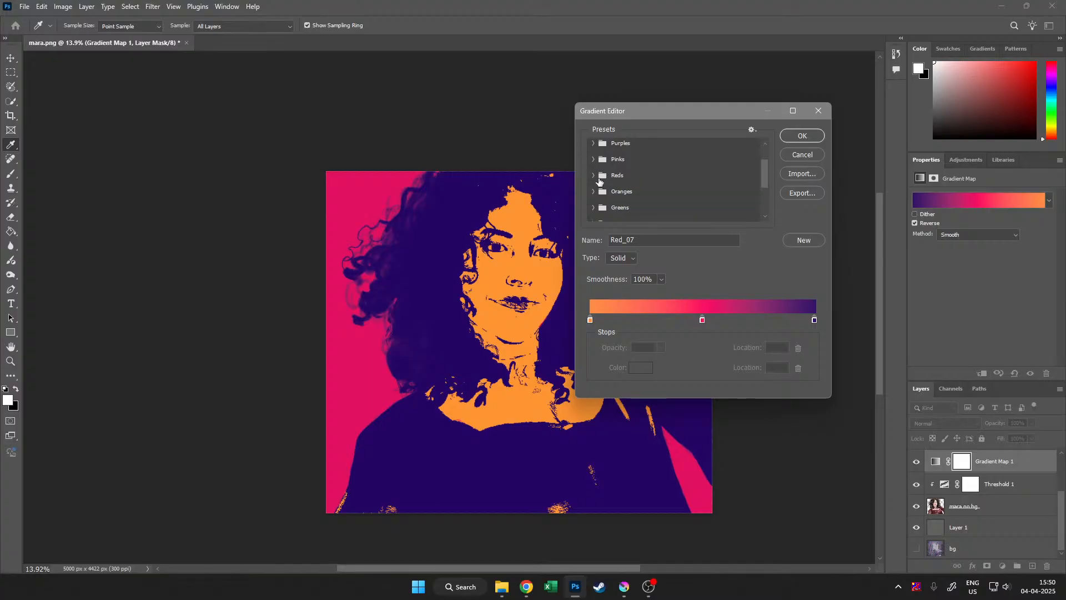
click(593, 199)
scroll(649, 179, down, 1)
click(743, 218)
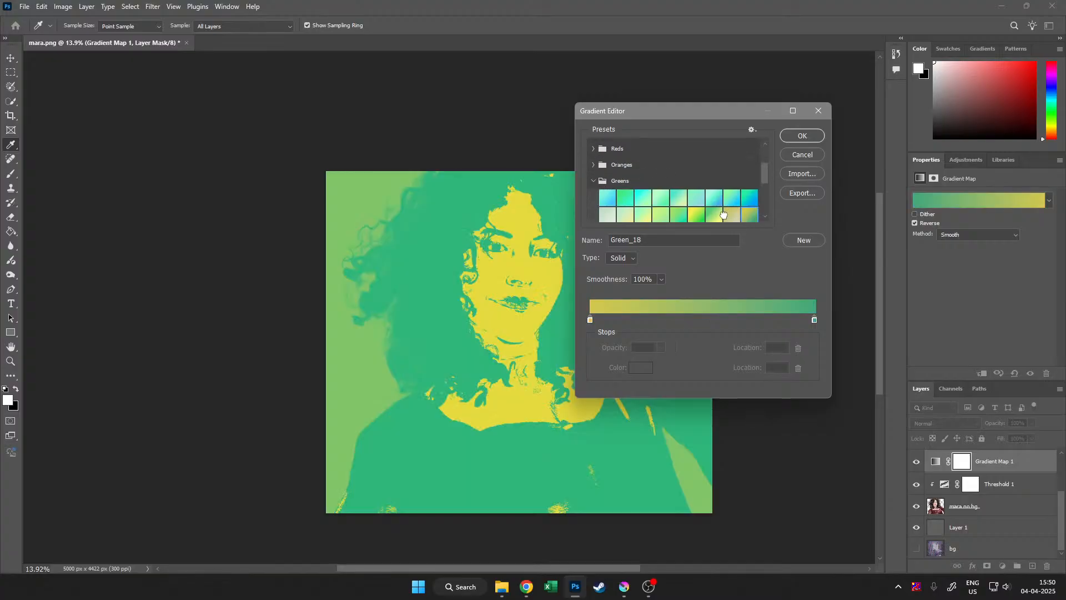
click(727, 214)
click(697, 213)
click(661, 214)
scroll(692, 167, down, 2)
click(661, 216)
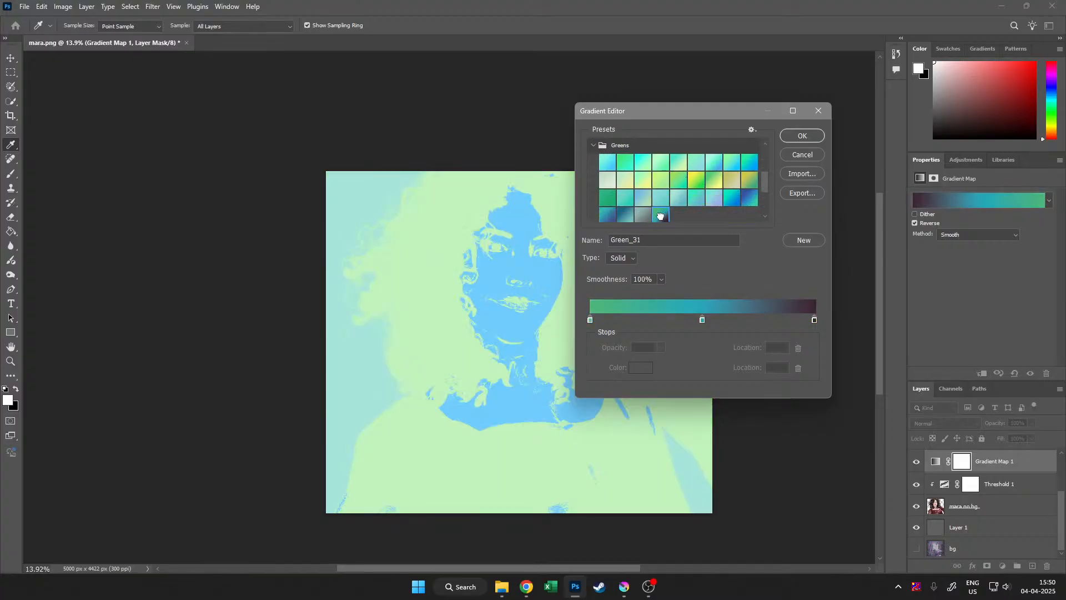
Compare the darker Greens presets Green_27 and Green_30 and go back to Green_31
click(750, 198)
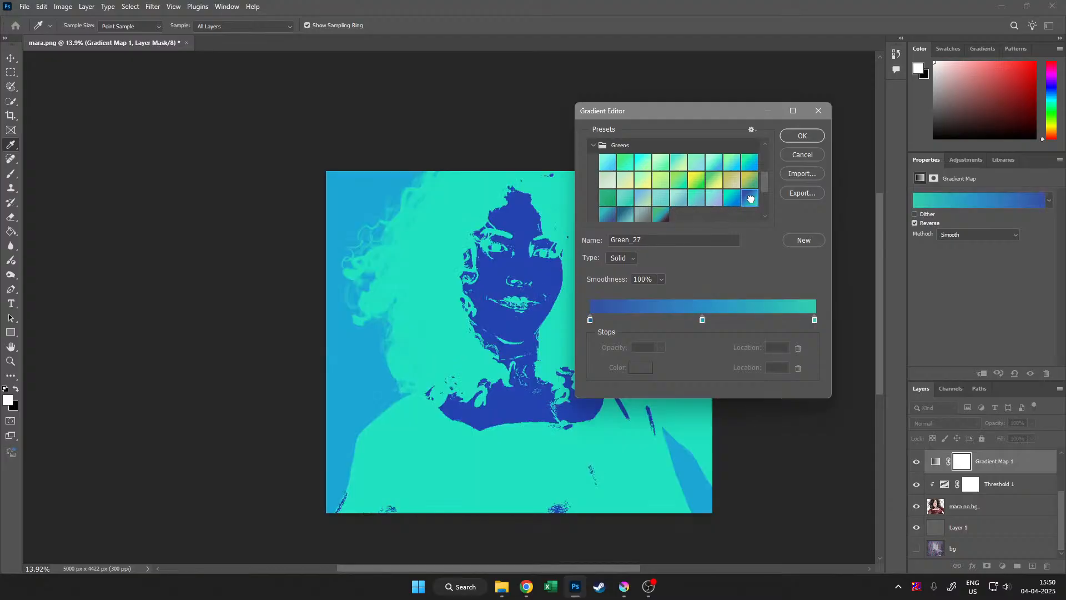
click(732, 199)
click(665, 216)
click(645, 216)
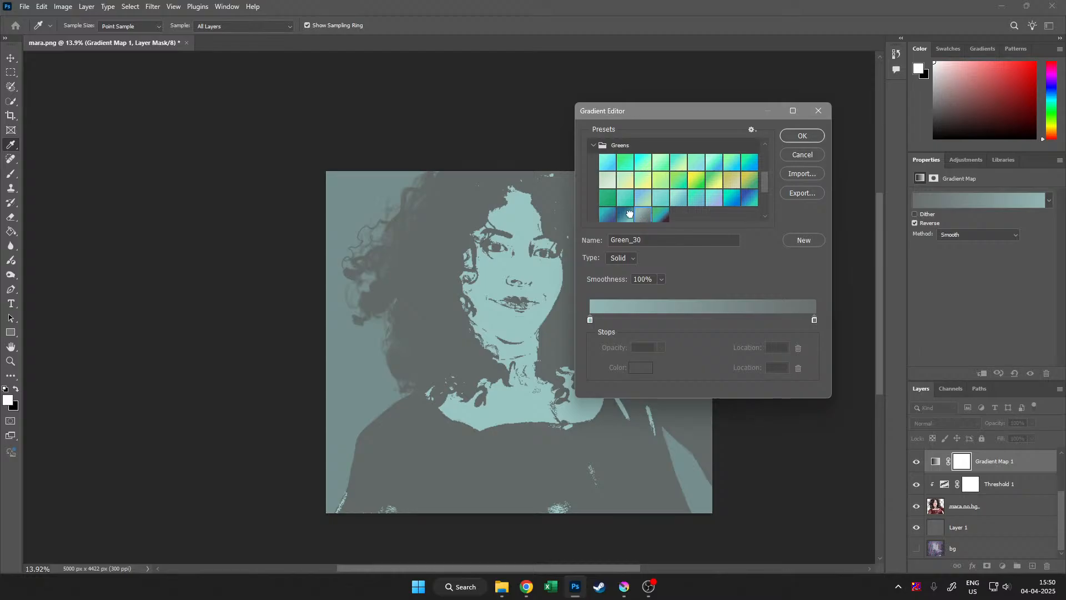
click(630, 215)
click(660, 218)
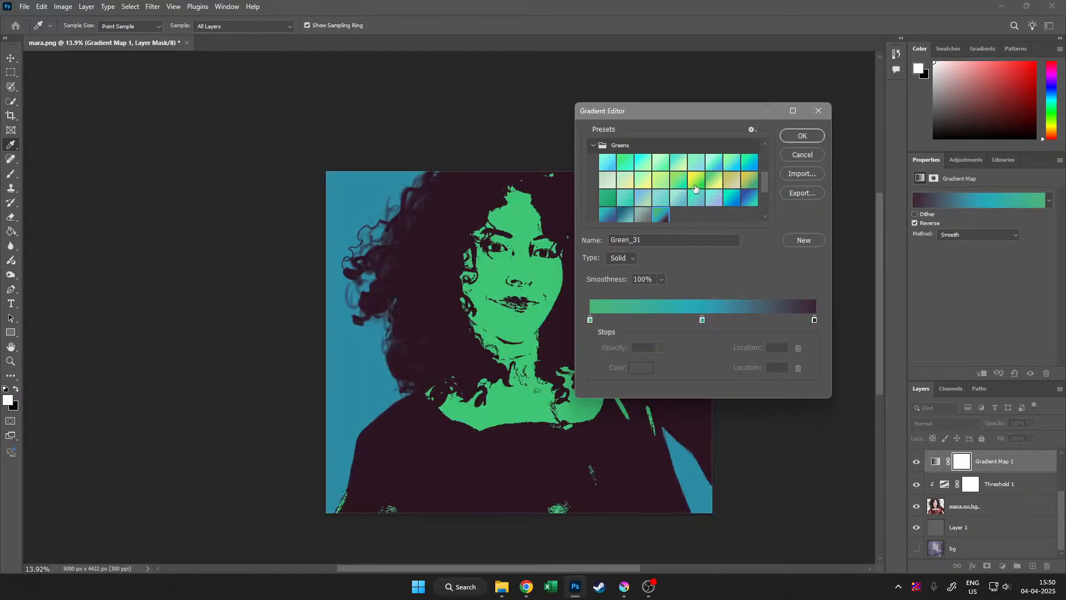
Try more Greens presets on the portrait, including Green_28, Green_08 and Green_13
drag(675, 110, 704, 187)
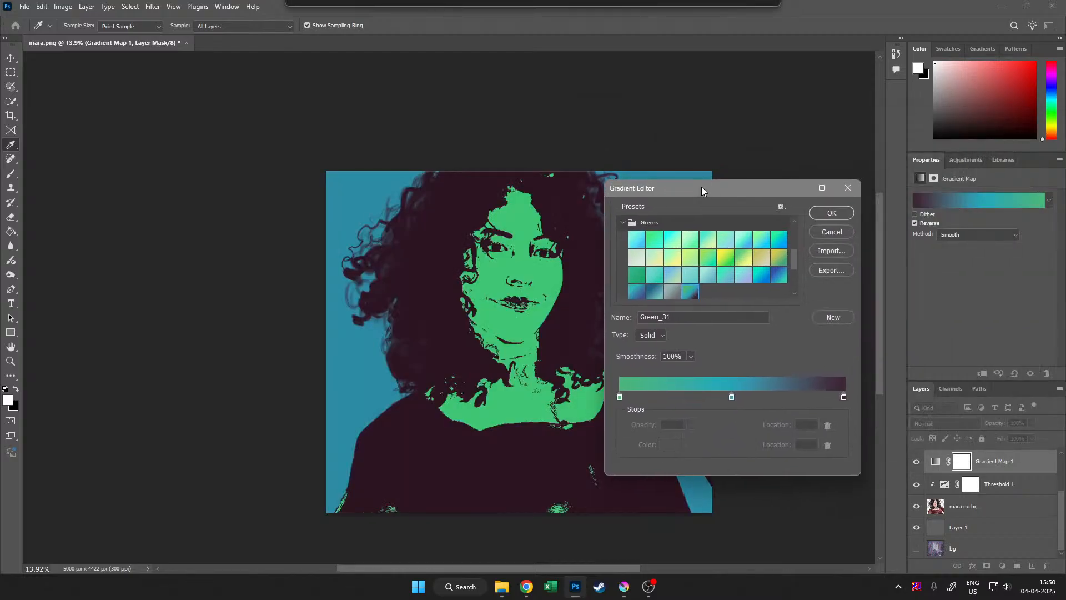
scroll(633, 266, down, 2)
click(634, 266)
scroll(650, 272, up, 1)
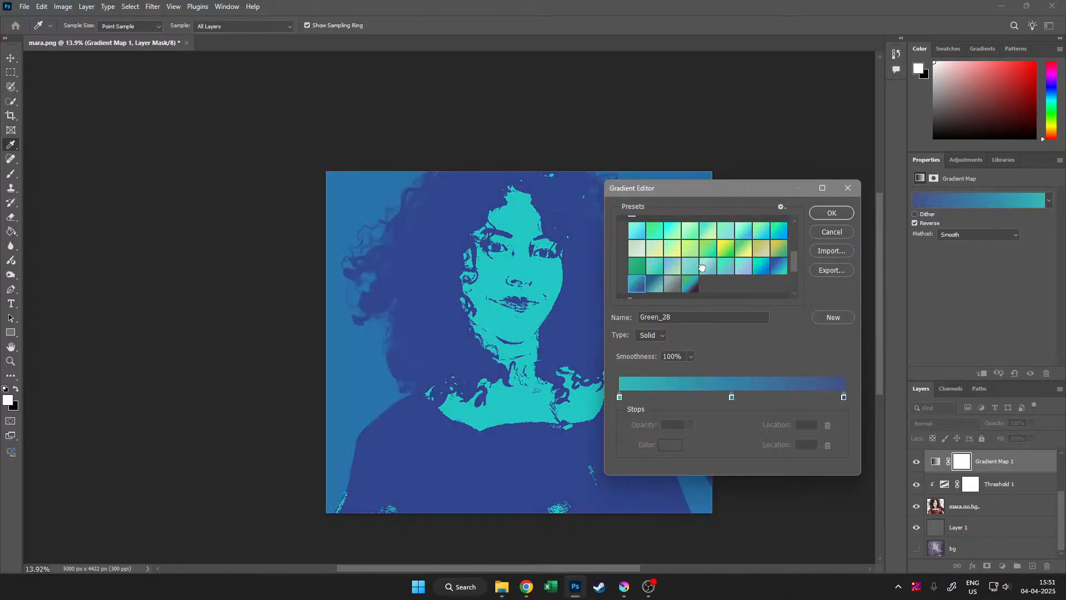
click(726, 254)
click(767, 250)
click(777, 249)
click(773, 234)
click(768, 234)
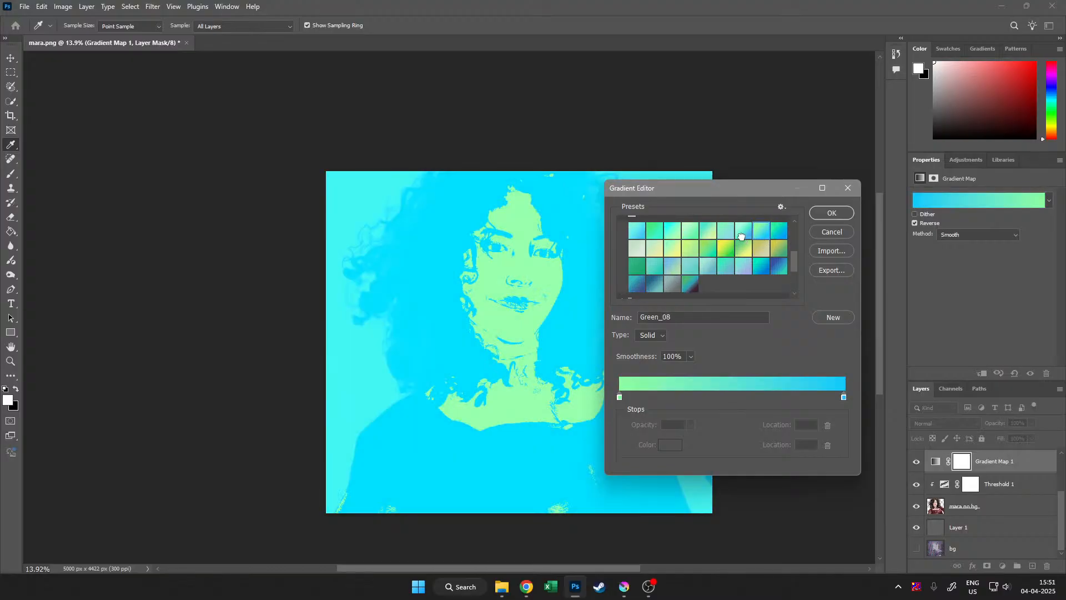
click(741, 234)
click(692, 251)
Try several Cloud gradient presets on the portrait, including Cloud_07 and Cloud_01
scroll(652, 228, up, 2)
click(631, 259)
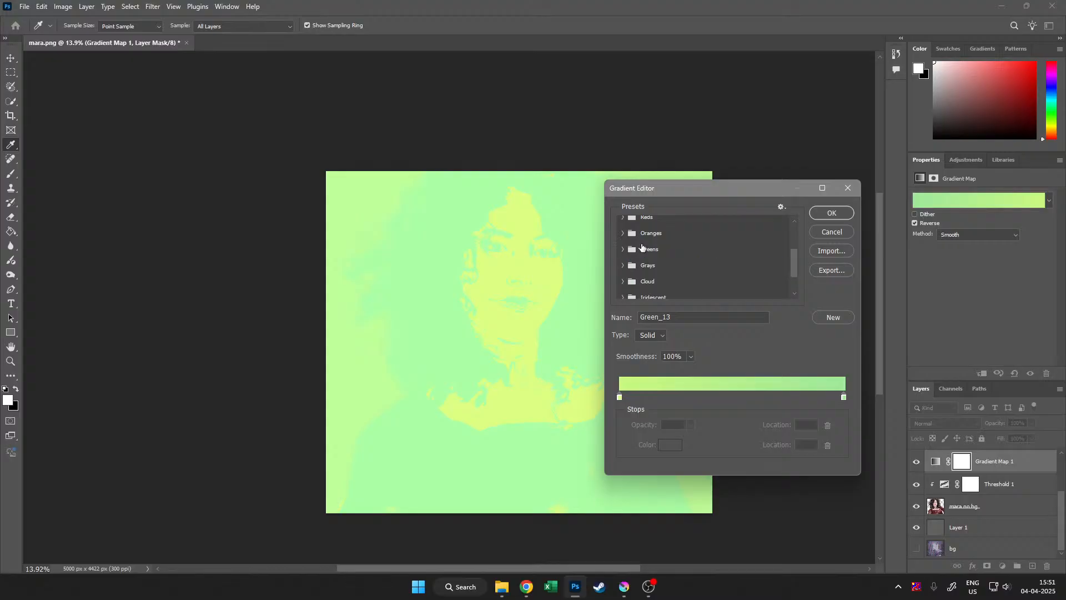
click(633, 264)
scroll(633, 265, down, 2)
click(726, 253)
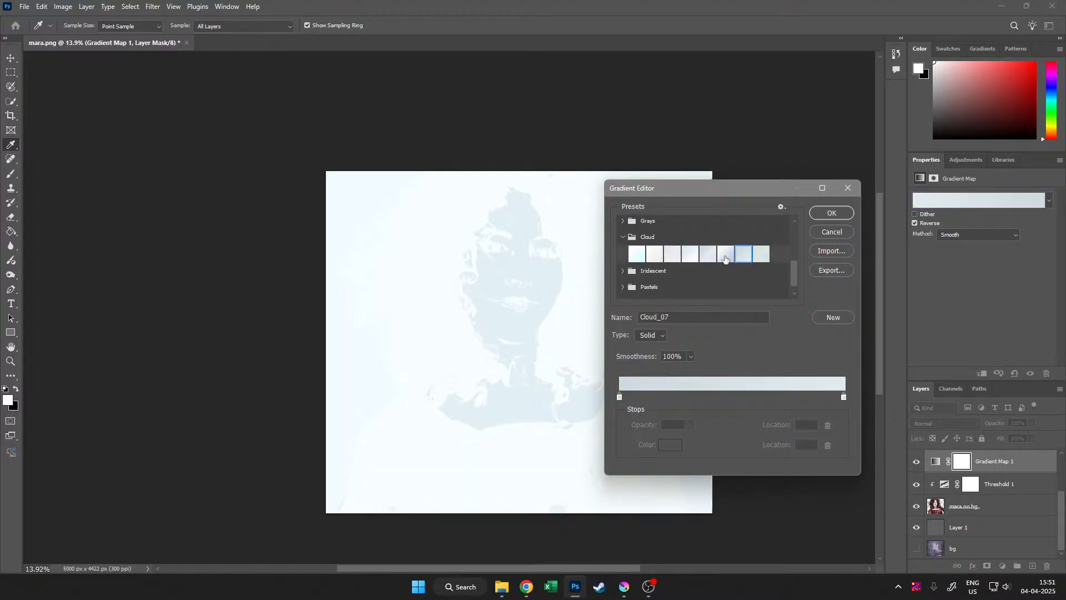
click(744, 254)
click(755, 252)
click(635, 257)
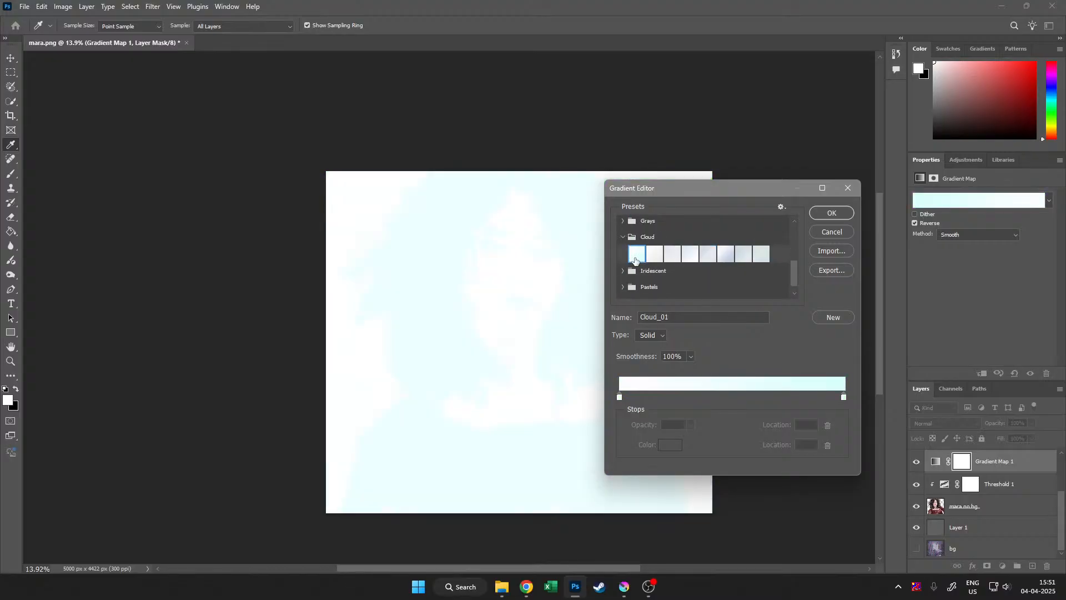
click(623, 236)
Apply the Iridescent_22 preset to the Gradient Map 1 adjustment and look over the recoloured portrait
click(623, 260)
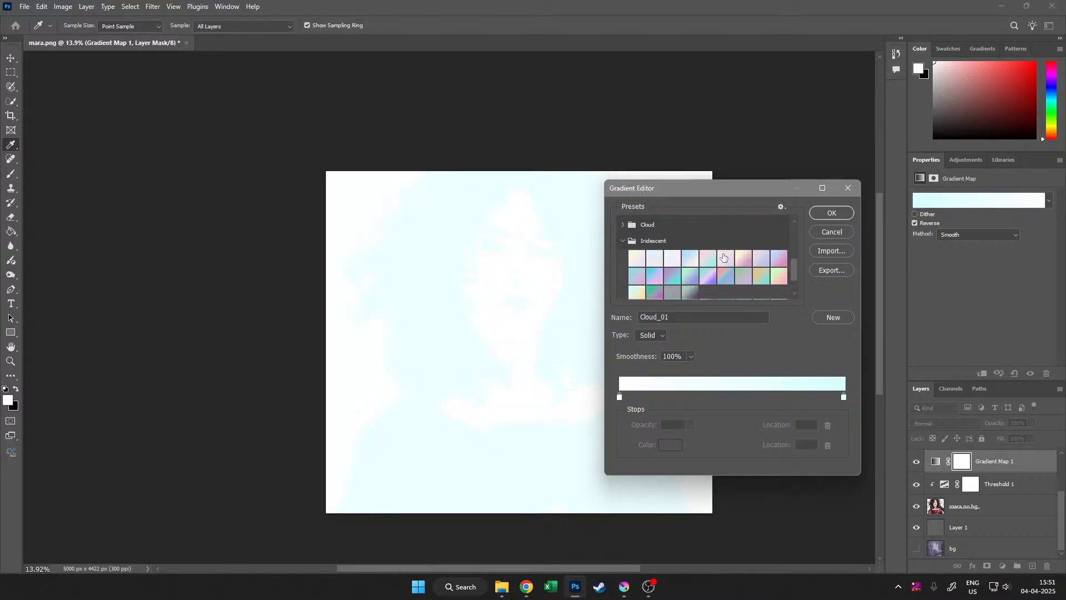
click(768, 261)
click(692, 293)
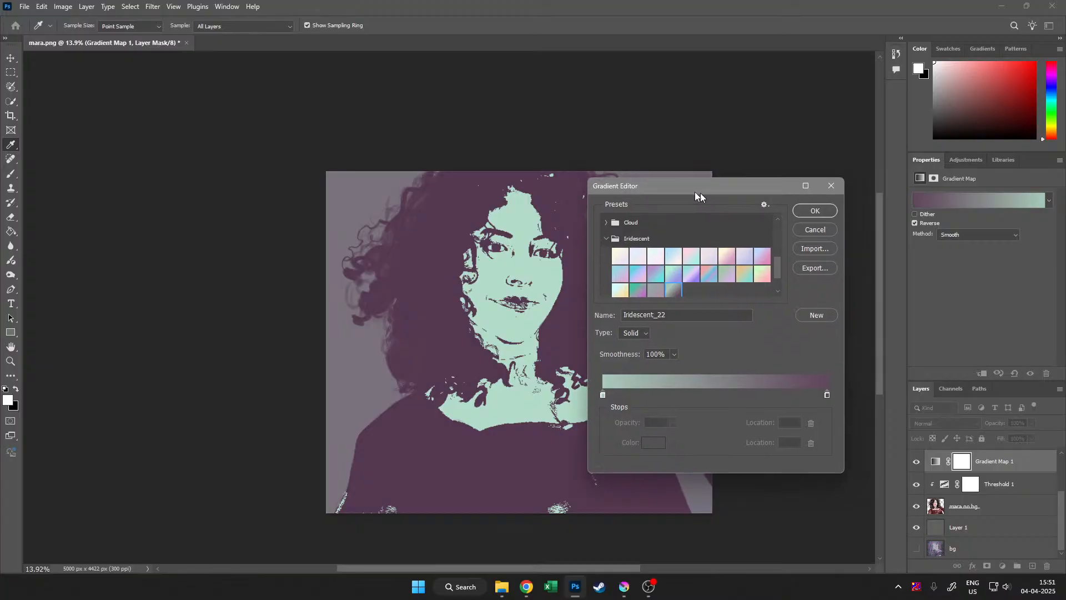
drag(718, 199, 189, 180)
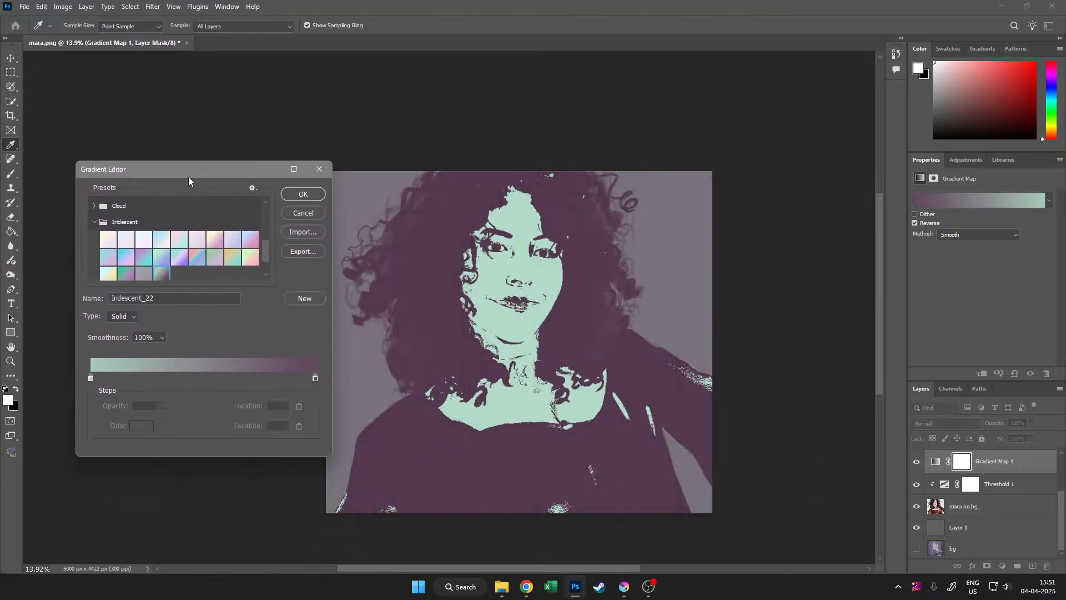
click(302, 194)
key(g)
drag(509, 281, 568, 362)
drag(624, 416, 527, 323)
drag(547, 334, 544, 337)
drag(551, 374, 537, 369)
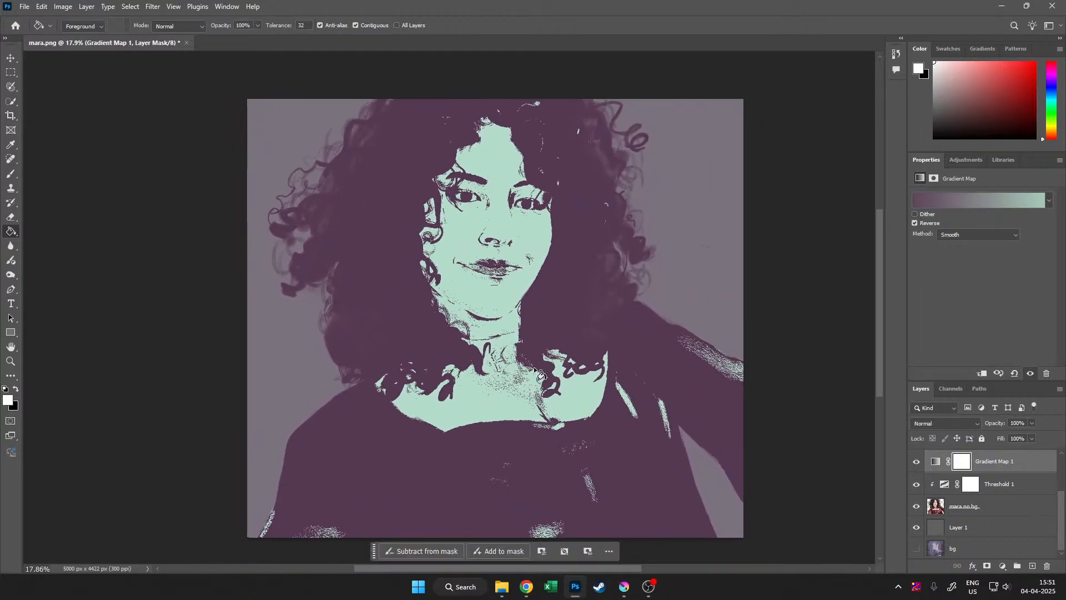
click(24, 7)
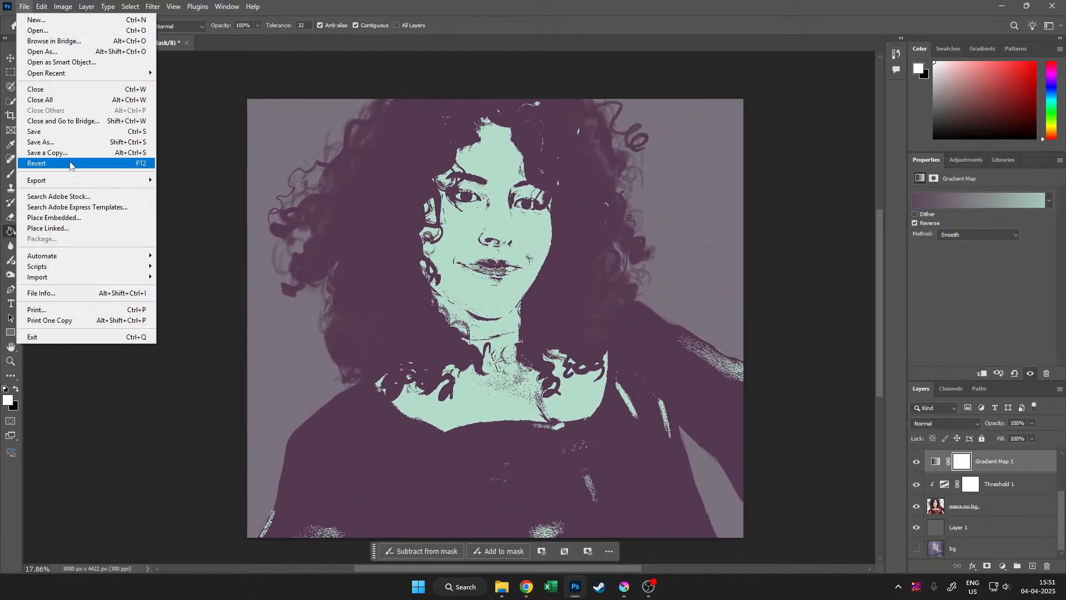
mouse_move(86, 180)
click(171, 193)
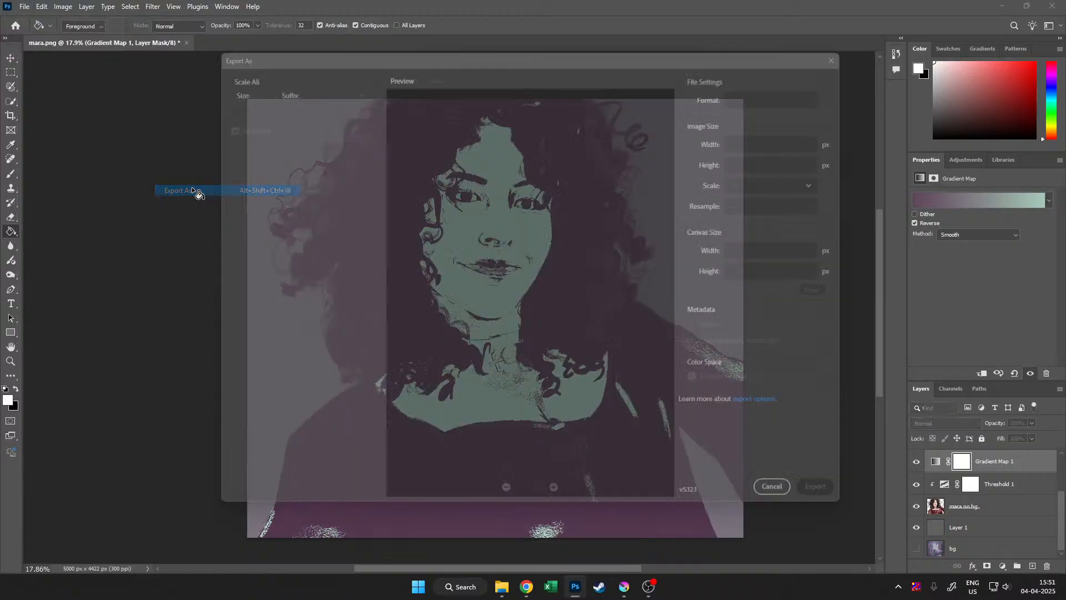
click(857, 46)
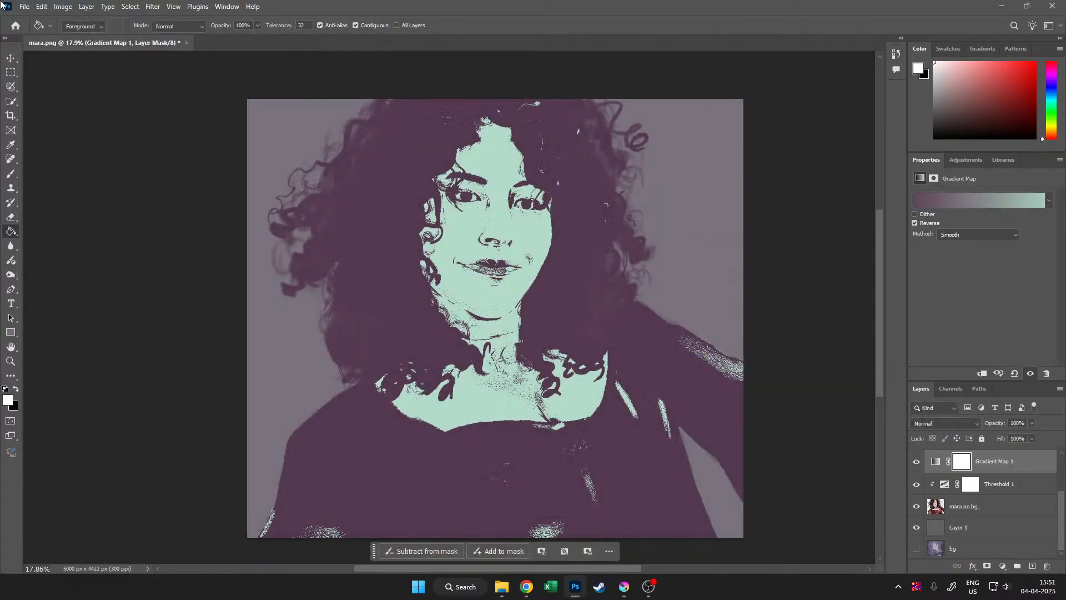
click(42, 7)
Export the recoloured portrait as a PNG in Downloads, reusing the Purple Gradient version's file name with the ending "Iridescent"
click(24, 8)
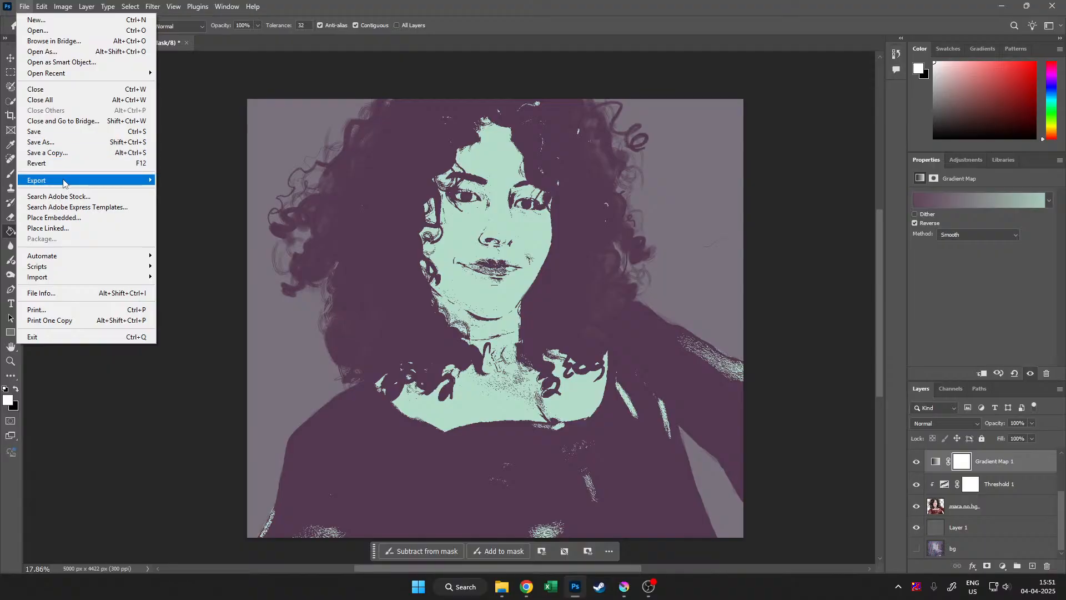
mouse_move(63, 181)
click(176, 181)
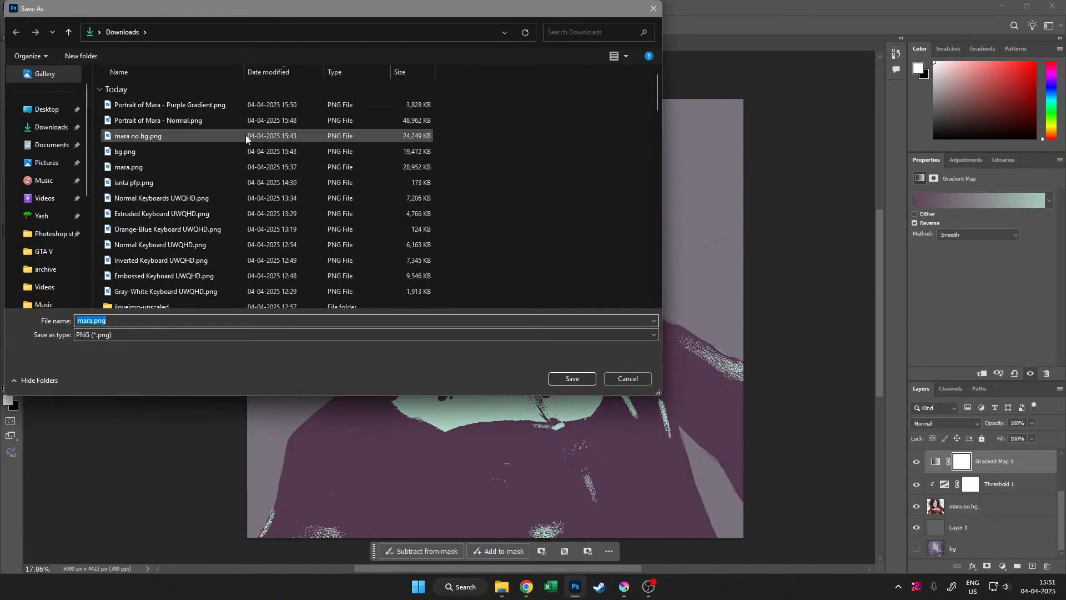
click(169, 104)
click(214, 321)
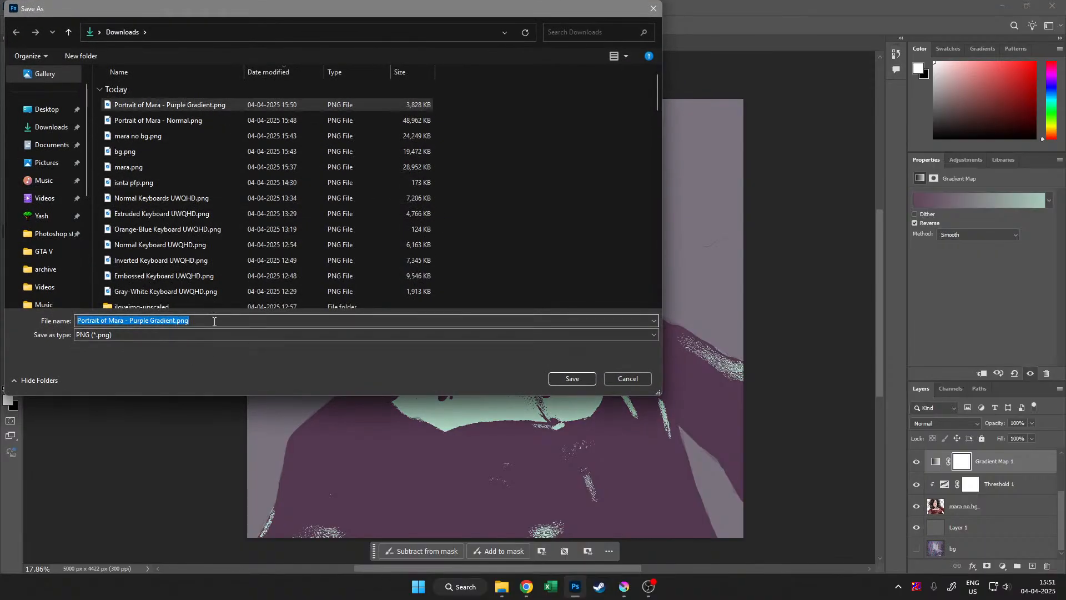
click(215, 321)
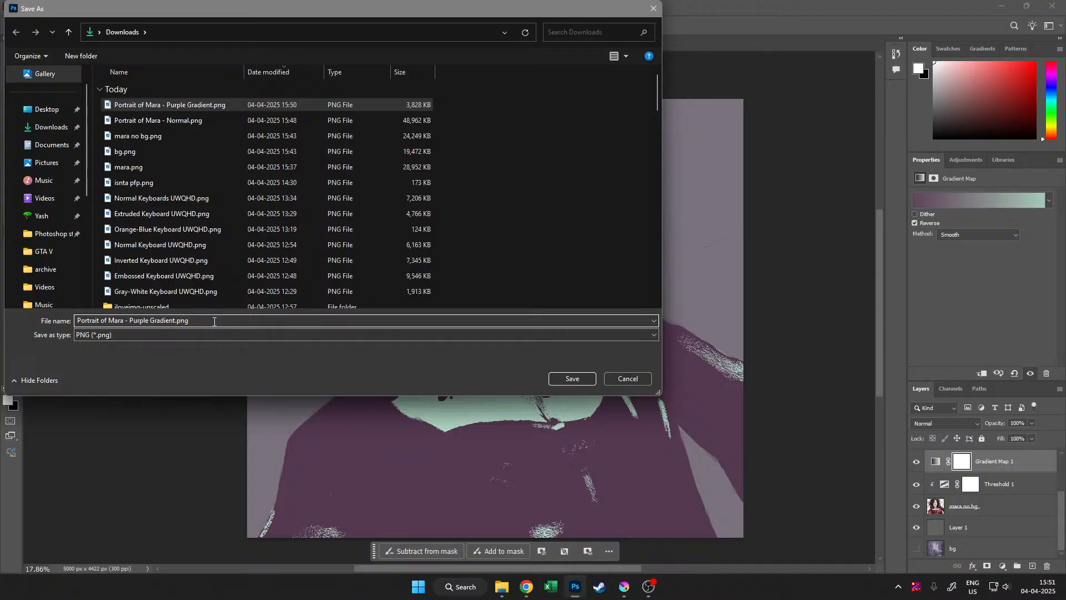
key(BackSpace)
key(BackSpace)
key(BackSpace)
key(BackSpace)
key(BackSpace)
key(BackSpace)
key(BackSpace)
key(BackSpace)
key(BackSpace)
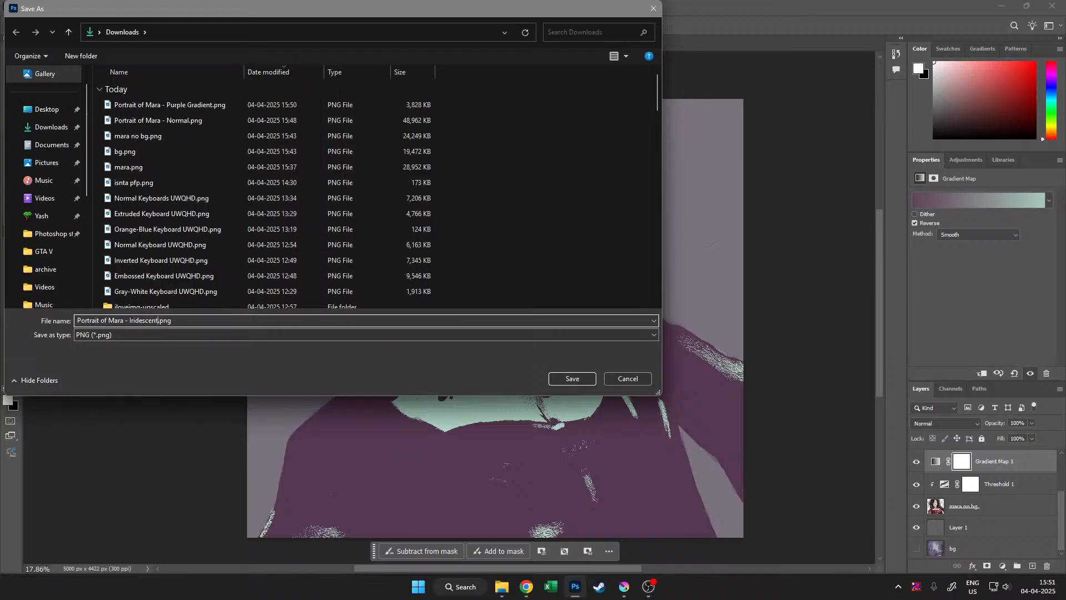
key(Return)
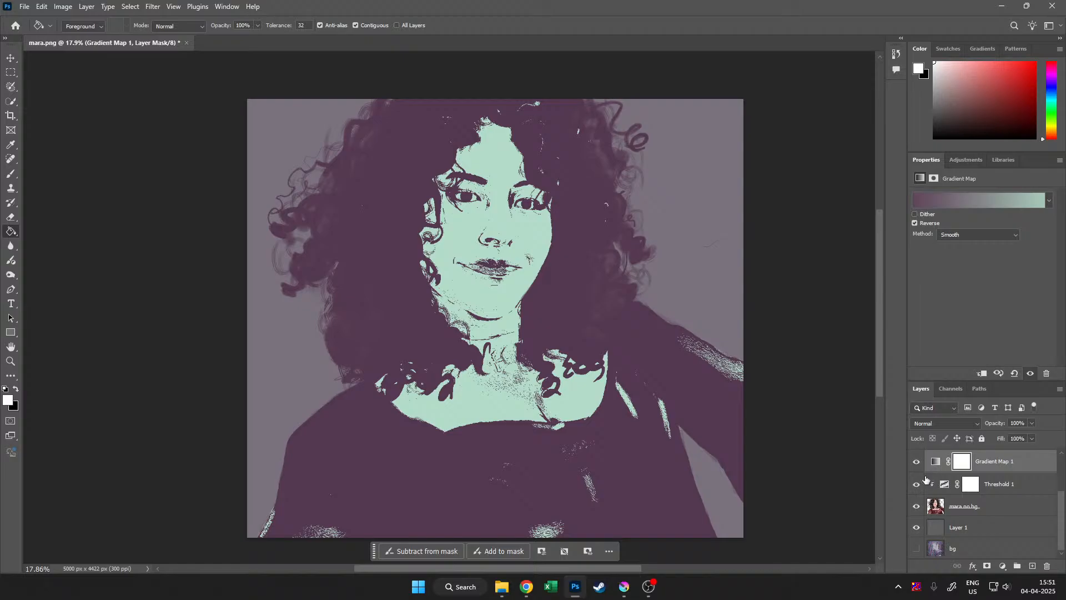
Hide Gradient Map 1, Threshold 1 and the grey Layer 1, and show the bg layer behind the original-coloured portrait
click(917, 461)
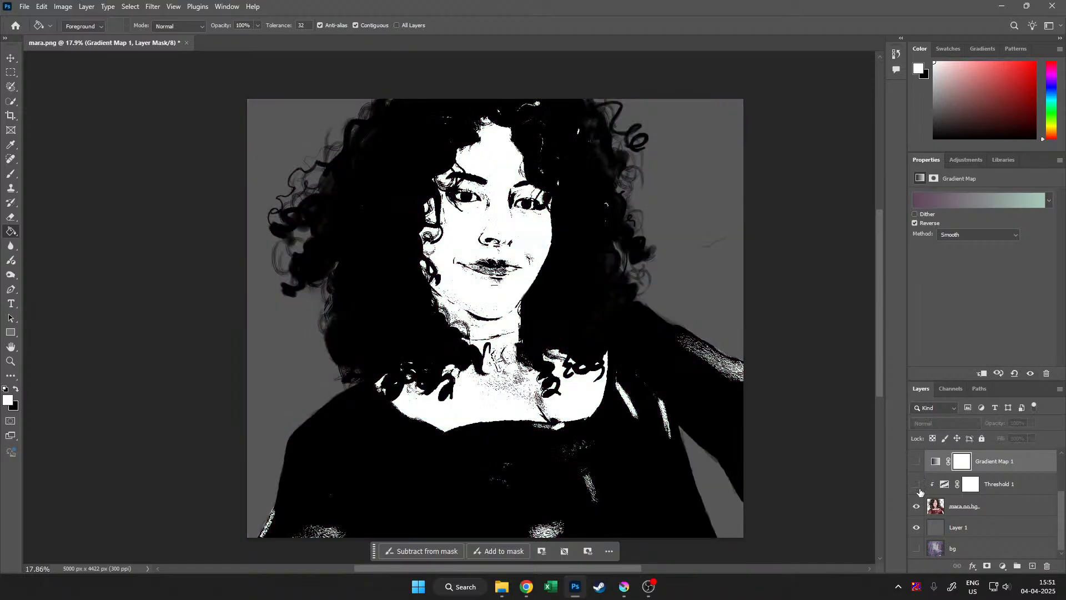
click(917, 506)
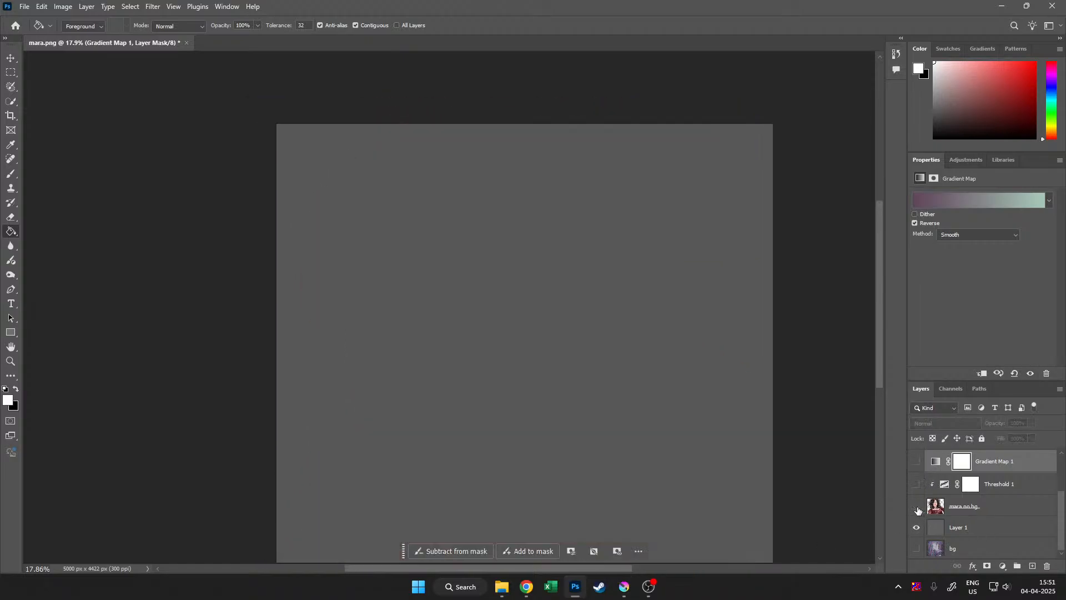
click(916, 506)
click(936, 528)
click(917, 527)
click(916, 549)
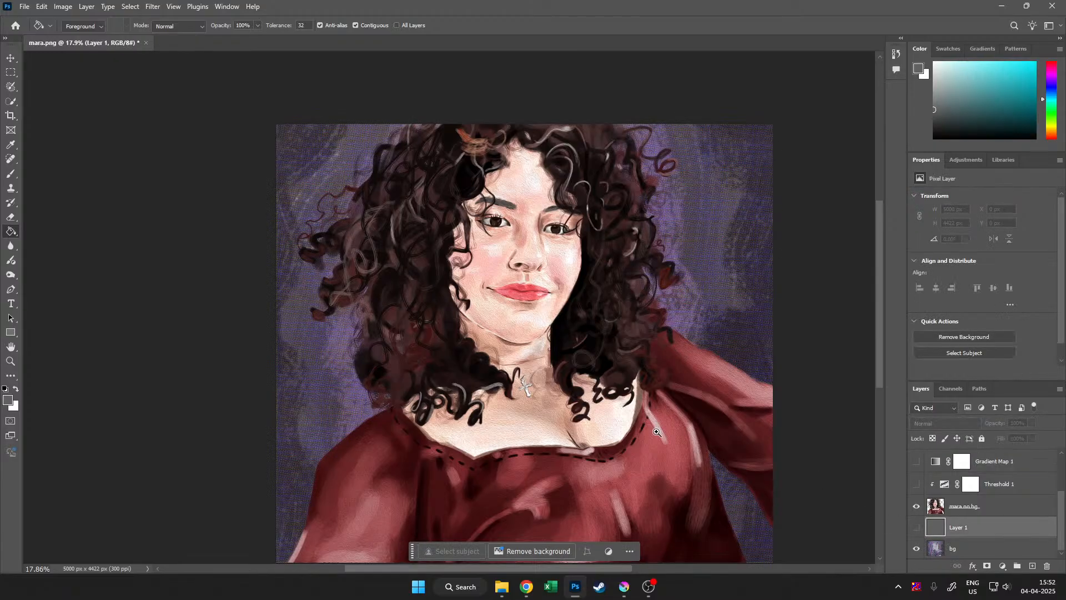
mouse_move(657, 432)
mouse_down()
mouse_move(643, 432)
mouse_move(669, 448)
mouse_move(654, 444)
mouse_up()
mouse_move(620, 408)
mouse_down()
mouse_move(677, 428)
mouse_move(648, 430)
mouse_move(601, 410)
mouse_move(618, 422)
mouse_move(619, 412)
mouse_up()
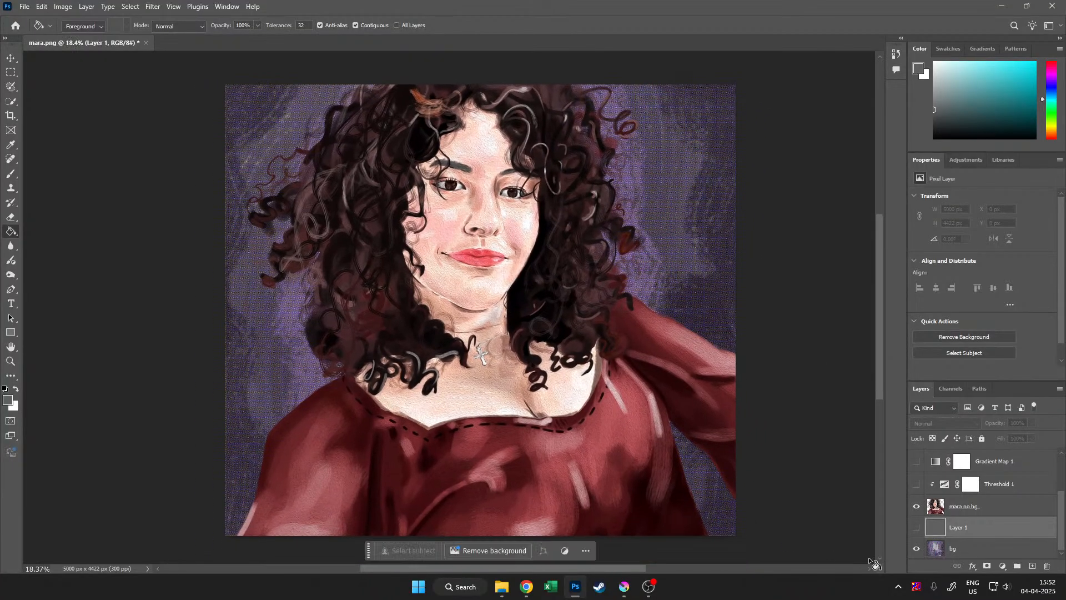
Add a Color Balance adjustment above the portrait cutout layer, set midtone Cyan-Red to +35, and release its clipping mask
click(982, 513)
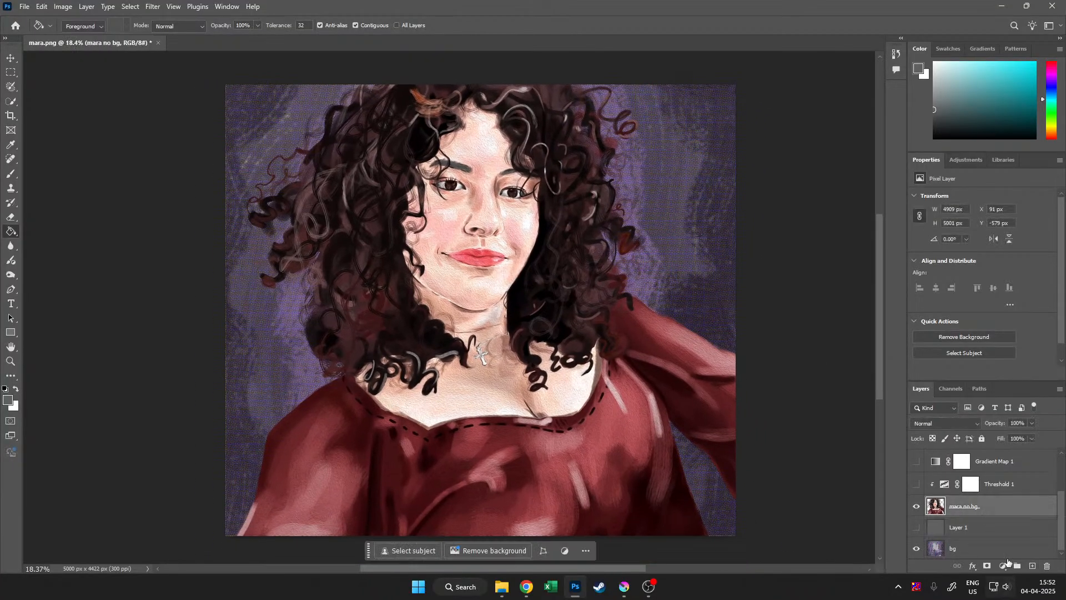
click(1004, 565)
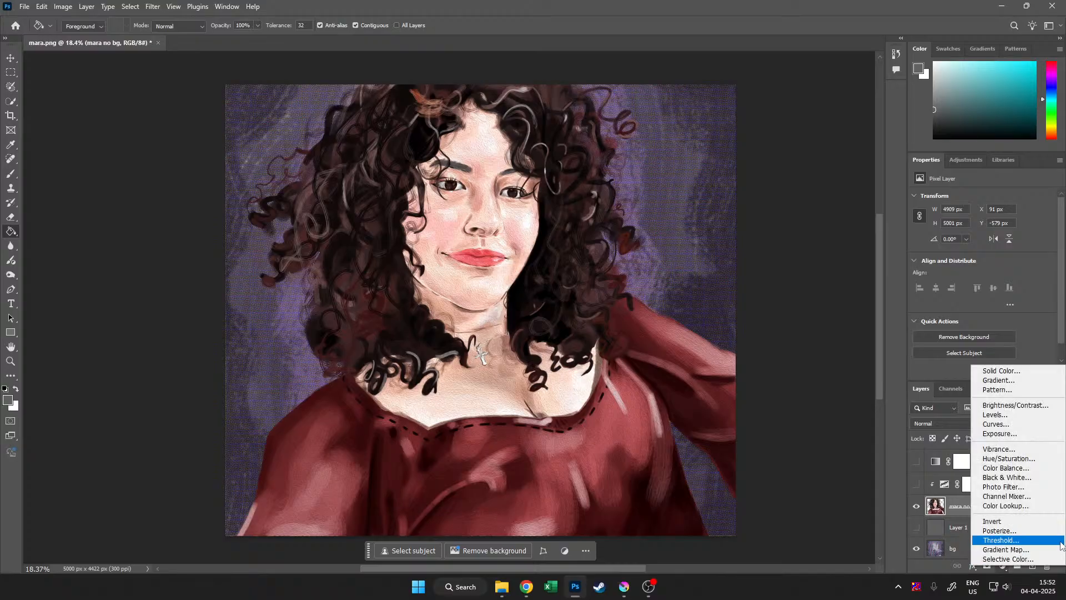
key(Escape)
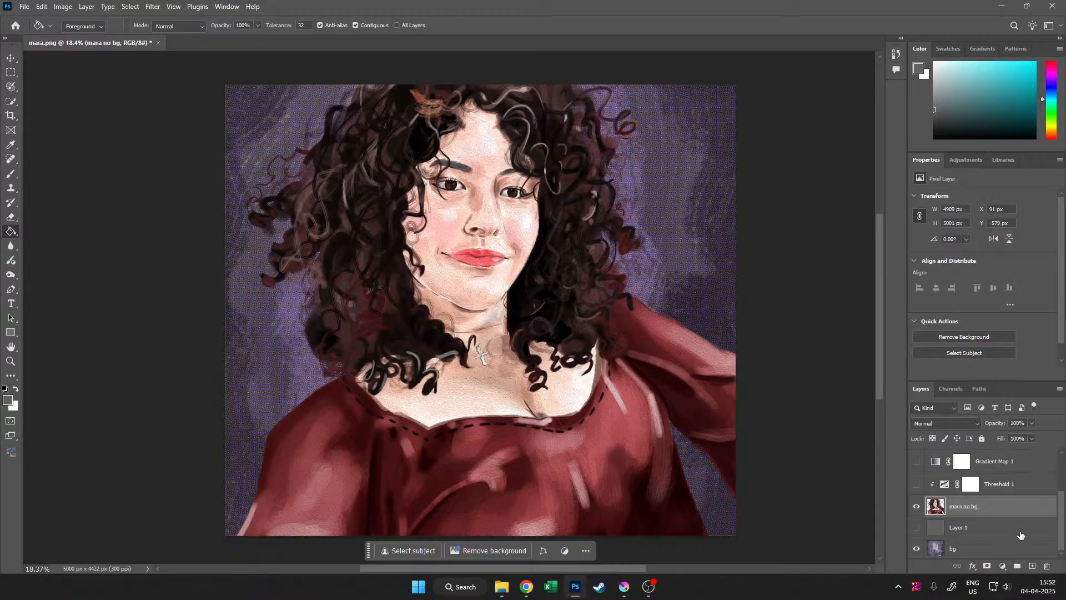
click(1003, 566)
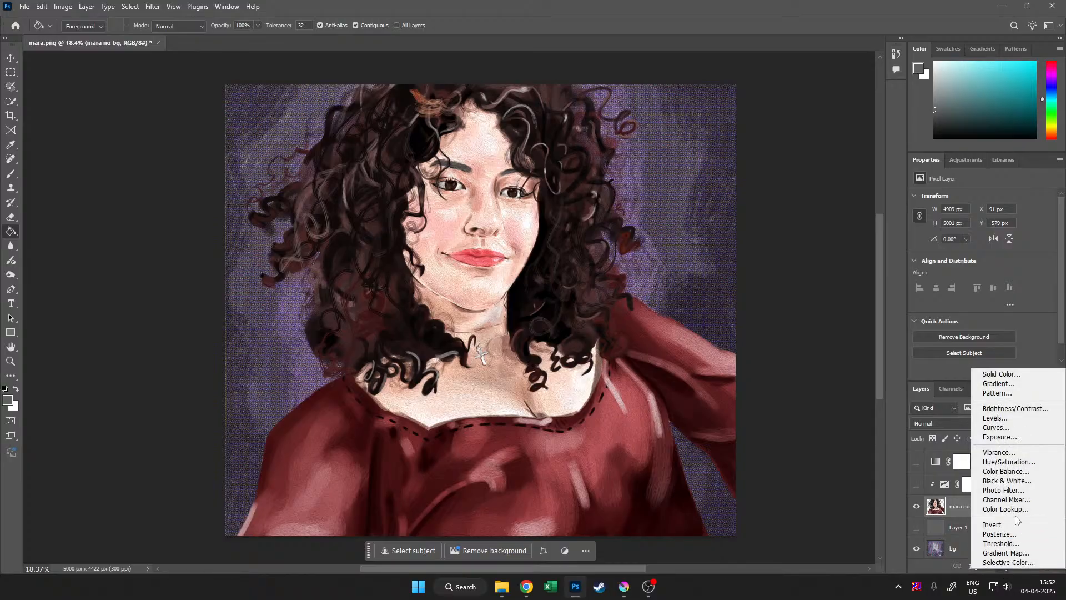
click(1018, 473)
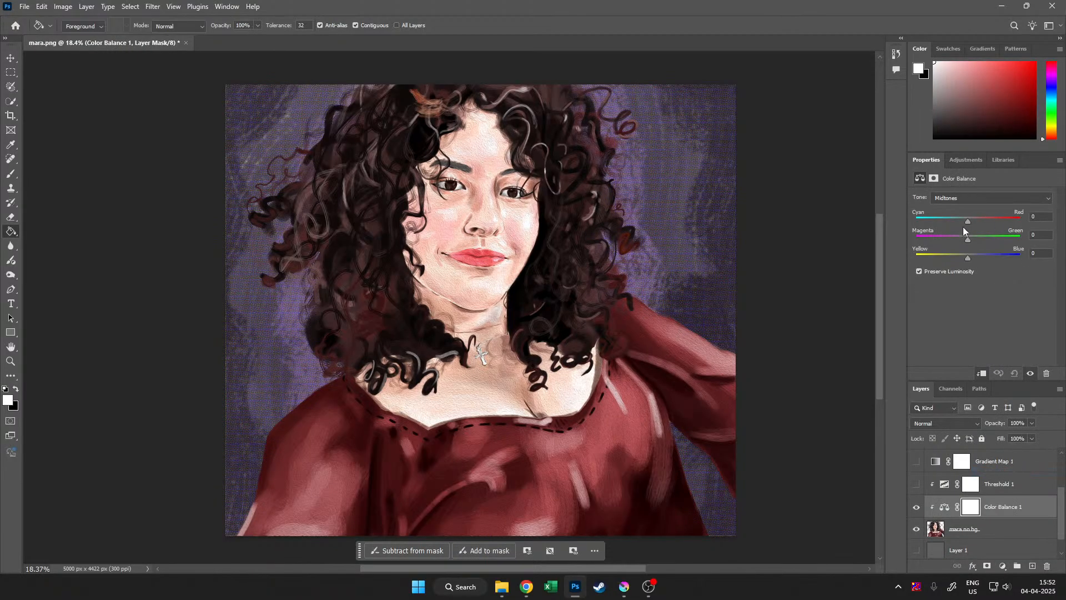
drag(967, 220, 994, 220)
alt+click(957, 517)
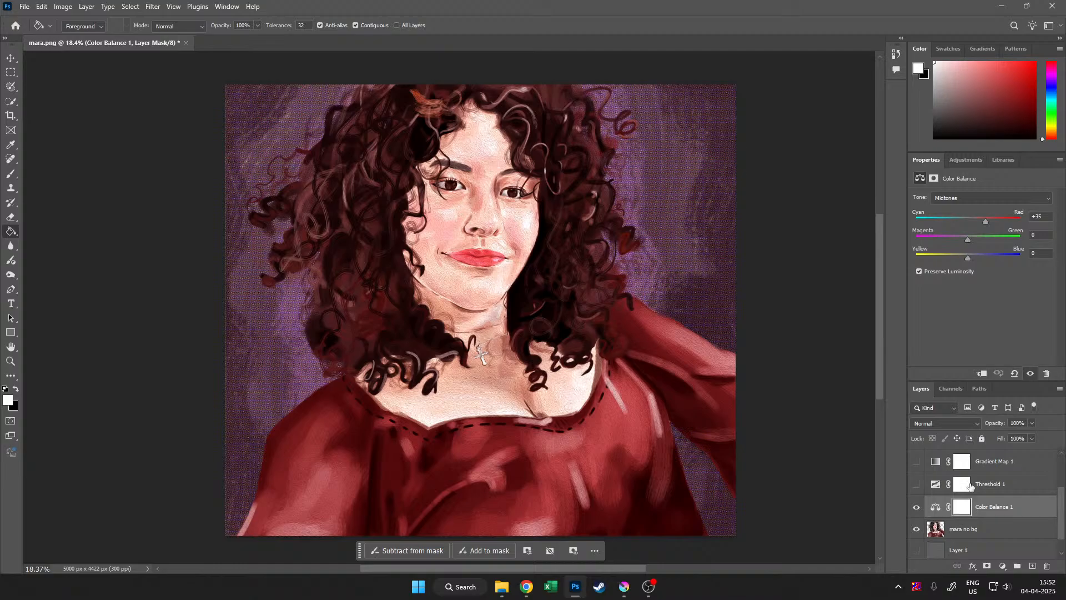
Try Color Balance midtones of +26 Cyan-Red, -9 Magenta-Green and +35 Yellow-Blue on the portrait
mouse_move(969, 236)
mouse_down()
mouse_move(978, 238)
mouse_move(957, 238)
mouse_move(971, 258)
mouse_up()
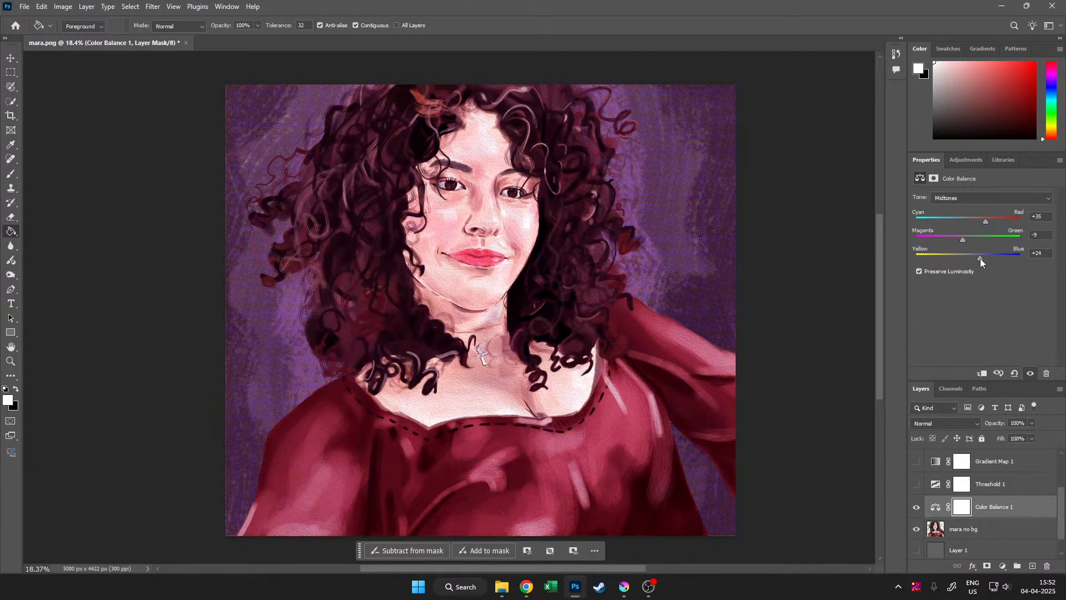
drag(982, 221, 981, 221)
drag(636, 381, 536, 363)
drag(536, 363, 566, 364)
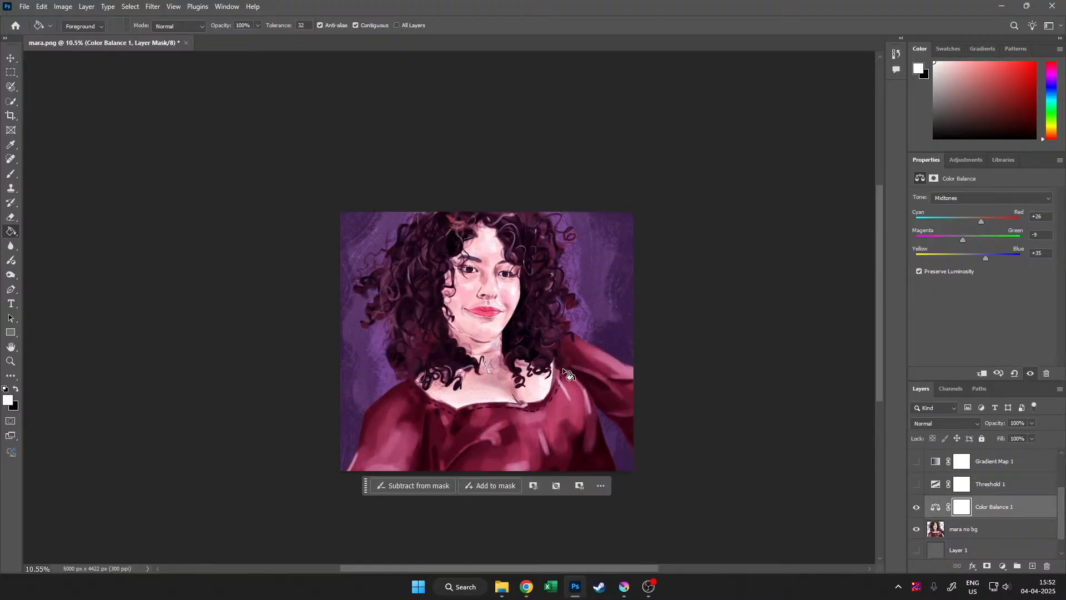
Try midtone Cyan-Red at +1 with Yellow-Blue pushed further towards blue, and look over the portrait
drag(678, 361, 646, 357)
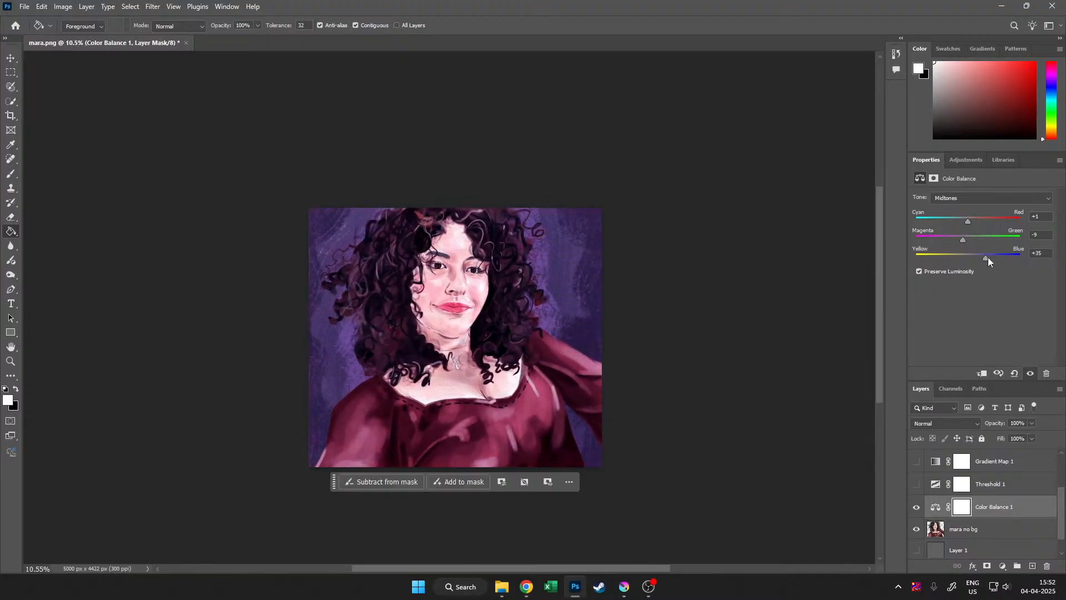
drag(988, 257, 1000, 259)
drag(461, 364, 504, 360)
drag(487, 286, 710, 453)
mouse_move(618, 385)
mouse_down()
mouse_move(681, 392)
mouse_move(611, 390)
mouse_up()
drag(702, 449, 600, 405)
drag(645, 442, 589, 418)
Undo the Color Balance changes and the adjustment layer itself
key(ctrl+z)
key(ctrl+z)
key(ctrl+z)
key(ctrl+z)
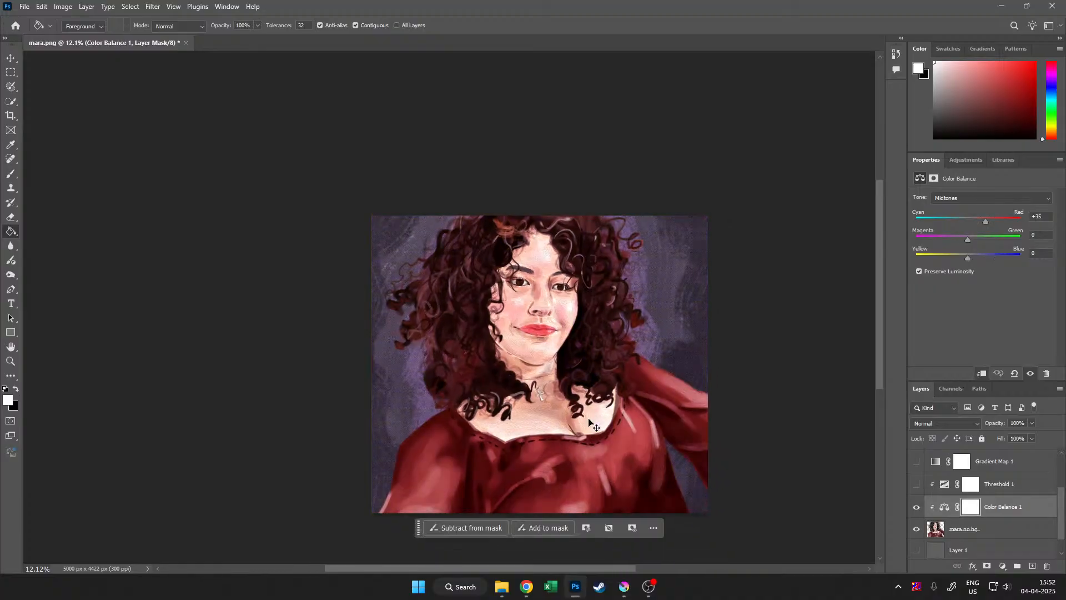
key(ctrl+z)
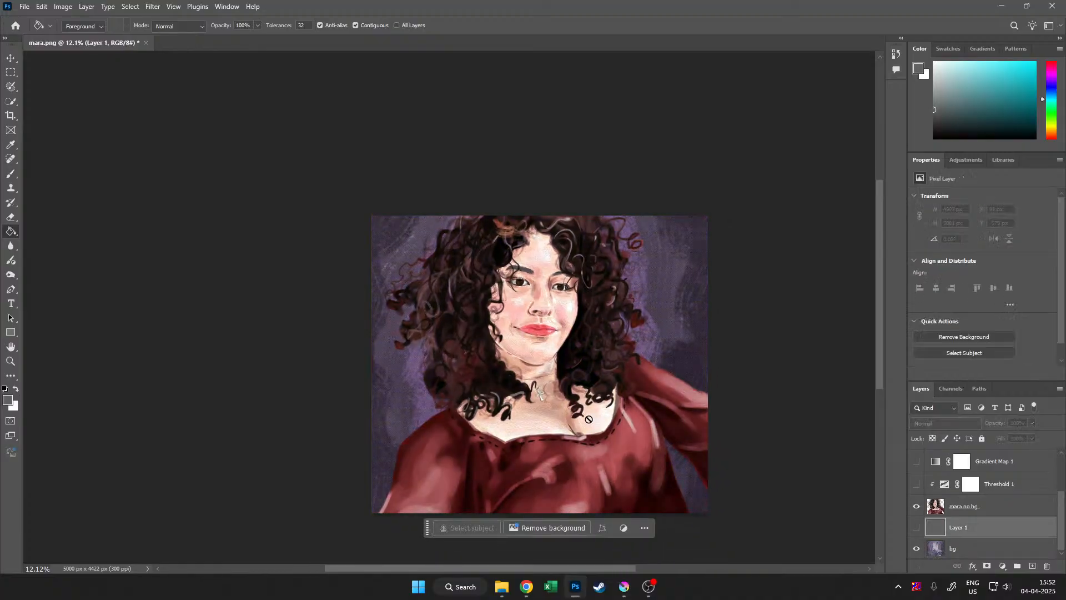
Move the hidden Layer 1 below the bg layer and select the portrait cutout layer
drag(589, 420, 561, 397)
drag(980, 529, 983, 557)
click(994, 508)
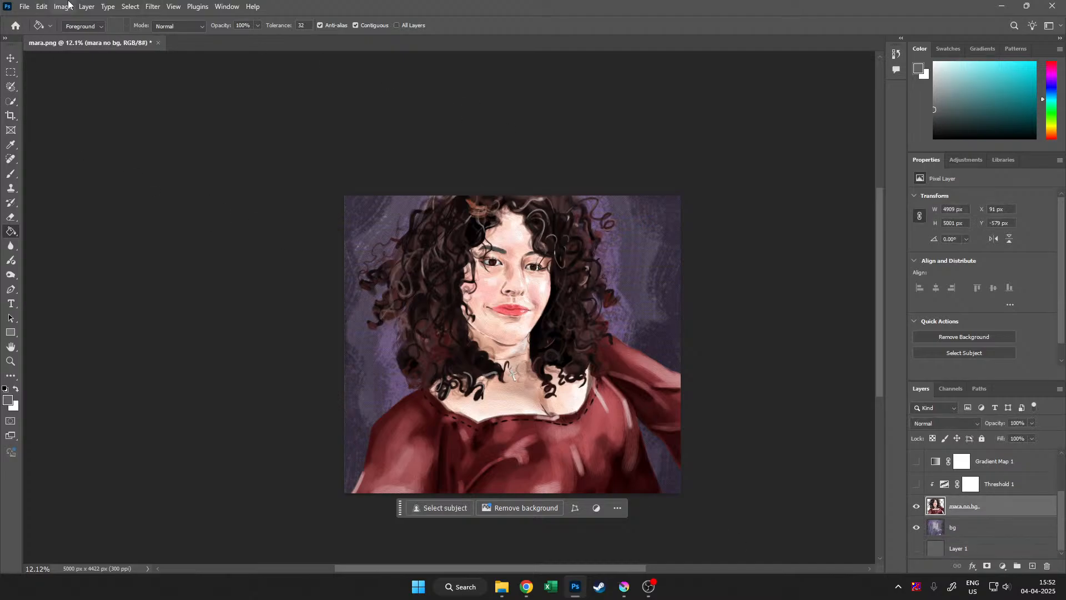
Try the Add Noise filter on the portrait cutout with uniform monochromatic noise at 147.19% and 41.47%, and cancel it
click(153, 7)
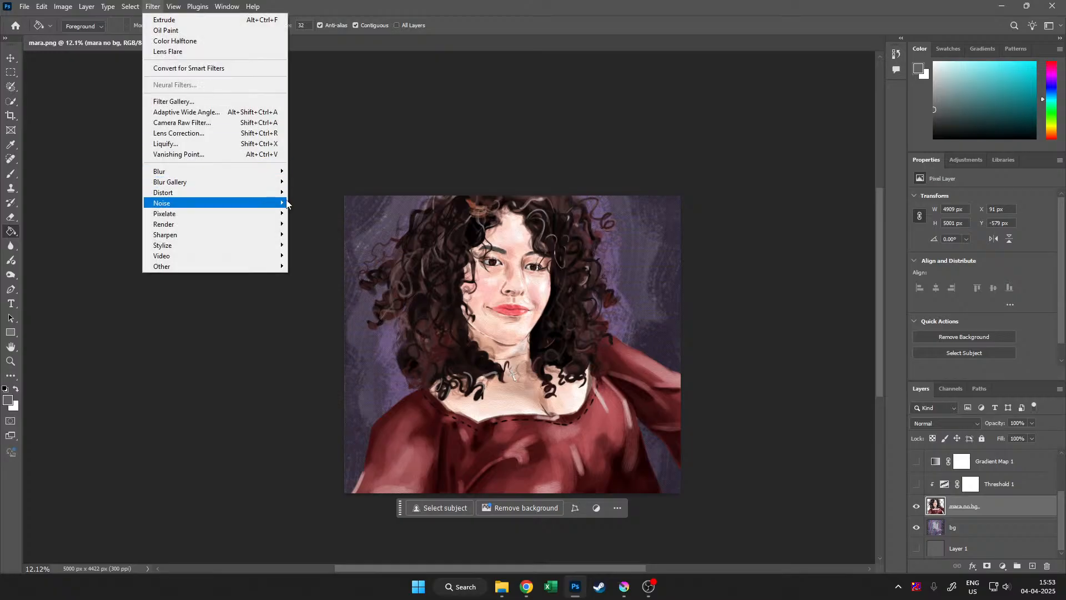
mouse_move(285, 205)
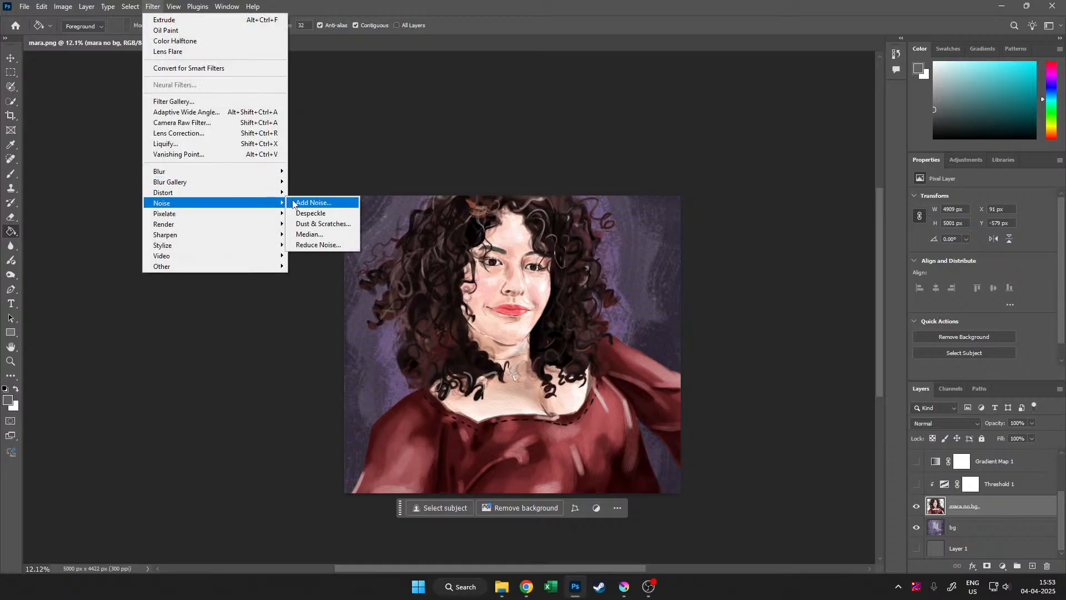
click(314, 203)
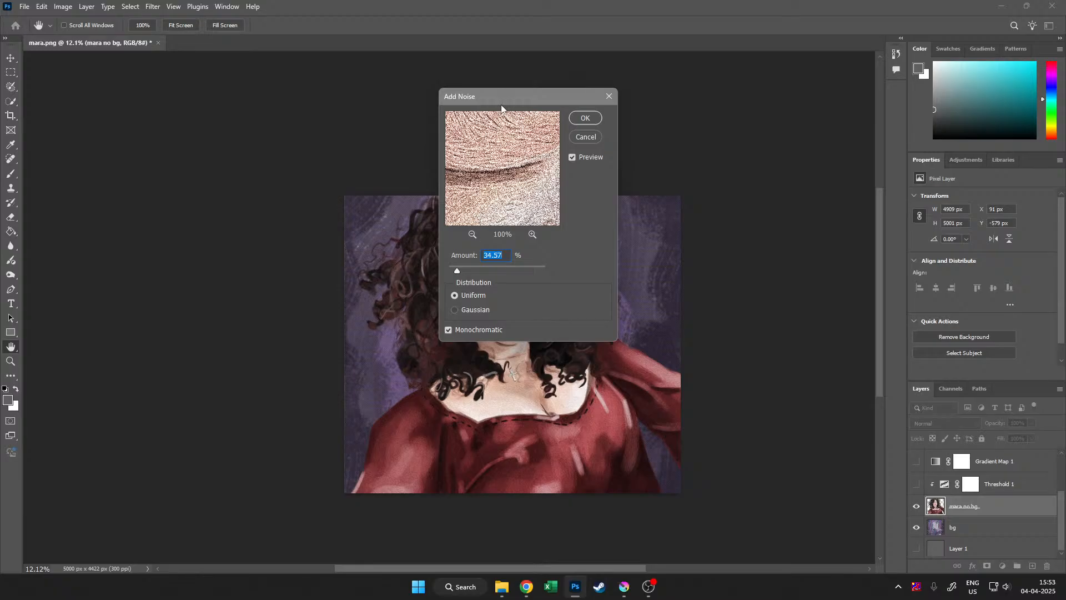
drag(505, 105, 655, 131)
drag(661, 210, 673, 139)
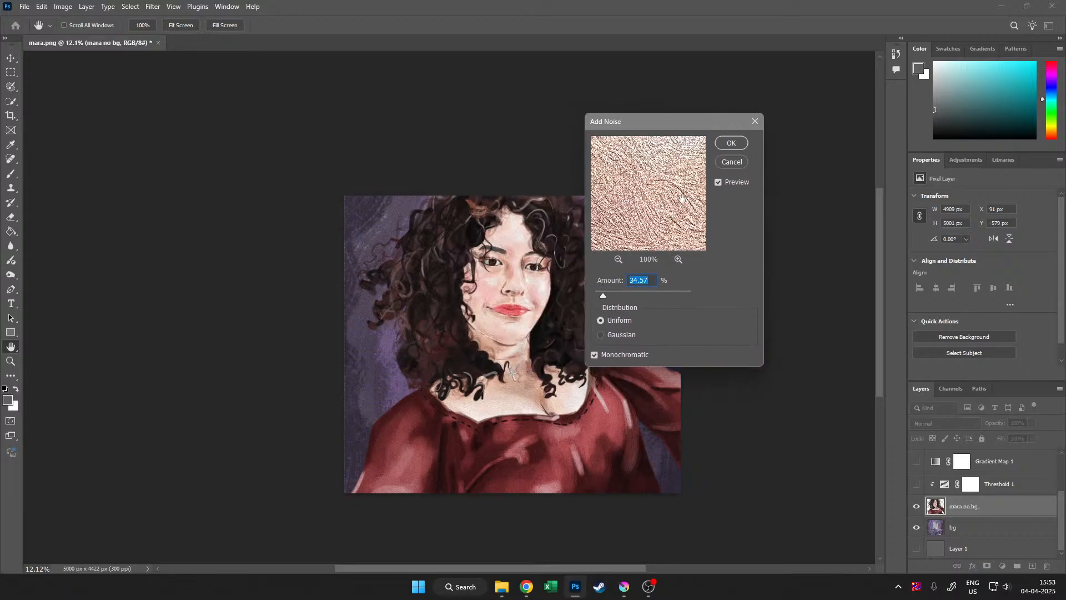
click(618, 259)
click(618, 260)
click(618, 259)
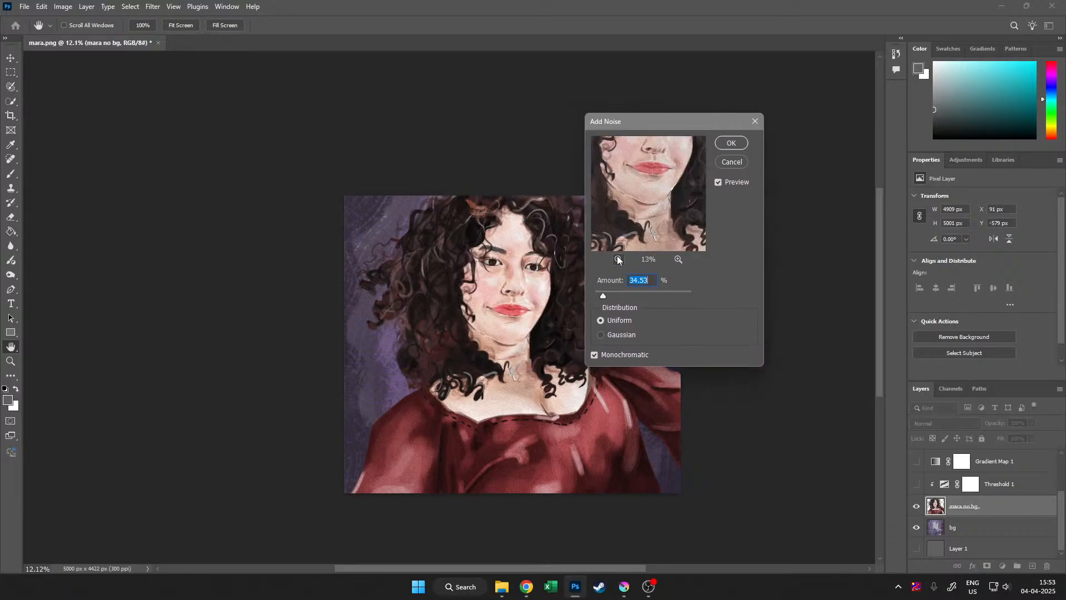
click(618, 260)
drag(643, 198, 659, 232)
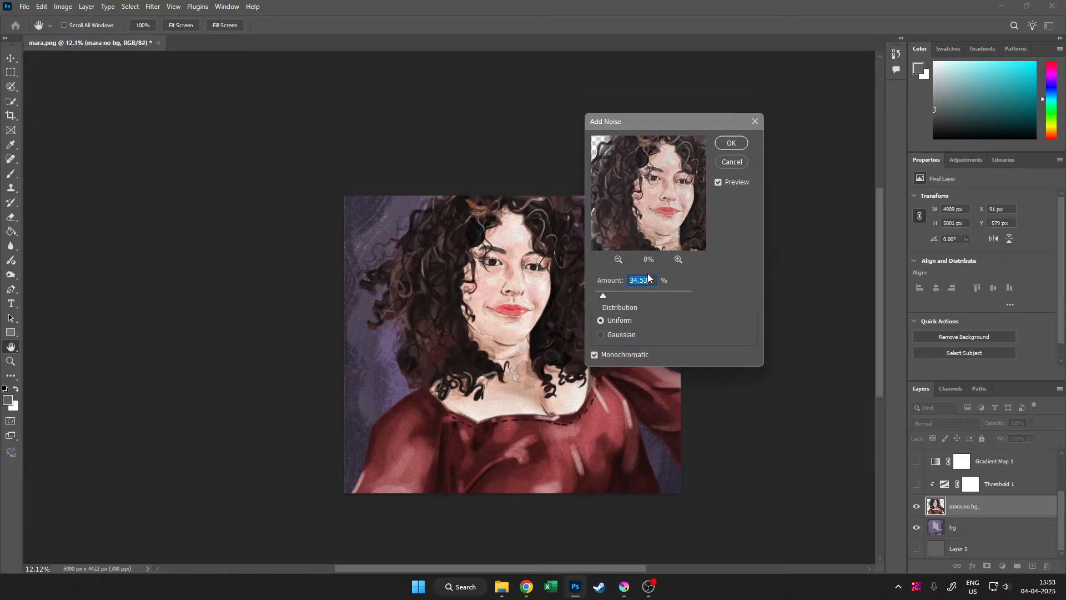
click(595, 354)
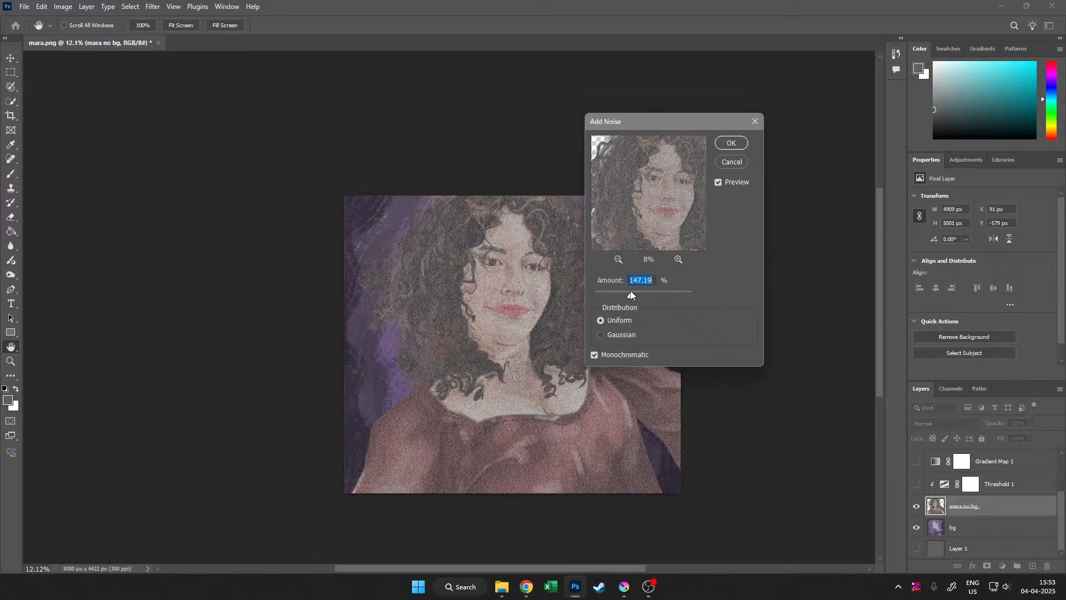
drag(630, 291, 604, 290)
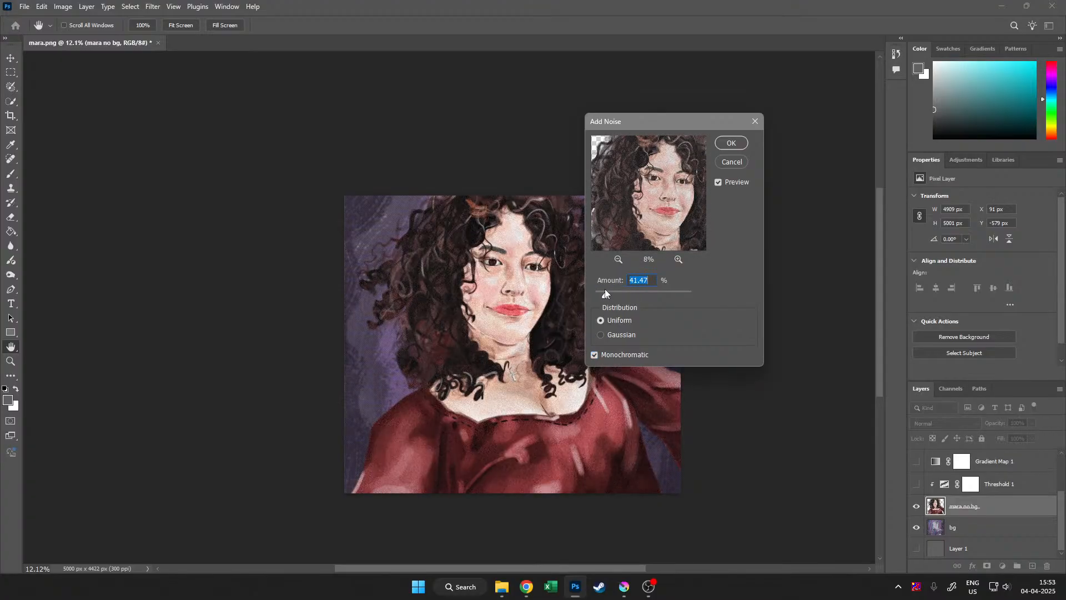
click(732, 162)
drag(631, 338, 611, 336)
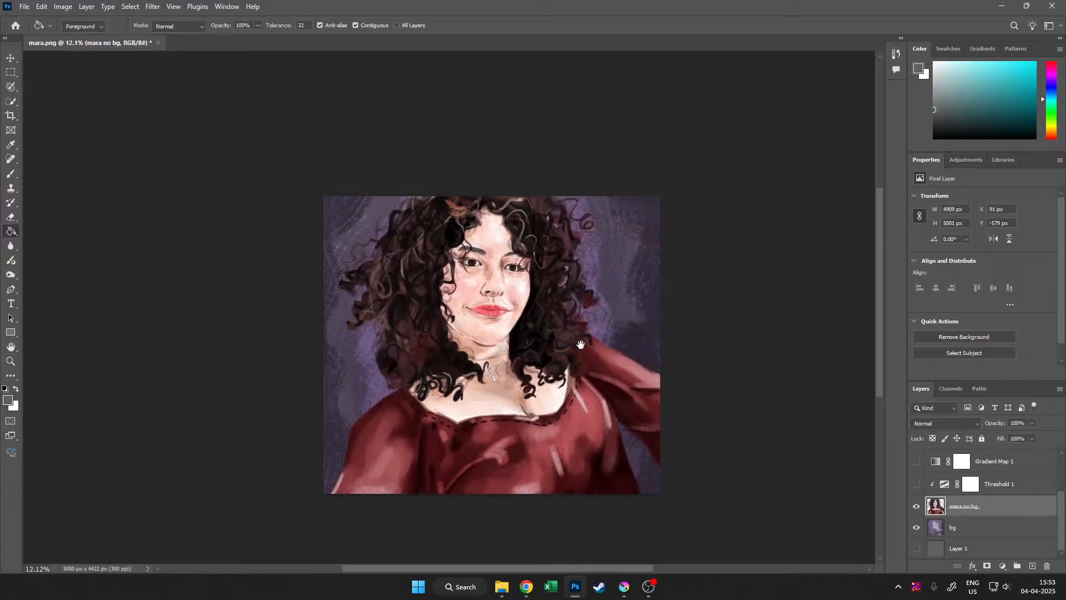
key(g)
click(154, 7)
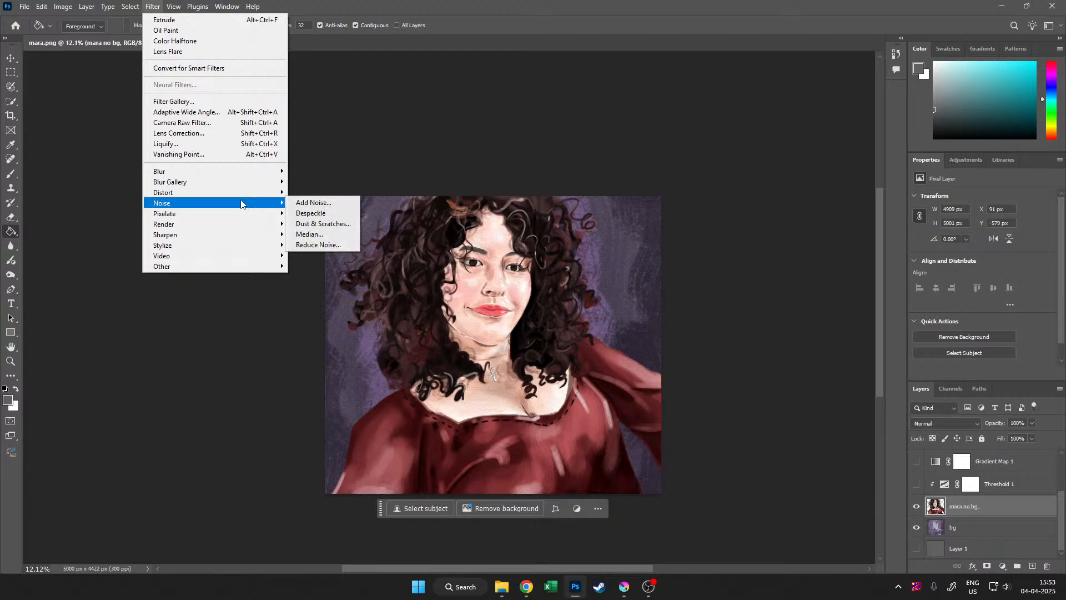
mouse_move(237, 194)
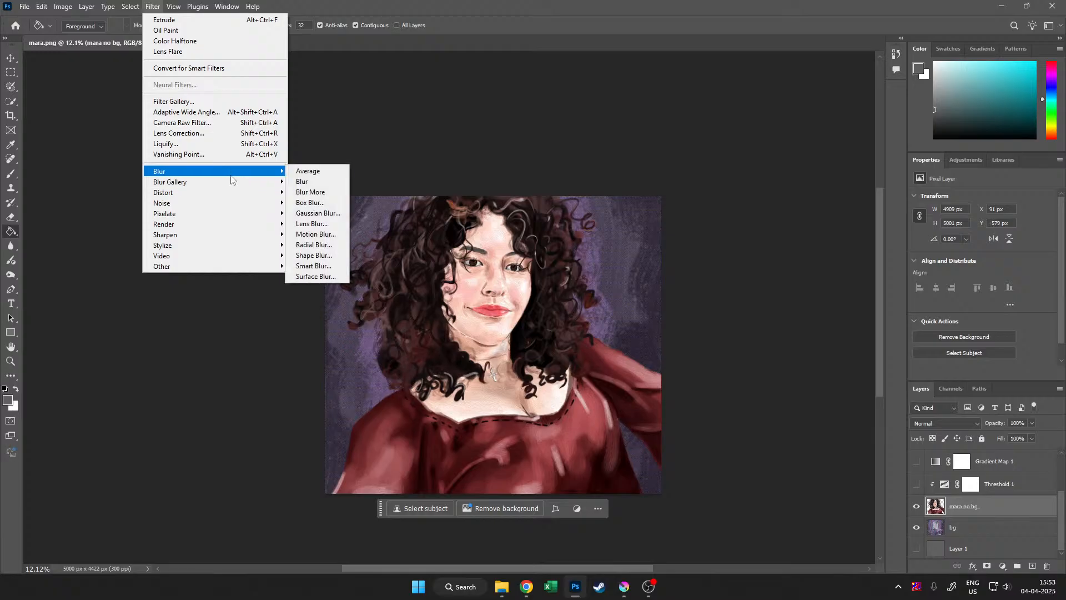
mouse_move(223, 235)
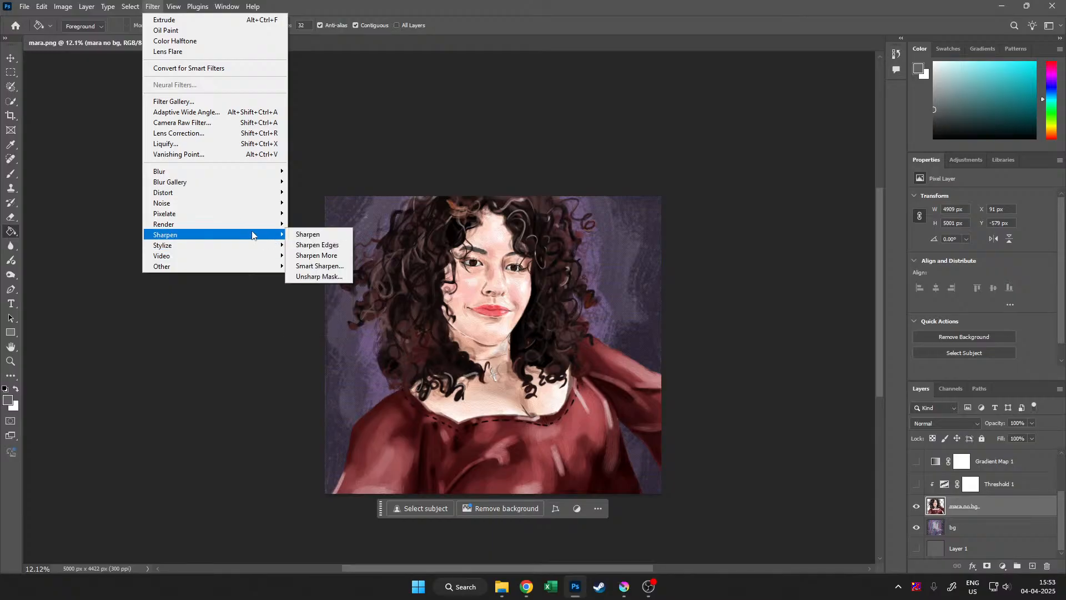
mouse_move(211, 270)
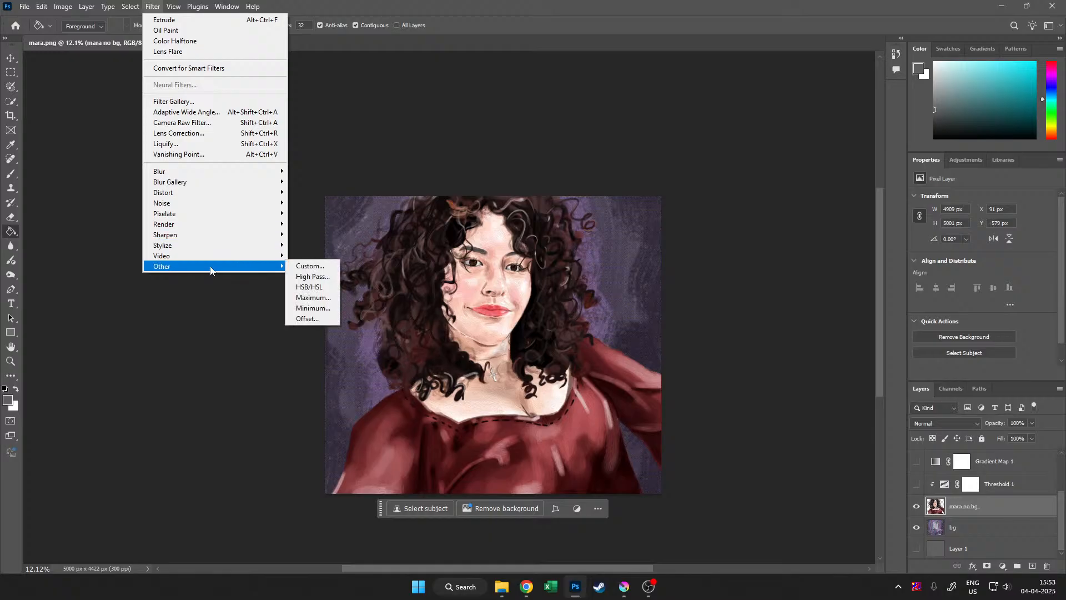
Show the Threshold adjustment layer and clip it to the portrait cutout layer below
click(134, 6)
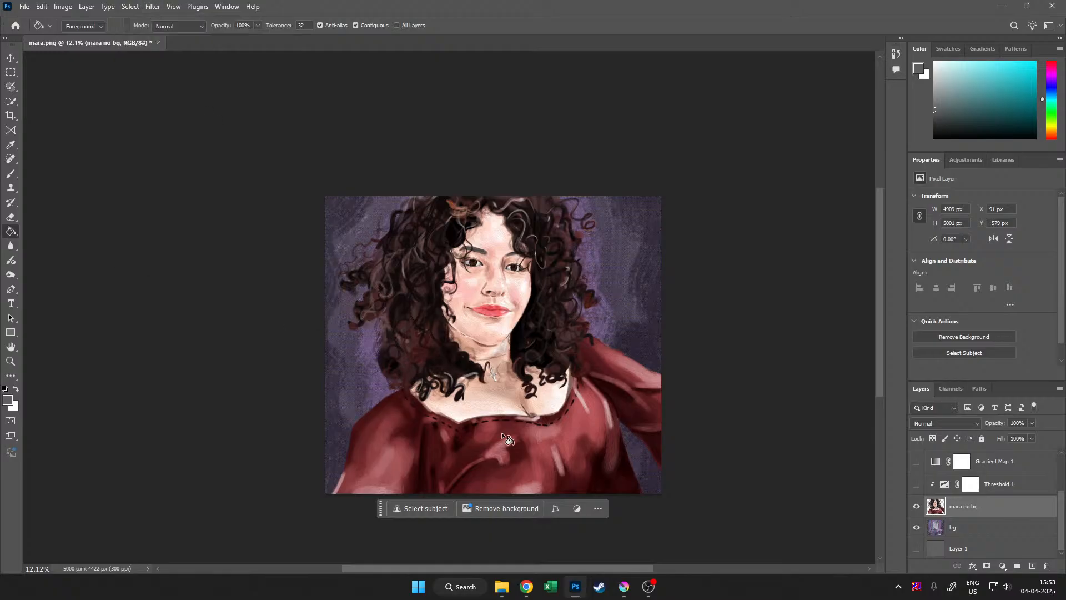
drag(550, 380, 484, 393)
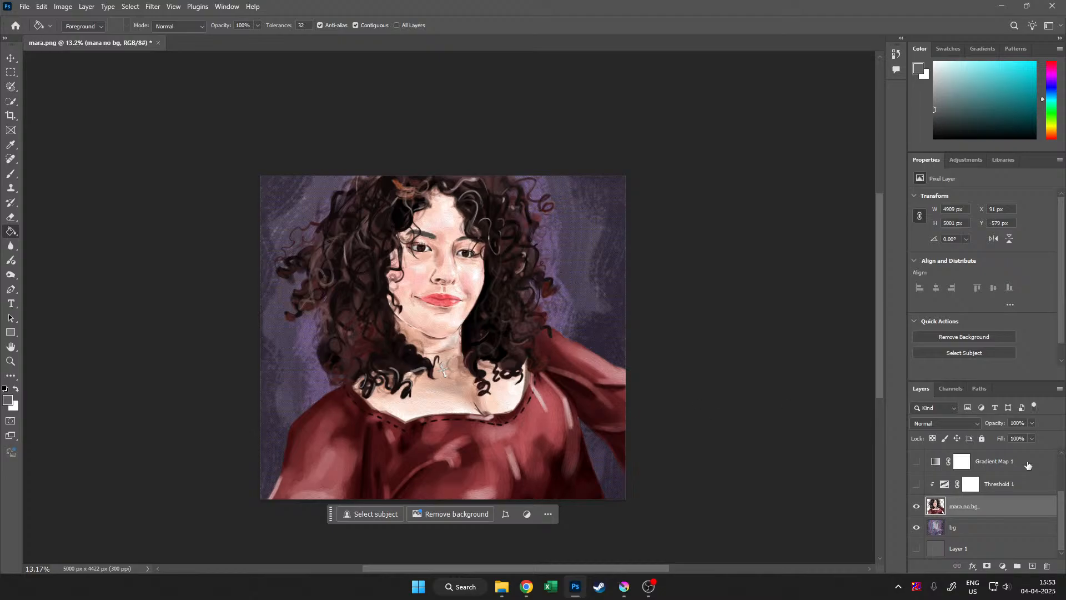
click(969, 485)
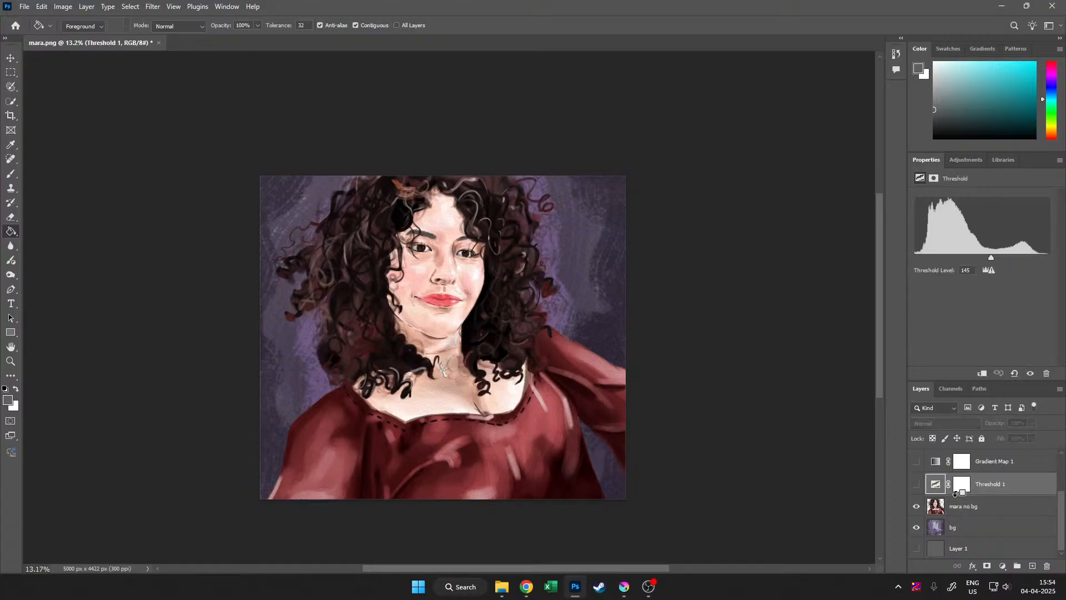
click(916, 487)
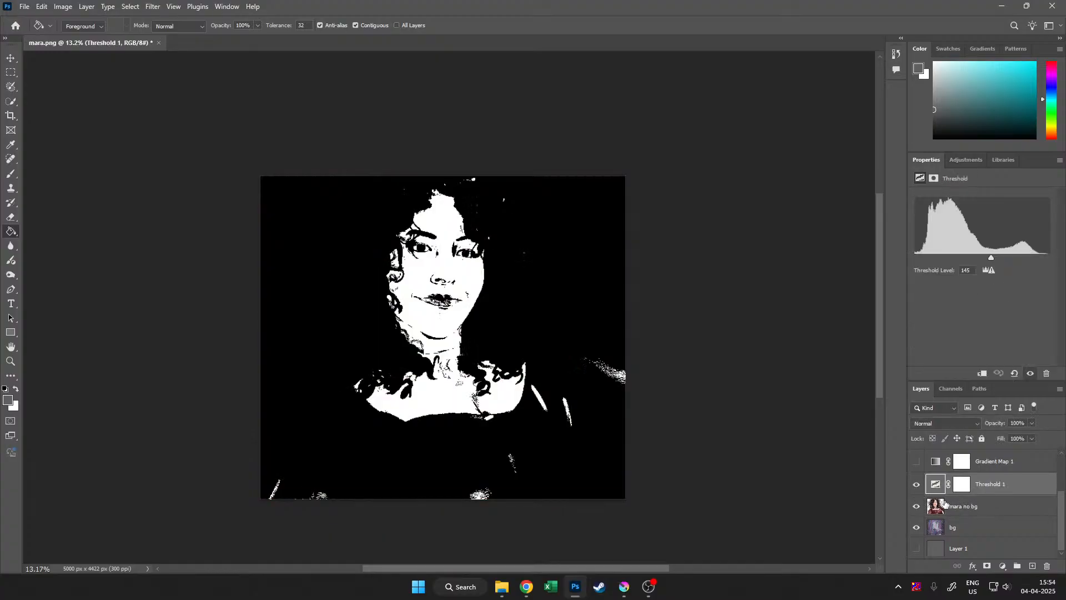
alt+click(954, 496)
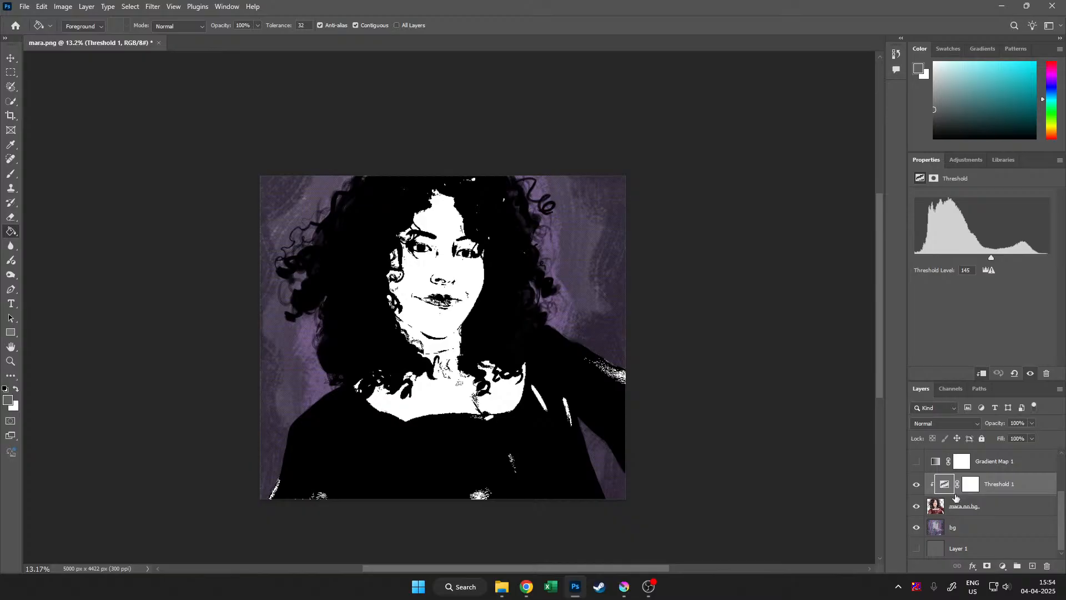
Try a tinted Black & White adjustment above the bg layer, and undo it together with showing and clipping the Threshold layer
click(963, 527)
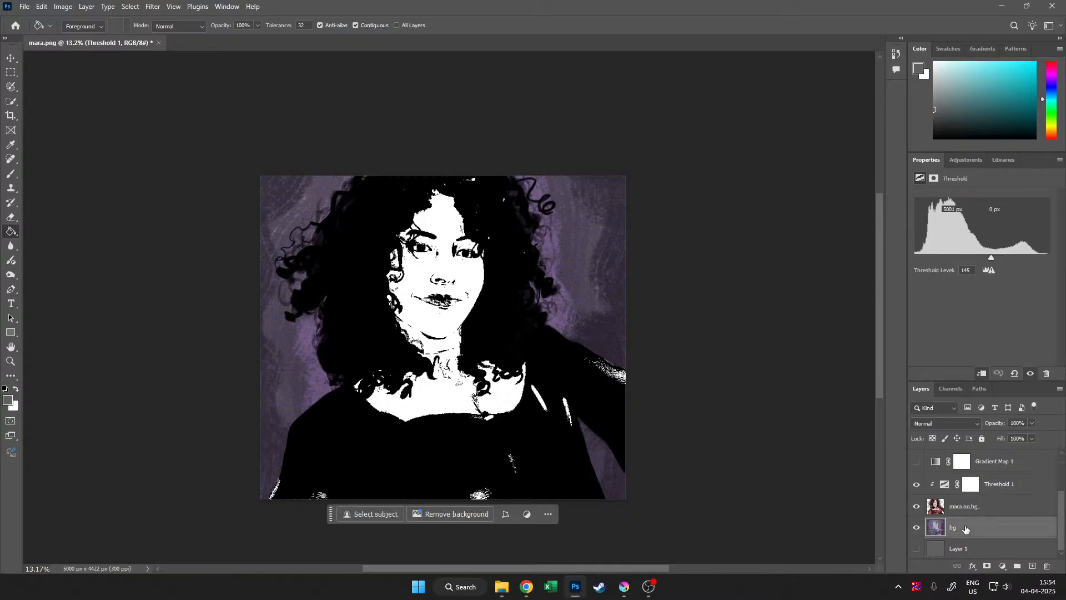
click(1003, 566)
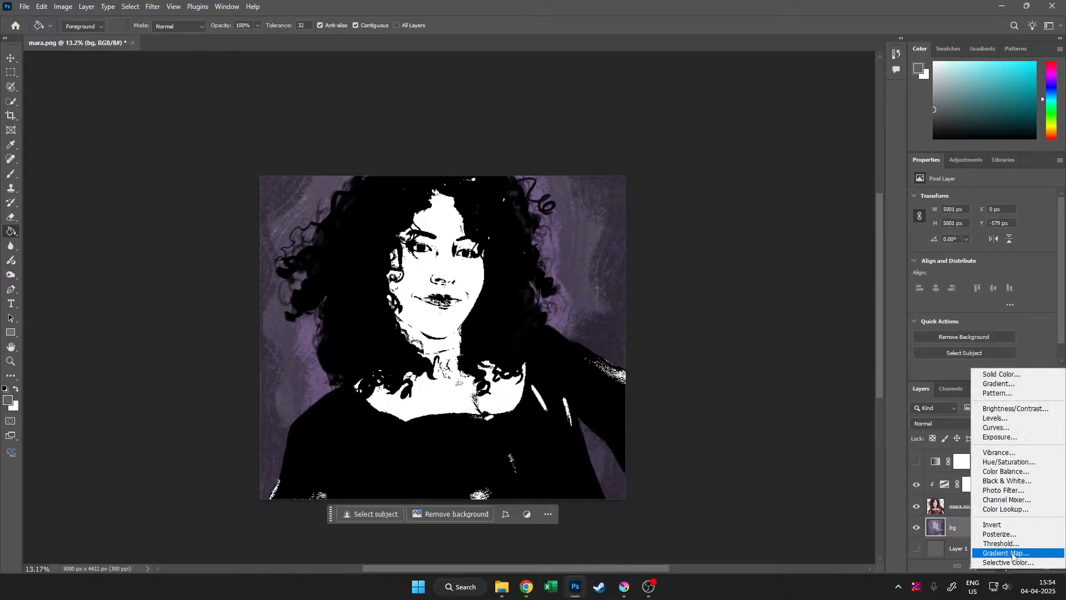
click(1021, 481)
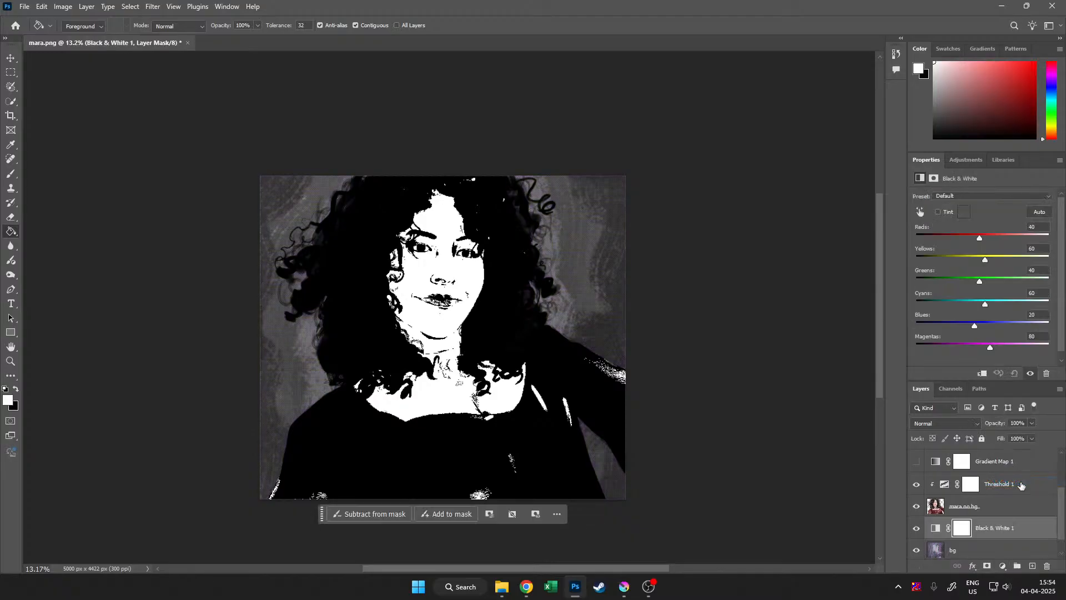
click(939, 212)
key(Delete)
key(ctrl+z)
key(ctrl+z)
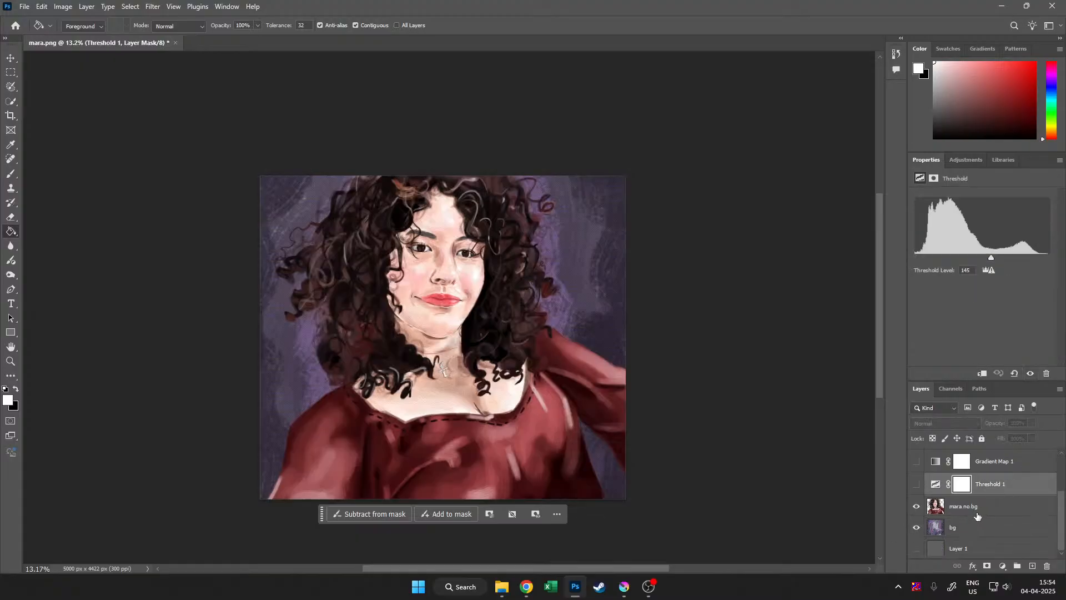
Try inverting the portrait cutout layer and adding a Posterize adjustment above it, and undo both
click(988, 511)
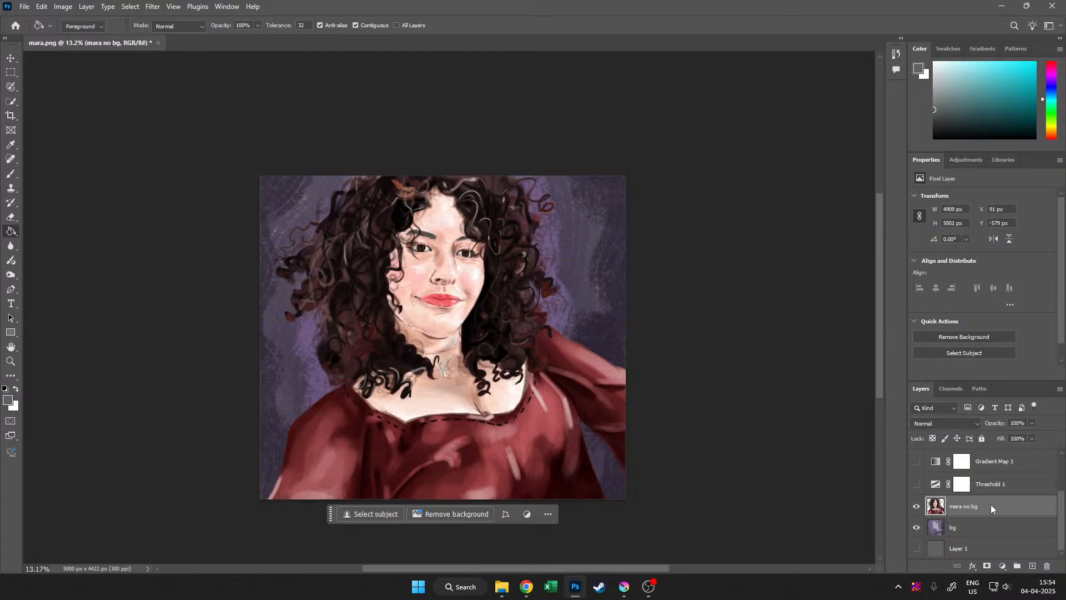
key(ctrl+i)
key(ctrl+z)
click(1004, 565)
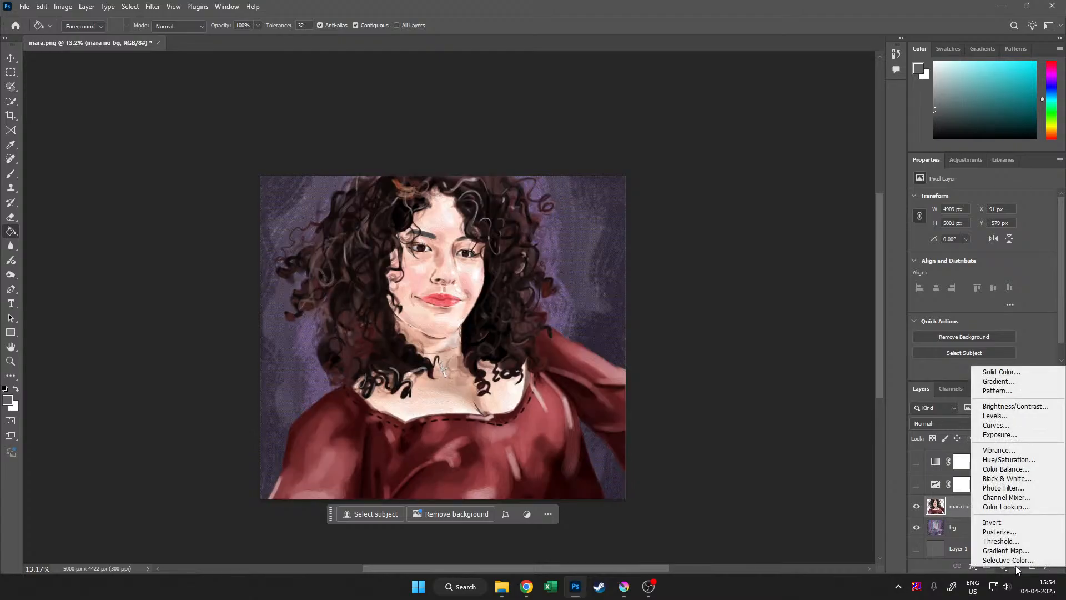
click(1000, 531)
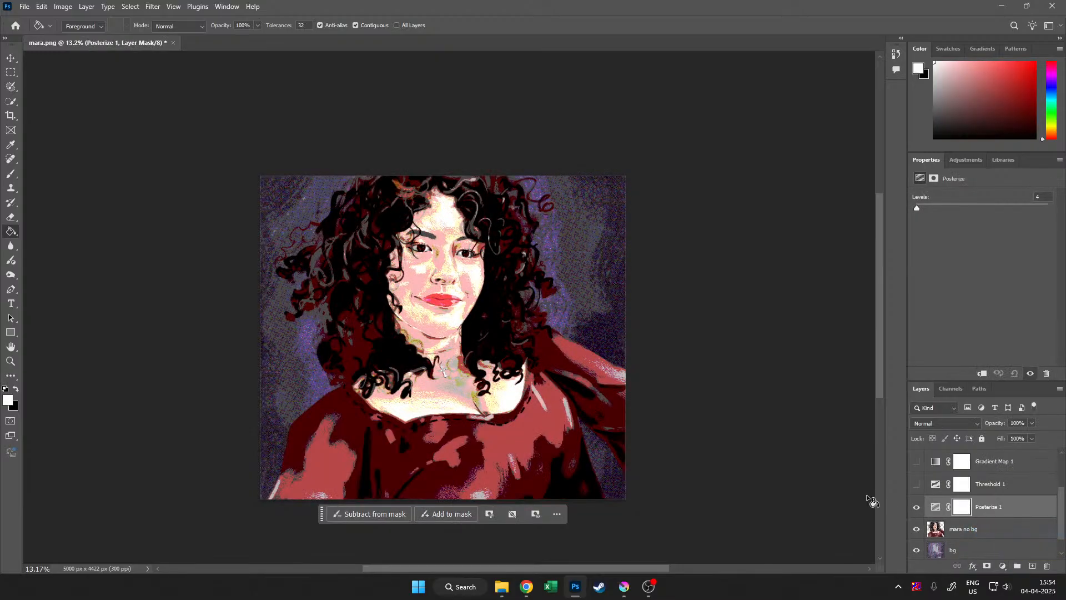
key(ctrl+z)
Try the Solarize filter on the portrait cutout layer, and undo it
click(152, 7)
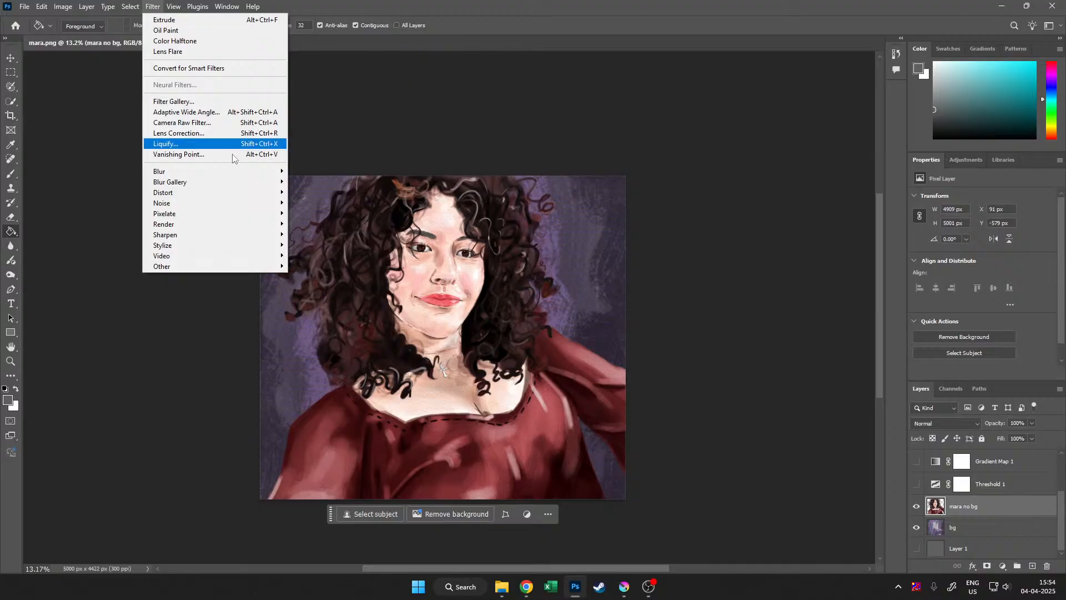
mouse_move(262, 248)
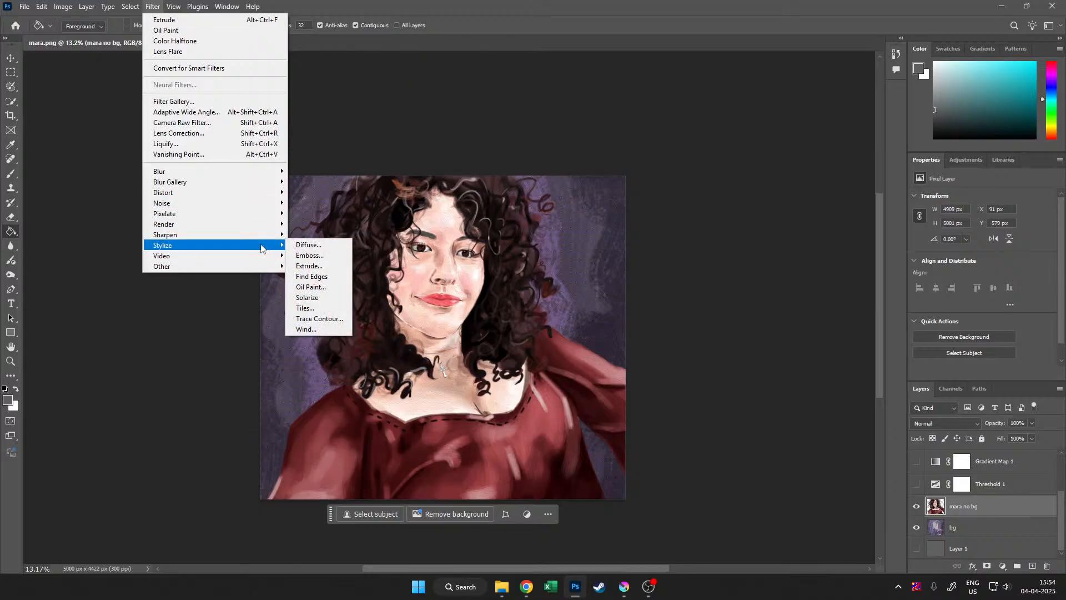
click(324, 299)
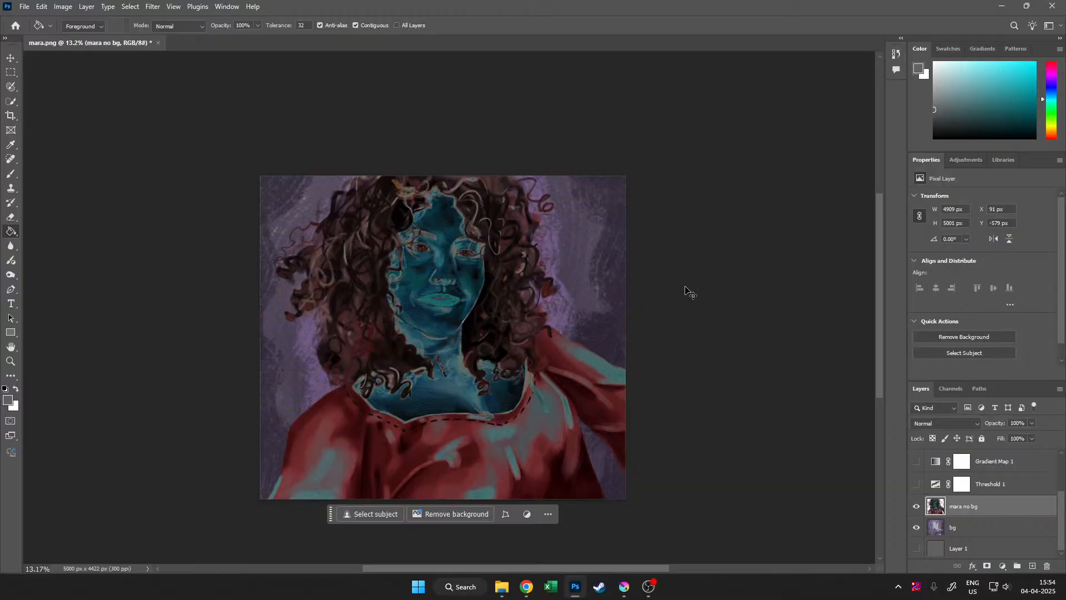
key(ctrl+z)
Repeat the last Solarize filter on the bg layer, and undo it
click(956, 527)
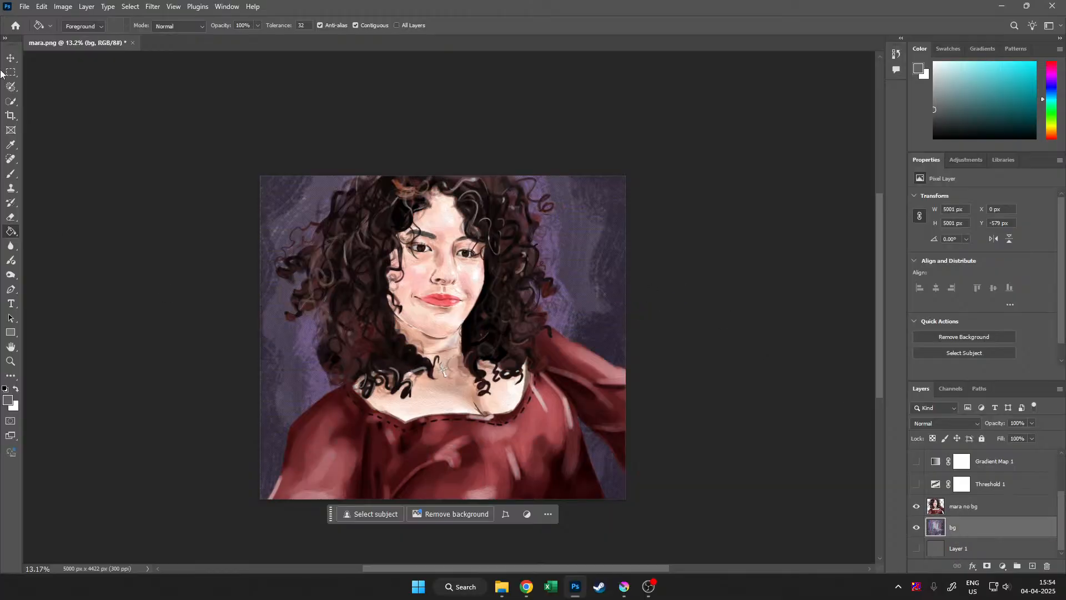
click(152, 6)
click(167, 18)
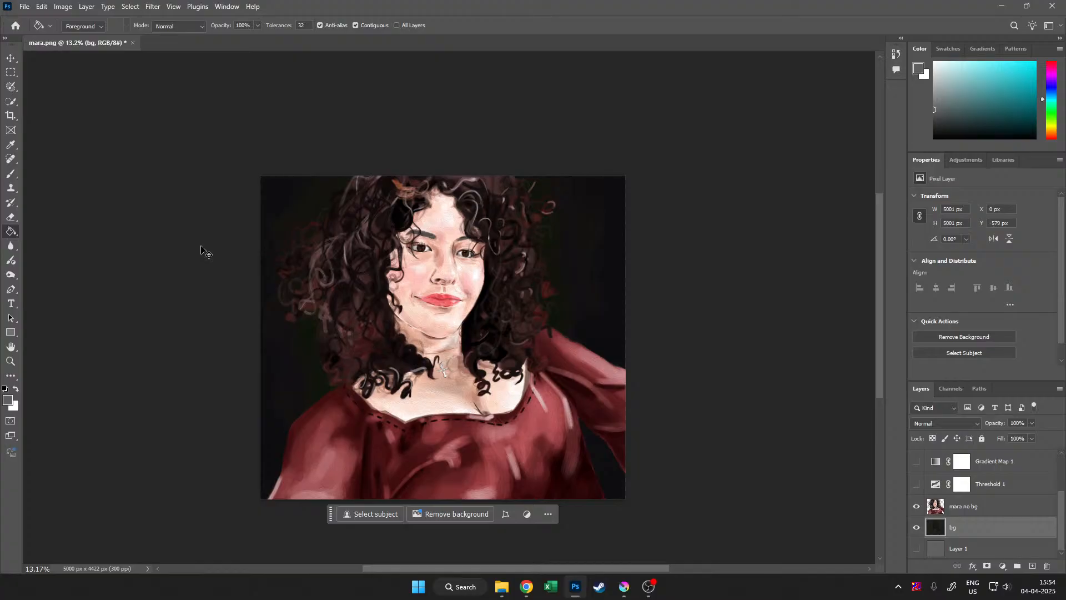
key(ctrl+z)
Add a Threshold adjustment above the bg layer and clip it to that layer
drag(252, 343, 303, 402)
drag(436, 343, 487, 337)
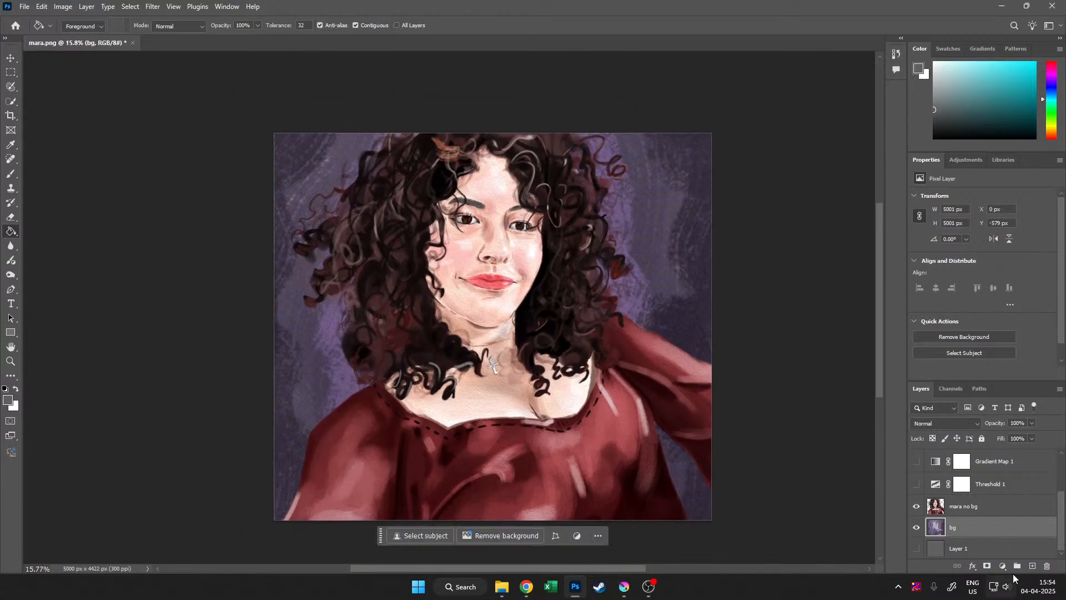
drag(750, 441, 744, 467)
click(1003, 566)
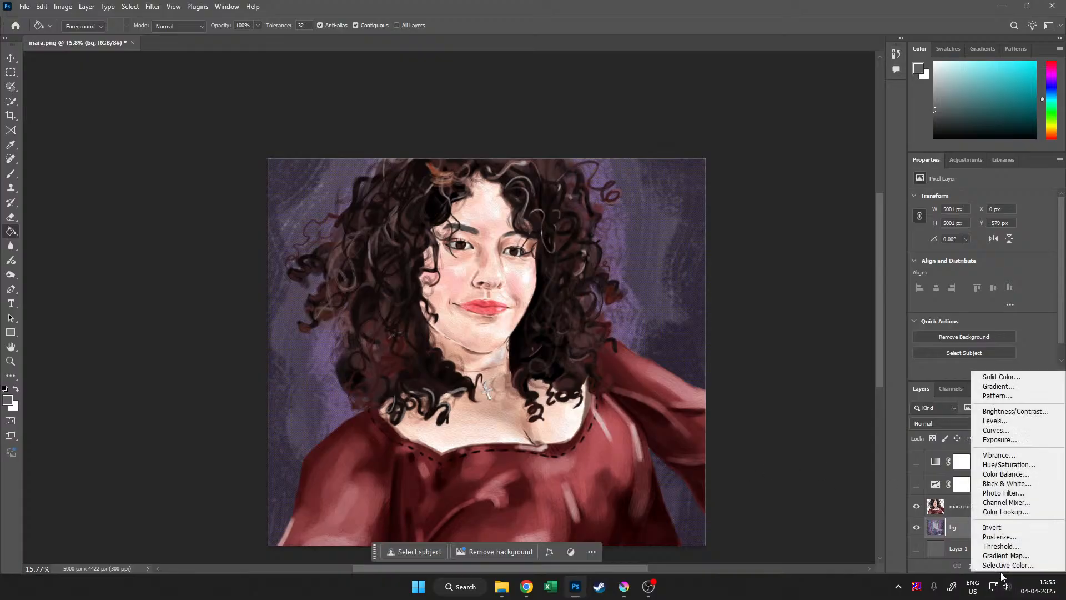
click(1003, 547)
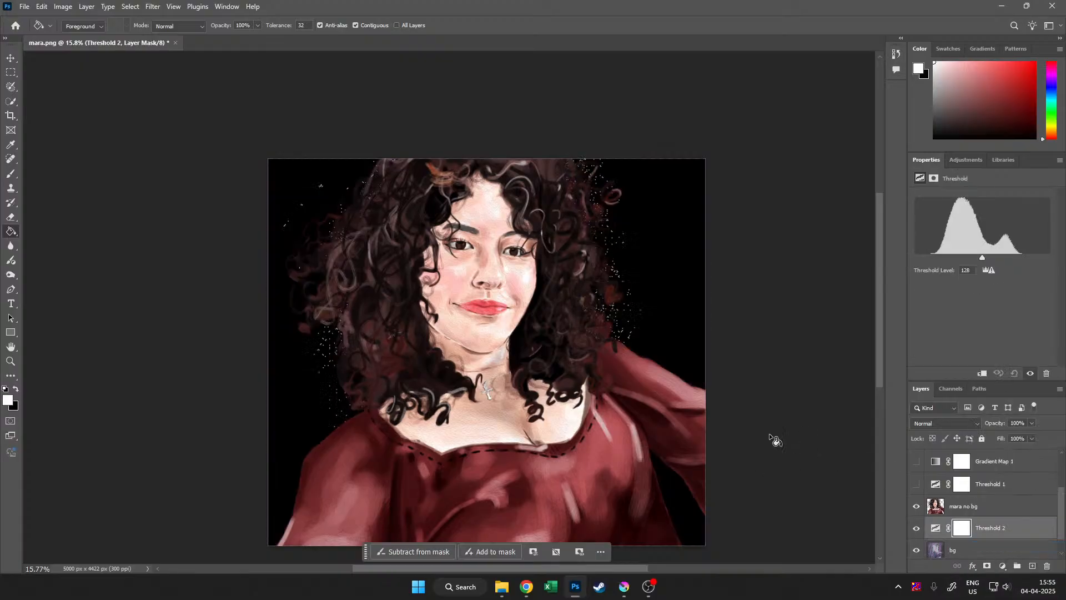
drag(693, 399, 690, 374)
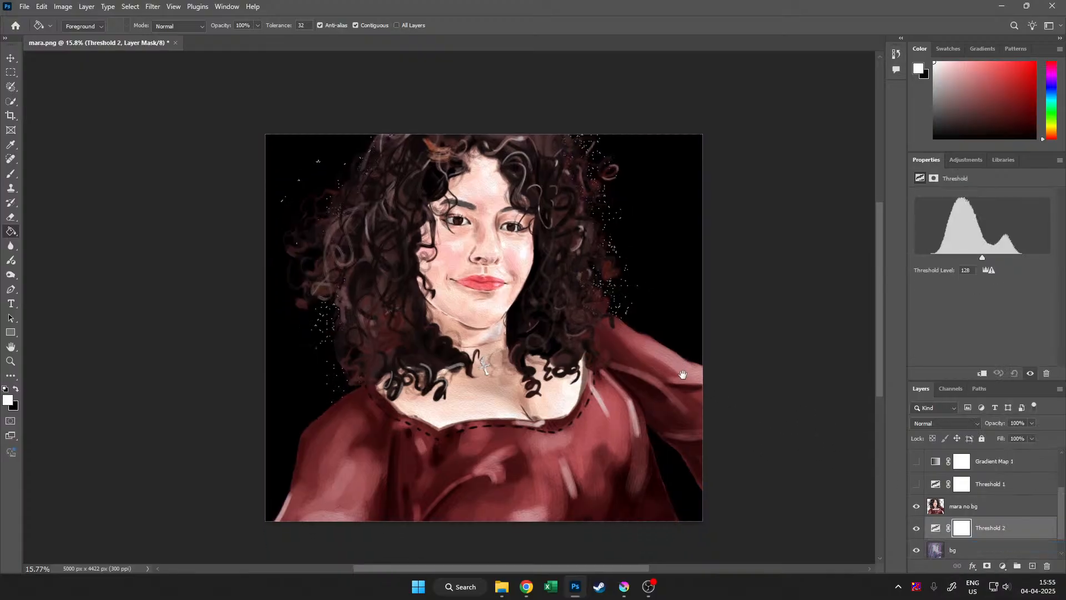
alt+click(952, 537)
mouse_move(693, 453)
mouse_down()
mouse_move(686, 436)
mouse_move(687, 455)
mouse_up()
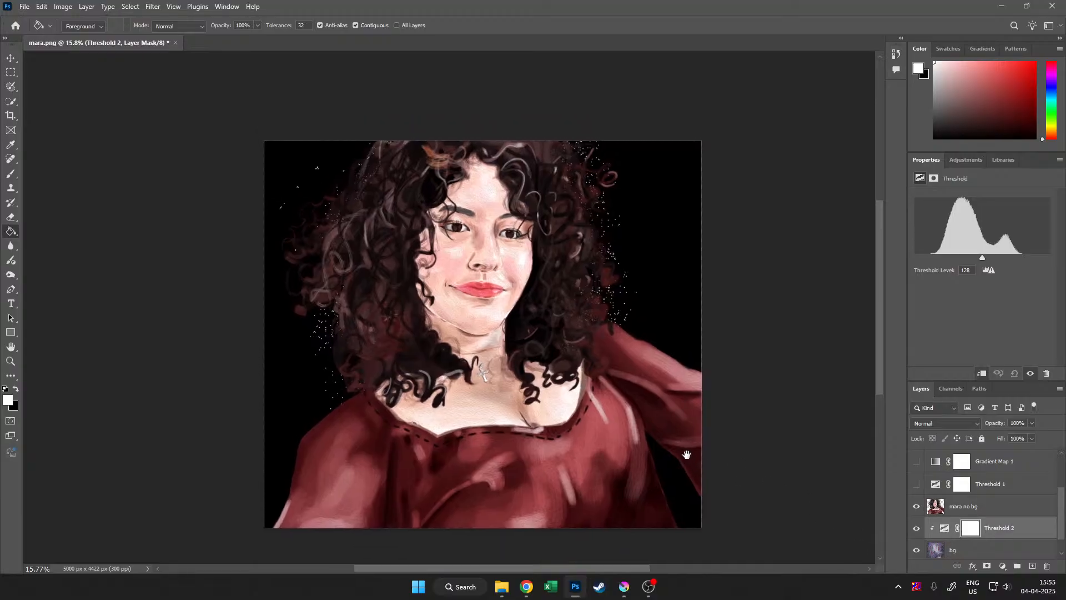
Add a Gradient Map adjustment above the background's Threshold layer and try the Purple_06 preset in its gradient editor
click(1003, 566)
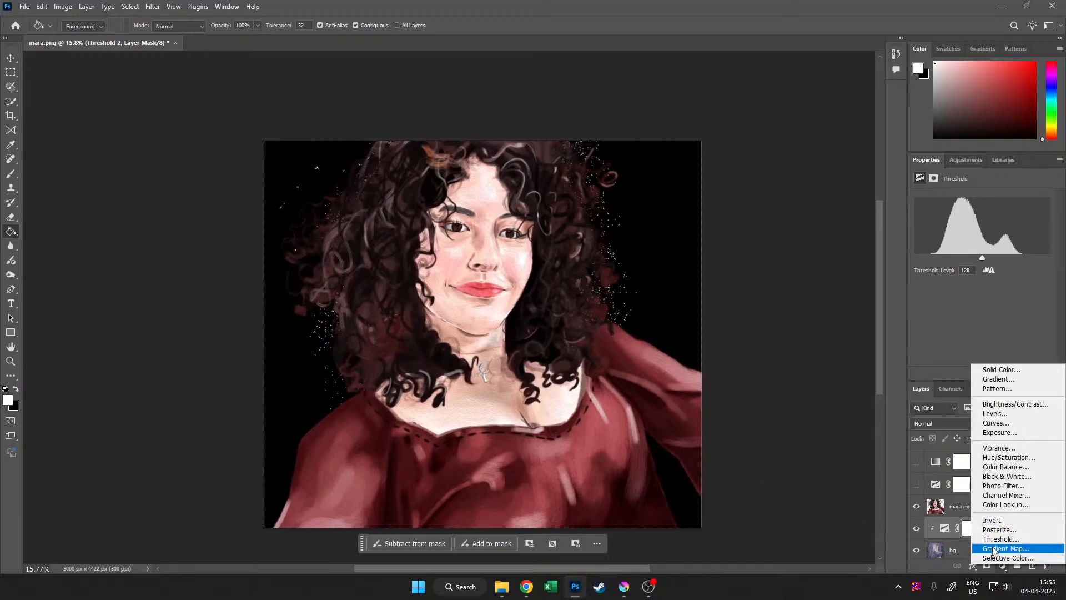
click(994, 549)
click(943, 199)
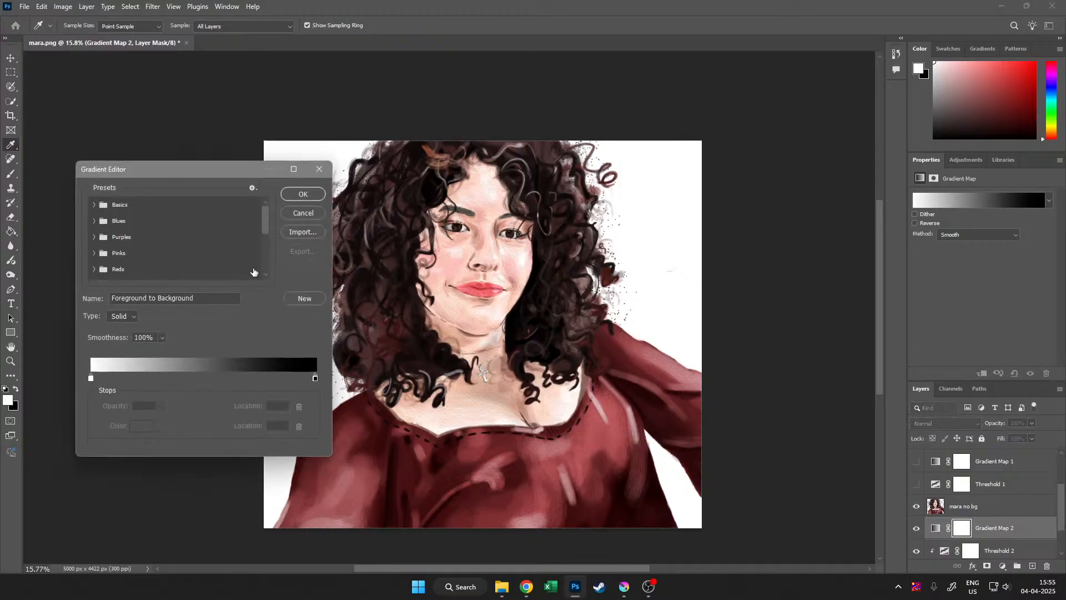
click(94, 236)
click(201, 246)
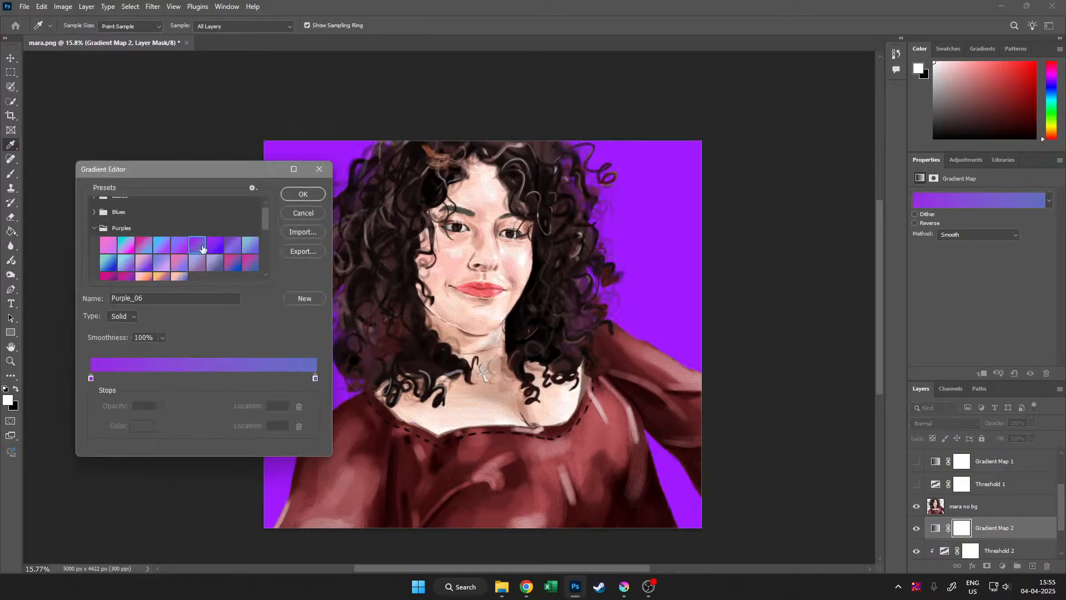
Try more Purples gradient presets, including Purple_17 and Purple_23, and cancel the gradient editing
click(216, 248)
scroll(220, 246, down, 1)
click(250, 245)
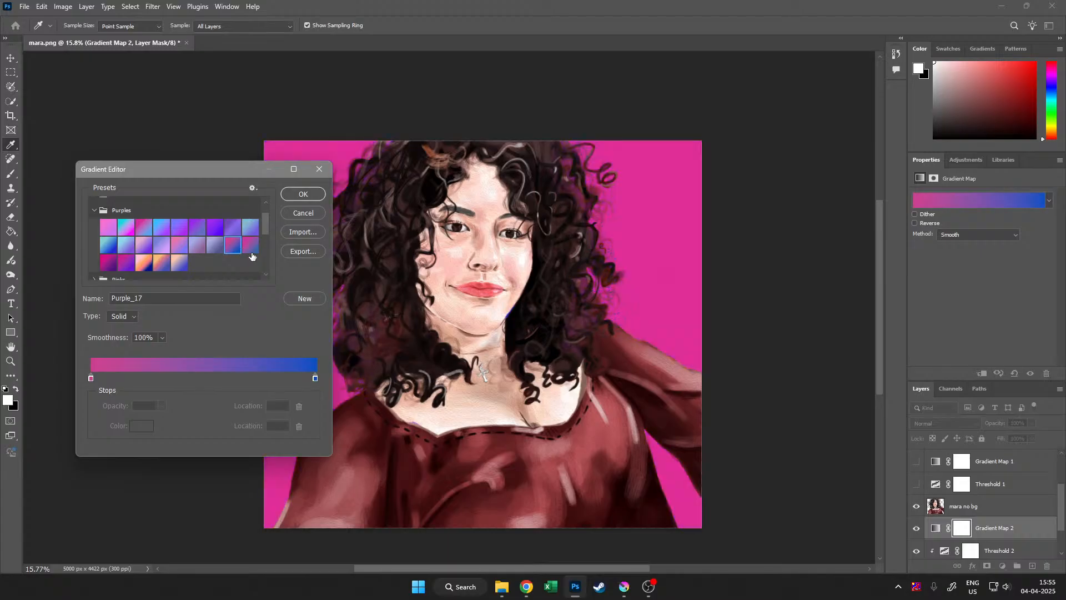
click(144, 262)
click(175, 265)
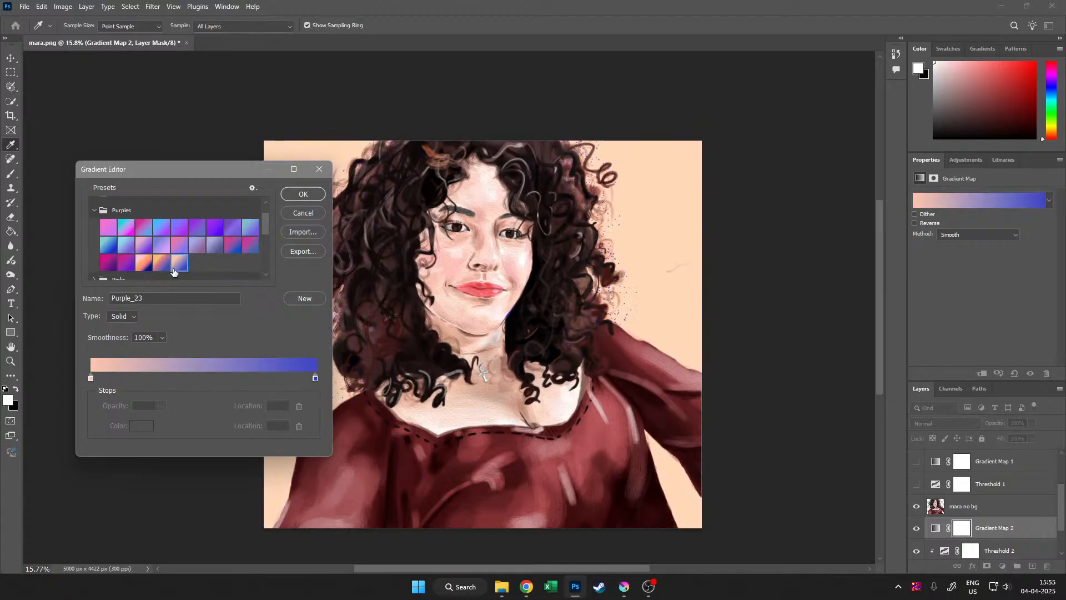
drag(220, 170, 197, 219)
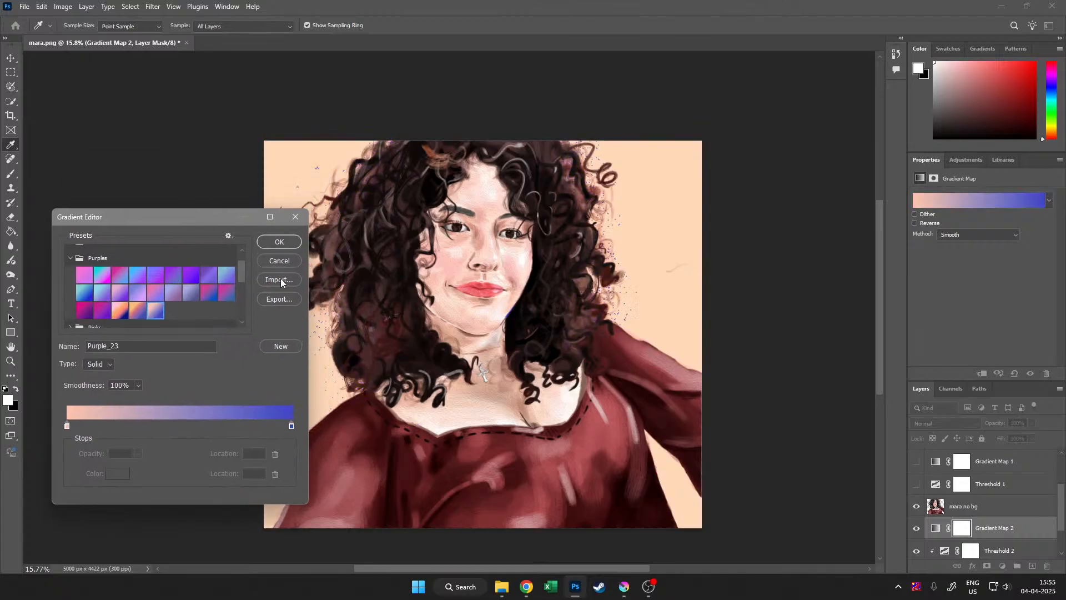
click(279, 265)
drag(383, 347, 432, 326)
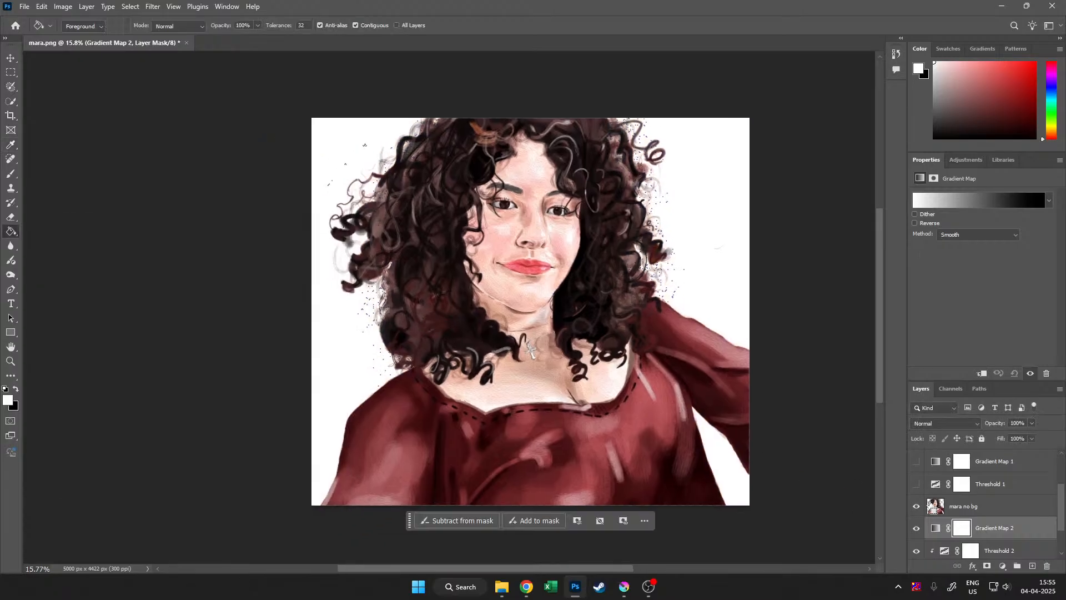
Remove the Gradient Map and Threshold adjustments added above the bg layer
key(Delete)
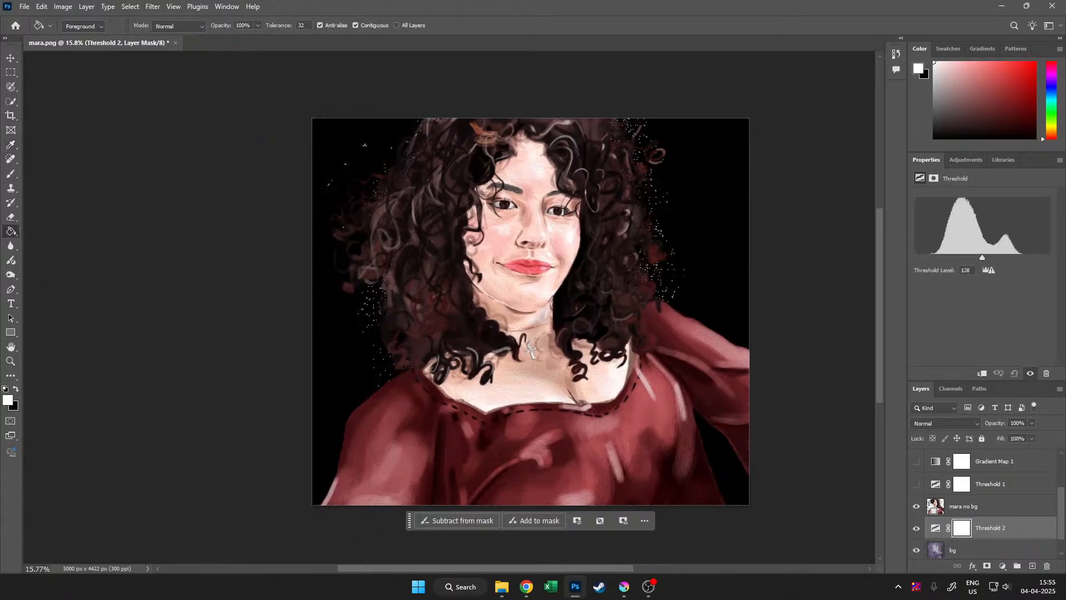
drag(931, 503, 954, 487)
key(ctrl+z)
scroll(956, 502, up, 3)
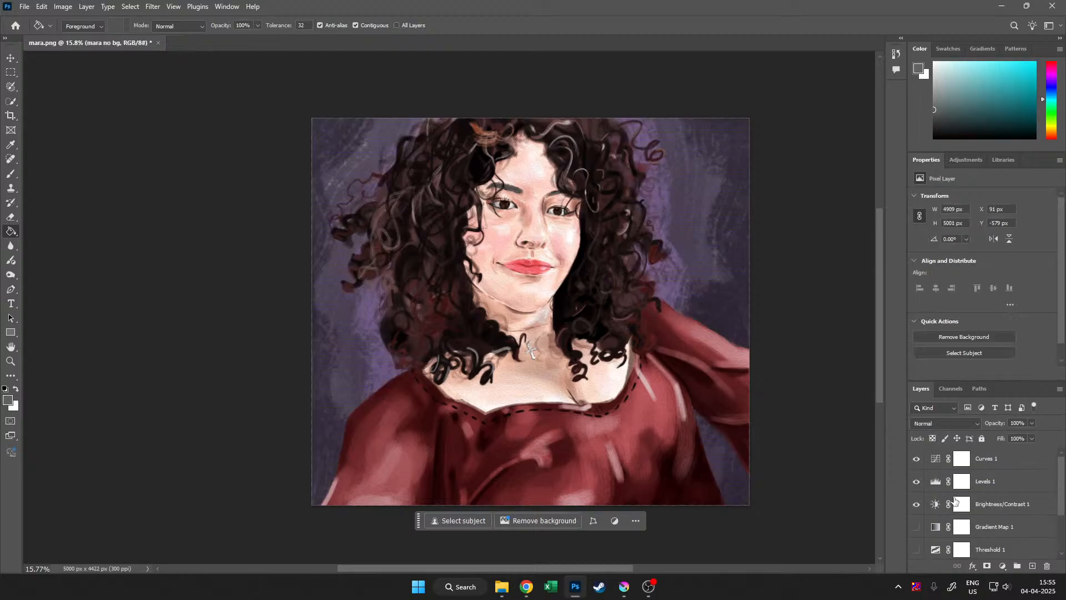
scroll(955, 502, down, 3)
Examine the painted portrait enlarged in full-screen mode
mouse_move(541, 308)
mouse_down()
mouse_move(496, 286)
mouse_move(570, 353)
mouse_up()
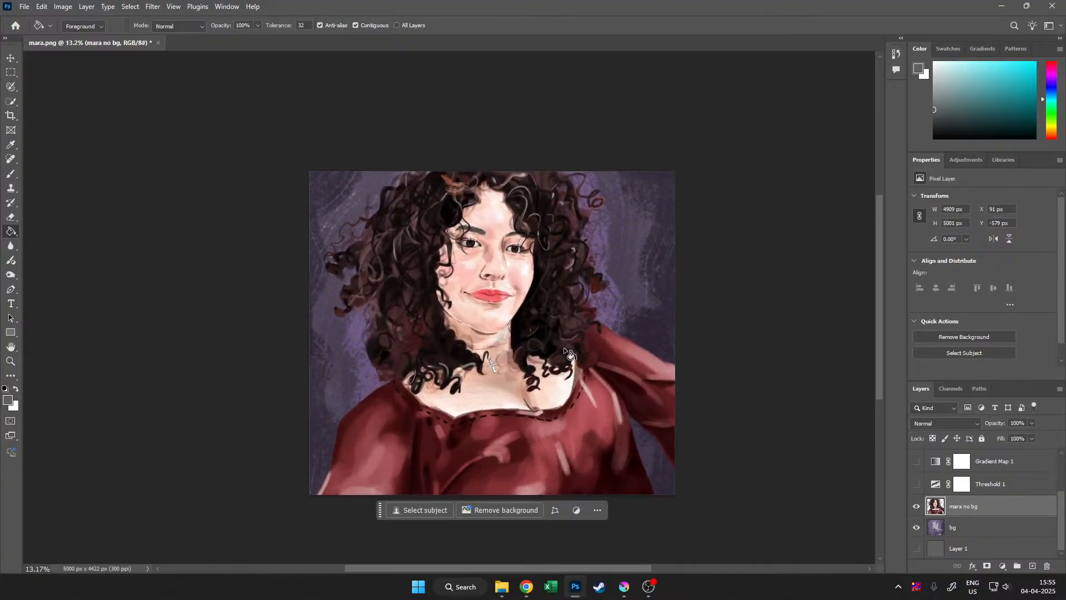
drag(578, 336, 586, 341)
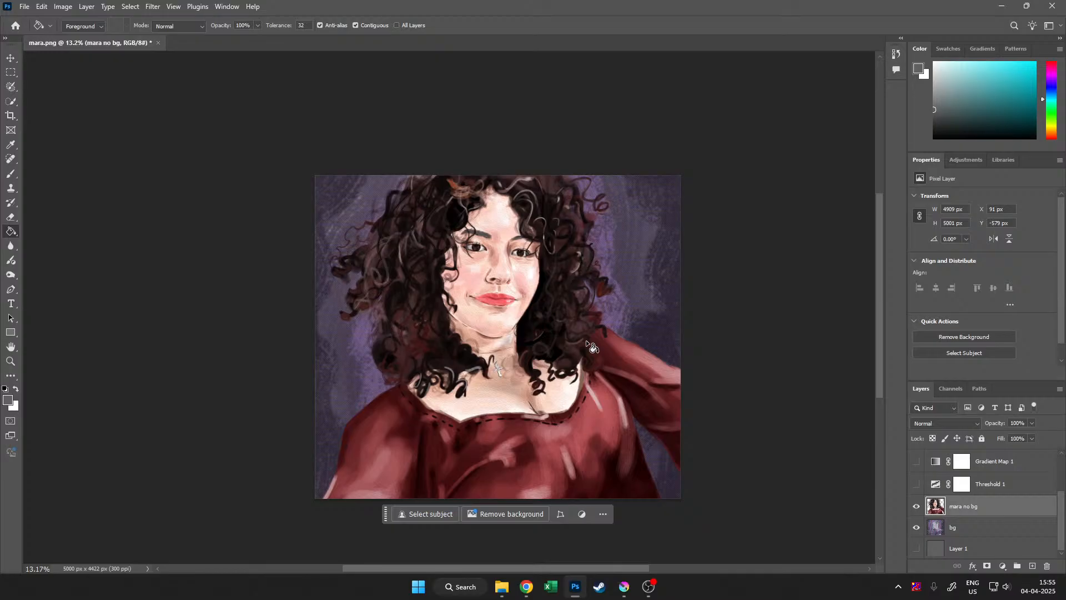
key(f)
key(f)
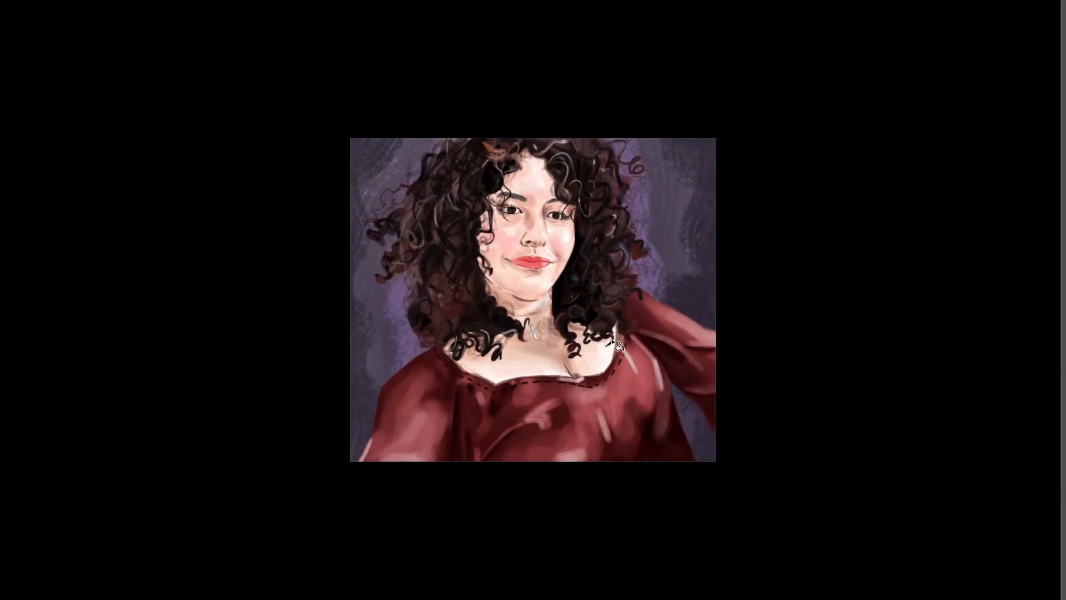
drag(611, 347, 652, 361)
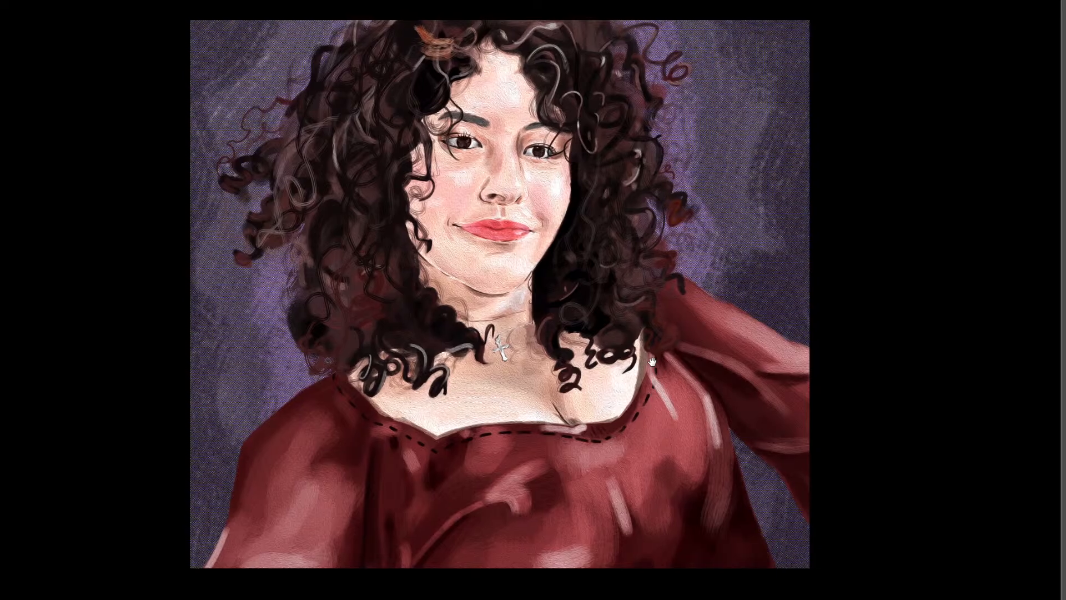